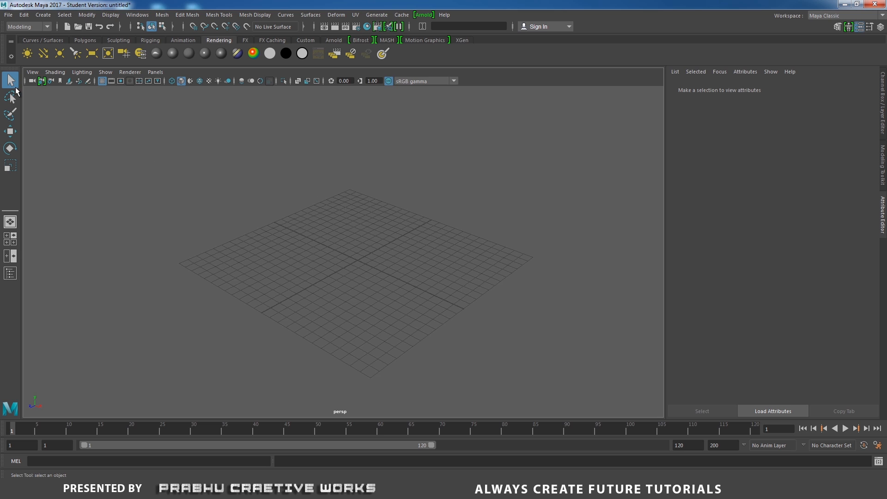
Create a new project named "Clasicc Bed" on the D: drive with the default project folders.
click(8, 14)
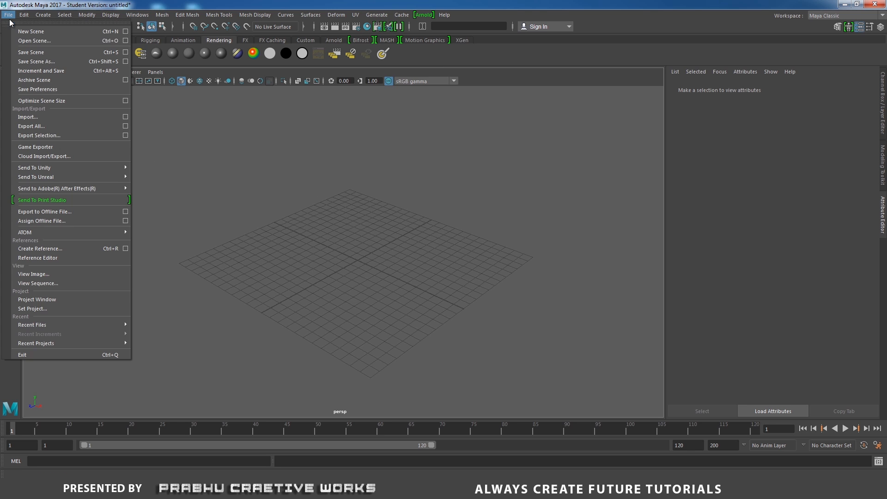
click(41, 300)
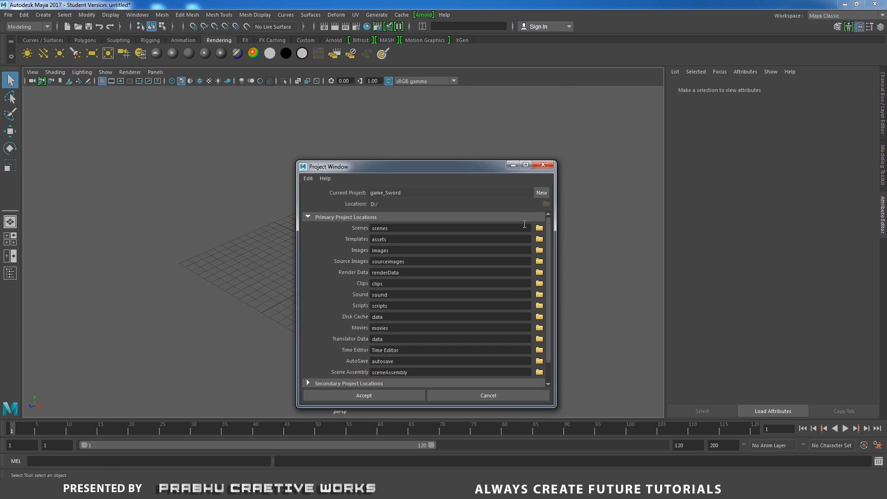
click(542, 193)
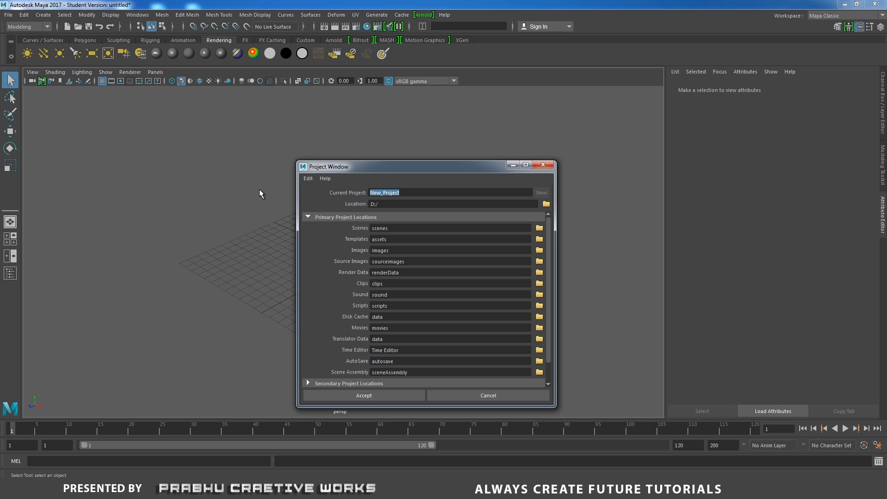
text(Clasicc Bed)
click(380, 393)
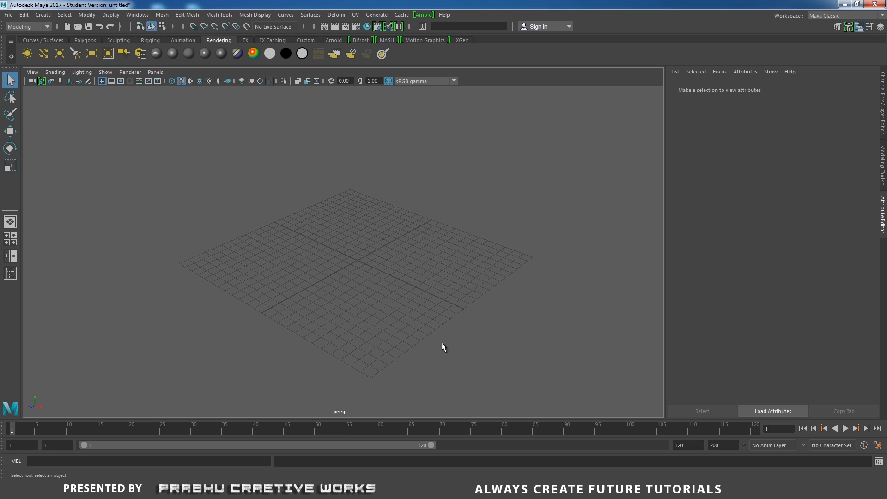
Switch to the Windows desktop and copy the Classic_Bed image file.
key(super+d)
click(214, 226)
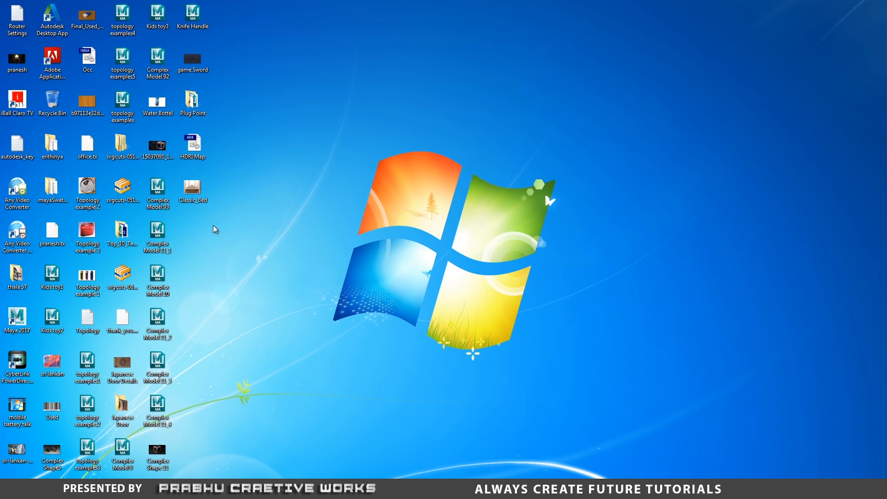
right_click(198, 190)
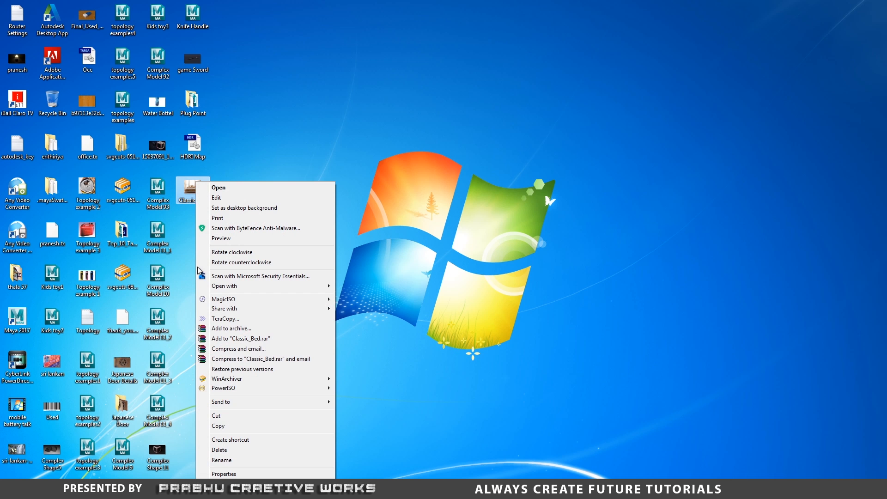
click(226, 424)
Paste the copied image into the sourceimages folder of D:\Clasicc Bed in Windows Explorer, copying with TeraCopy.
key(super+e)
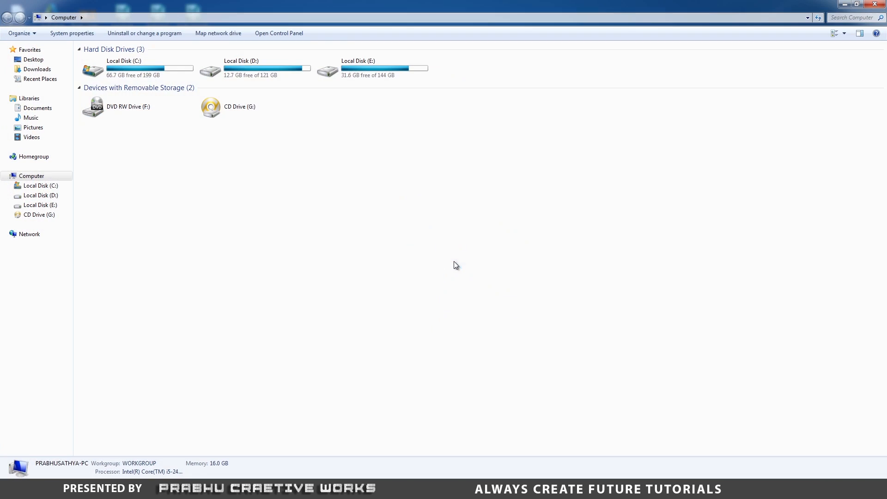
double_click(250, 74)
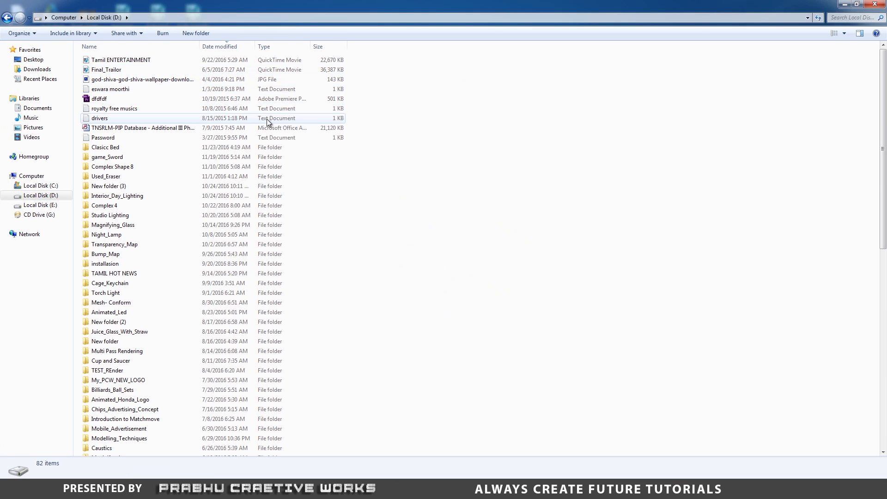
click(125, 150)
double_click(133, 149)
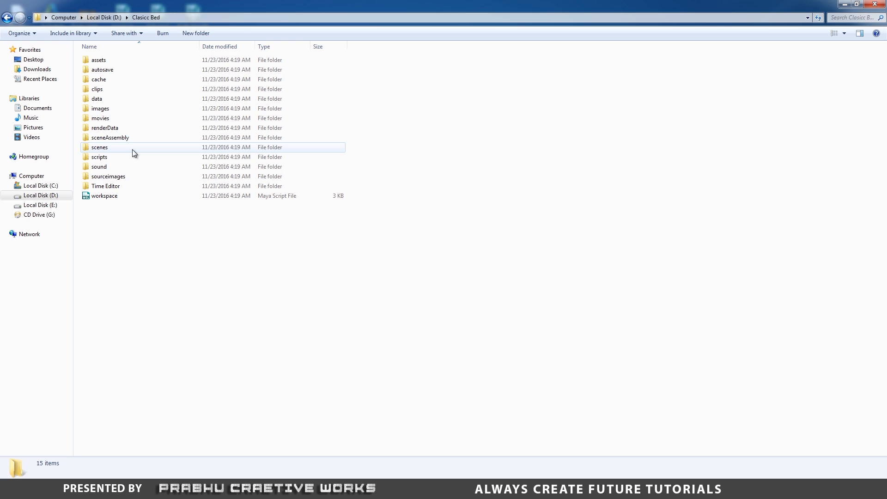
double_click(117, 178)
right_click(156, 111)
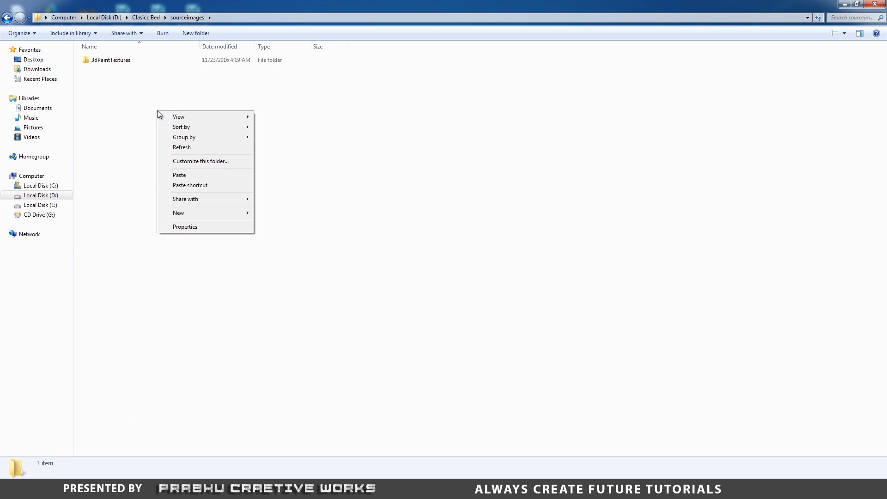
click(179, 176)
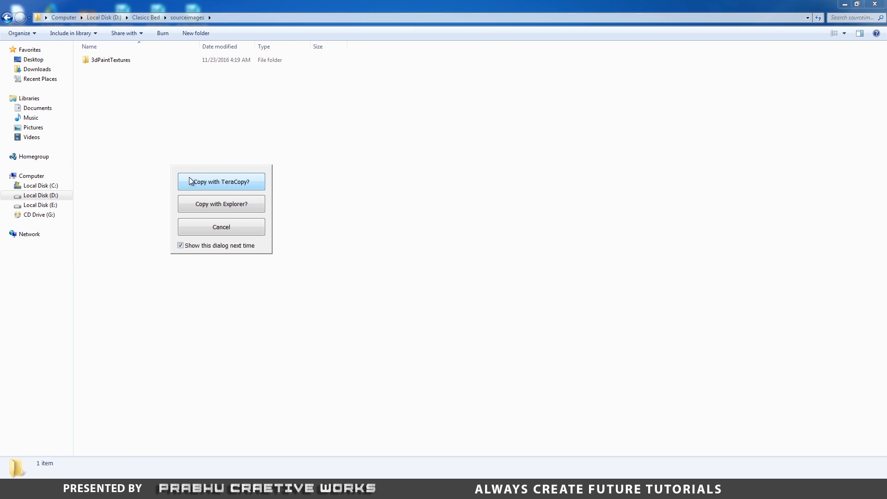
click(234, 182)
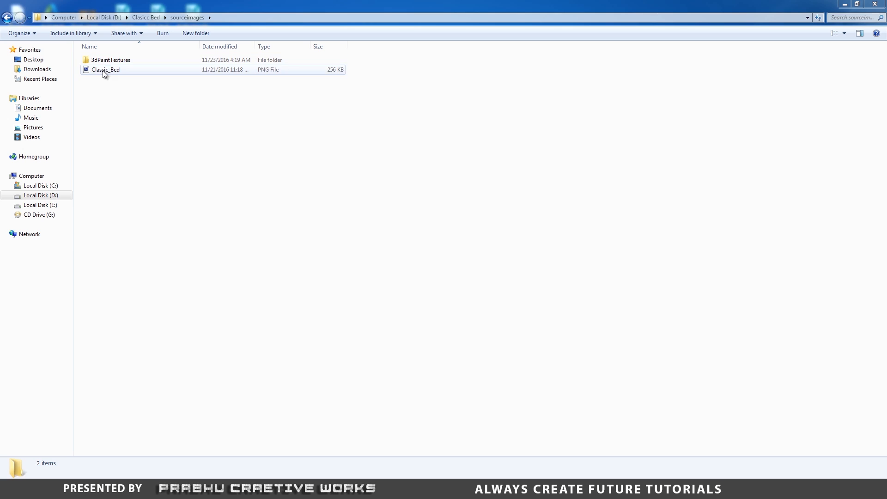
Switch back to Maya and change the perspective viewport to the front view.
click(102, 70)
click(440, 488)
click(431, 473)
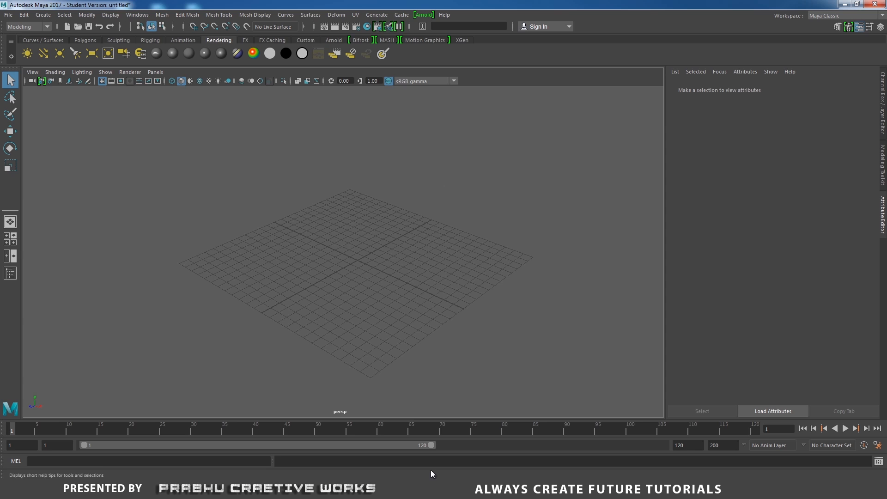
key(space)
drag(363, 253, 349, 222)
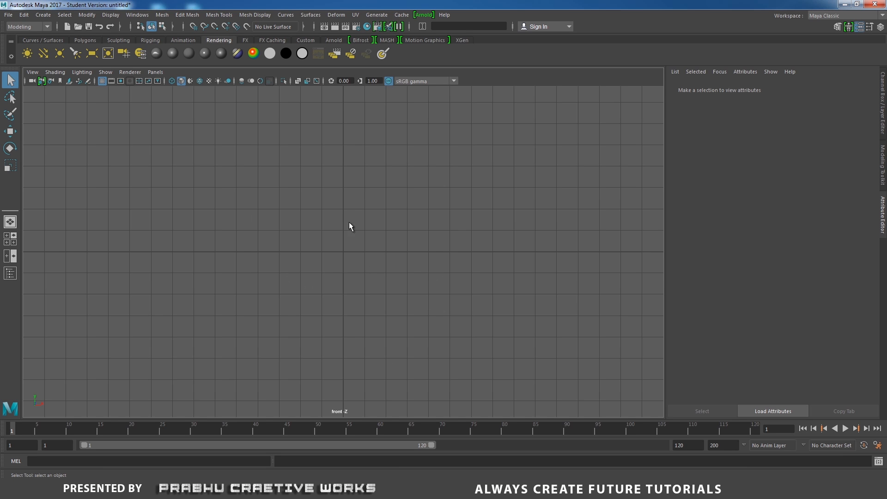
Import Classic_Bed.png from the project's sourceimages folder as an image plane in the front view.
click(33, 72)
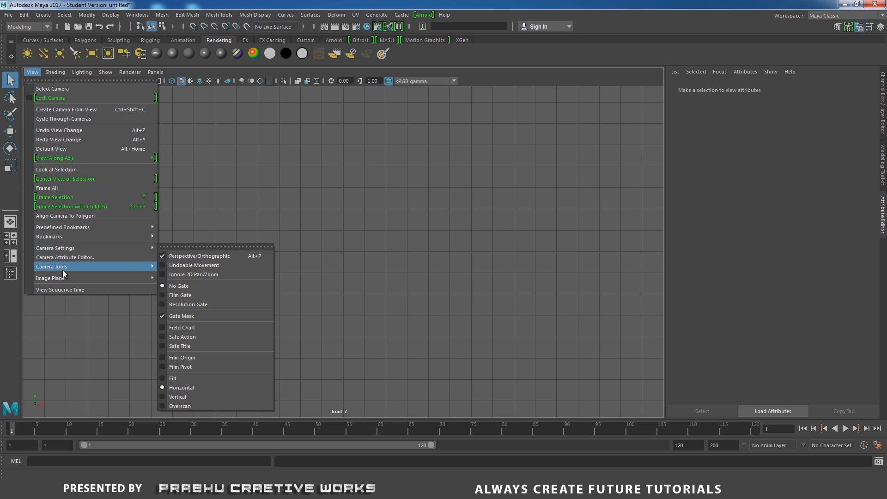
mouse_move(119, 278)
click(178, 287)
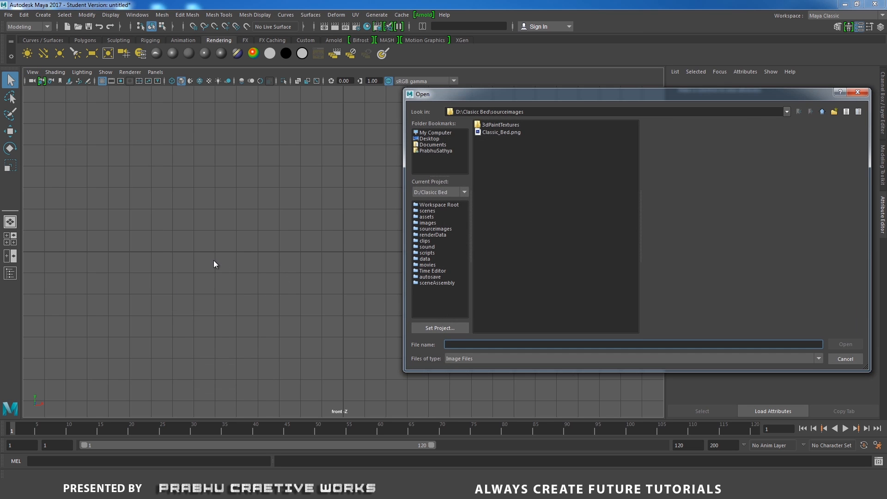
click(516, 133)
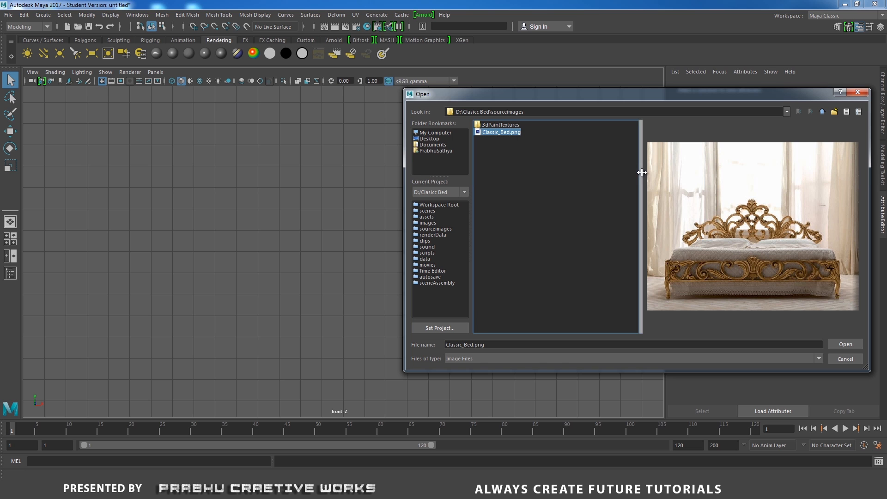
click(839, 344)
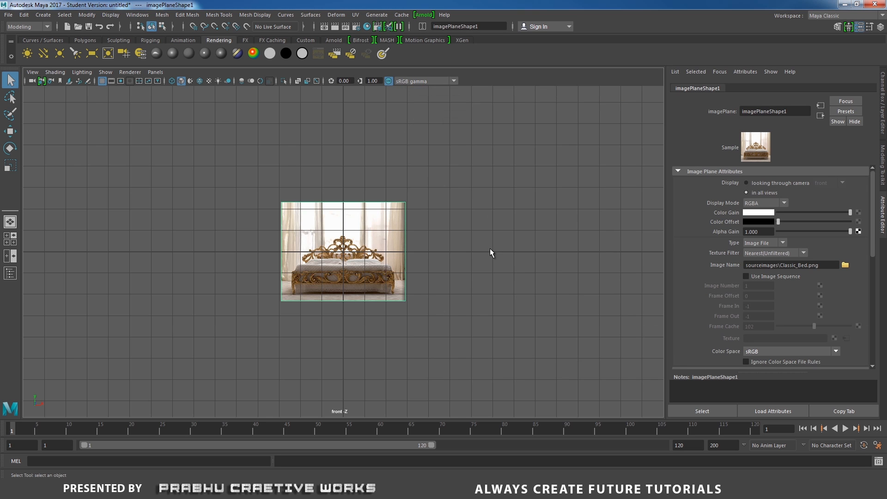
Scale the bed image plane up uniformly to about 3.55 times its size.
key(r)
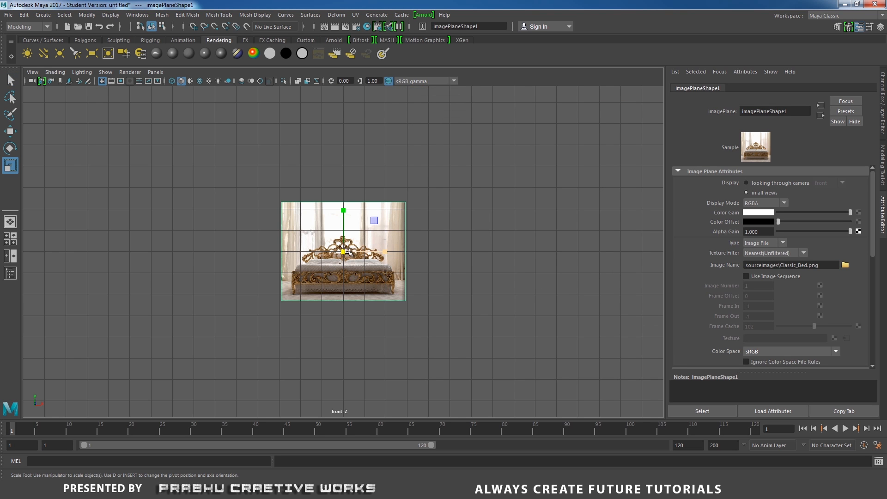
drag(344, 252, 540, 173)
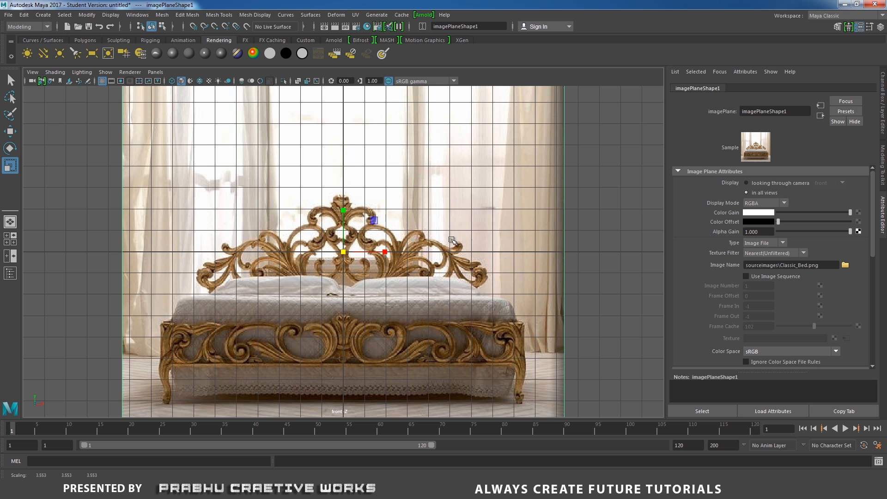
scroll(379, 212, down, 2)
alt+middle_drag(349, 178, 368, 174)
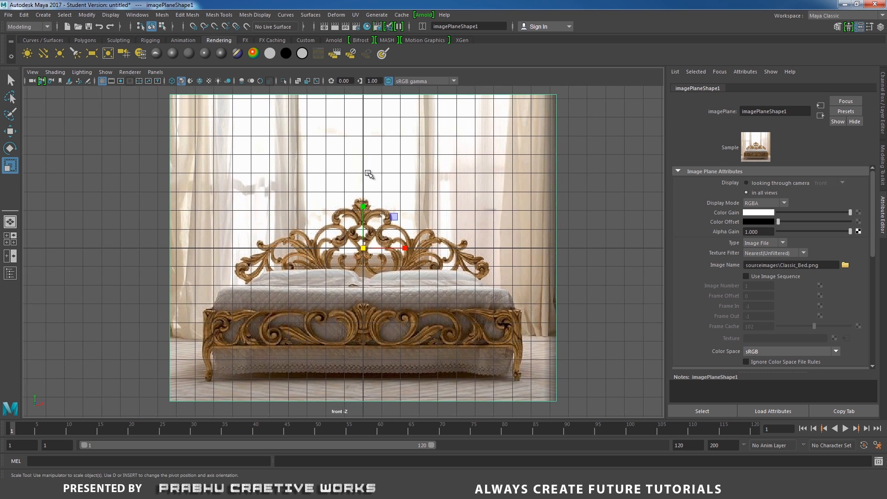
alt+right_drag(384, 203, 601, 282)
alt+middle_drag(453, 227, 449, 162)
alt+right_drag(517, 254, 637, 290)
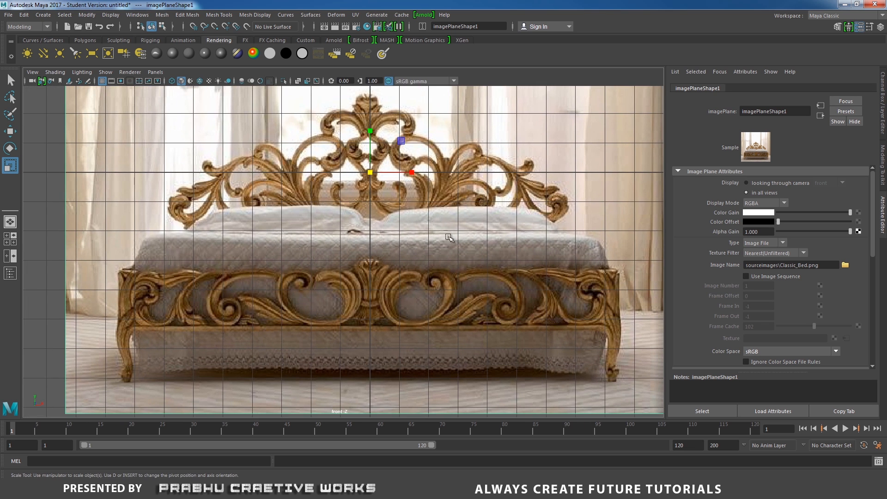
Move the image plane about -0.012 cm in X so the bed's centre ornament lines up with the vertical grid axis.
key(w)
alt+middle_drag(371, 198, 355, 256)
alt+right_drag(411, 217, 602, 279)
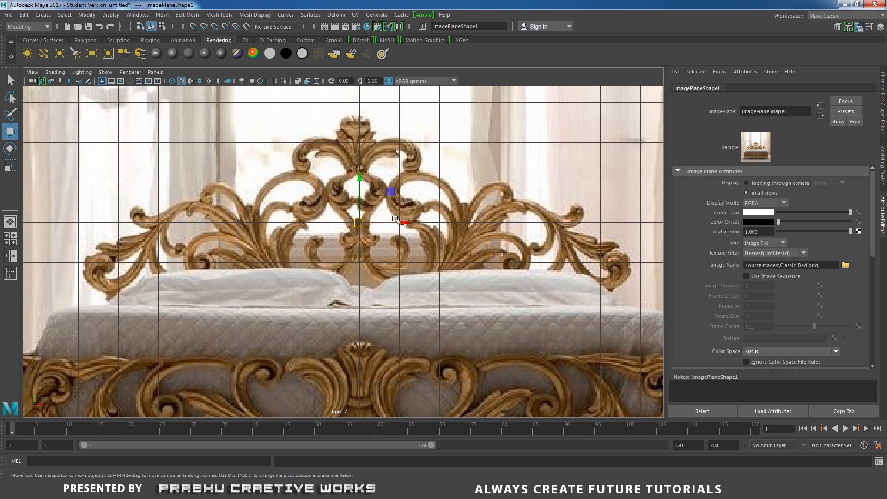
drag(402, 222, 401, 222)
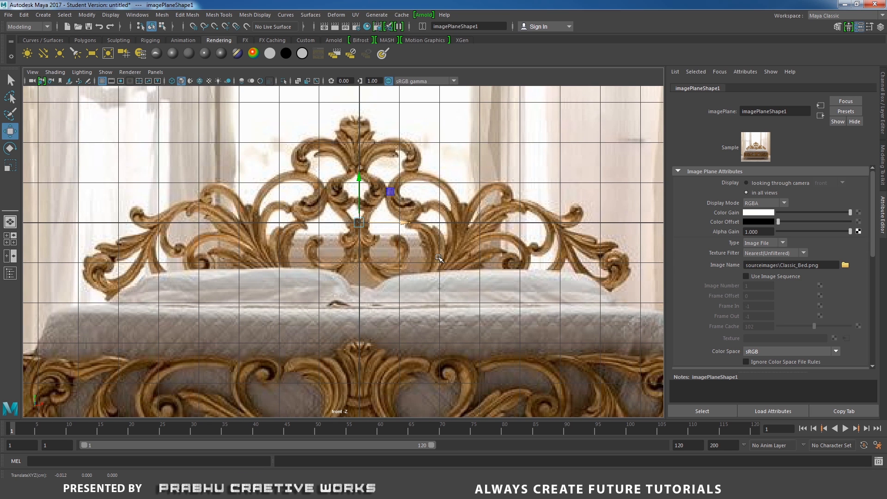
alt+middle_drag(438, 256, 424, 137)
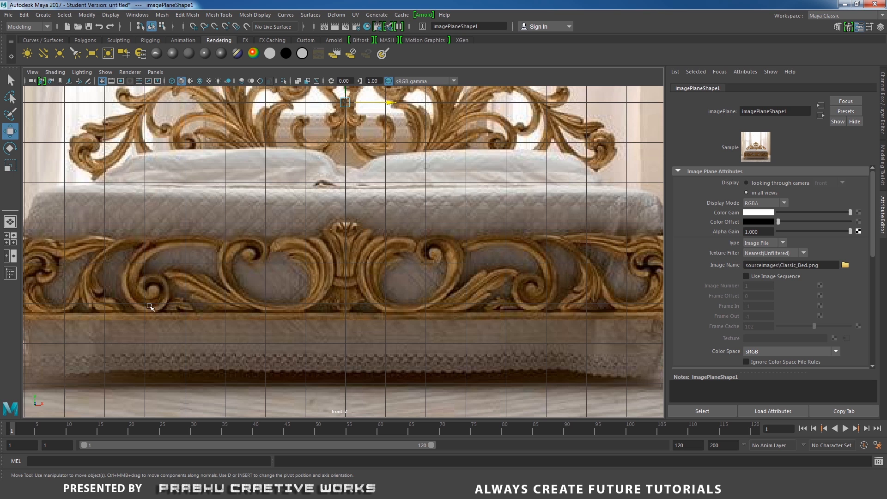
alt+middle_drag(340, 227, 347, 257)
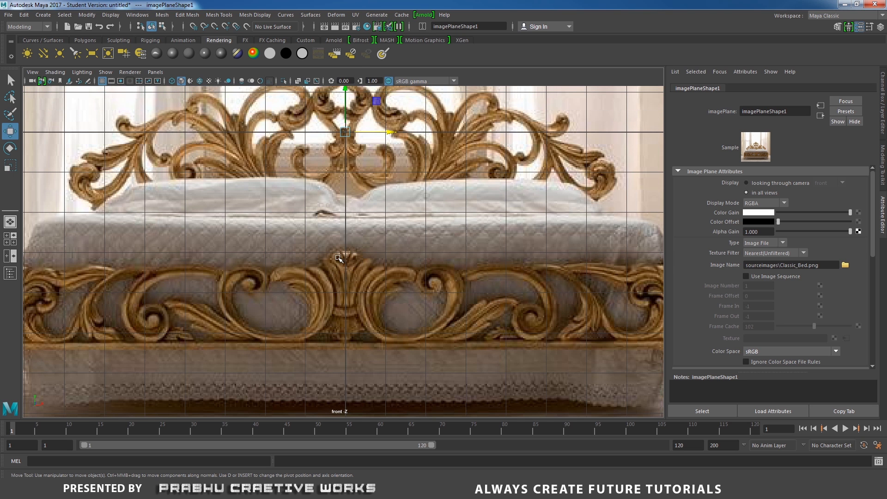
alt+right_drag(430, 261, 355, 240)
In the perspective view, move the image plane back along Z to the rear edge of the grid.
key(space)
drag(408, 256, 407, 227)
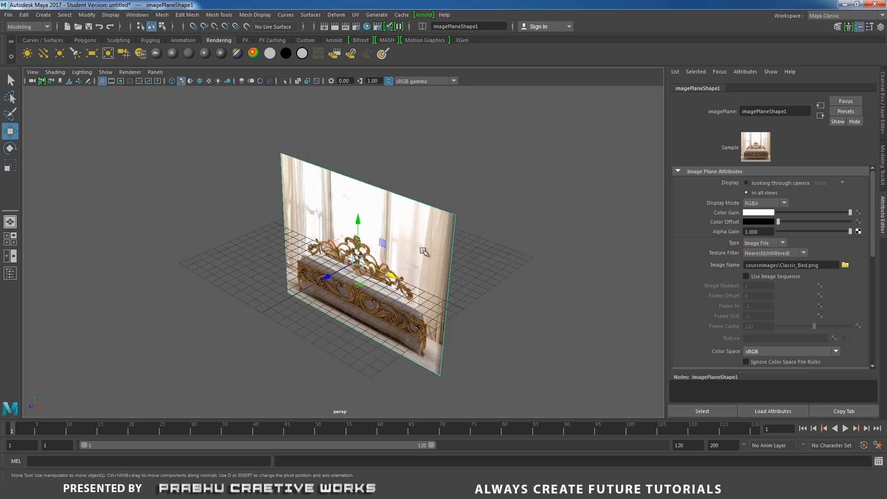
alt+right_drag(322, 245, 291, 241)
alt+drag(292, 242, 440, 260)
alt+drag(306, 217, 376, 234)
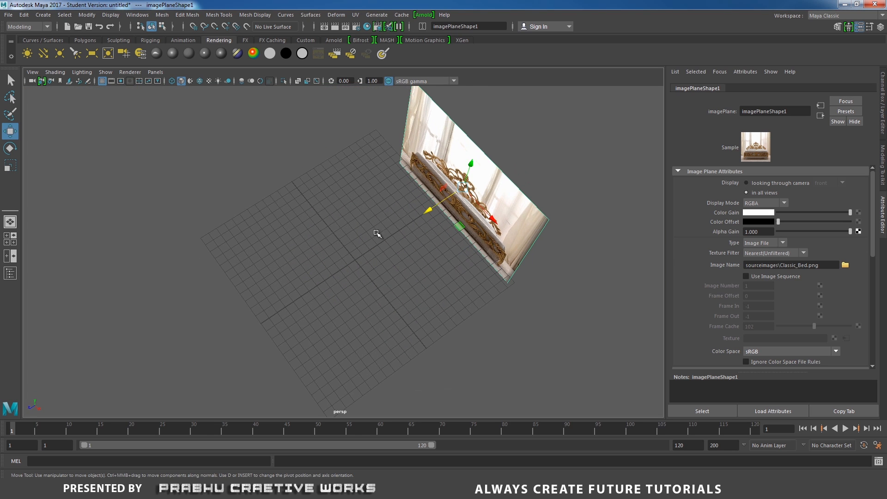
drag(428, 213, 447, 227)
Return to the front view with the whole bed framed and hide the grid.
key(r)
key(space)
alt+right_drag(426, 242, 265, 225)
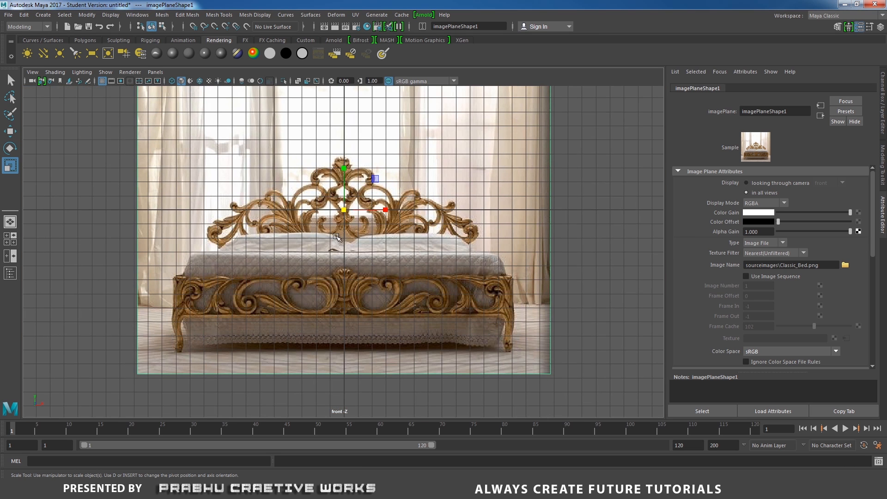
alt+right_drag(452, 210, 531, 238)
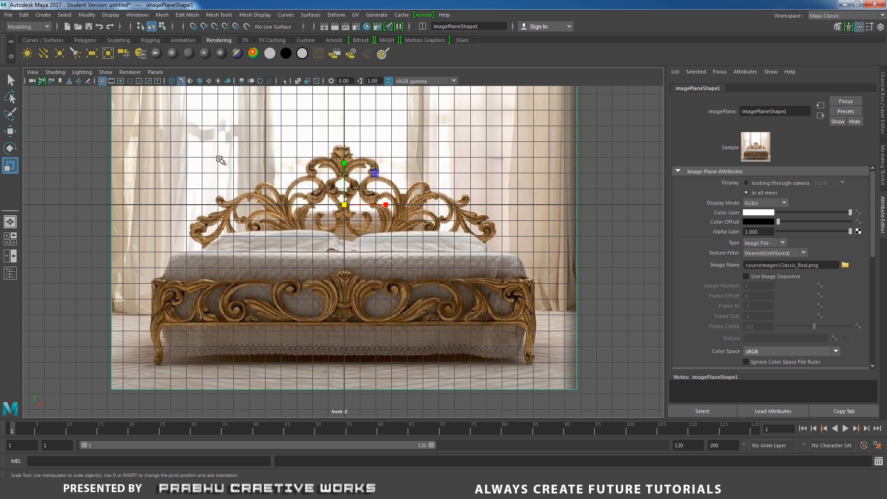
click(103, 81)
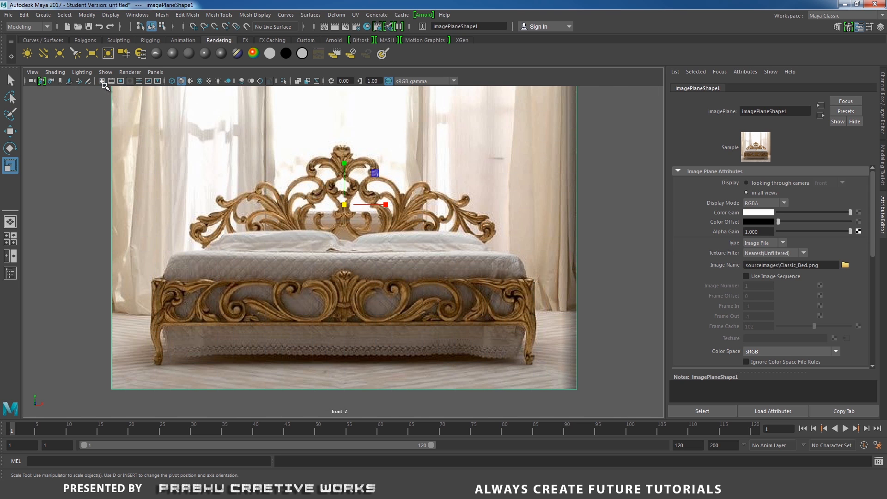
Deselect the image plane and save the scene as the incremental version Model 2.ma.
click(610, 184)
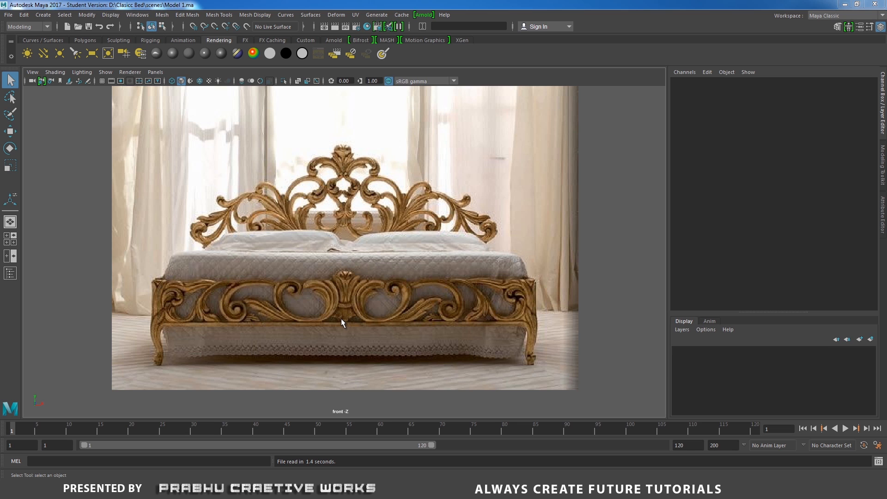
key(ctrl+alt+s)
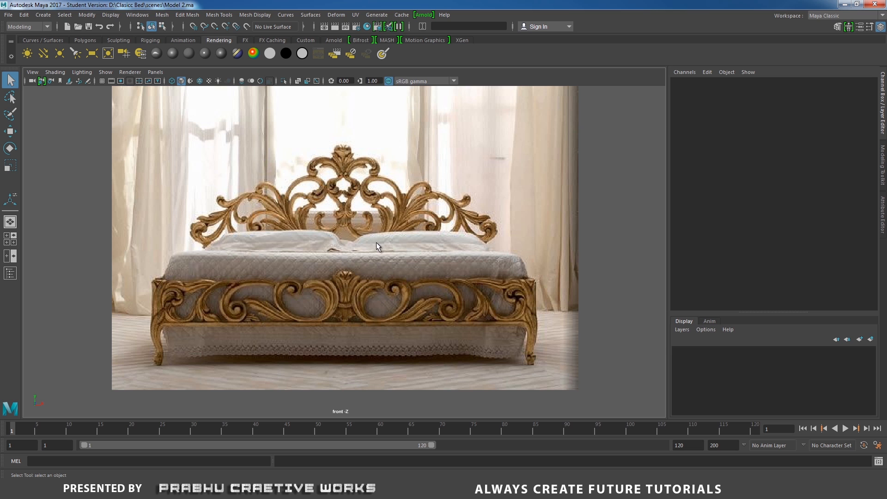
Create a polygon plane over the bed reference in the front view.
key(space)
scroll(367, 290, up, 4)
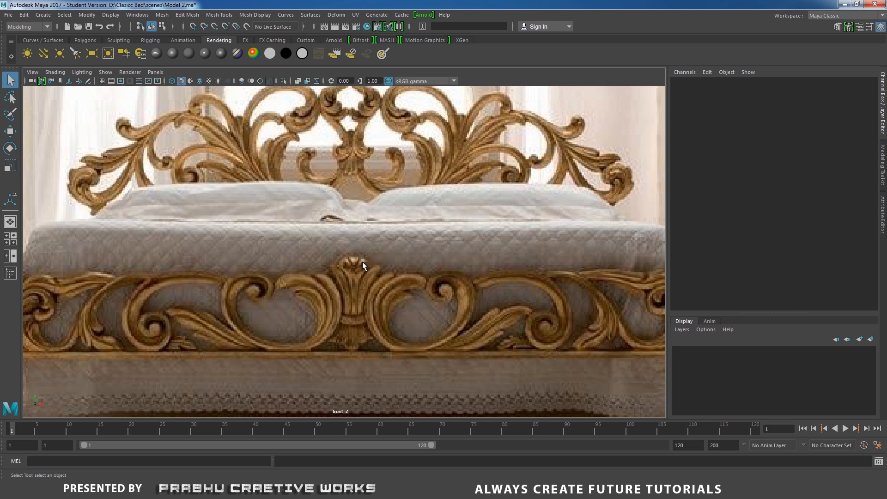
click(43, 14)
mouse_move(116, 51)
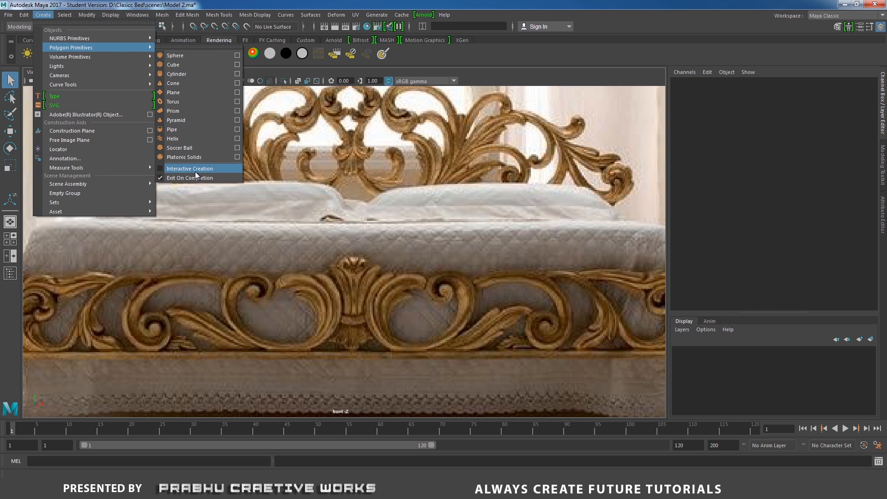
click(173, 92)
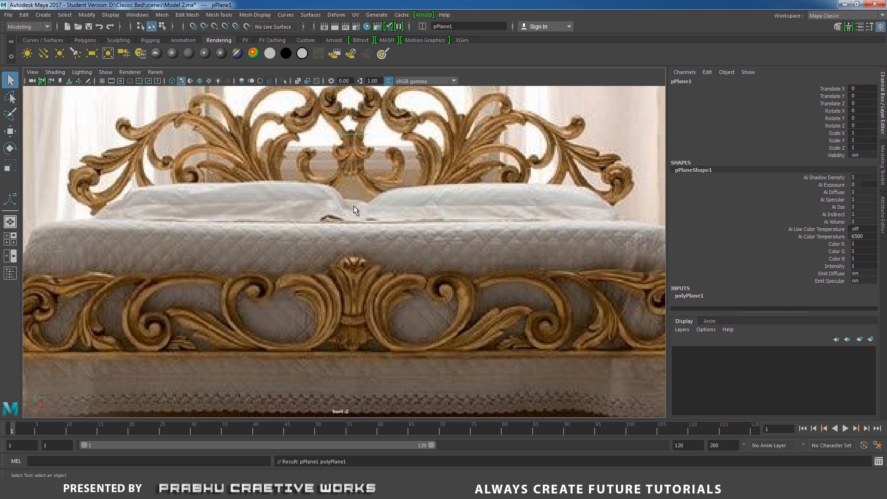
Rotate the plane to face the front view, setting Rotate X to 90.
alt+middle_drag(383, 165, 387, 199)
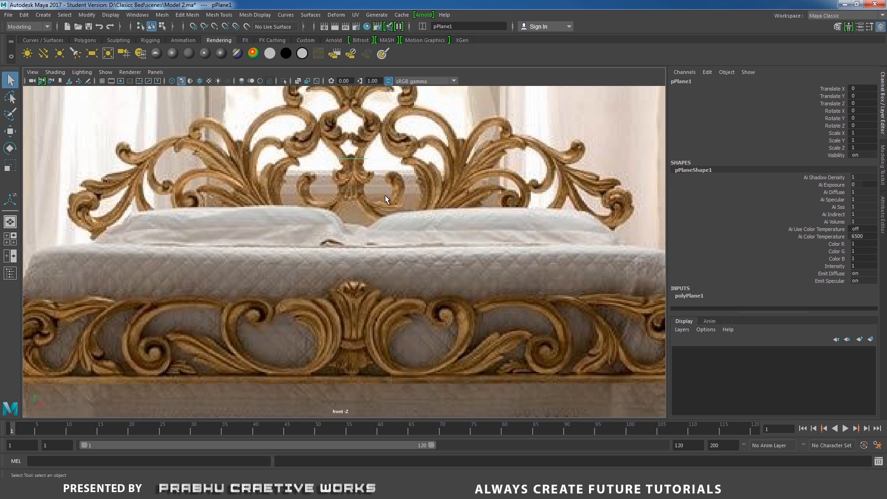
key(e)
drag(354, 143, 354, 173)
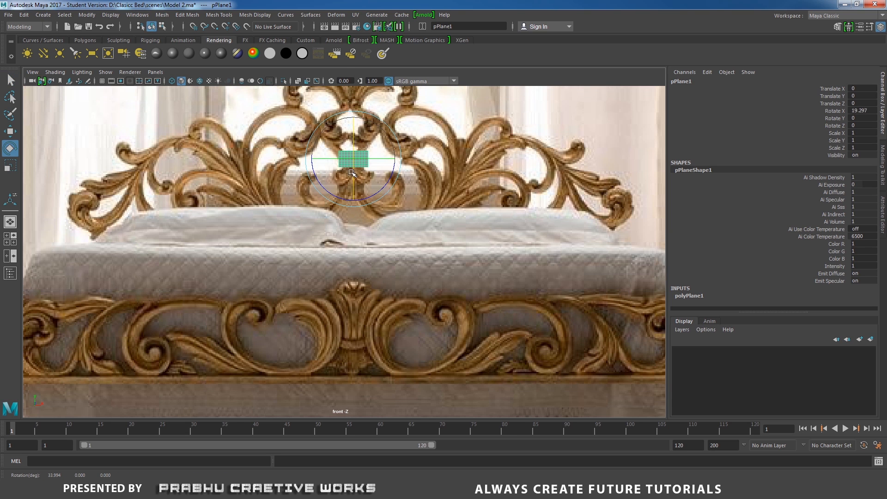
double_click(863, 109)
text(90)
key(Return)
Move the plane down onto the footboard's central leaf ornament, at about -4.752 in Translate Y.
click(401, 177)
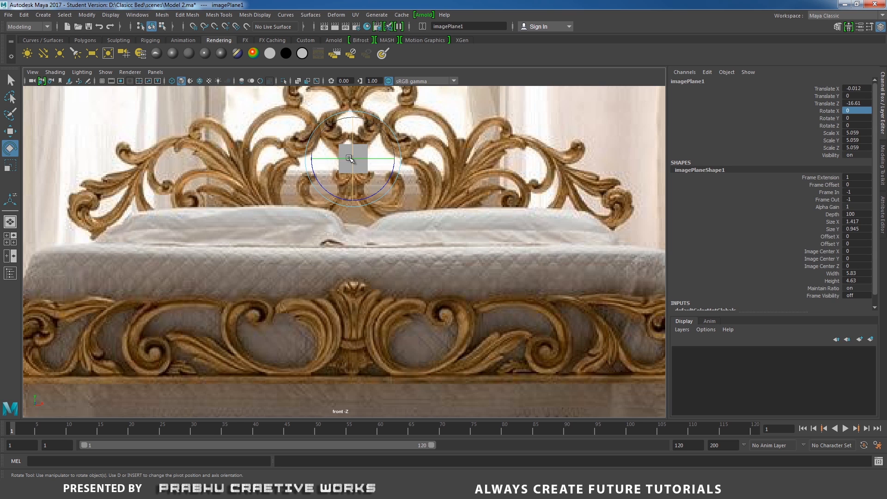
drag(475, 124, 211, 262)
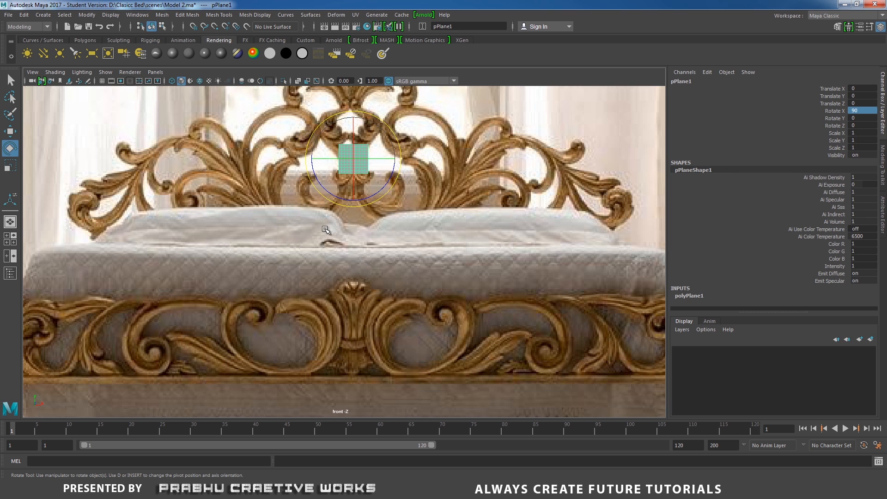
key(w)
drag(353, 118, 354, 259)
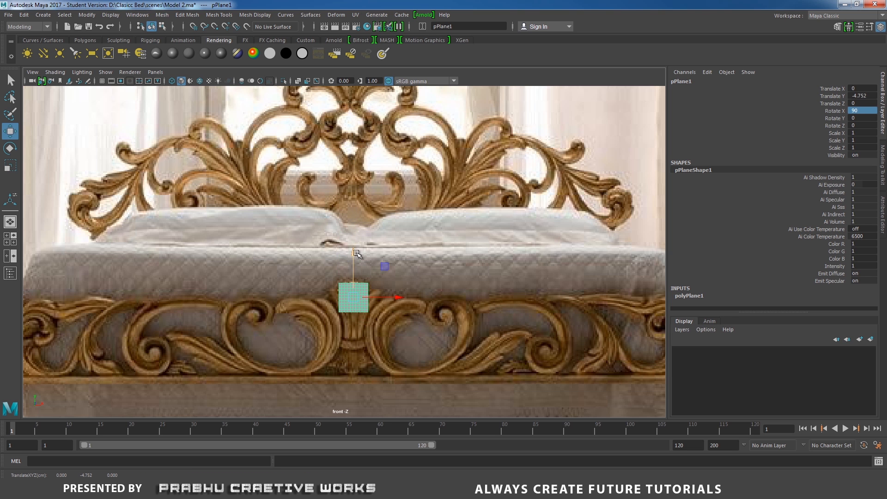
Set the plane's Subdivisions Width to 2 and Subdivisions Height to 4, and display the scene in wireframe.
alt+right_drag(583, 323, 702, 331)
alt+middle_drag(416, 228, 416, 160)
alt+right_drag(488, 269, 602, 280)
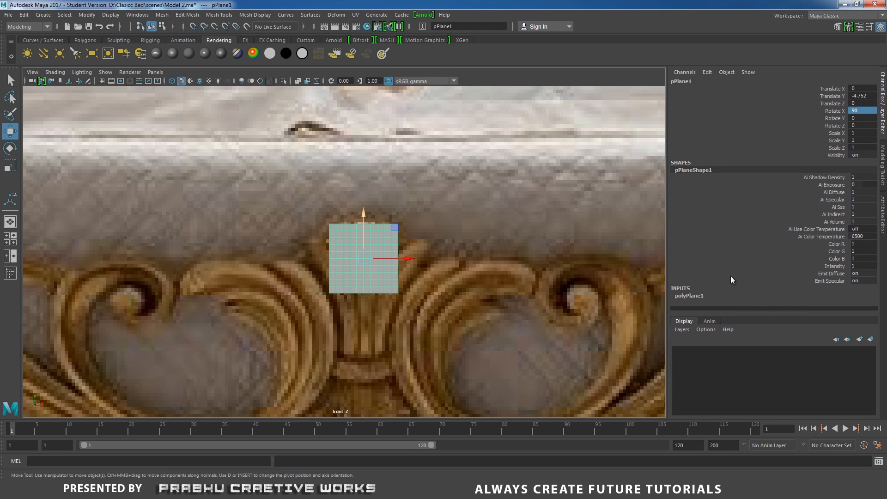
click(691, 297)
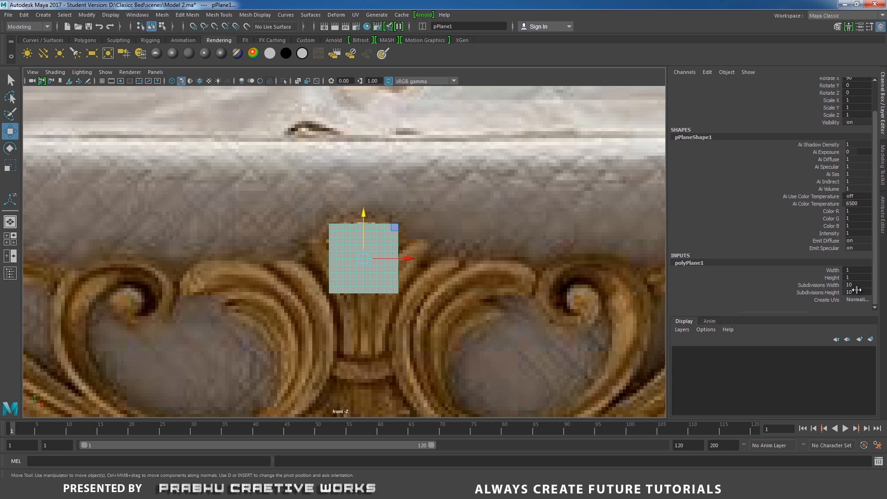
click(860, 286)
click(861, 292)
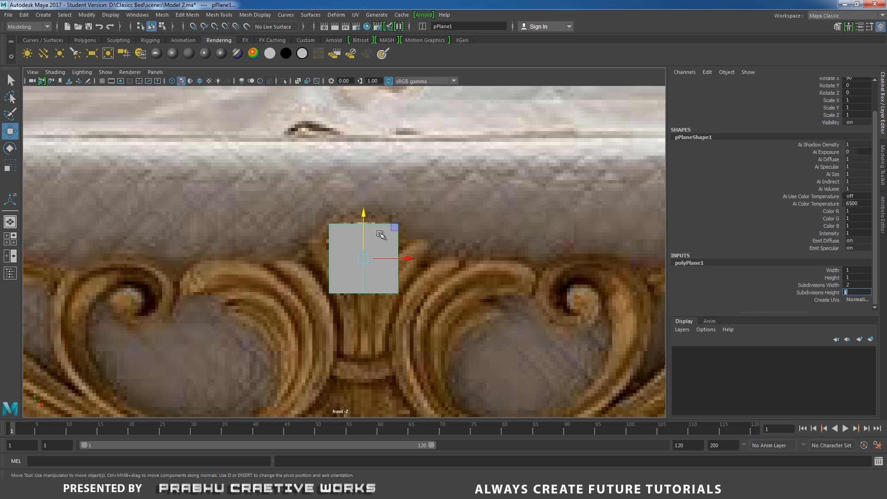
text(4)
key(Return)
key(4)
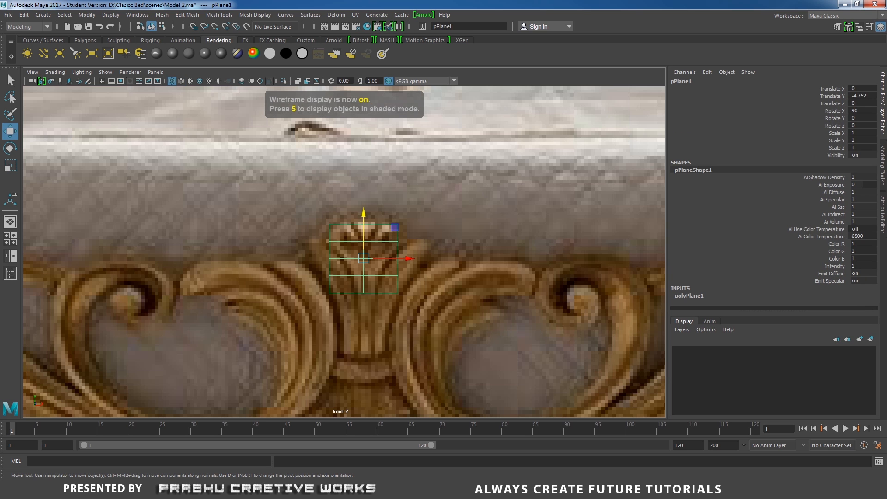
Set the plane's Subdivisions Height to 1.
click(714, 293)
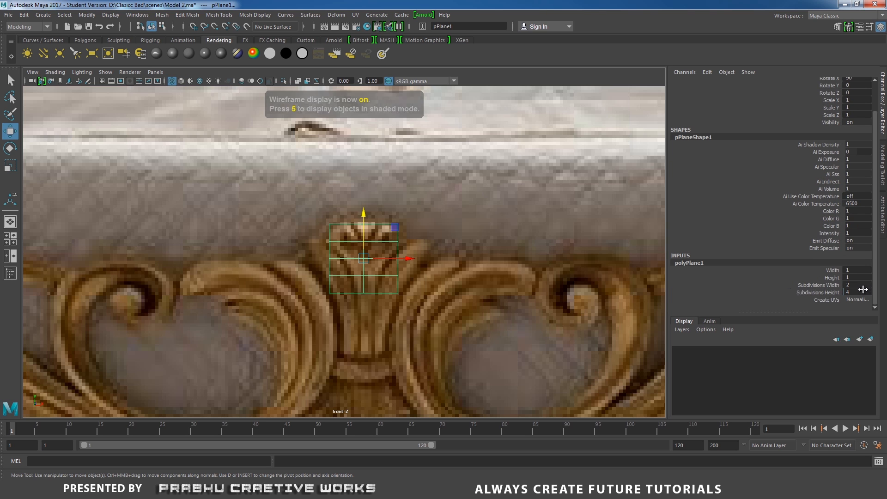
double_click(856, 293)
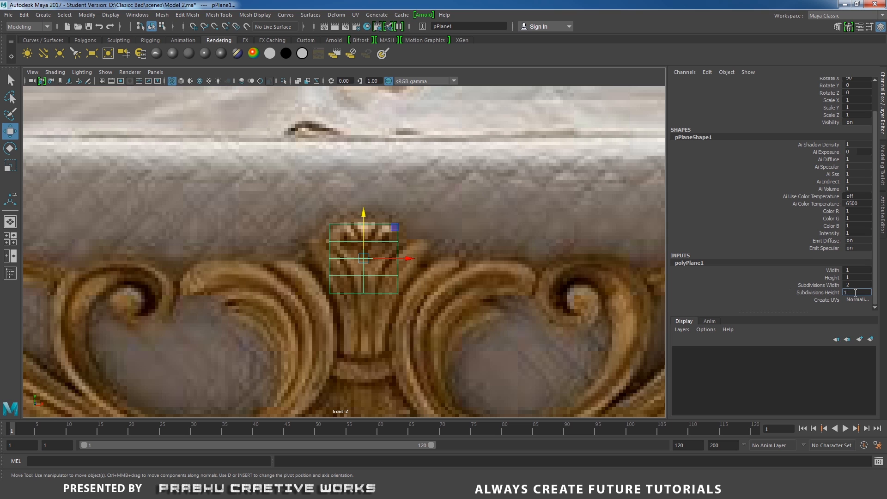
text(1)
key(Return)
In face mode, delete the plane's right-hand face so only the half left of the centre line remains.
click(510, 294)
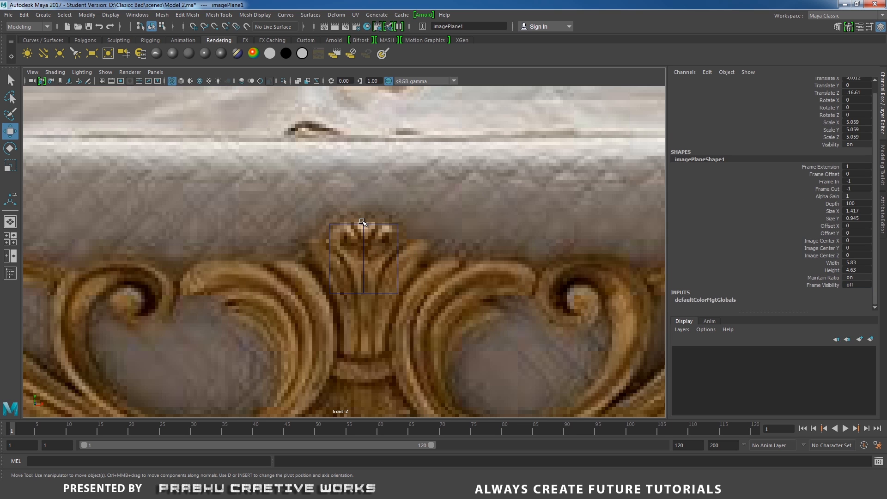
click(379, 225)
right_drag(386, 227, 386, 238)
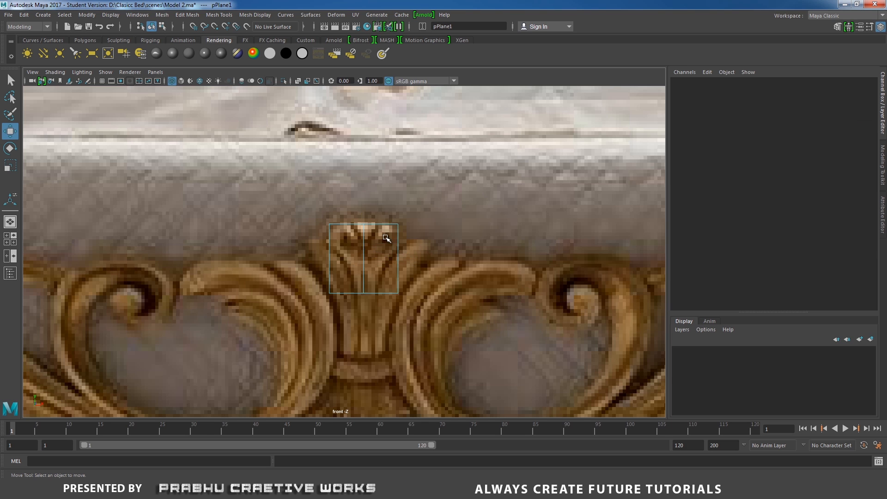
drag(360, 194, 378, 202)
key(Delete)
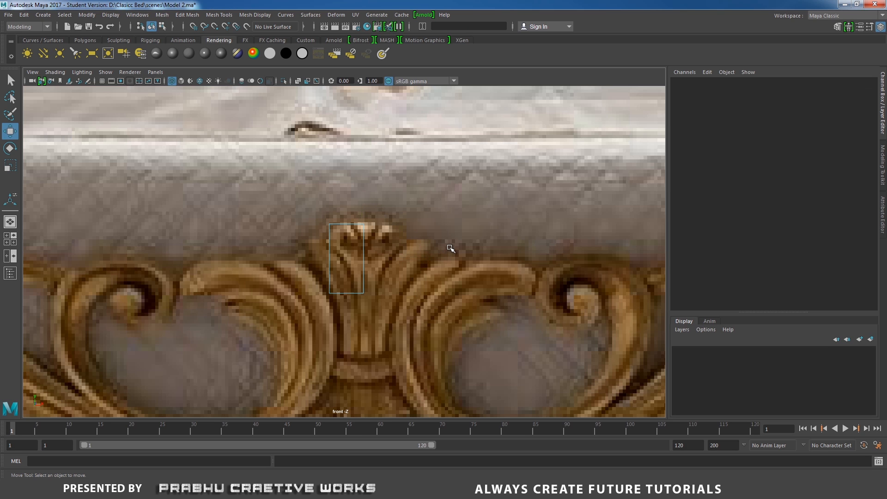
Show the grid and check the half-plane's inner edge against the vertical centre axis.
click(103, 81)
click(350, 225)
scroll(377, 225, up, 2)
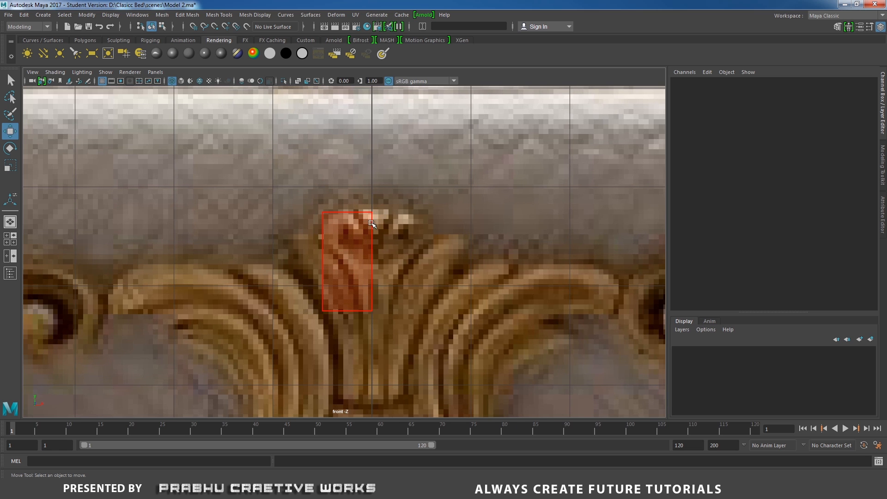
click(428, 257)
scroll(413, 219, down, 2)
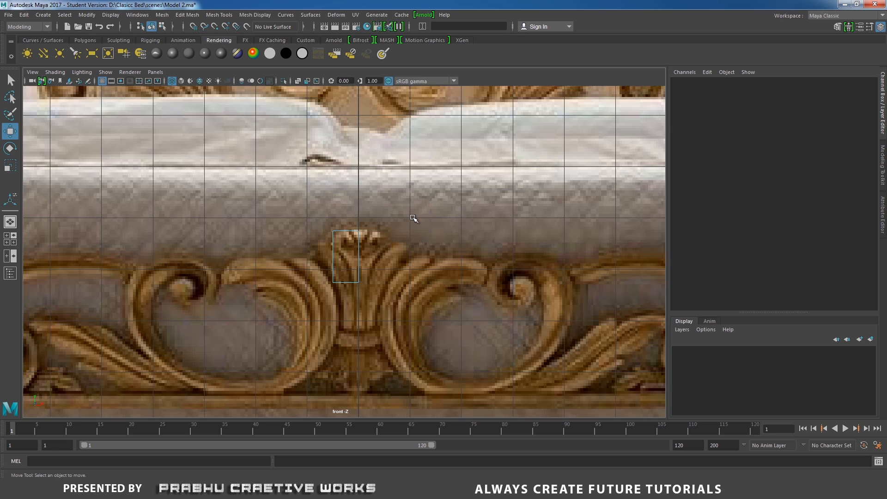
scroll(412, 218, up, 1)
In vertex mode, move the half-plane's lower vertices to the base of the ornament's central leaf, at about -6.19 in Y.
right_click(347, 227)
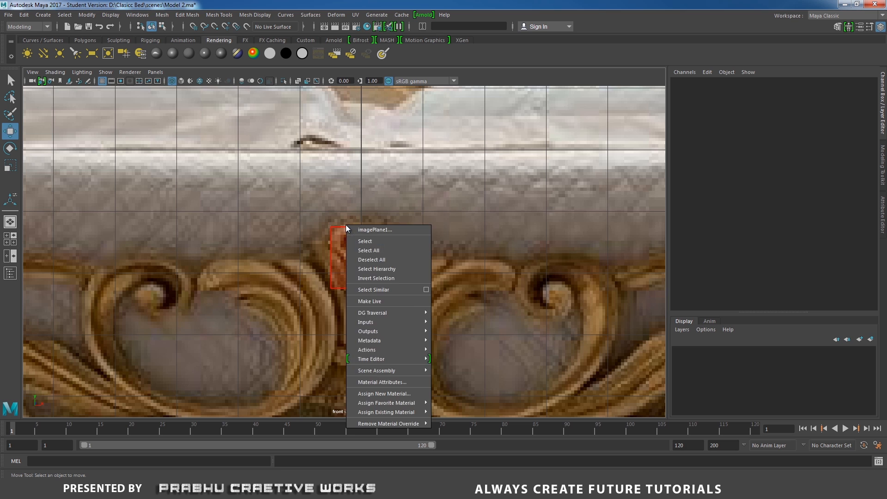
click(333, 227)
right_drag(332, 226, 293, 224)
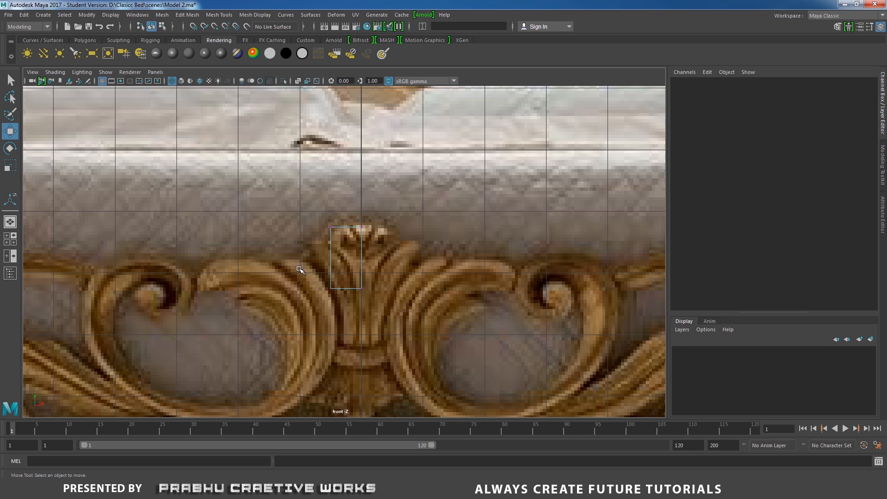
drag(298, 269, 358, 344)
drag(352, 296, 370, 299)
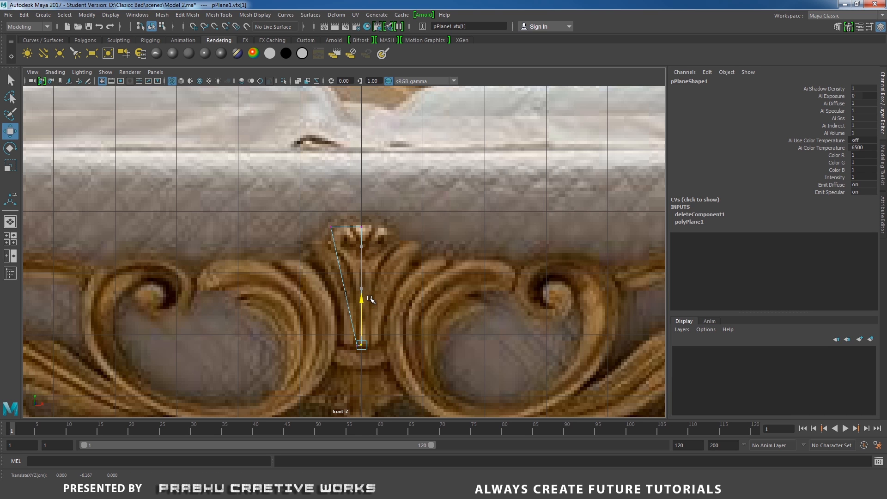
Move the top-left vertex inward and lower both top vertices to the central leaf's upper end, at about -4.8 in Y.
drag(328, 215, 353, 260)
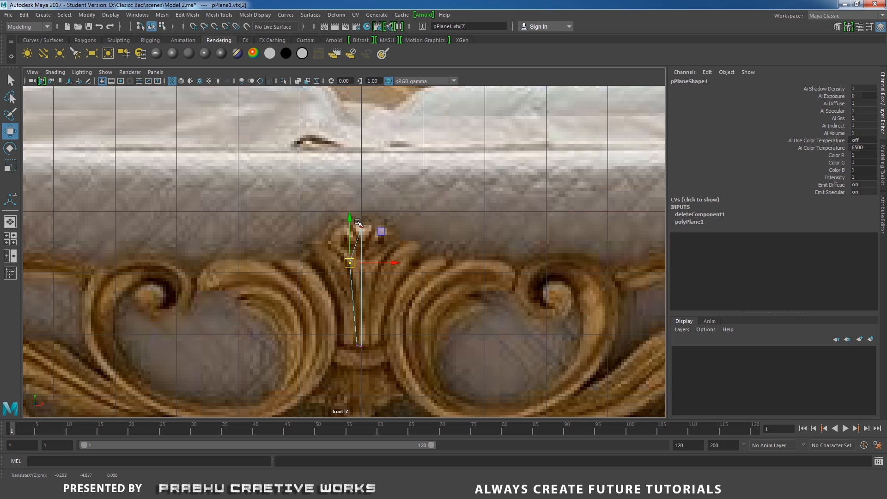
click(358, 224)
drag(364, 212, 365, 217)
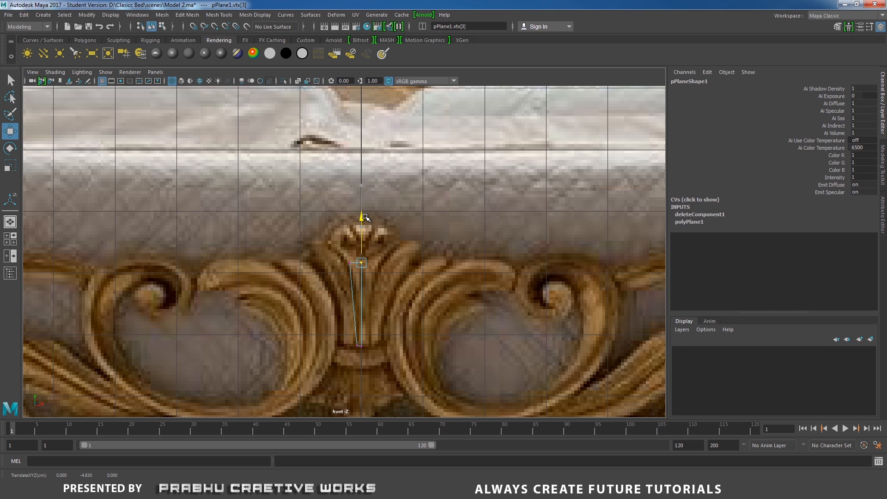
drag(317, 253, 376, 283)
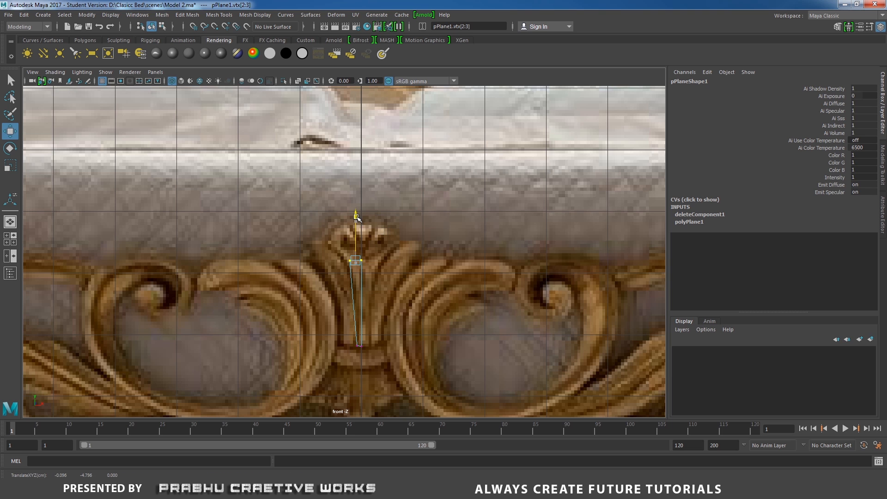
Move the strip's top-left vertex slightly outward to the leaf outline, at about -0.212 in X.
scroll(379, 271, up, 5)
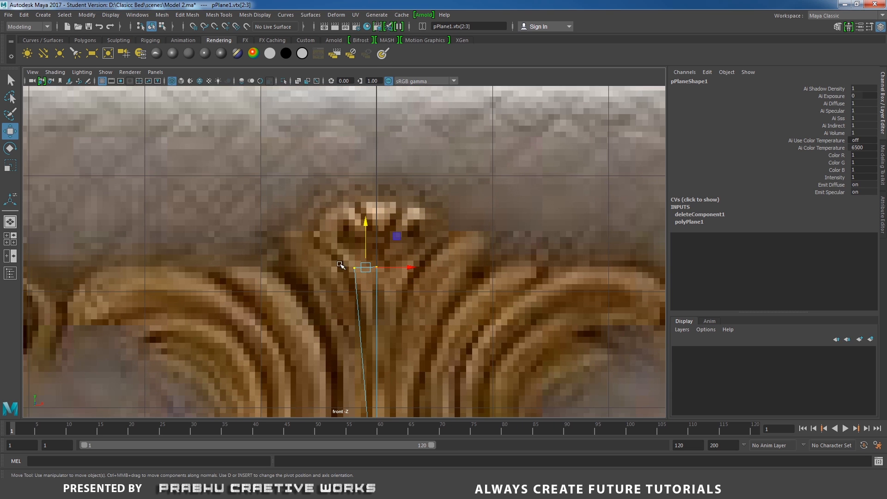
key(F8)
right_click(361, 272)
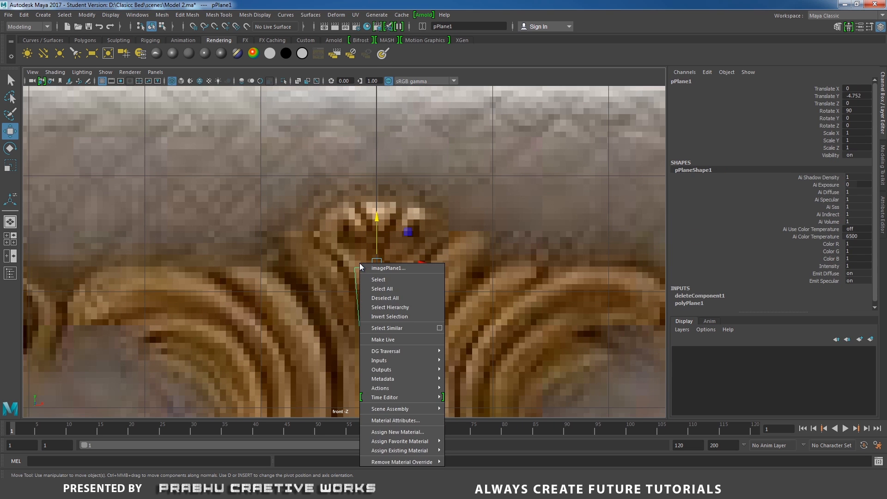
right_drag(361, 271, 299, 215)
drag(339, 249, 396, 267)
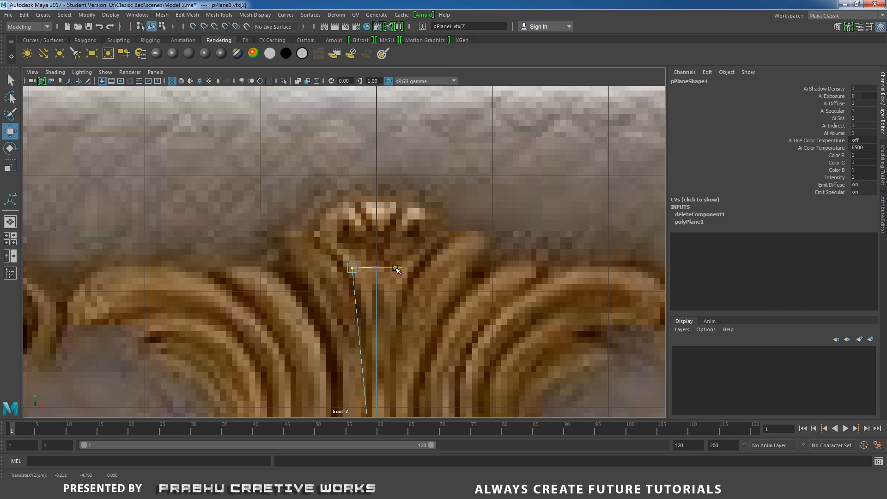
Insert a lengthwise edge loop near the middle of the leaf strip, from its top edge to its base.
right_click(353, 304)
click(354, 296)
right_drag(354, 290, 403, 196)
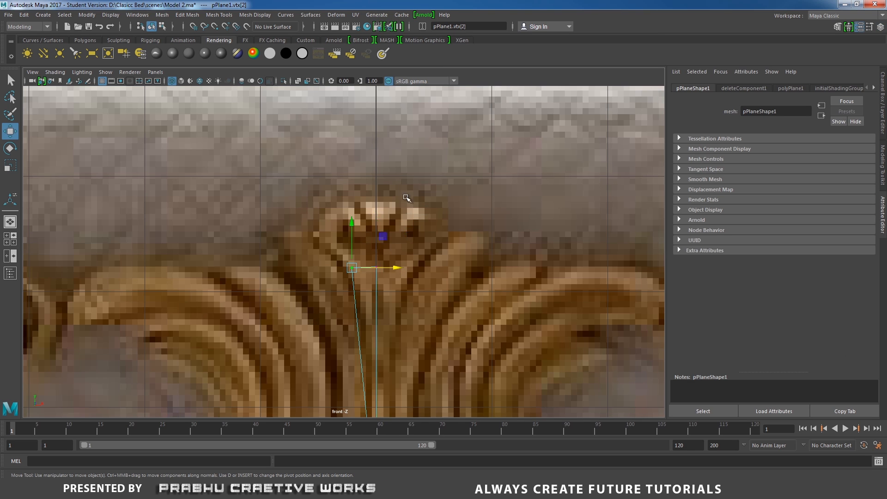
alt+middle_drag(422, 287, 432, 238)
shift+right_drag(432, 237, 407, 249)
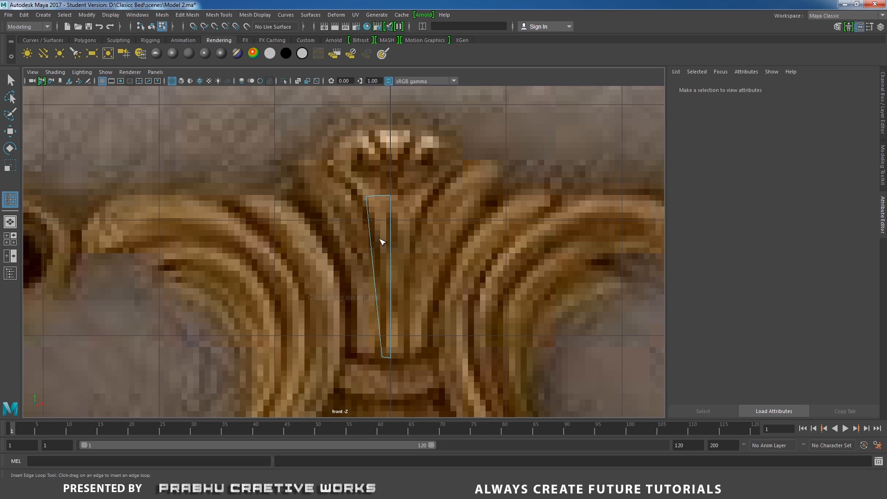
click(381, 198)
alt+middle_drag(453, 212, 426, 283)
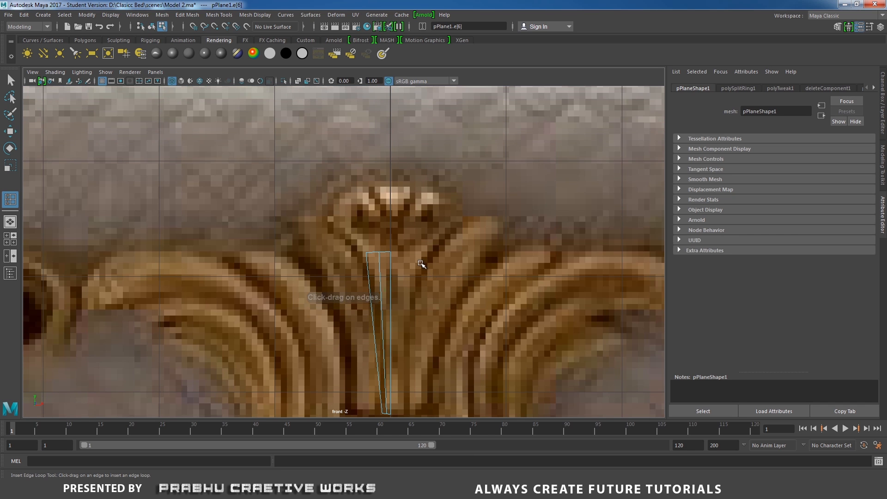
Extrude the top edge beside the centre line straight up to the ornament's crest, at about -4.35 in Y.
key(w)
right_drag(383, 253, 395, 186)
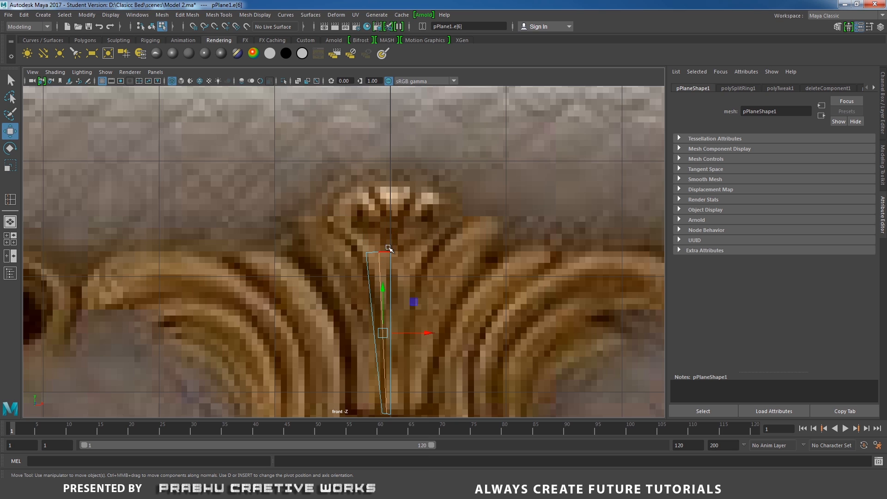
click(387, 252)
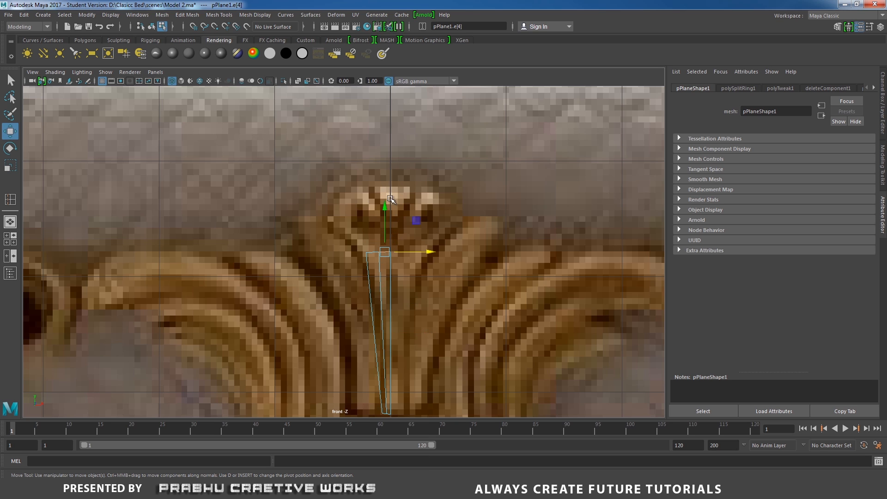
click(372, 252)
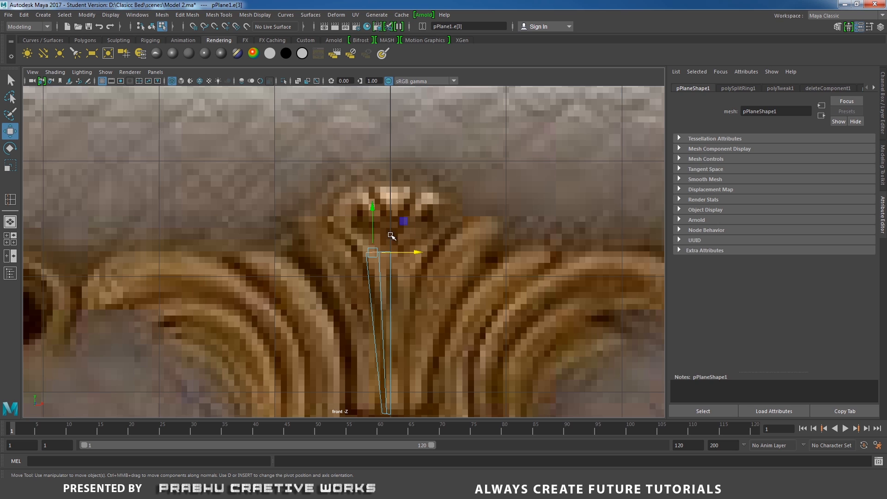
click(387, 252)
shift+right_drag(446, 230, 447, 248)
key(w)
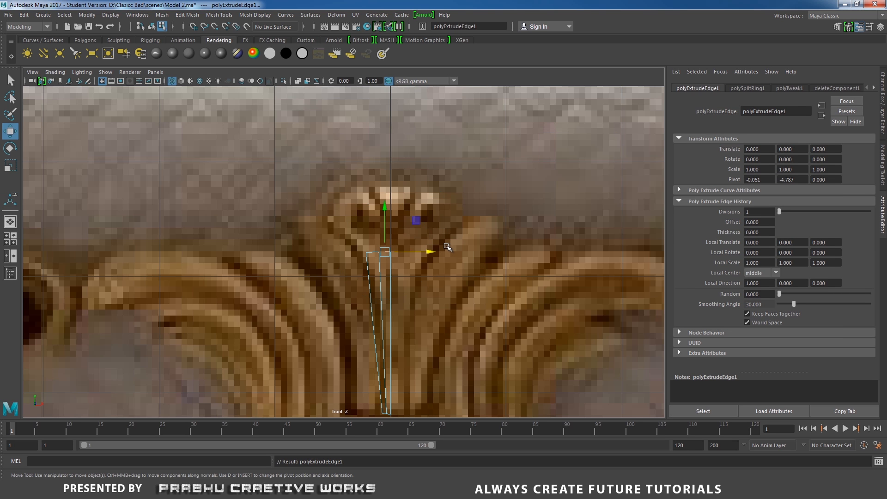
drag(384, 251, 391, 160)
key(ctrl+z)
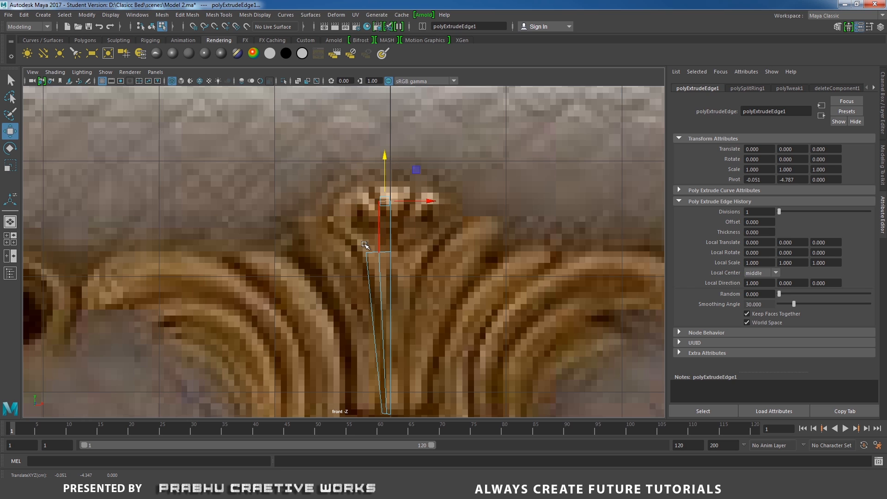
Extrude the outer top edge upward level with the inner one and shift it outward to about -0.213 in X.
click(372, 252)
shift+right_drag(470, 257, 469, 274)
key(w)
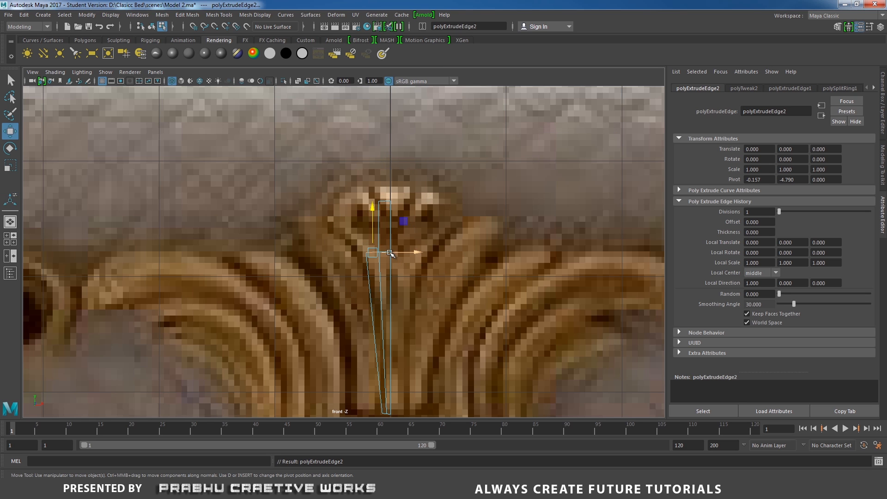
drag(372, 209, 371, 159)
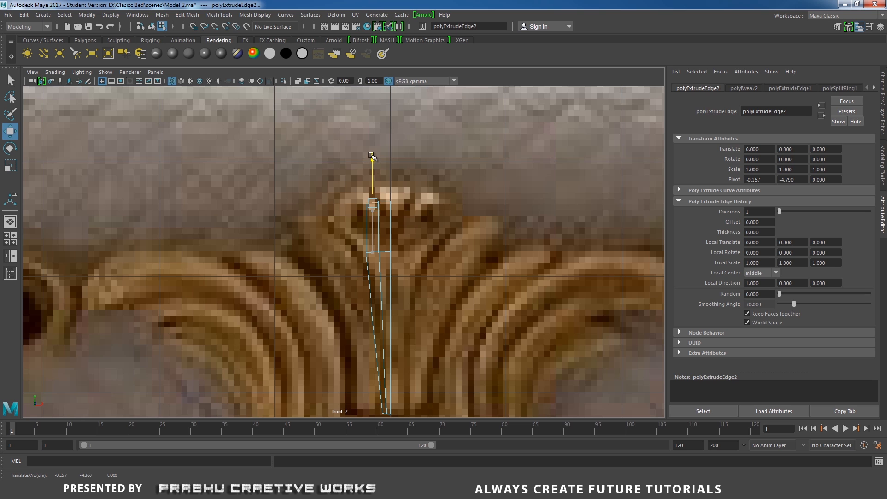
drag(417, 204, 412, 203)
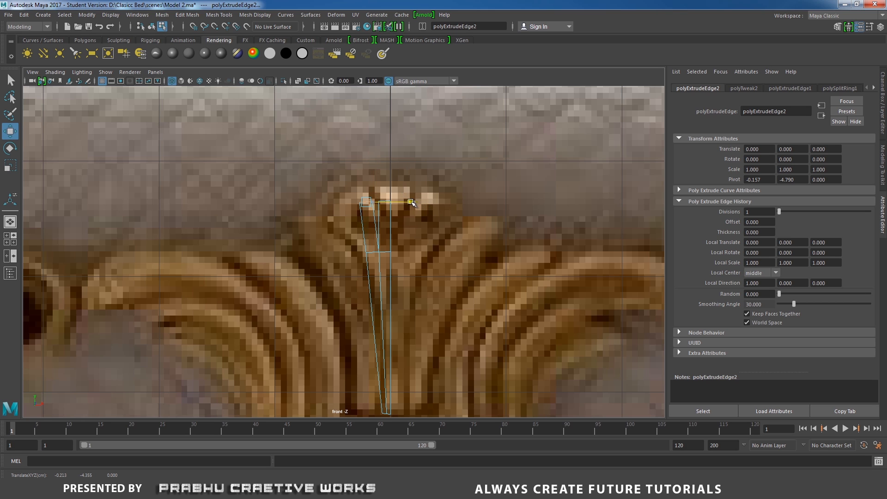
click(420, 216)
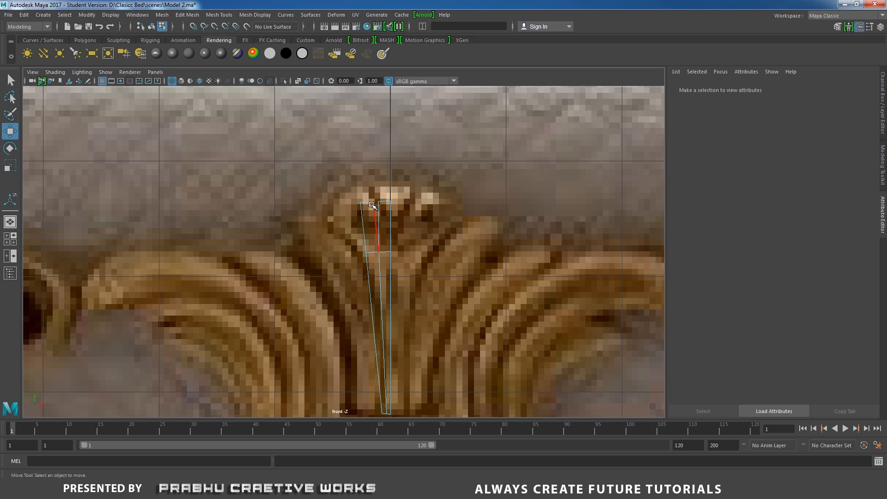
Select both extruded top edges and, in the perspective view, move them forward along Z.
click(369, 203)
key(q)
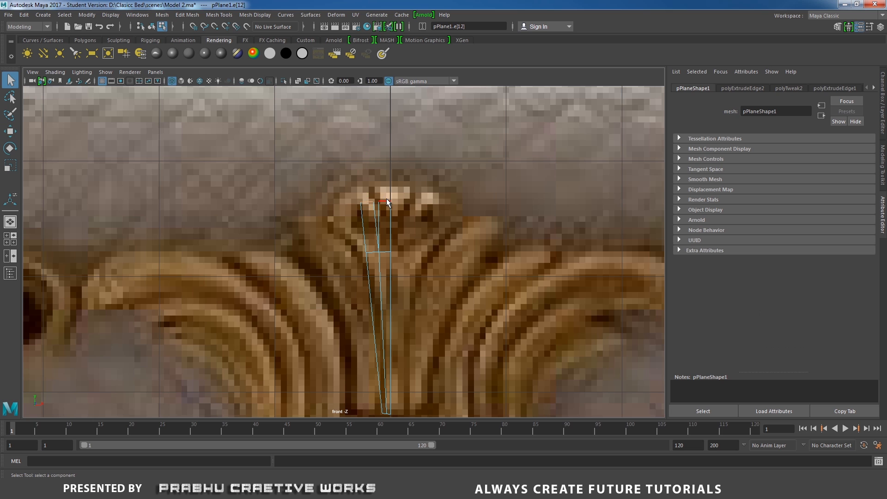
click(370, 199)
shift+click(384, 203)
key(space)
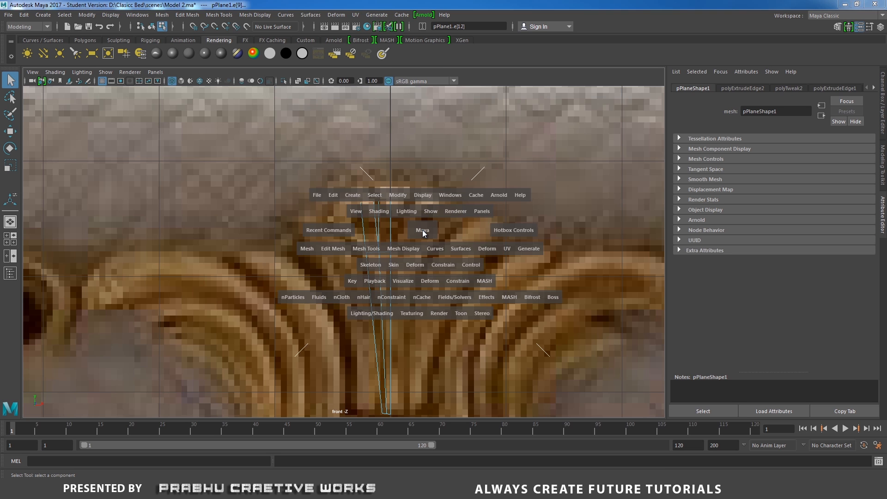
click(421, 227)
alt+drag(421, 225, 379, 237)
alt+middle_drag(378, 238, 380, 193)
alt+right_drag(384, 199, 717, 349)
alt+right_drag(330, 235, 692, 303)
alt+middle_drag(494, 177, 447, 233)
alt+right_drag(448, 243, 524, 201)
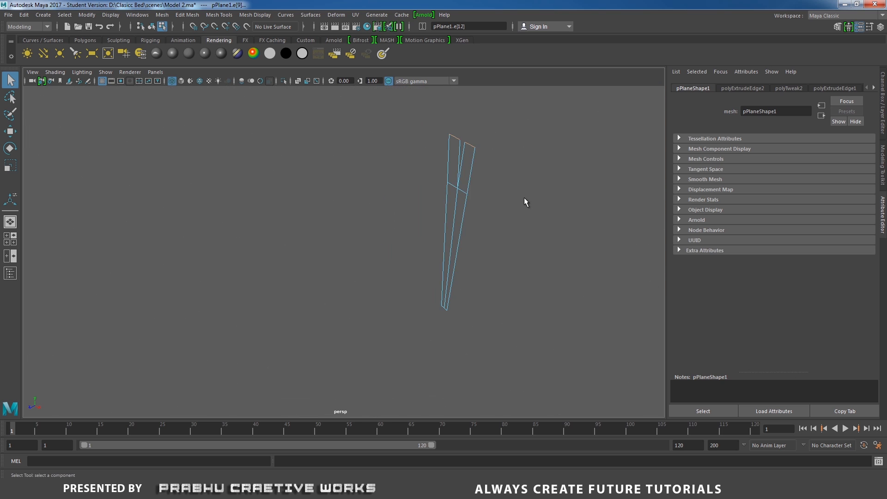
alt+middle_drag(525, 200, 425, 252)
key(w)
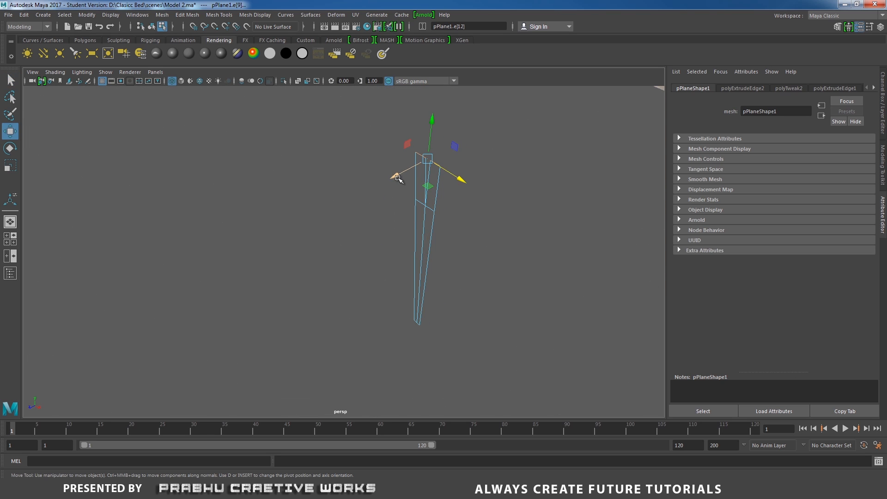
drag(396, 174, 390, 230)
In the front view, insert an edge loop midway across the outer extruded segment and move it outward to the curl's outline.
key(space)
alt+right_drag(427, 253, 481, 208)
alt+middle_drag(481, 208, 473, 216)
alt+right_drag(478, 226, 451, 231)
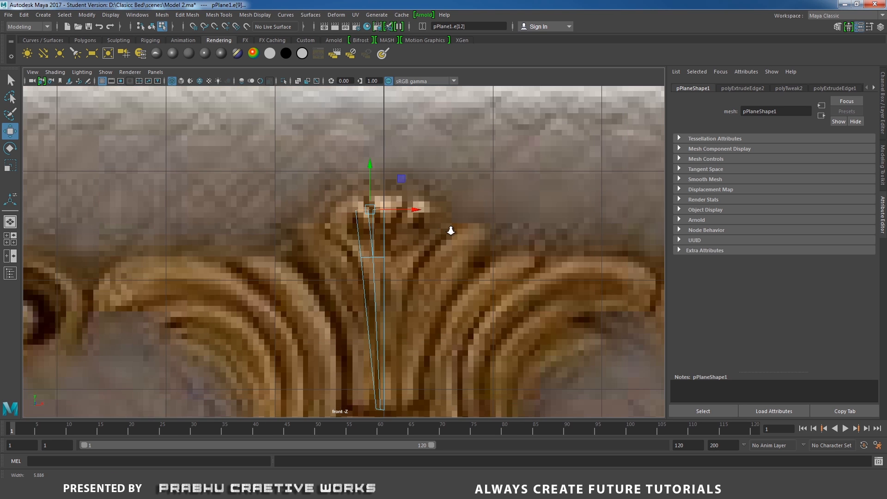
right_drag(371, 226, 369, 289)
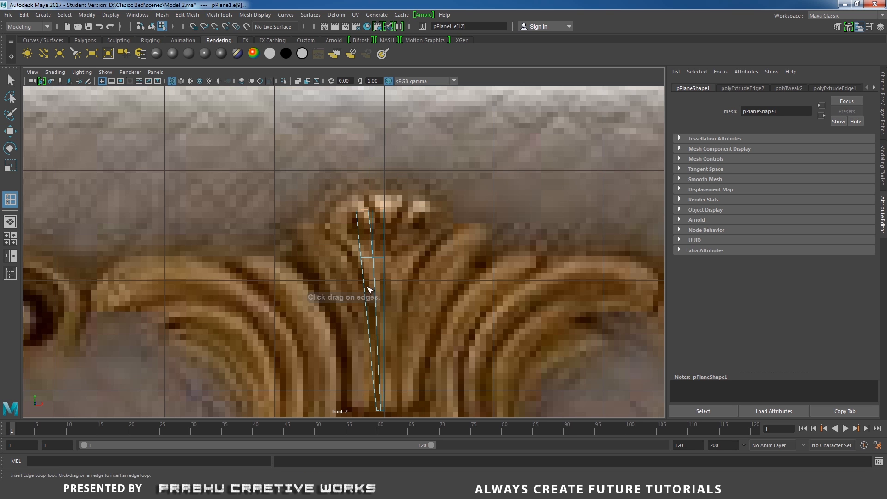
scroll(370, 290, up, 2)
click(368, 226)
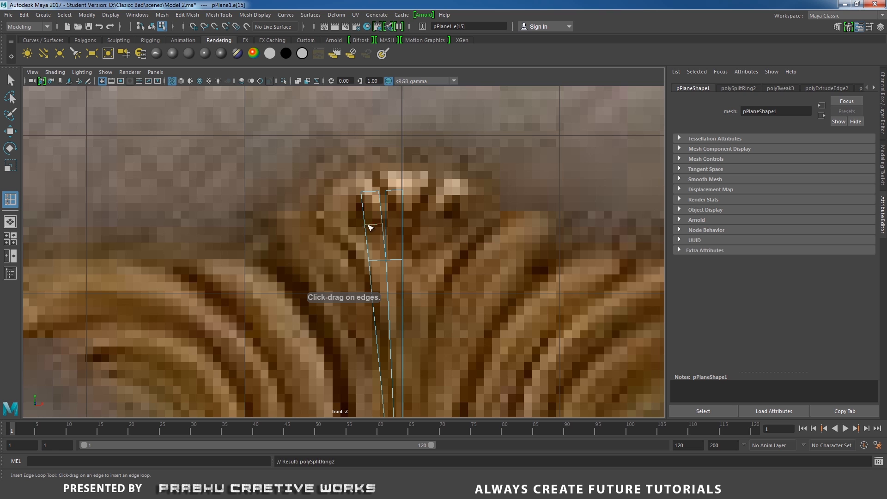
key(w)
drag(374, 225, 345, 226)
scroll(360, 243, down, 5)
scroll(414, 247, up, 3)
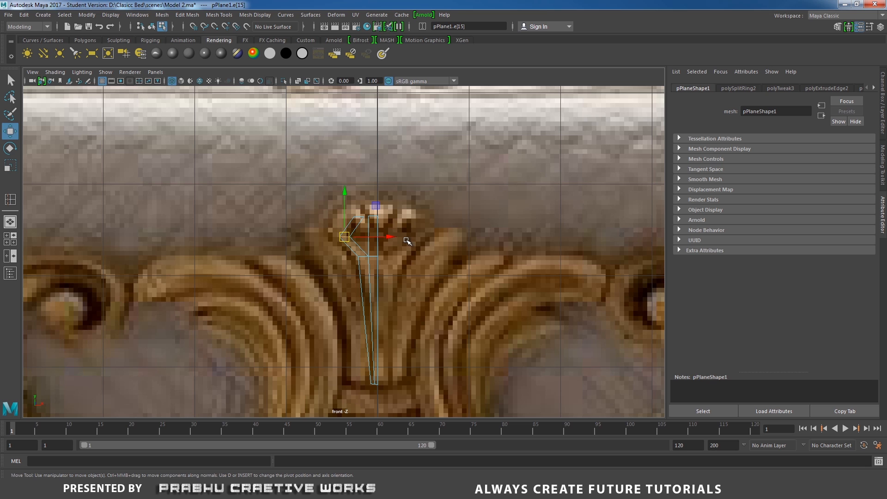
Insert an edge loop across the curl's lower segment and move it outward to about -0.280 in X and -4.721 in Y.
key(y)
click(360, 248)
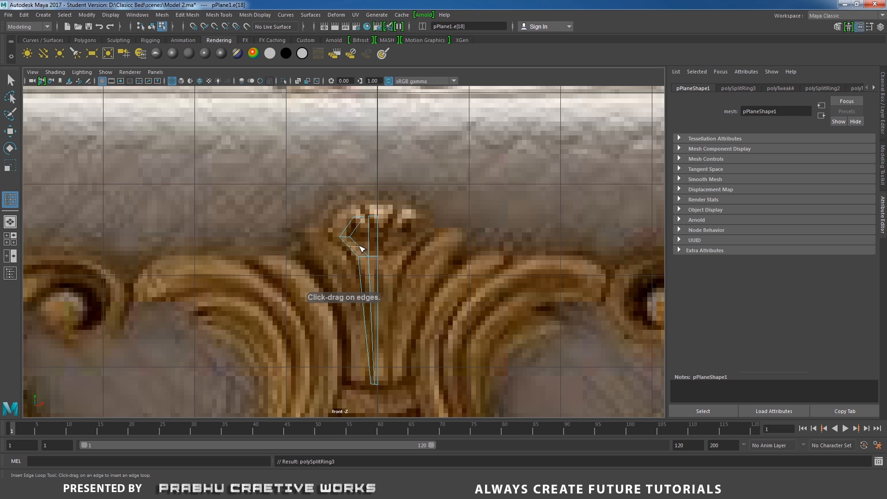
key(w)
drag(355, 248, 352, 252)
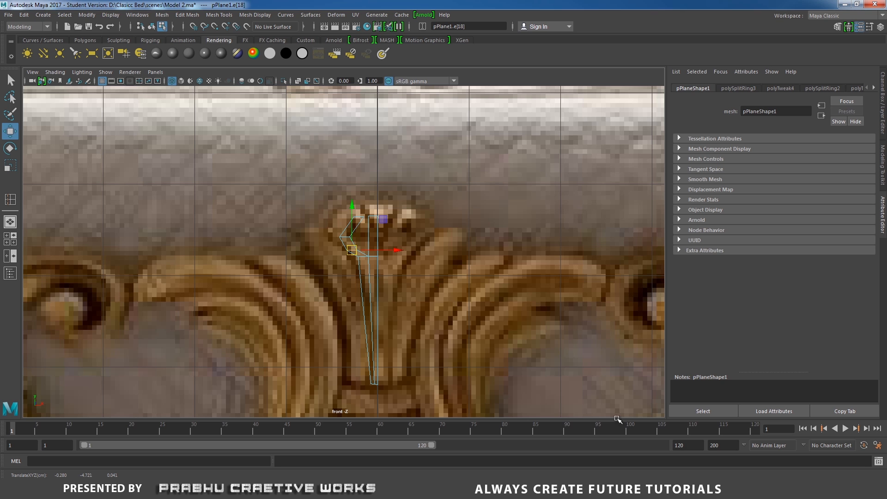
click(661, 490)
click(842, 449)
scroll(317, 248, up, 5)
scroll(418, 260, down, 5)
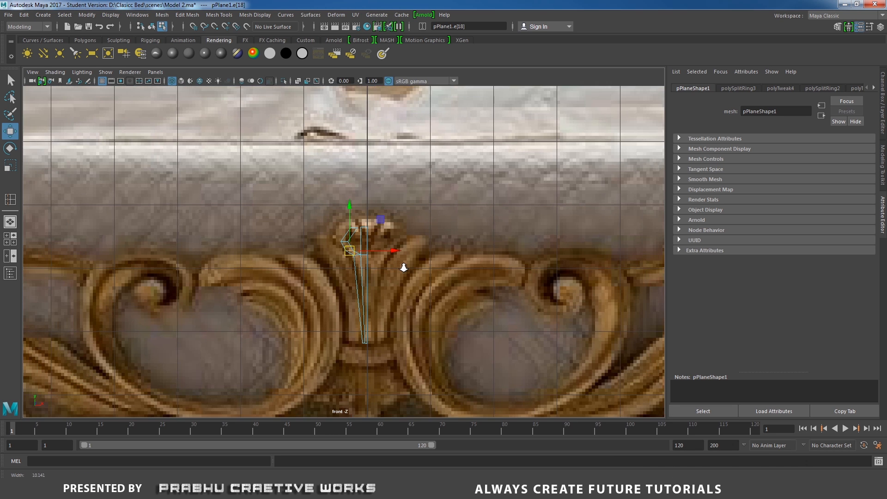
Insert an edge loop across the curl's upper segment and move it outward to the ornament's outline.
scroll(403, 268, up, 2)
shift+right_drag(415, 235, 408, 295)
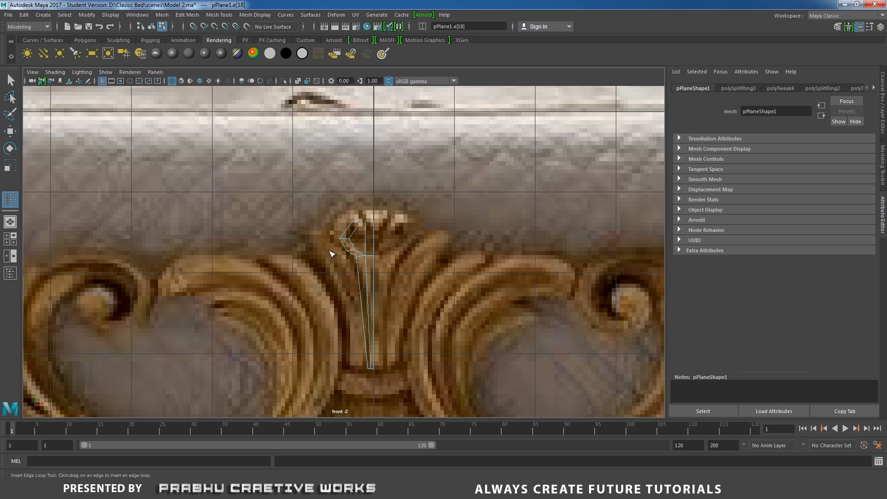
click(357, 235)
key(w)
drag(353, 223, 341, 232)
In vertex mode, rotate the two vertices at the curl's tip and move them slightly inward and down.
right_drag(343, 239, 290, 222)
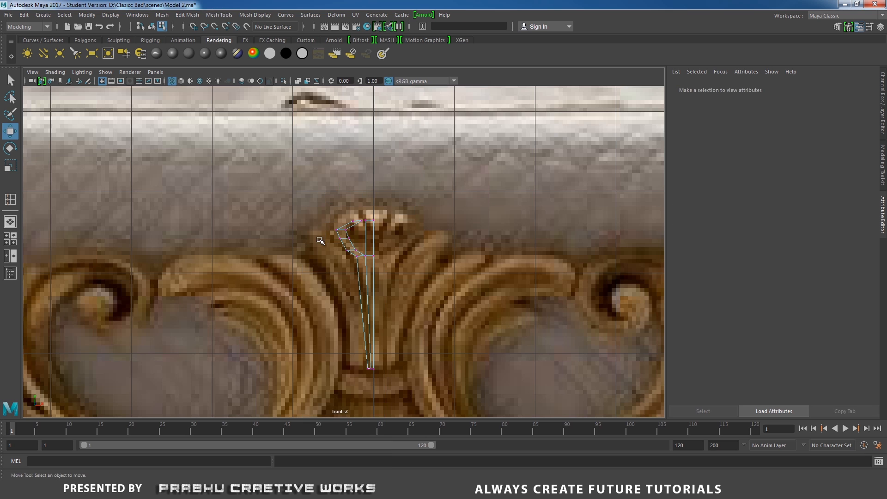
drag(335, 236, 364, 219)
scroll(369, 271, up, 2)
click(344, 269)
click(348, 208)
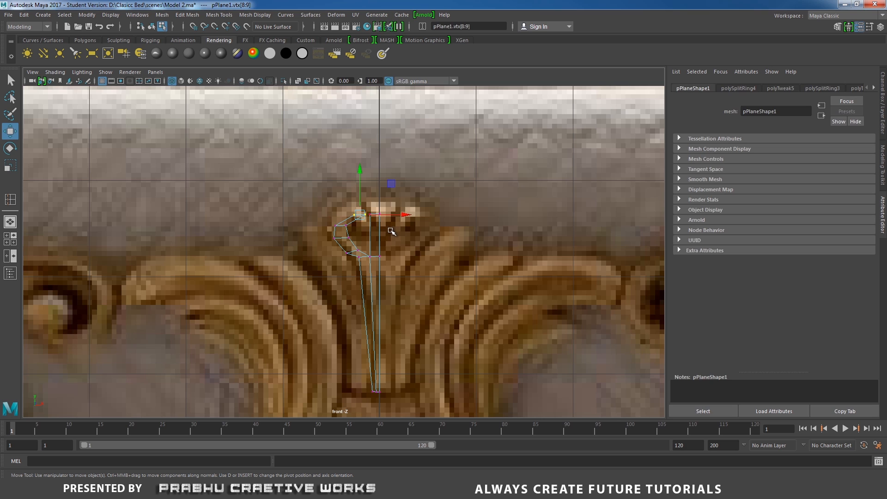
key(e)
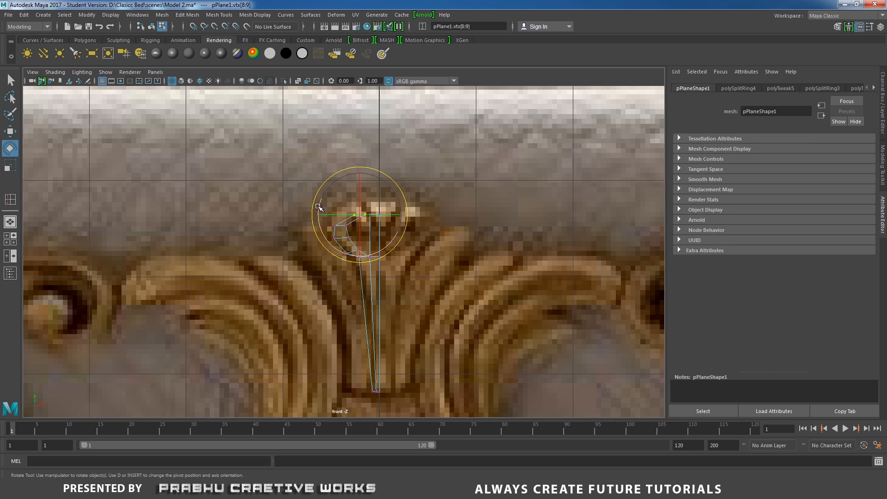
drag(321, 206, 430, 199)
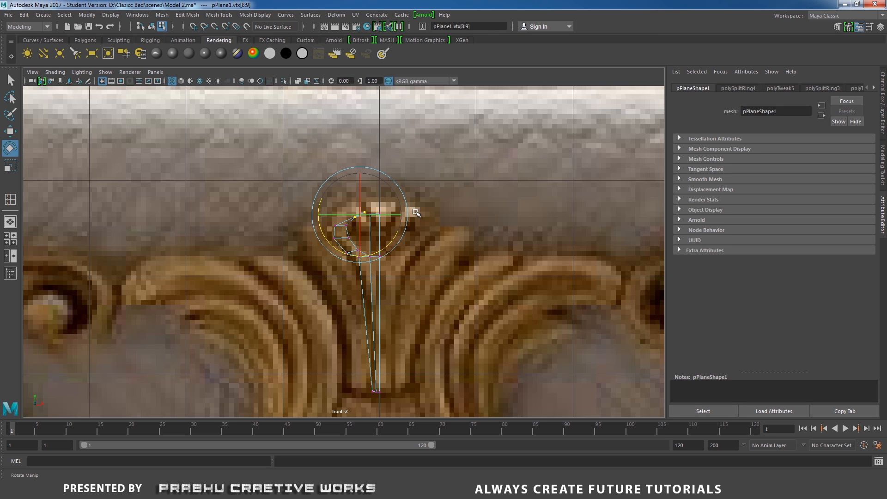
key(w)
drag(361, 216, 365, 222)
scroll(346, 242, up, 2)
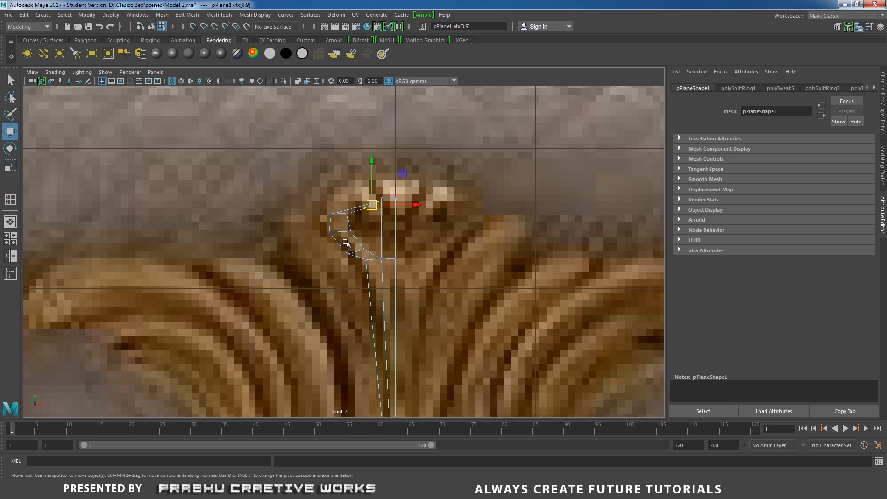
Insert an edge loop near the curl's tip and move it up and outward to about -0.339 in X and -4.378 in Y.
shift+right_click(348, 215)
right_drag(347, 214, 343, 186)
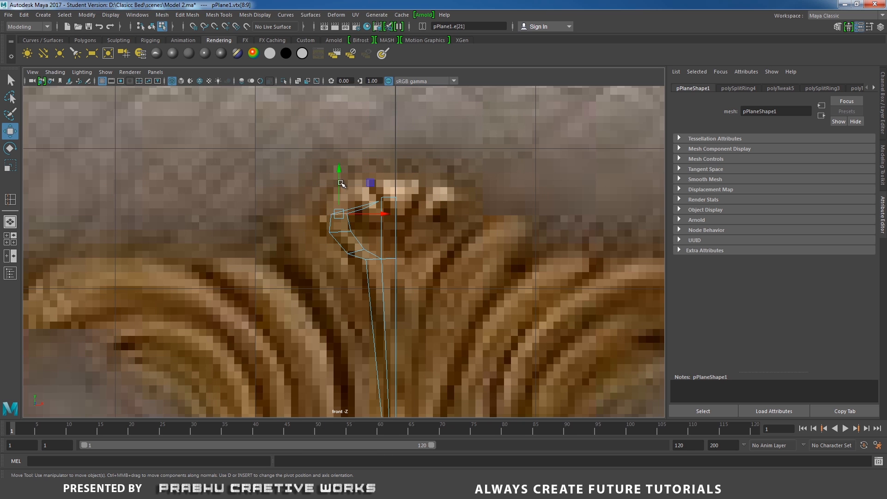
click(356, 238)
shift+right_click(359, 244)
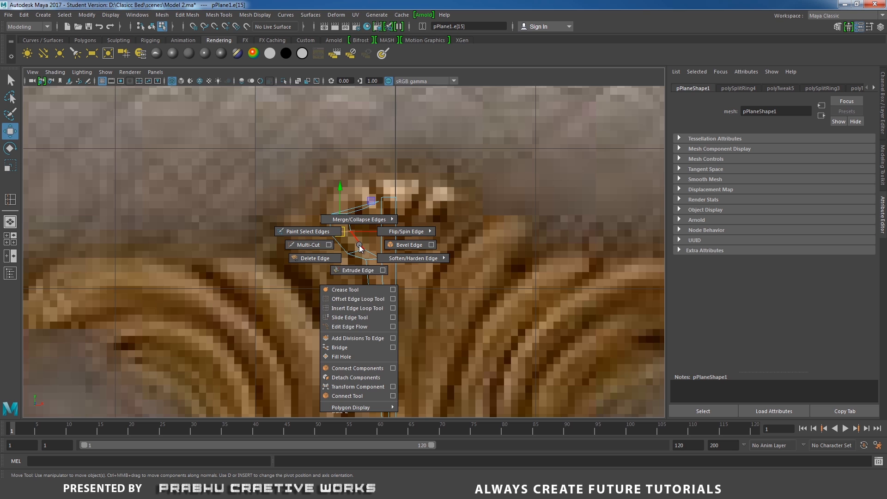
click(352, 308)
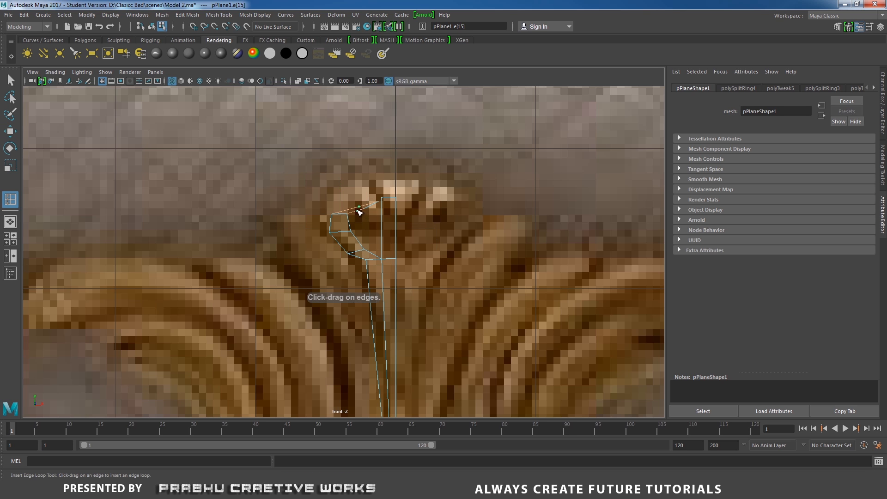
click(359, 212)
key(w)
scroll(358, 208, down, 6)
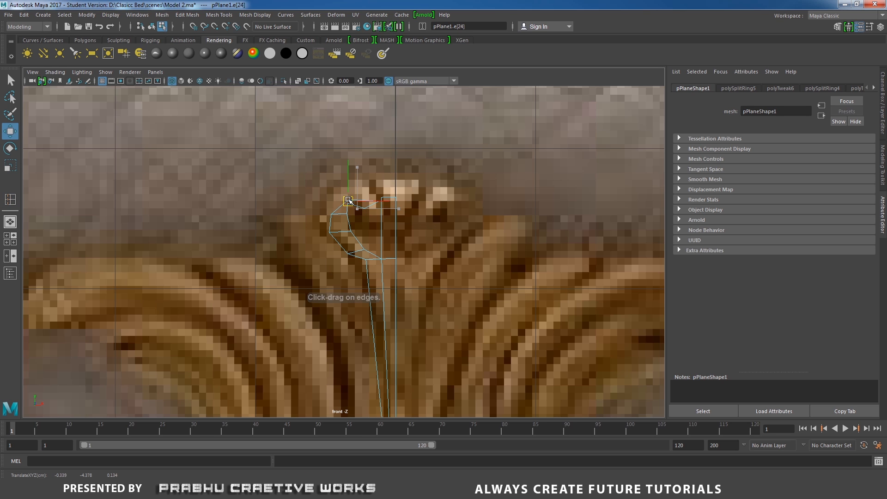
In vertex mode, refine the curl's upper bend, placing the newest loop's outer vertex at about -0.353 in X and -4.352 in Y.
scroll(342, 206, up, 7)
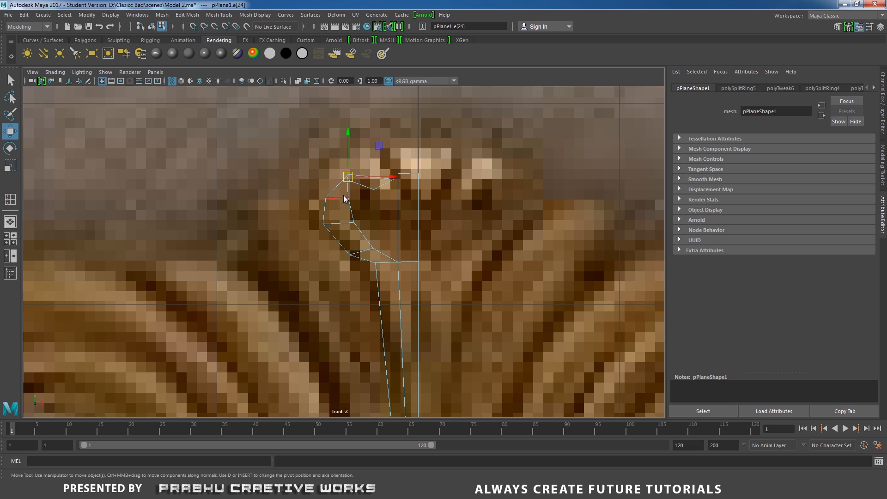
click(352, 196)
drag(345, 180, 354, 181)
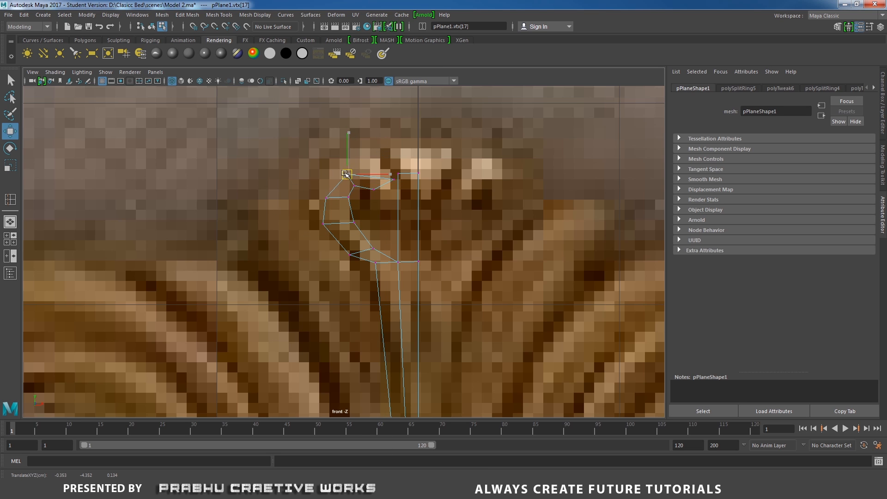
scroll(355, 185, down, 5)
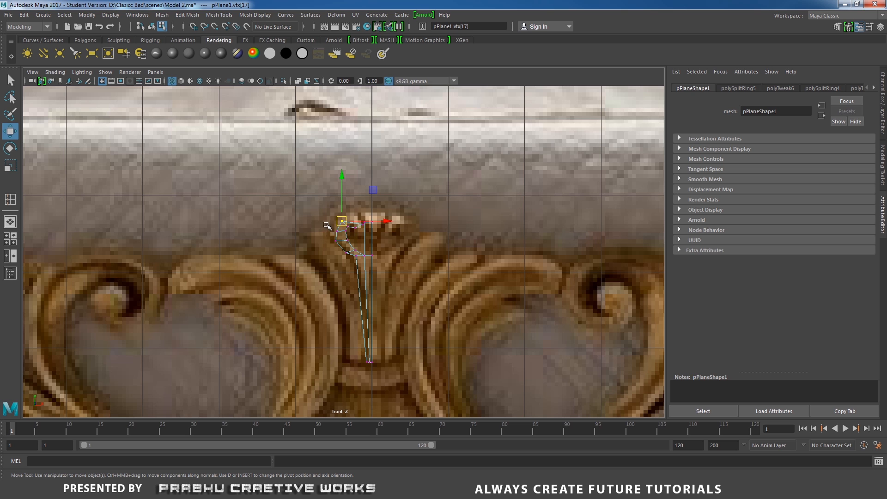
Move the curl's upper side vertex to about -0.49 in X and its topmost vertex to about -0.372 in X, -4.312 in Y.
click(336, 231)
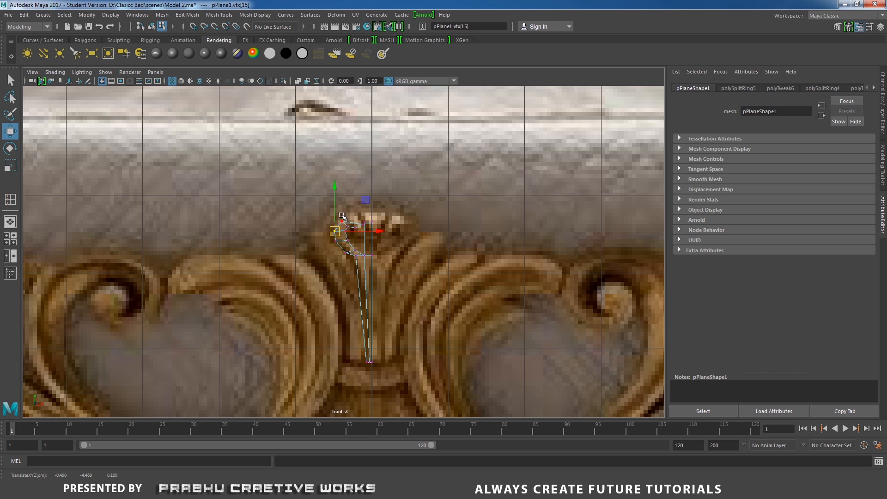
click(340, 217)
scroll(345, 232, up, 2)
drag(361, 211, 368, 224)
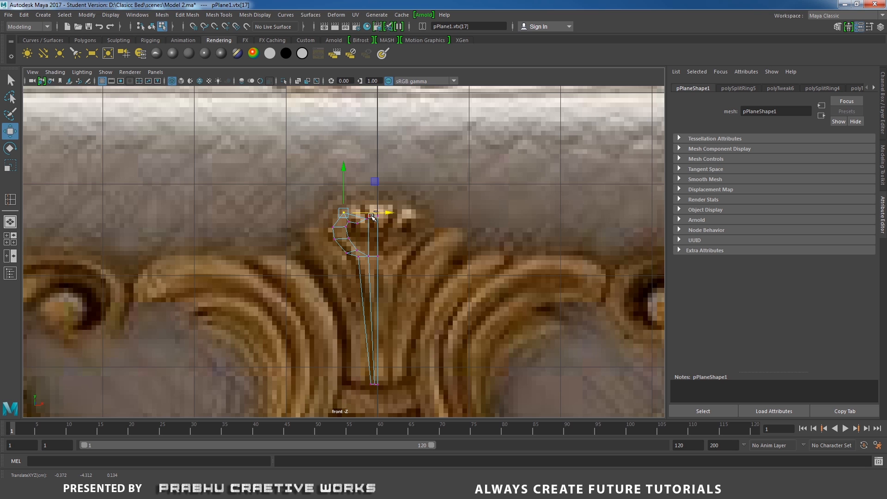
Move the upper vertex at the curl's tip slightly downward to follow the reference carving.
scroll(370, 226, up, 2)
click(370, 228)
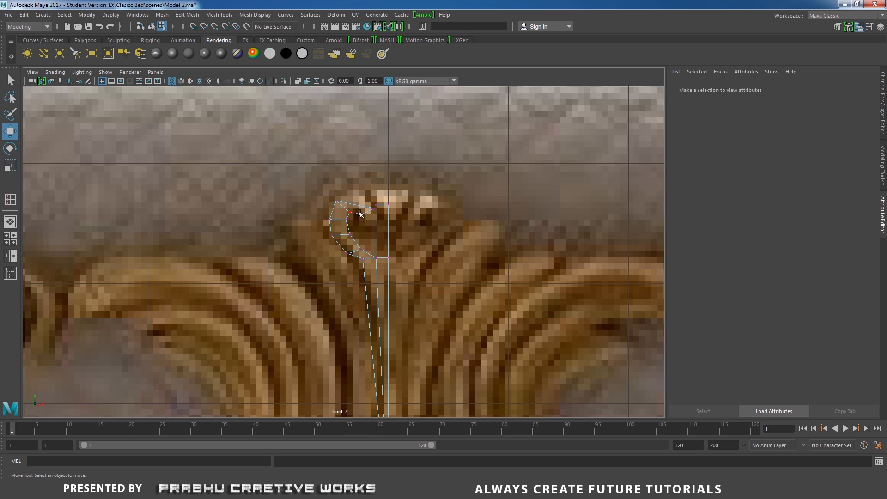
click(374, 209)
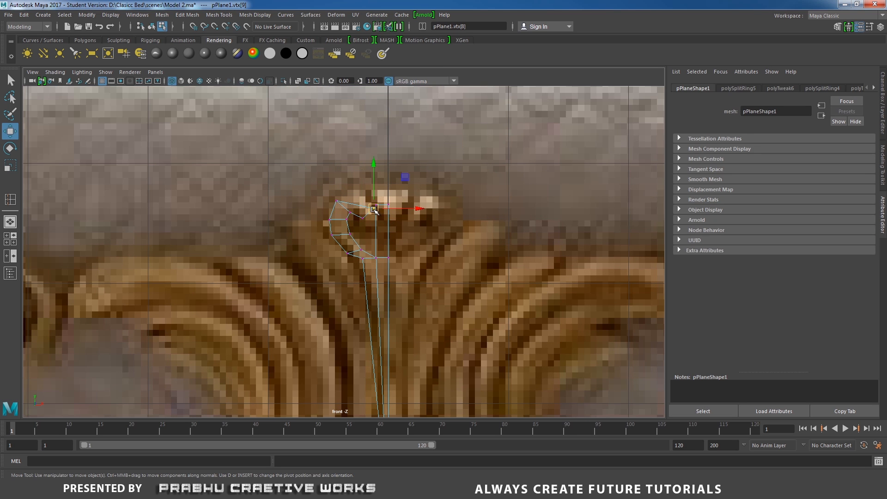
drag(374, 209, 374, 211)
click(426, 236)
scroll(414, 236, up, 2)
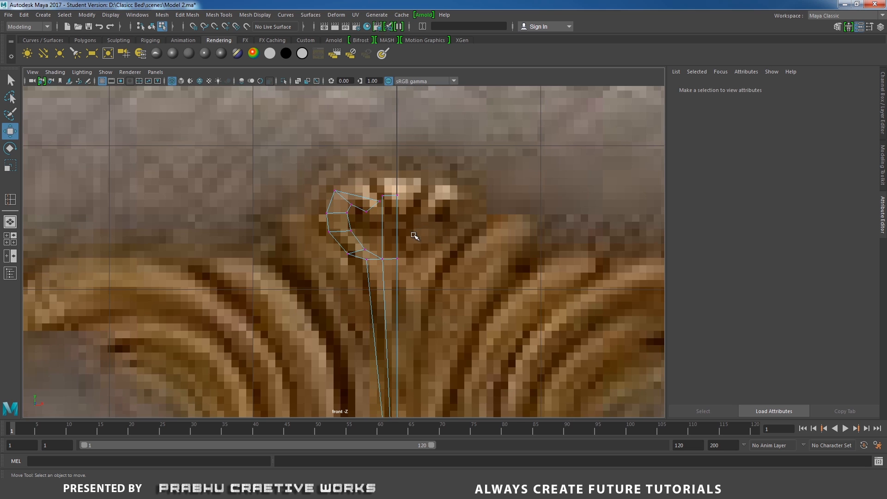
alt+middle_drag(402, 212, 405, 236)
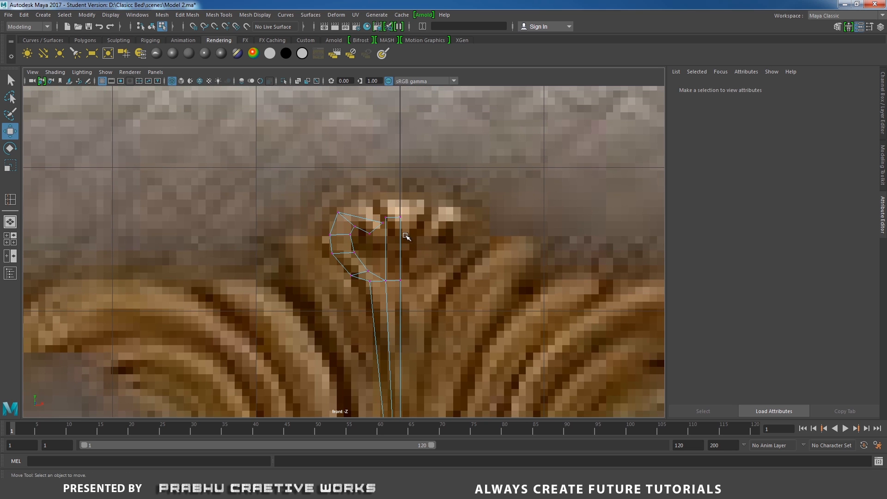
Insert an edge loop across the curl just before its tip and move it to about -0.249 in X and -4.327 in Y.
shift+right_click(372, 221)
right_drag(371, 222, 369, 194)
click(371, 224)
click(385, 245)
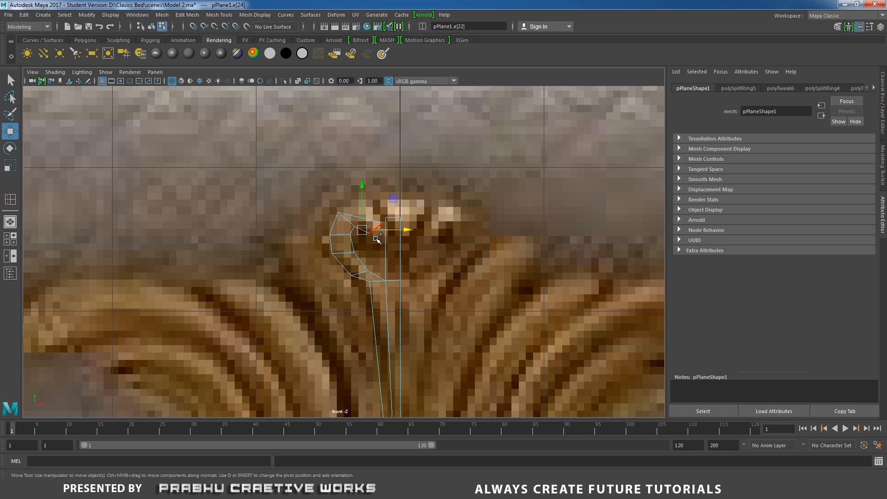
shift+right_drag(380, 246, 372, 310)
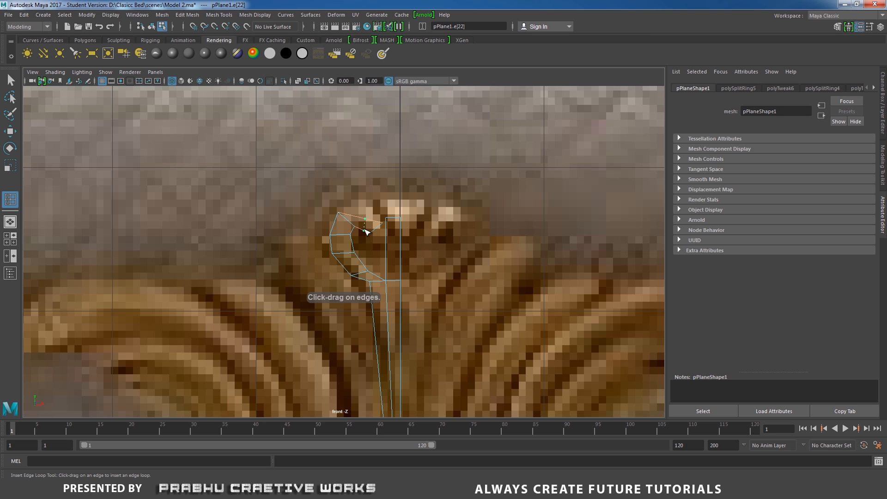
drag(364, 230, 364, 213)
key(w)
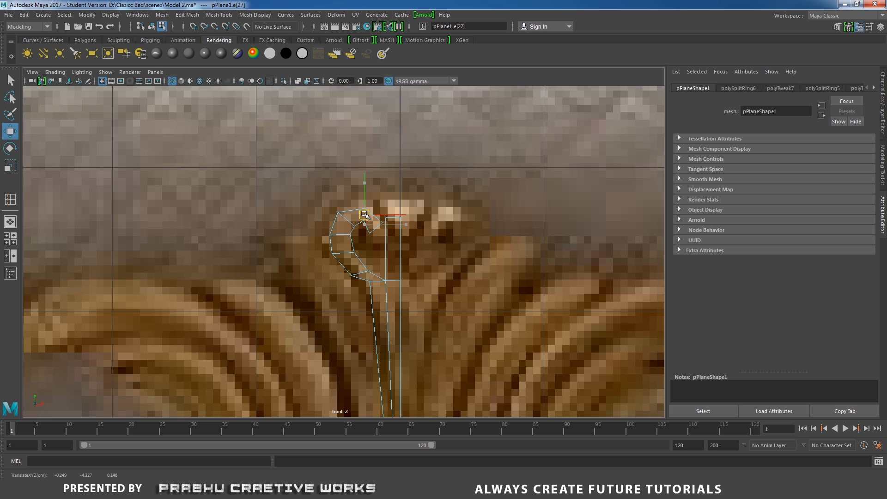
click(353, 241)
In vertex mode, move the outer vertex of the curl's newest loop slightly upward and inward.
right_drag(364, 224, 330, 215)
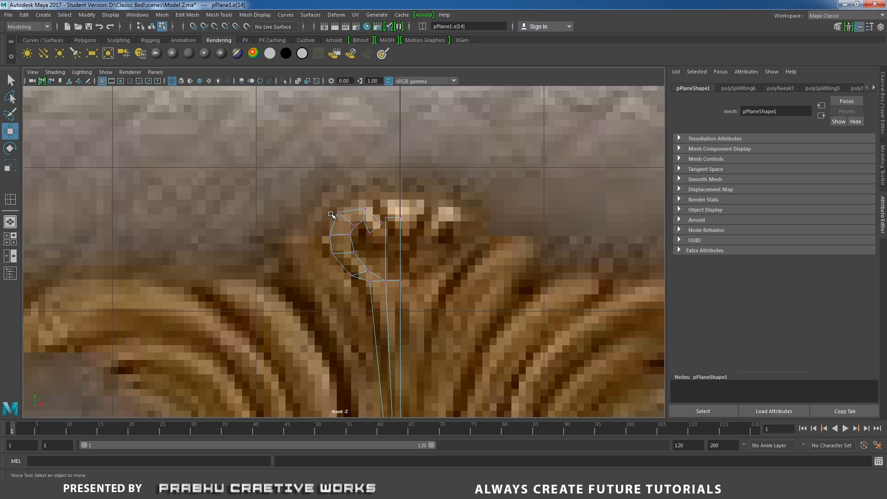
click(364, 223)
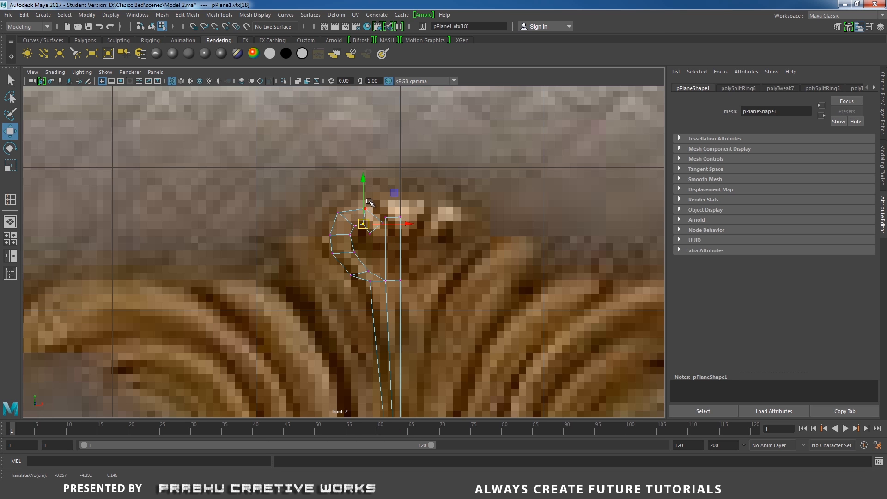
click(366, 208)
drag(365, 208, 367, 205)
alt+middle_drag(377, 253, 402, 250)
click(368, 217)
Move the two top vertices of the central strip down to about -4.384 in Y.
scroll(401, 250, up, 1)
drag(374, 200, 409, 221)
drag(392, 182, 392, 185)
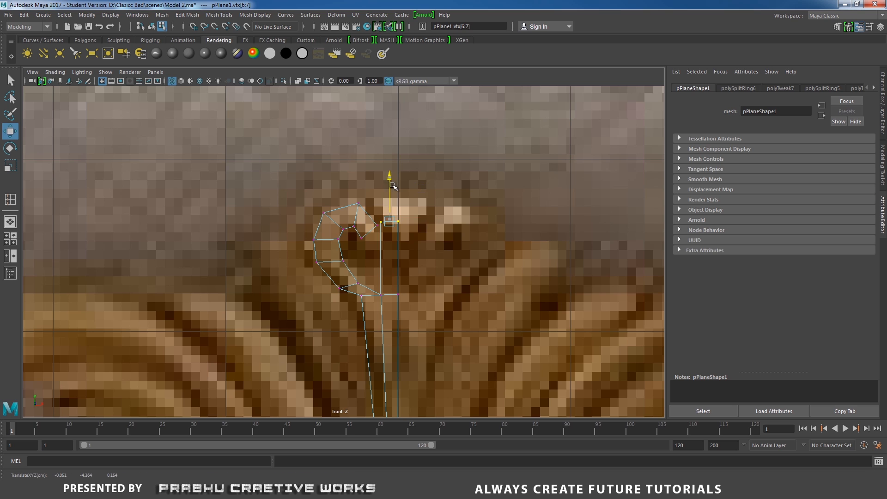
Insert an edge loop across the middle of the short central strip beside the curl.
right_drag(379, 224, 378, 201)
click(380, 260)
shift+right_drag(441, 267, 442, 269)
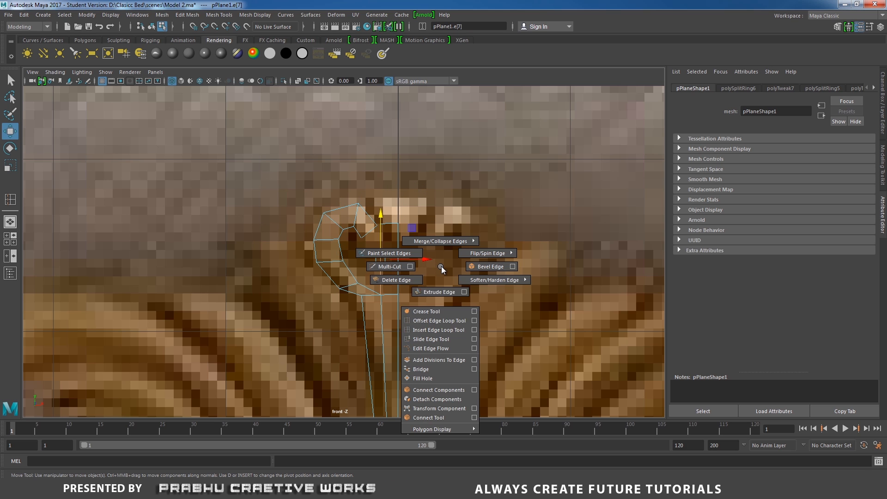
shift+right_drag(438, 321, 437, 330)
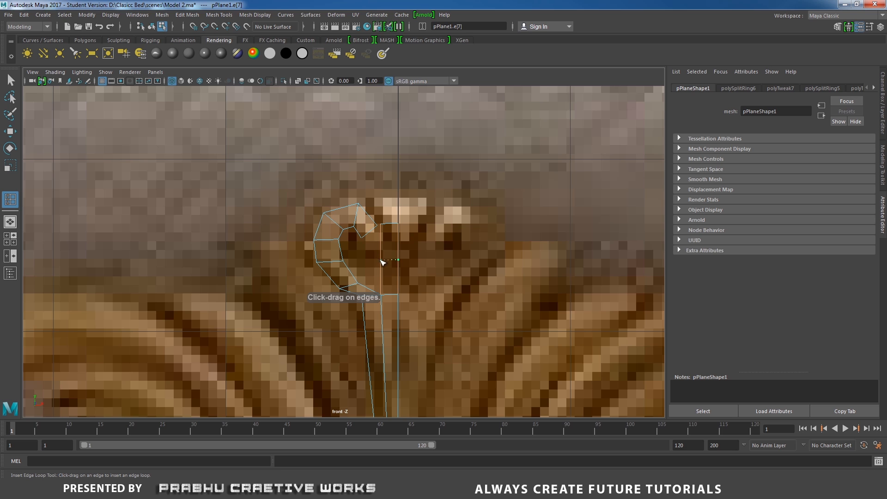
click(380, 260)
In the shaded perspective view, move the central strip's new edge slightly forward along Z.
key(space)
mouse_move(431, 281)
mouse_down()
mouse_move(431, 259)
mouse_move(405, 266)
mouse_move(549, 248)
mouse_move(398, 241)
mouse_move(481, 242)
mouse_move(366, 223)
mouse_move(603, 196)
mouse_up()
key(5)
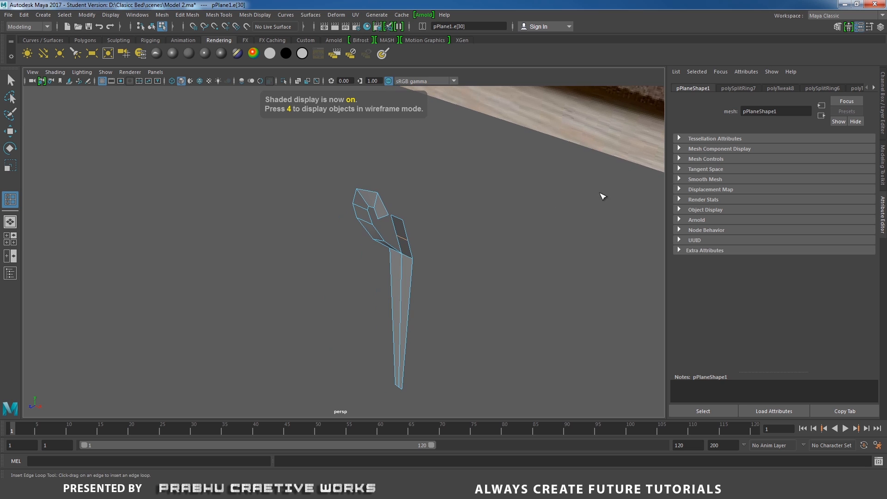
key(w)
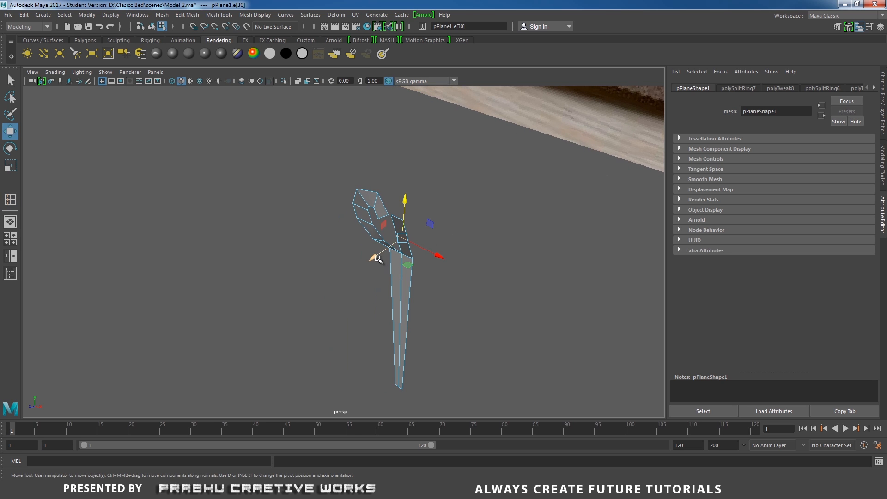
drag(386, 255, 384, 256)
alt+drag(354, 262, 381, 252)
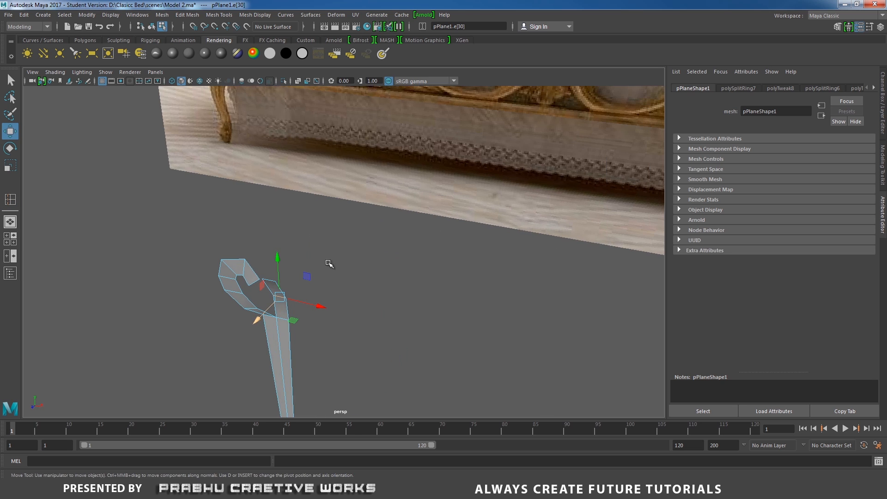
Bevel the edge across the middle of the central strip, and return to object mode.
alt+middle_drag(329, 261, 529, 160)
key(f)
alt+right_drag(517, 249, 283, 188)
alt+middle_drag(284, 188, 331, 176)
alt+drag(325, 185, 337, 193)
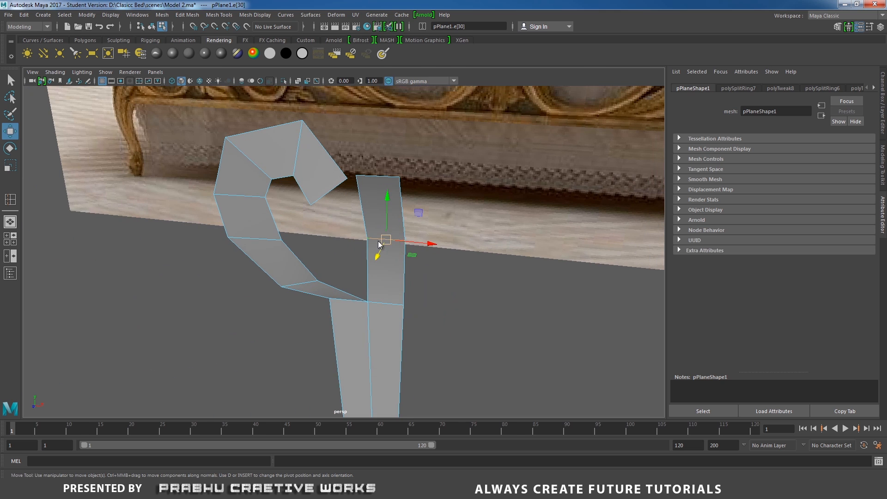
shift+right_drag(378, 242, 424, 241)
alt+drag(399, 241, 376, 205)
right_drag(345, 178, 370, 156)
In the wireframe front view, nudge the curl tip's inner-side vertex slightly toward the center line and down in vertex mode.
key(space)
scroll(337, 199, up, 4)
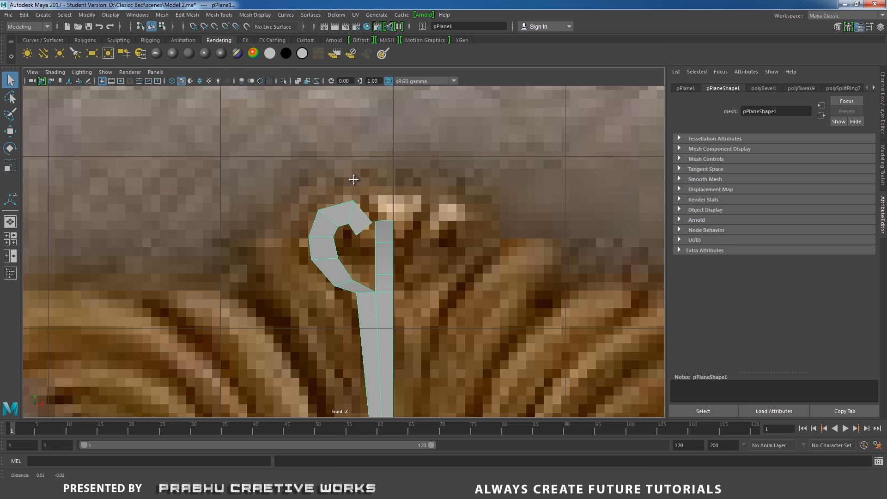
right_click(350, 195)
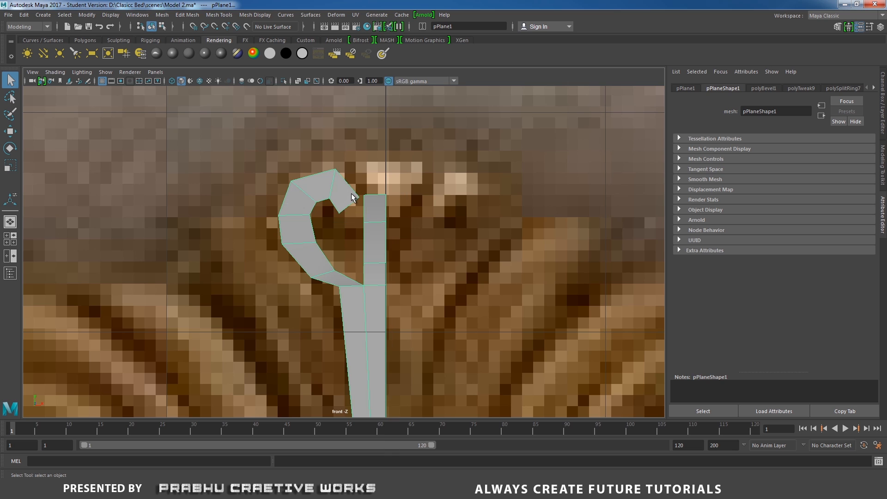
key(4)
right_click(350, 195)
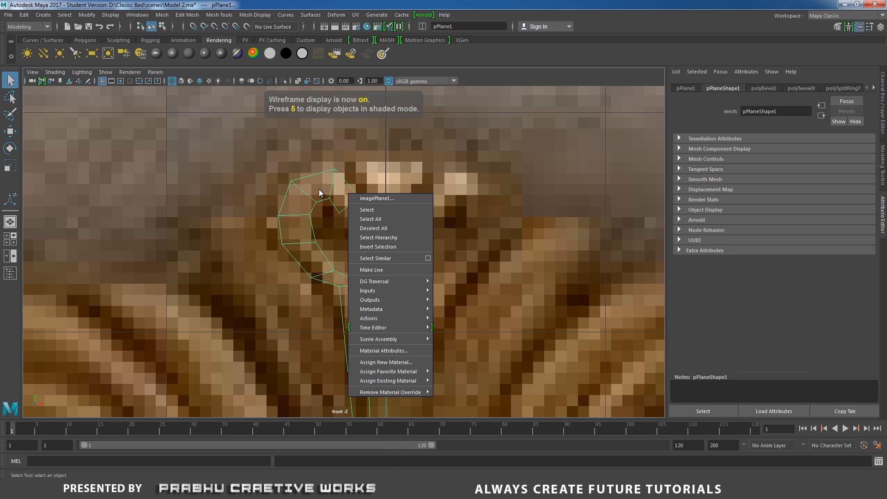
right_click(296, 186)
click(257, 184)
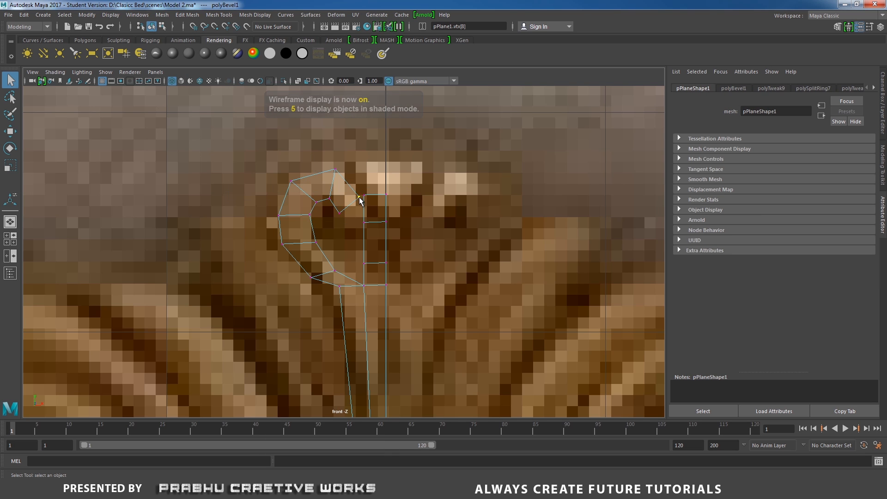
click(360, 200)
key(w)
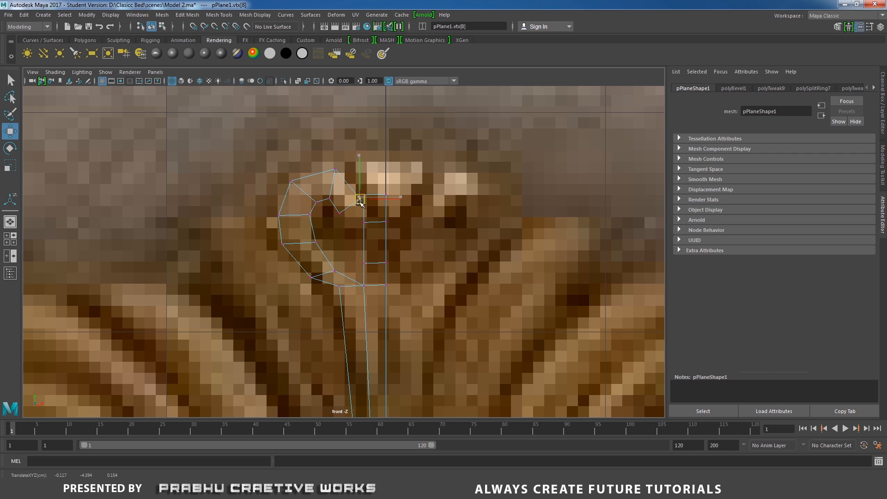
click(340, 212)
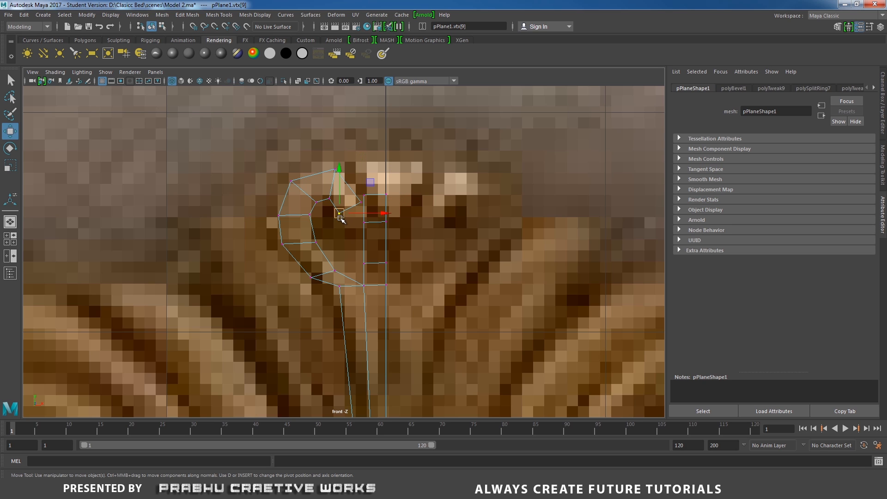
click(361, 202)
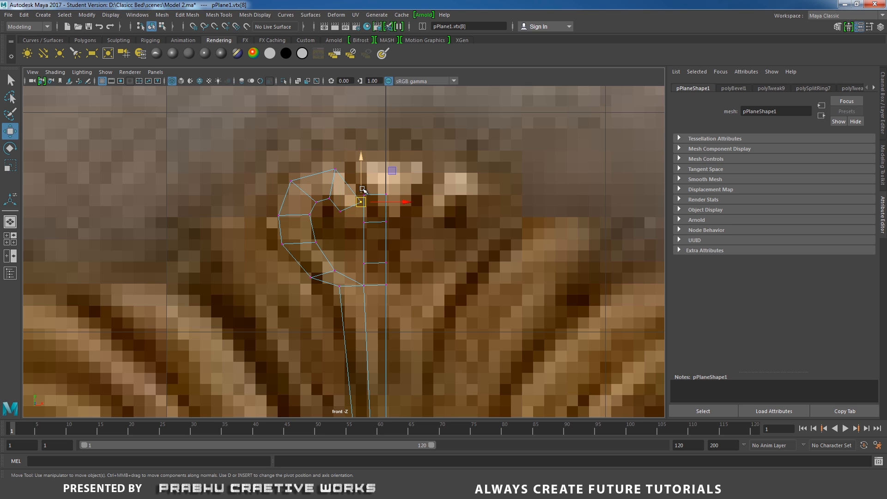
drag(363, 189, 382, 199)
key(ctrl+z)
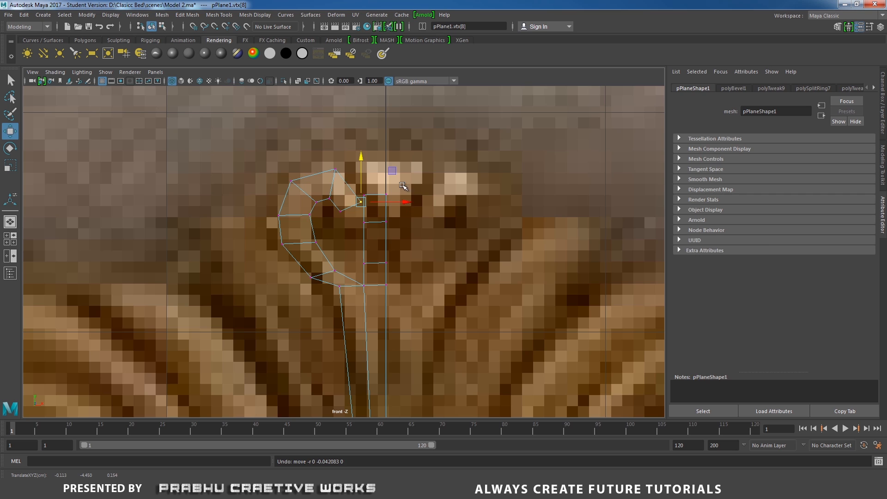
Move the two top vertices of the central strip down to about -4.406 in Y, level with the curl's tip.
click(362, 185)
right_drag(375, 196, 341, 185)
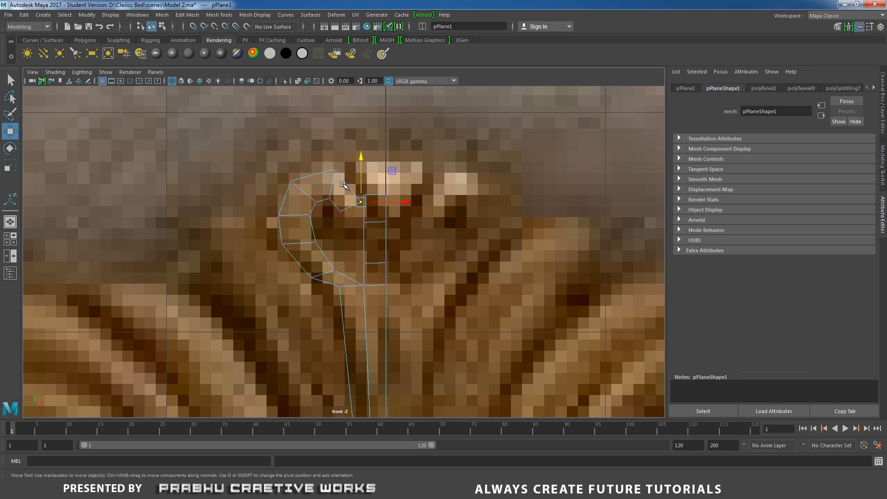
drag(363, 201, 364, 199)
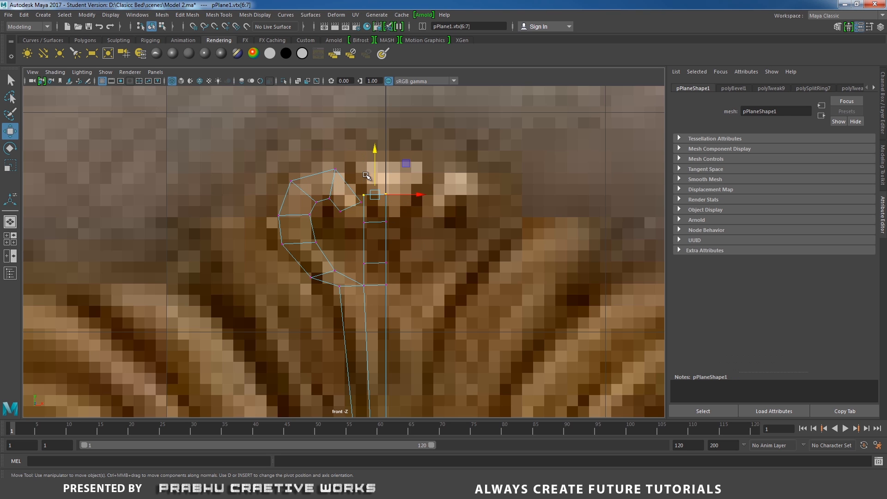
drag(376, 159, 378, 165)
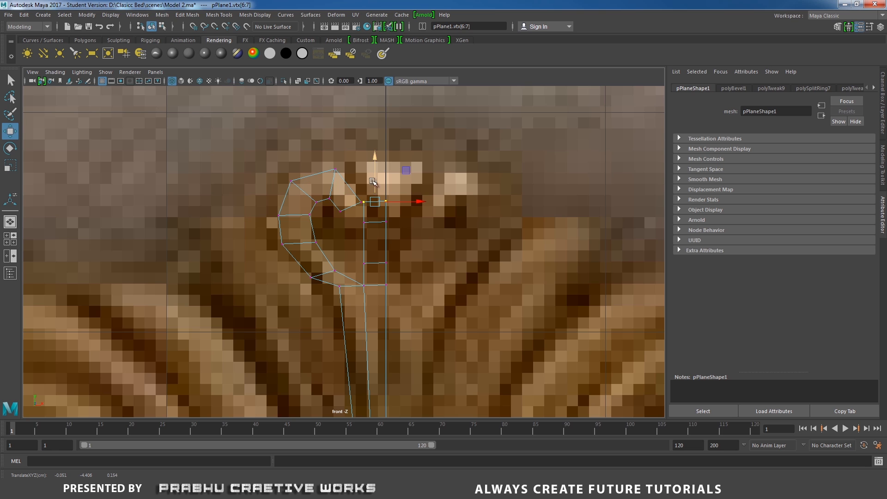
click(474, 191)
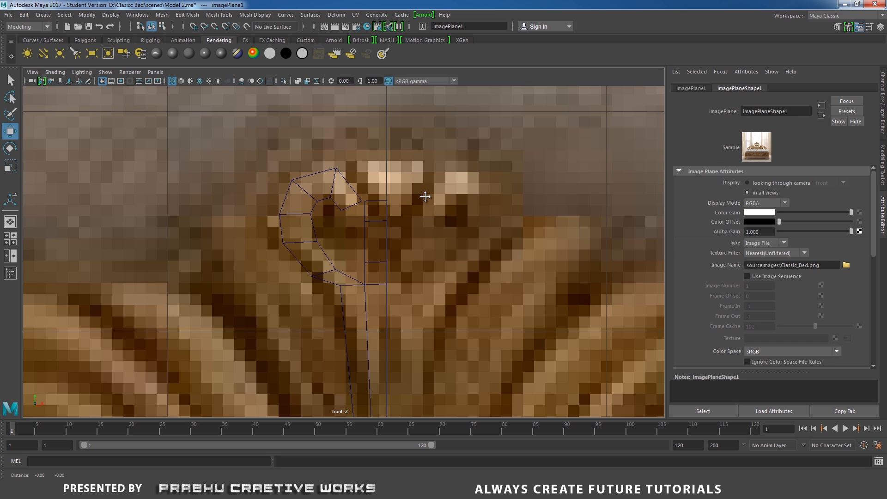
Select the leaf mesh and display it shaded in the perspective view.
alt+middle_drag(418, 203, 429, 225)
click(404, 202)
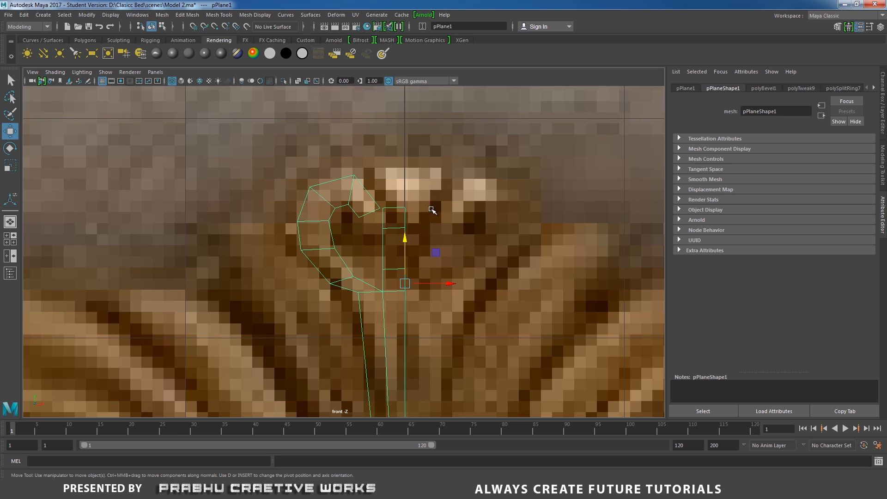
key(space)
drag(431, 208, 431, 186)
alt+drag(429, 203, 389, 213)
key(5)
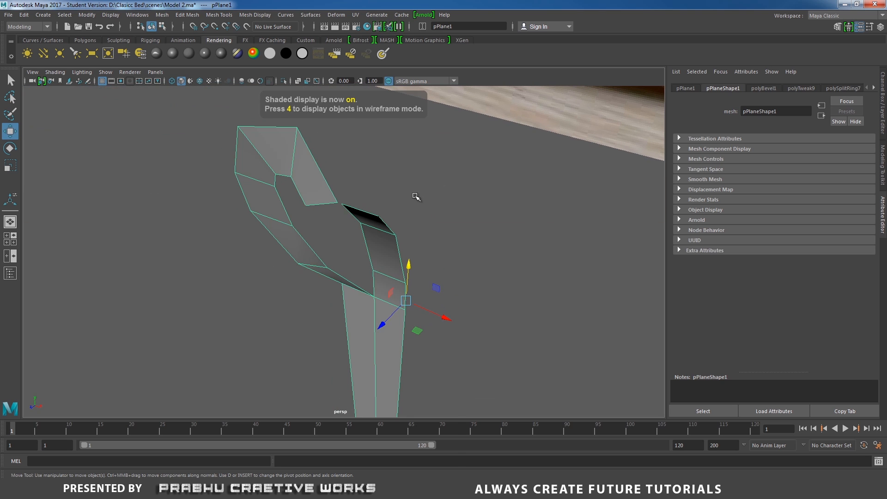
Extrude the central strip's top edge and move the new edge up to about -4.274 in Y.
right_drag(416, 194, 416, 168)
alt+drag(372, 175, 428, 226)
click(369, 198)
shift+right_click(442, 287)
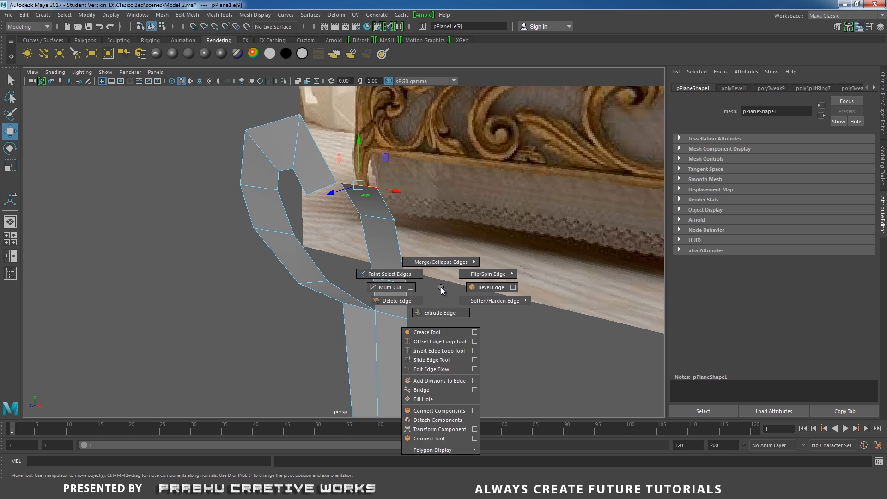
click(440, 307)
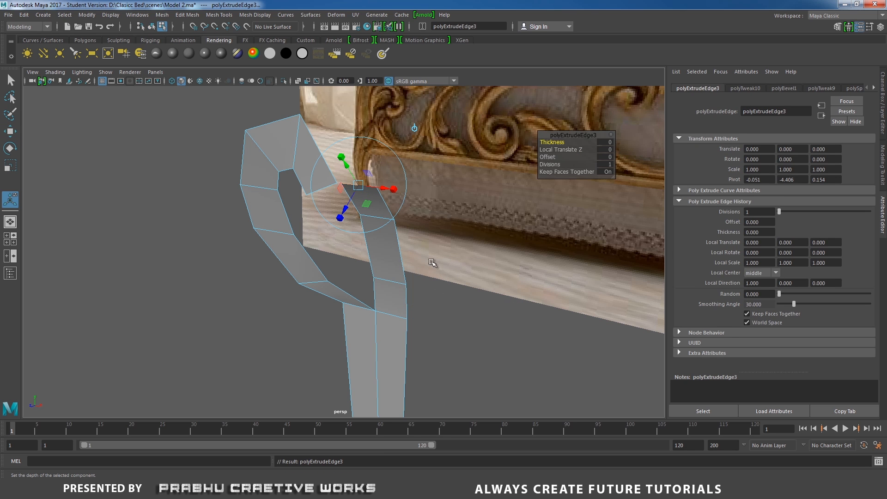
key(w)
drag(360, 141, 360, 86)
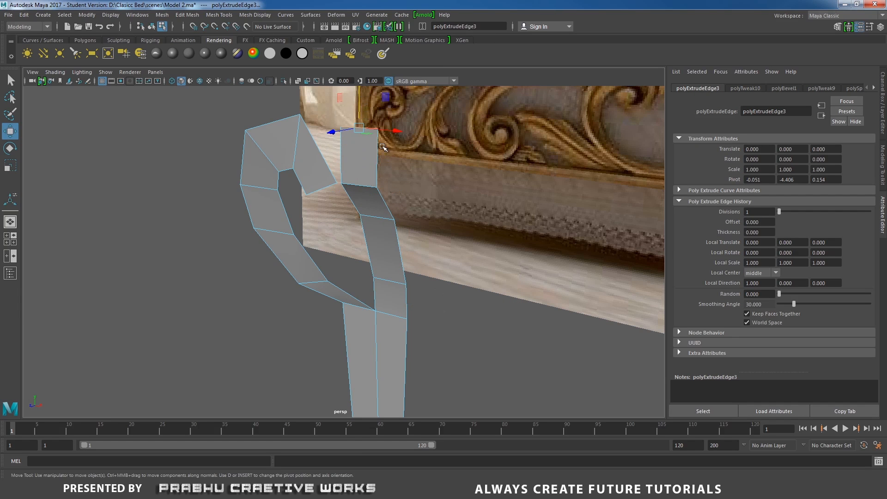
alt+drag(399, 206, 319, 195)
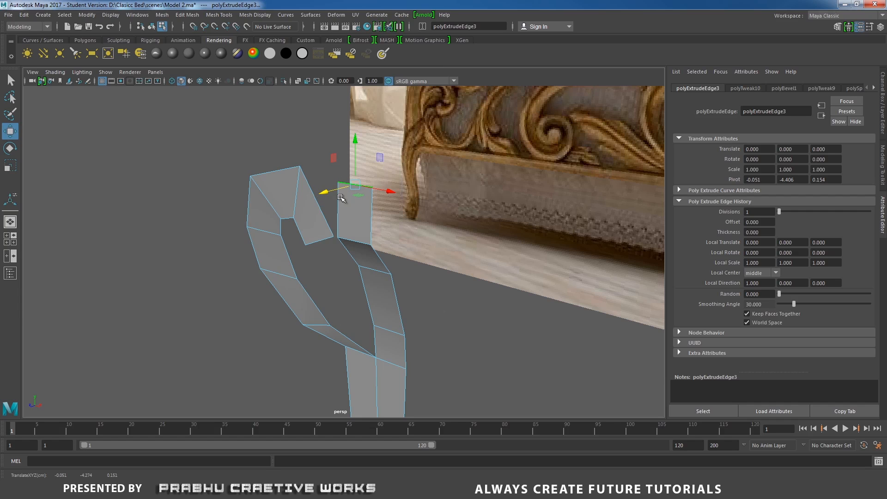
mouse_move(341, 200)
alt+mouse_down()
mouse_move(339, 220)
mouse_move(289, 222)
mouse_move(462, 224)
mouse_move(452, 244)
mouse_move(351, 203)
mouse_move(334, 211)
alt+mouse_up()
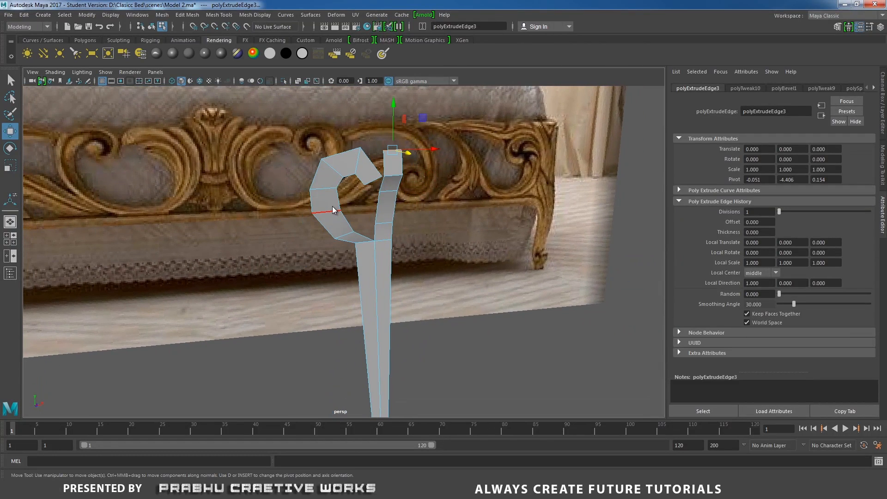
Extrude the leaf mesh's border edges, except those along the central strip's center-line side, with a Local Translate Z of -0.107.
right_drag(333, 208, 333, 181)
click(317, 174)
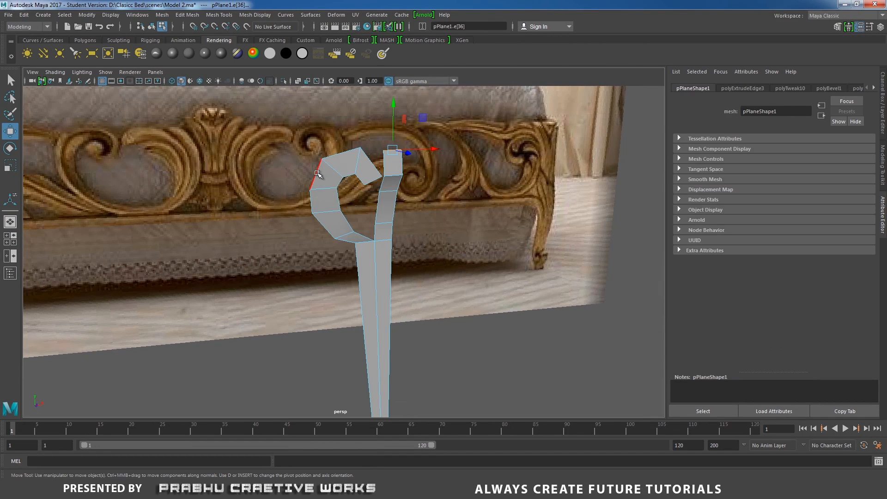
double_click(318, 174)
alt+drag(318, 174, 366, 243)
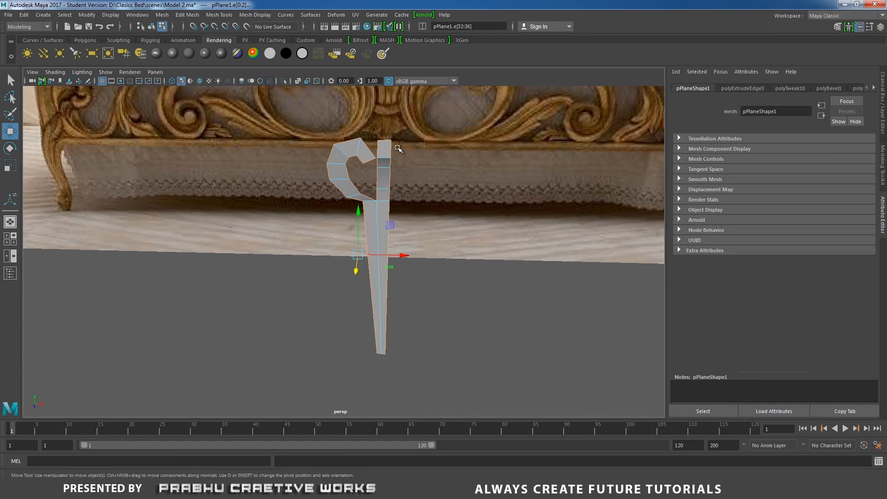
drag(389, 131, 382, 365)
scroll(413, 255, up, 2)
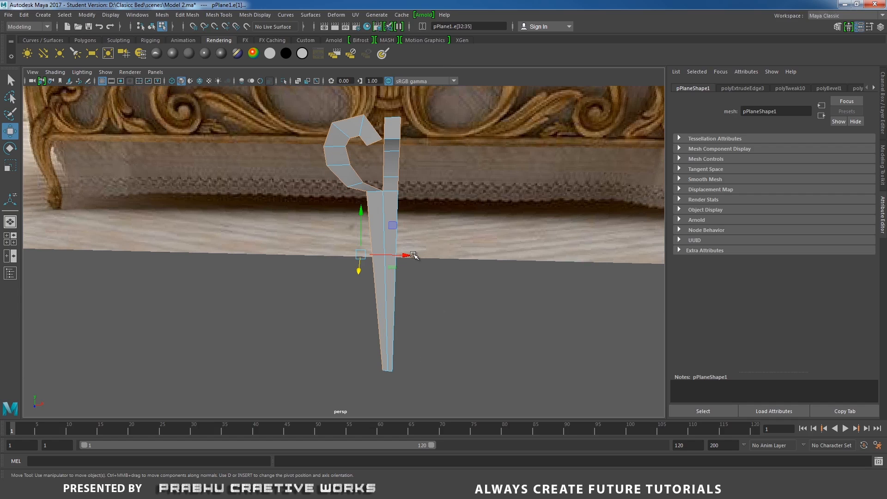
ctrl+drag(401, 124, 445, 249)
ctrl+drag(397, 112, 445, 286)
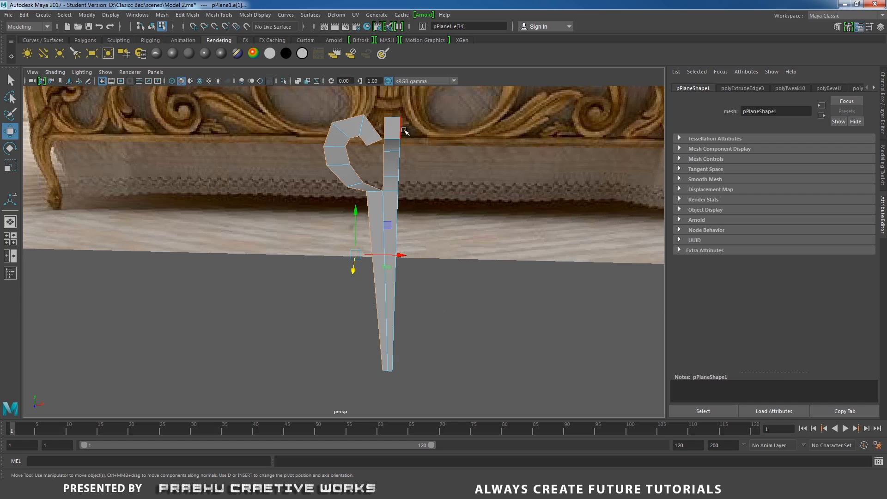
alt+right_drag(421, 255, 480, 169)
alt+middle_drag(480, 169, 467, 252)
shift+right_drag(464, 216, 461, 240)
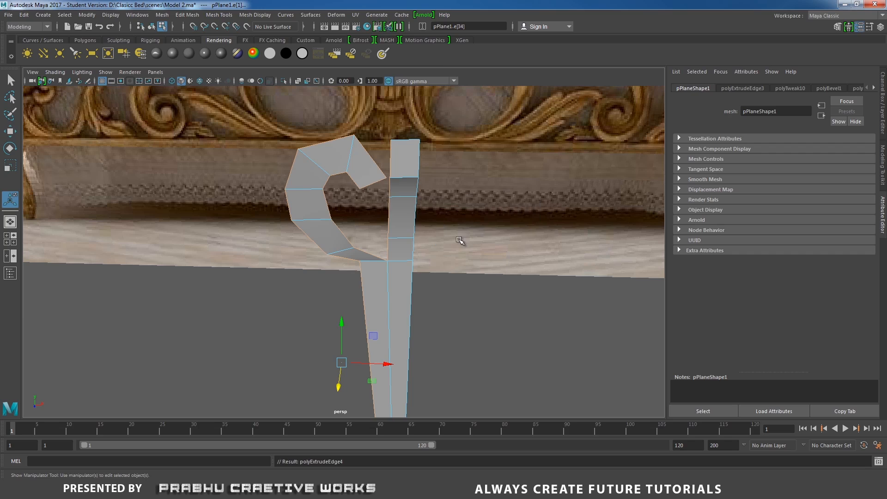
alt+drag(460, 238, 478, 262)
drag(388, 374, 418, 187)
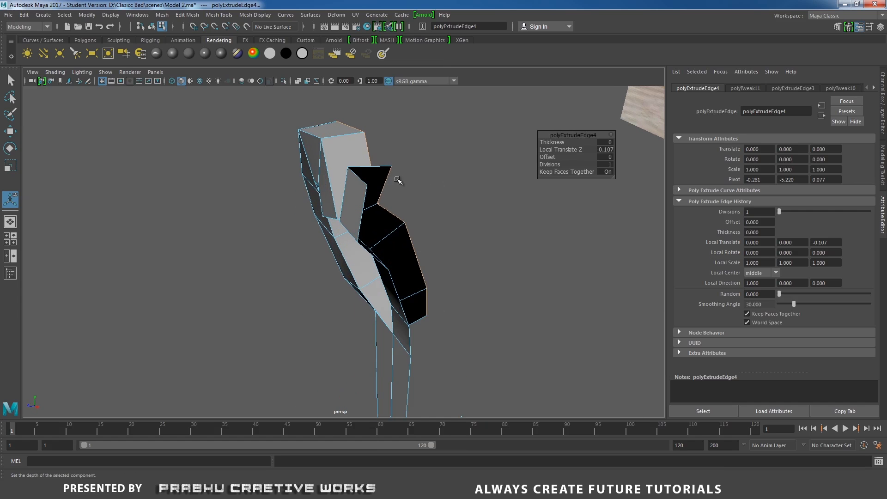
Extrude the central strip's top edge and move the new edge back to about 0.023 in Z.
right_drag(382, 180, 370, 166)
alt+drag(378, 172, 435, 224)
shift+right_drag(436, 221, 436, 245)
key(w)
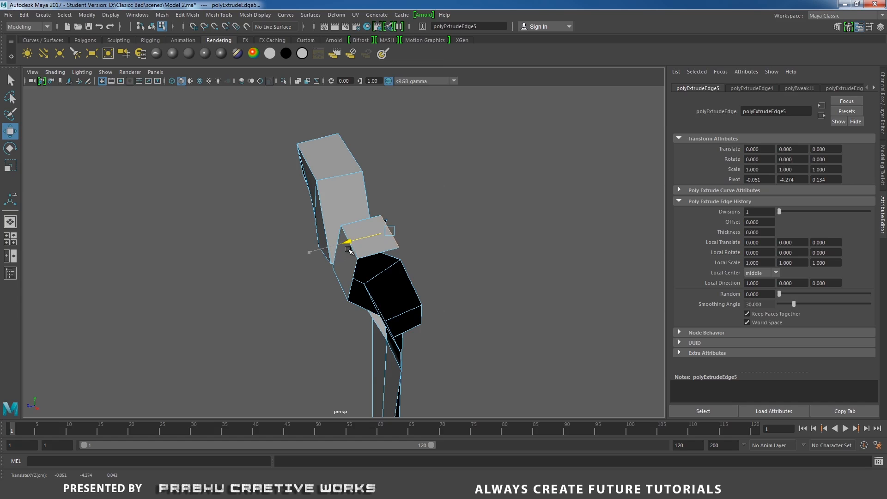
alt+drag(391, 231, 302, 145)
alt+middle_drag(303, 144, 352, 251)
alt+right_drag(352, 252, 520, 283)
alt+drag(326, 162, 271, 146)
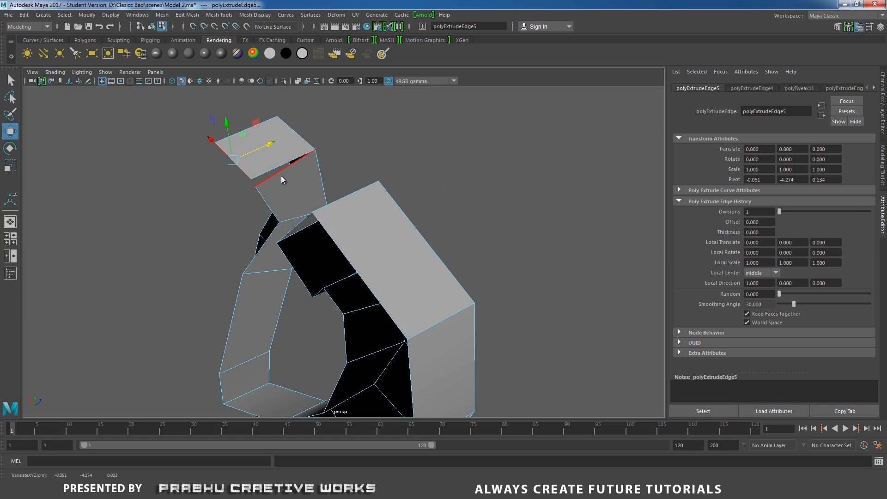
Merge to center the two loose vertices at the strip's rear top corner and the vertex pair just below on its curl side.
right_drag(283, 180, 235, 183)
drag(246, 167, 264, 192)
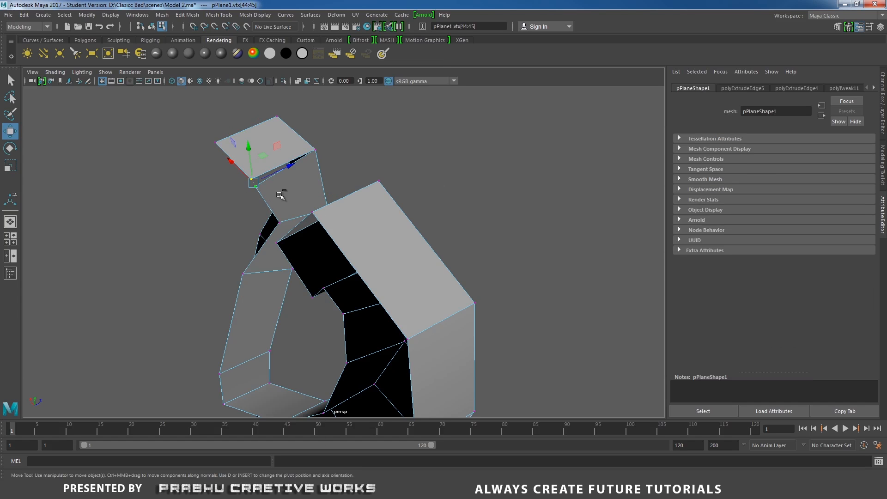
shift+right_drag(280, 195, 279, 139)
alt+drag(280, 139, 344, 239)
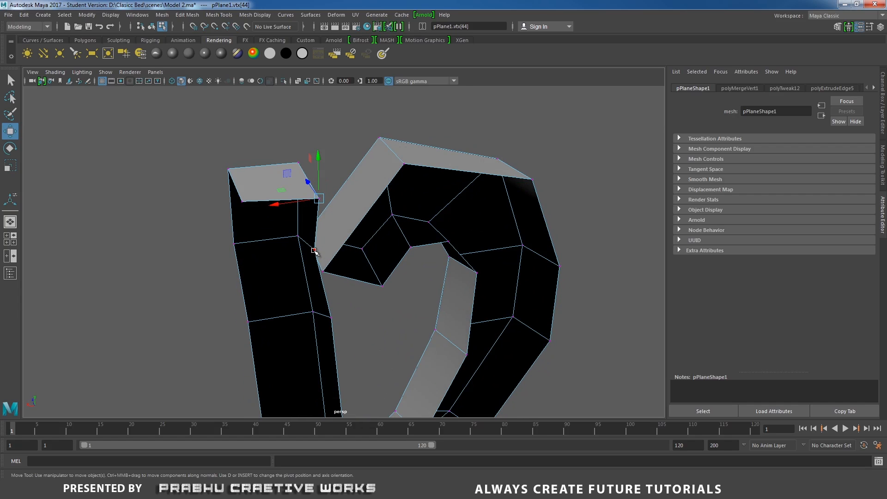
alt+drag(360, 276, 298, 277)
shift+right_click(299, 253)
mouse_move(300, 229)
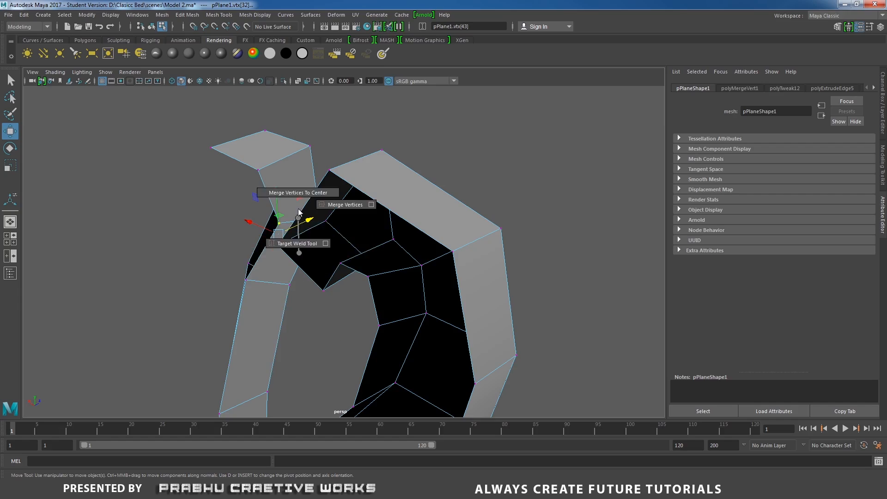
alt+drag(325, 216, 359, 204)
Switch the leaf mesh to edge selection with the inner opening of the curl in view.
right_click(359, 203)
right_drag(359, 204, 358, 178)
alt+drag(370, 200, 366, 228)
scroll(349, 226, up, 3)
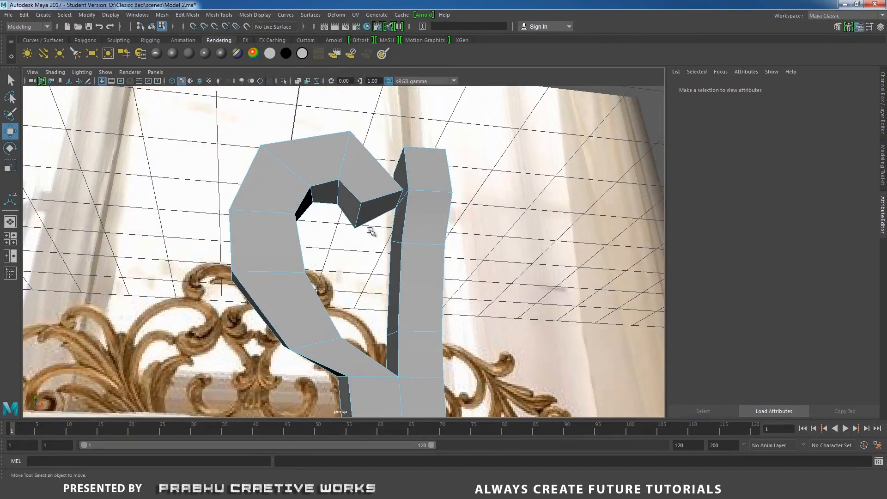
click(377, 223)
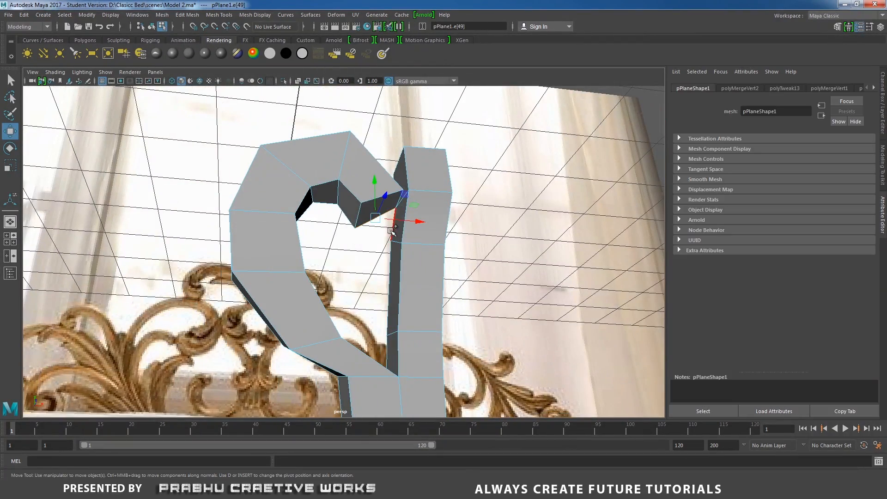
click(388, 339)
alt+drag(388, 338, 347, 310)
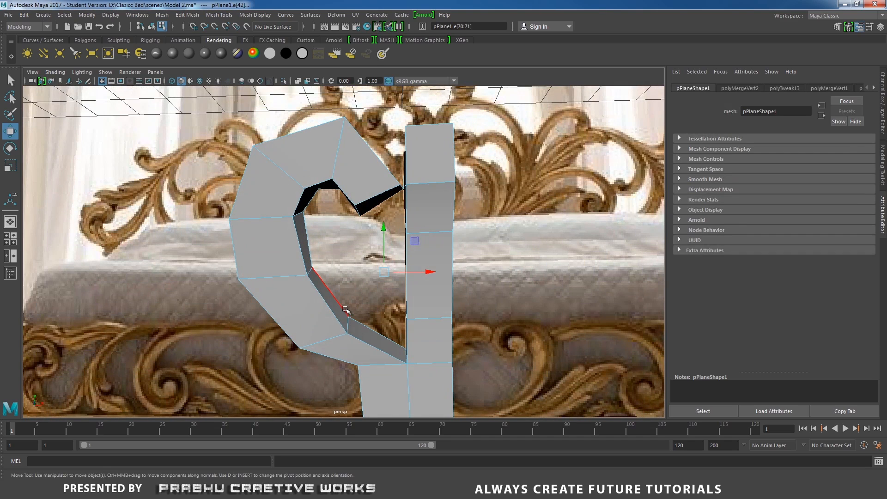
alt+right_drag(439, 293, 298, 219)
alt+drag(298, 219, 456, 291)
alt+right_drag(456, 291, 509, 320)
alt+drag(509, 320, 512, 262)
click(511, 261)
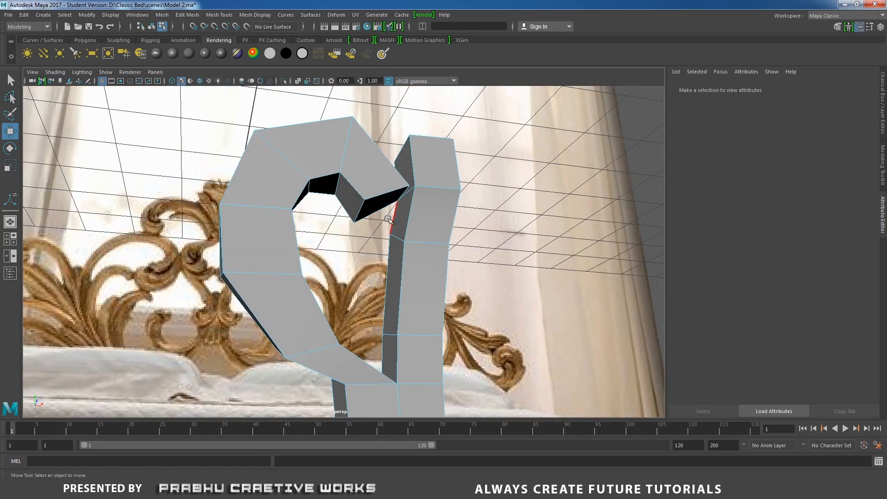
Extrude the rear edges around the curl's inner opening and scale the new edges inward.
alt+drag(389, 218, 338, 211)
click(333, 191)
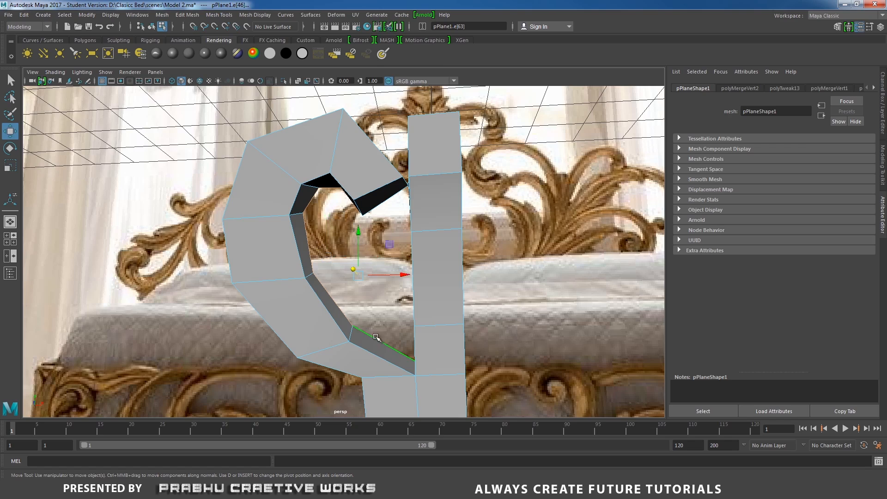
alt+drag(376, 338, 372, 326)
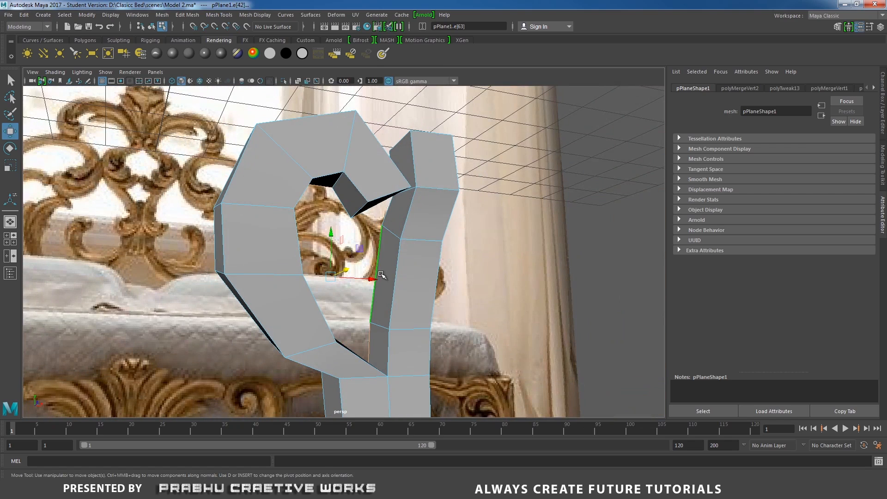
shift+click(386, 209)
alt+drag(386, 209, 374, 279)
shift+right_drag(383, 250, 378, 276)
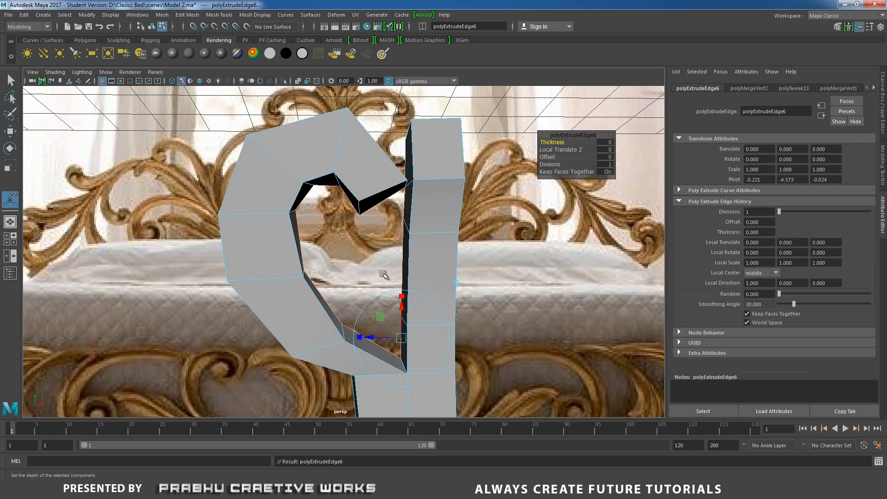
key(r)
alt+drag(362, 271, 402, 288)
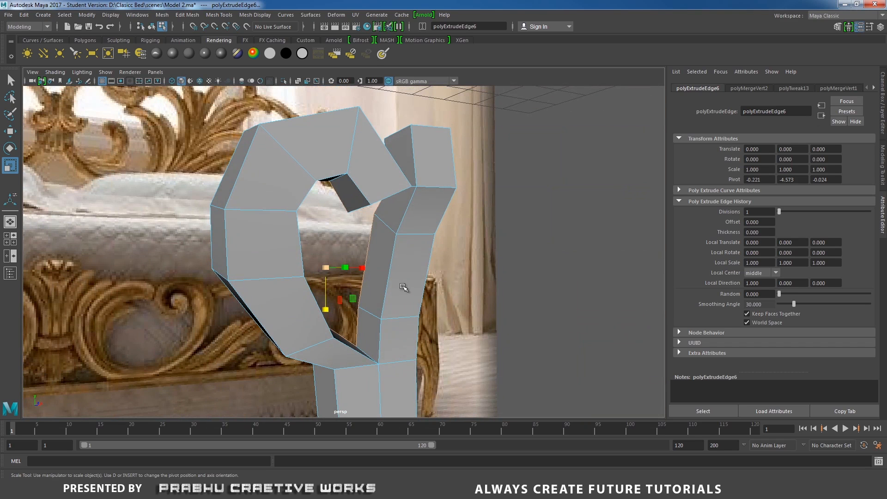
mouse_move(326, 269)
mouse_down()
mouse_move(301, 273)
mouse_move(303, 261)
mouse_move(332, 272)
mouse_up()
Fill the remaining hole inside the curl with a face and activate the Multi-Cut tool on the mesh.
shift+right_drag(374, 243, 349, 354)
key(w)
alt+drag(373, 275, 364, 268)
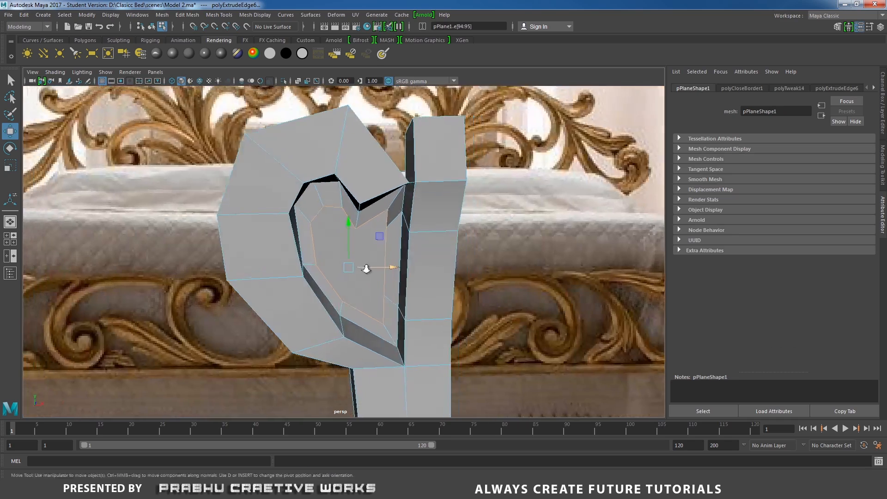
scroll(370, 259, up, 2)
right_drag(382, 224, 440, 207)
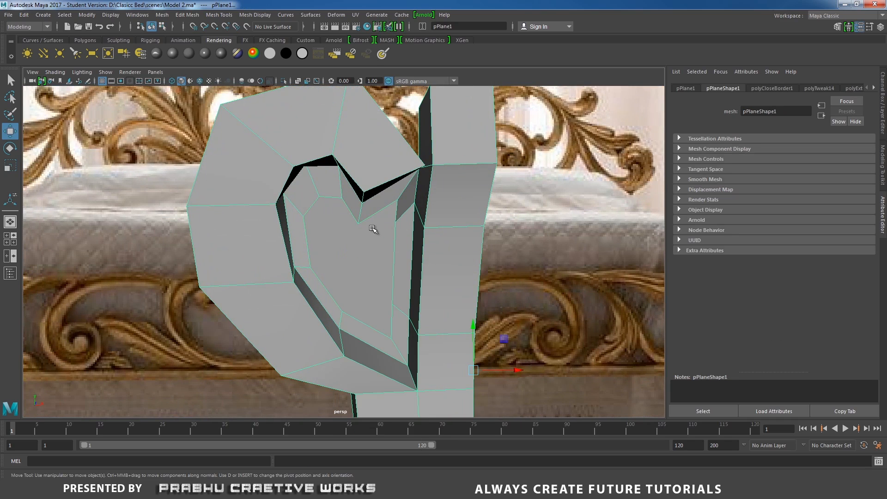
shift+right_drag(375, 230, 325, 228)
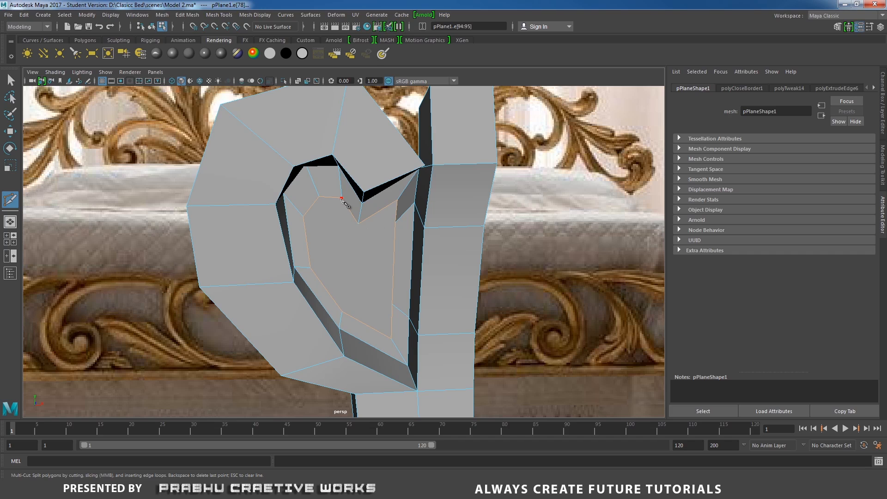
click(342, 198)
click(390, 340)
right_click(379, 278)
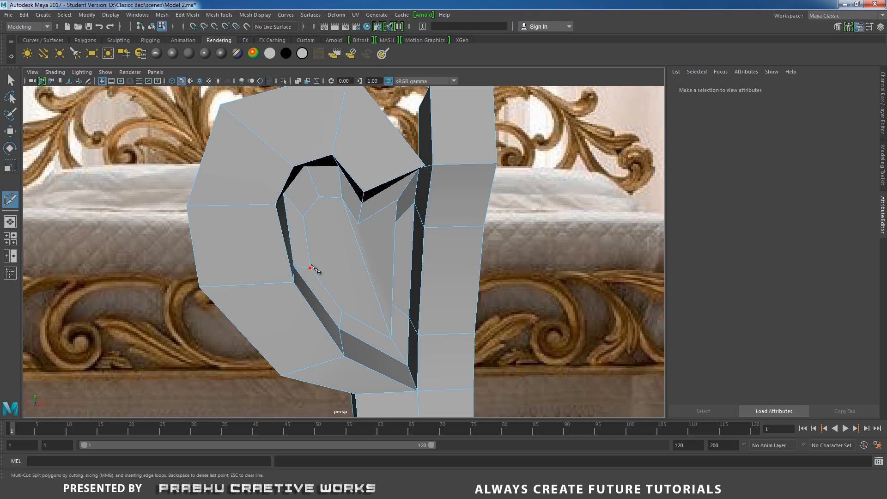
key(ctrl+z)
key(ctrl+z)
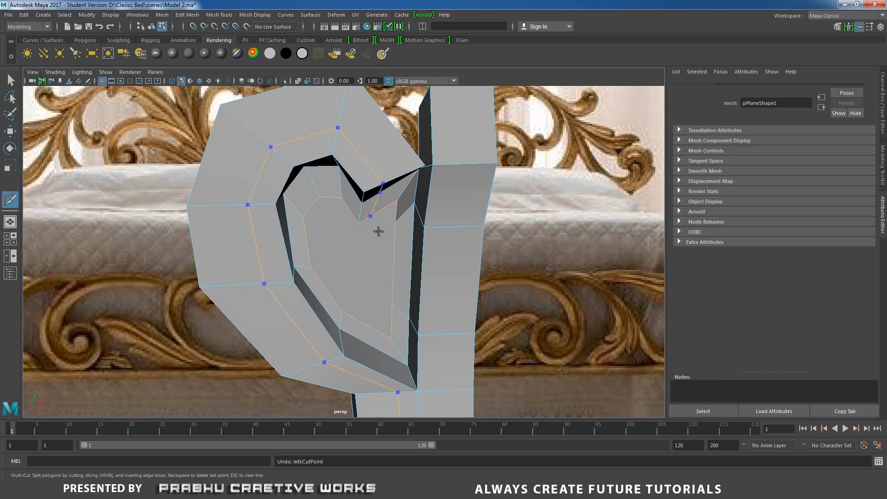
Multi-cut the filled face from the notch vertex to its lower corner, and across from its outer-side vertex through the central strip.
click(359, 226)
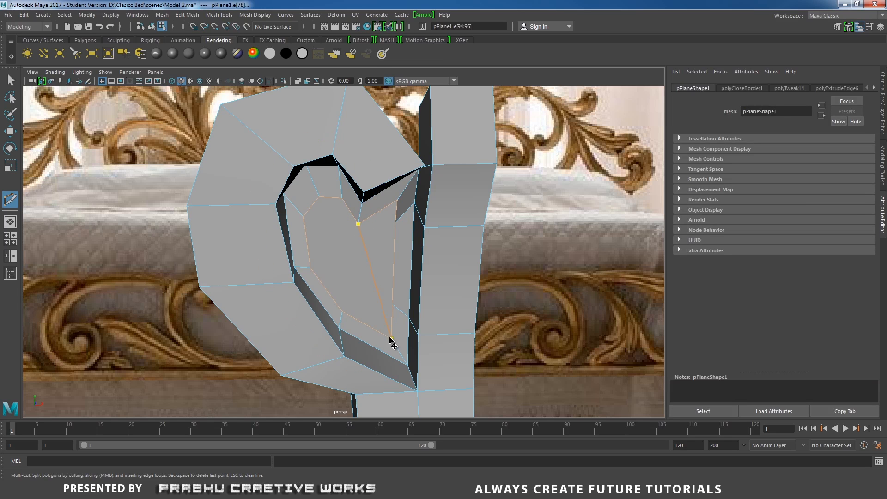
right_click(364, 272)
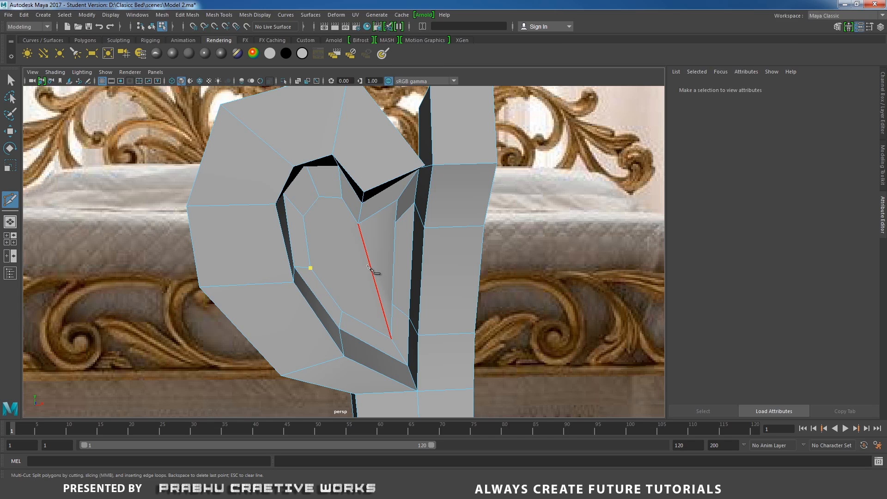
click(369, 265)
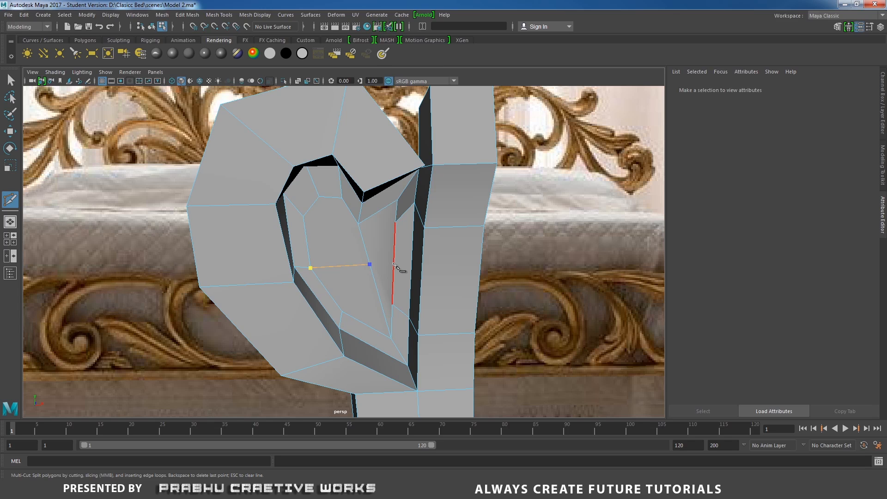
click(393, 263)
click(411, 265)
click(421, 275)
alt+drag(529, 278, 345, 245)
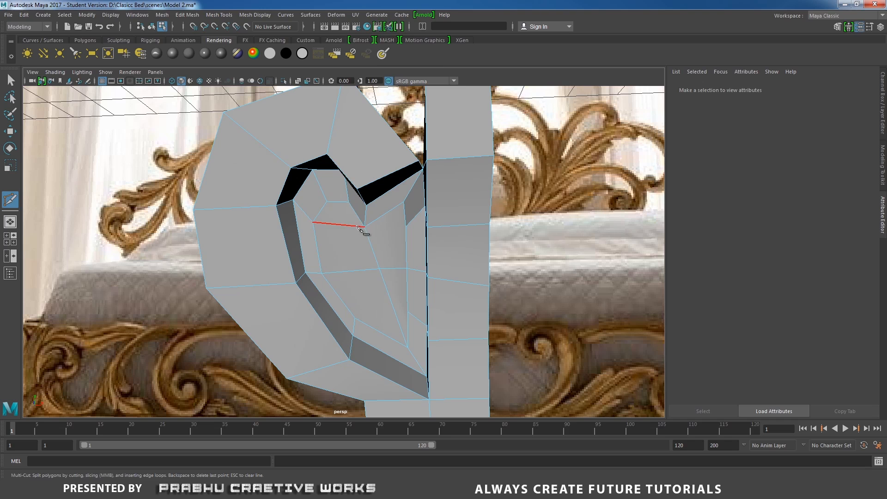
Cut from the filled area's upper strip-side vertex across the fill and over the curl's front face to its rear outer edge.
click(406, 227)
mouse_move(385, 243)
alt+mouse_down()
mouse_move(402, 251)
mouse_move(383, 241)
alt+mouse_up()
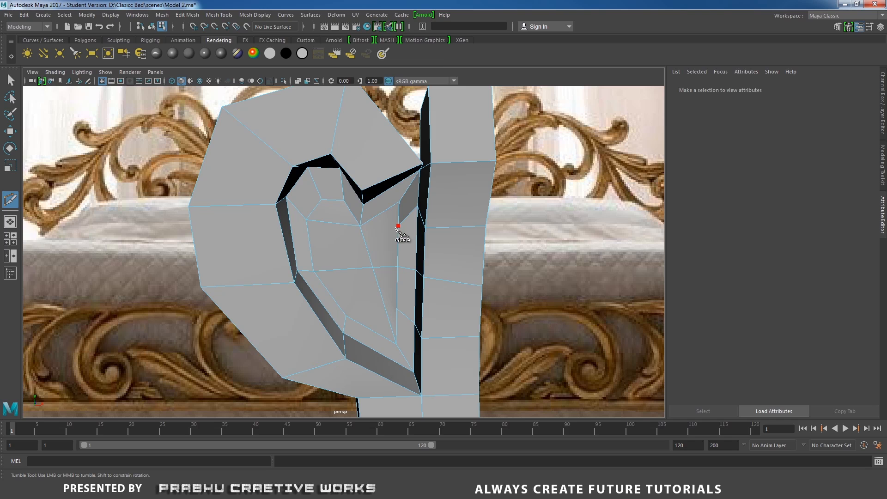
click(367, 249)
click(302, 251)
click(285, 248)
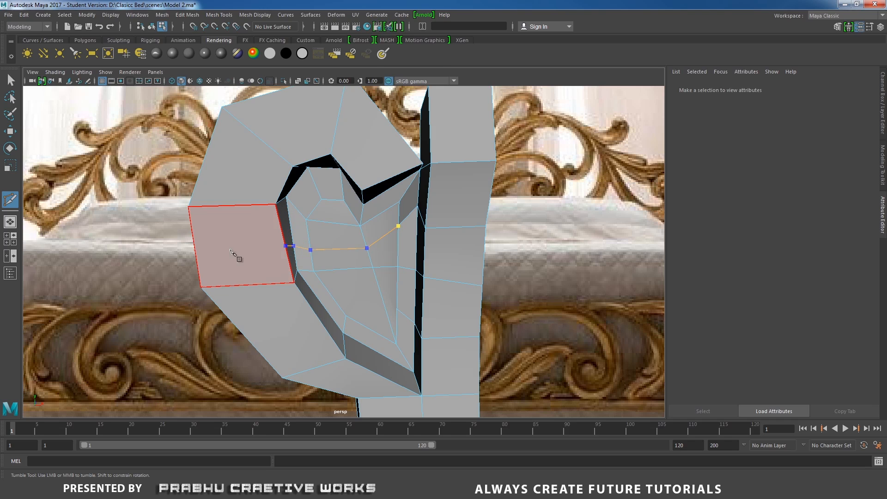
click(192, 256)
alt+drag(231, 260, 323, 275)
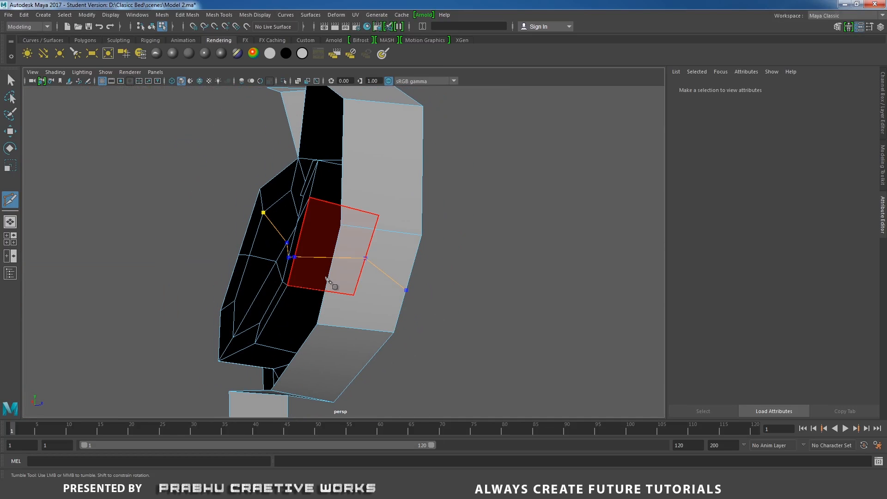
right_click(331, 280)
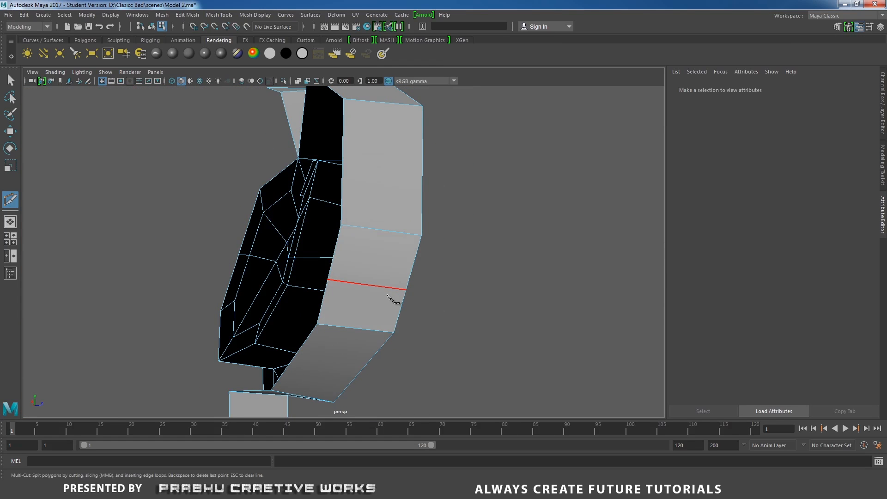
alt+drag(390, 298, 253, 285)
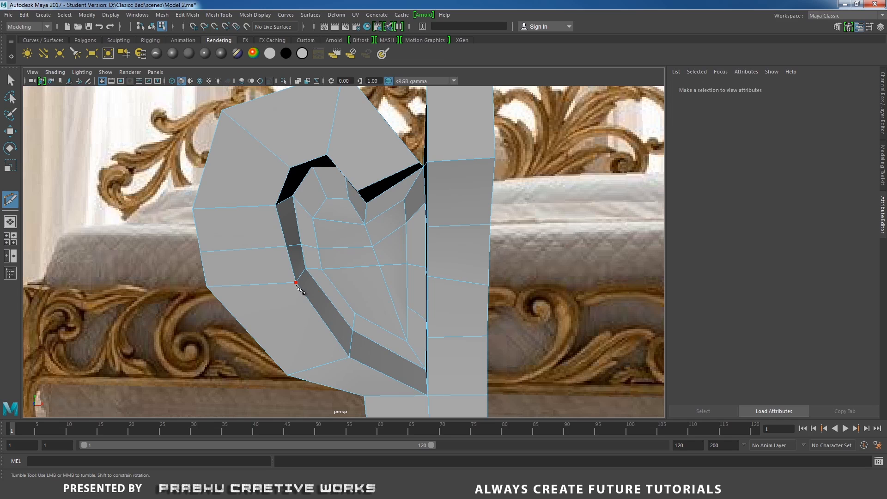
Switch the mesh to vertex selection and display it as wireframe in the front view.
key(w)
right_drag(276, 261, 208, 224)
key(space)
drag(278, 270, 280, 295)
scroll(426, 297, up, 4)
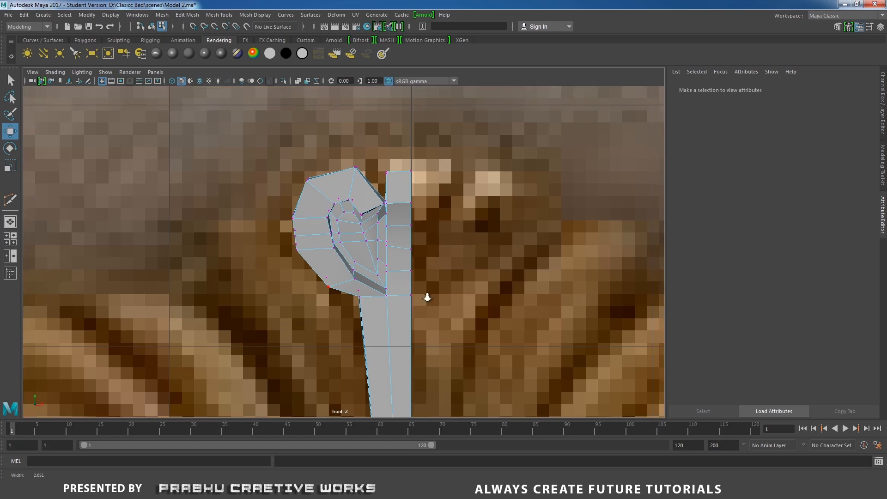
key(4)
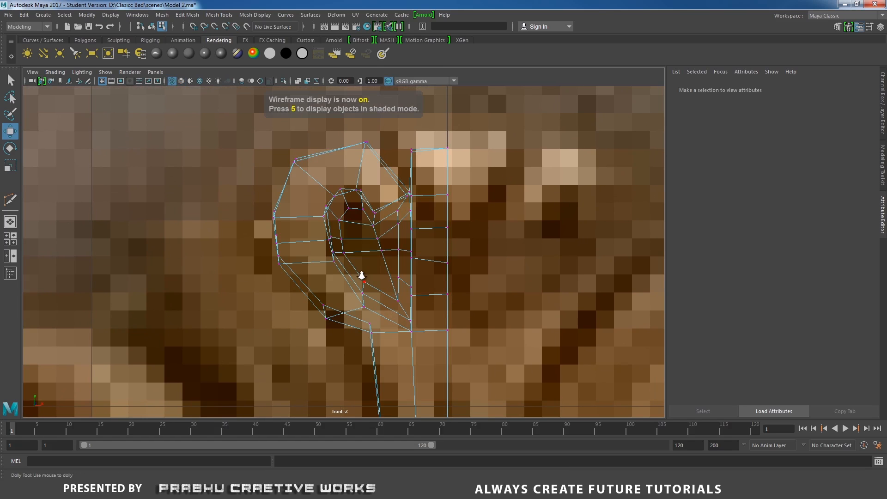
Reposition the row of vertices crossing the curl's outer side in the front view.
scroll(273, 235, up, 1)
drag(256, 229, 302, 244)
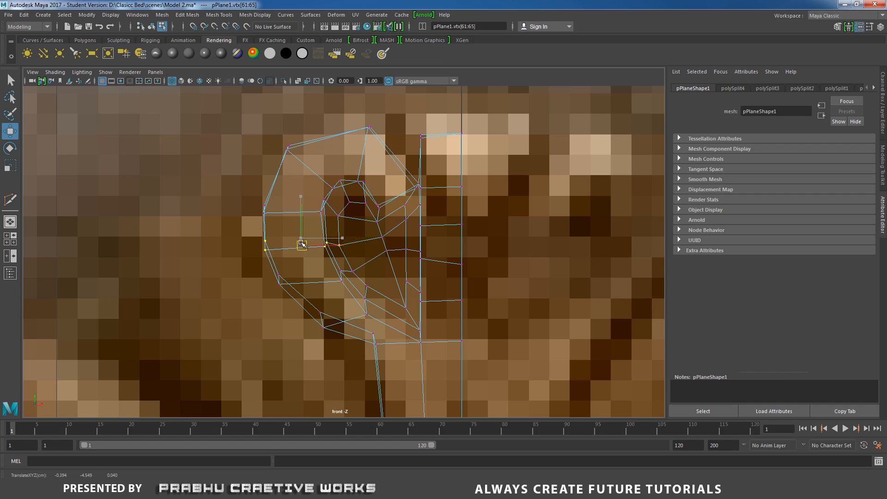
click(238, 254)
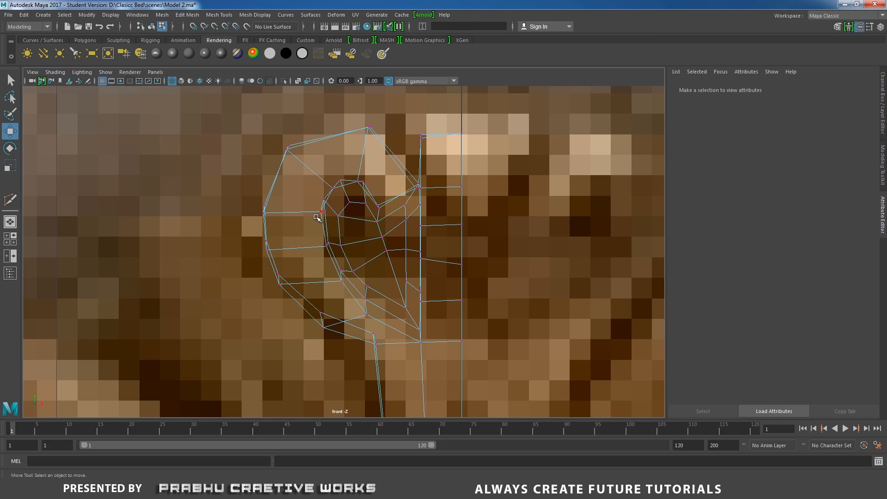
Examine the half ornament in shaded object mode in the perspective view, checking the curl and the tapered stem from several angles.
alt+middle_drag(325, 227, 329, 243)
key(space)
mouse_move(369, 262)
mouse_down()
mouse_move(369, 239)
mouse_move(311, 255)
mouse_move(331, 265)
mouse_move(317, 242)
mouse_move(388, 245)
mouse_move(421, 259)
mouse_move(279, 232)
mouse_move(198, 241)
mouse_move(313, 220)
mouse_up()
key(5)
right_drag(313, 219, 323, 217)
alt+drag(323, 218, 339, 255)
scroll(338, 257, up, 3)
alt+middle_drag(334, 260, 335, 259)
alt+drag(334, 260, 372, 289)
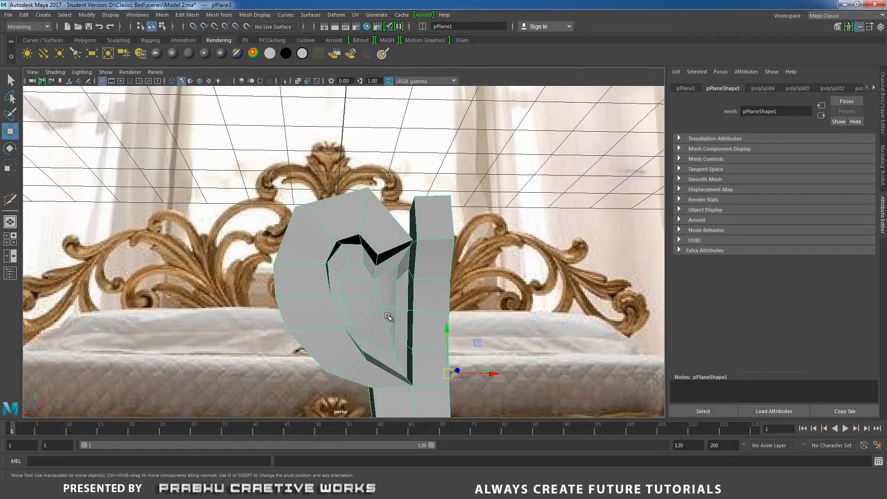
alt+middle_drag(356, 258, 348, 227)
alt+drag(366, 261, 412, 303)
alt+right_drag(411, 303, 326, 287)
alt+drag(327, 286, 370, 293)
alt+middle_drag(370, 292, 357, 235)
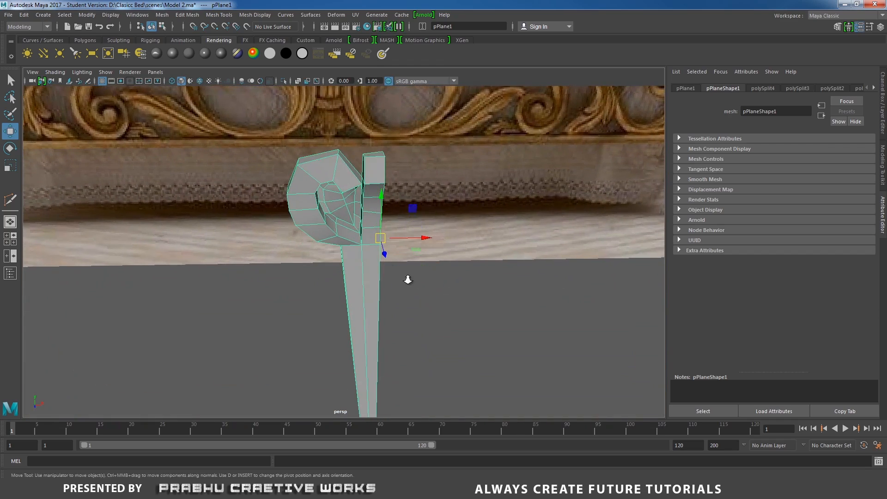
Duplicate the half ornament and mirror the copy by setting its Scale X to -1.
alt+right_drag(406, 278, 368, 248)
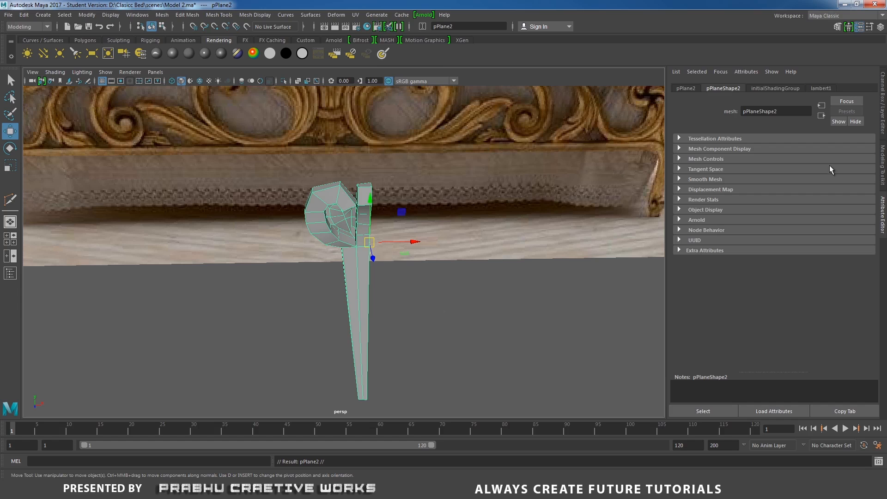
click(884, 124)
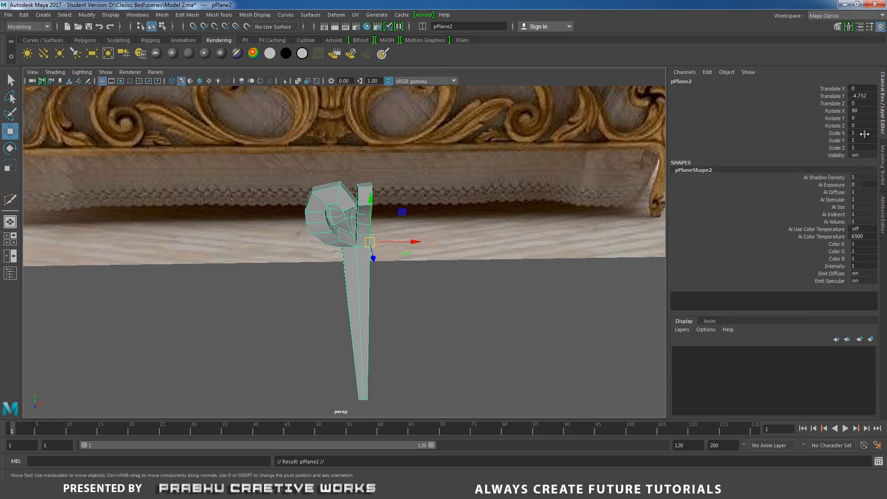
text(-1)
key(Return)
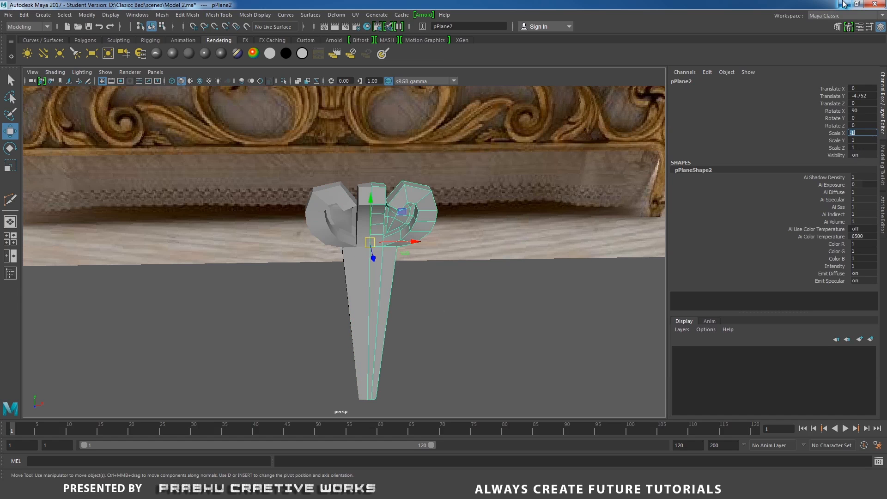
Select both mirrored halves of the leaf ornament and combine them into one mesh.
alt+drag(439, 162, 422, 235)
scroll(388, 212, up, 3)
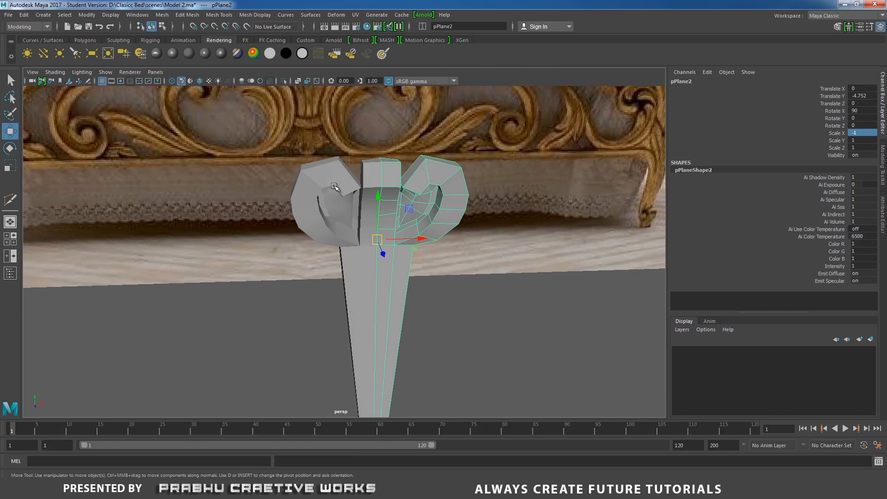
shift+click(334, 187)
alt+drag(505, 253, 507, 277)
shift+right_drag(511, 263, 500, 429)
alt+drag(444, 279, 397, 194)
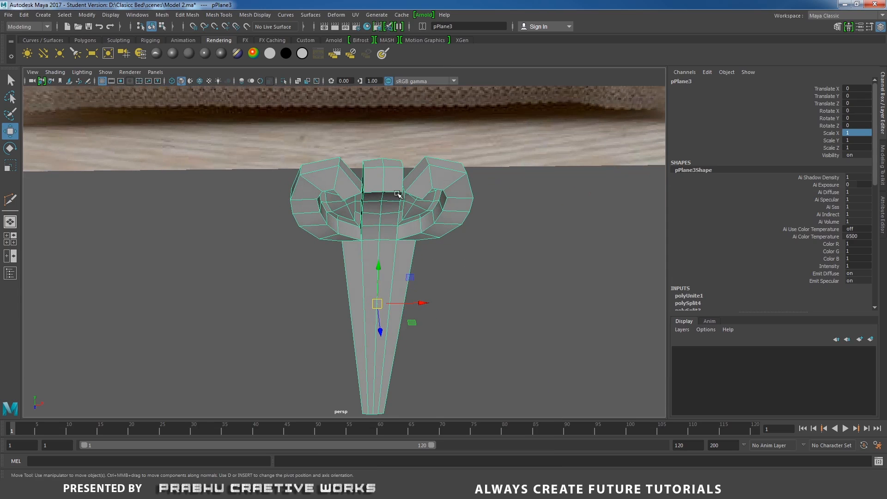
Switch the combined ornament to vertex selection, select its centre-line vertices and frame it in the front view.
right_drag(397, 193, 354, 192)
alt+drag(422, 198, 445, 202)
alt+right_drag(446, 202, 323, 177)
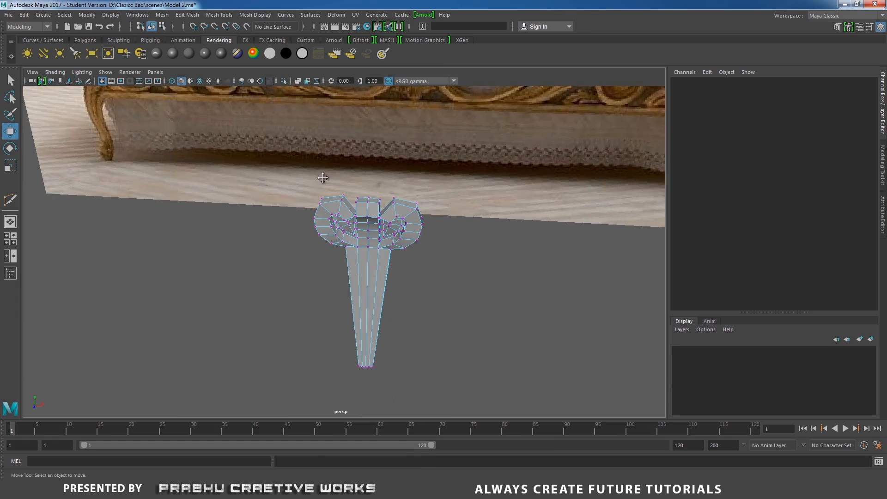
alt+middle_drag(323, 177, 338, 162)
alt+drag(352, 190, 389, 303)
key(space)
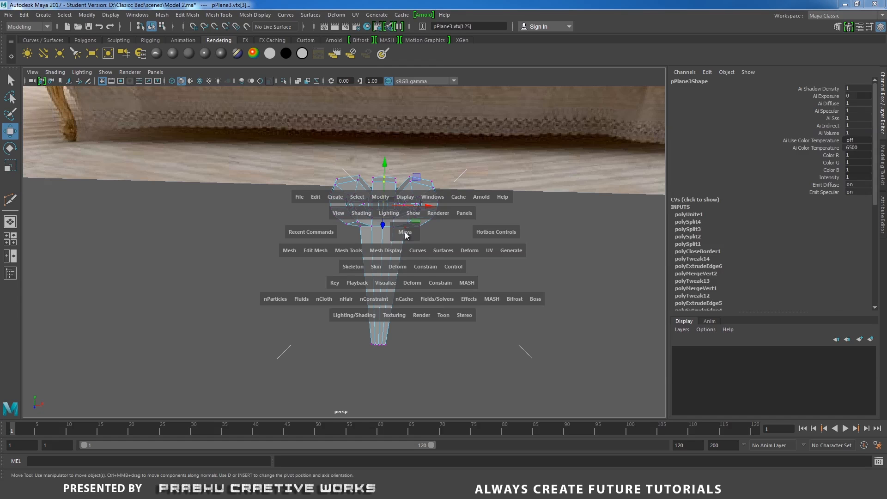
drag(405, 232, 405, 258)
alt+right_drag(536, 226, 349, 192)
alt+middle_drag(348, 192, 355, 168)
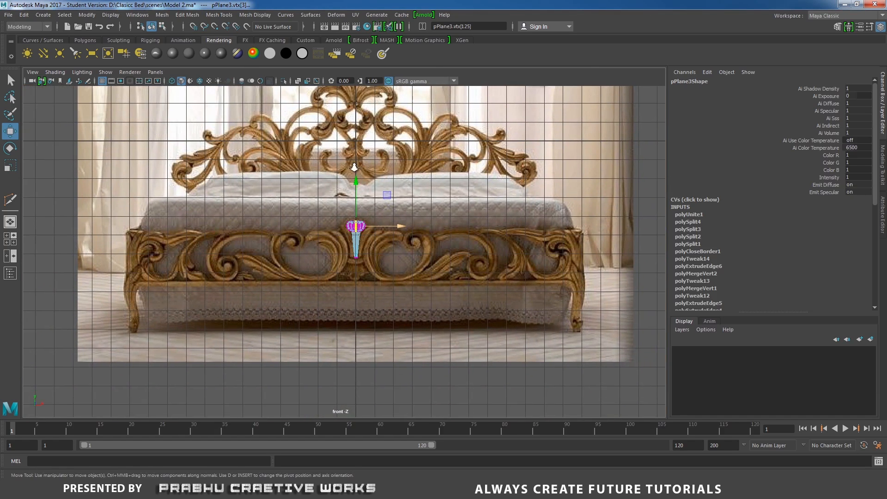
alt+right_drag(355, 168, 574, 246)
alt+middle_drag(466, 260, 458, 316)
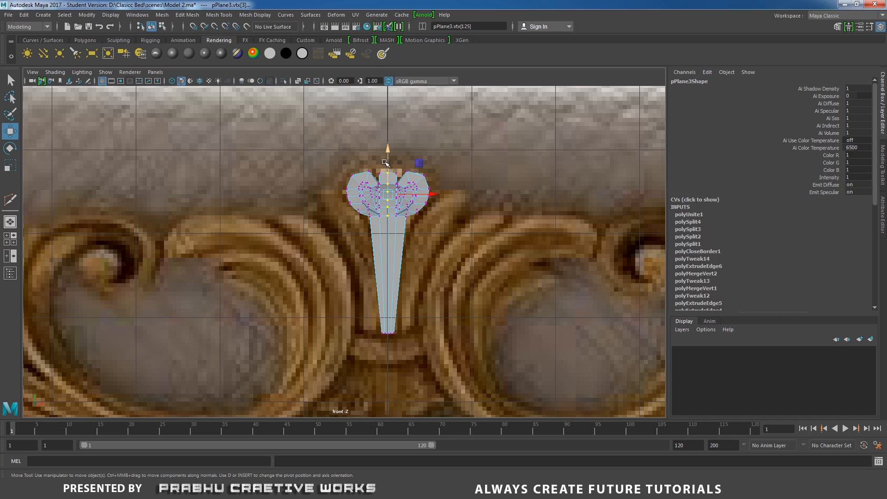
Merge the vertices along the full centre seam of the combined ornament with a 0.01 distance threshold.
drag(385, 163, 393, 186)
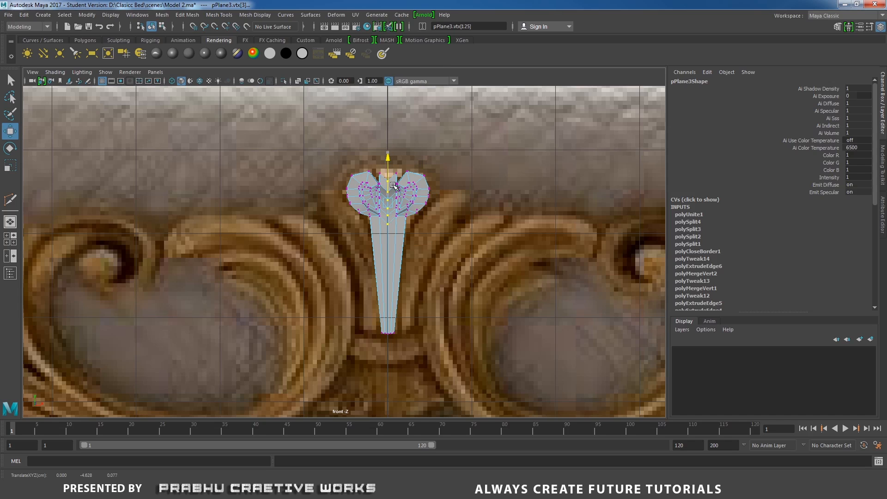
click(379, 138)
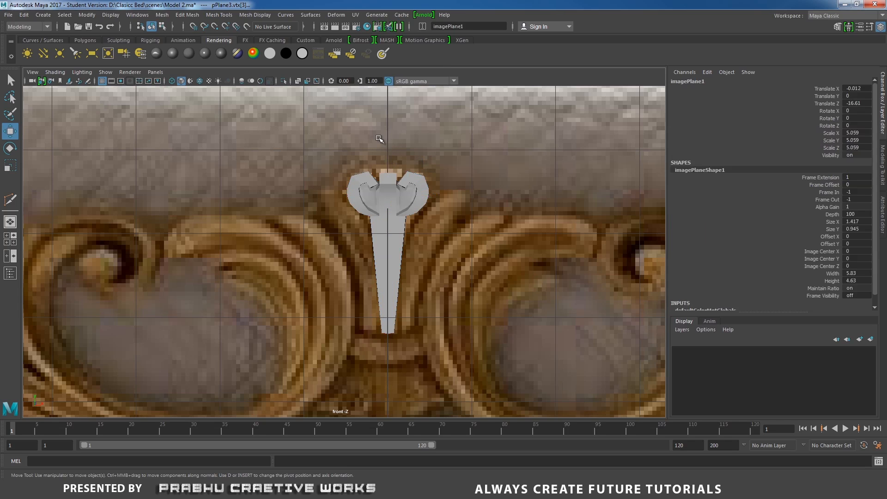
click(386, 184)
right_drag(386, 187, 366, 166)
click(379, 160)
click(387, 176)
scroll(469, 253, up, 4)
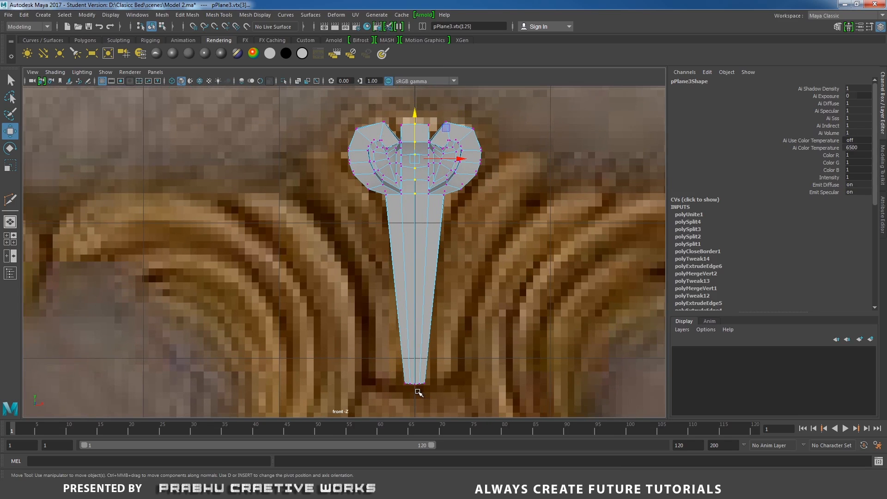
drag(409, 314, 408, 114)
shift+right_drag(425, 233, 475, 184)
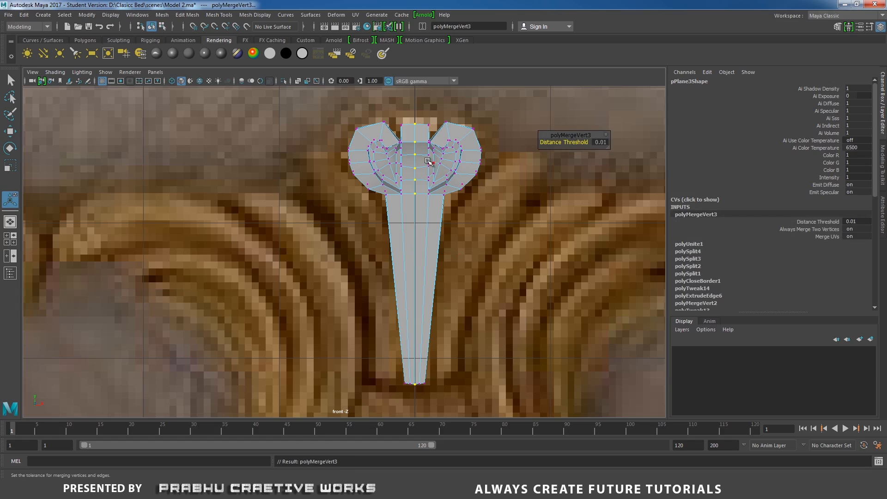
Display the ornament as wireframe, insert an edge loop across the upper stem and scale it narrower in X to follow the reference.
right_drag(423, 154, 491, 133)
key(q)
alt+middle_drag(421, 208, 394, 248)
alt+right_drag(395, 248, 463, 218)
key(4)
shift+right_drag(420, 245, 401, 247)
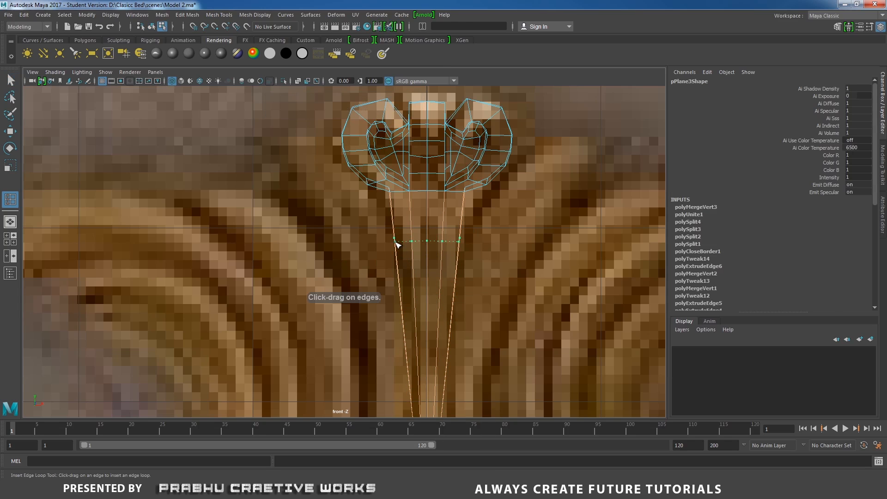
click(397, 243)
key(r)
drag(475, 242, 464, 243)
scroll(499, 270, down, 6)
alt+middle_drag(504, 299, 513, 287)
scroll(513, 287, up, 2)
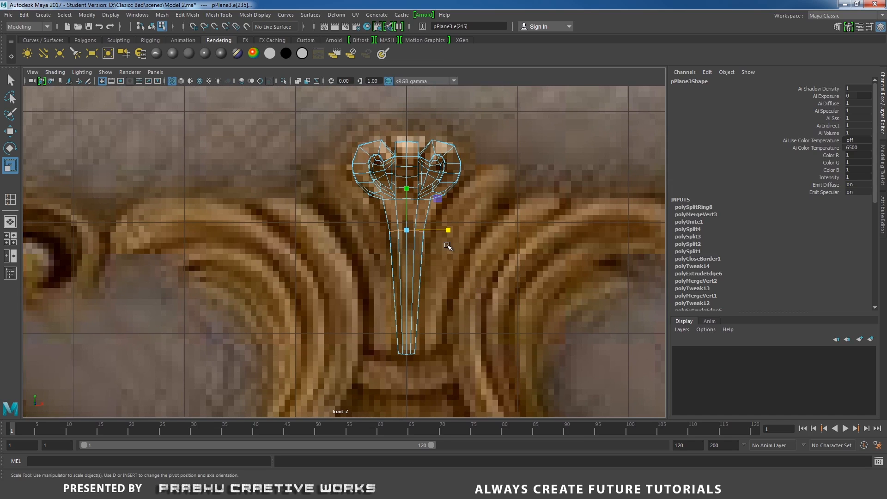
Insert an edge loop between the curled head and the existing stem loop, and scale it slightly narrower in X.
key(y)
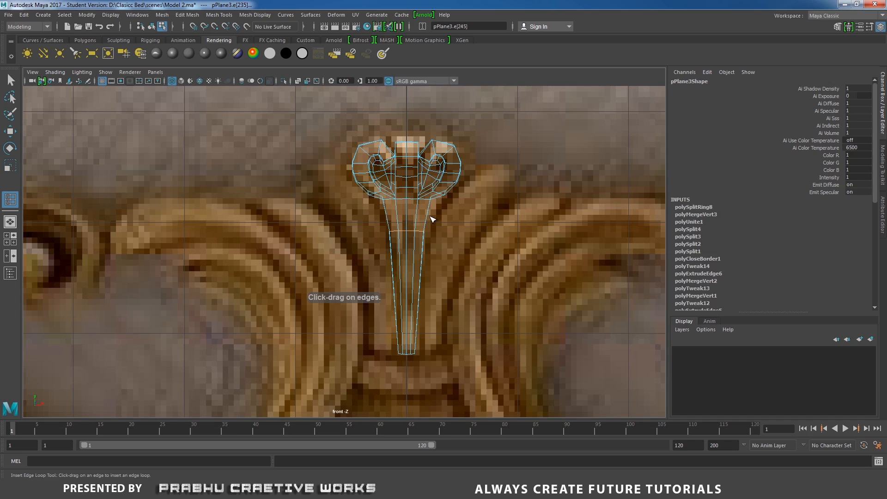
click(428, 217)
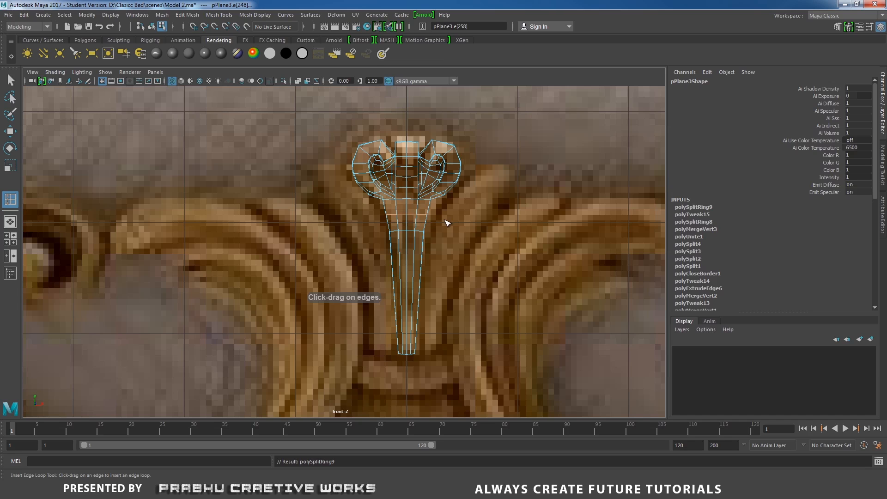
key(r)
drag(448, 213, 444, 214)
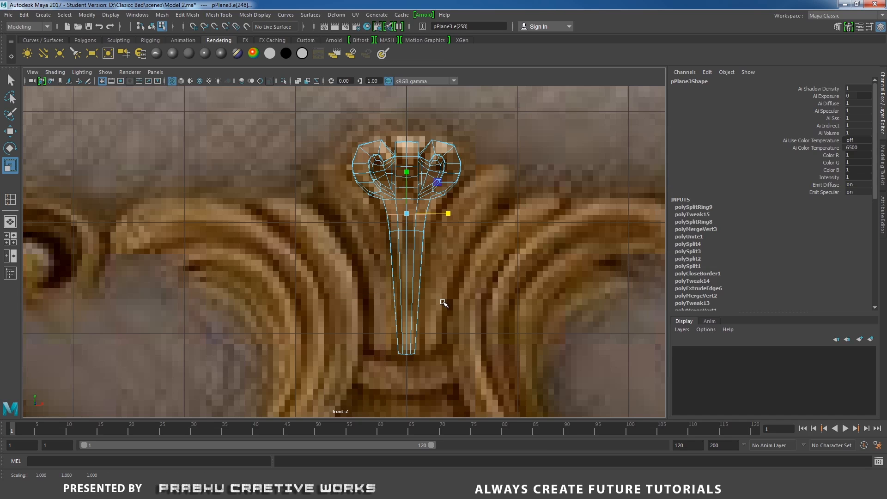
Insert two more edge loops across the middle and lower-middle of the stem, and fine-tune the lower loop's width.
key(y)
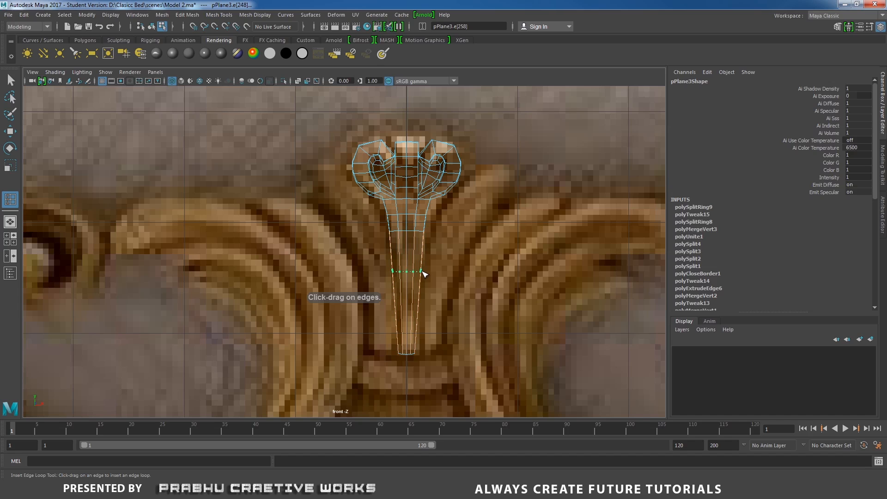
click(430, 252)
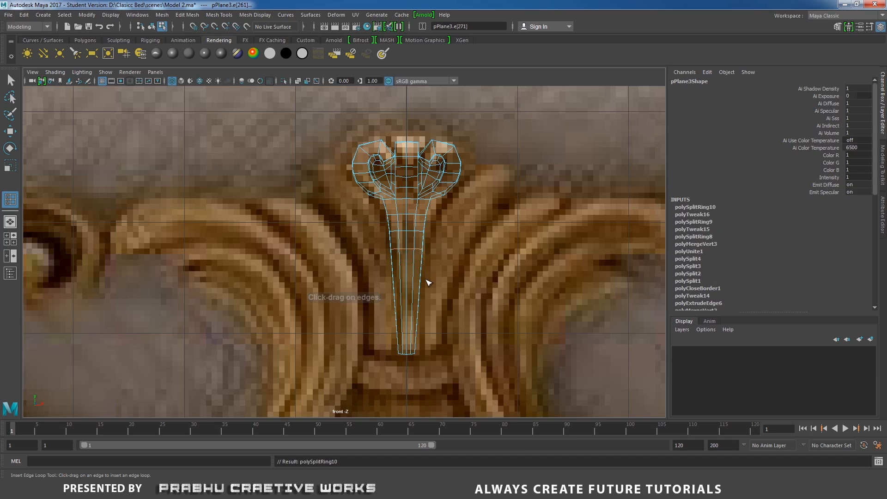
click(420, 290)
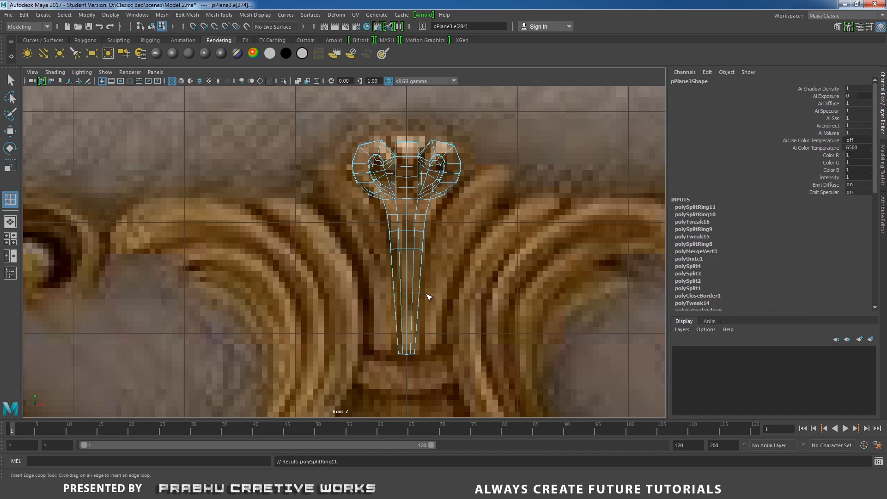
key(r)
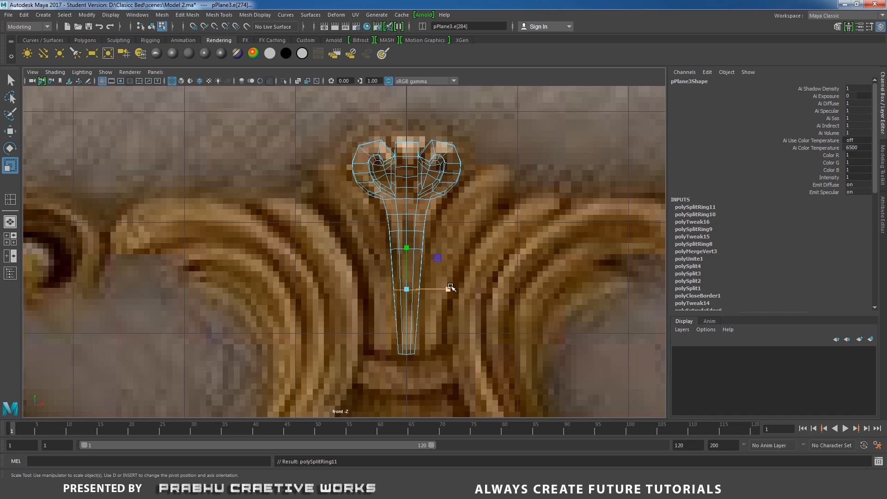
drag(450, 287, 448, 288)
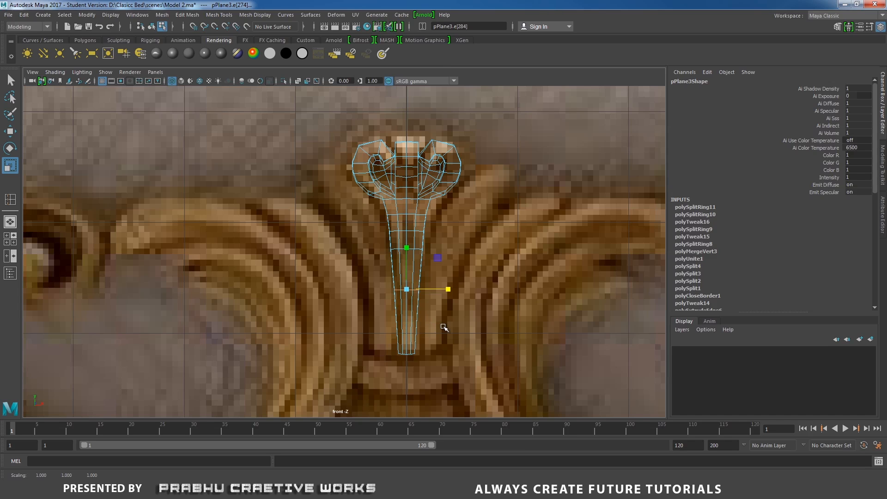
Insert an edge loop near the stem's lower tip and adjust its width in X to the reference.
key(y)
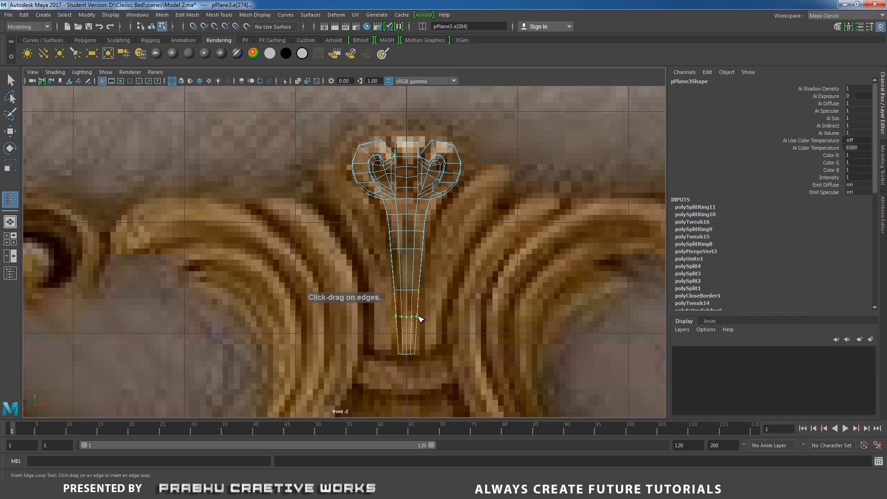
click(421, 316)
key(r)
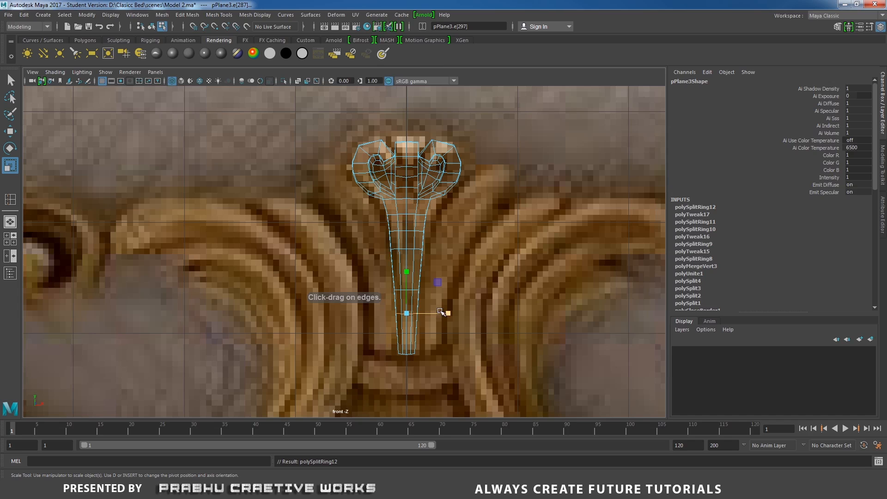
drag(440, 311, 444, 312)
scroll(430, 250, up, 3)
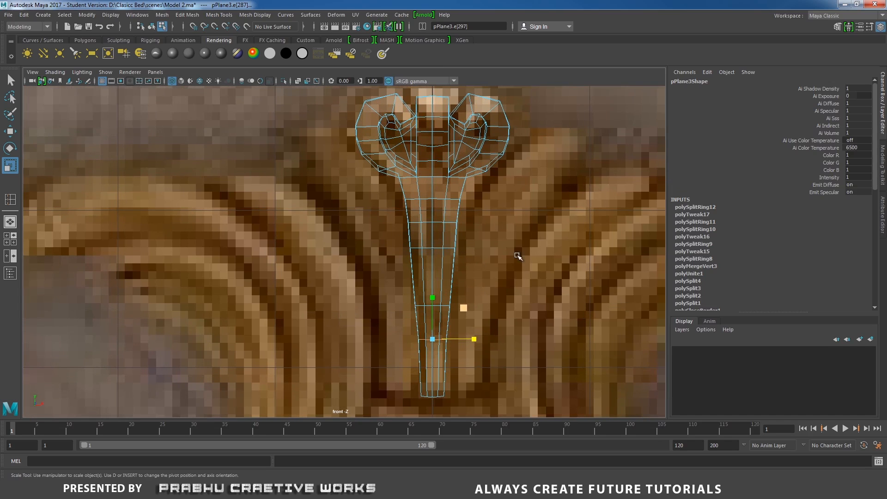
Select the mid-stem edge loop and the loop just above it in turn, and fine-tune each one's width in X.
double_click(431, 257)
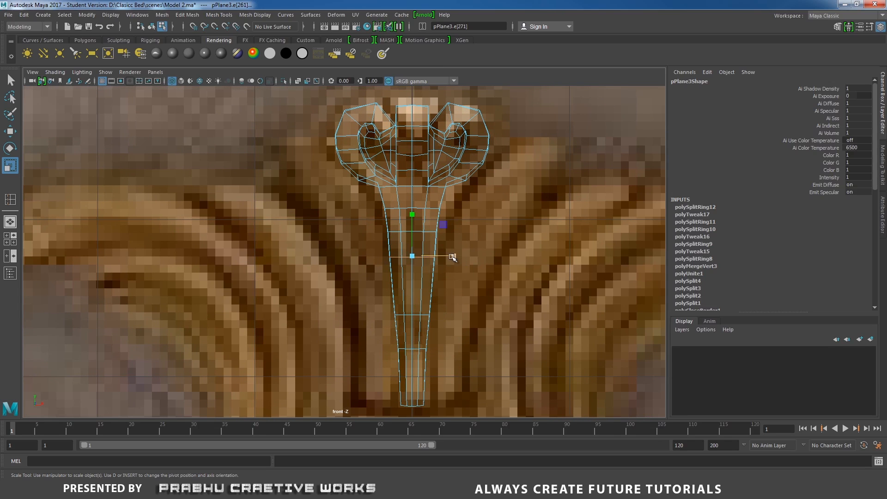
click(452, 256)
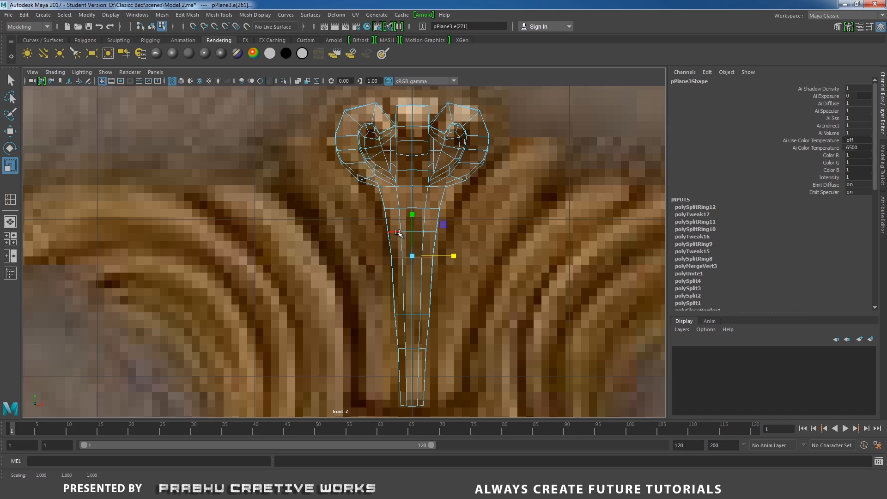
double_click(398, 232)
drag(453, 231, 454, 230)
Return the ornament to object mode and turn on its smooth mesh preview.
right_drag(414, 276, 419, 270)
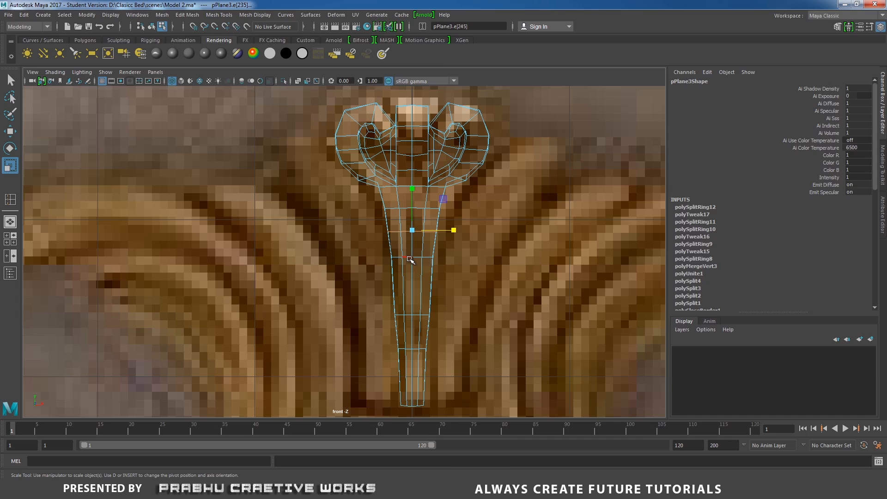
right_drag(409, 224, 457, 212)
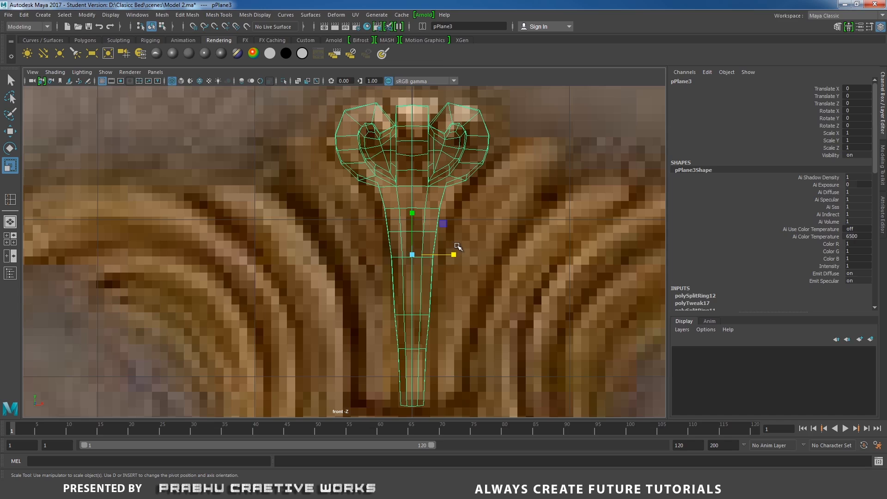
key(3)
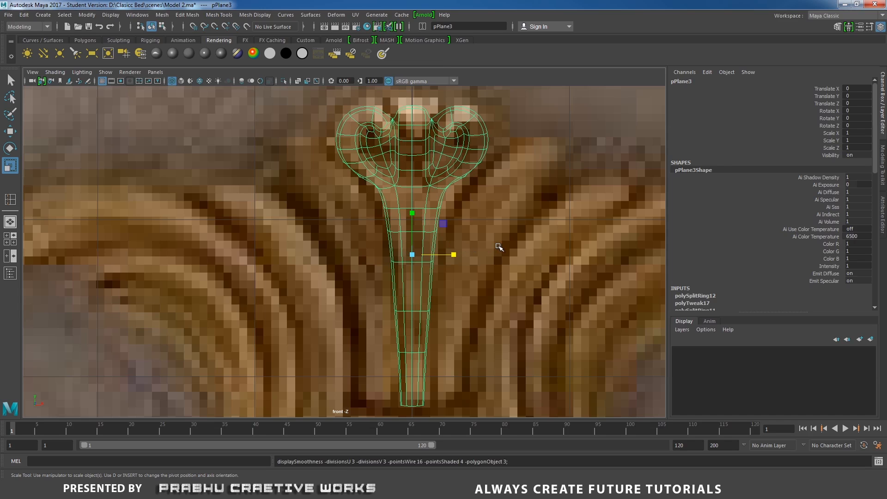
Raise the top vertices of the ornament's central lobe in the front view to match the reference.
click(498, 246)
alt+middle_drag(479, 216, 483, 266)
click(423, 185)
right_drag(427, 185, 398, 172)
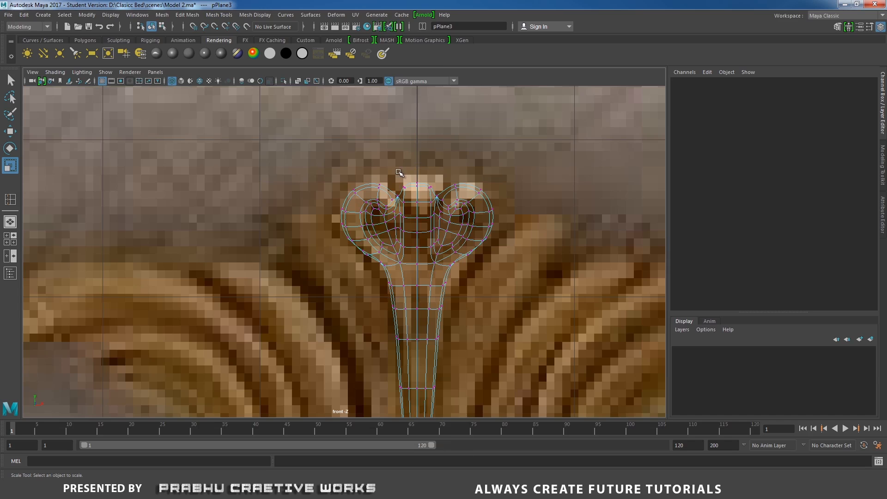
drag(419, 191, 400, 180)
key(w)
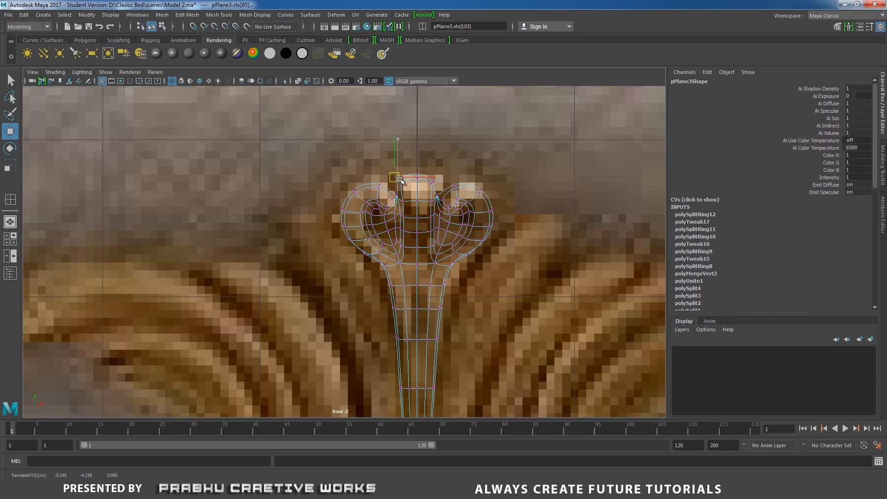
alt+middle_drag(492, 207, 506, 175)
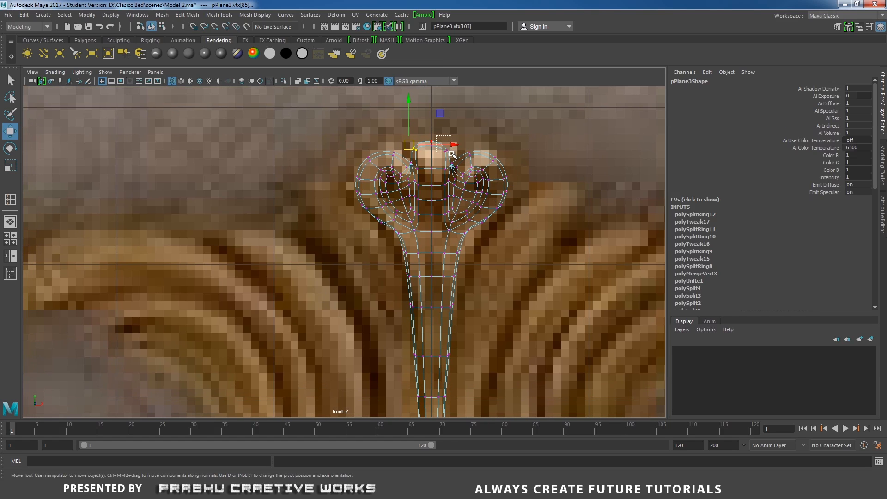
drag(451, 153, 453, 145)
Return the ornament to object mode and inspect its shape in shaded perspective from the front and the side.
key(space)
mouse_move(459, 179)
mouse_down()
mouse_move(462, 166)
mouse_move(442, 187)
mouse_move(453, 179)
mouse_move(518, 188)
mouse_up()
key(5)
scroll(453, 236, up, 3)
alt+middle_drag(443, 229, 444, 250)
scroll(489, 270, up, 3)
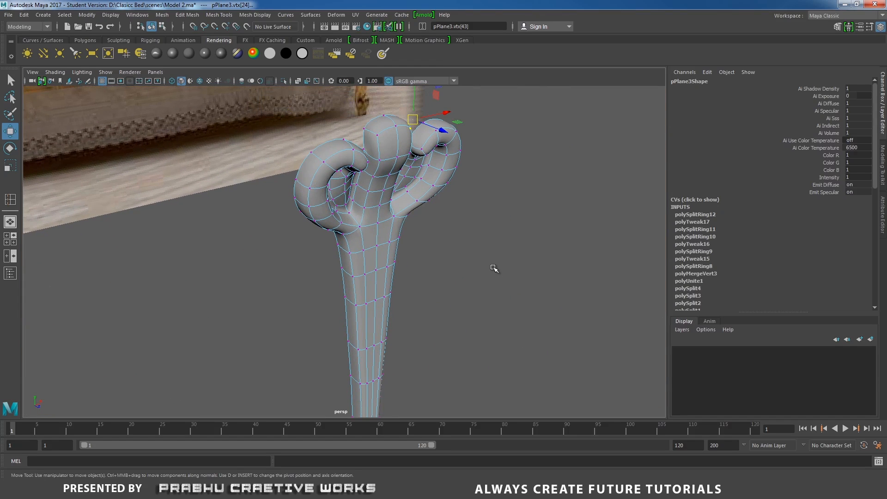
alt+drag(448, 258, 405, 178)
right_drag(405, 178, 397, 164)
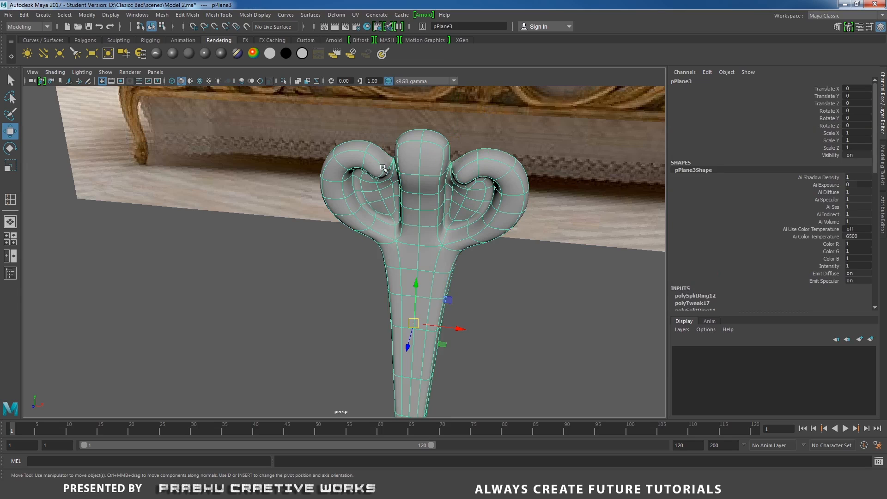
alt+drag(398, 164, 470, 182)
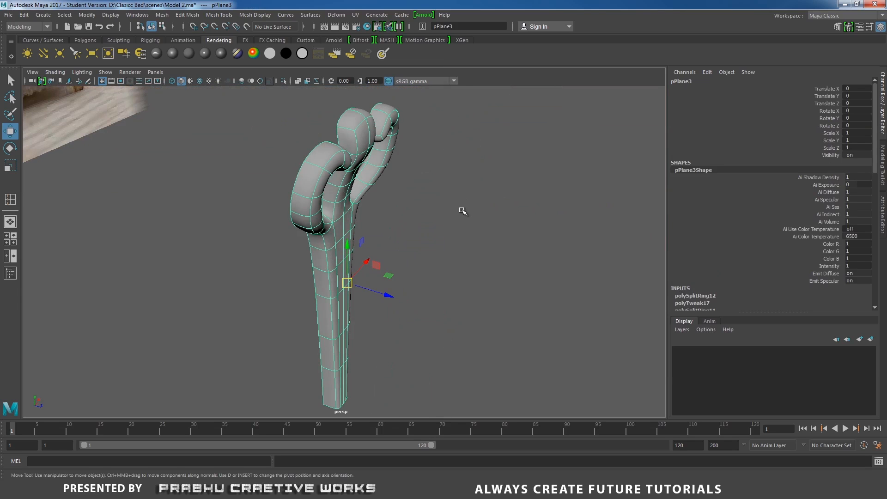
Turn off the smooth preview, insert an edge loop around the ornament's side near its front rim, and turn smoothing back on.
key(1)
shift+right_drag(336, 184, 278, 194)
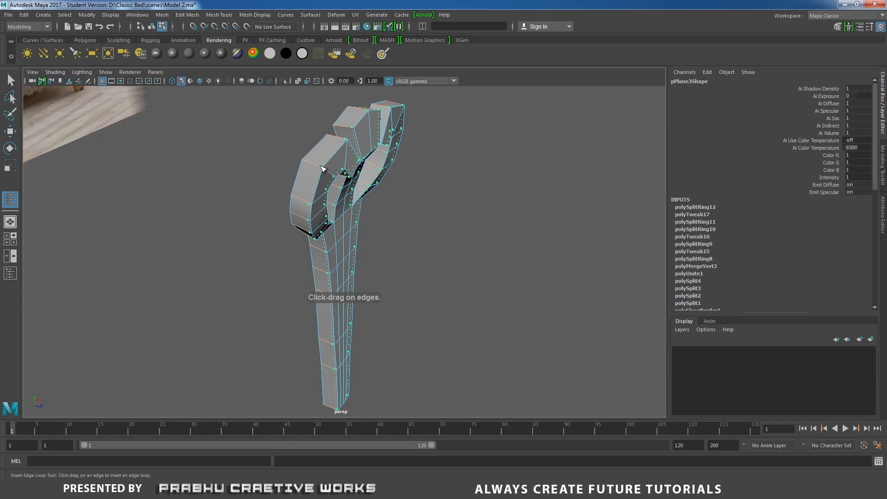
drag(320, 166, 321, 166)
alt+drag(381, 210, 354, 217)
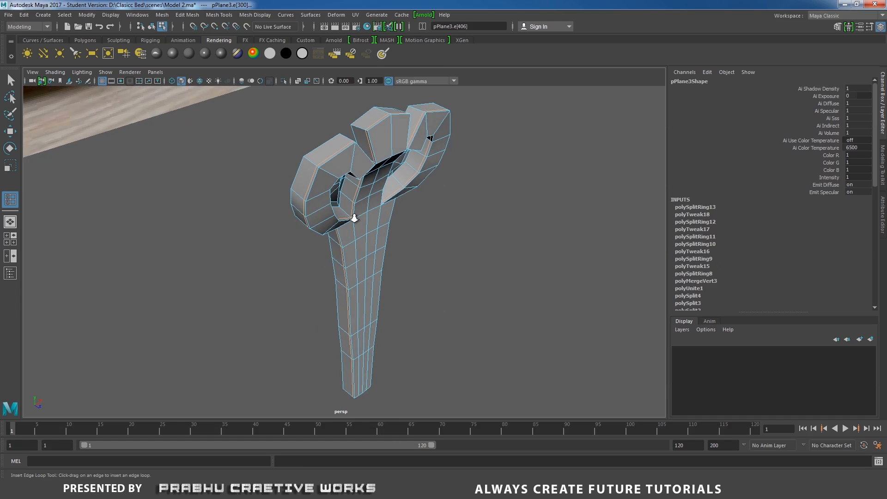
alt+right_drag(354, 217, 393, 228)
key(w)
right_drag(381, 177, 386, 158)
key(3)
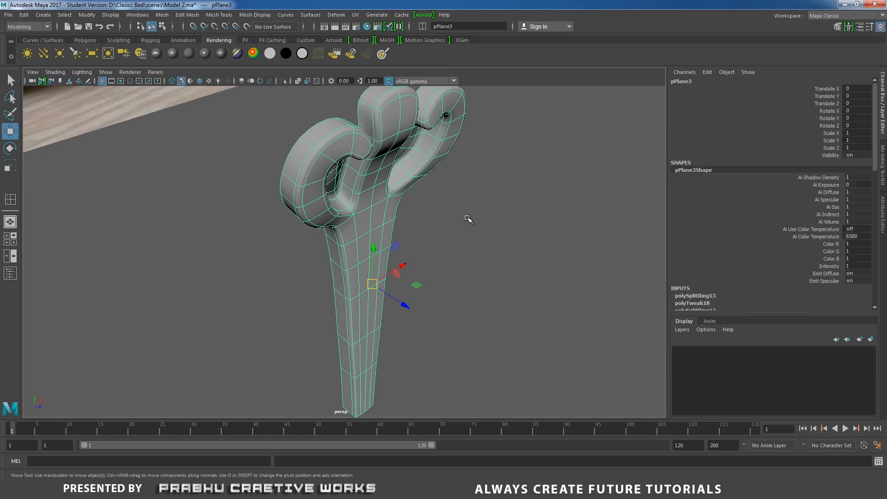
Select the edges across the front of the central lobe and move them in Z to round its profile.
click(467, 218)
alt+drag(435, 235, 311, 240)
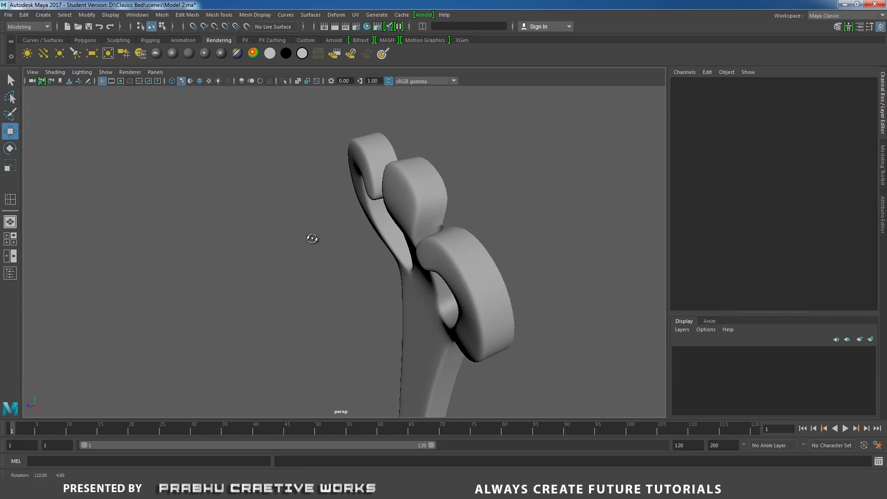
click(394, 202)
alt+drag(426, 176, 452, 182)
right_drag(453, 180, 454, 159)
alt+drag(453, 159, 443, 182)
click(453, 159)
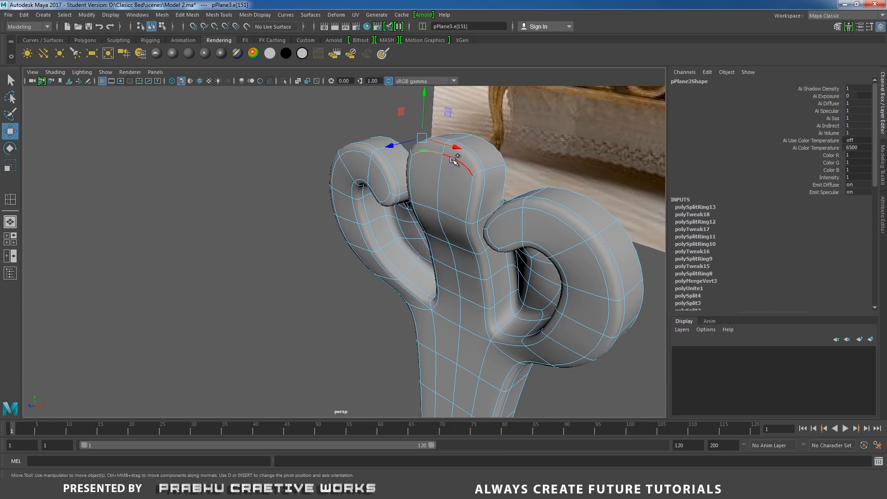
click(455, 159)
drag(445, 135, 447, 131)
alt+drag(434, 170, 401, 207)
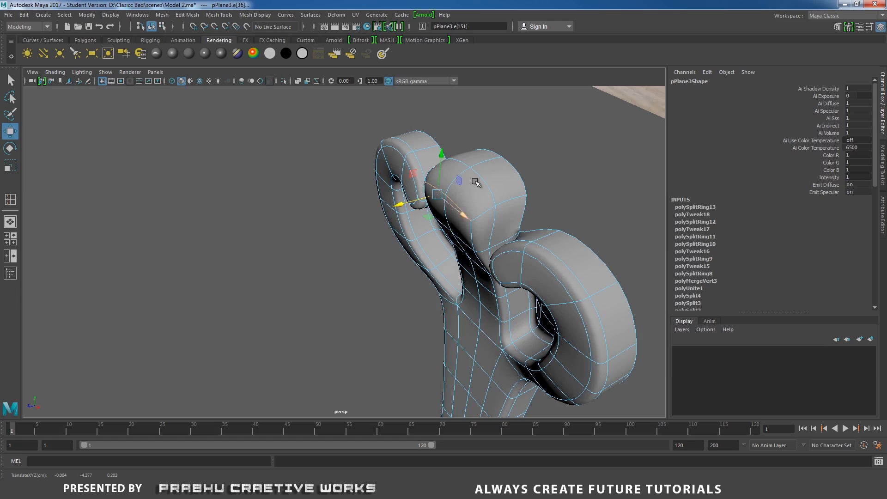
Compare the ornament with the bed reference in perspective, then in object mode in the front wireframe view.
alt+drag(476, 182, 252, 203)
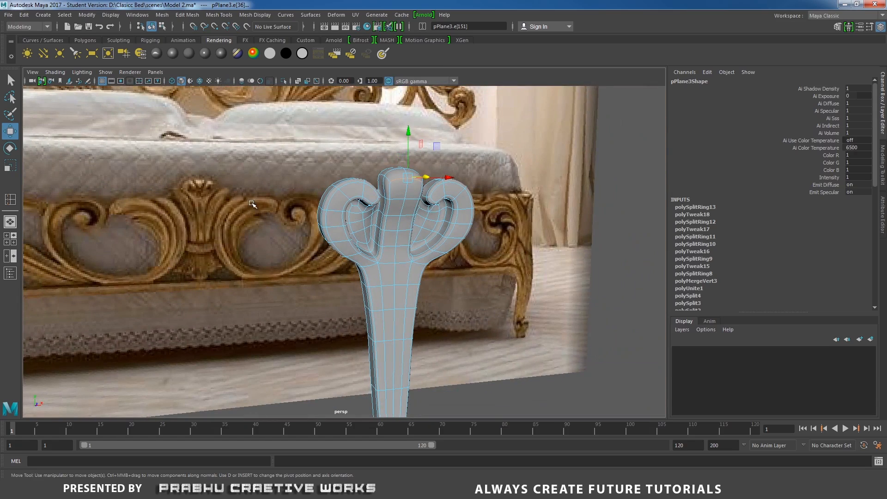
alt+drag(362, 235, 431, 231)
alt+middle_drag(431, 231, 401, 261)
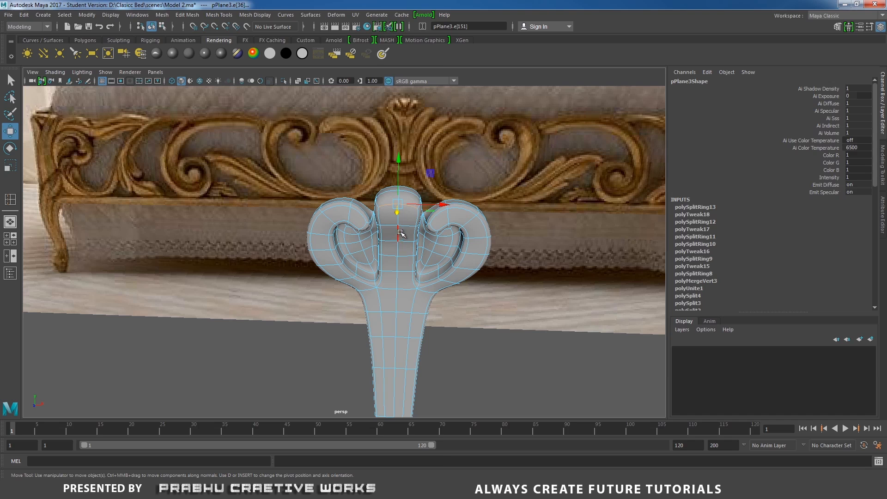
right_drag(400, 234, 516, 276)
alt+drag(321, 292, 415, 311)
click(435, 304)
click(372, 279)
key(space)
alt+middle_drag(483, 308, 467, 273)
key(4)
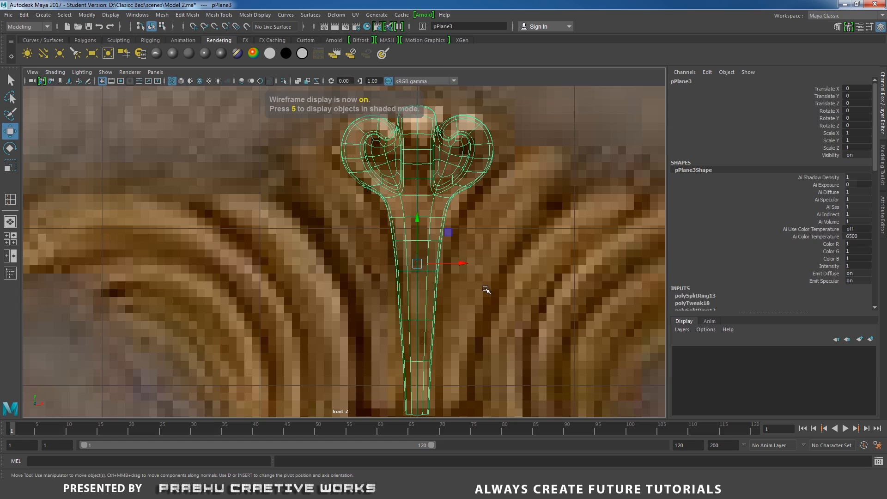
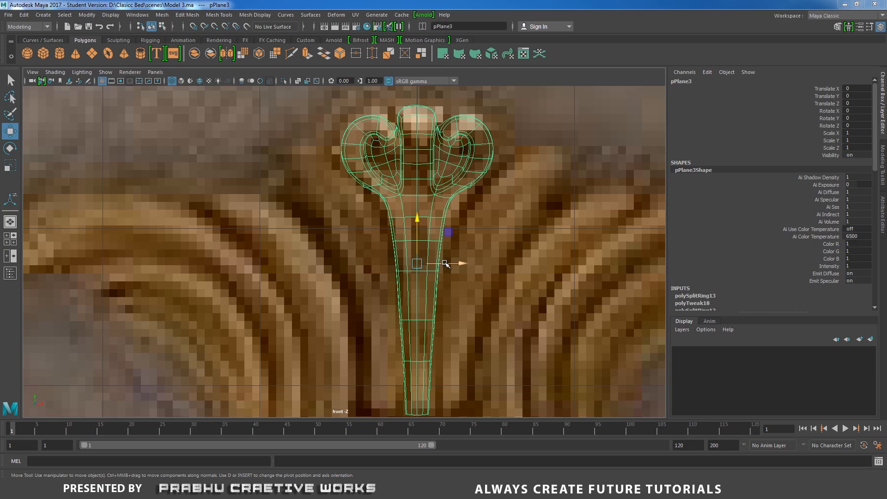
Reselect the ornament, turn off its smooth preview, and display it shaded in the perspective view.
click(460, 194)
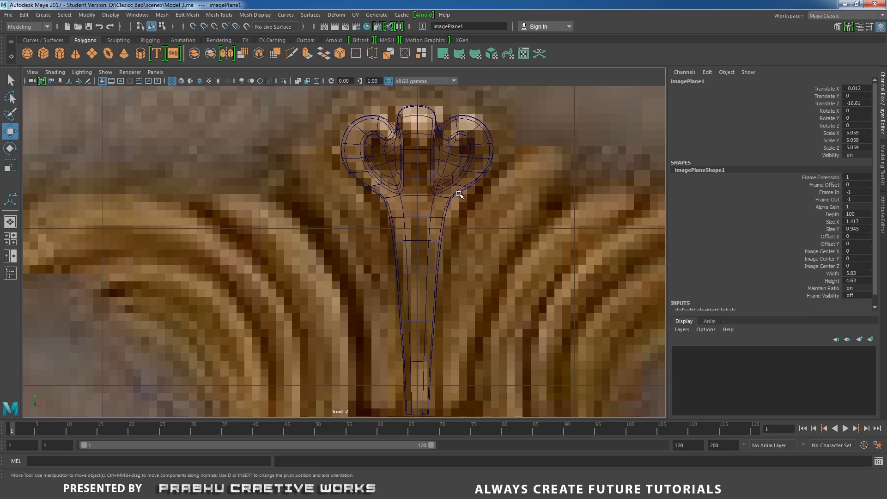
click(439, 174)
key(1)
key(space)
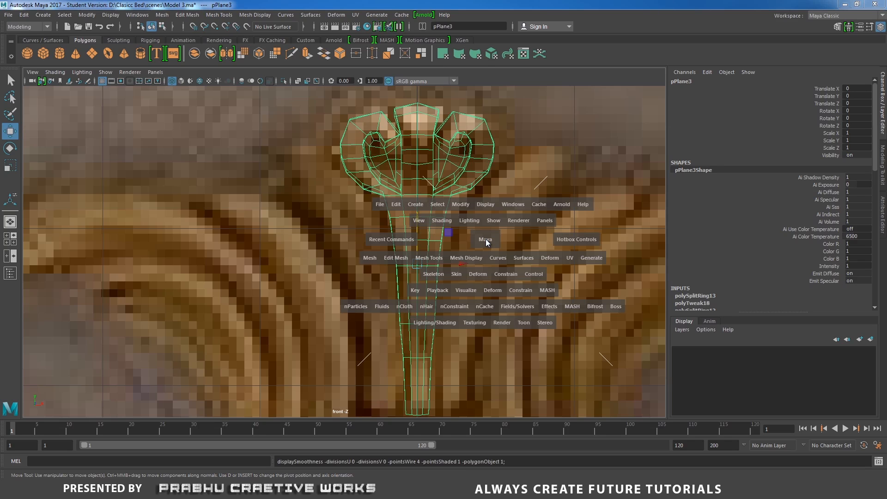
drag(486, 239, 453, 278)
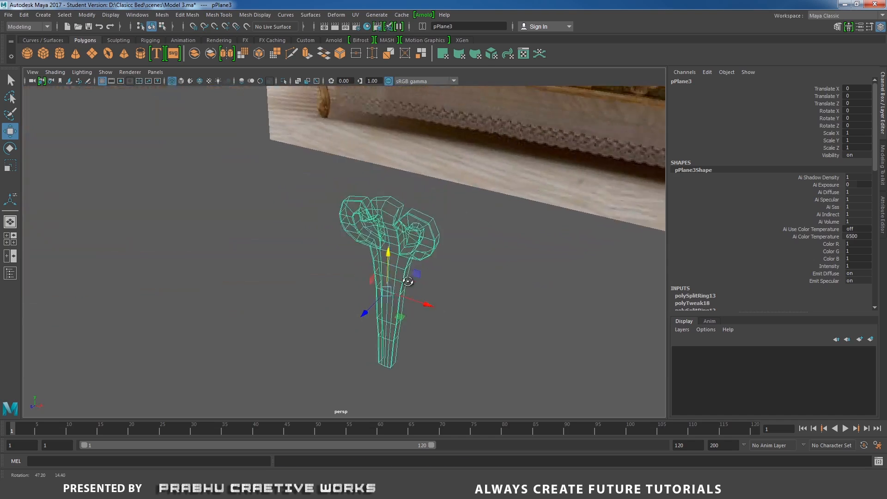
alt+right_drag(453, 278, 494, 312)
key(5)
alt+drag(458, 301, 486, 297)
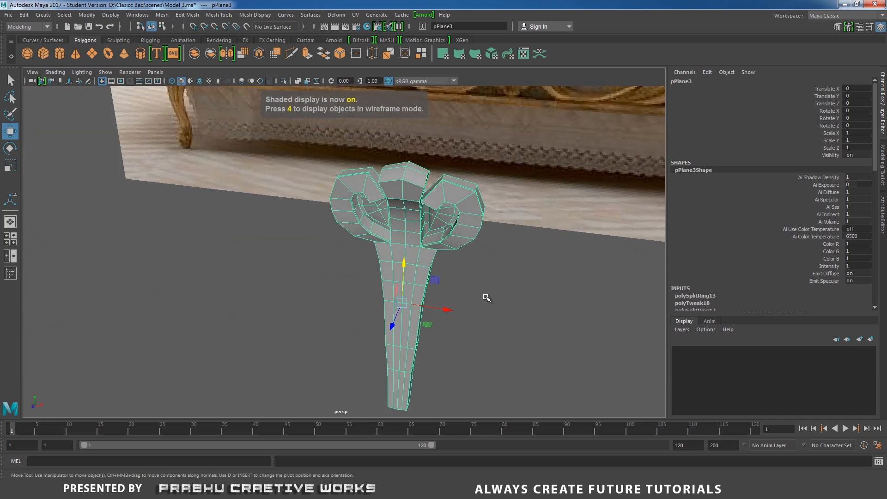
Insert an edge loop across the lower half of the ornament's stem, midway between two existing loops.
alt+middle_drag(487, 297, 476, 236)
alt+right_drag(527, 325, 572, 356)
alt+middle_drag(528, 327, 505, 289)
alt+right_drag(505, 289, 377, 281)
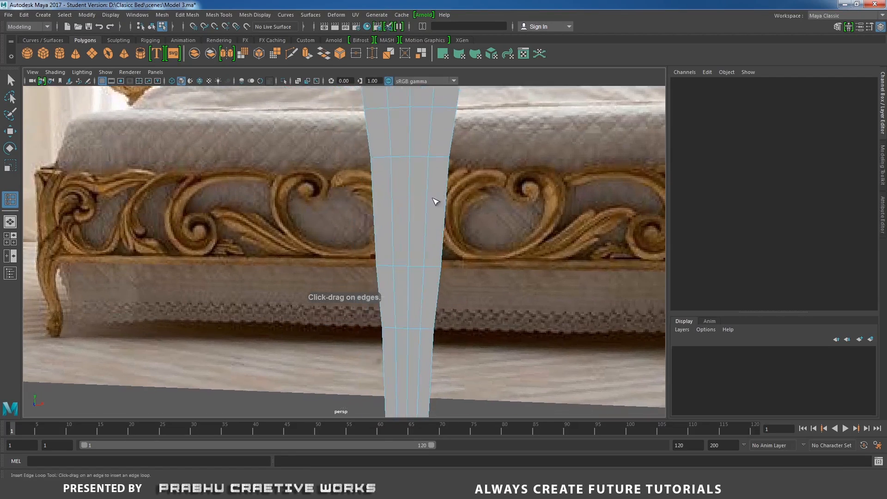
click(412, 296)
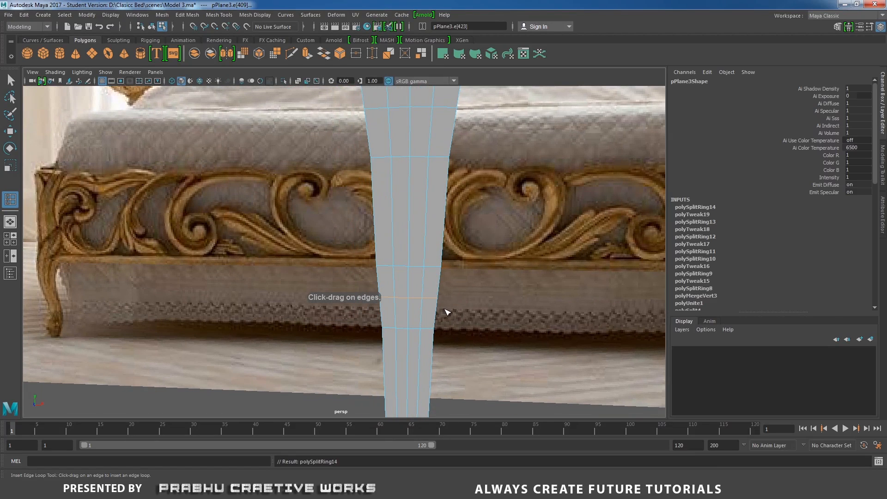
alt+right_drag(456, 309, 404, 223)
alt+middle_drag(404, 223, 418, 297)
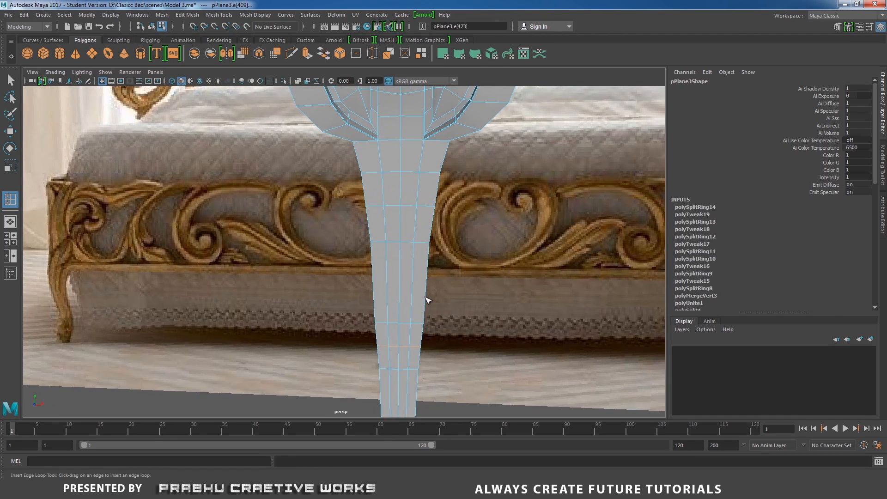
Select the loops above, at and below the newest one in turn, fine-tuning the stem's width in X.
key(w)
double_click(383, 323)
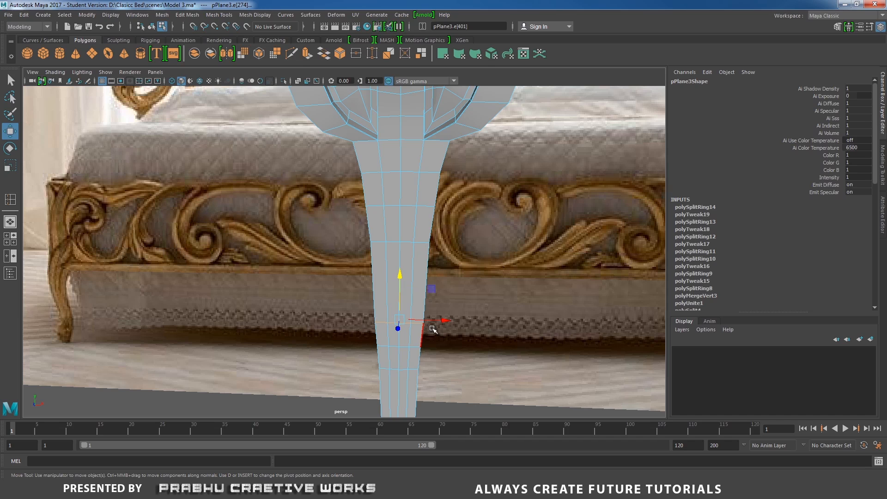
key(r)
drag(442, 321, 437, 344)
double_click(402, 346)
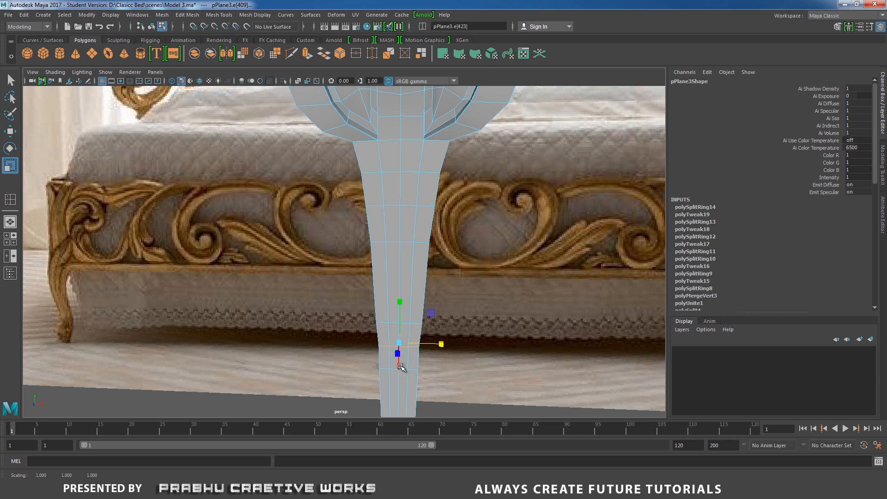
double_click(403, 369)
drag(440, 368, 437, 368)
Reselect the loop just above the newest one and readjust its width in X for a smoother taper.
scroll(470, 368, down, 2)
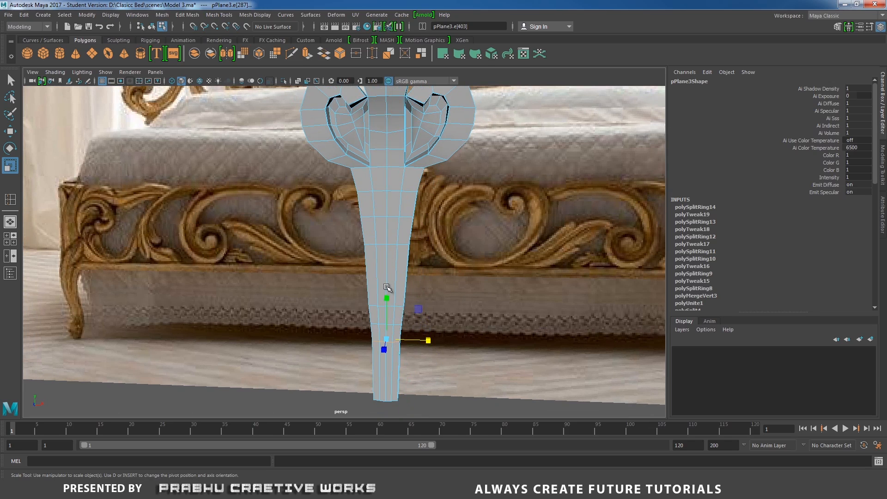
double_click(374, 307)
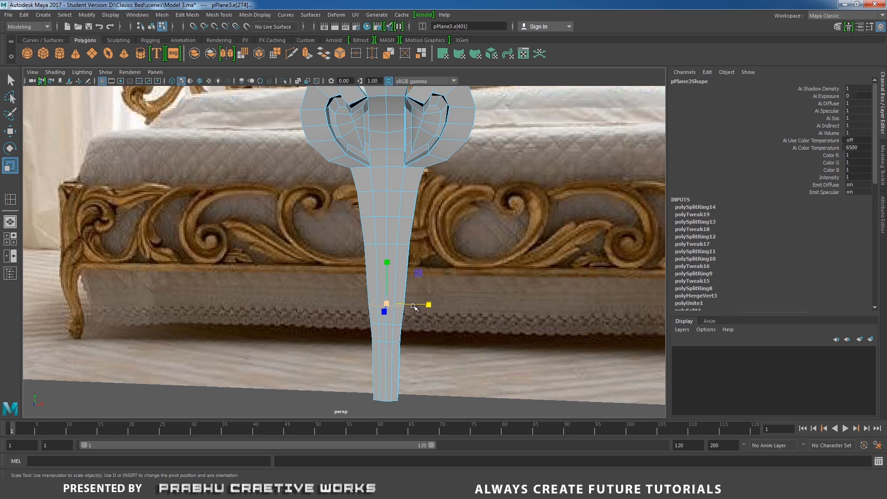
drag(427, 304, 427, 304)
scroll(427, 304, up, 2)
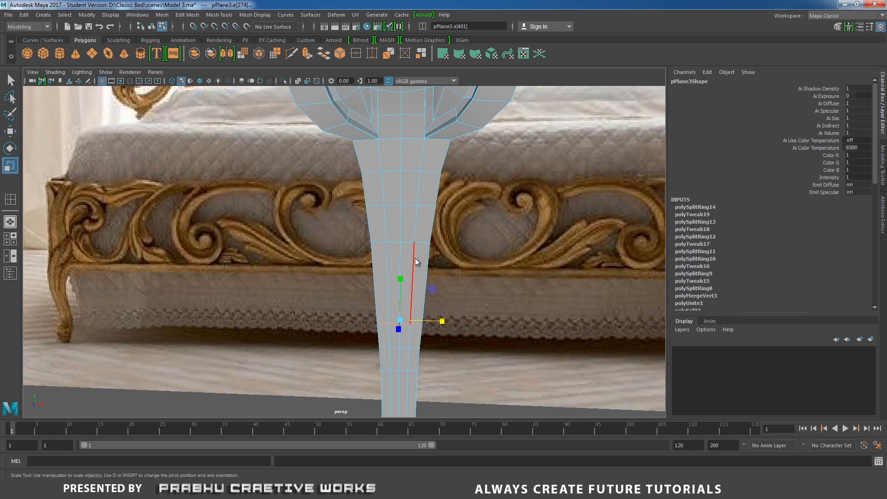
Insert one edge loop across the long middle section of the stem and another near its lower tip.
right_drag(410, 224, 456, 209)
shift+right_drag(407, 258, 396, 318)
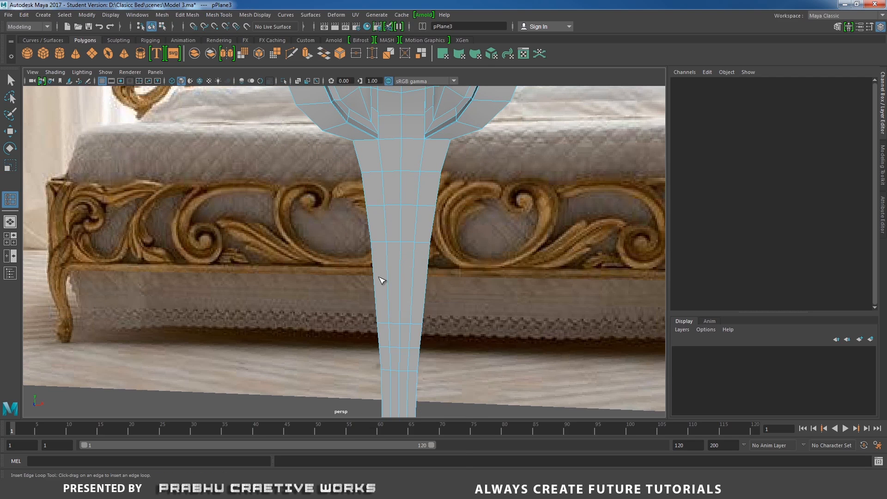
click(402, 281)
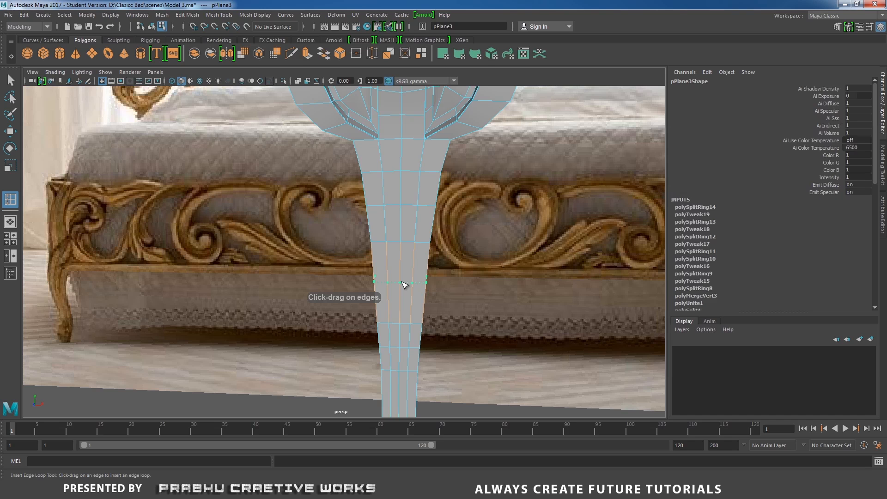
scroll(427, 268, down, 1)
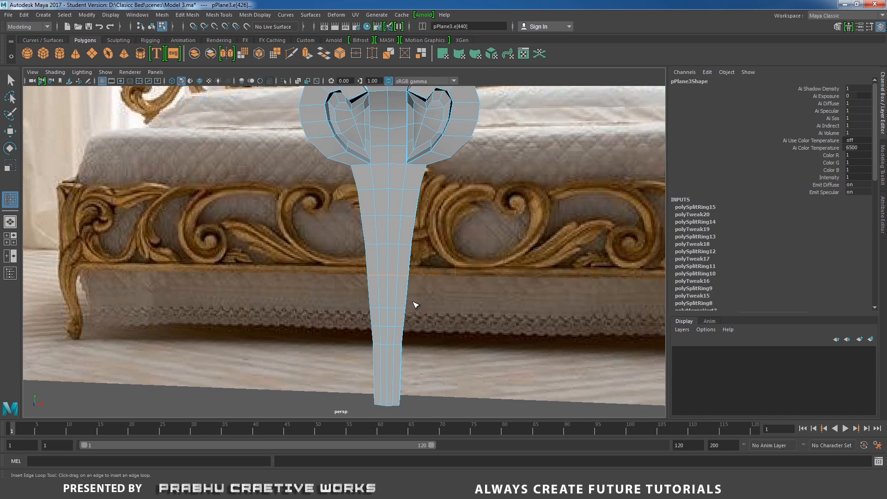
click(399, 370)
scroll(440, 301, up, 3)
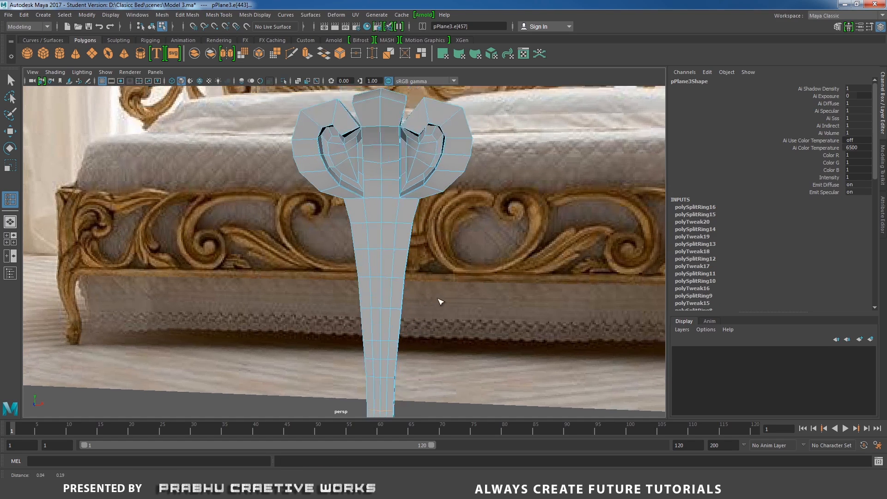
alt+middle_drag(427, 290, 427, 288)
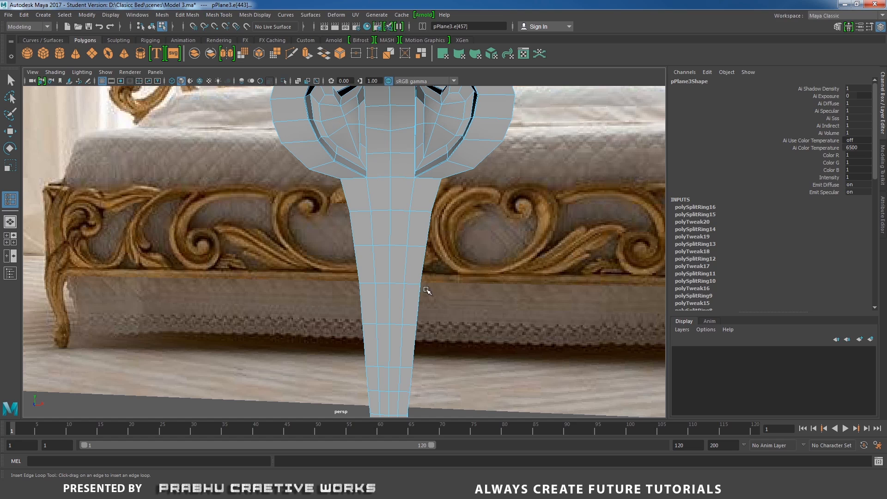
Select two pairs of central faces on the upper stem and one pair on the lower stem, and extrude them scaled inward as inset panels.
key(w)
right_drag(396, 226, 396, 249)
click(381, 261)
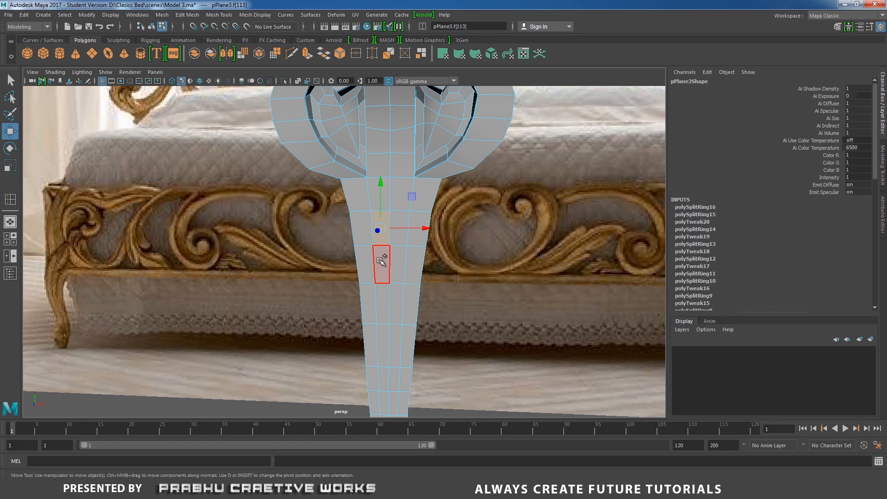
shift+click(381, 220)
scroll(445, 303, up, 2)
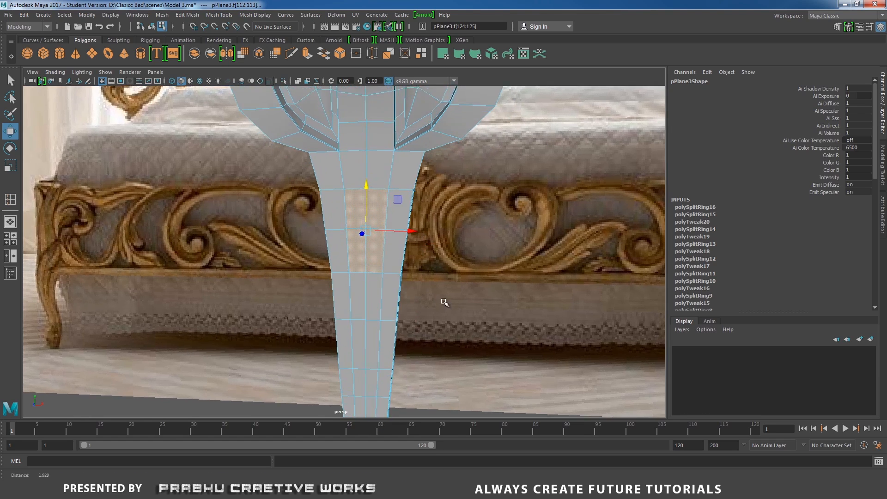
alt+middle_drag(444, 302, 446, 212)
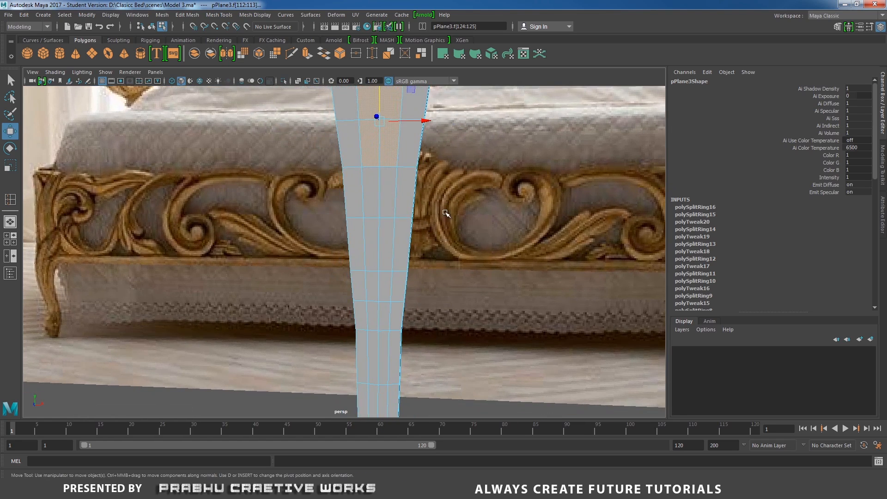
shift+click(378, 289)
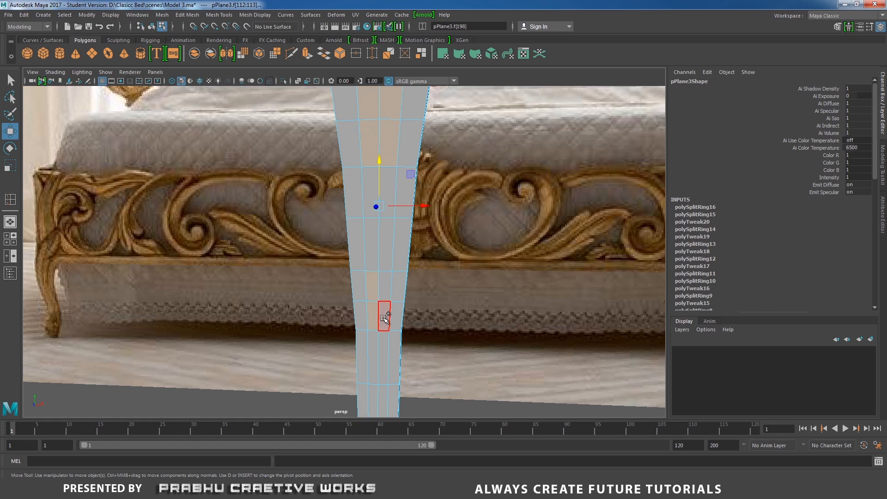
shift+click(384, 318)
alt+middle_drag(390, 297, 340, 336)
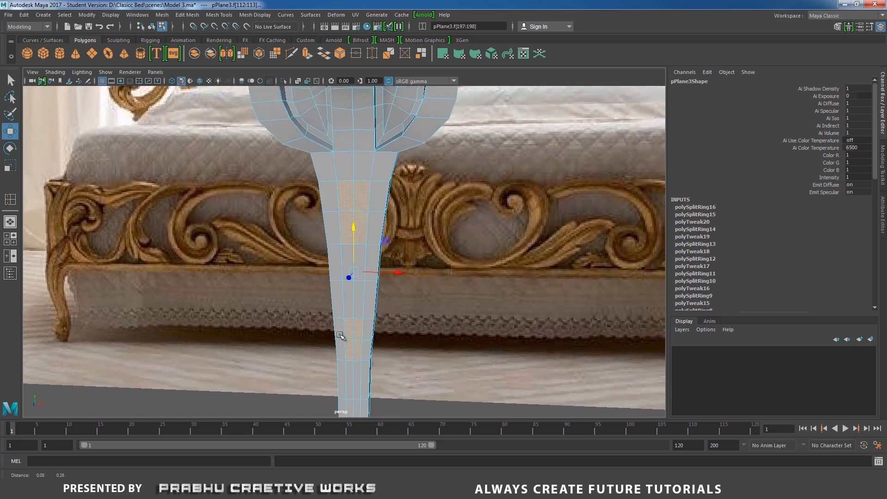
shift+right_drag(447, 245, 445, 270)
alt+drag(443, 268, 414, 300)
alt+right_drag(444, 295, 427, 240)
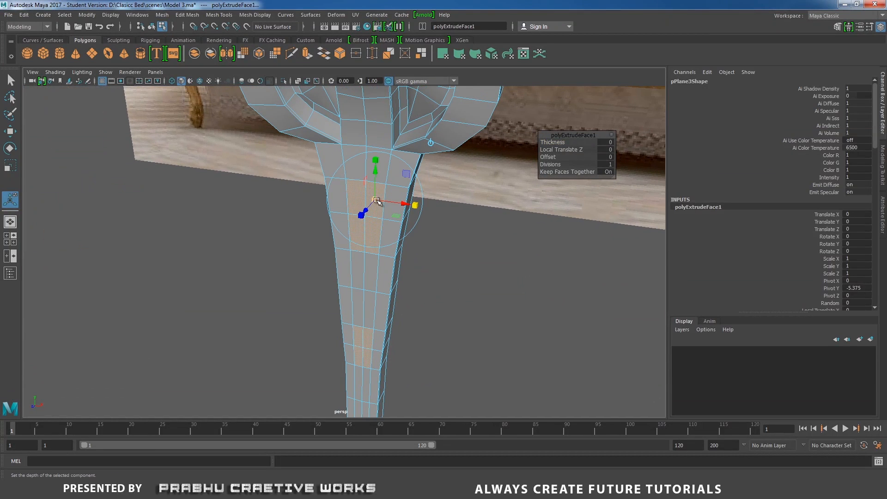
mouse_move(378, 202)
mouse_down()
mouse_move(368, 204)
mouse_move(409, 206)
mouse_move(390, 208)
mouse_up()
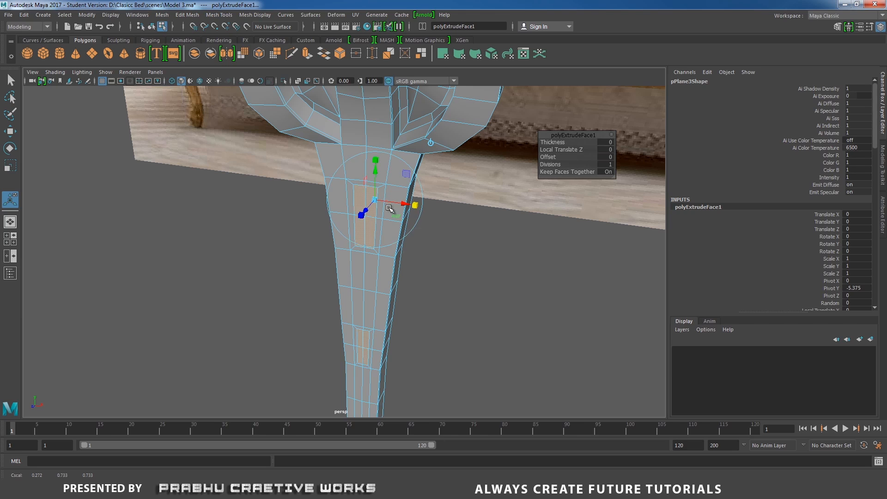
Extrude the inset faces twice into the stem to form recessed grooves, with local Z translations of -0.007 and -0.022.
alt+right_drag(432, 226, 467, 246)
alt+drag(467, 245, 434, 186)
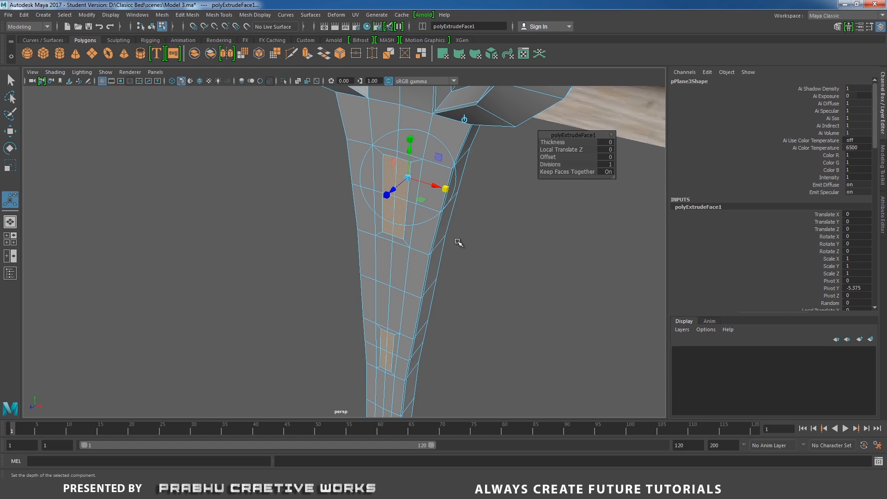
key(ctrl+e)
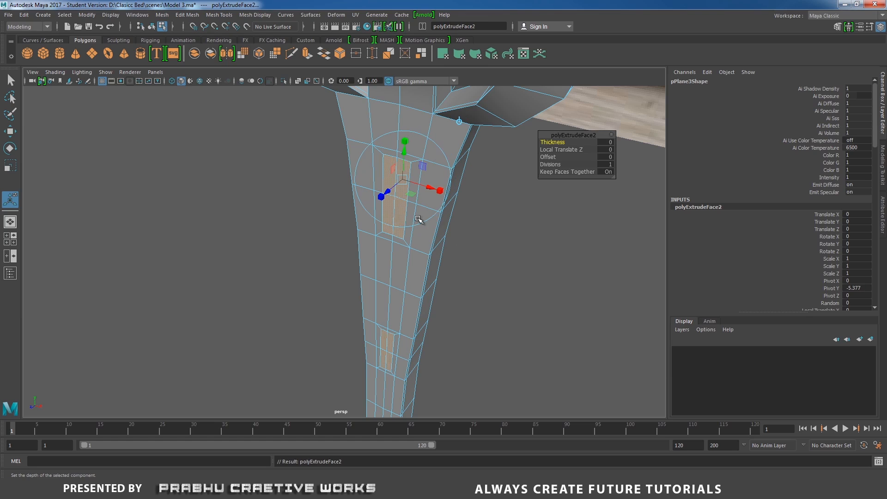
drag(391, 192, 394, 194)
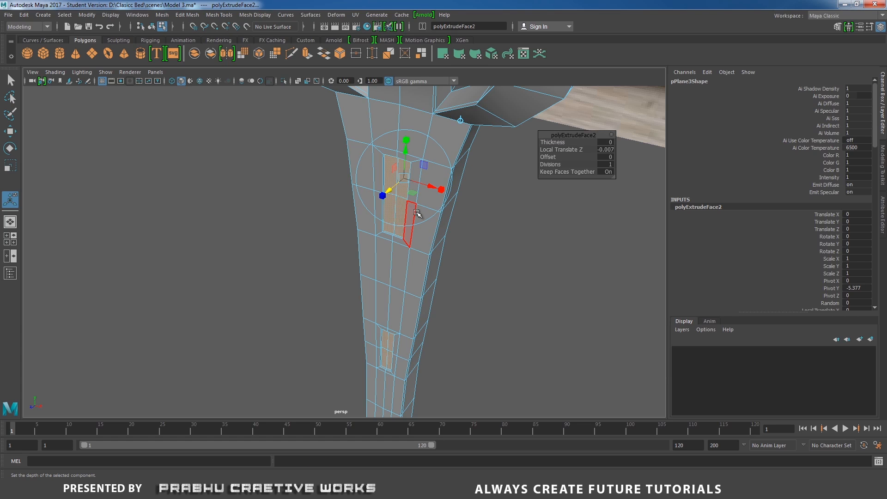
key(ctrl+e)
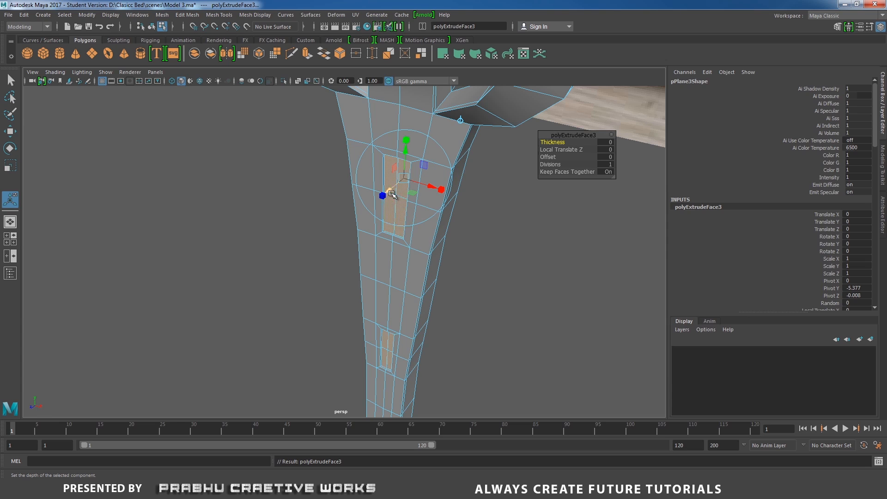
drag(394, 189, 396, 191)
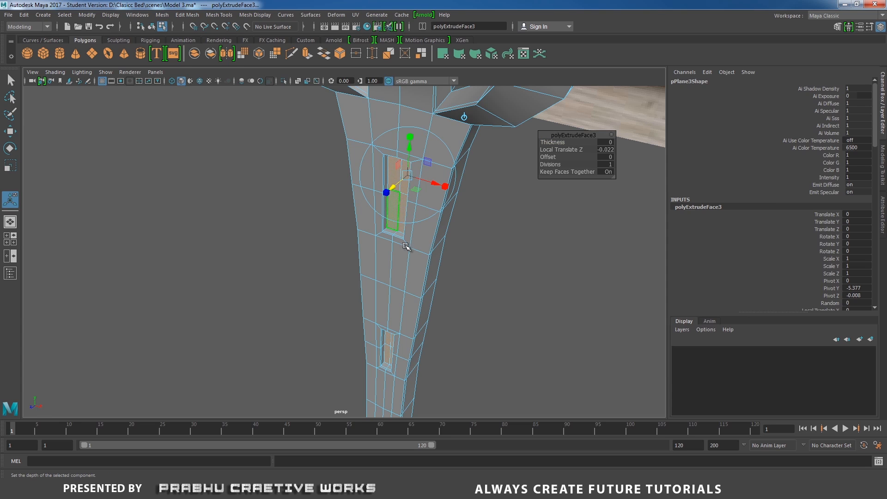
Return the ornament to object mode, turn on its smooth preview and compare it with the reference carving.
right_drag(412, 223, 448, 223)
right_drag(430, 224, 412, 282)
key(3)
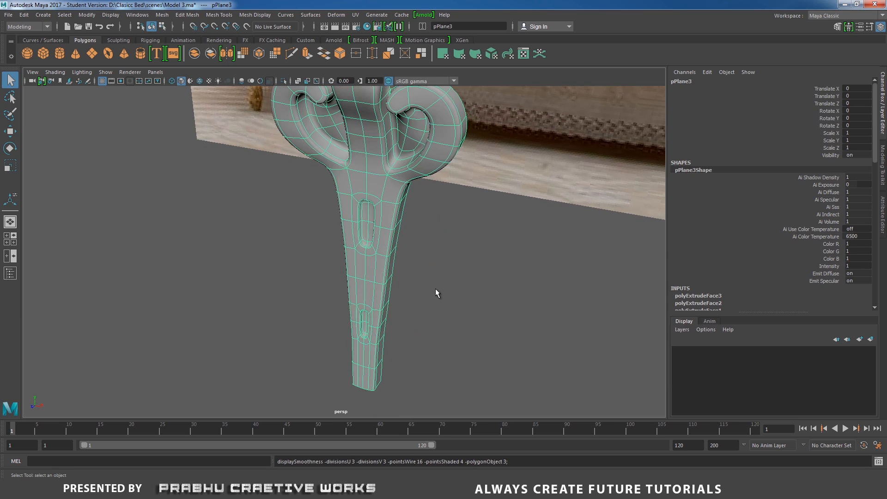
click(467, 295)
alt+right_drag(467, 296, 318, 260)
alt+drag(314, 269, 352, 244)
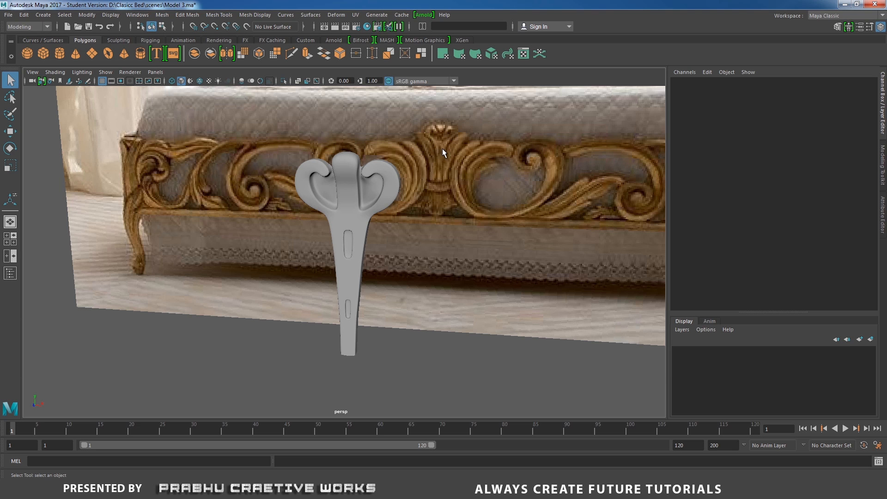
In the front wireframe view, select the vertices of the stem's upper groove and narrow them in X.
click(350, 256)
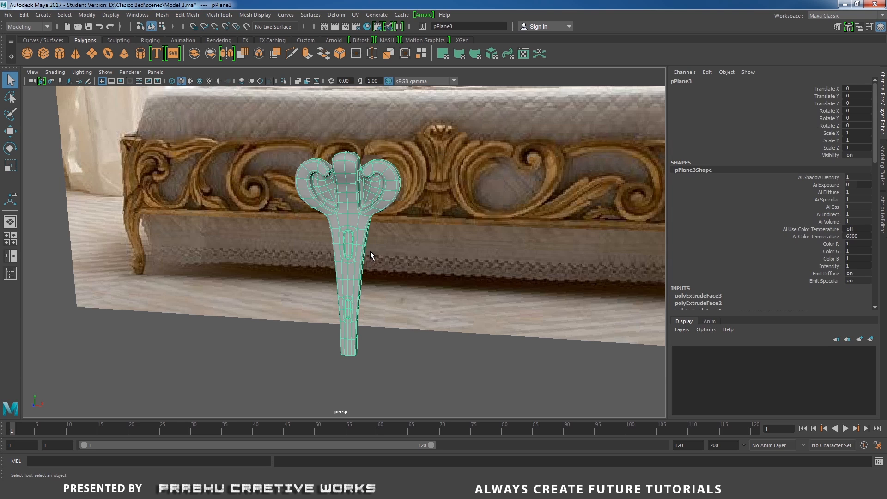
key(space)
drag(375, 251, 375, 277)
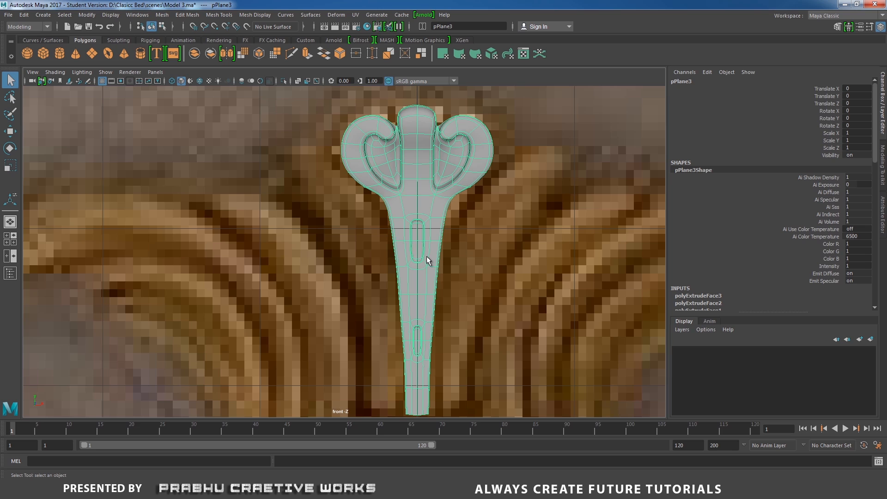
key(4)
right_drag(429, 223, 390, 223)
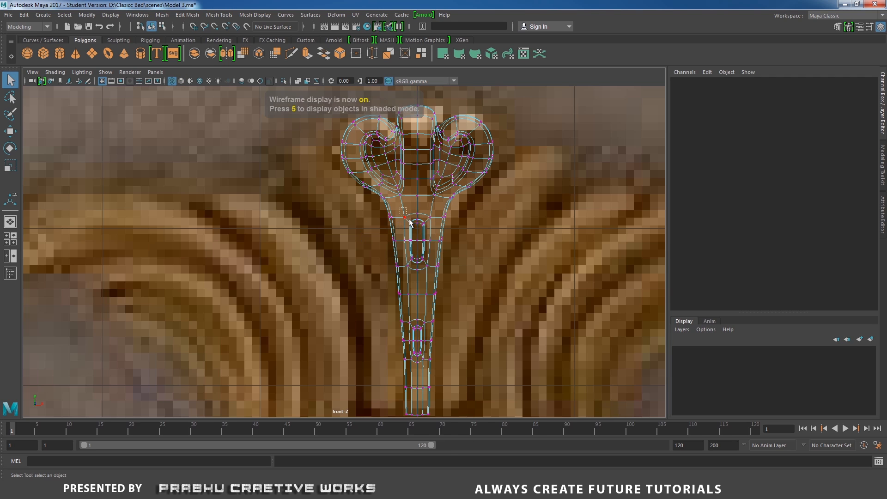
drag(399, 207, 431, 274)
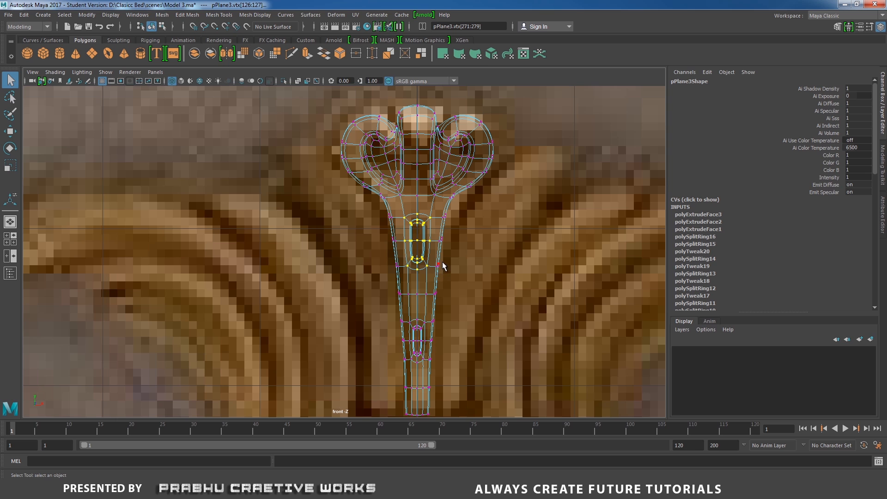
key(r)
drag(458, 241, 442, 240)
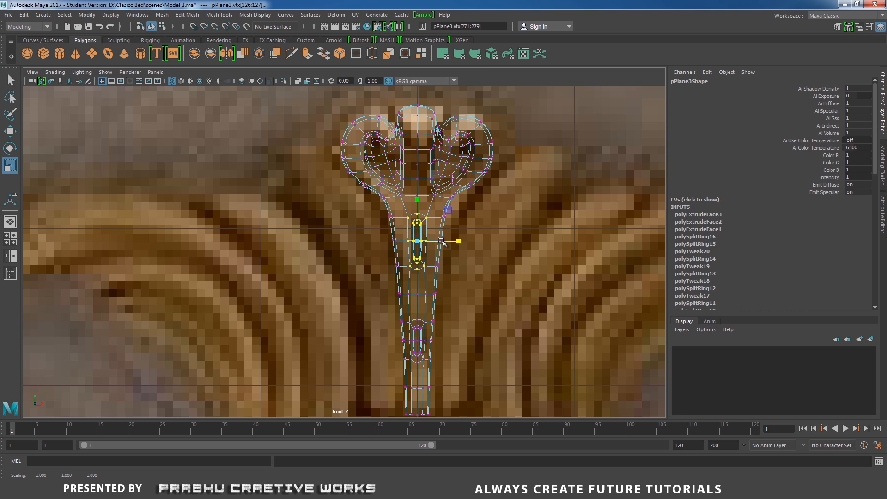
Narrow the vertices around the stem's lower groove in X and return to object mode.
alt+middle_drag(449, 365, 445, 271)
alt+right_drag(446, 271, 480, 273)
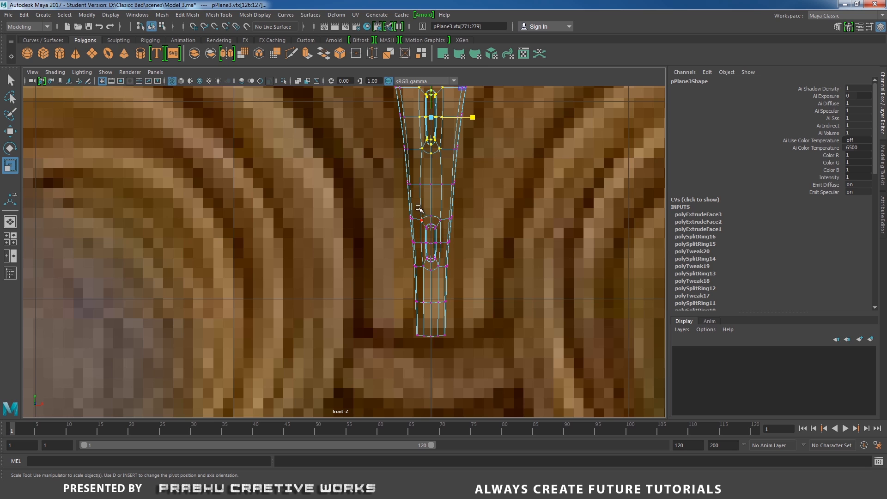
drag(418, 209, 442, 279)
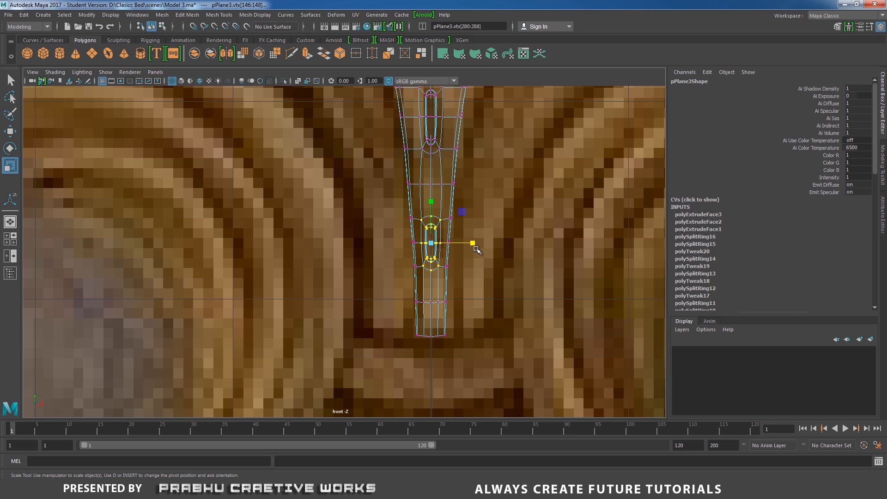
drag(473, 243, 459, 243)
alt+middle_drag(469, 211, 460, 271)
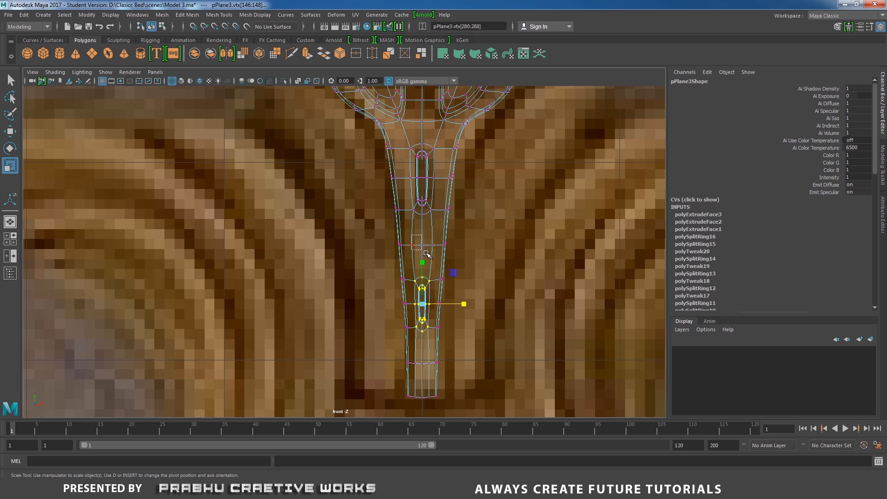
drag(424, 252, 459, 244)
right_drag(451, 167, 510, 134)
click(501, 170)
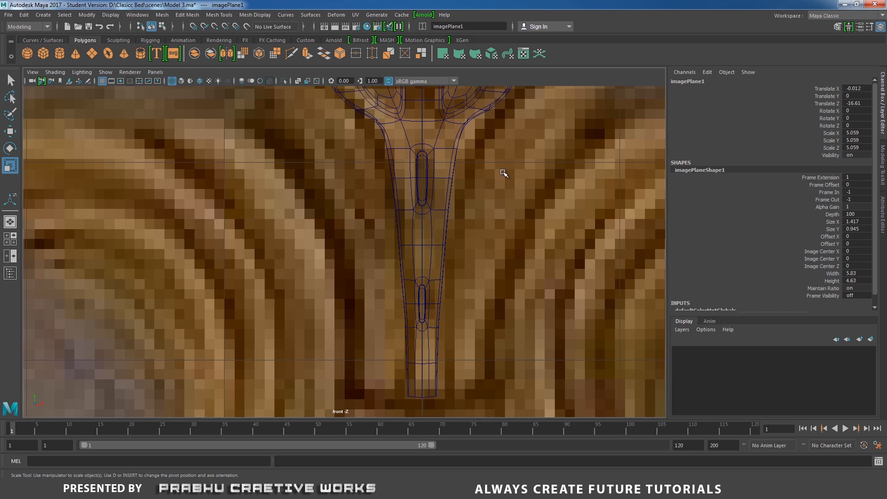
Examine the shaded ornament in perspective and compare it with the surrounding carving in the front view.
alt+middle_drag(503, 185, 487, 214)
key(space)
drag(485, 240, 493, 220)
mouse_move(490, 222)
alt+mouse_down()
mouse_move(477, 242)
mouse_move(485, 276)
mouse_move(471, 275)
mouse_move(507, 276)
mouse_move(481, 257)
mouse_move(401, 283)
alt+mouse_up()
key(5)
click(371, 250)
key(space)
alt+right_drag(442, 272, 338, 230)
alt+right_drag(455, 270, 522, 290)
alt+middle_drag(340, 241, 339, 253)
alt+right_drag(339, 255, 353, 263)
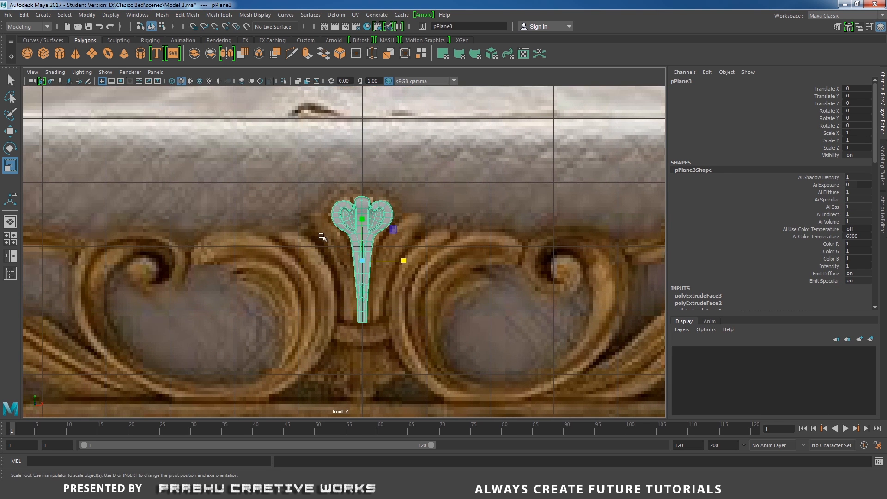
Create a polygon plane and lower it to just above the ornament, at Translate Y -4.054.
click(324, 253)
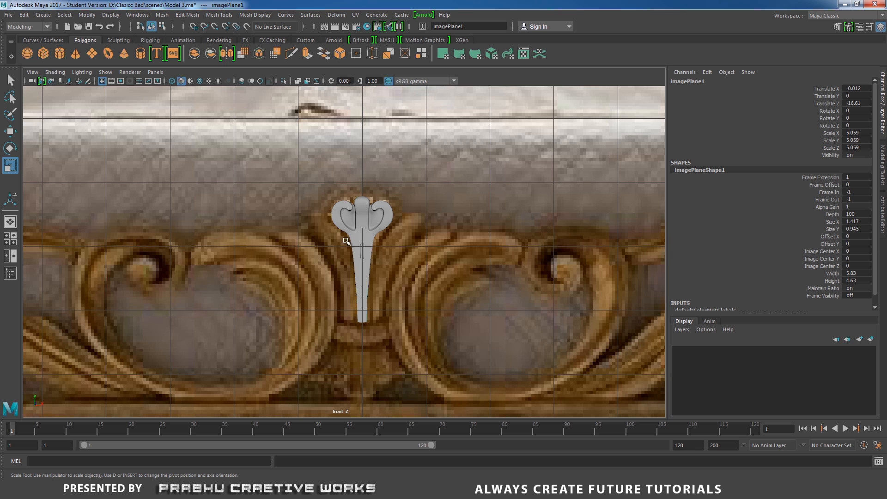
click(92, 53)
scroll(460, 260, down, 5)
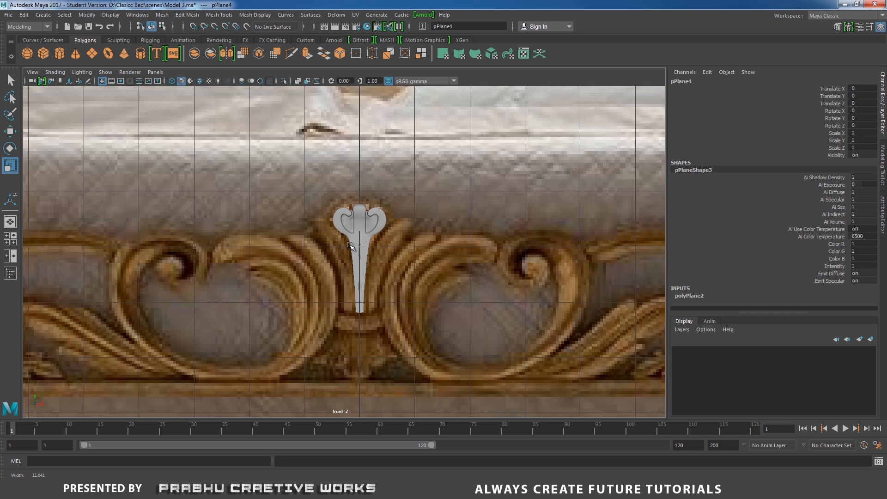
key(w)
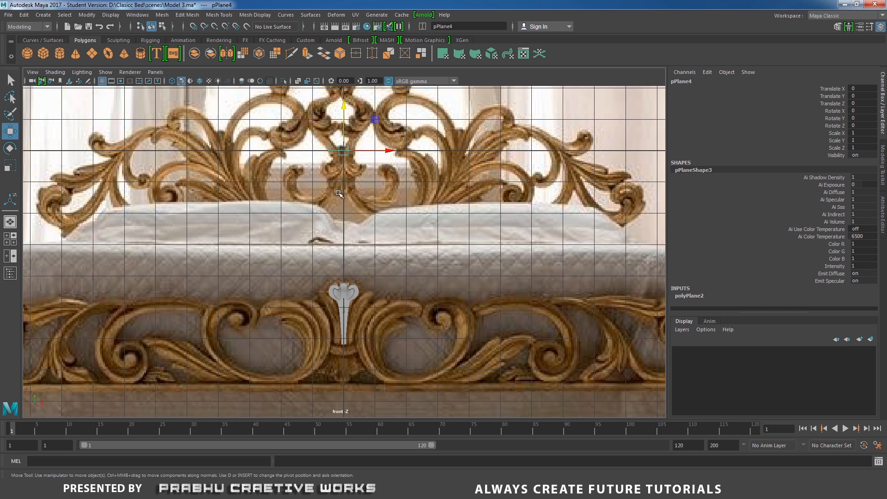
drag(344, 119, 342, 217)
Display the scene in wireframe and set the new plane's X rotation to 90 so it faces the front view.
scroll(455, 315, up, 3)
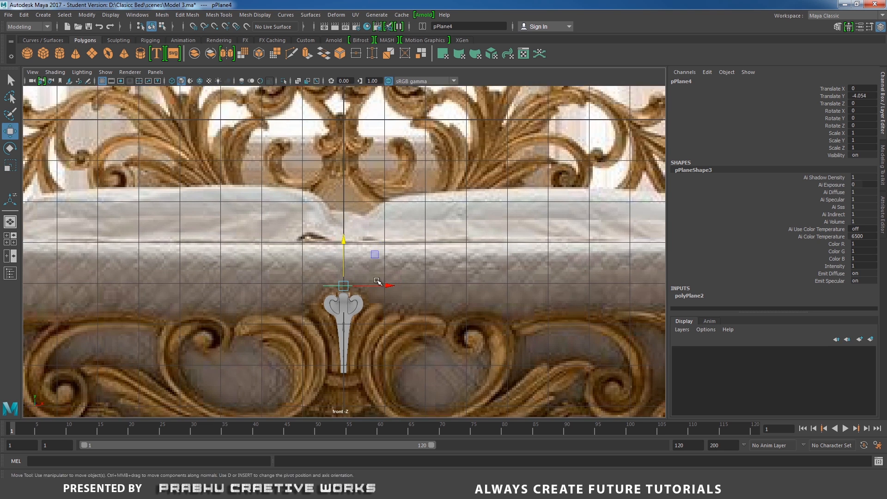
scroll(456, 316, up, 2)
key(4)
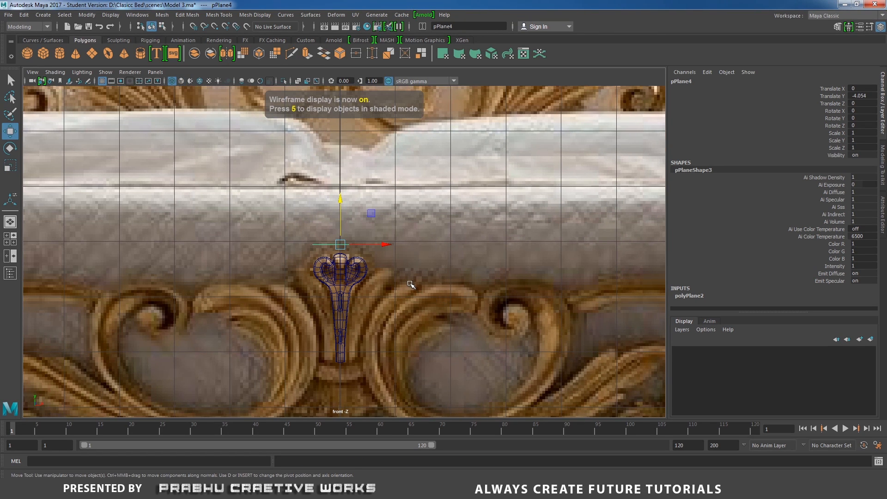
scroll(479, 303, up, 2)
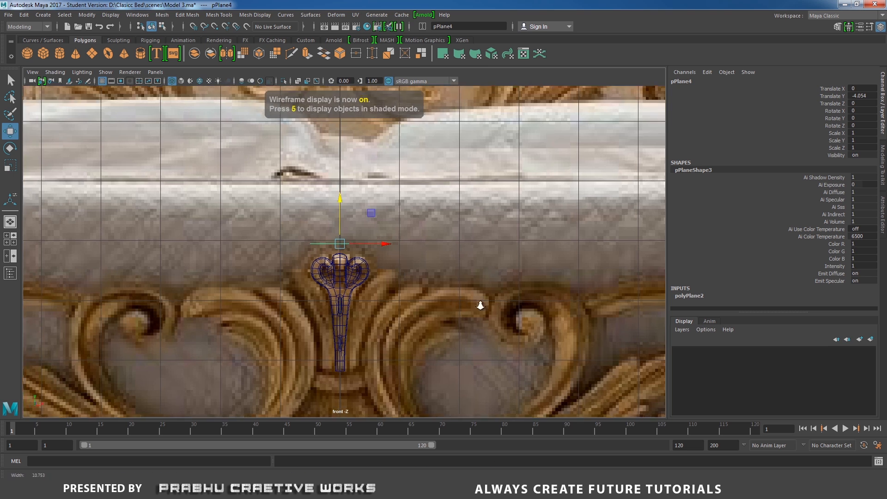
key(e)
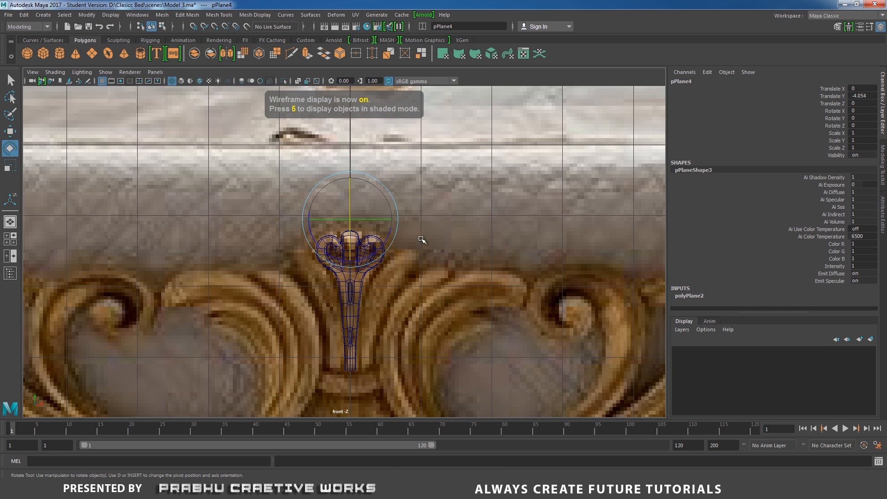
middle_drag(428, 211, 460, 233)
click(859, 110)
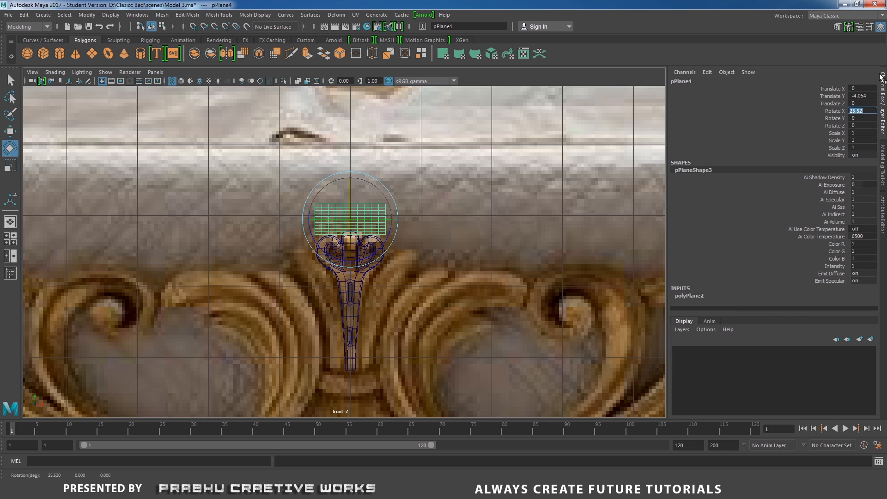
text(90)
key(Return)
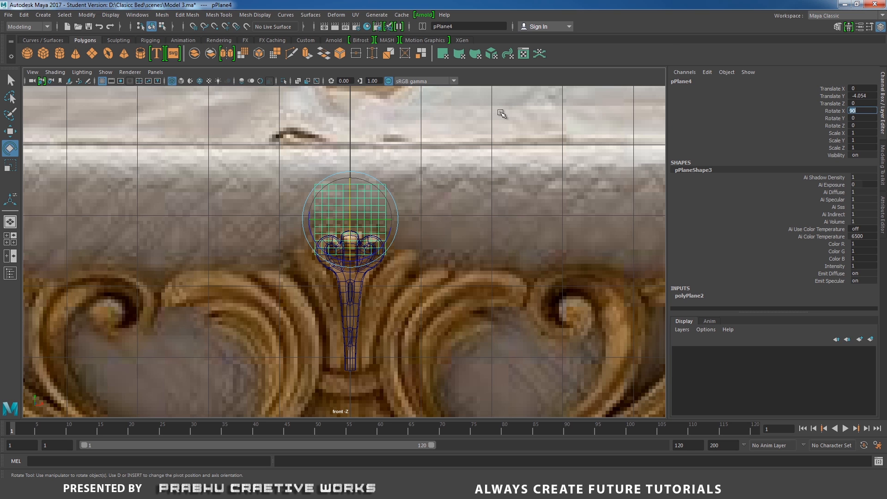
Move the plane over the carved leaf beside the stem, at Translate X -0.392 and Translate Y -5.096.
scroll(445, 232, up, 1)
key(w)
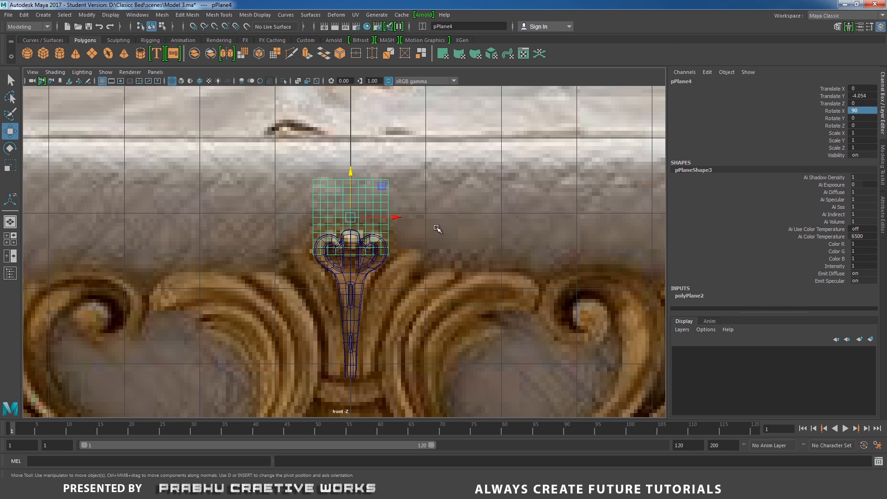
drag(352, 219, 321, 296)
Open the plane's width and height subdivisions for editing together.
click(690, 296)
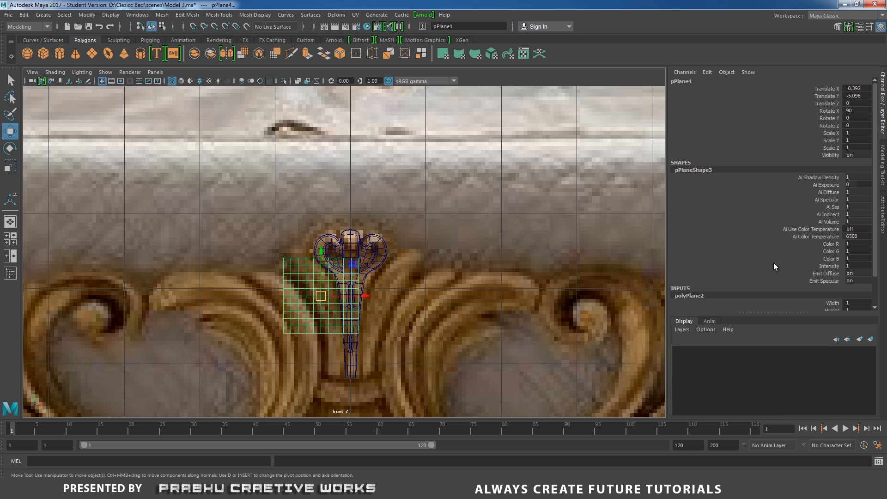
scroll(786, 259, down, 2)
drag(861, 287, 861, 296)
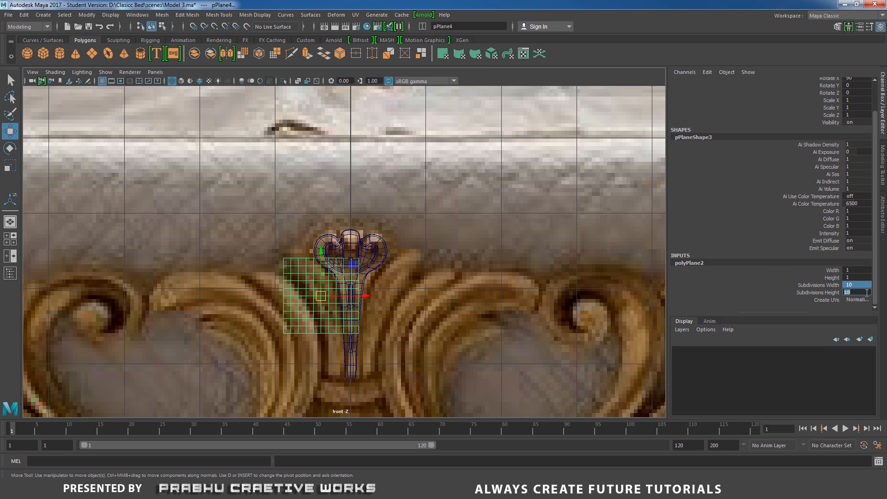
Set the new polygon plane's width and height subdivisions to 1.
text(1)
key(Return)
click(620, 284)
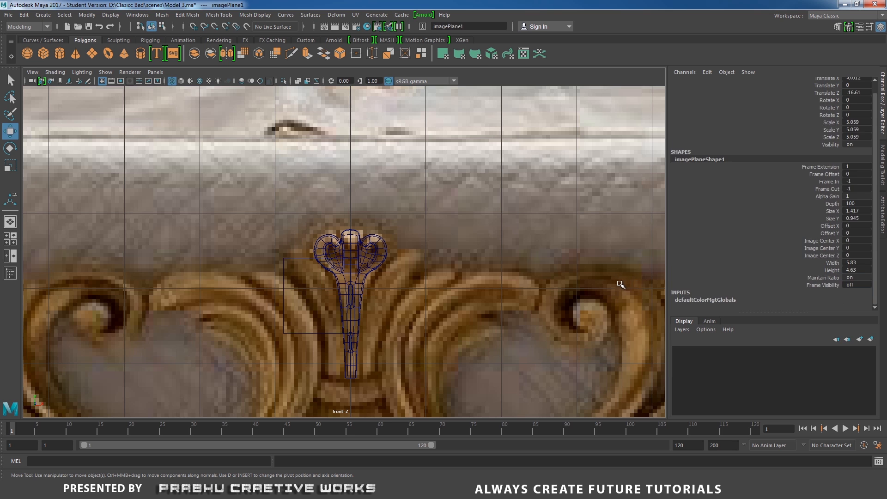
In vertex mode, move the plane's two upper vertices onto the tip of the carved leaf beside the central ornament.
click(314, 257)
scroll(286, 231, up, 3)
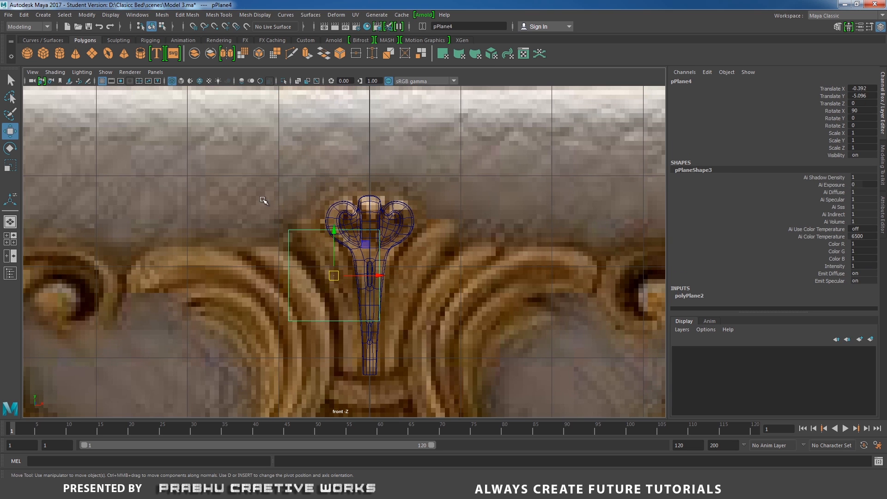
right_click(255, 189)
click(237, 186)
right_click(299, 236)
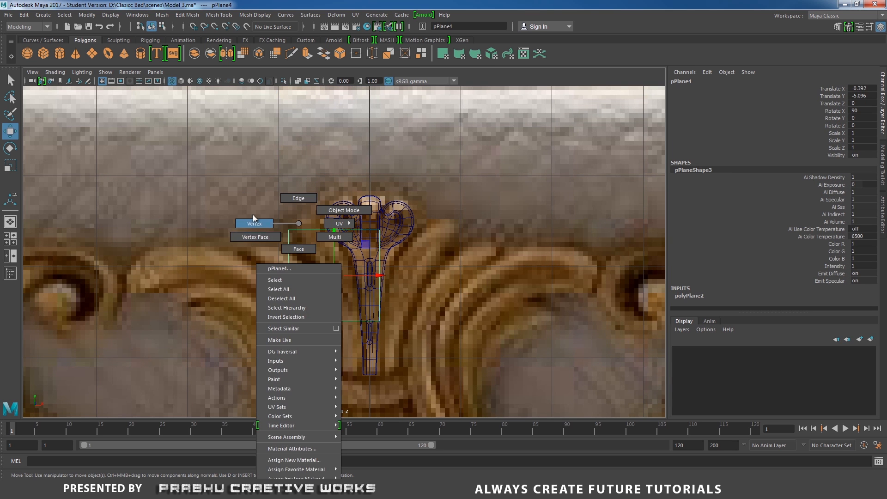
click(254, 215)
click(288, 230)
mouse_move(289, 234)
mouse_down()
mouse_move(289, 252)
mouse_move(396, 253)
mouse_move(291, 234)
mouse_move(277, 240)
mouse_move(287, 240)
mouse_up()
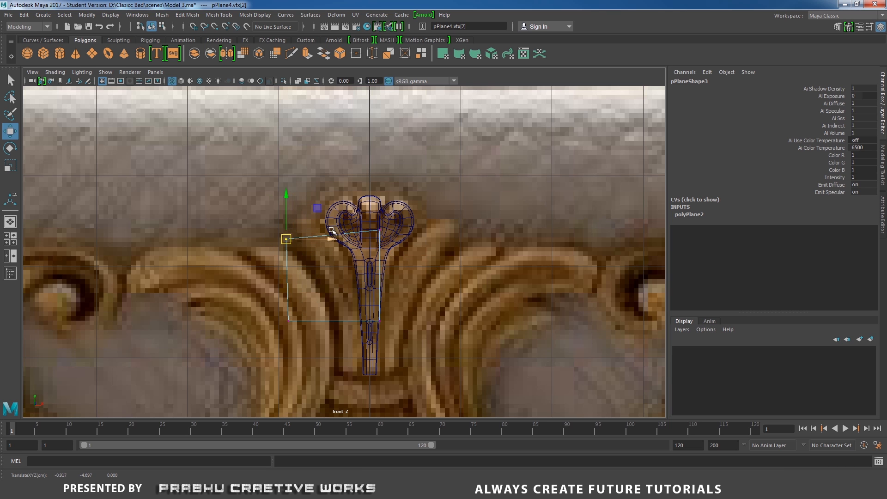
click(379, 229)
drag(379, 230, 320, 217)
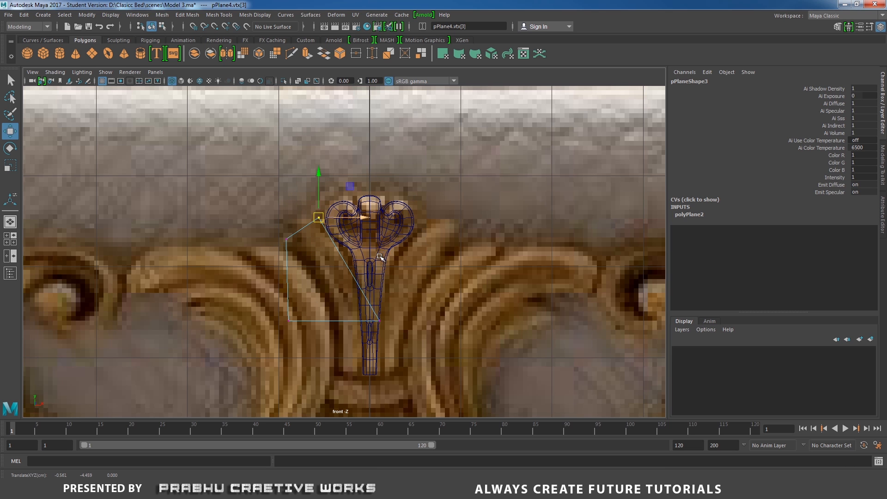
scroll(461, 288, down, 5)
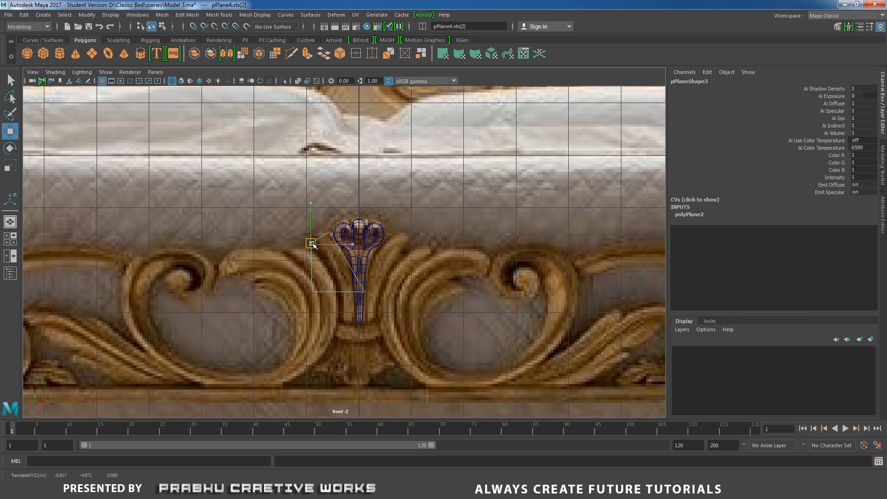
drag(332, 235, 328, 234)
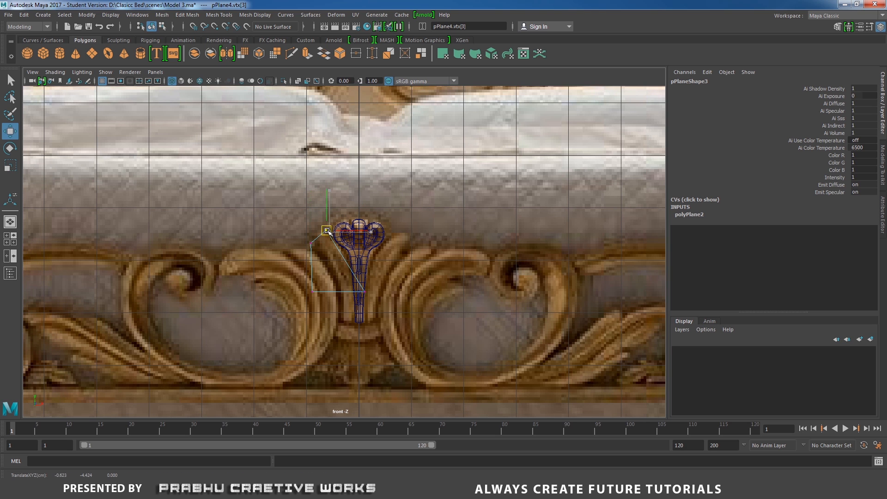
Move the plane's two lower vertices down to the base of the carved leaf, beside the ornament's stem.
drag(301, 281, 341, 325)
drag(359, 283, 375, 304)
drag(365, 291, 356, 321)
Insert an edge loop across the middle of the plane and move it toward the stem to follow the leaf's curve.
alt+right_drag(409, 347, 440, 338)
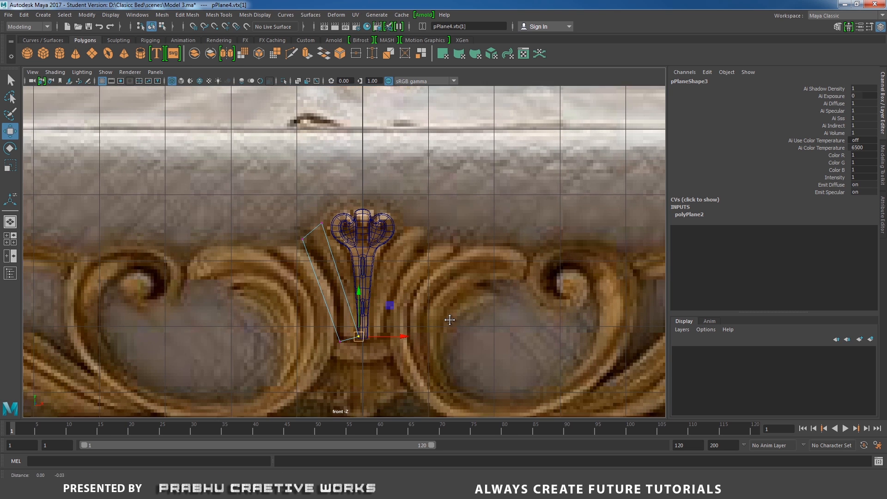
alt+middle_drag(450, 319, 461, 301)
alt+right_drag(462, 317, 477, 331)
right_drag(352, 264, 353, 199)
click(347, 251)
shift+right_drag(356, 273, 356, 329)
click(335, 278)
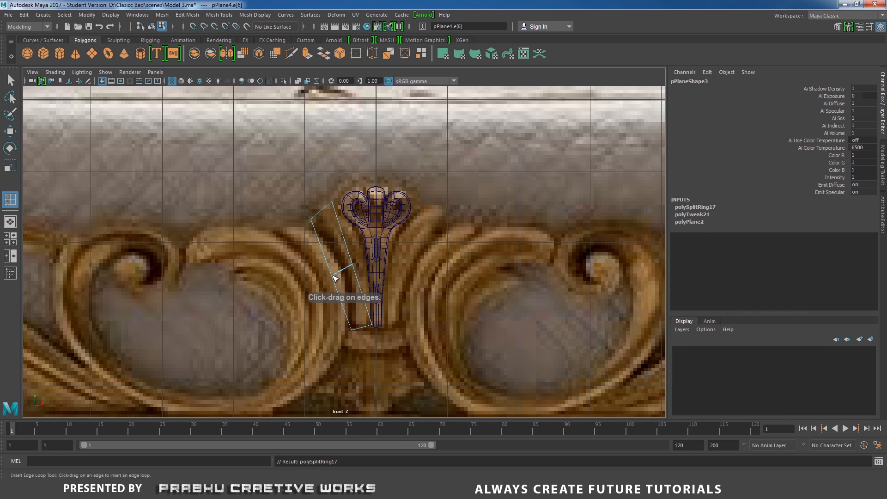
key(w)
drag(345, 270, 360, 257)
Turn off the plane's smooth preview and reposition the middle cross edge to match the leaf's bend.
scroll(407, 290, up, 2)
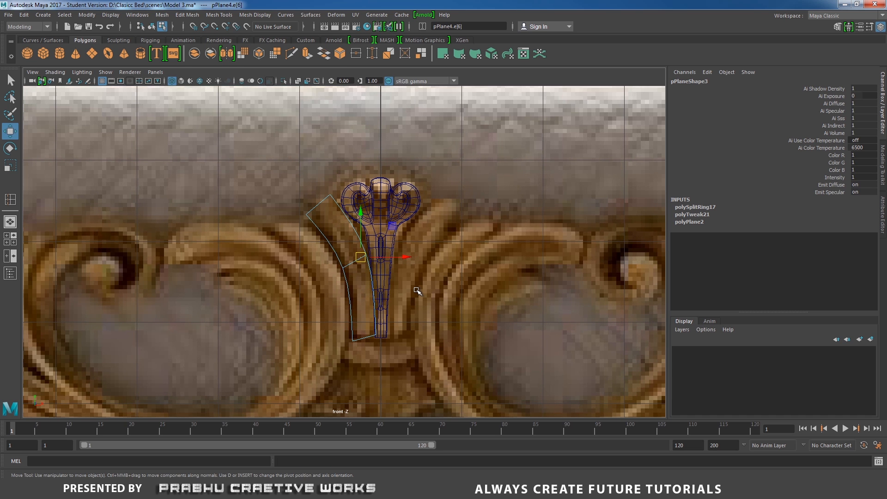
key(1)
alt+middle_drag(384, 250, 409, 241)
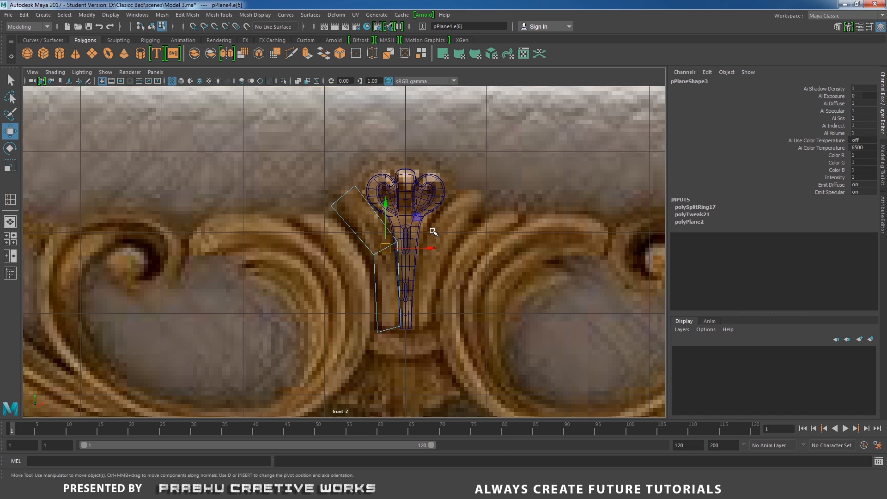
scroll(434, 234, up, 2)
drag(394, 248, 389, 248)
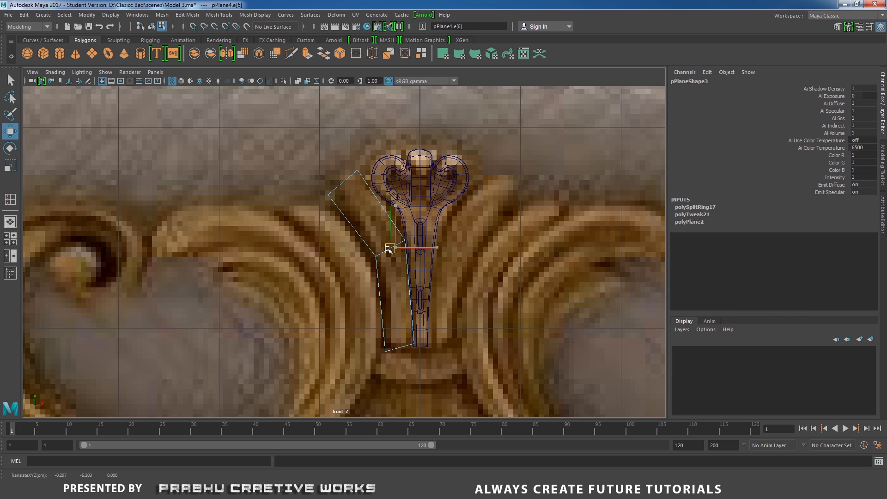
Insert an edge loop across the plane's lower section and adjust its vertices and the two base vertices to the leaf outline.
key(y)
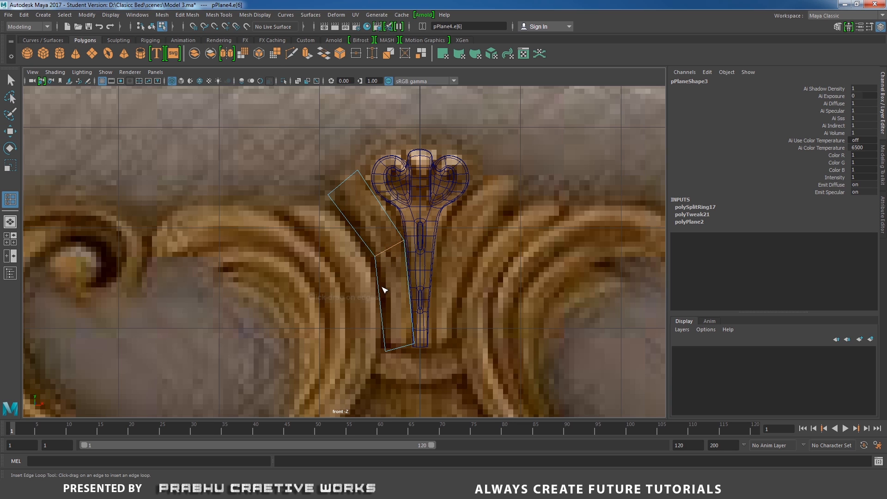
click(381, 307)
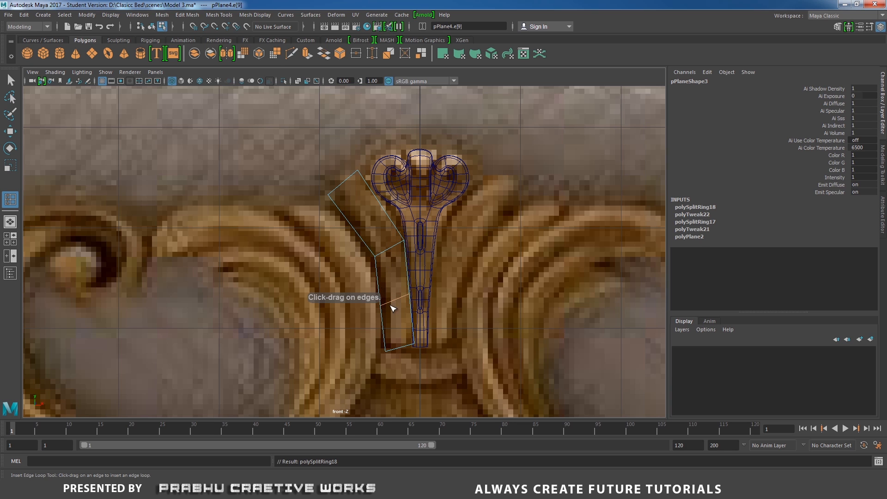
key(w)
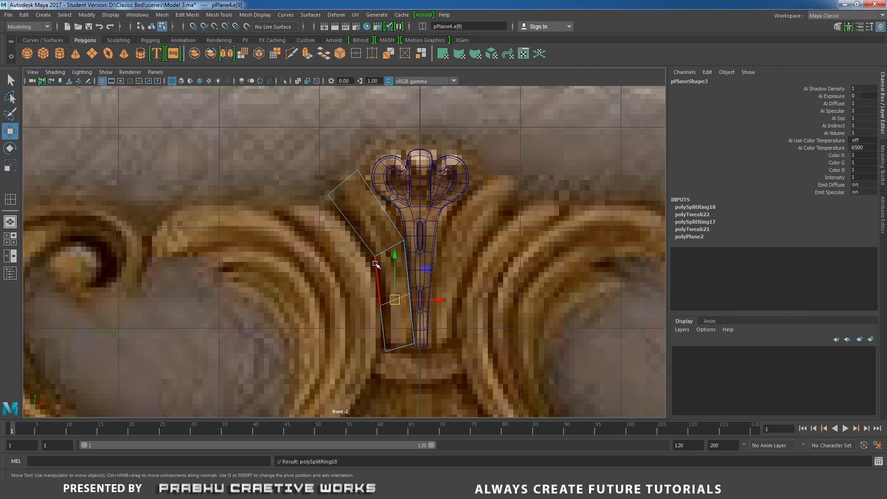
right_drag(373, 223, 317, 215)
click(384, 305)
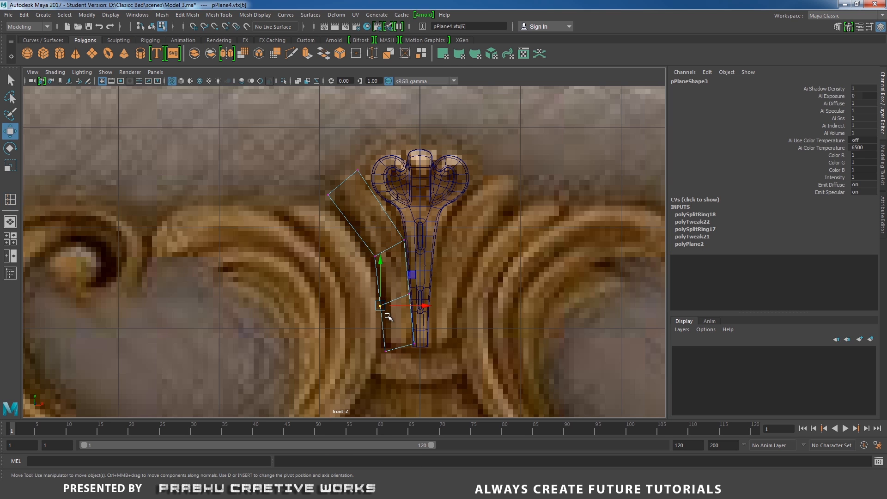
click(408, 294)
click(412, 345)
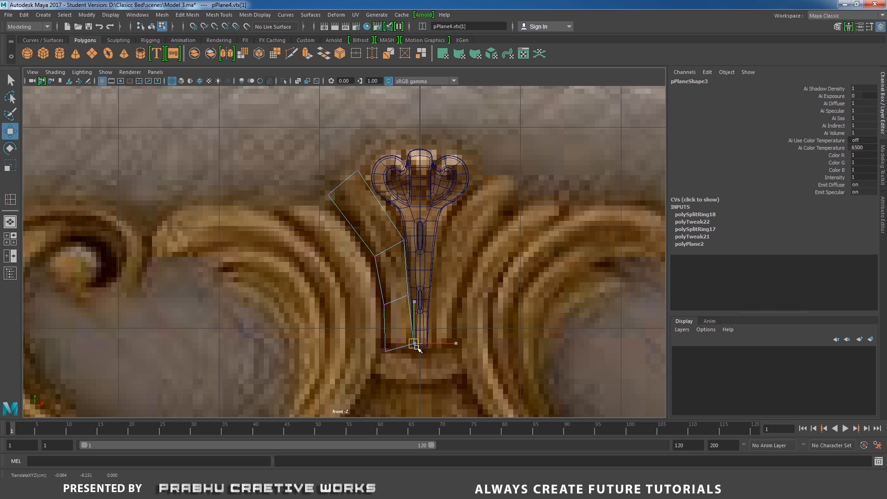
click(384, 348)
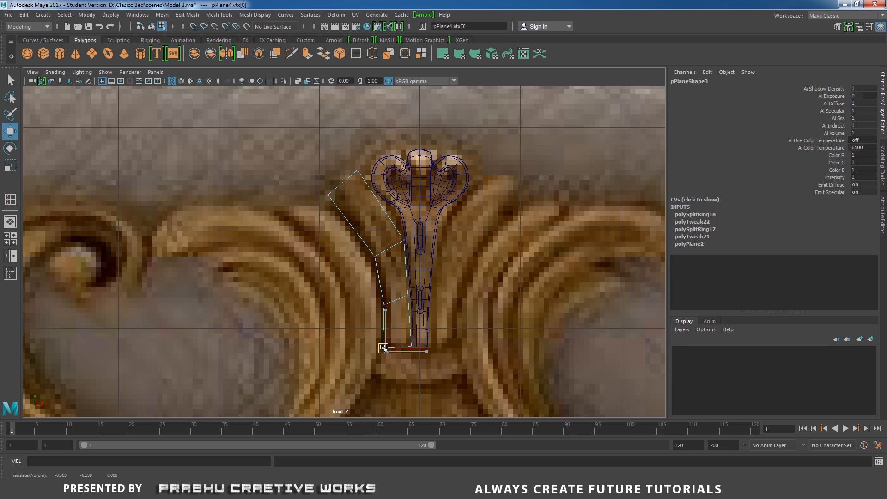
drag(383, 348, 384, 350)
Insert an edge loop across the plane's upper section and move it toward the ornament to follow the curve.
right_drag(357, 231, 356, 199)
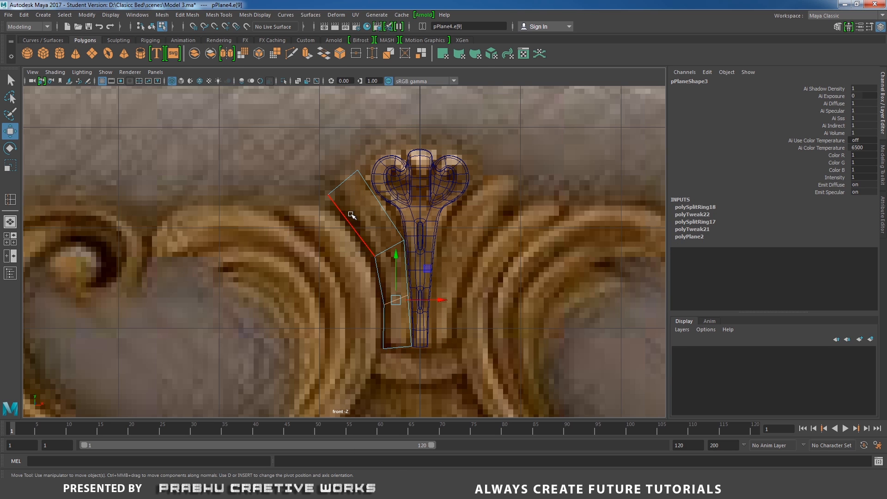
click(351, 225)
shift+right_click(360, 248)
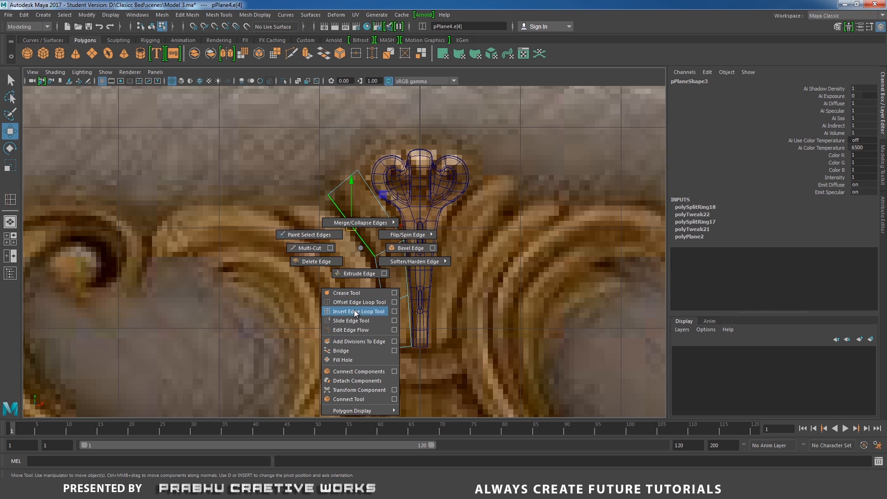
click(354, 311)
click(355, 228)
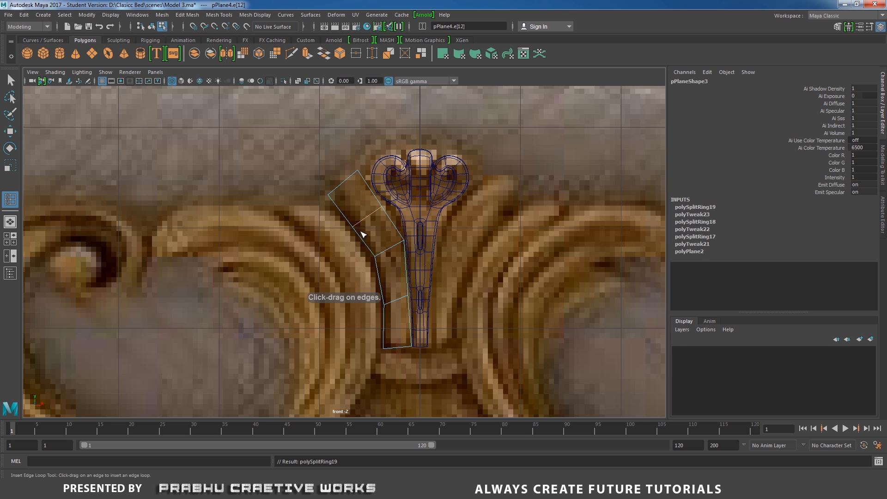
key(w)
mouse_move(367, 217)
mouse_down()
mouse_move(376, 207)
mouse_move(383, 220)
mouse_up()
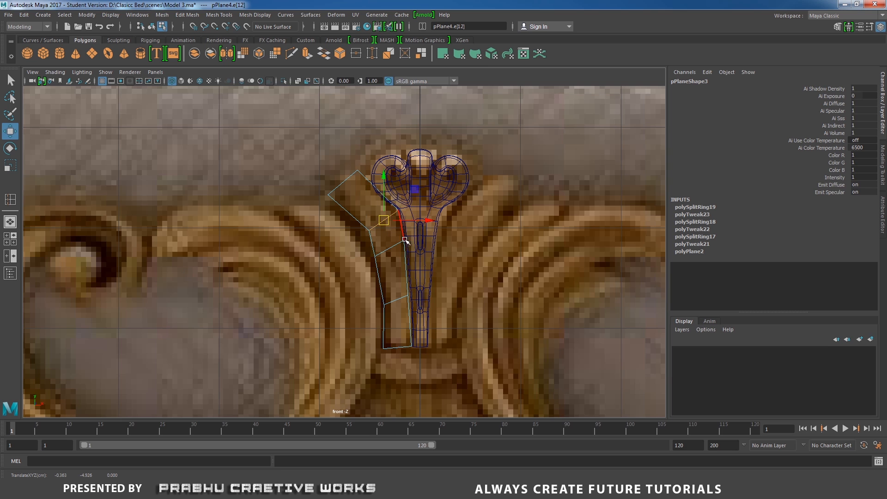
Move the outer vertex of the upper section's new edge loop outward onto the leaf's edge.
scroll(397, 274, up, 4)
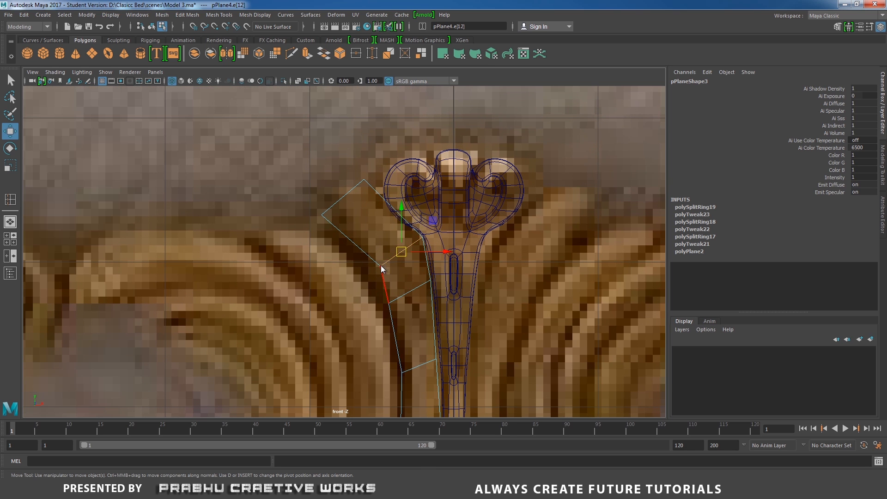
right_drag(382, 268, 340, 225)
click(377, 267)
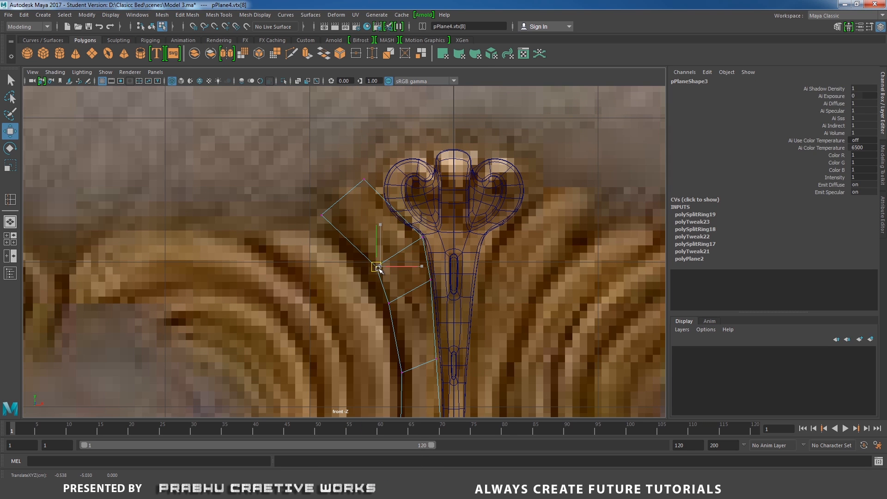
drag(378, 268, 374, 268)
Insert an edge loop across the plane's topmost section and adjust its outer vertex to the leaf's edge.
right_click(341, 232)
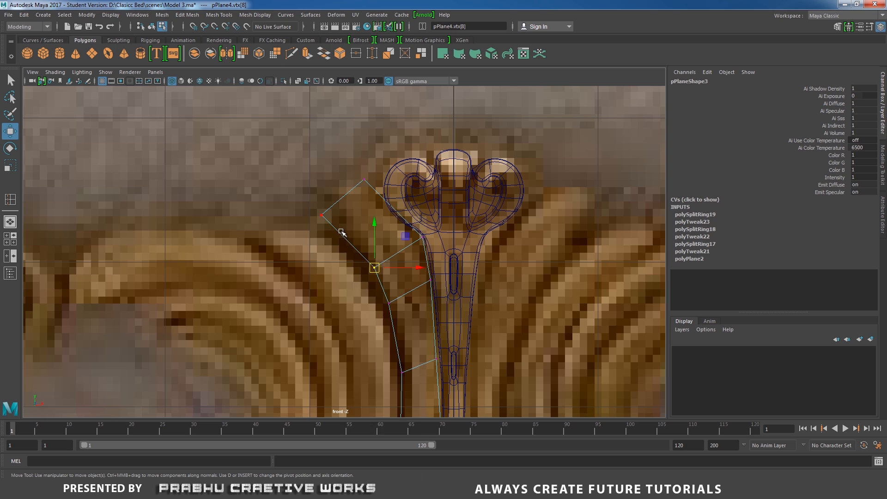
right_drag(341, 232, 340, 200)
click(343, 235)
shift+right_drag(344, 262, 343, 287)
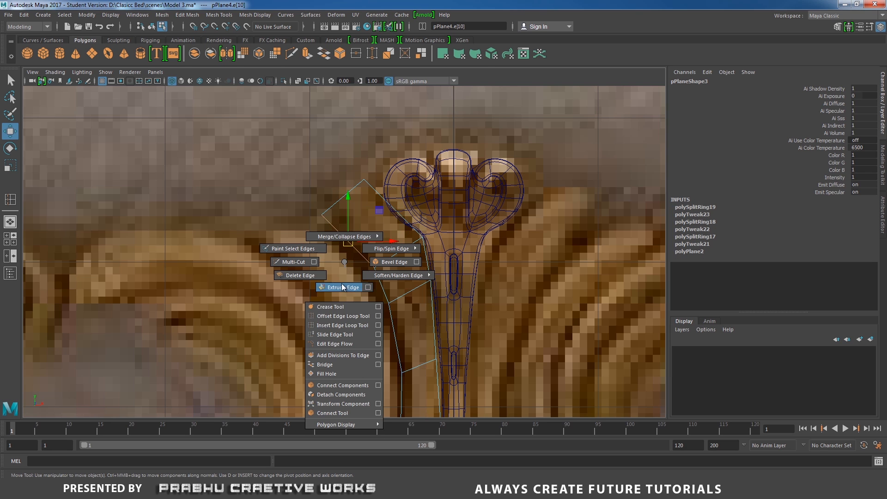
shift+right_drag(335, 324, 336, 325)
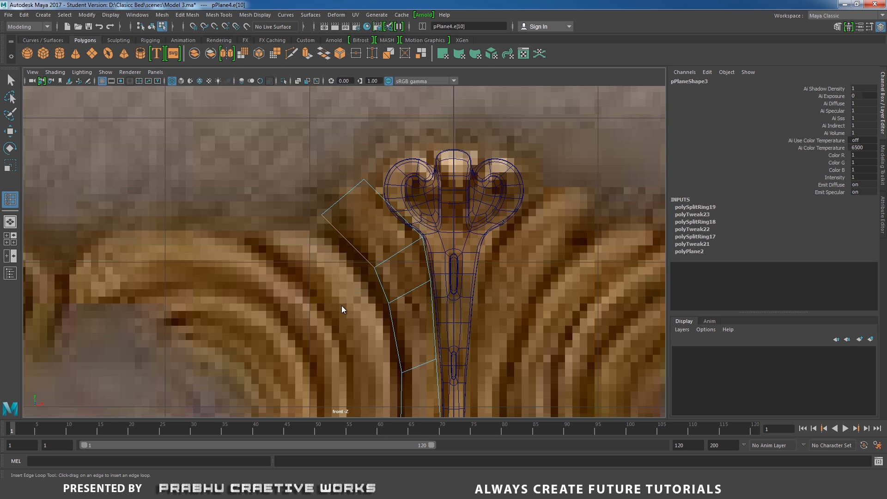
click(349, 241)
key(w)
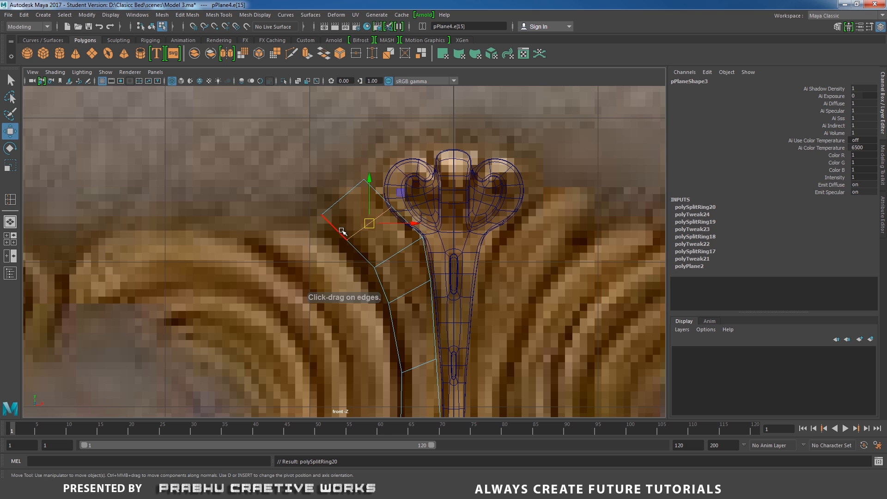
right_drag(340, 234, 323, 236)
click(346, 239)
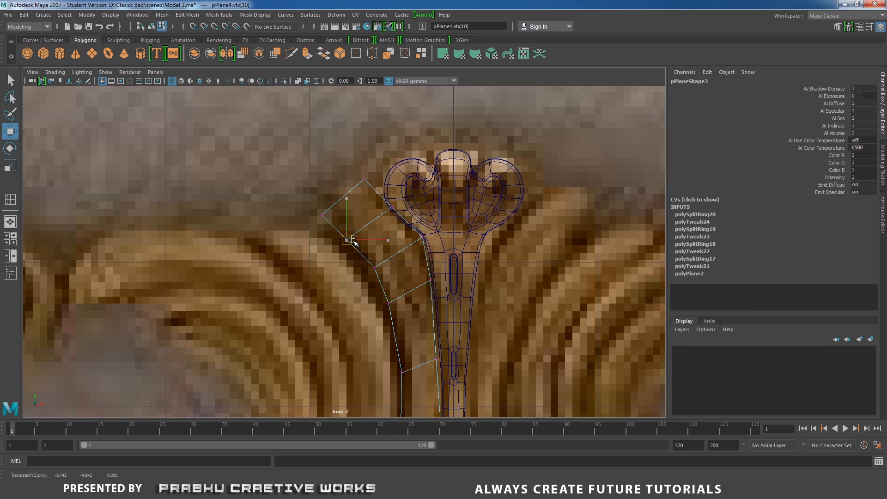
Insert a lengthwise edge loop down the middle of the leaf-shaped plane.
scroll(413, 243, down, 5)
scroll(398, 256, up, 3)
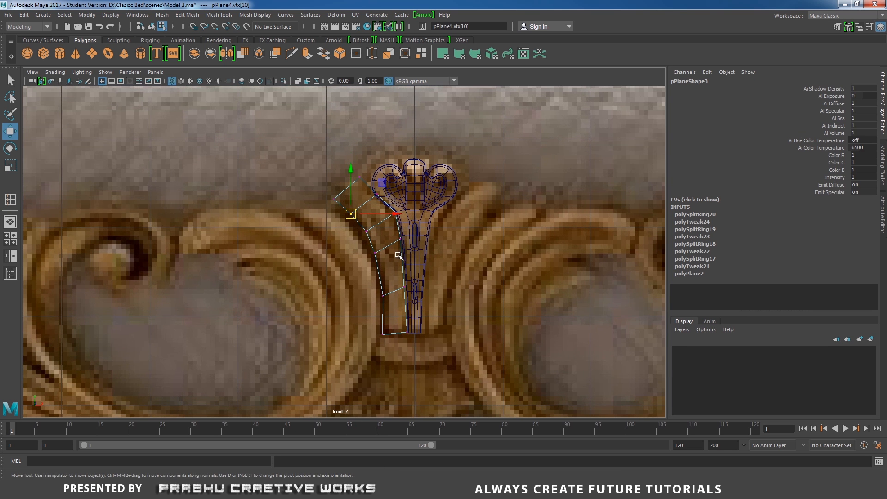
mouse_move(391, 245)
right_down()
mouse_move(391, 231)
mouse_move(393, 247)
mouse_move(379, 250)
right_up()
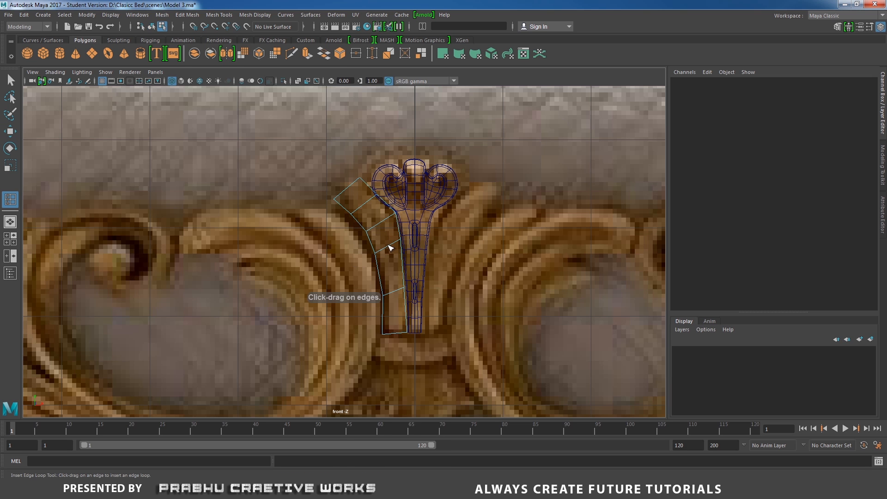
click(389, 248)
Bevel the lengthwise center edge loop of the leaf strip into two parallel loops.
scroll(501, 291, up, 5)
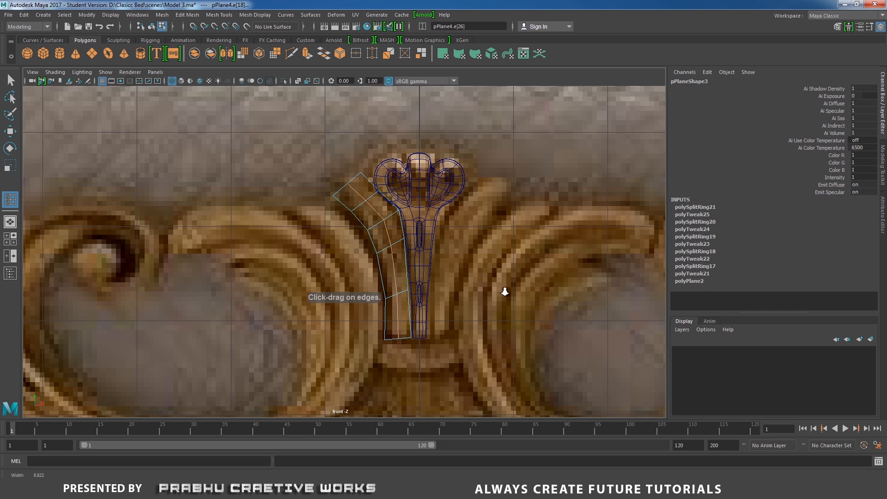
key(w)
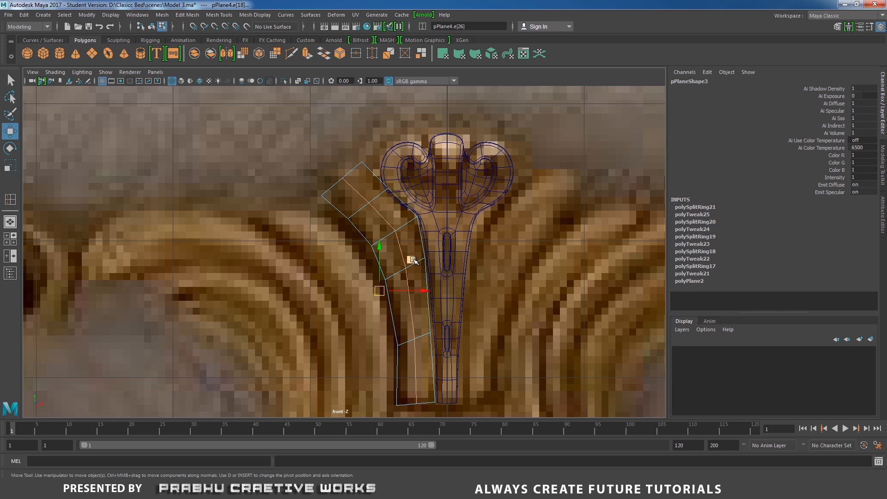
shift+right_click(403, 250)
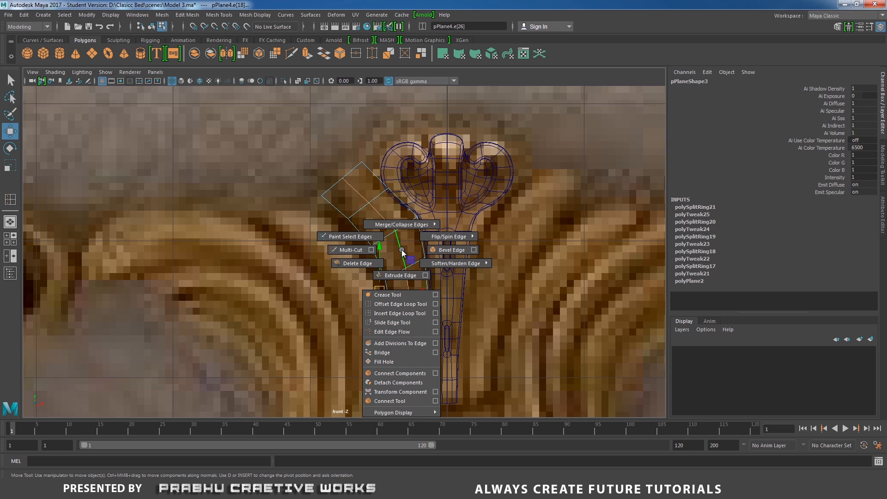
shift+right_drag(403, 250, 455, 250)
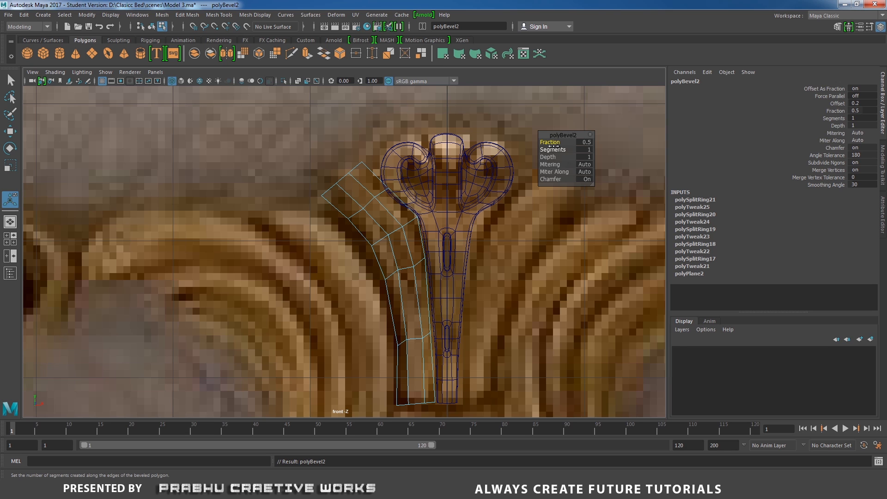
Set the center loop's bevel to 2 segments with a fraction of 0.7.
drag(556, 149, 560, 149)
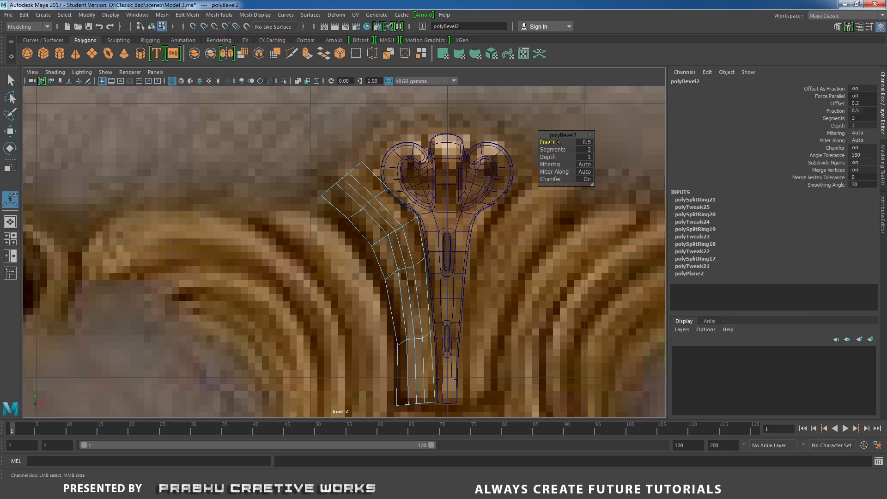
drag(552, 142, 557, 142)
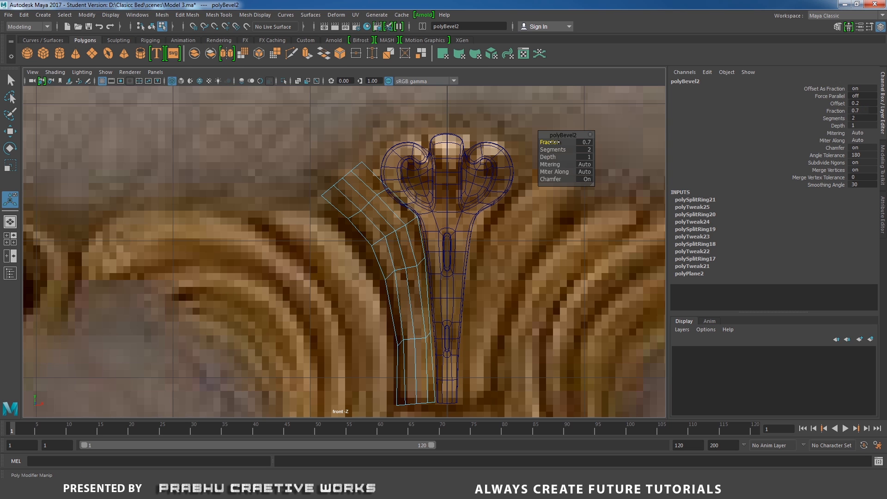
Round off the leaf's upper tip by moving its corner vertices inward along the reference outline.
alt+right_drag(372, 148, 302, 175)
mouse_move(325, 176)
mouse_down()
mouse_move(316, 169)
mouse_move(327, 181)
mouse_up()
key(w)
click(372, 120)
drag(373, 119, 378, 125)
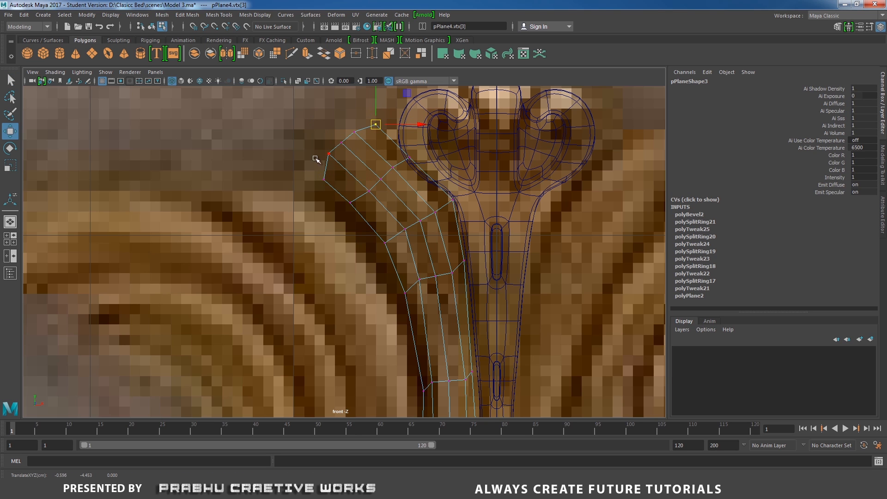
drag(317, 173, 332, 185)
drag(324, 179, 330, 186)
click(317, 152)
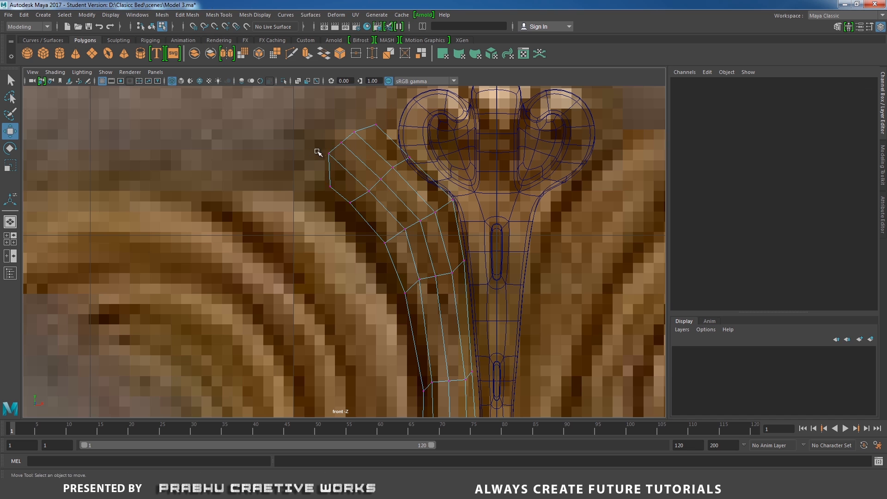
drag(319, 152, 333, 159)
click(308, 160)
scroll(400, 207, down, 10)
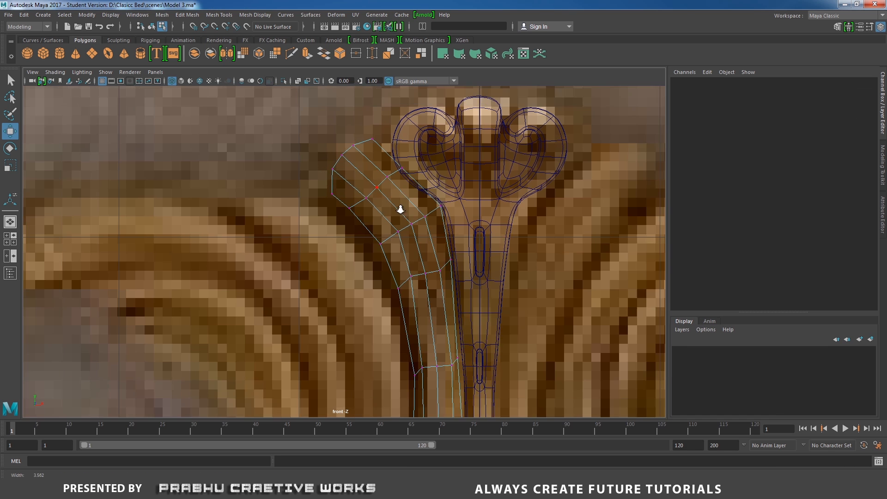
scroll(408, 276, up, 5)
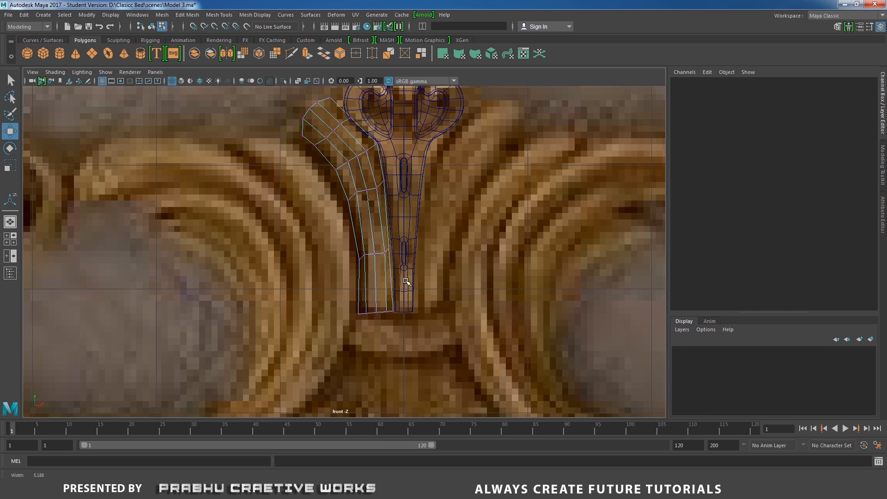
Insert an edge loop across the leaf's long section below the bend.
right_click(373, 215)
right_click(359, 206)
mouse_move(358, 206)
right_down()
mouse_move(398, 193)
mouse_move(351, 222)
right_up()
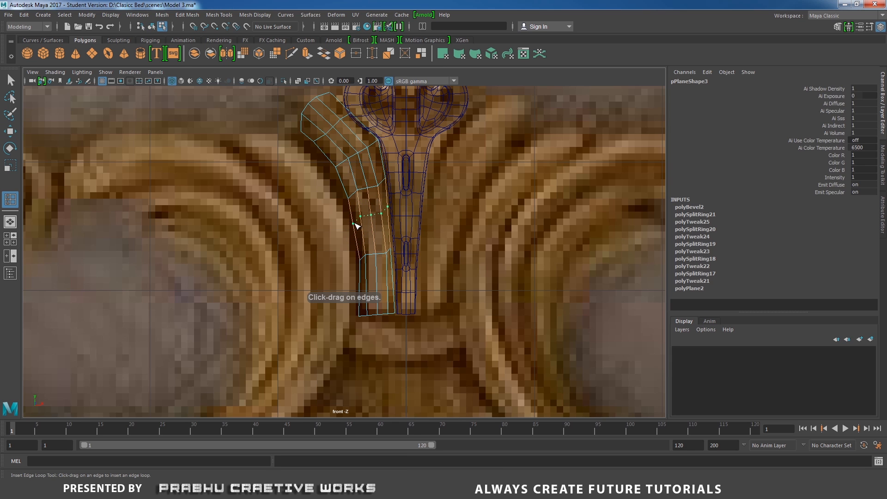
click(361, 227)
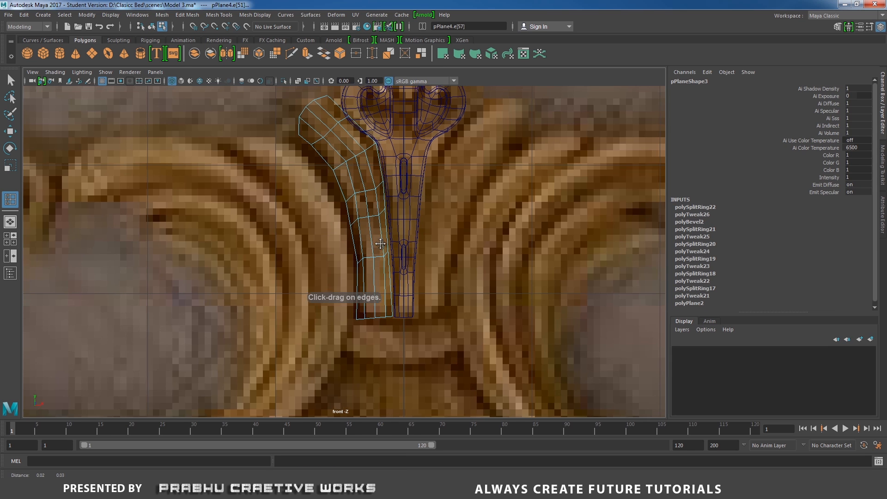
scroll(416, 277, up, 2)
key(w)
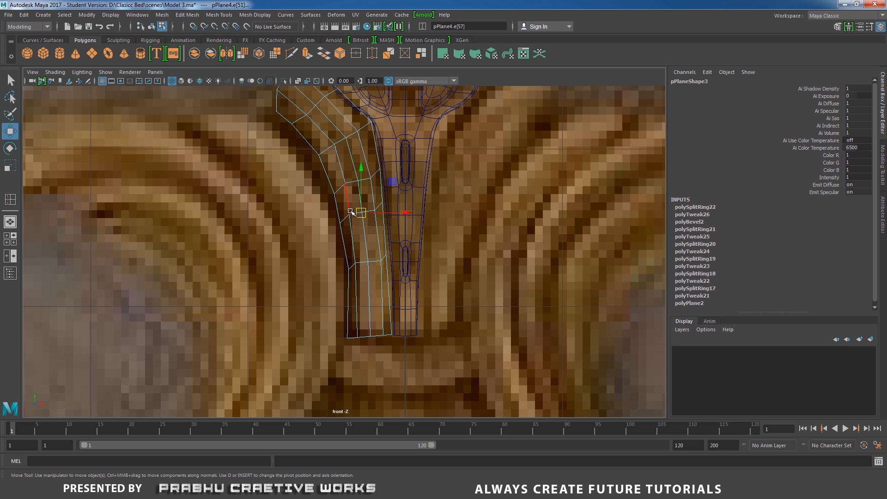
Adjust the outer vertex pairs of the new loop, the loop below it and the base to follow the leaf's outer edge.
right_drag(350, 211, 322, 209)
scroll(412, 254, up, 2)
drag(323, 200, 363, 223)
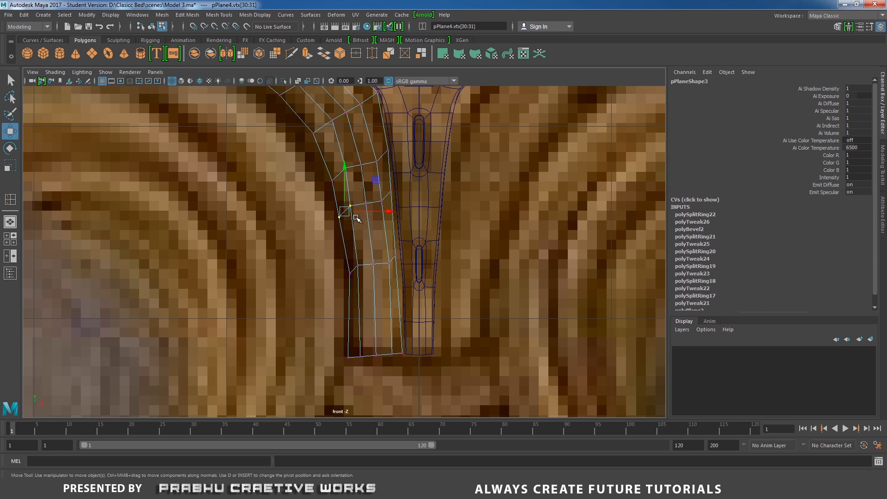
click(354, 268)
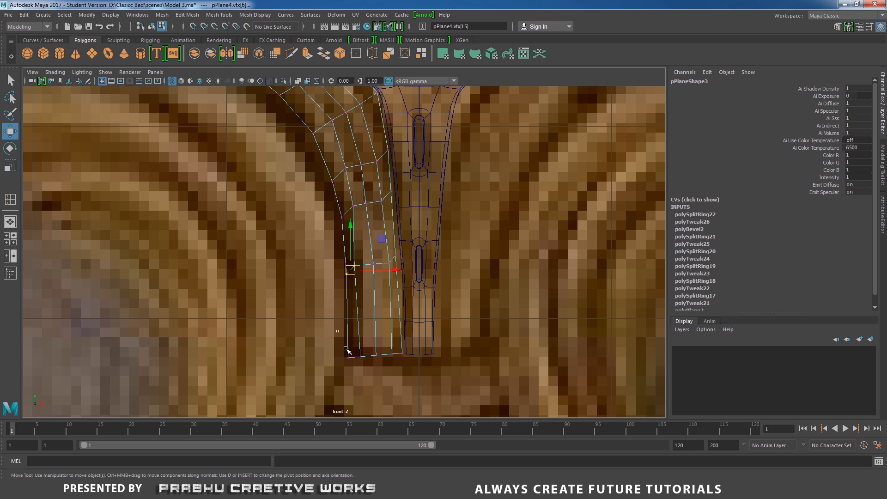
drag(337, 332, 375, 377)
scroll(402, 360, down, 5)
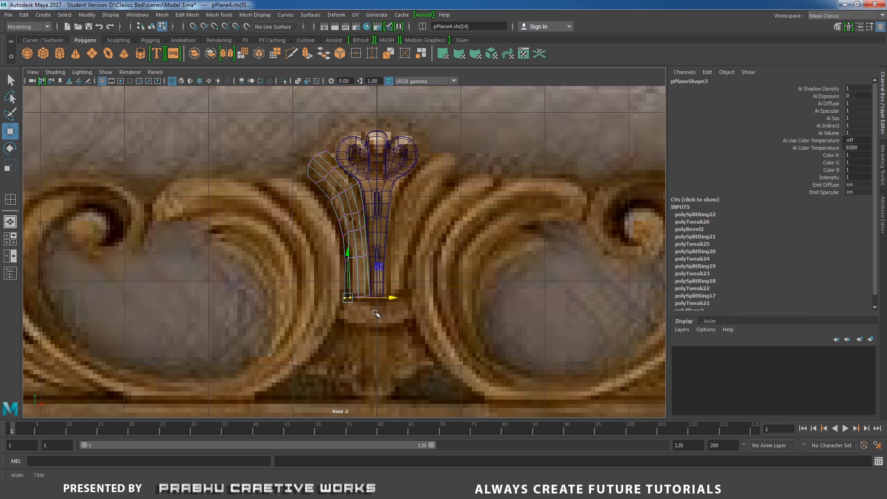
Shift the inner vertex pairs of the two lower cross loops to fit beside the central ornament.
scroll(436, 333, up, 3)
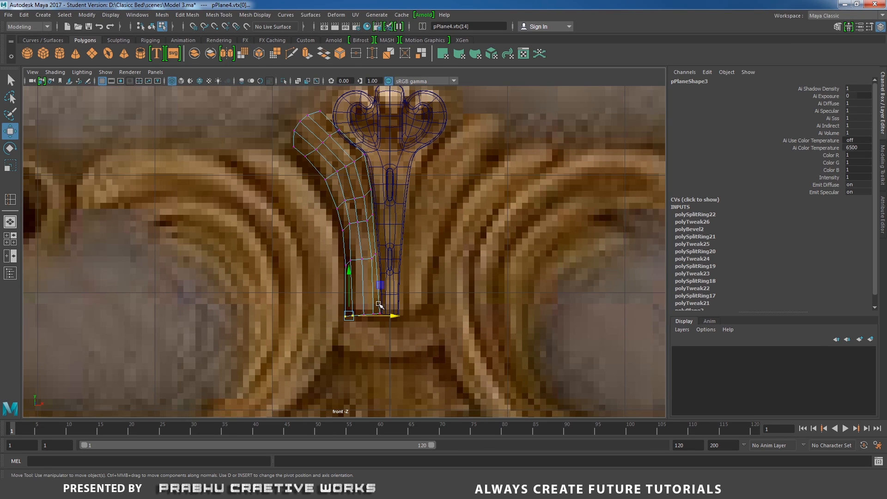
scroll(379, 304, up, 3)
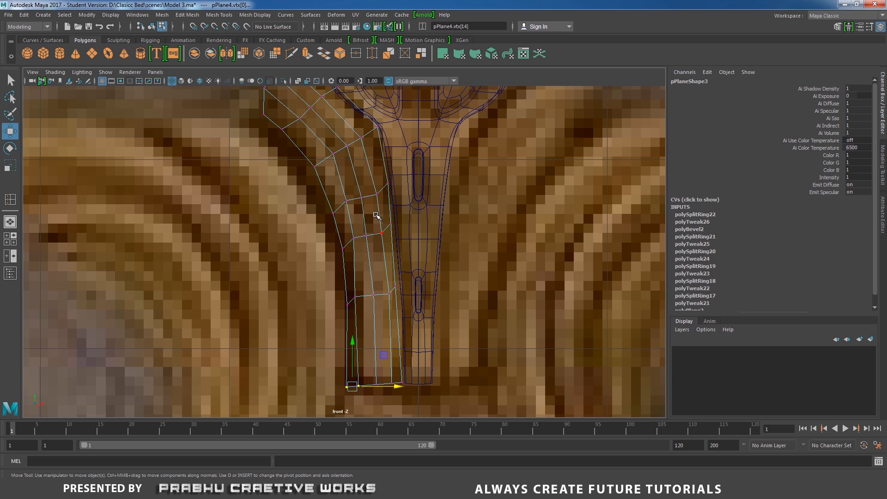
drag(393, 235, 427, 228)
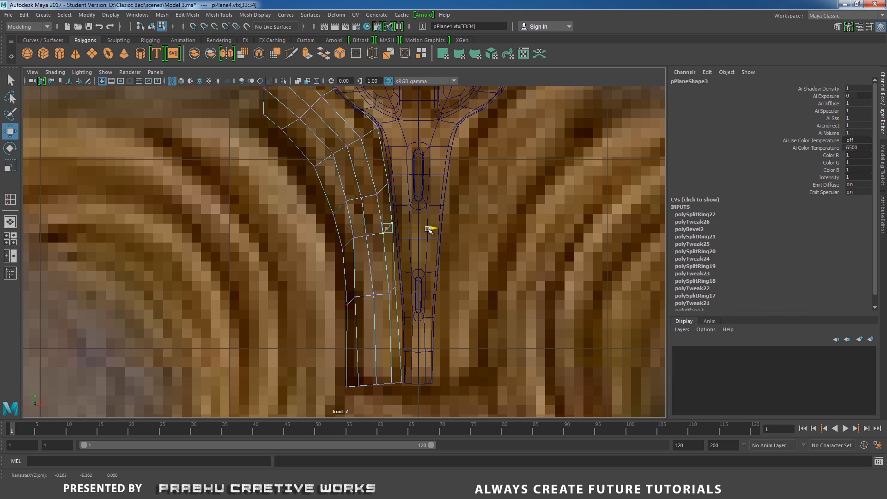
drag(383, 279, 400, 305)
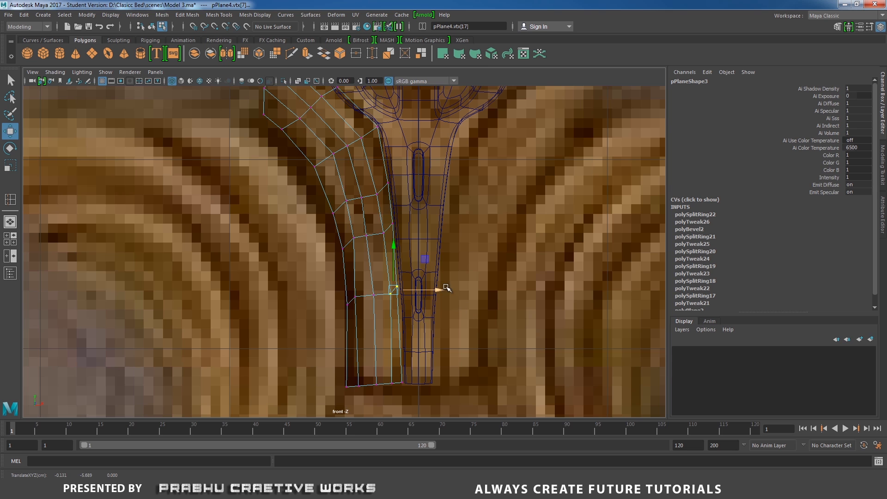
Insert two more edge loops across the leaf's lower part, one in each of the two lowest sections.
alt+middle_drag(446, 288, 473, 260)
scroll(490, 321, up, 1)
right_drag(403, 234, 444, 199)
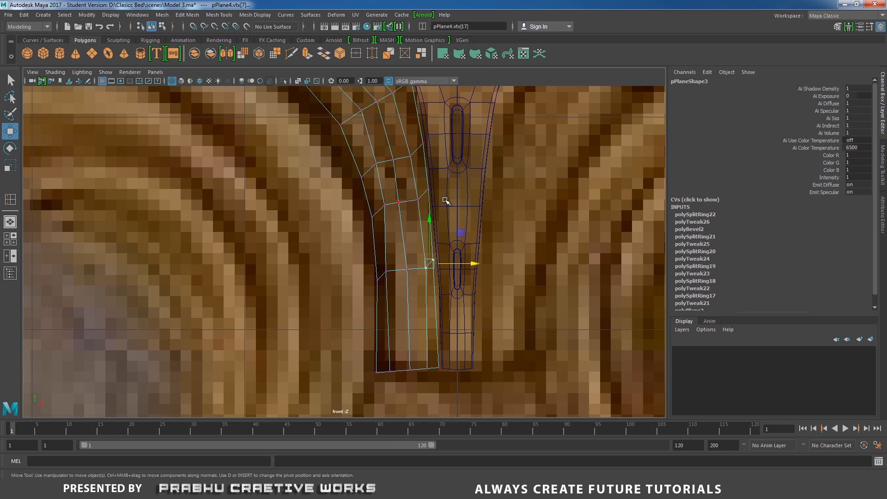
shift+right_drag(404, 232, 375, 245)
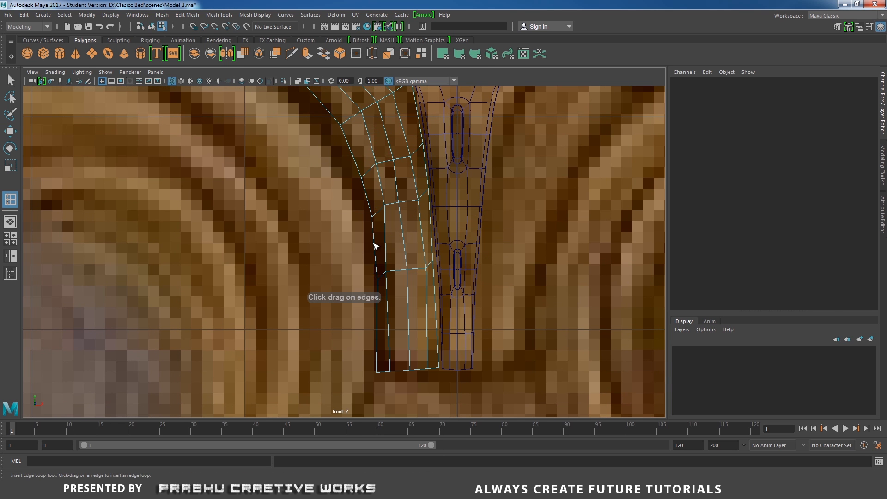
drag(375, 248, 376, 248)
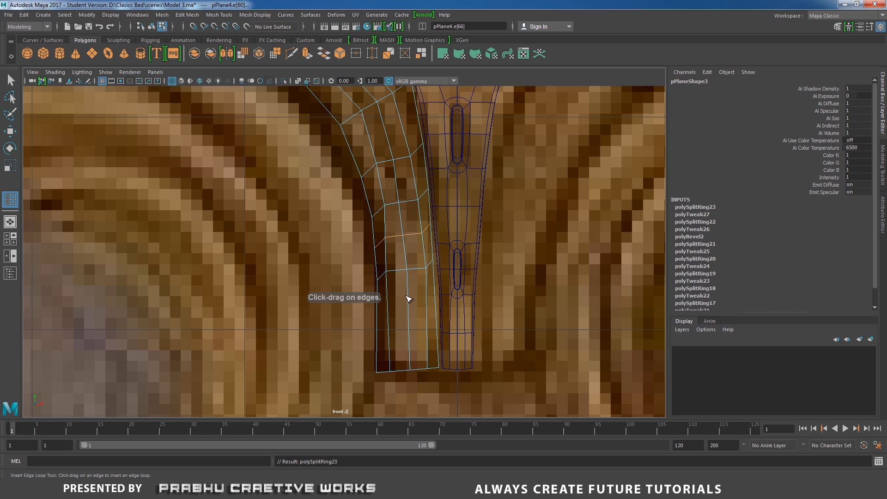
click(377, 322)
Insert an edge loop across the leaf's curved upper section, just above the bend.
alt+right_drag(409, 311, 416, 212)
alt+middle_drag(444, 259, 445, 276)
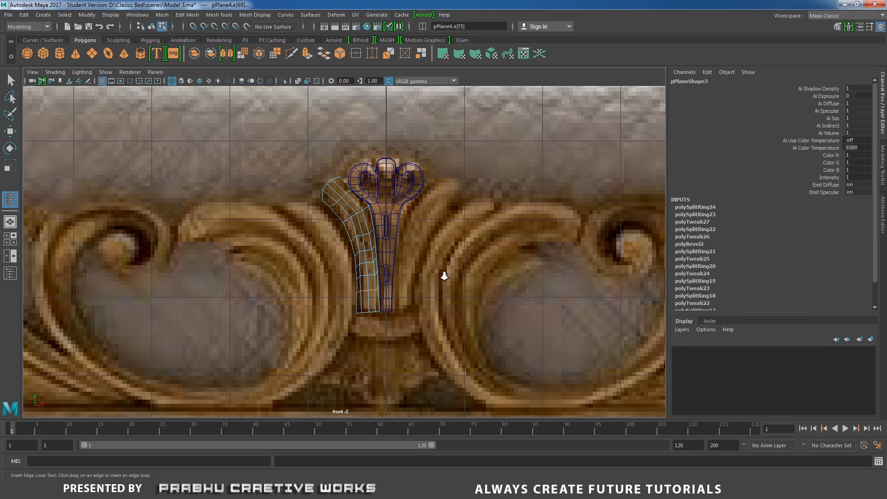
alt+right_drag(446, 276, 583, 286)
alt+middle_drag(465, 260, 463, 291)
alt+right_drag(464, 291, 581, 299)
alt+middle_drag(460, 236, 467, 251)
mouse_move(450, 249)
alt+right_down()
mouse_move(438, 245)
mouse_move(454, 248)
alt+right_up()
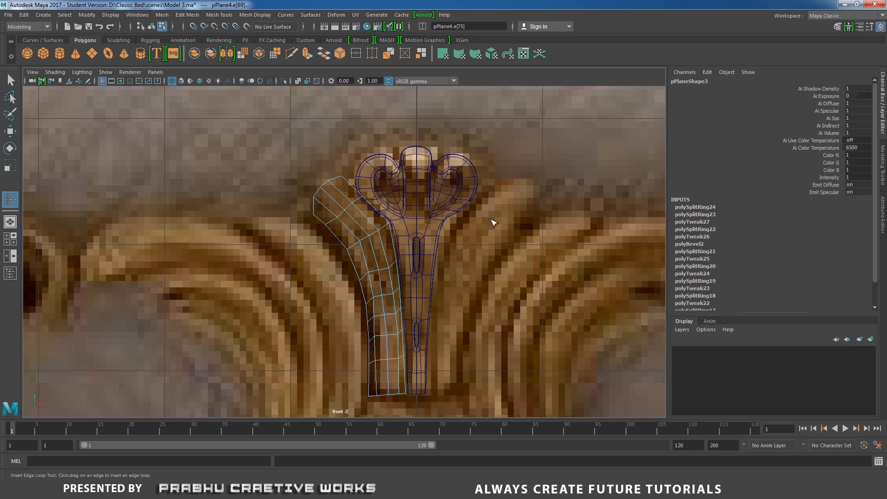
click(337, 237)
key(w)
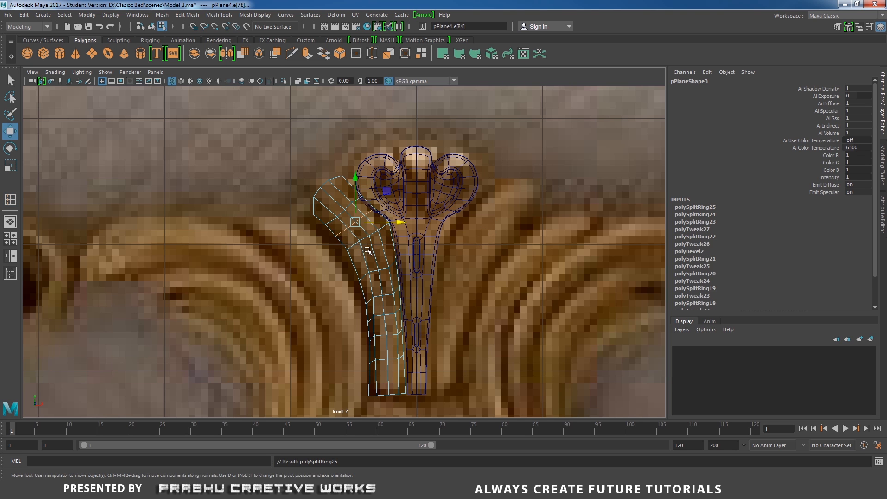
Adjust the position of the new upper loop and its inner vertices to smooth the leaf's curve.
drag(356, 226, 358, 225)
alt+right_drag(429, 251, 451, 240)
alt+middle_drag(436, 222, 455, 220)
alt+right_drag(388, 219, 408, 219)
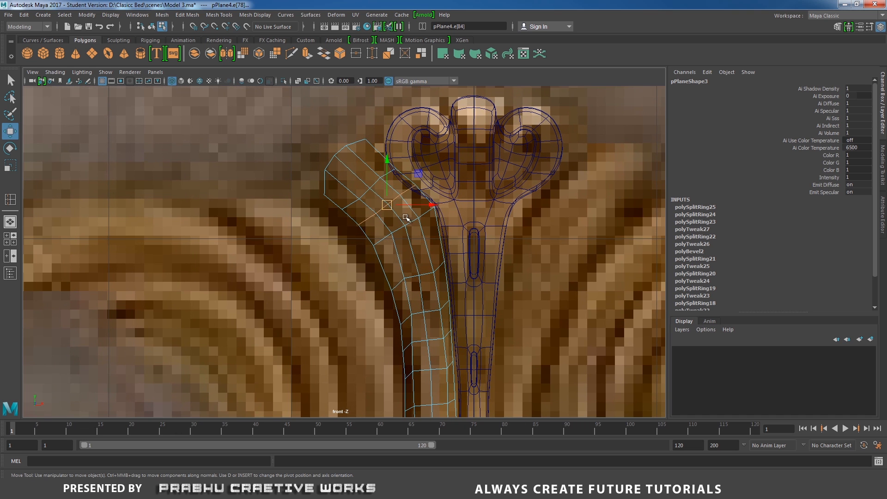
right_click(368, 174)
right_drag(350, 172, 321, 172)
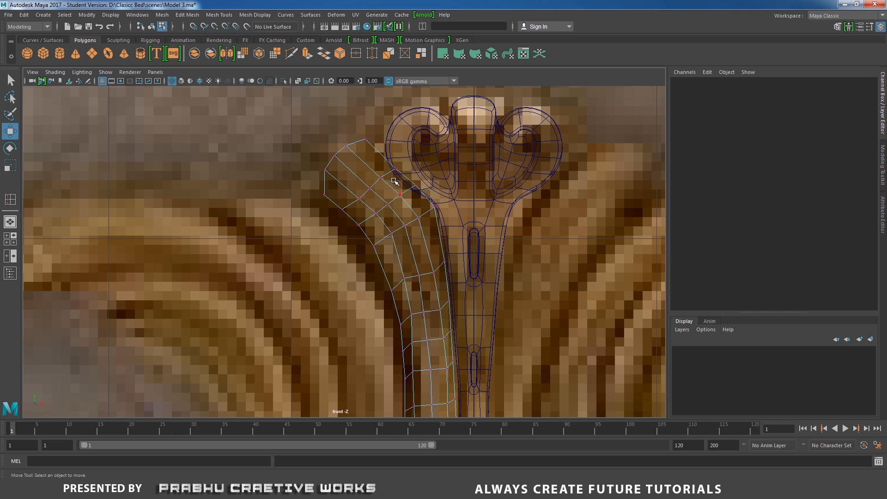
drag(430, 192, 386, 187)
drag(381, 178, 400, 198)
scroll(434, 223, up, 3)
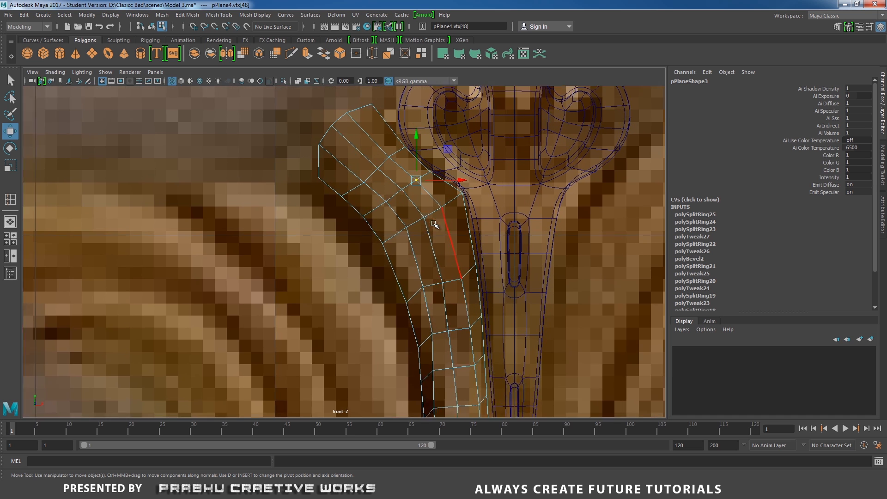
scroll(434, 225, down, 3)
scroll(361, 206, up, 5)
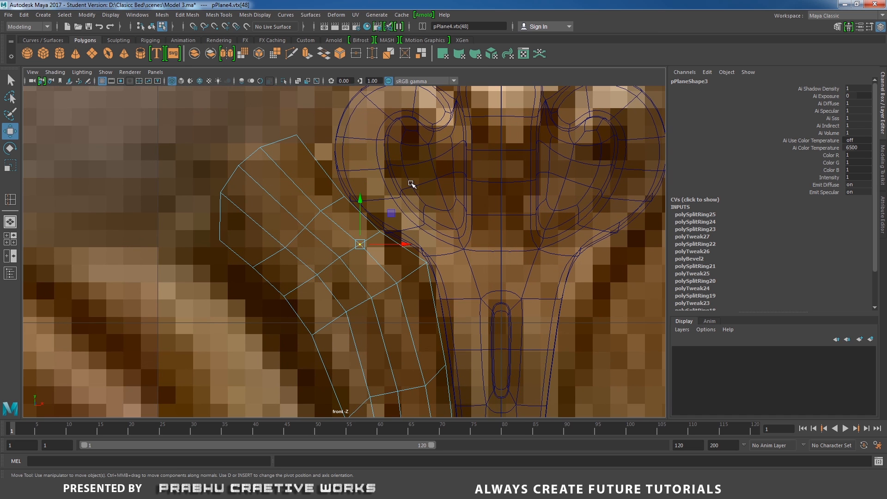
Fit the inner edge vertices around the leaf's bend against the central ornament's outline.
right_drag(341, 200, 324, 200)
click(343, 197)
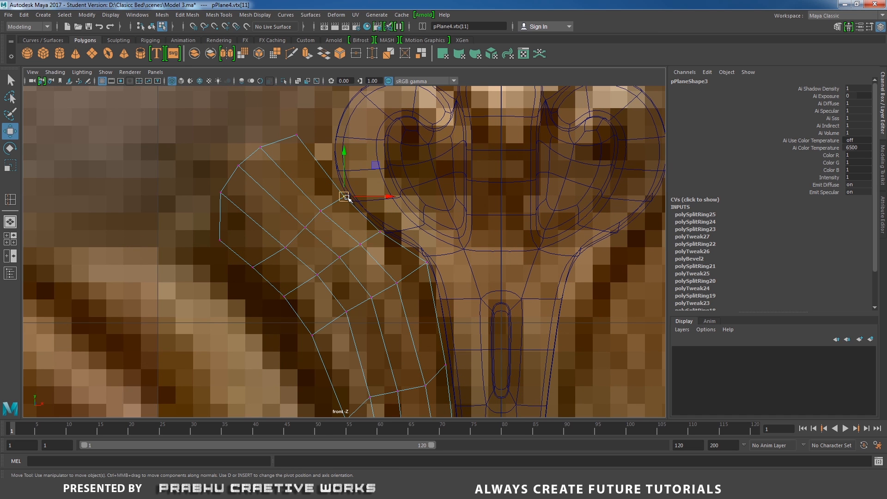
click(426, 263)
scroll(455, 292, down, 10)
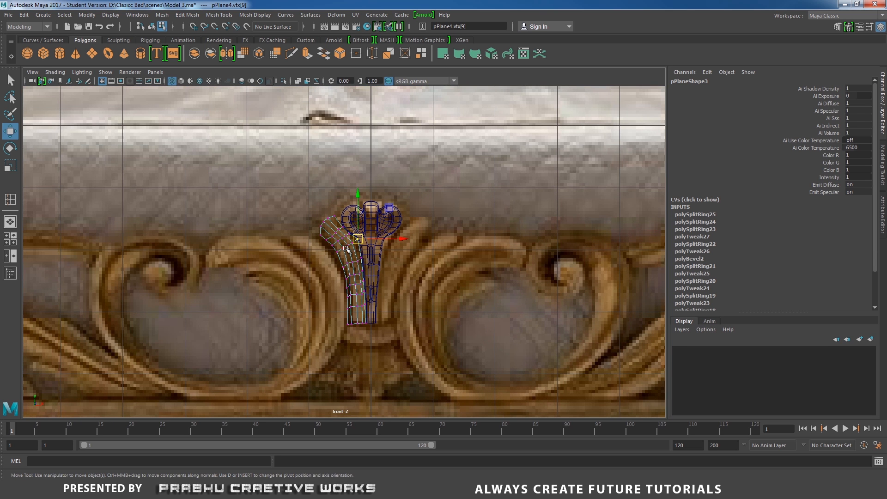
Return the leaf plane to object mode and view it at an angle in the perspective view.
right_drag(346, 249, 357, 252)
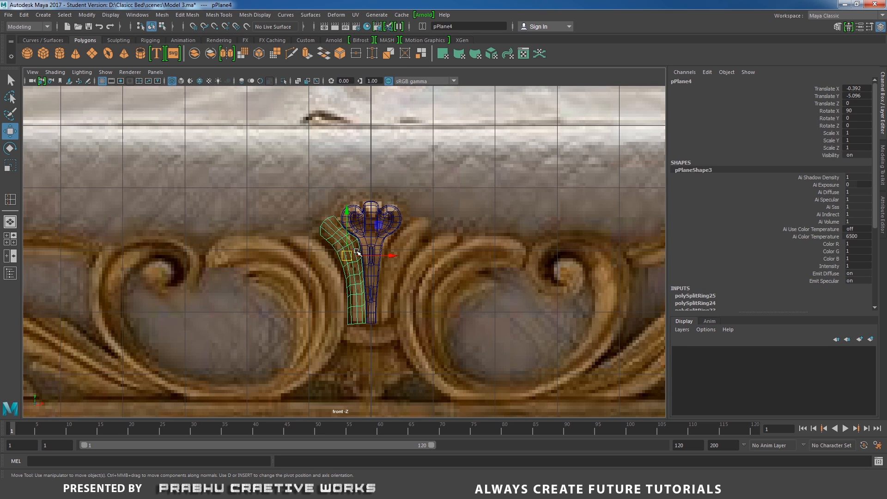
key(space)
drag(361, 271, 421, 261)
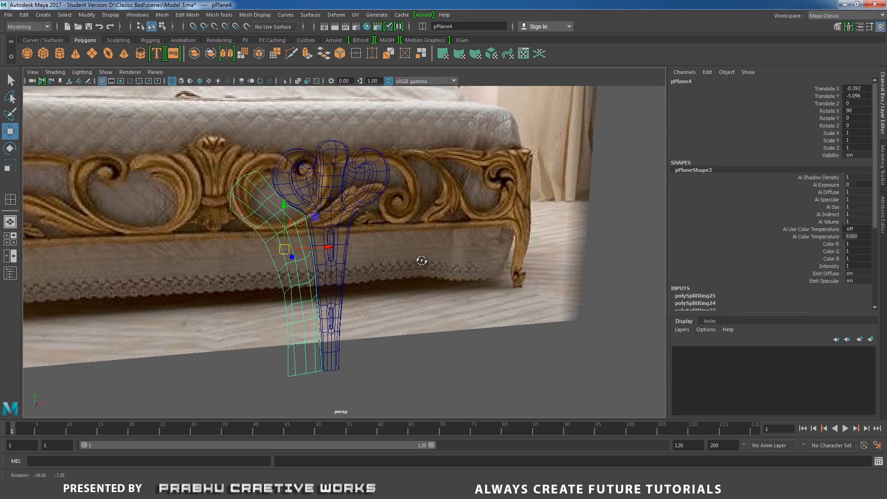
scroll(429, 270, up, 1)
right_click(431, 308)
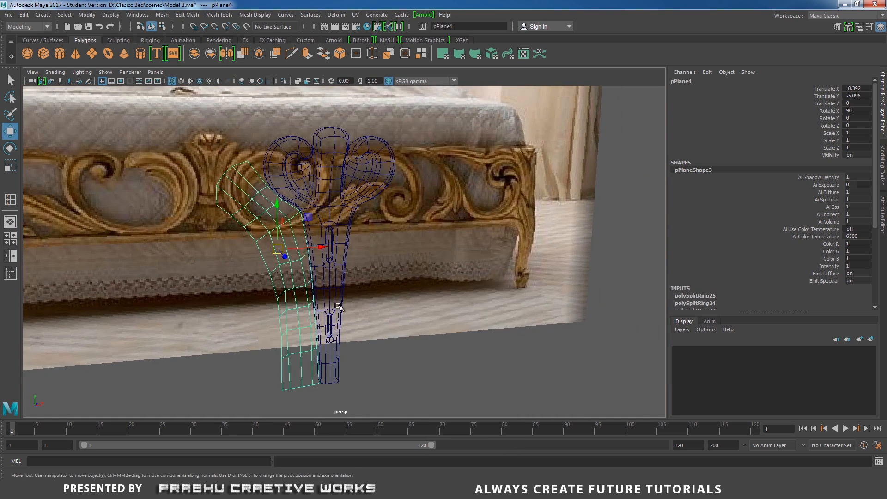
right_click(429, 300)
Extrude the four middle faces just below the leaf's bend and scale them inward into a narrow inset panel.
right_drag(305, 270, 284, 244)
click(284, 244)
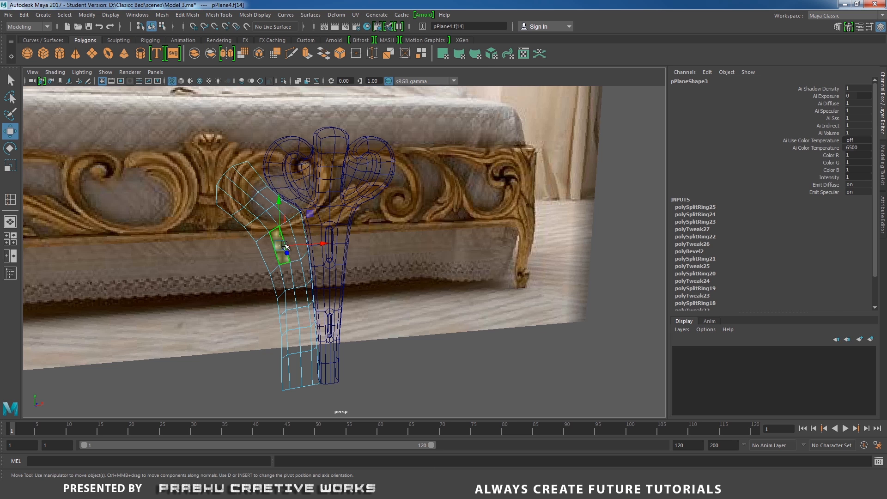
shift+click(292, 252)
alt+middle_drag(302, 272, 369, 291)
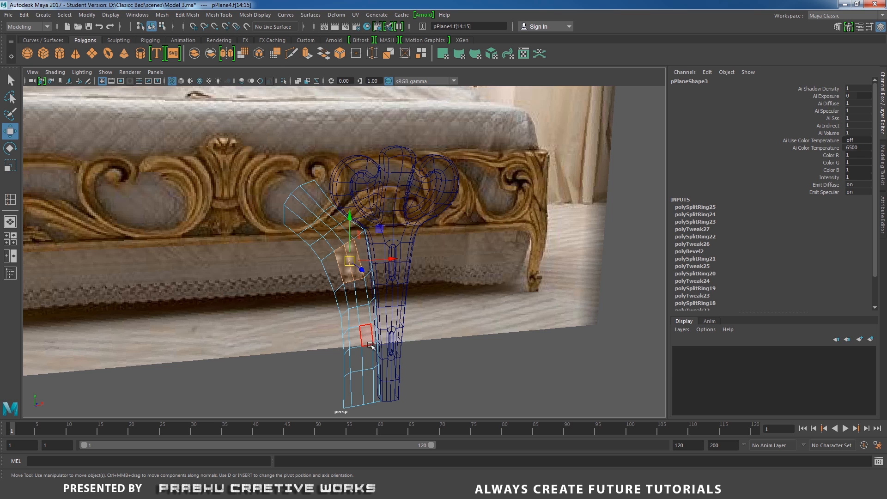
shift+click(353, 296)
shift+click(363, 296)
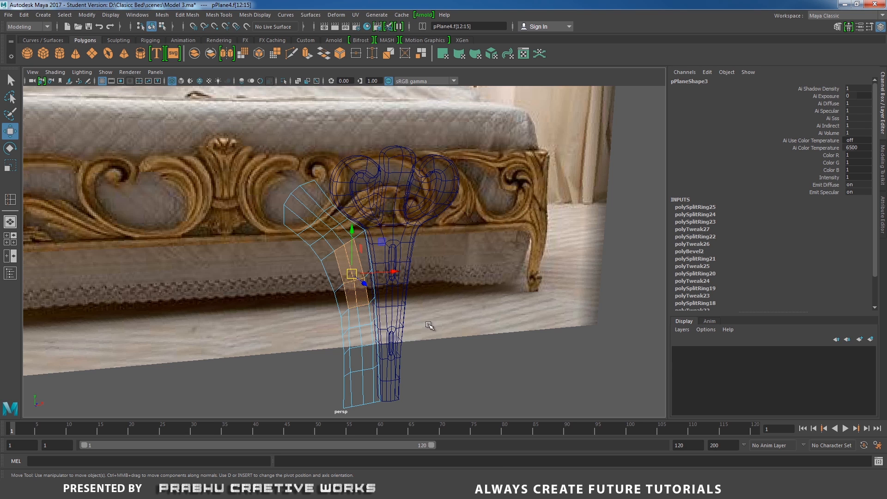
shift+right_drag(463, 326, 464, 314)
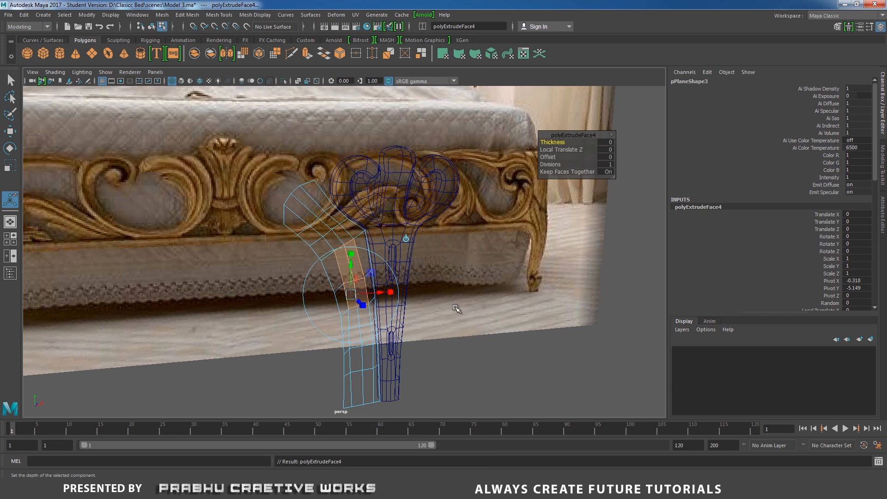
alt+drag(454, 307, 382, 297)
scroll(419, 312, up, 2)
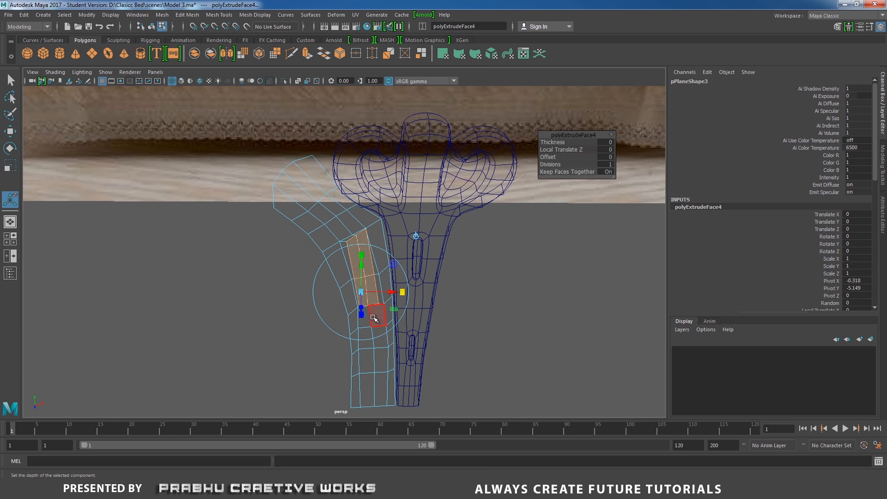
drag(363, 256, 360, 269)
drag(402, 292, 382, 290)
drag(388, 256, 443, 279)
Extrude the inset faces twice more, pushing them inward to a Local Translate Z of -0.023 for a recessed slot, and display the leaf shaded.
shift+right_drag(456, 271, 457, 287)
key(w)
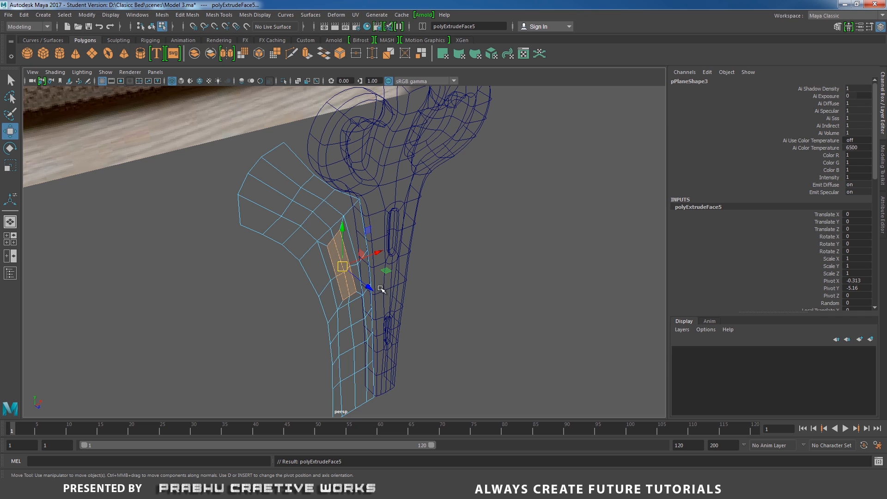
drag(369, 287, 368, 288)
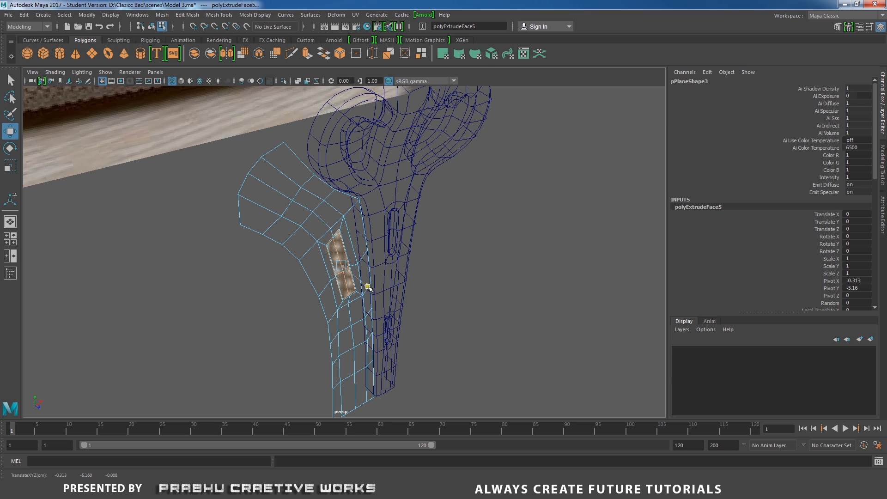
key(ctrl+e)
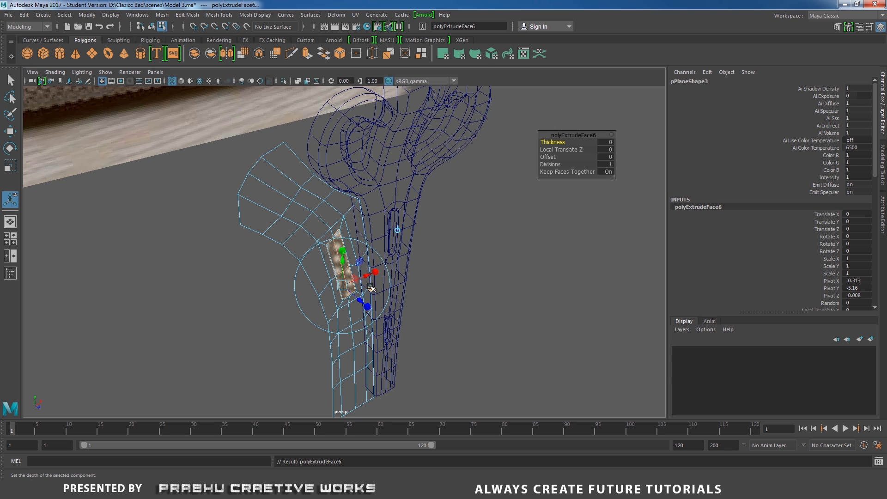
drag(364, 299, 356, 296)
right_drag(297, 213, 326, 201)
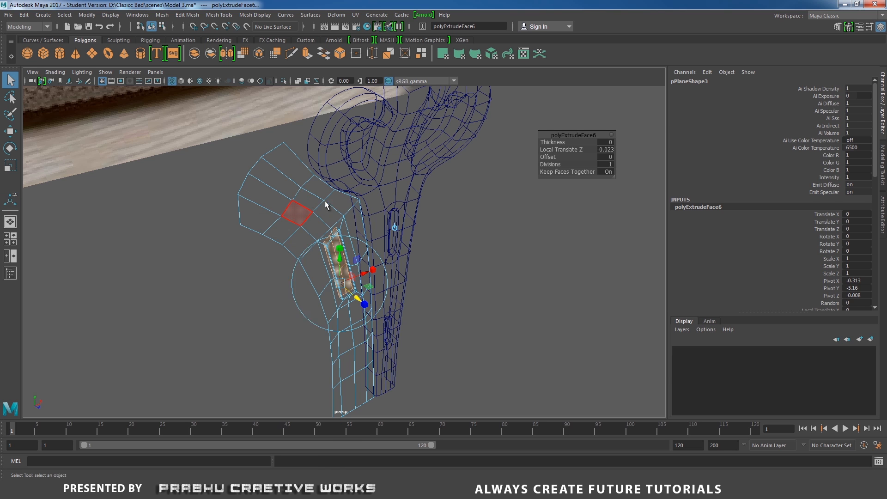
mouse_move(287, 260)
alt+mouse_down()
mouse_move(264, 257)
mouse_move(275, 276)
mouse_move(207, 288)
mouse_move(269, 320)
mouse_move(289, 347)
mouse_move(291, 212)
alt+mouse_up()
key(5)
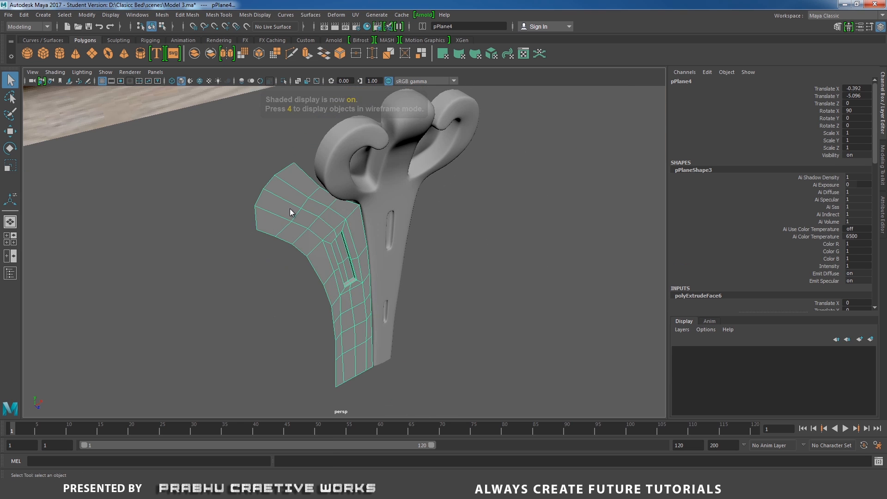
Extrude the leaf's entire outer border edge twice toward the back to give the plane side walls.
right_drag(290, 211, 283, 182)
double_click(270, 182)
scroll(320, 275, down, 2)
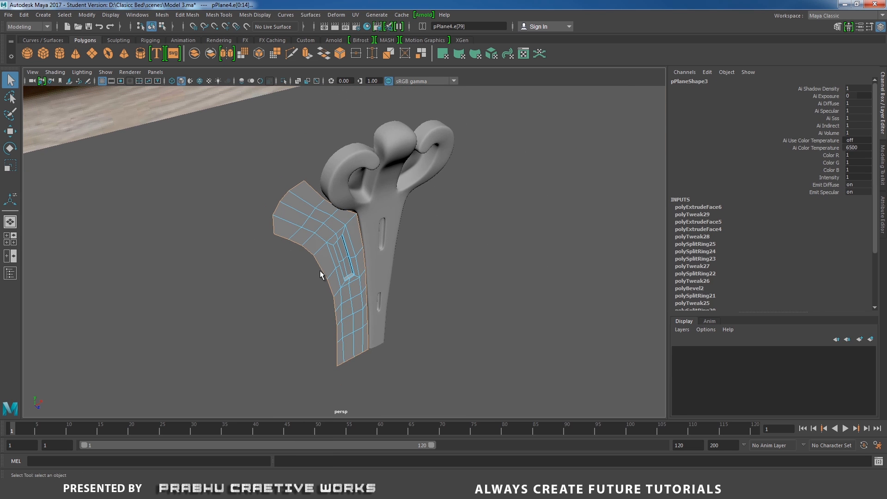
shift+right_drag(447, 273, 447, 293)
alt+drag(435, 292, 426, 321)
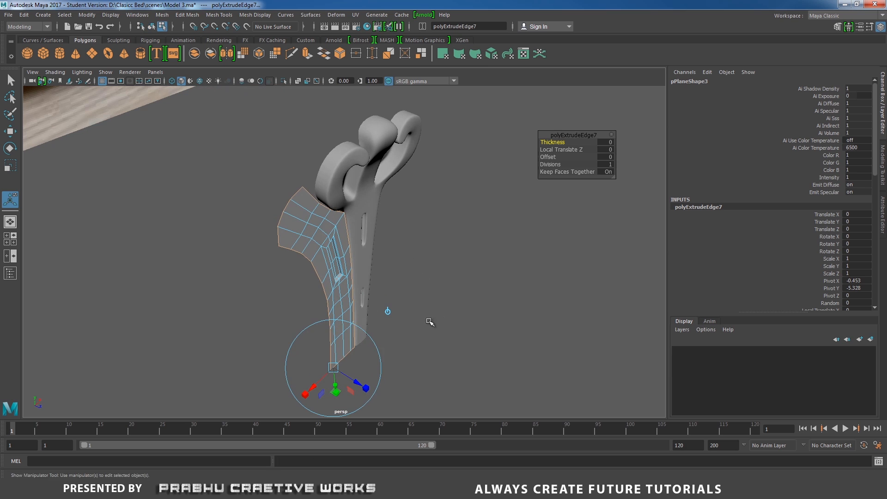
drag(357, 381, 369, 374)
key(ctrl+e)
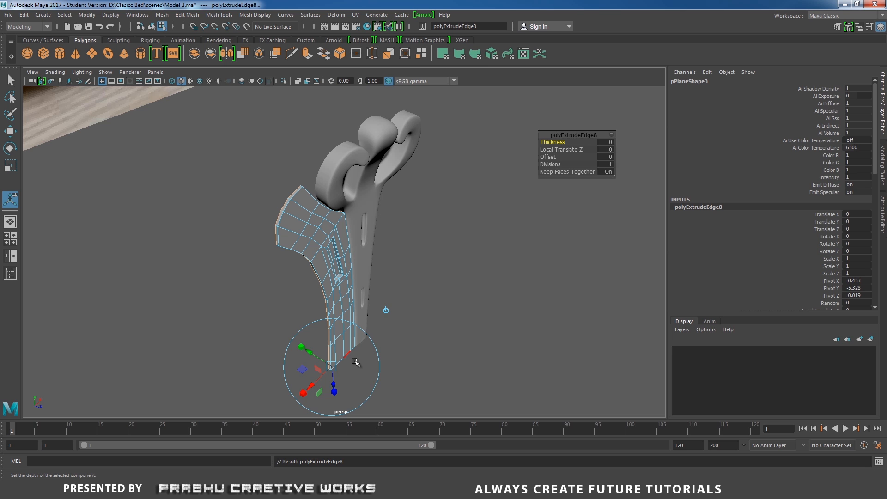
key(w)
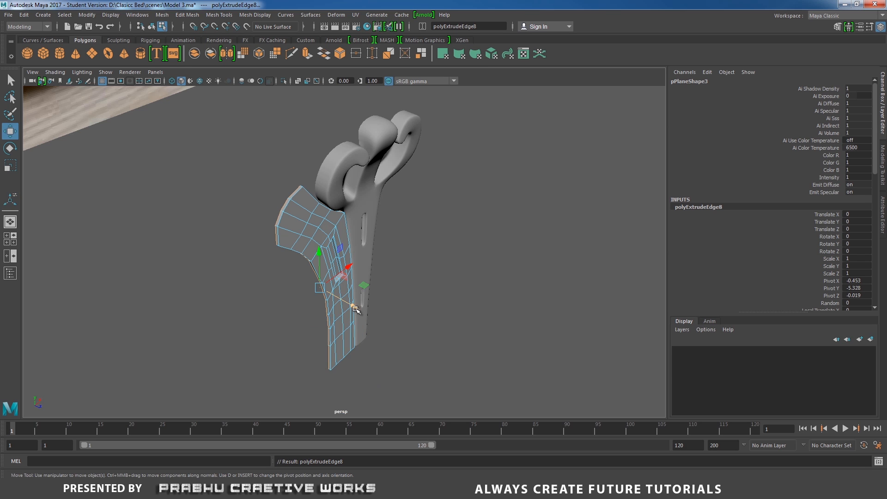
drag(355, 308, 334, 354)
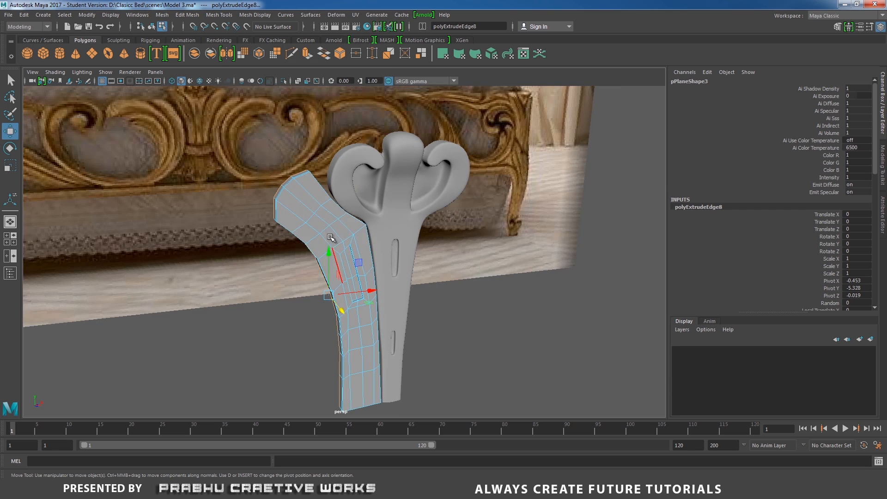
Return the leaf to object mode with its smooth preview on and view it beside the central ornament.
right_drag(324, 237, 299, 218)
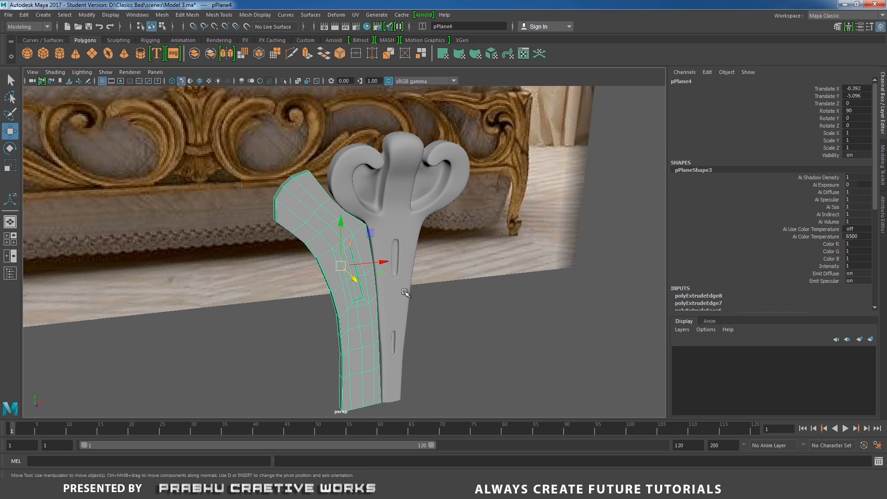
click(485, 340)
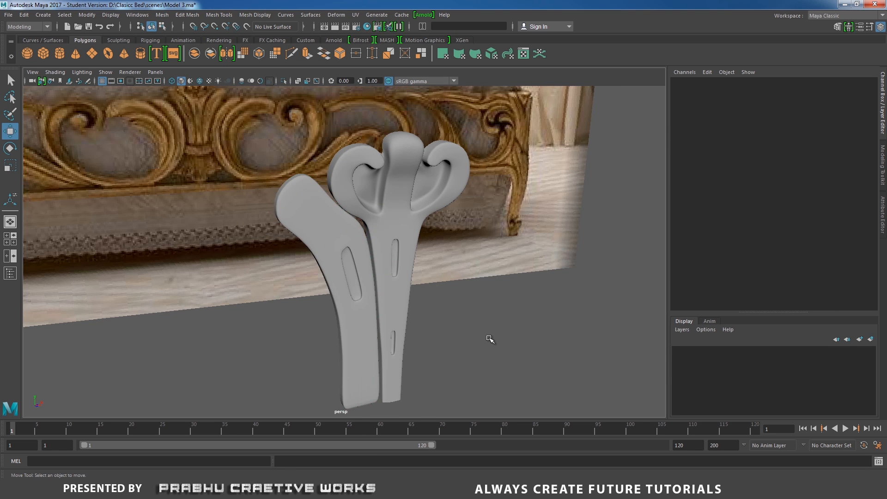
alt+drag(489, 338, 389, 322)
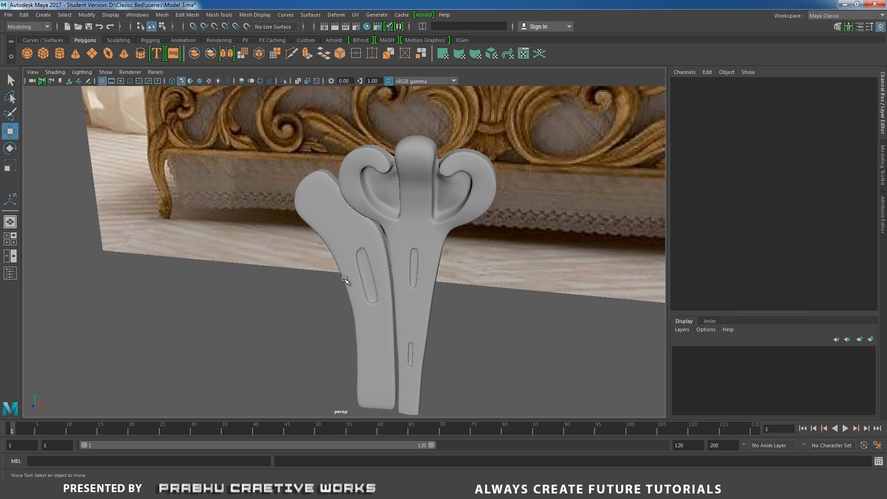
In the wireframe front view, move the inner edge vertices at the leaf's bend closer to the central ornament's outline.
click(347, 282)
key(space)
drag(366, 293, 371, 311)
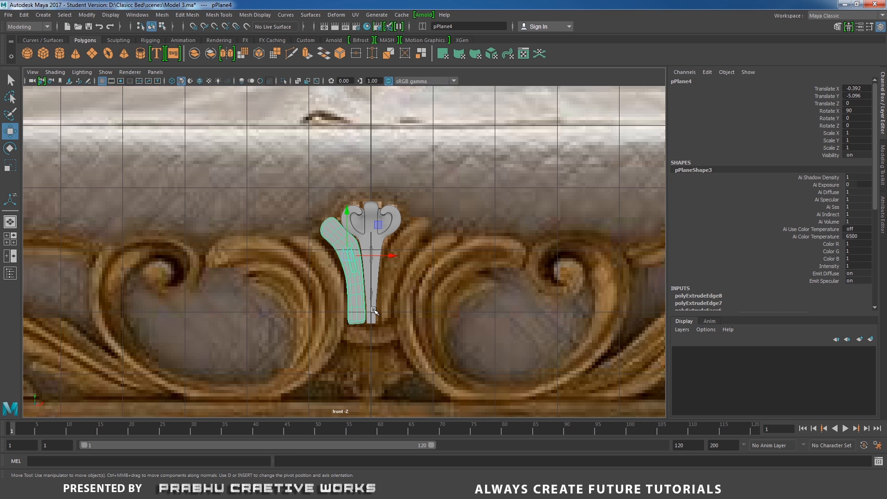
alt+right_drag(372, 282, 658, 325)
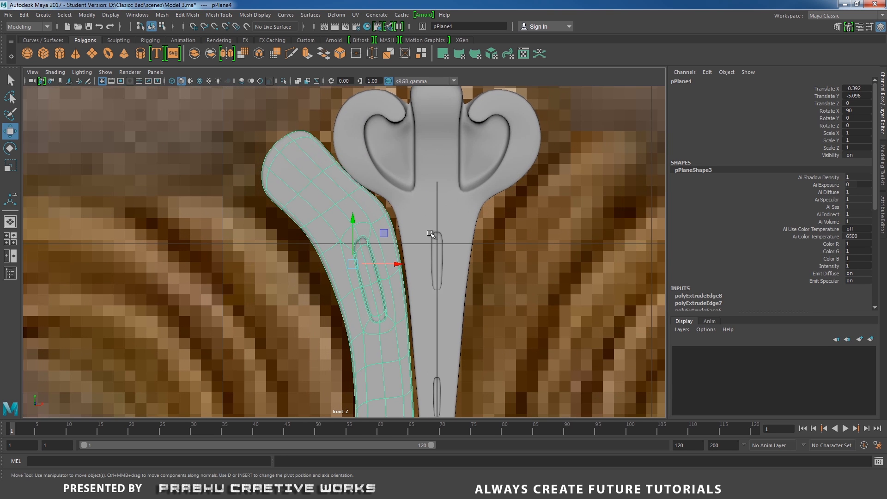
key(4)
alt+right_drag(440, 245, 483, 249)
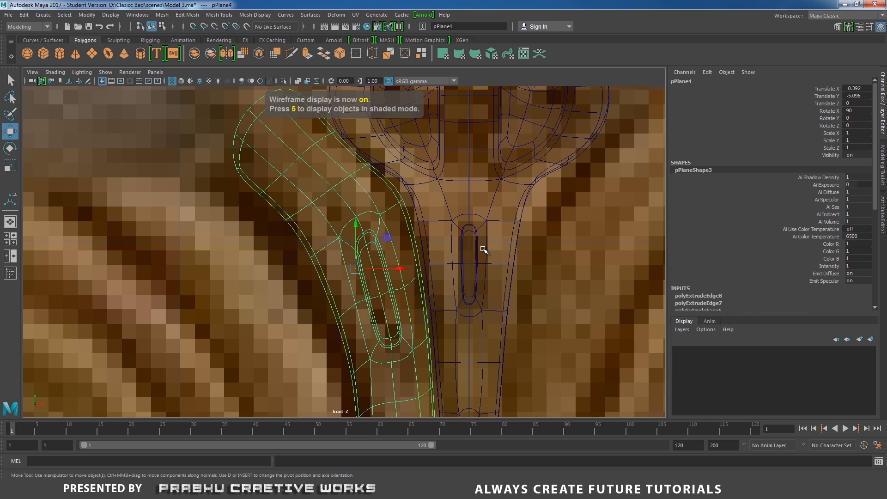
right_drag(397, 196, 377, 193)
click(403, 200)
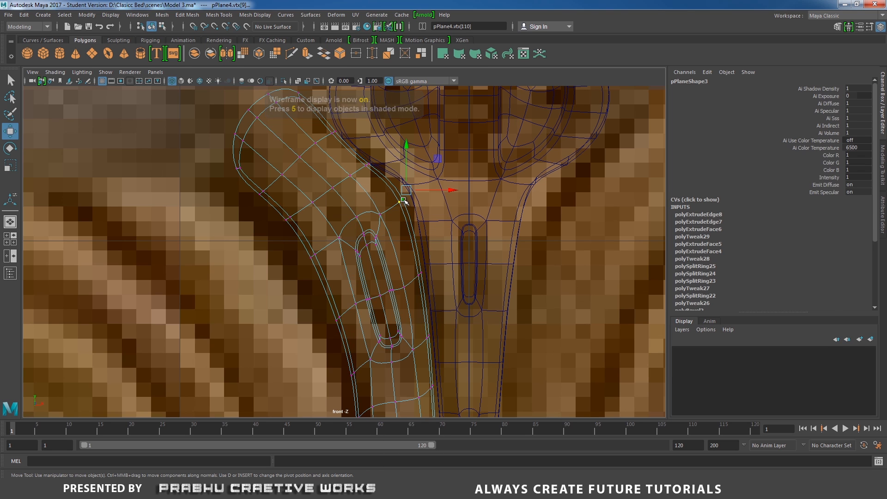
drag(406, 190, 415, 184)
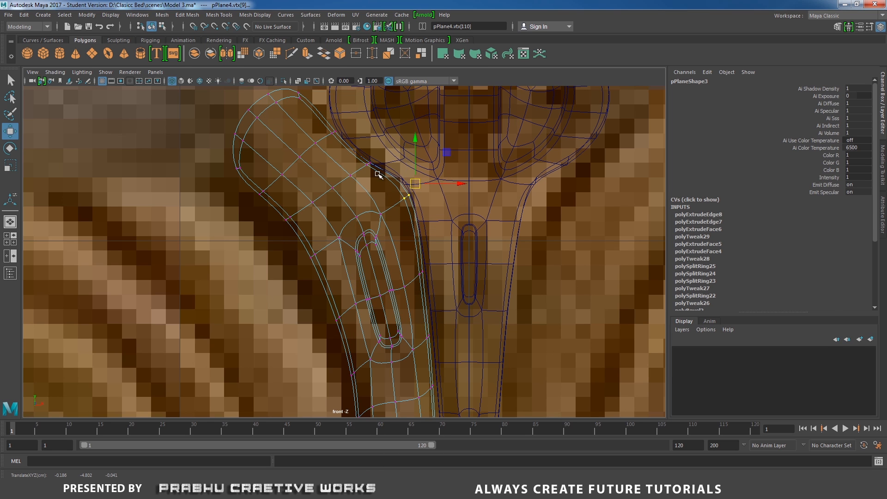
click(368, 164)
drag(367, 165, 410, 182)
click(413, 199)
Reposition the leaf vertices around the recessed slot to even out its shape, and return to object mode.
alt+middle_drag(384, 224, 375, 183)
drag(367, 194, 352, 205)
drag(349, 250, 365, 270)
drag(358, 260, 379, 253)
drag(363, 291, 393, 297)
scroll(402, 286, down, 5)
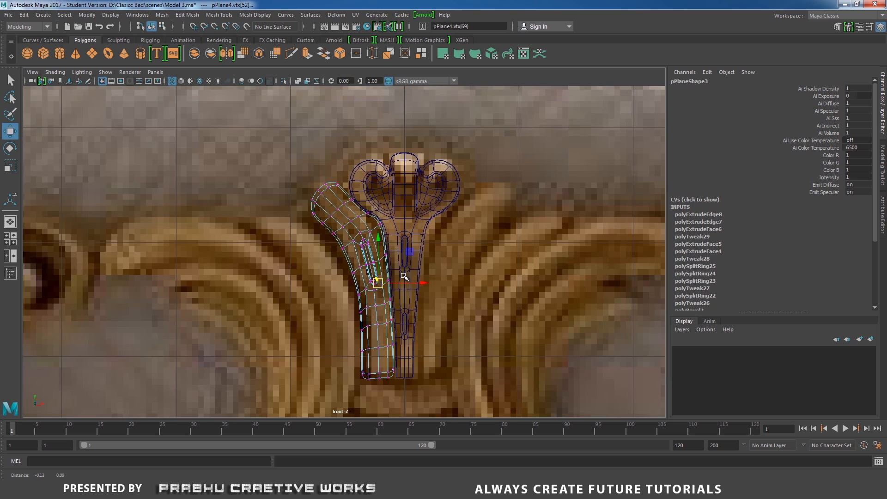
scroll(405, 276, up, 3)
right_drag(354, 185, 372, 170)
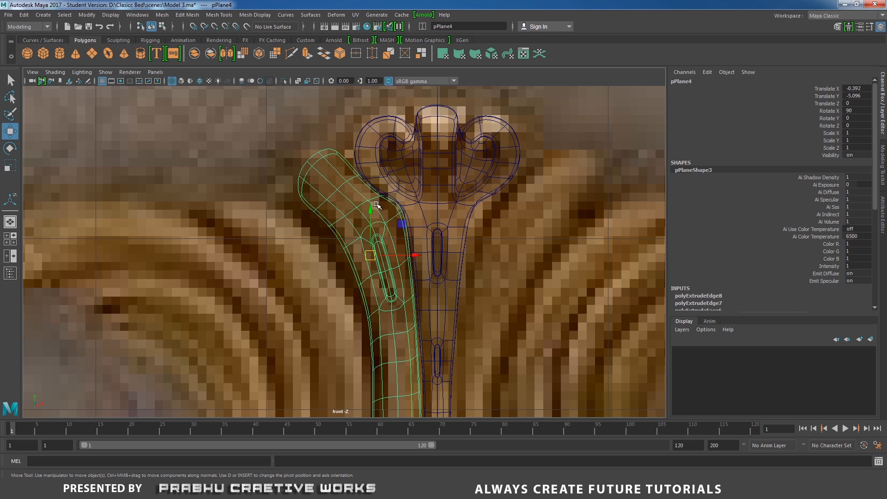
scroll(426, 259, down, 4)
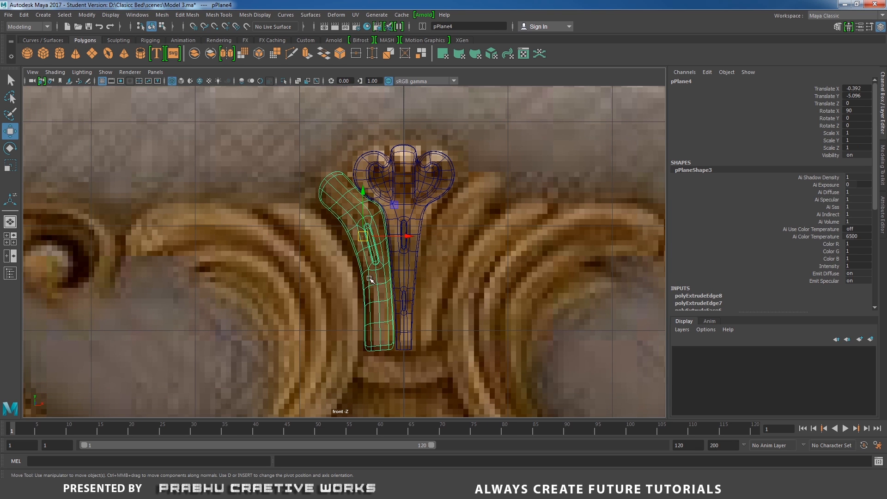
Display the leaf smooth-shaded in the perspective view and select it at close range.
mouse_move(385, 286)
alt+mouse_down()
mouse_move(476, 277)
mouse_move(358, 273)
mouse_move(394, 258)
mouse_move(346, 257)
mouse_move(363, 256)
mouse_move(391, 262)
mouse_move(321, 276)
alt+mouse_up()
key(5)
click(452, 282)
scroll(429, 294, up, 4)
click(336, 262)
alt+right_drag(321, 276, 358, 297)
right_drag(318, 212, 312, 187)
click(284, 198)
shift+click(310, 219)
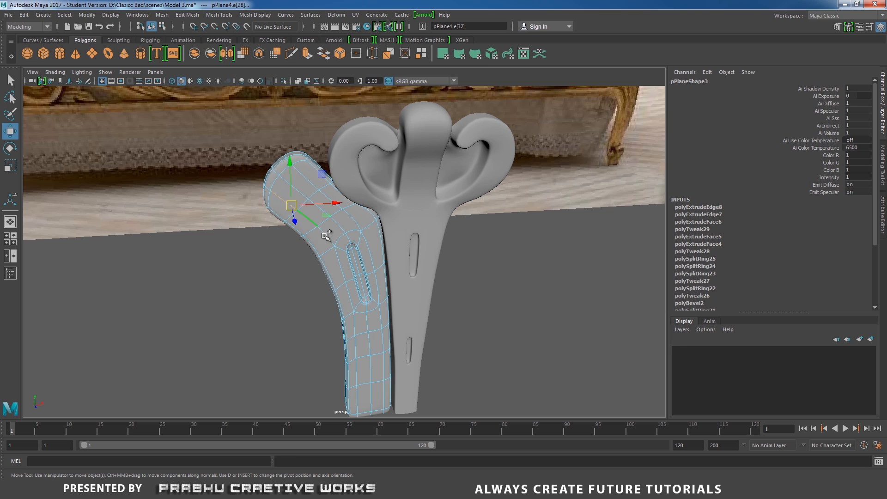
shift+click(330, 245)
shift+click(340, 262)
alt+drag(368, 273, 360, 252)
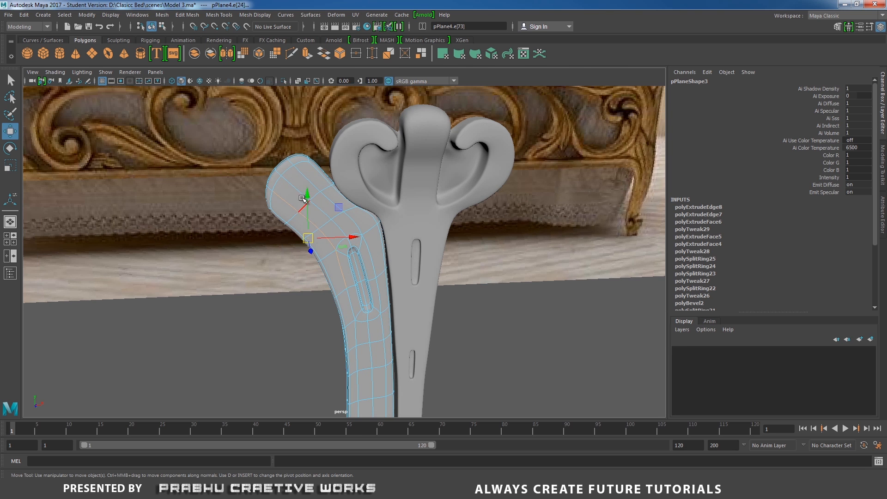
Pull all interior vertices of the leaf's front surface forward, leaving the border in place, to thicken the leaf, and return to object mode.
right_drag(302, 197, 283, 190)
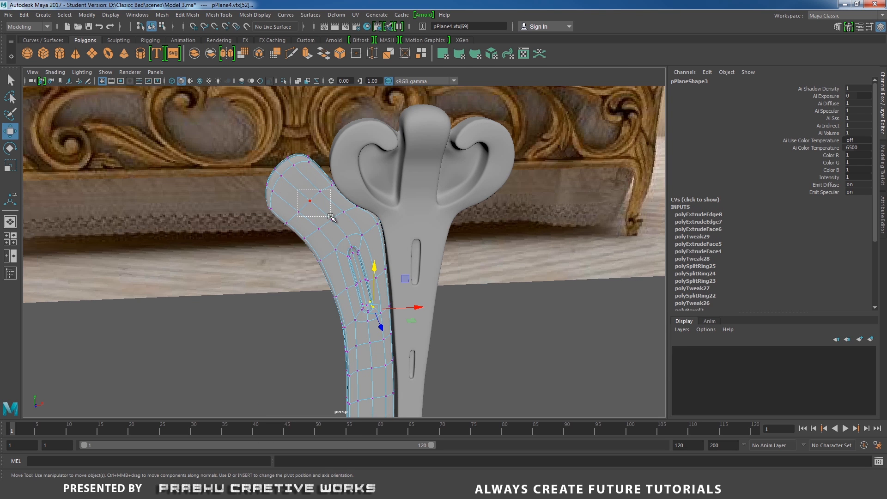
drag(331, 216, 331, 216)
shift+click(318, 229)
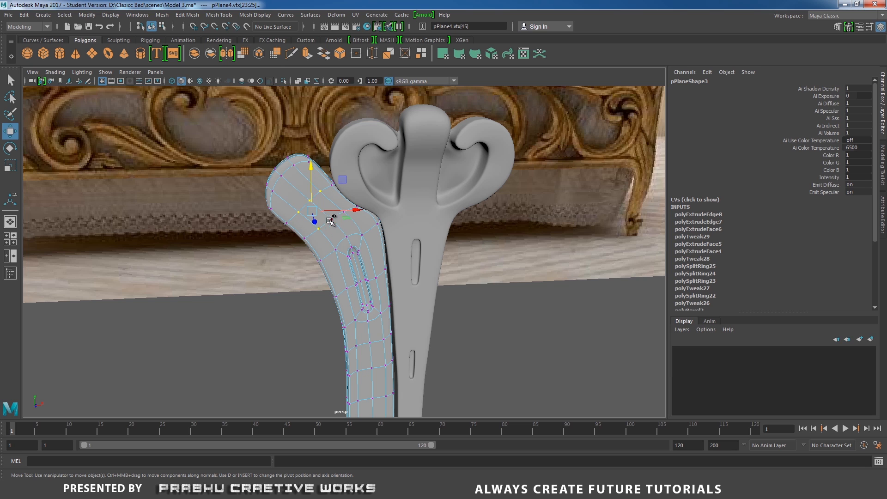
shift+click(331, 220)
shift+click(343, 212)
shift+drag(330, 236, 369, 266)
shift+drag(356, 230, 368, 241)
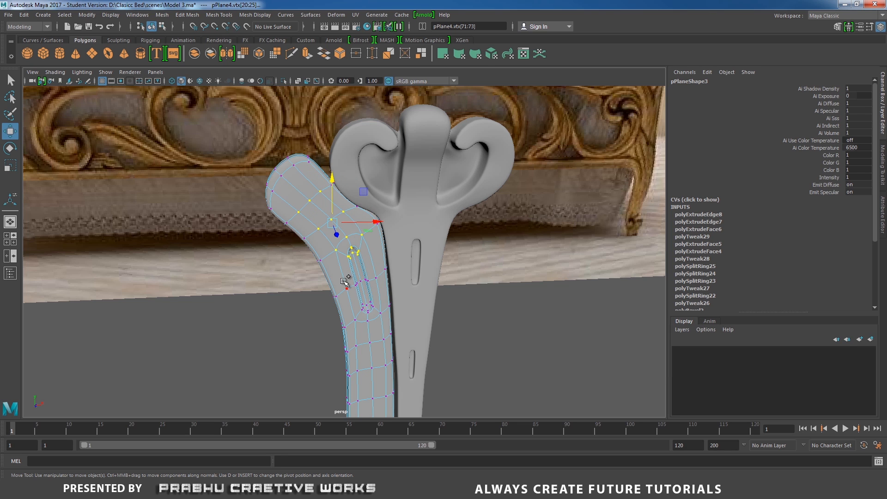
shift+drag(341, 271, 391, 332)
alt+middle_drag(402, 327, 357, 246)
shift+drag(339, 233, 372, 318)
alt+right_drag(439, 266, 325, 238)
alt+drag(325, 239, 302, 146)
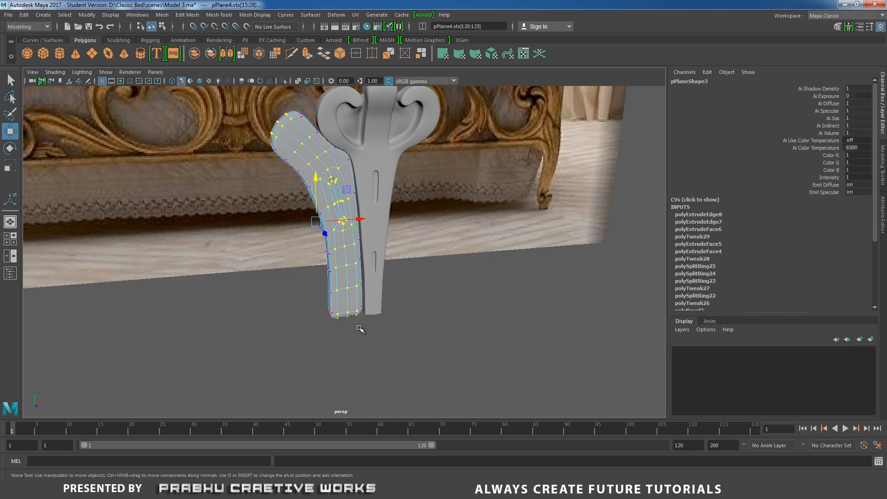
alt+drag(366, 327, 382, 319)
alt+right_drag(382, 319, 492, 349)
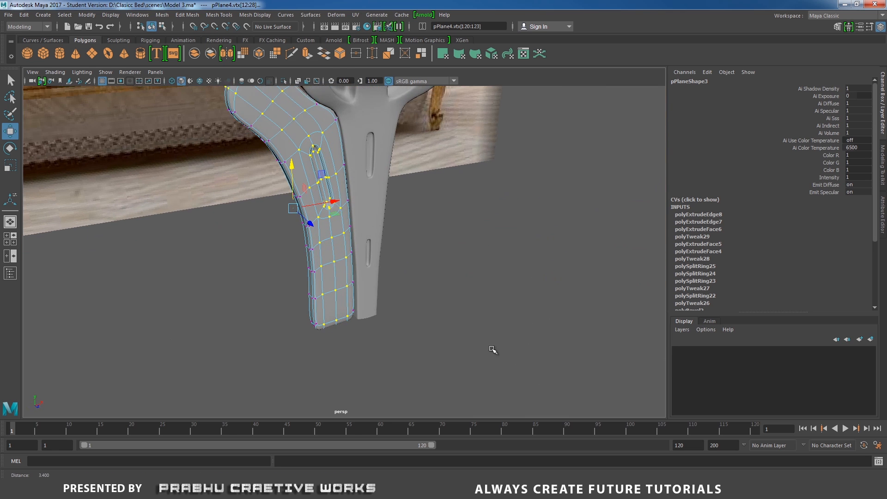
drag(305, 217, 359, 276)
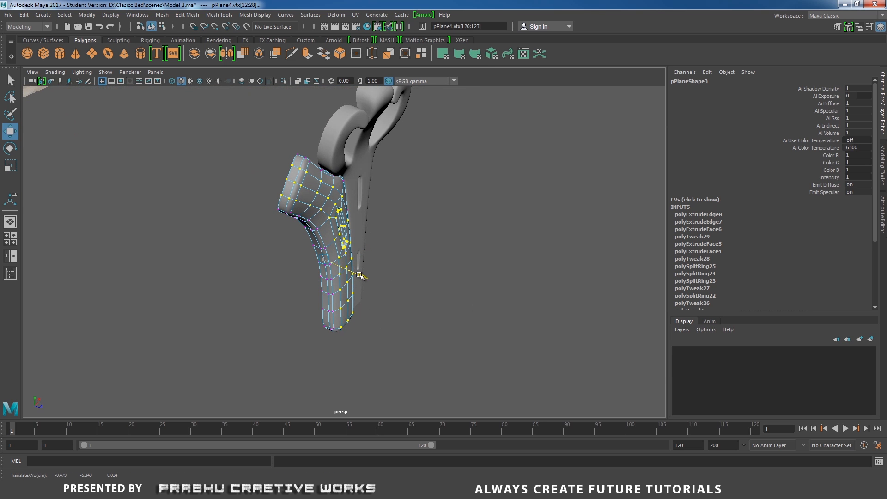
right_drag(298, 184, 341, 171)
click(450, 208)
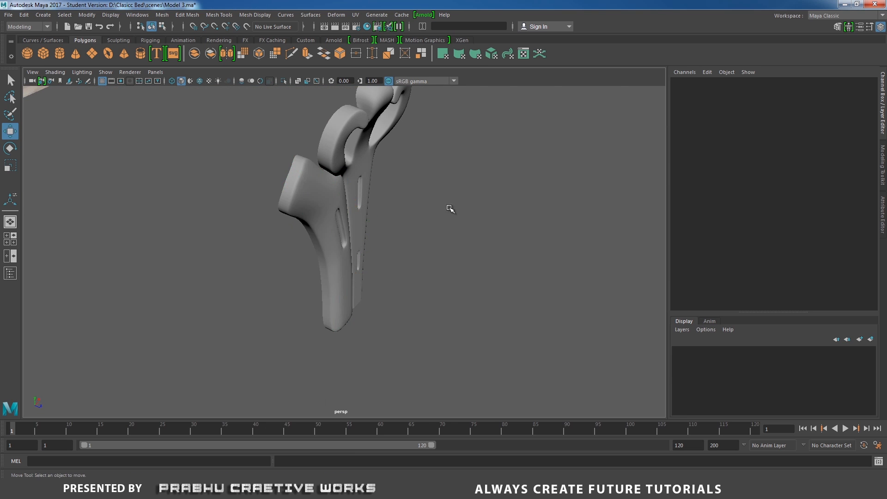
Show the leaf and the central stem close up in the front view with shaded display to inspect the gap between them.
alt+drag(450, 209, 411, 293)
click(344, 242)
key(space)
alt+middle_drag(437, 248, 414, 250)
alt+right_drag(414, 250, 464, 278)
key(4)
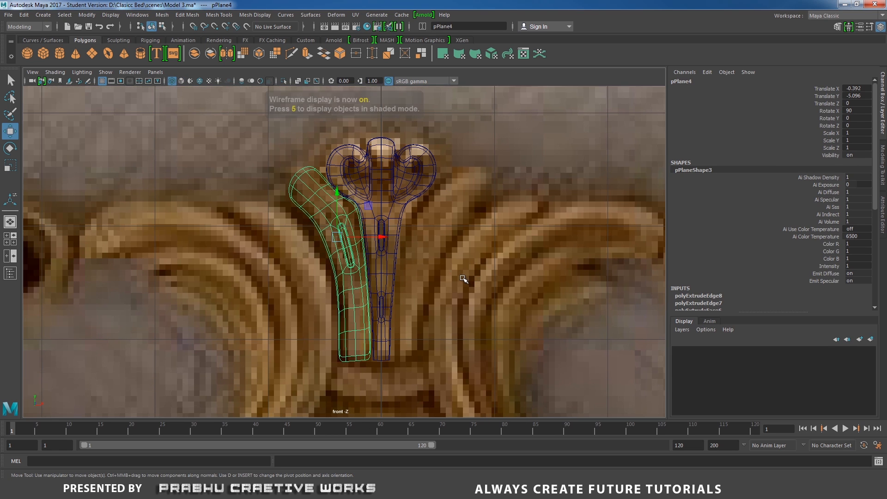
mouse_move(422, 238)
alt+right_down()
mouse_move(552, 307)
mouse_move(446, 251)
mouse_move(421, 248)
mouse_move(564, 313)
alt+right_up()
click(447, 251)
key(5)
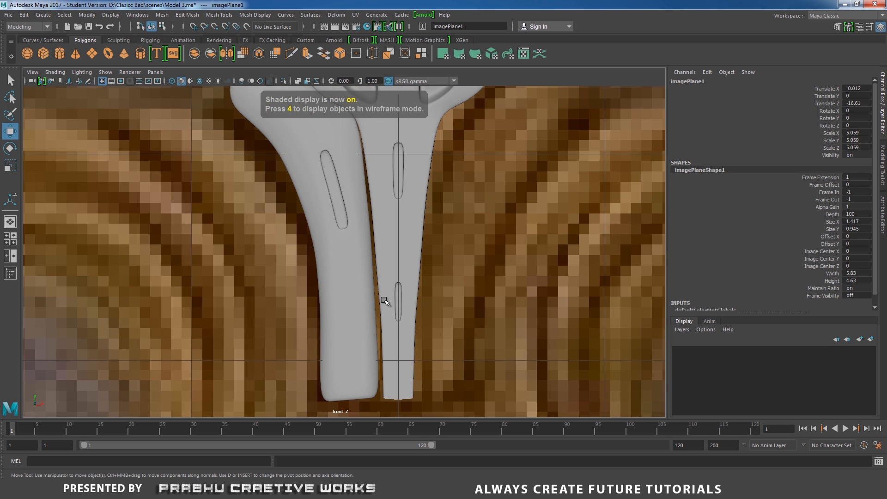
Switch the leaf to vertex editing and move its inner edge vertices below the recessed slot closer to the central stem.
click(369, 301)
alt+middle_drag(417, 286, 421, 218)
alt+right_drag(420, 217, 505, 283)
right_click(502, 228)
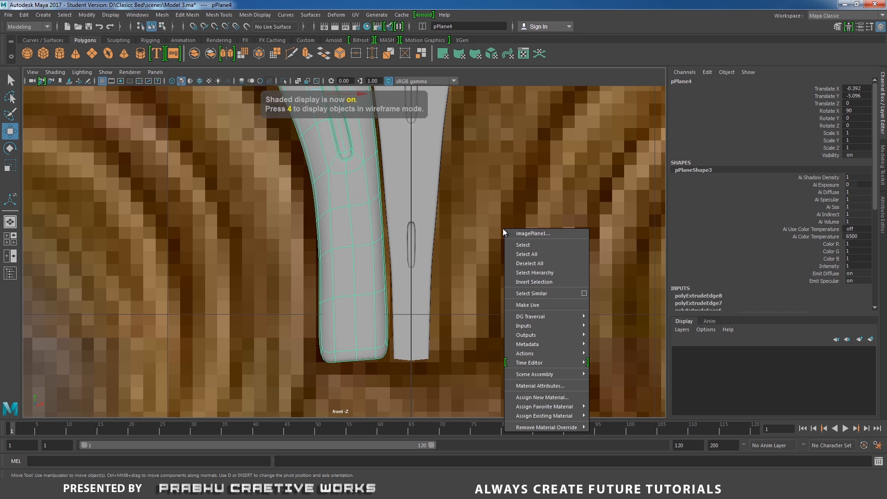
right_drag(389, 237, 355, 239)
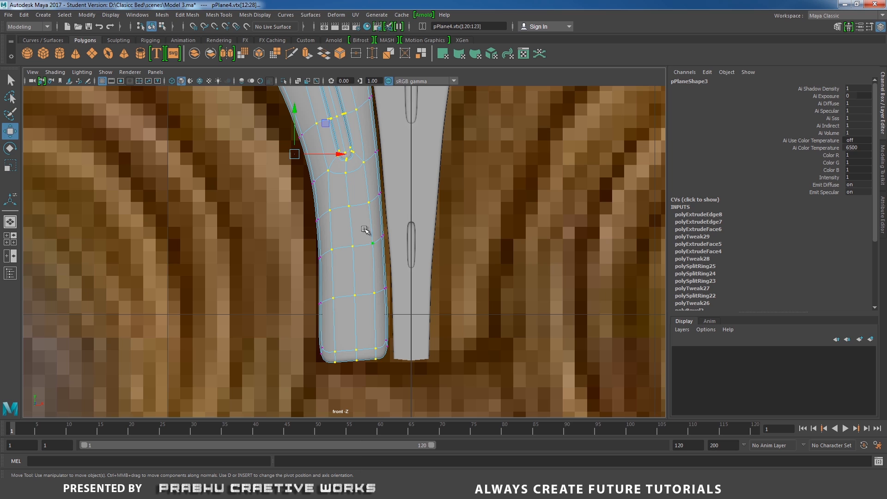
click(383, 236)
drag(424, 239, 425, 237)
drag(365, 184, 420, 200)
alt+middle_drag(432, 190, 437, 253)
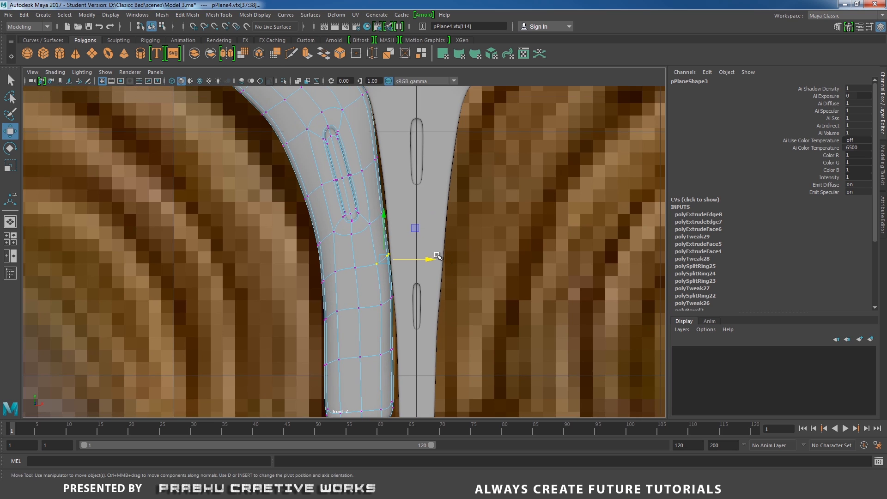
Shift the inner edge vertices alongside the leaf's recessed slot toward the central stem.
drag(368, 199, 425, 220)
alt+middle_drag(446, 197, 460, 253)
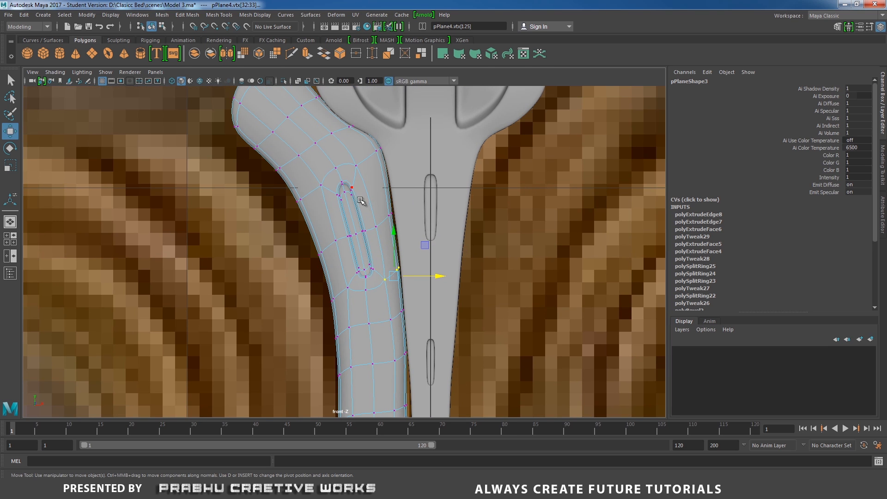
click(386, 215)
drag(428, 226, 430, 227)
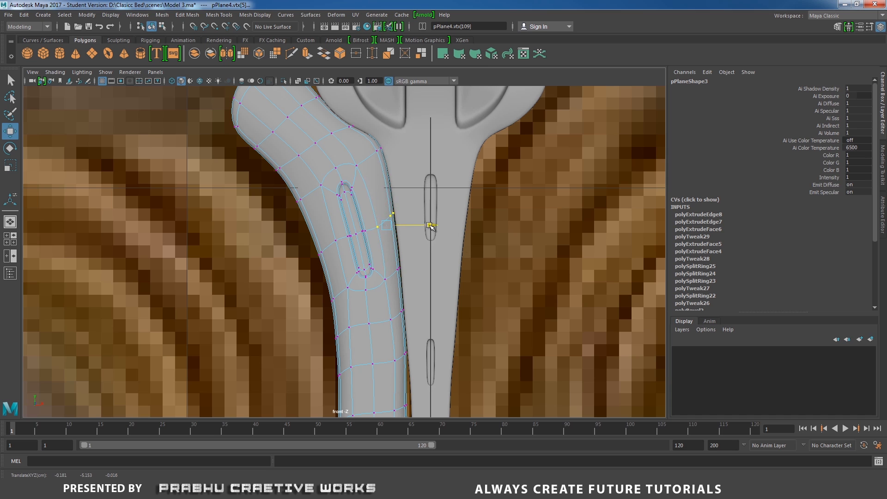
alt+middle_drag(434, 254, 430, 294)
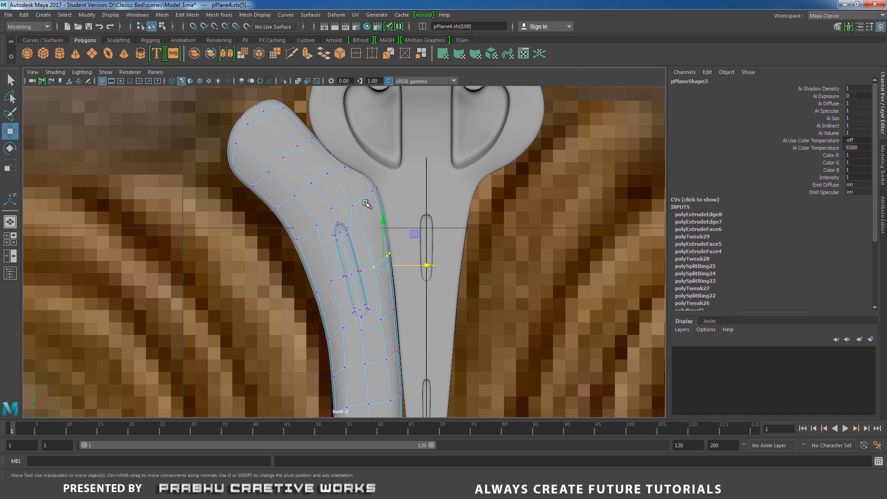
Move the inner edge vertices at the leaf's lower end sideways to close the gap to the central stem.
alt+middle_drag(370, 188, 373, 102)
alt+middle_drag(400, 281, 379, 255)
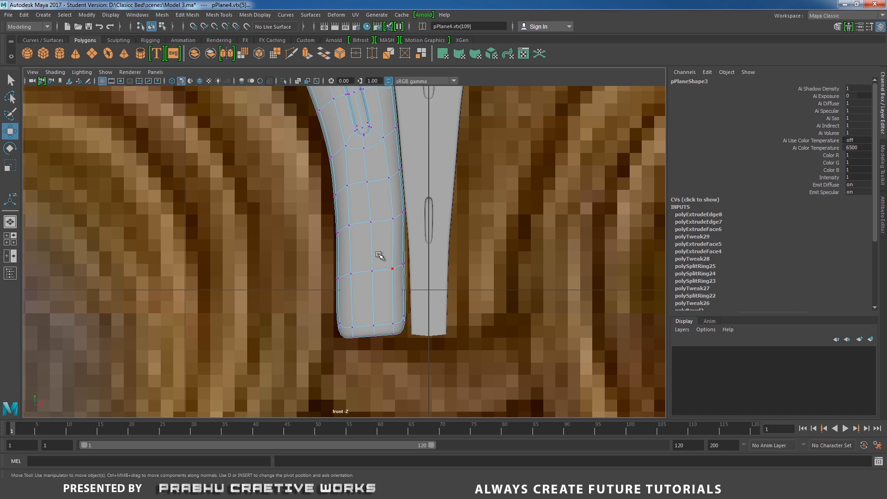
drag(389, 258, 452, 265)
drag(392, 304, 451, 338)
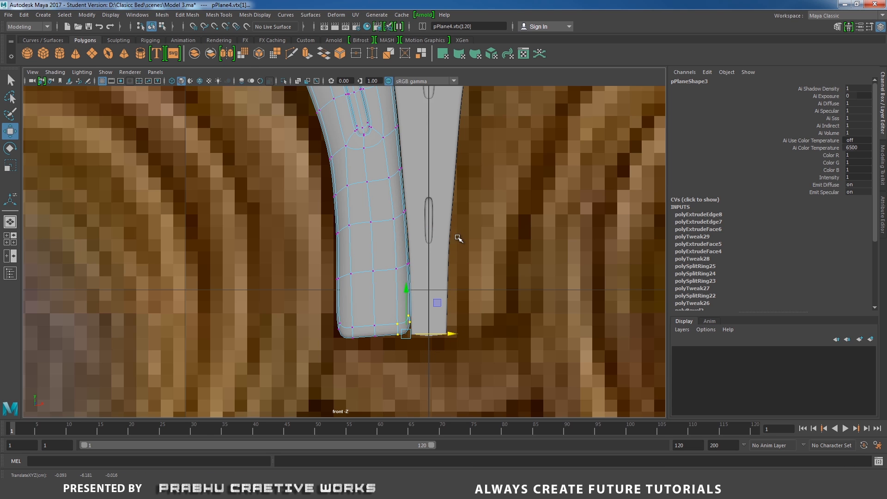
Return the leaf to object mode and display the whole ornament in wireframe over the reference image.
alt+middle_drag(465, 236, 480, 354)
scroll(403, 207, down, 4)
alt+middle_drag(411, 209, 418, 232)
scroll(409, 235, up, 1)
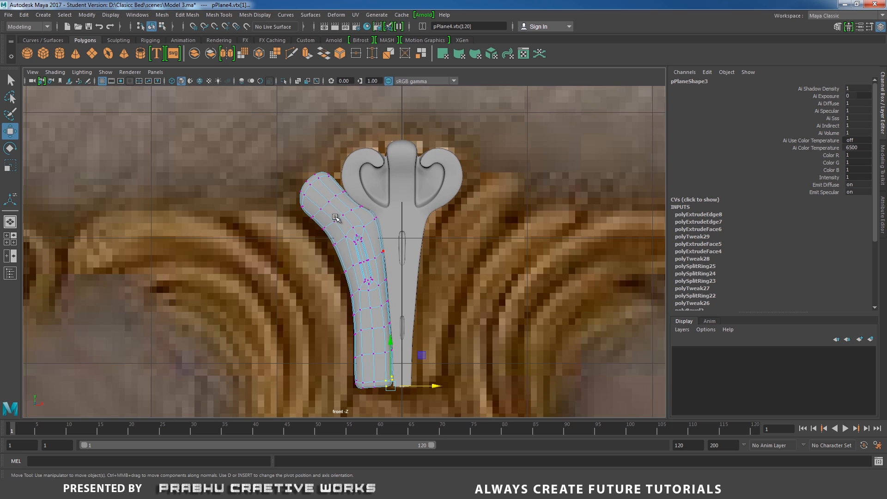
right_drag(335, 217, 375, 202)
alt+middle_drag(353, 237, 318, 208)
scroll(403, 283, up, 1)
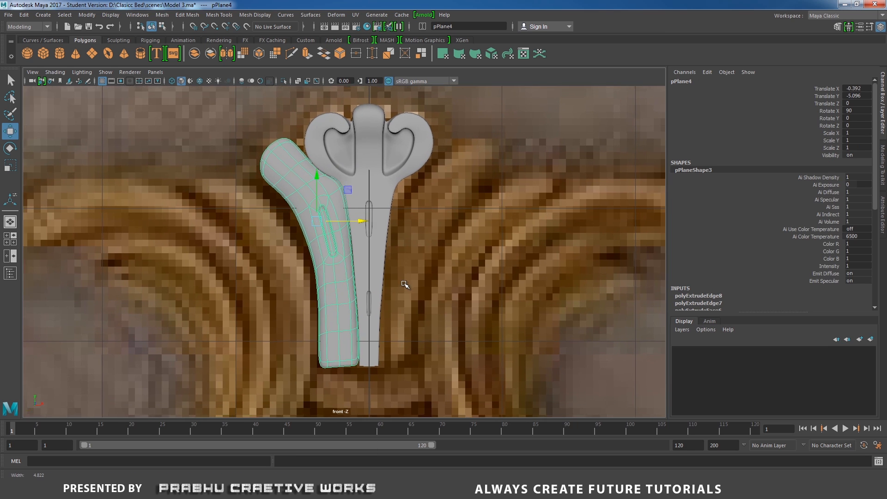
scroll(405, 284, up, 1)
key(4)
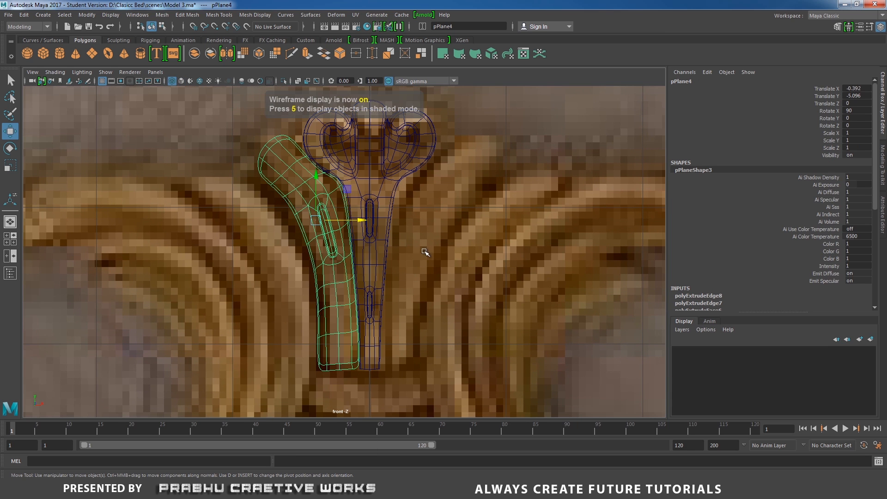
alt+middle_drag(422, 274, 416, 279)
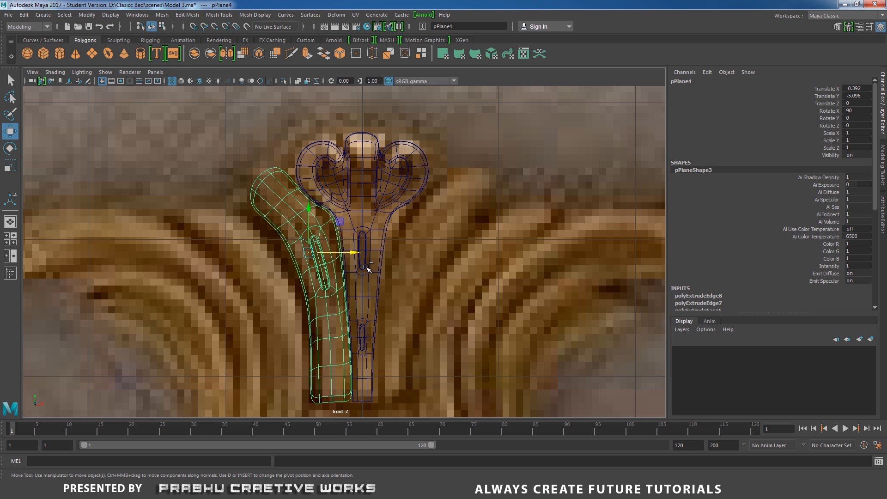
Duplicate the leaf and snap the copy's pivot to the grid point on the ornament's vertical centre line.
key(ctrl+d)
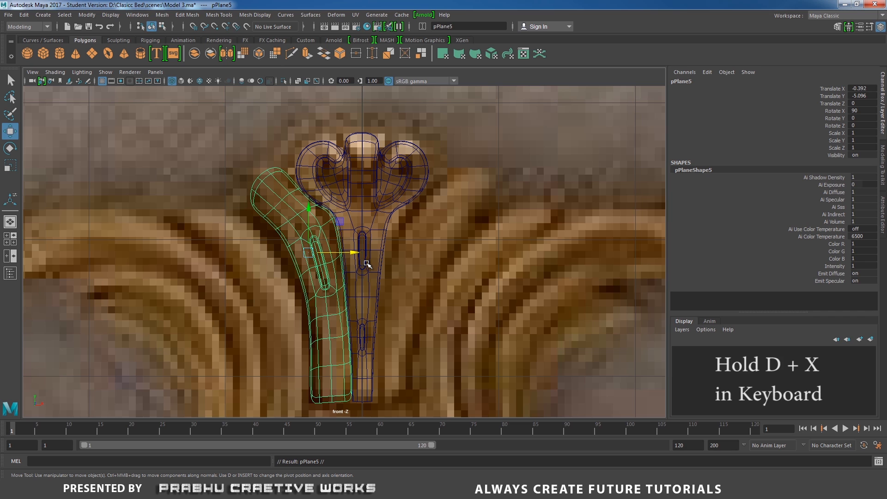
key(d)
key(x)
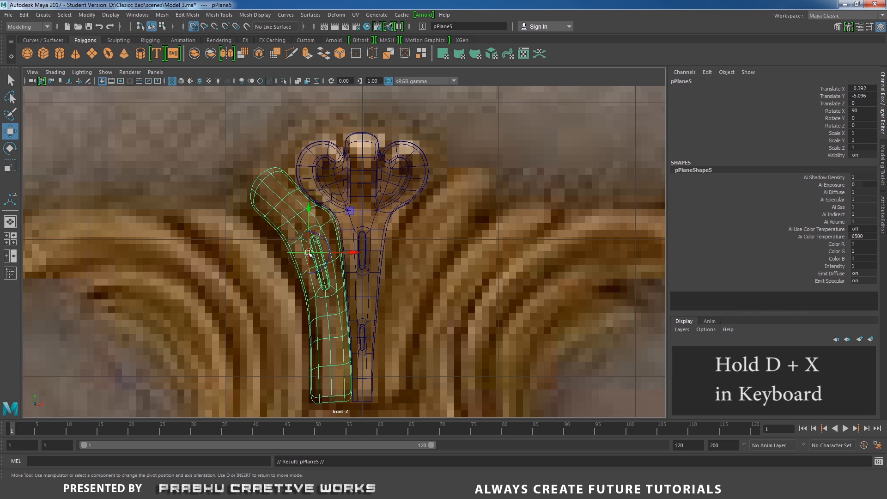
drag(308, 253, 354, 243)
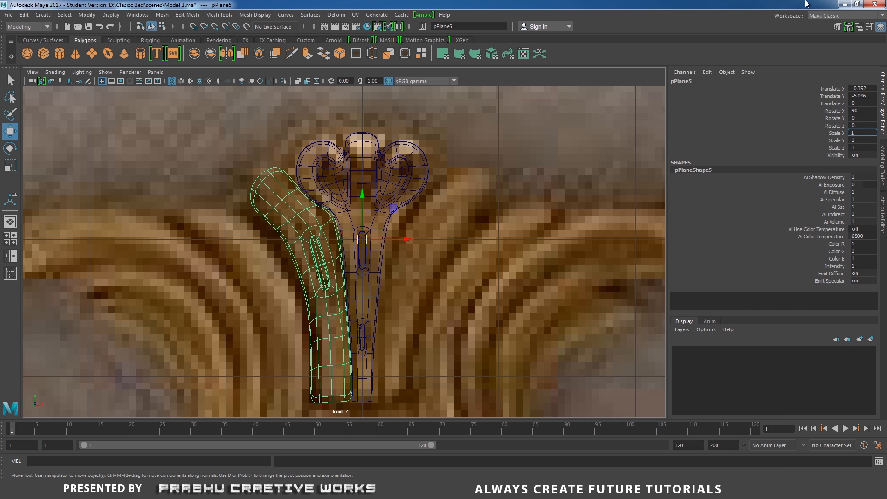
Mirror the copied leaf to the opposite side of the central ornament by setting Scale X to -1.
key(Return)
click(537, 232)
scroll(530, 241, down, 5)
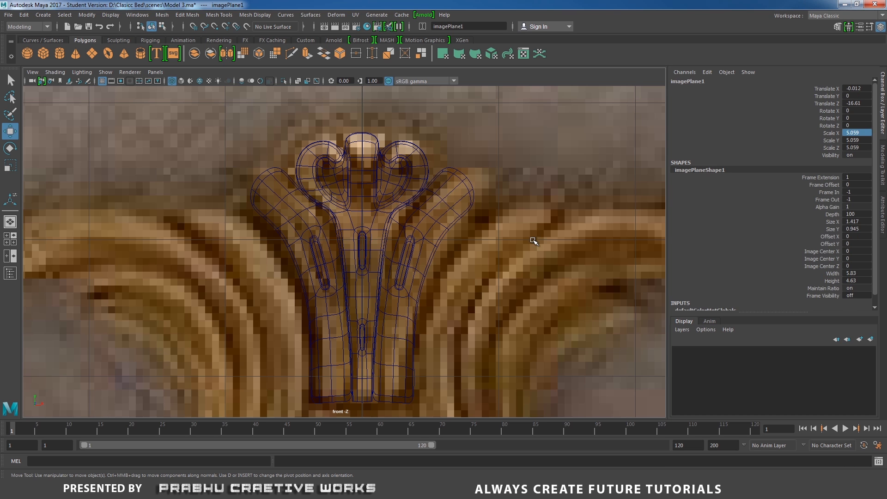
Examine the two mirrored leaves against the bed reference image, both close up and with the whole bed in view.
scroll(489, 277, up, 2)
scroll(423, 234, up, 2)
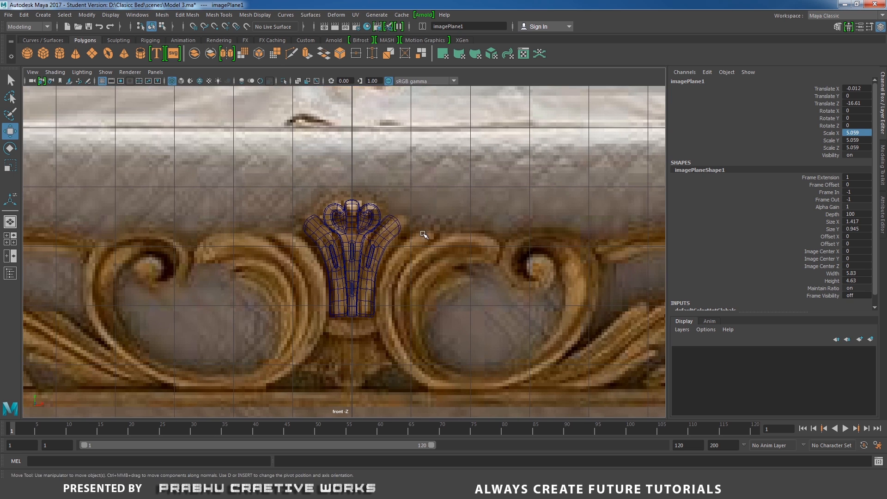
click(399, 222)
scroll(464, 265, up, 1)
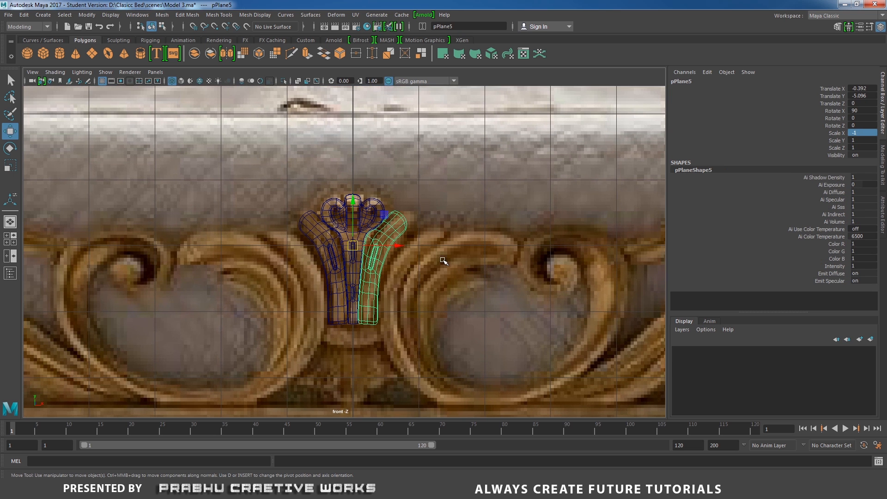
click(419, 203)
scroll(421, 254, down, 6)
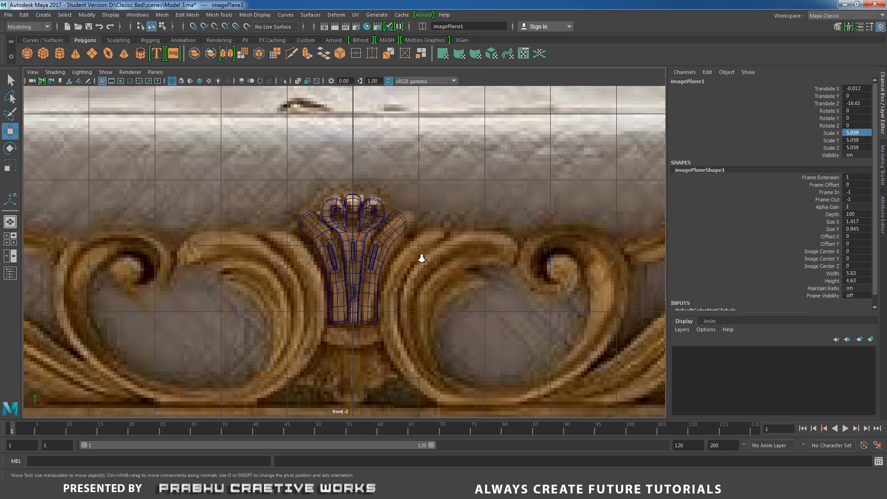
scroll(626, 348, up, 1)
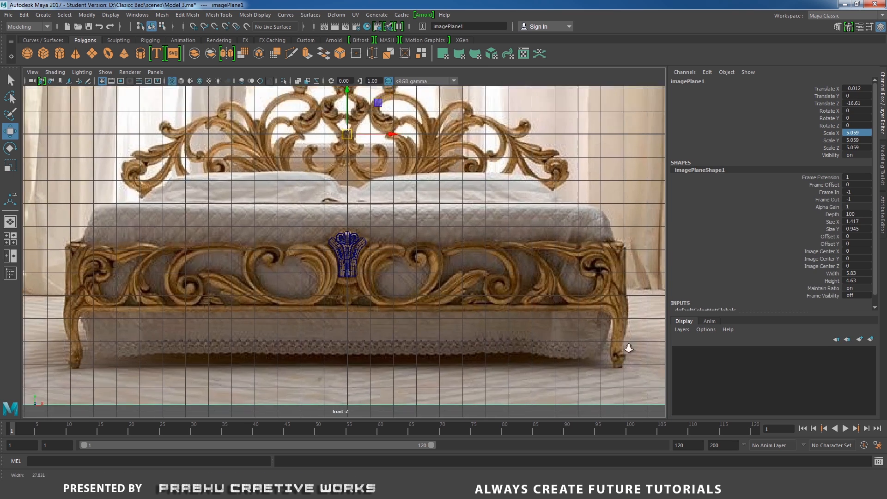
scroll(428, 284, up, 4)
click(323, 238)
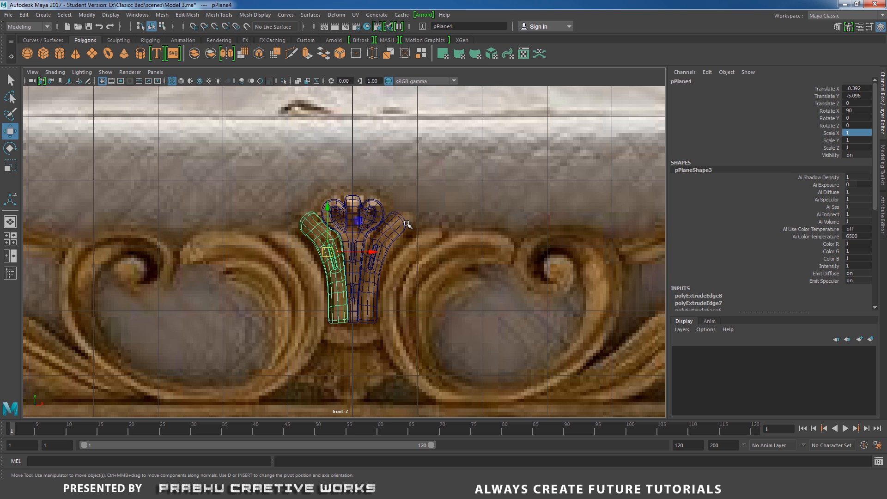
key(ctrl+shift+d)
click(461, 214)
scroll(428, 228, up, 2)
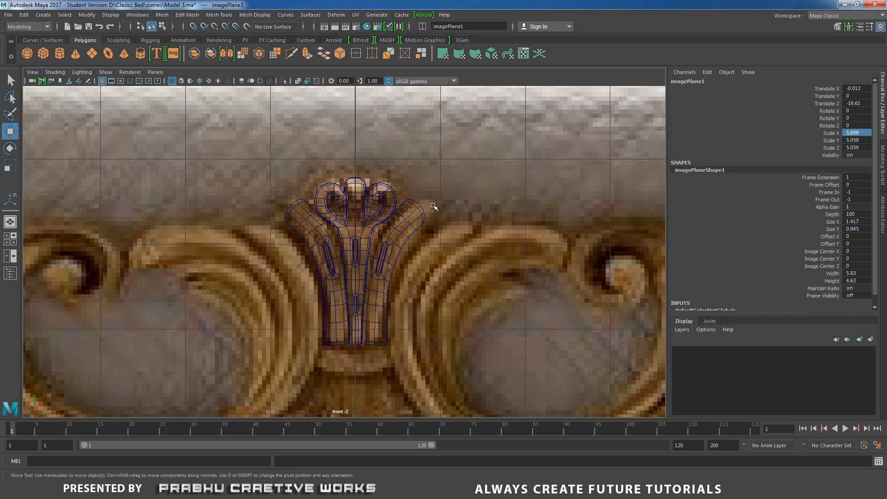
scroll(446, 256, down, 2)
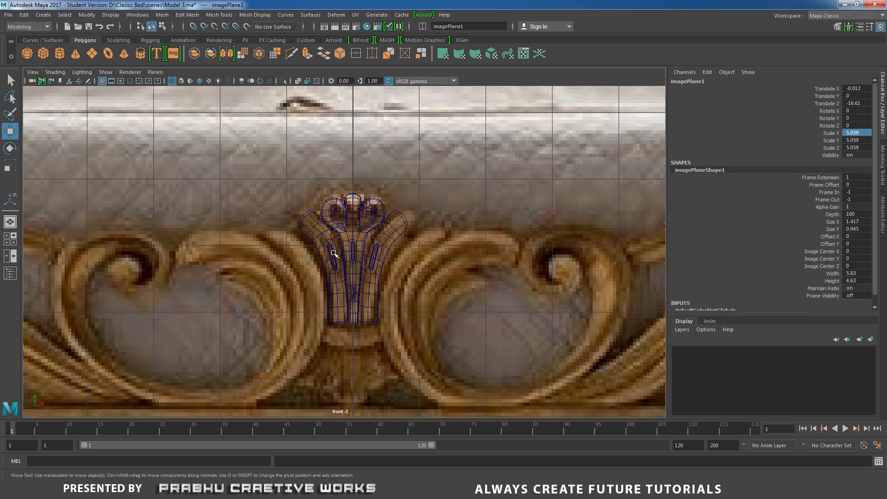
click(334, 252)
click(396, 236)
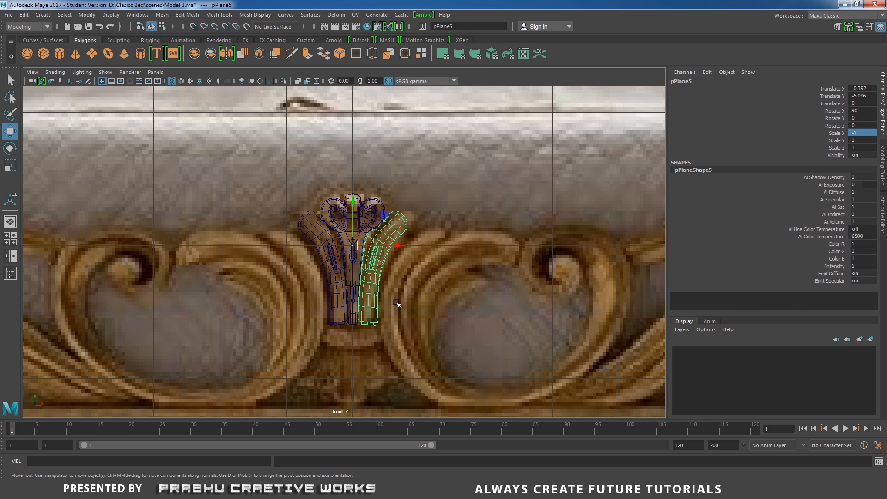
Create a polygon plane and move it over the upper end of the scroll beside the leaf, at about X -1.598, Y -4.89.
alt+middle_drag(397, 303, 448, 273)
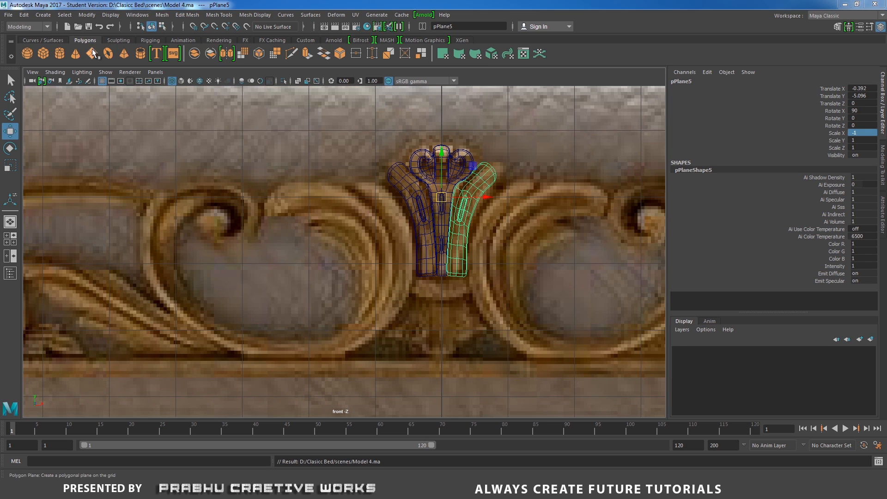
click(92, 53)
scroll(550, 252, down, 5)
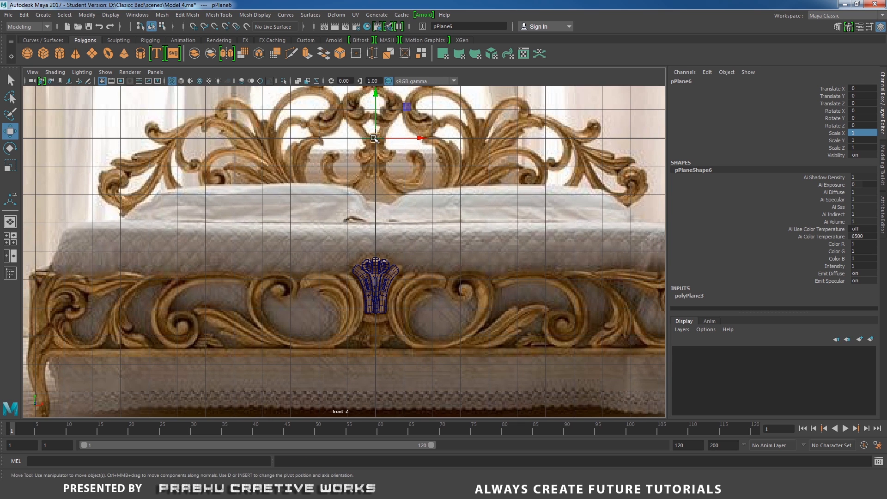
drag(374, 139, 330, 277)
scroll(367, 217, up, 5)
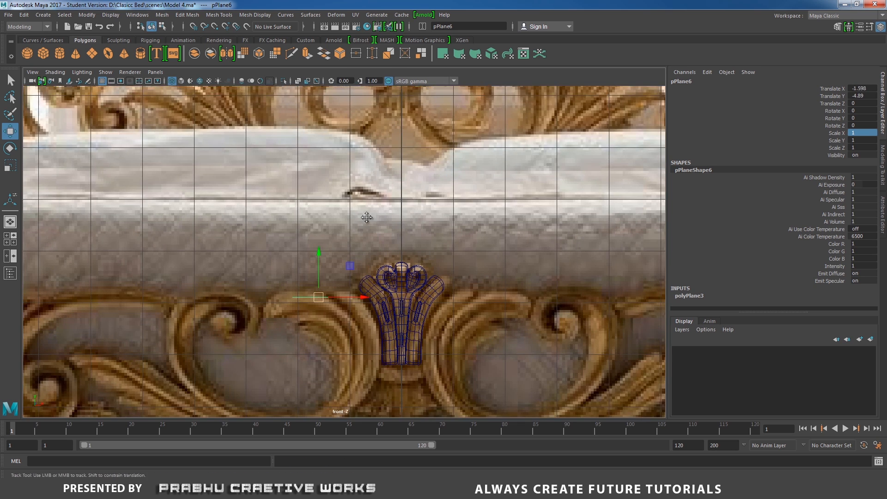
alt+middle_drag(366, 217, 404, 136)
alt+right_drag(404, 135, 507, 278)
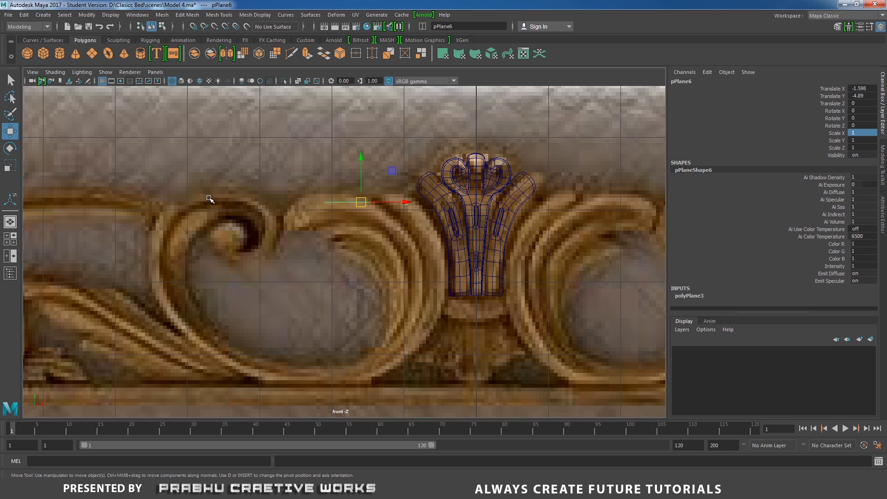
Rotate the new plane upright to face the front view by setting Rotate X to 90.
drag(347, 176, 366, 216)
key(e)
drag(362, 182, 369, 216)
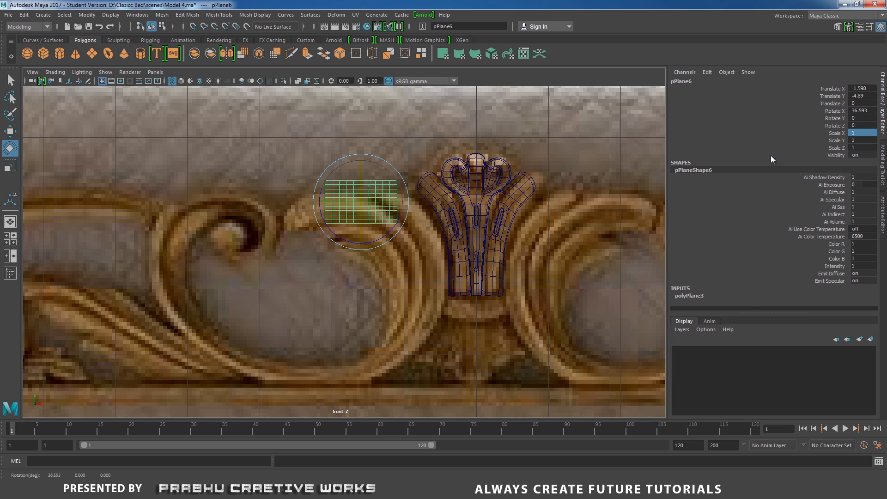
double_click(864, 111)
key(Return)
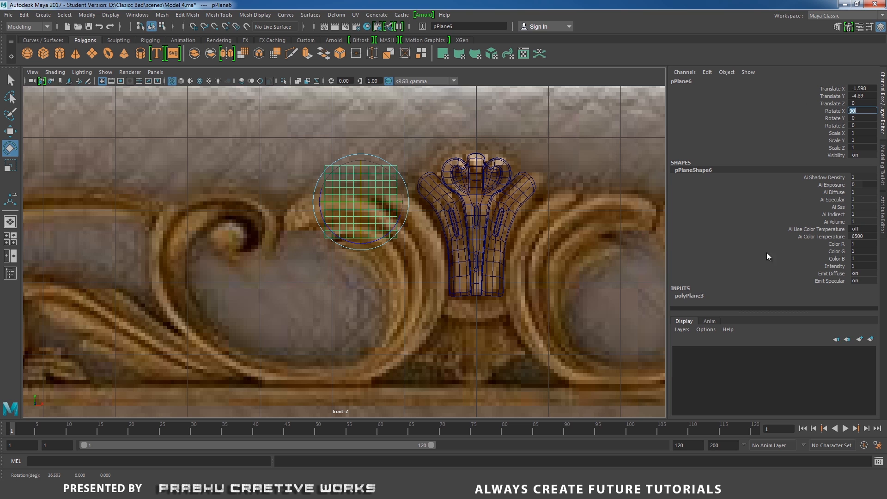
Reduce the new plane to a single face by setting its width and height subdivisions to 1.
click(692, 294)
click(855, 285)
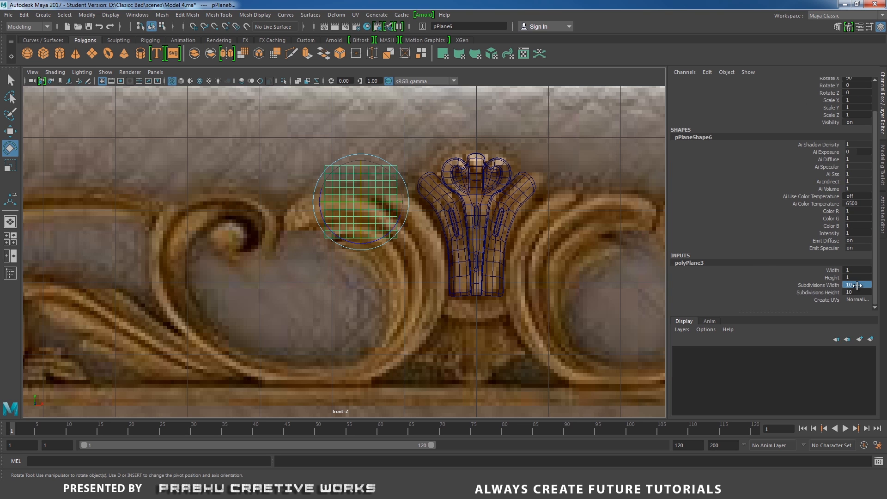
double_click(862, 292)
text(1)
key(Return)
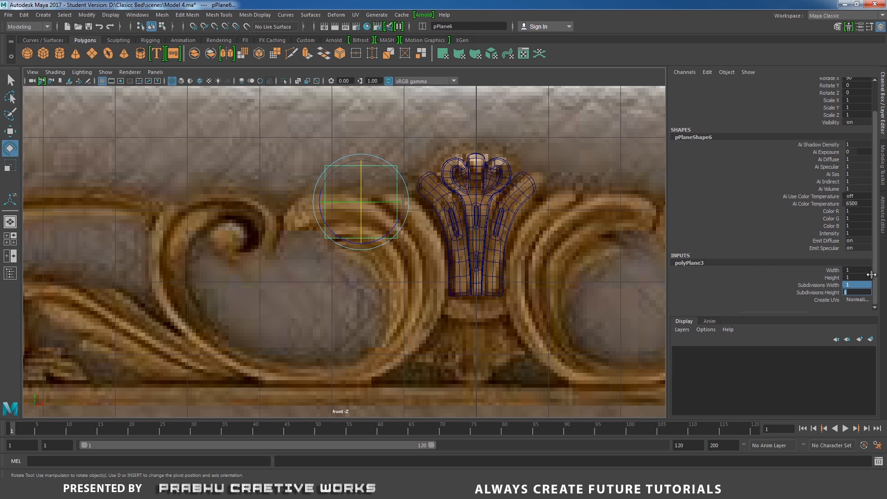
click(377, 148)
click(376, 166)
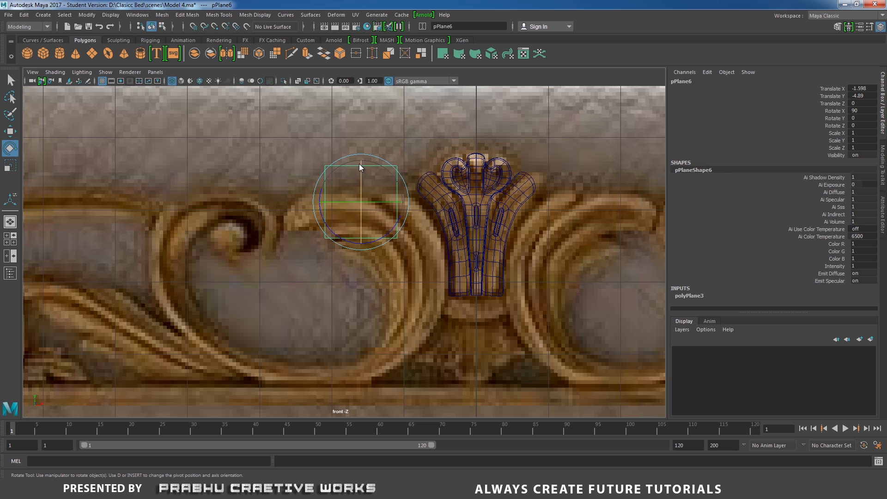
Move the single-face plane's four corner vertices onto the scroll's upper outer band beside the leaf to form a small quad.
right_drag(359, 164, 302, 155)
scroll(329, 180, up, 2)
drag(385, 133, 418, 192)
key(w)
drag(320, 147, 382, 195)
click(417, 190)
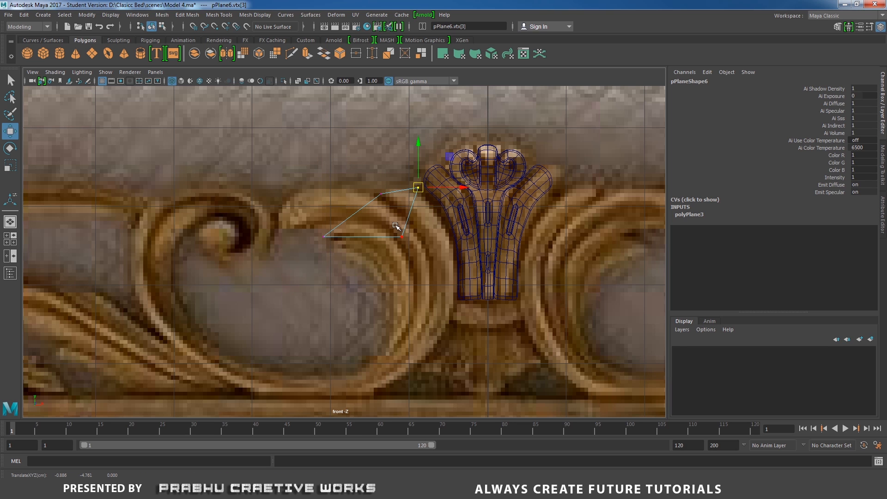
click(402, 237)
drag(402, 236, 432, 210)
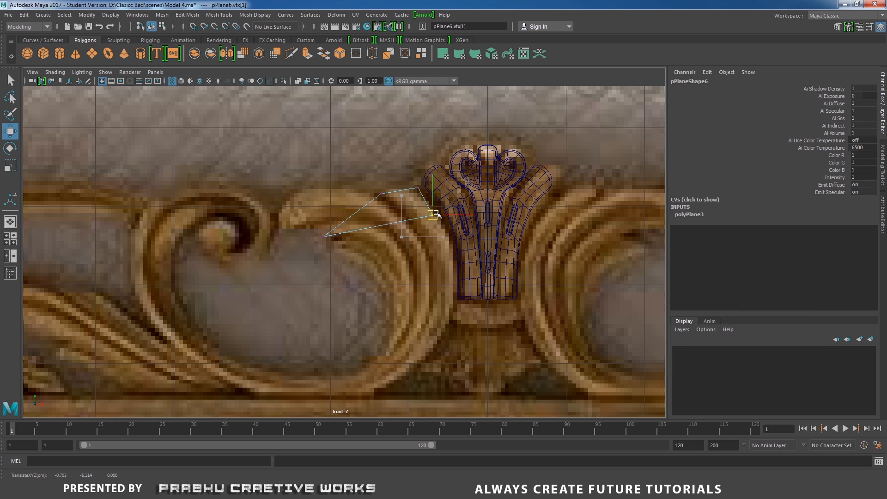
click(323, 236)
drag(324, 237, 410, 221)
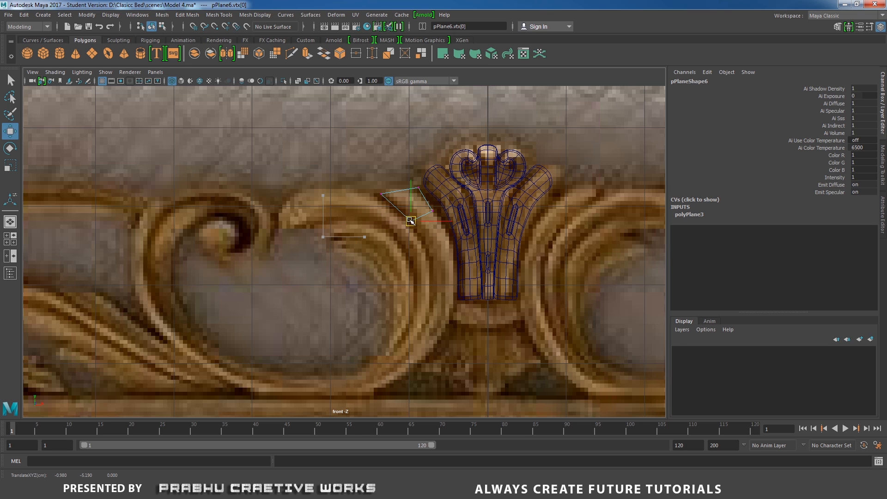
Refine the quad's upper corner vertices to level its top edge along the scroll's upper outline.
scroll(411, 220, up, 2)
click(453, 160)
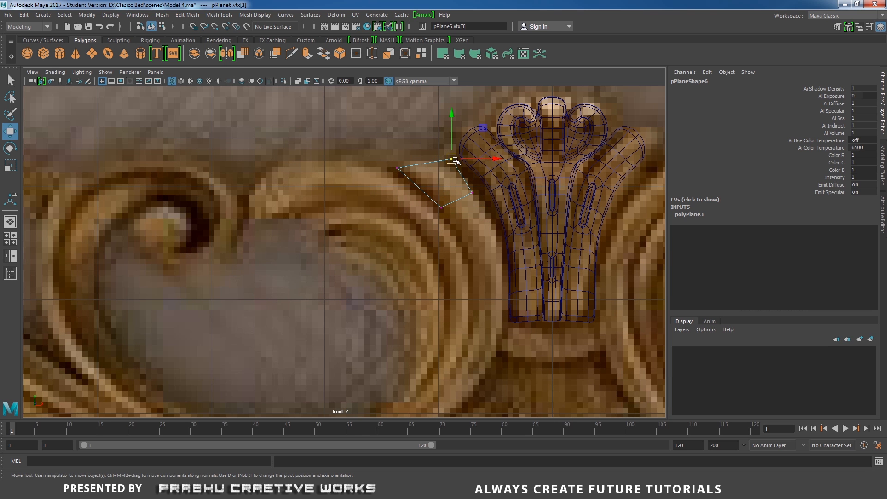
drag(455, 160, 458, 165)
click(397, 168)
drag(396, 168, 395, 167)
click(473, 193)
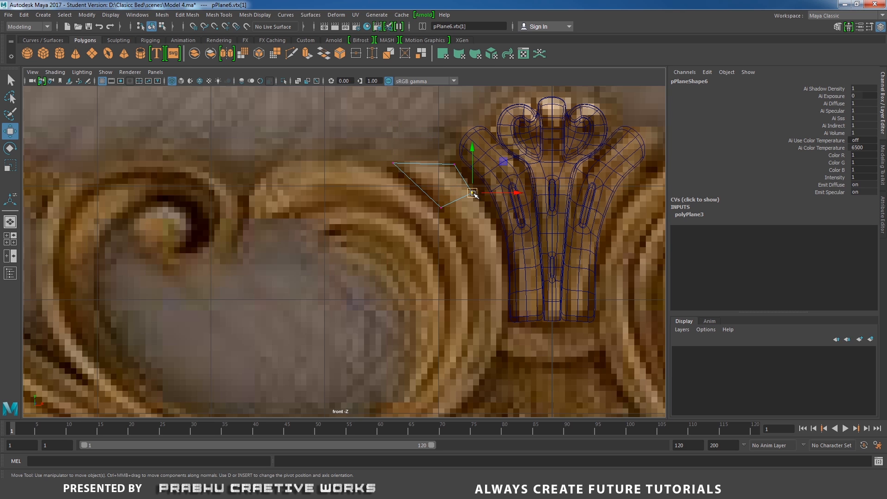
Extrude the quad's lower edge a short distance down along the scroll's outer band.
alt+middle_drag(449, 198, 377, 198)
scroll(408, 215, up, 1)
right_drag(394, 194, 389, 172)
click(391, 194)
shift+right_click(405, 222)
click(403, 246)
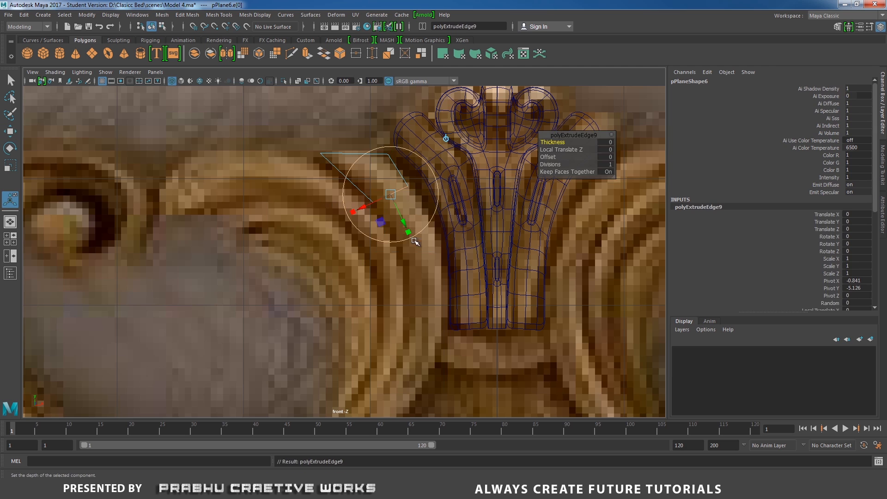
alt+middle_drag(403, 247, 388, 222)
mouse_move(375, 169)
mouse_down()
mouse_move(397, 208)
mouse_move(376, 180)
mouse_move(464, 242)
mouse_move(423, 229)
mouse_up()
Insert one centred lengthwise edge loop through the strip, using the Multiple edge loops option with the number of loops at 1.
key(space)
key(5)
alt+right_drag(424, 230, 518, 280)
right_drag(356, 197, 409, 176)
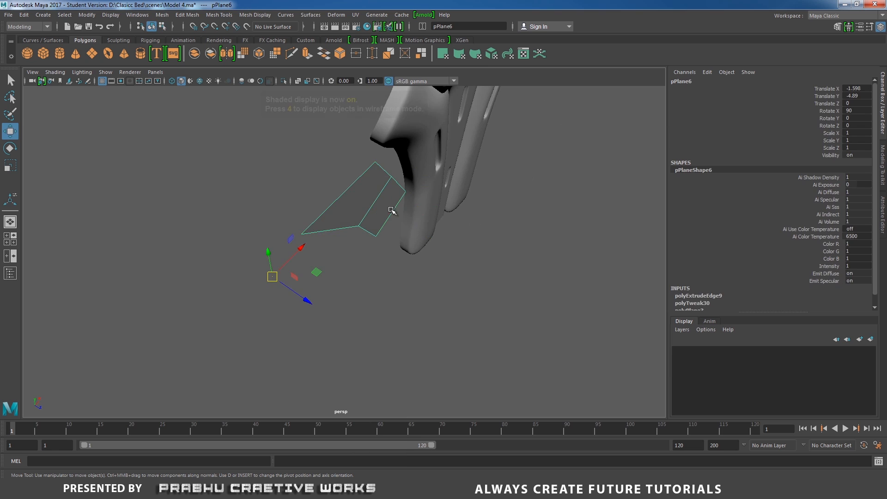
alt+drag(390, 210, 321, 203)
alt+right_drag(321, 202, 400, 223)
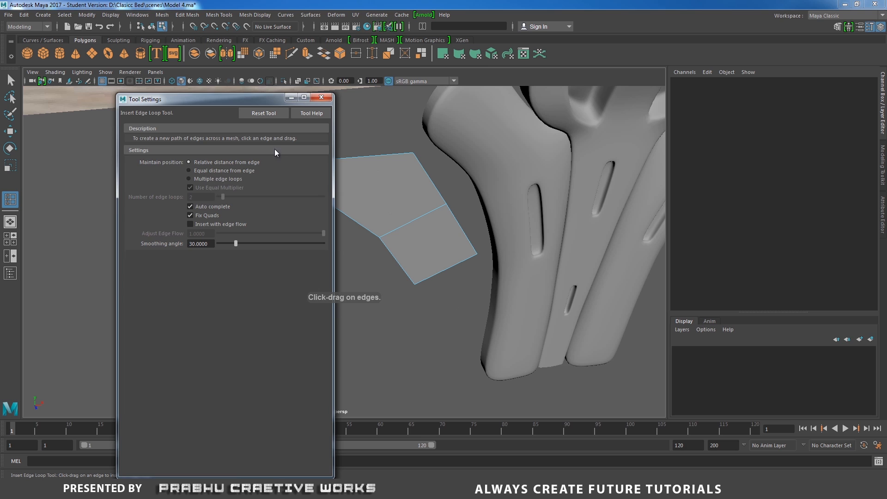
click(322, 98)
shift+right_drag(406, 192, 437, 256)
key(w)
click(383, 160)
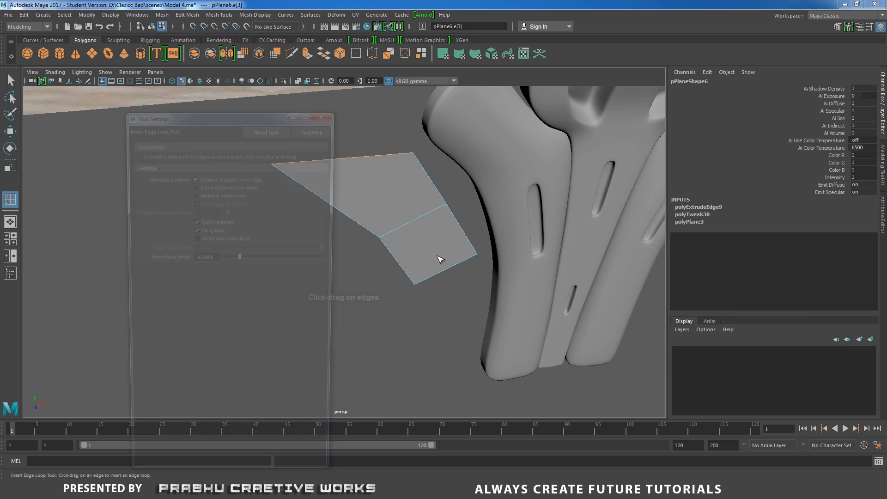
click(194, 194)
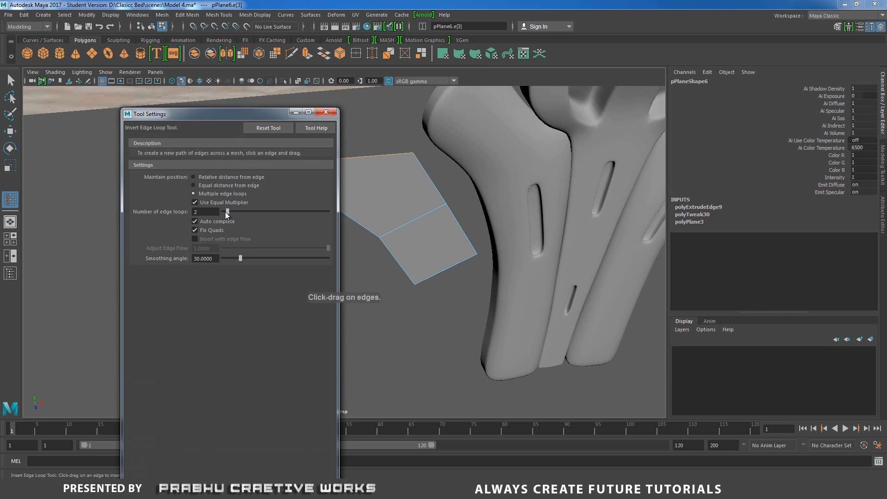
click(326, 111)
click(361, 160)
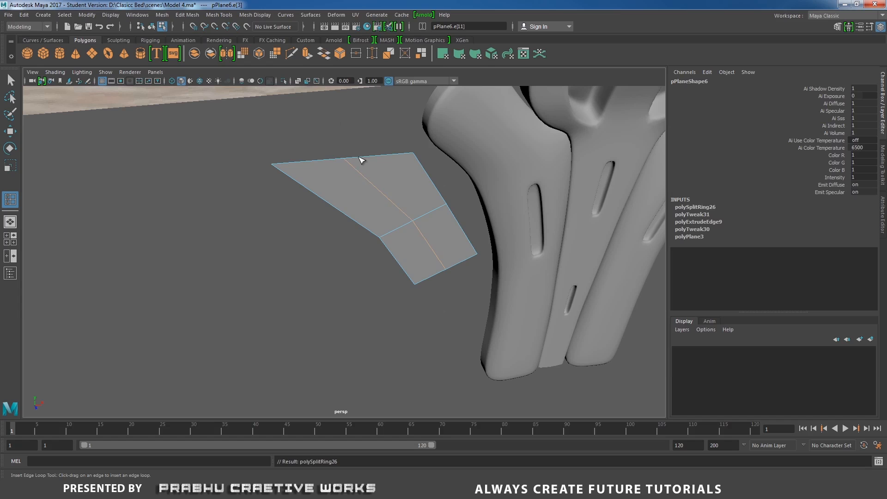
Pull the strip's centre edge loop forward along Z to give the band a raised ridge.
key(w)
alt+drag(382, 242, 423, 260)
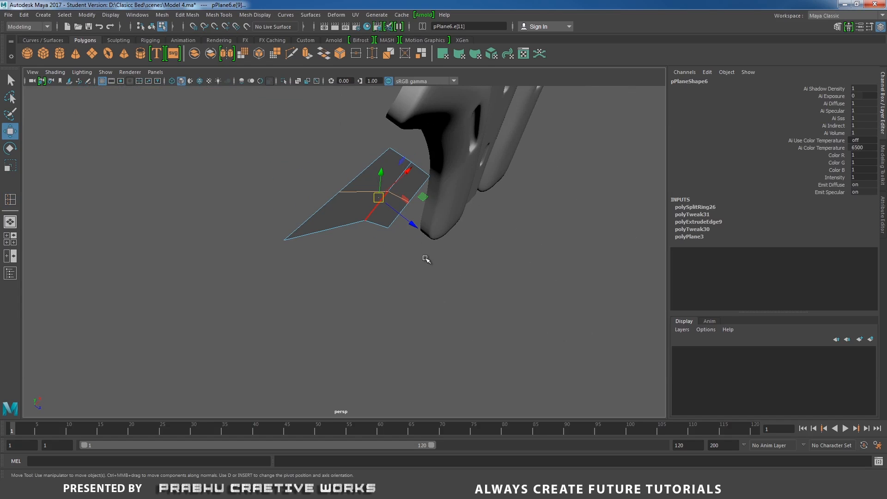
drag(412, 223, 424, 233)
alt+drag(365, 226, 330, 238)
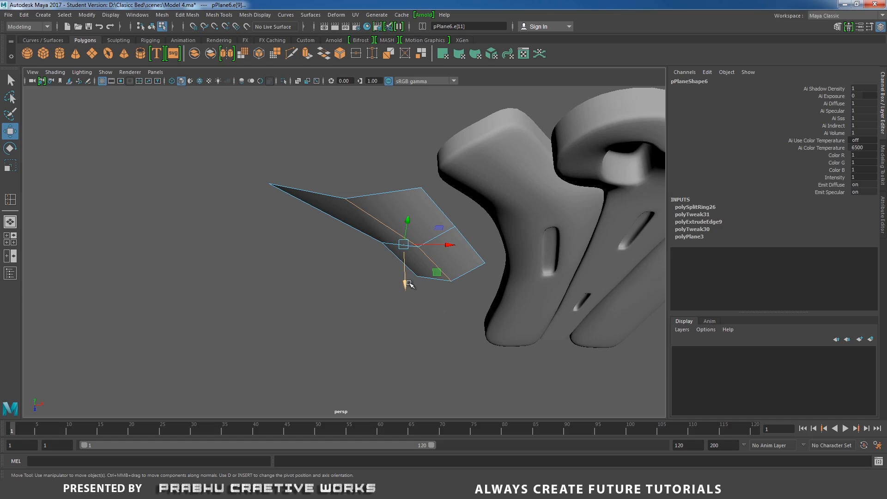
drag(408, 283, 370, 219)
Bevel the raised centre edge loop with 2 segments and fine-tune the bevel fraction to round the strip's profile.
shift+right_drag(371, 219, 406, 221)
mouse_move(396, 223)
alt+mouse_down()
mouse_move(372, 213)
mouse_move(359, 234)
mouse_move(384, 231)
alt+mouse_up()
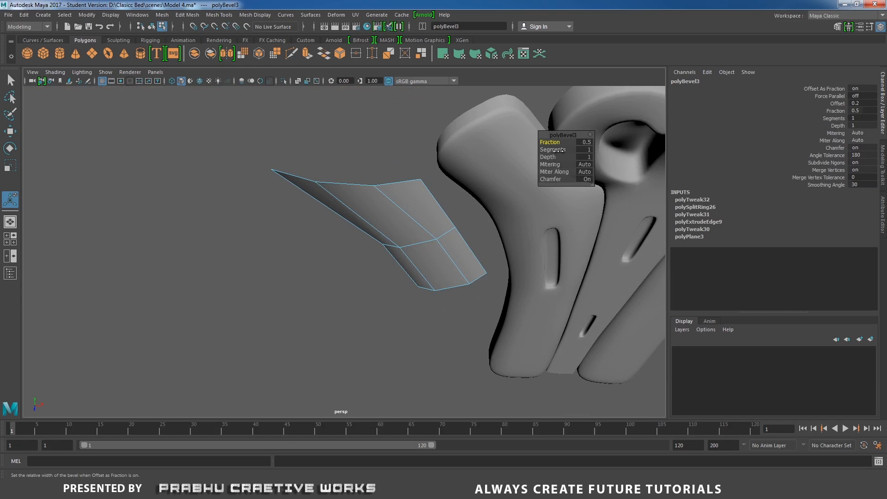
drag(558, 150, 565, 150)
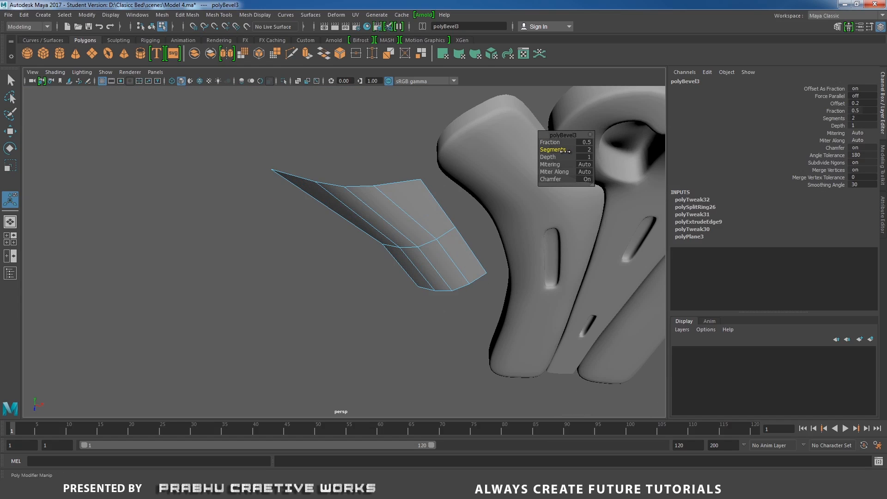
alt+drag(366, 183, 396, 167)
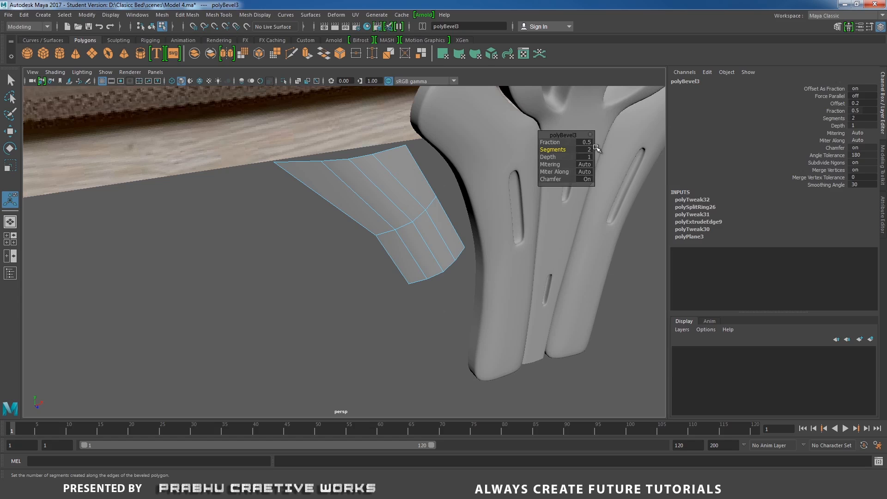
drag(564, 142, 558, 145)
alt+drag(384, 178, 335, 199)
right_drag(335, 200, 390, 183)
alt+drag(352, 197, 364, 220)
key(space)
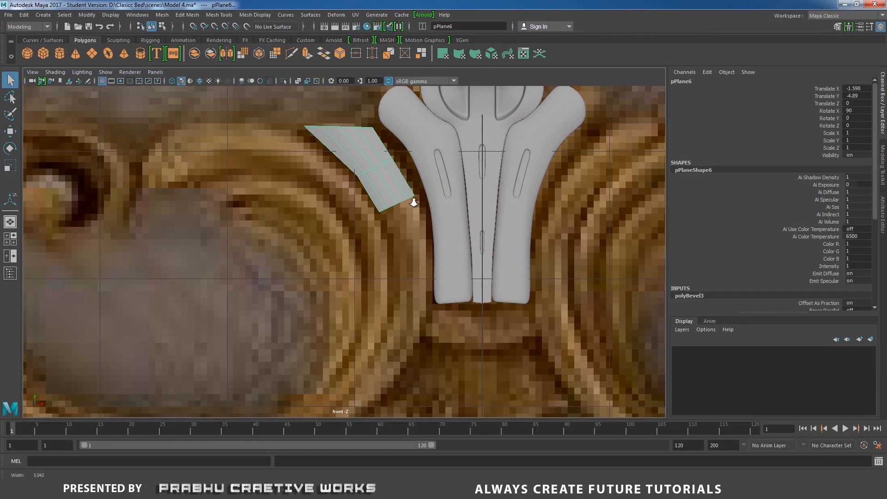
scroll(410, 203, up, 5)
key(4)
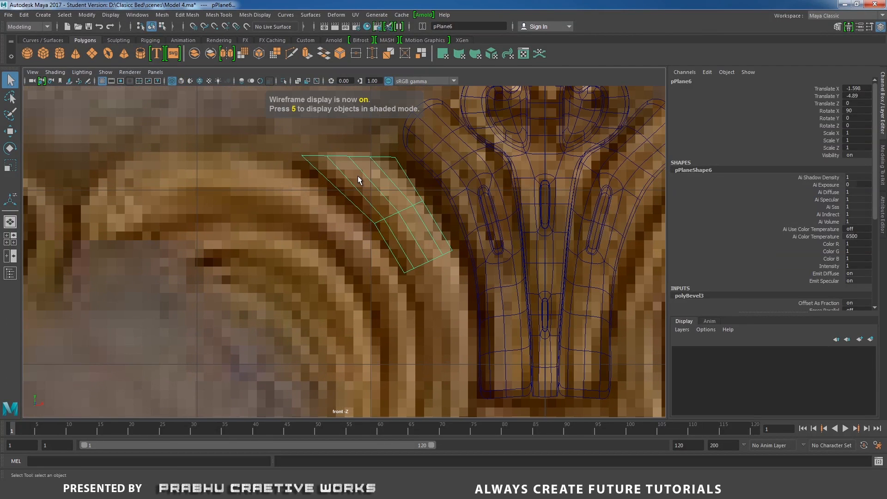
shift+right_drag(357, 175, 296, 189)
drag(317, 174, 321, 173)
key(ctrl+z)
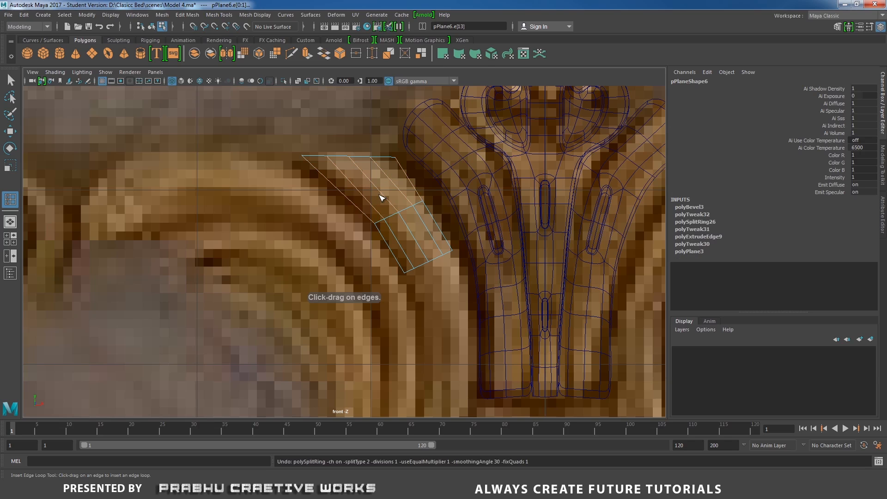
Reset the Insert Edge Loop tool's settings and insert a crosswise edge loop close to the strip's top end.
key(w)
shift+right_drag(353, 163, 355, 167)
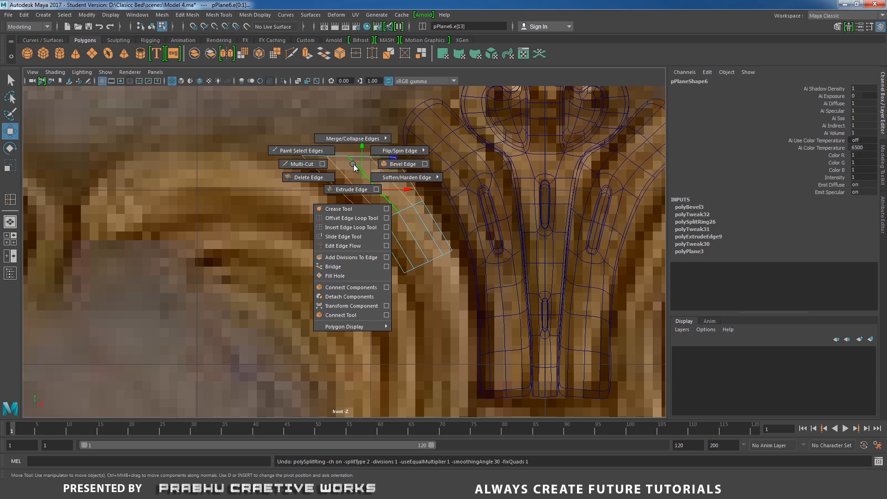
click(387, 227)
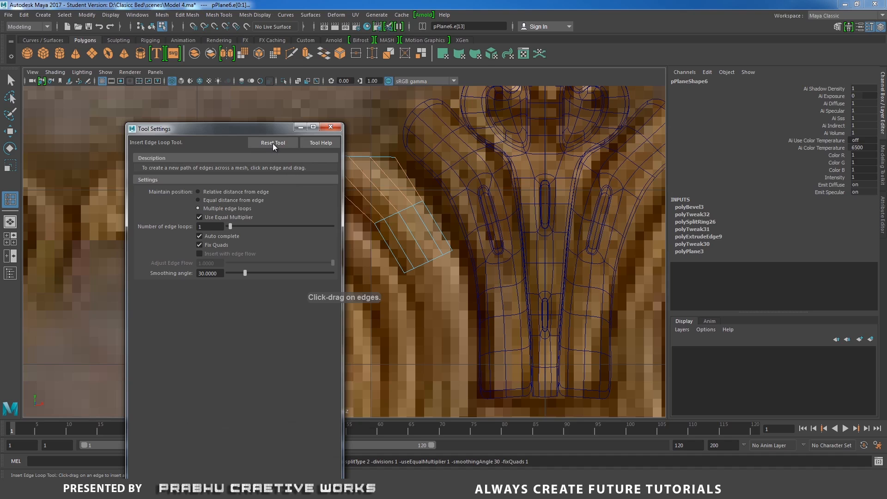
click(272, 143)
click(330, 126)
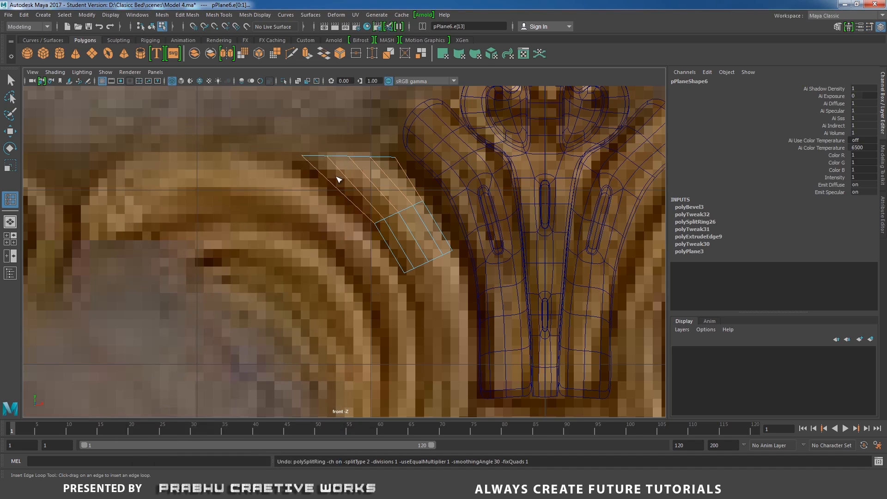
drag(339, 179, 324, 176)
Move the two outer corner vertices of the strip's top edge inward and down to round off its upper end.
key(w)
right_click(304, 152)
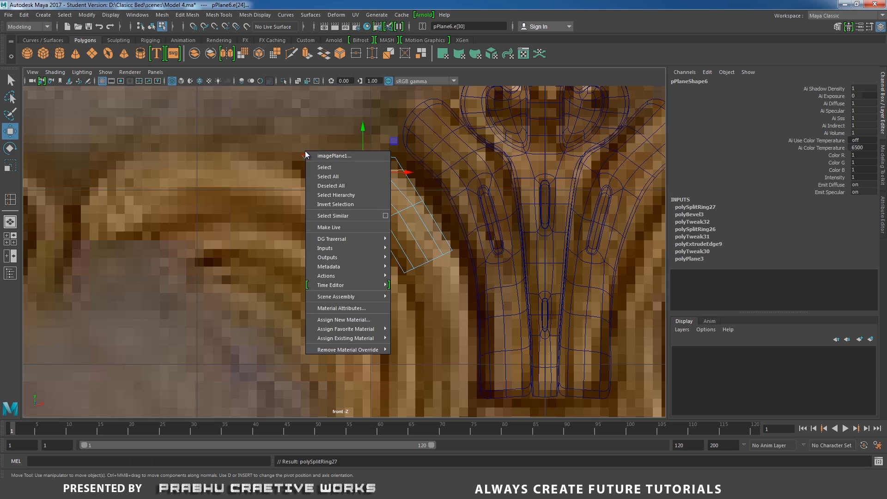
right_drag(301, 154, 275, 155)
drag(277, 142, 311, 164)
drag(301, 126, 302, 134)
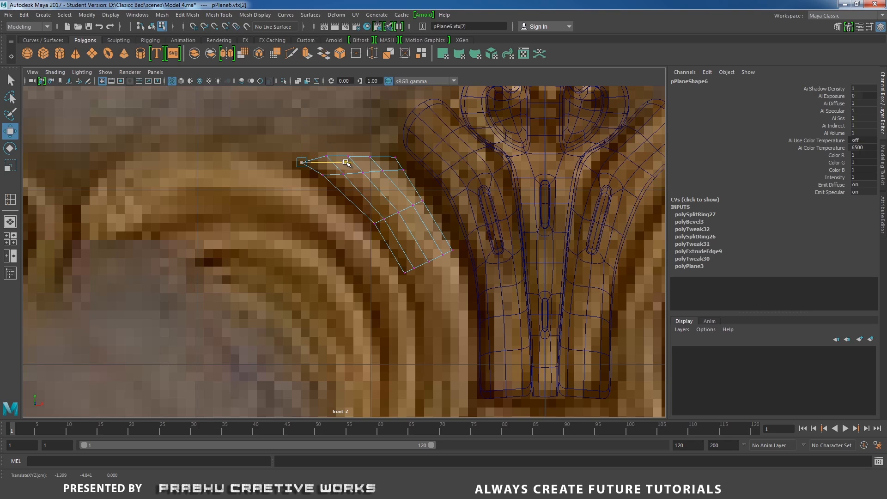
drag(347, 162, 427, 157)
click(335, 206)
drag(393, 120, 393, 120)
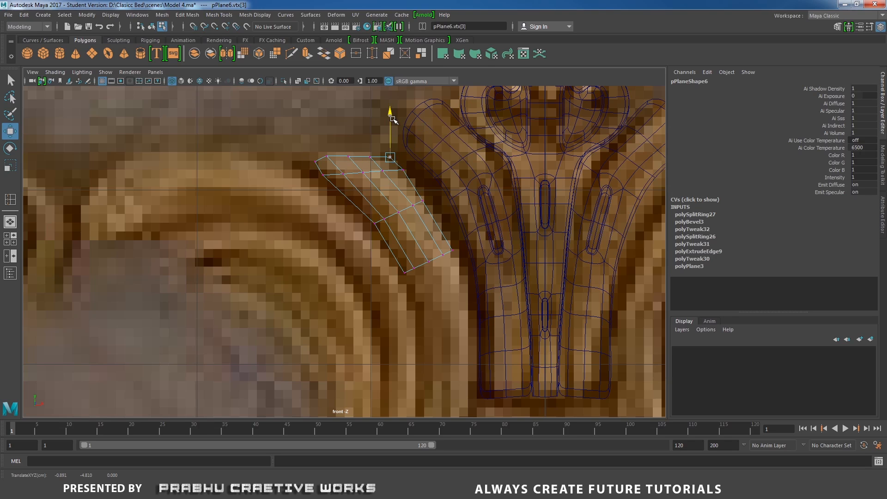
click(316, 162)
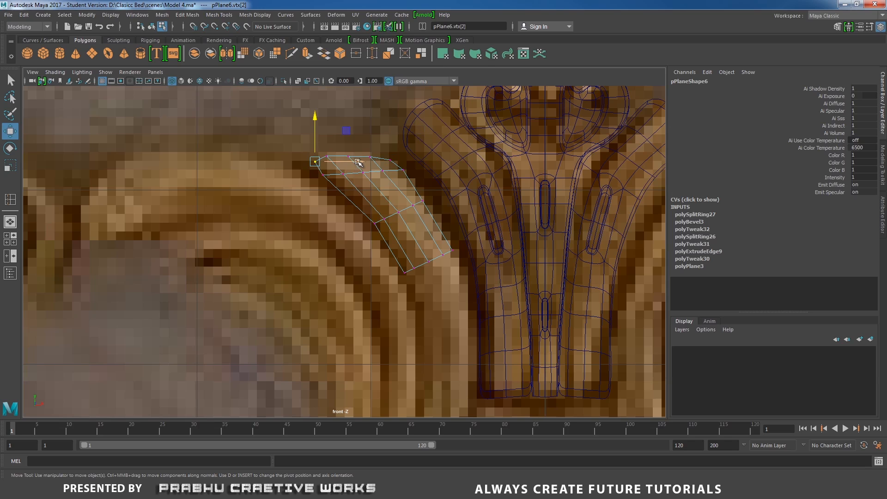
drag(316, 125, 316, 125)
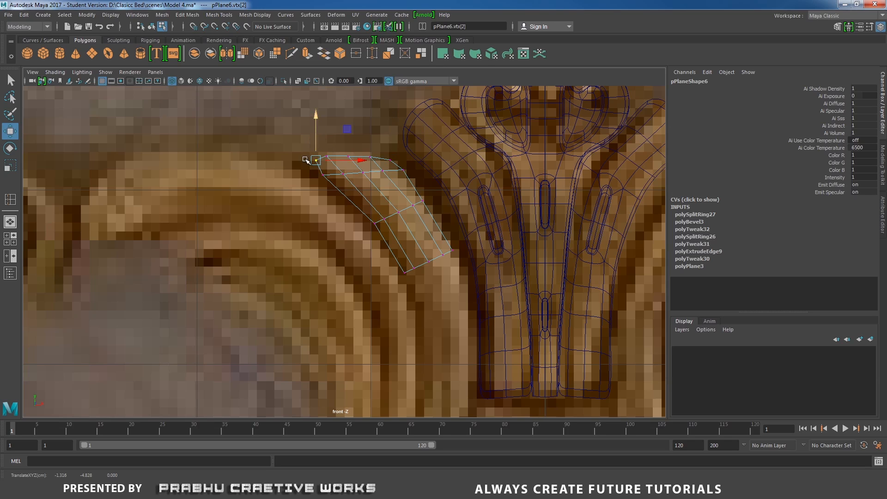
click(299, 185)
Extrude all the bottom border edges of the strip and extend them far down along the scroll's outer band.
alt+middle_drag(377, 228, 302, 167)
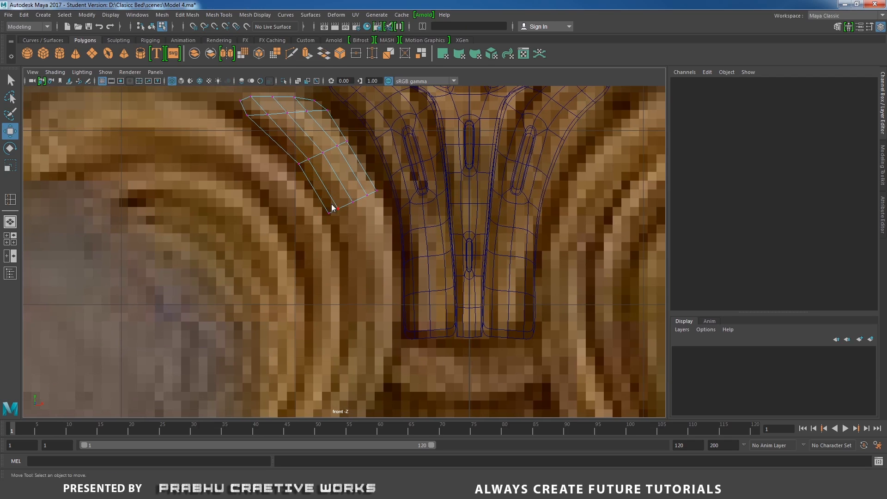
right_click(331, 202)
right_drag(329, 196, 328, 172)
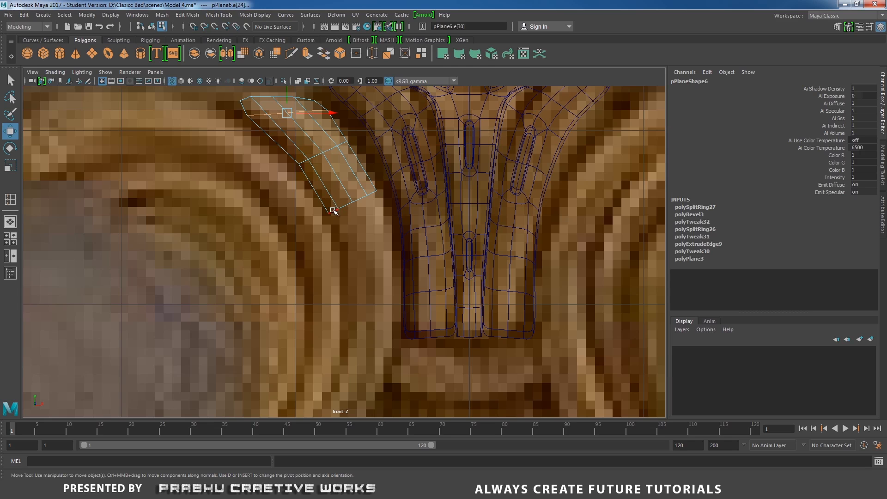
click(333, 210)
shift+click(346, 205)
shift+click(361, 198)
shift+click(373, 192)
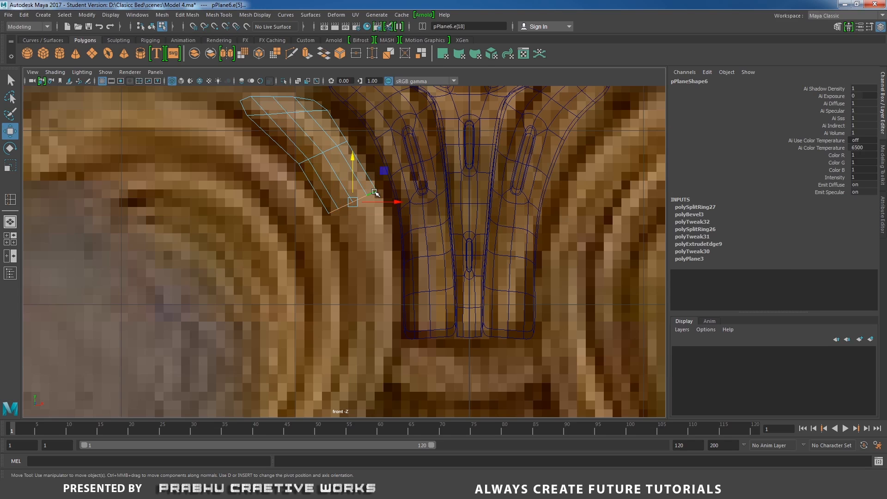
scroll(404, 218, down, 3)
alt+middle_drag(380, 233, 387, 199)
shift+right_drag(372, 215, 377, 237)
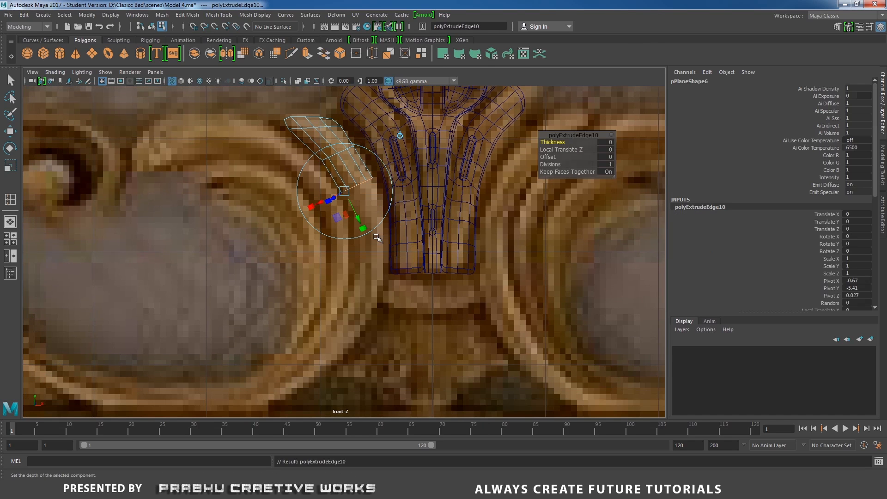
key(w)
drag(357, 185, 355, 328)
Rotate the extruded end edges clockwise to follow the curve of the scroll and ready them for scaling.
key(e)
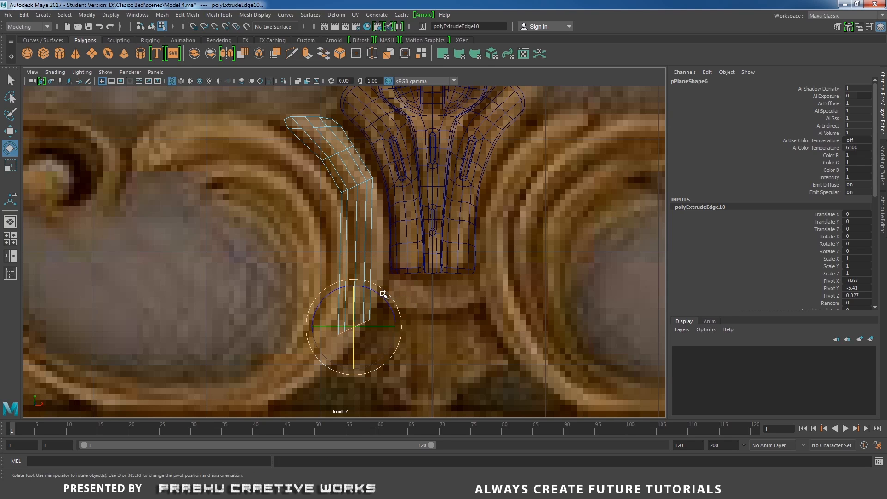
drag(383, 296, 353, 330)
key(r)
alt+middle_drag(327, 225, 302, 229)
scroll(305, 230, up, 2)
click(332, 237)
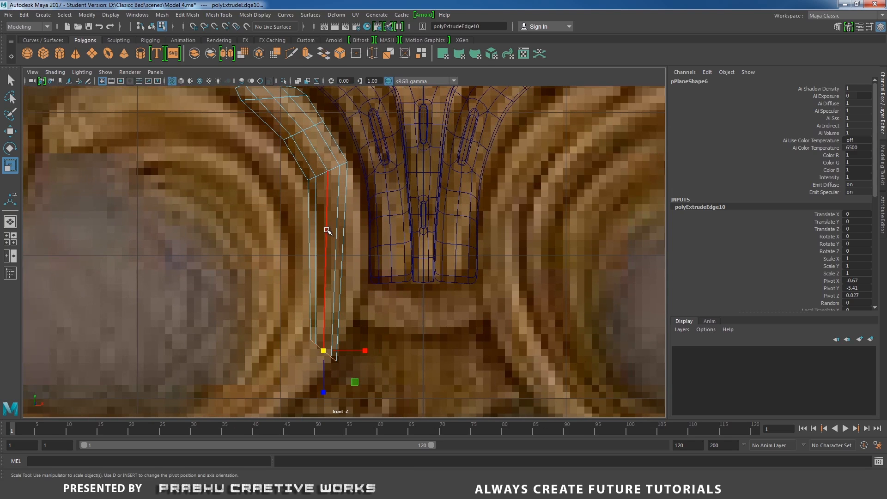
Insert a crosswise edge loop in the upper part of the newly extruded long section.
shift+right_drag(363, 253, 359, 316)
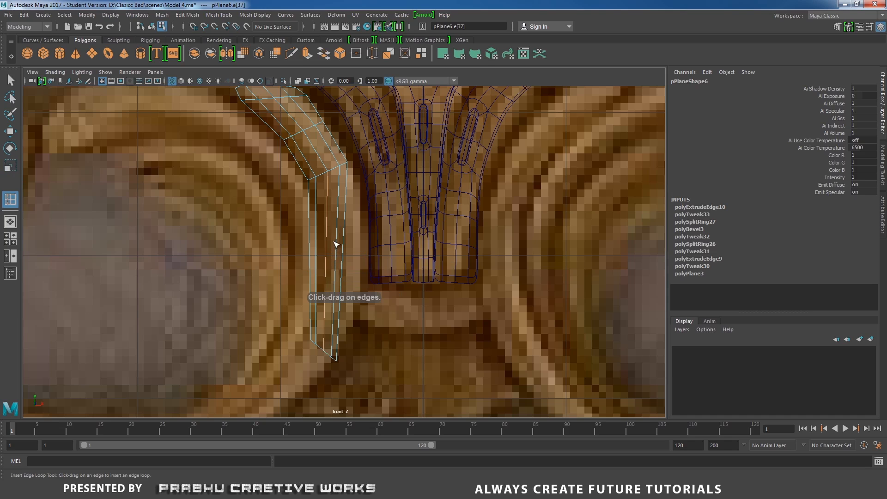
click(328, 216)
key(w)
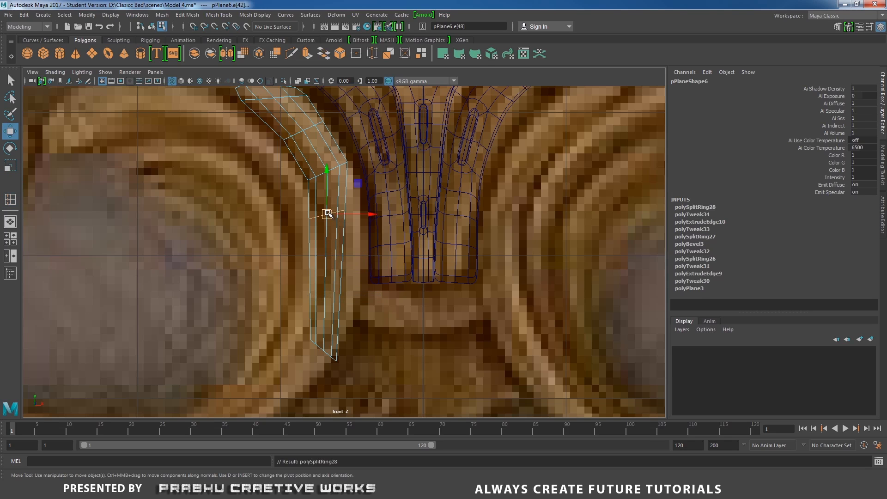
Move the newly inserted crosswise edge loop outward toward the leaf so the strip follows the scroll's outer curve.
drag(329, 215, 340, 215)
alt+middle_drag(362, 199, 352, 242)
alt+right_drag(352, 242, 467, 287)
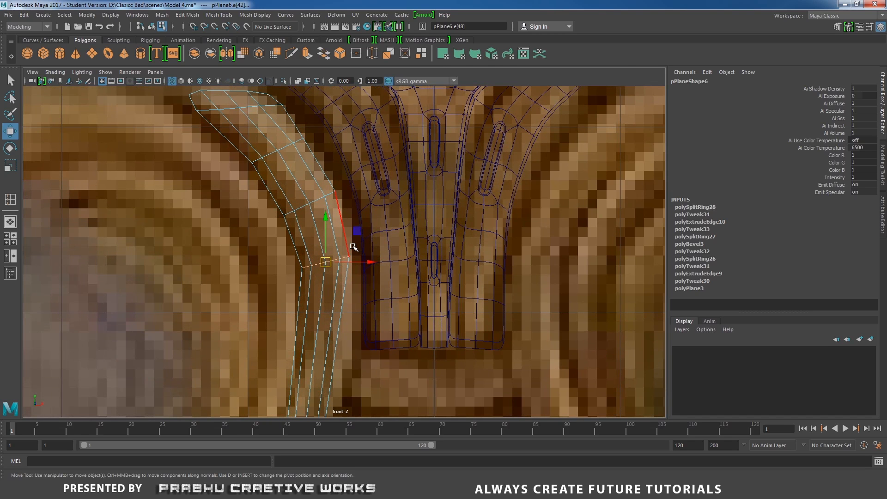
alt+right_drag(419, 264, 356, 277)
alt+middle_drag(390, 311, 414, 274)
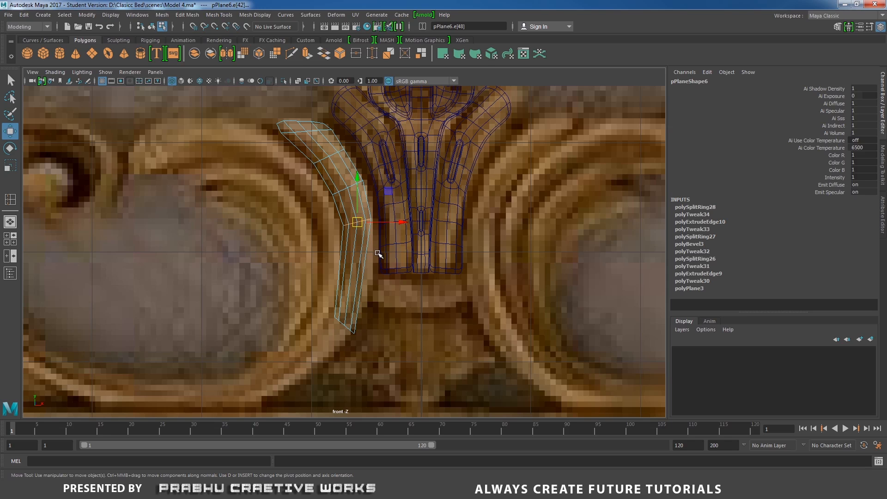
Insert a crosswise edge loop midway down the strip's long lower section and shift it outward along the band.
key(g)
click(366, 267)
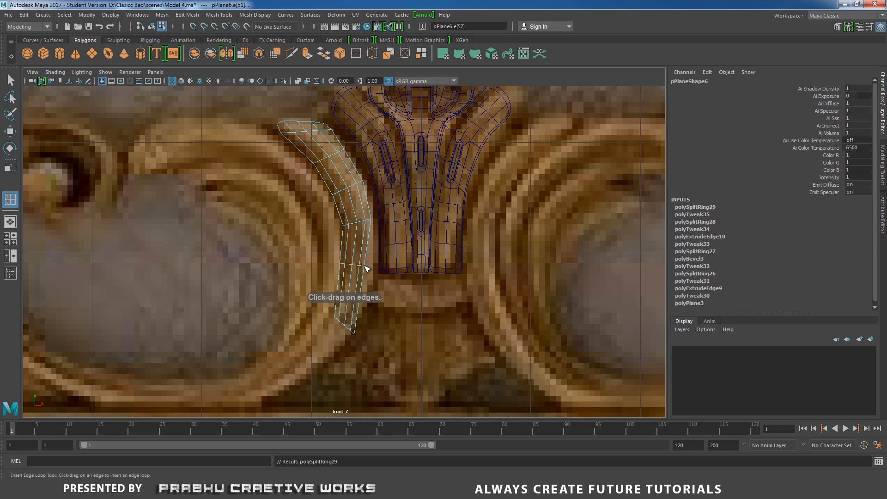
key(w)
alt+right_drag(414, 290, 414, 260)
alt+middle_drag(414, 260, 410, 264)
Insert another crosswise edge loop near the strip's lower end and position it on the scroll's curve.
key(g)
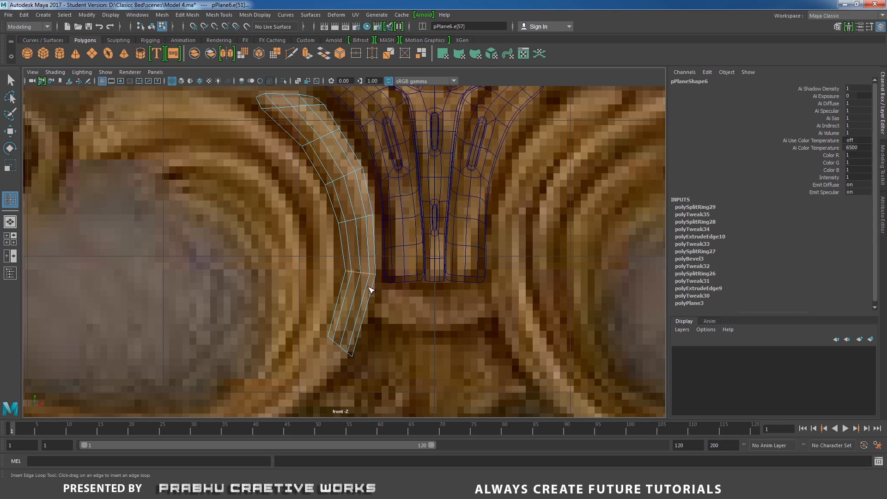
click(366, 319)
key(w)
click(354, 313)
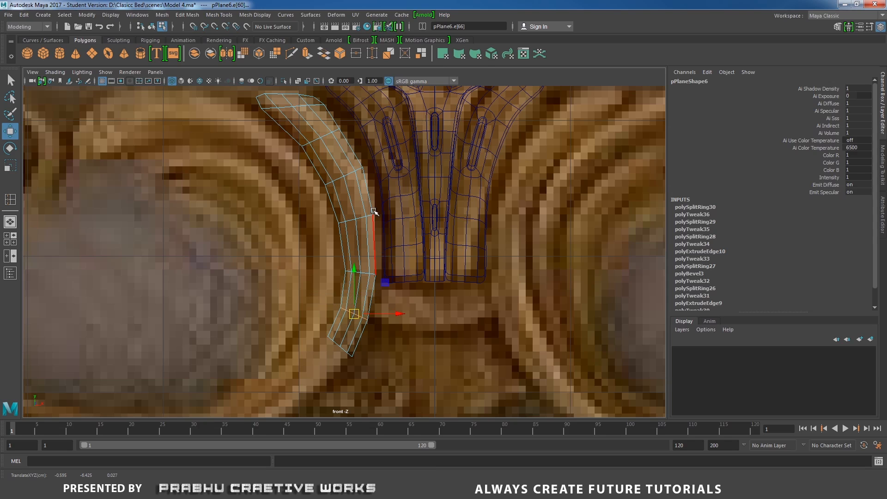
alt+middle_drag(391, 255, 390, 277)
alt+right_drag(390, 277, 416, 296)
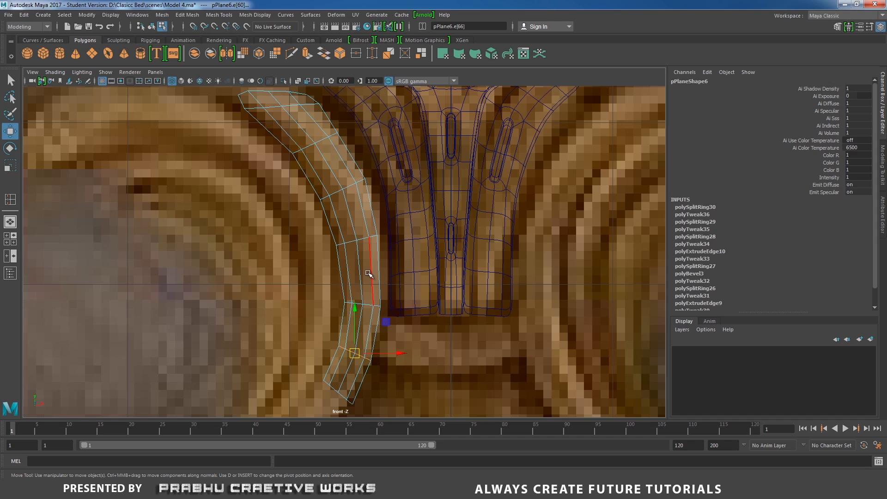
Insert a crosswise edge loop in the section beside the leaf's lower part and nudge it slightly outward.
key(g)
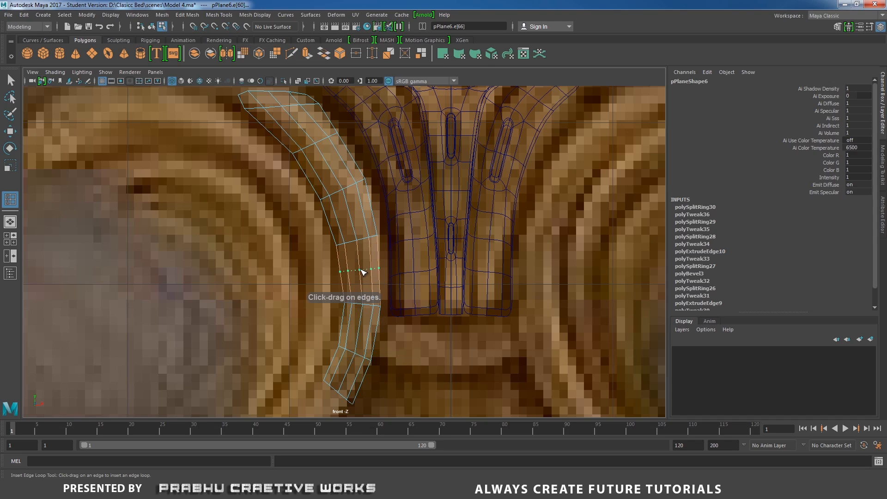
click(363, 272)
key(w)
drag(360, 270, 364, 270)
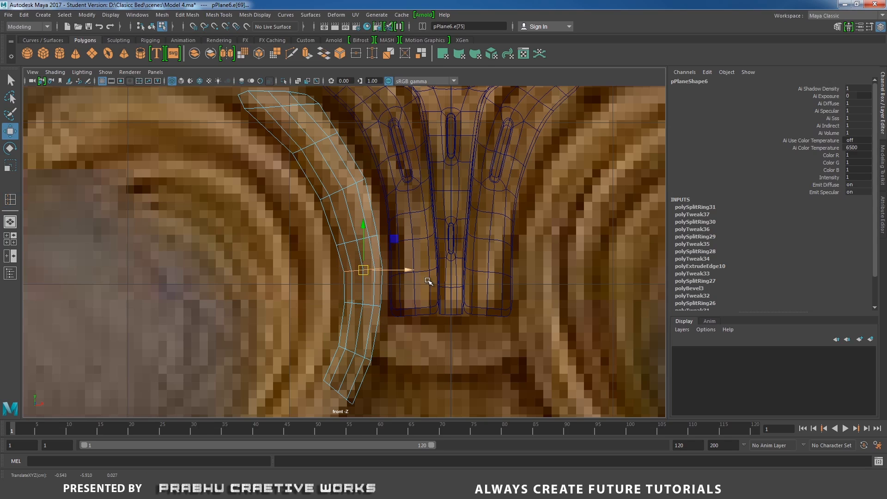
Adjust individual vertices along the strip's outer edge beside the leaf so they trace the band's outer contour smoothly.
right_drag(372, 226, 324, 224)
click(377, 236)
drag(378, 236, 386, 235)
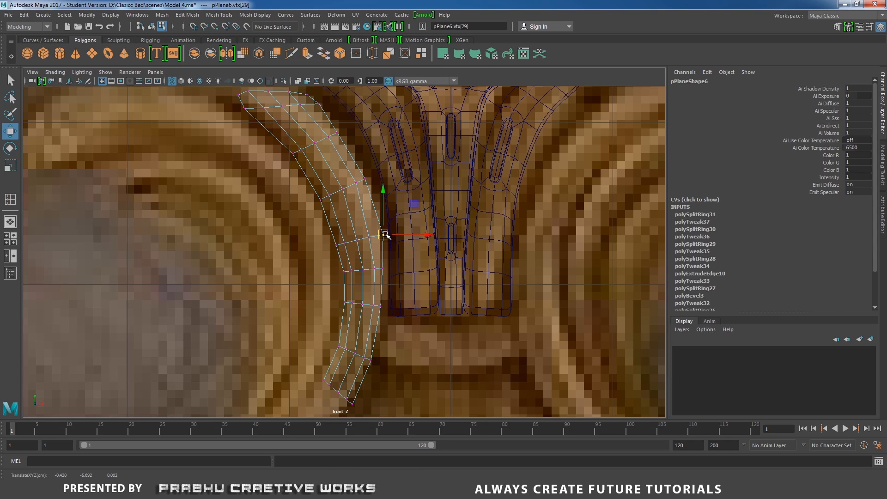
click(388, 272)
click(383, 308)
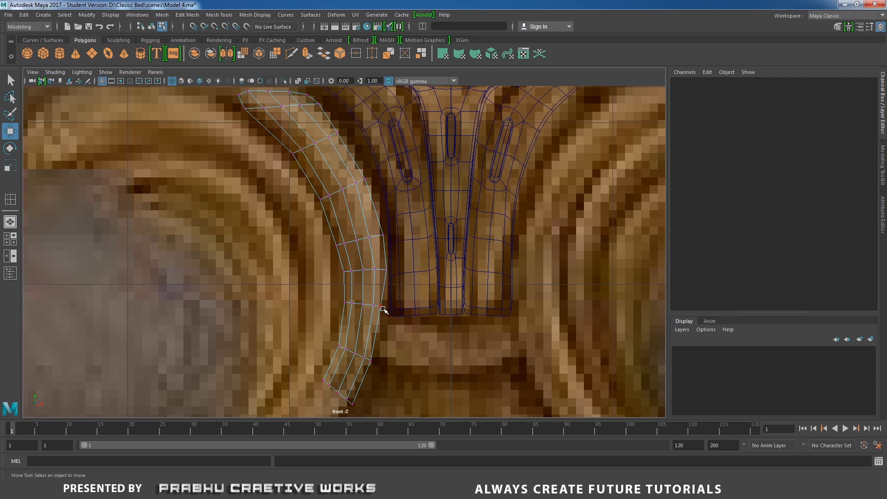
drag(384, 309, 385, 310)
drag(383, 307, 388, 310)
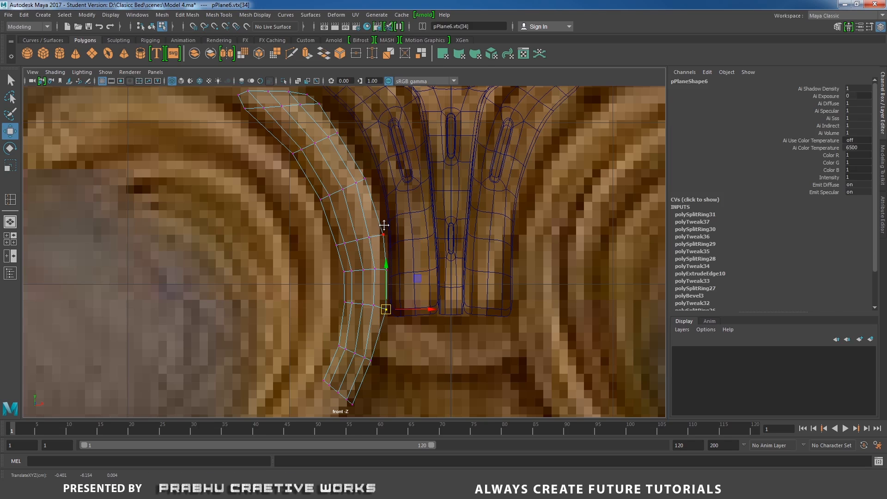
alt+middle_drag(364, 183, 370, 242)
drag(377, 242, 376, 241)
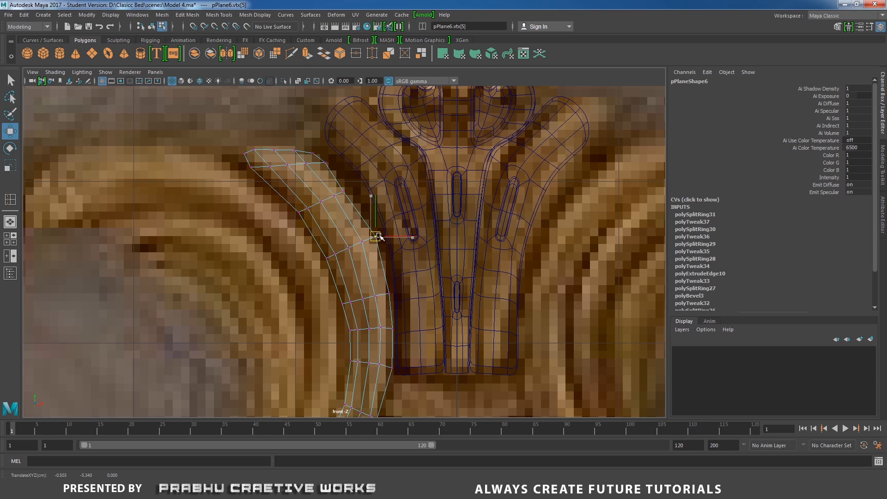
click(344, 190)
scroll(359, 234, down, 2)
scroll(358, 234, down, 2)
alt+middle_drag(358, 233, 378, 150)
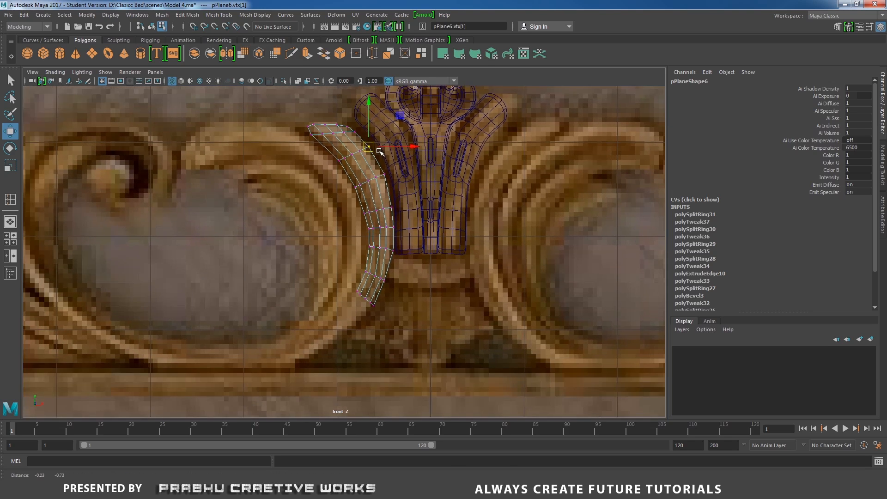
Adjust the vertices along the strip's lower inner edge and the outer vertex at the leaf's base to smooth the curve.
scroll(399, 261, up, 2)
drag(382, 246, 381, 242)
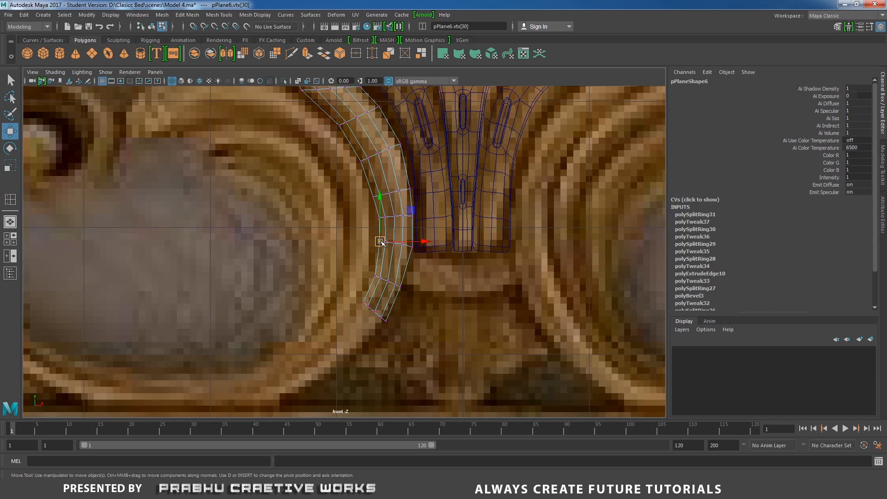
click(375, 279)
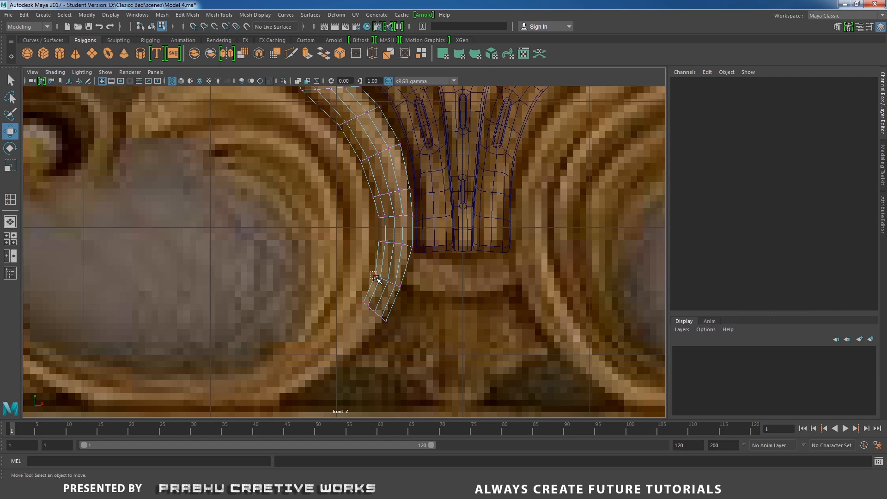
drag(376, 278, 378, 280)
drag(376, 277, 374, 275)
drag(357, 294, 362, 302)
click(409, 246)
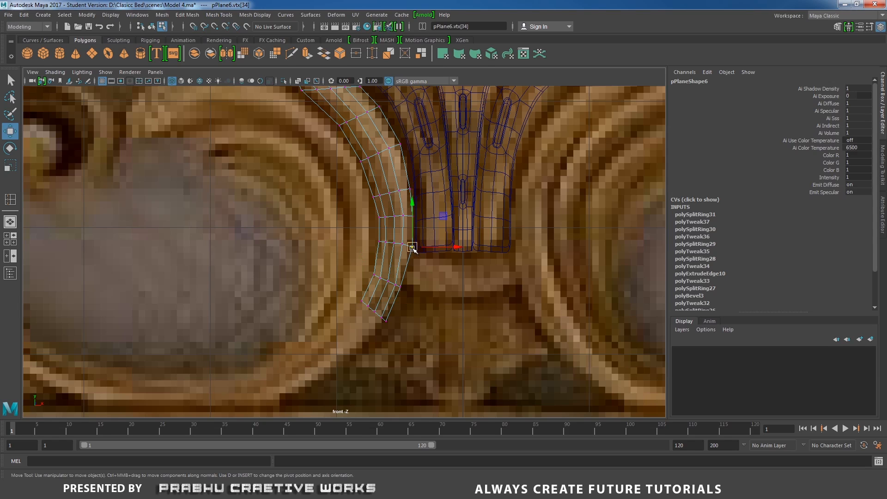
Extrude the four border edges at the strip's lower end and extend them down to the scroll's base beneath the oval.
alt+middle_drag(416, 245, 403, 159)
scroll(402, 171, up, 2)
right_drag(382, 215, 377, 193)
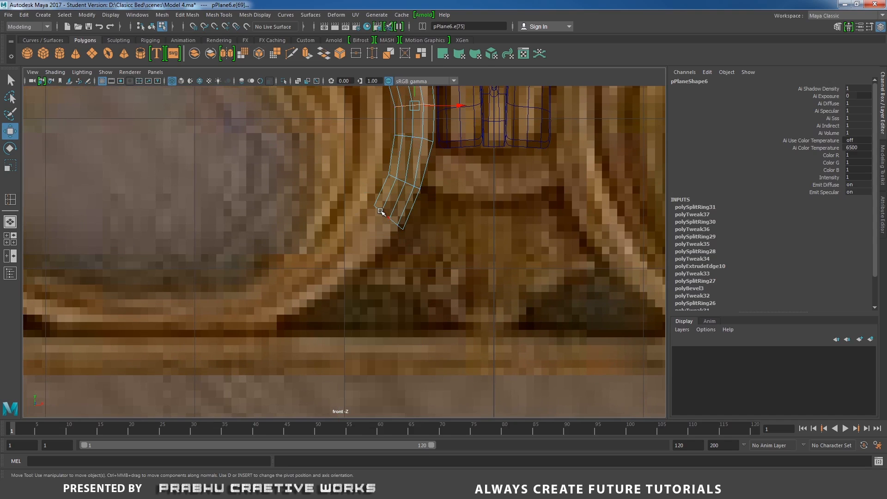
click(385, 212)
shift+click(388, 216)
shift+click(394, 222)
shift+click(400, 227)
shift+right_drag(395, 254, 427, 278)
scroll(406, 262, down, 3)
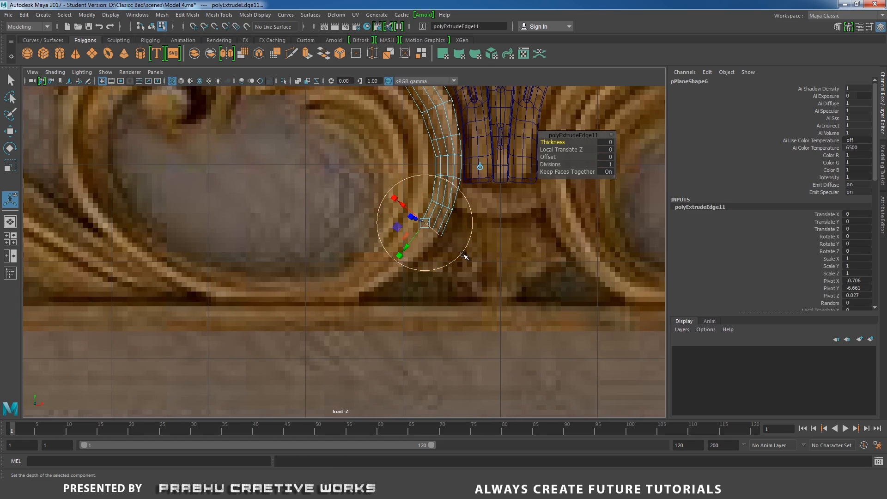
key(w)
drag(430, 222, 282, 296)
scroll(371, 300, up, 1)
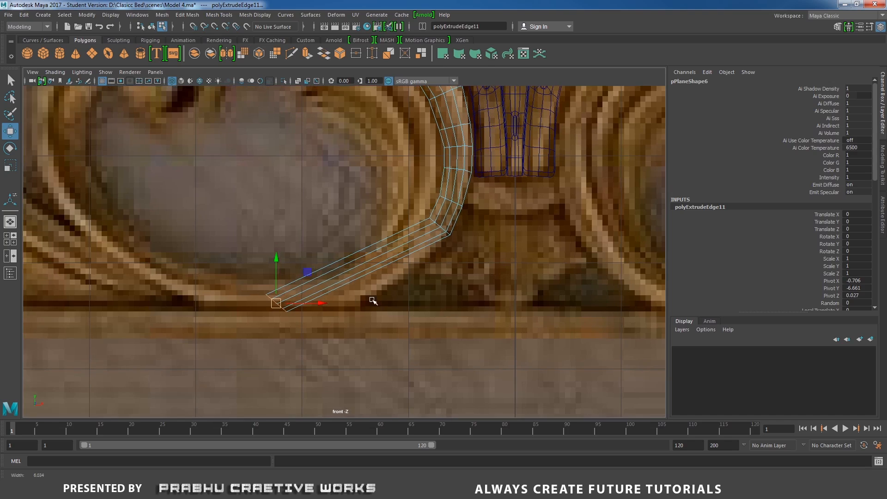
alt+middle_drag(394, 283, 414, 283)
Rotate the extruded end edges clockwise to stand vertical and scale them down to the narrow part of the band.
key(e)
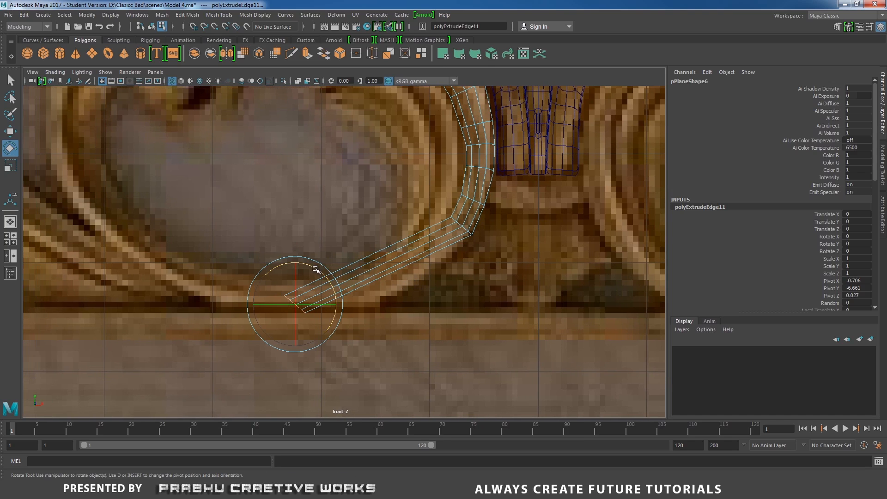
drag(316, 270, 349, 294)
alt+right_drag(352, 295, 425, 338)
alt+middle_drag(425, 339, 475, 314)
key(r)
drag(331, 297, 323, 305)
alt+middle_drag(439, 287, 386, 293)
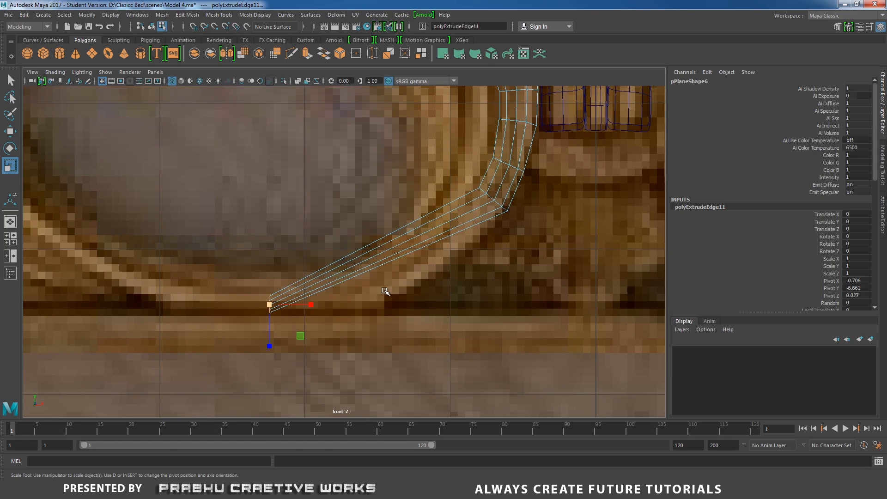
Insert an edge loop midway along the new lower section and move it down and outward onto the scroll's band.
shift+right_click(412, 251)
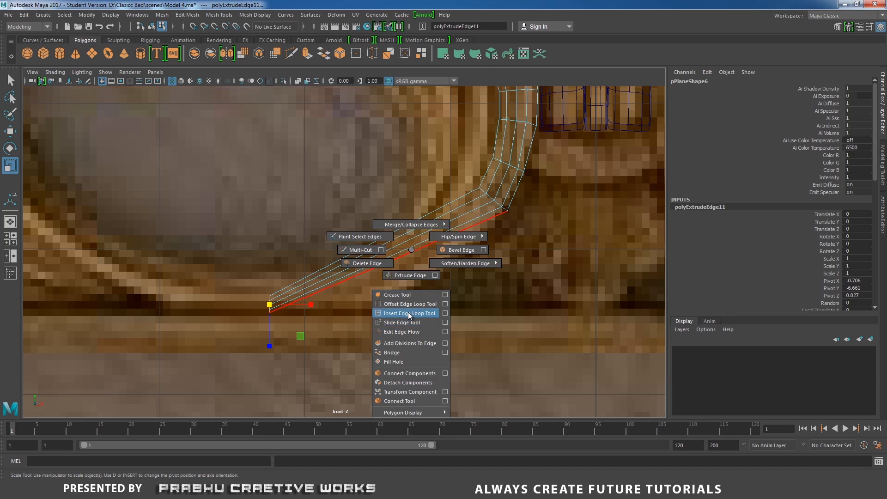
click(410, 313)
click(403, 259)
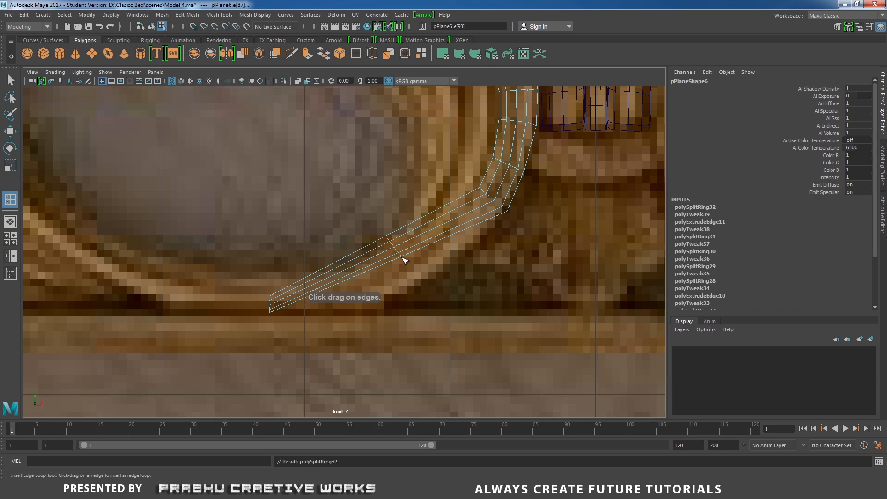
key(w)
drag(393, 249, 416, 280)
key(r)
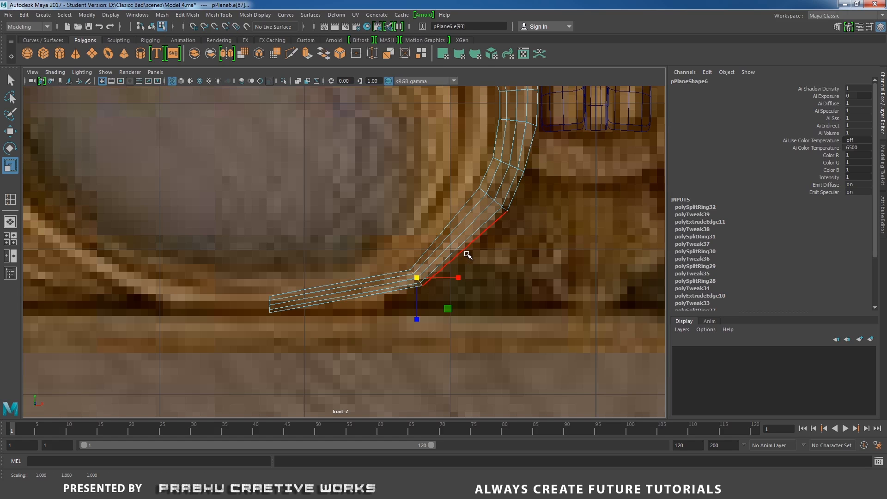
Insert an edge loop midway between the previous loop and the strip's bend, and move it outward to round the curve.
key(y)
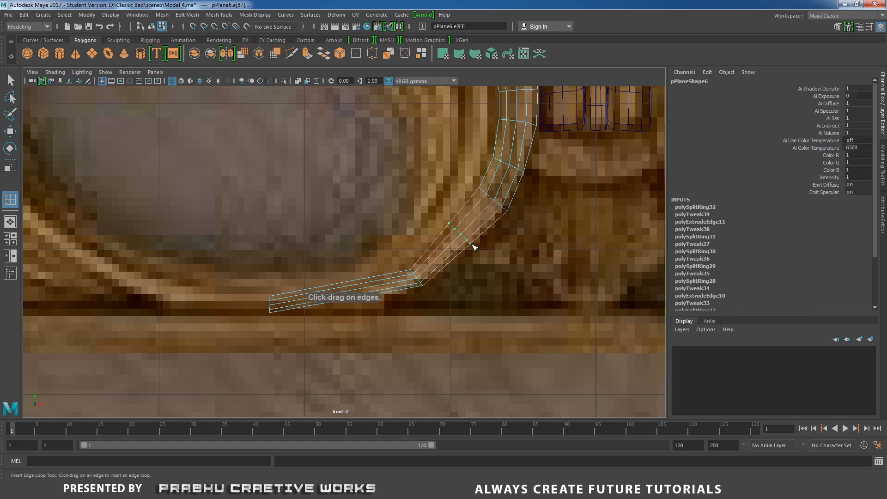
click(473, 249)
key(w)
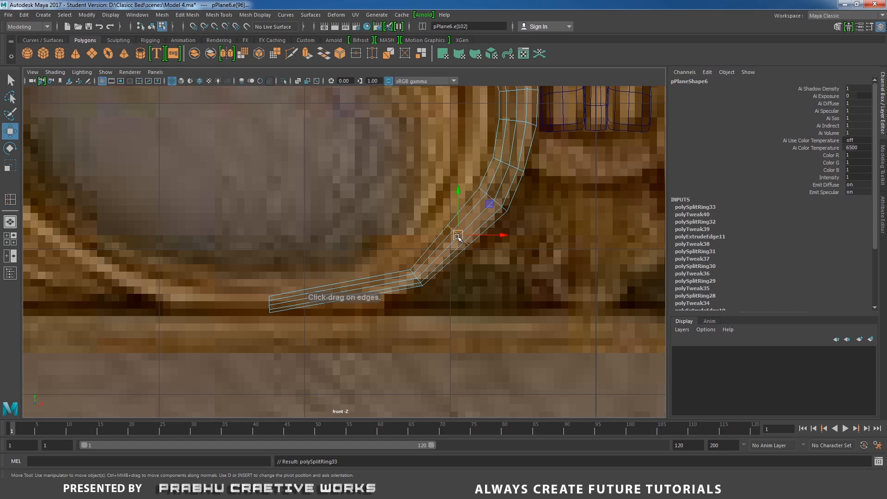
drag(458, 237, 464, 241)
key(r)
Insert an edge loop in the short segment below the last one and move it slightly outward onto the curve.
key(g)
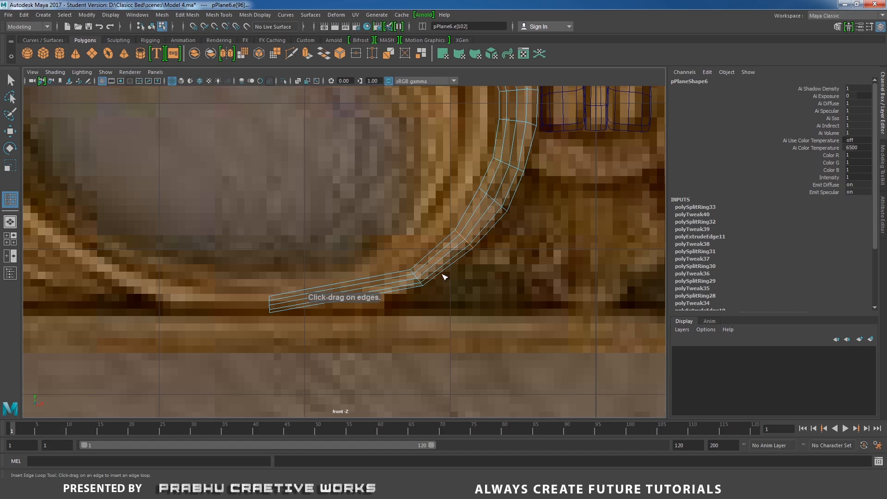
click(448, 268)
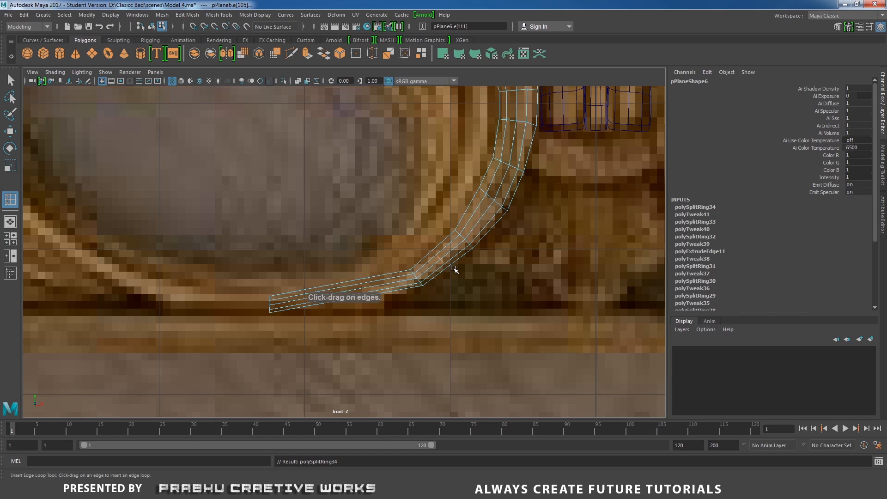
key(r)
key(w)
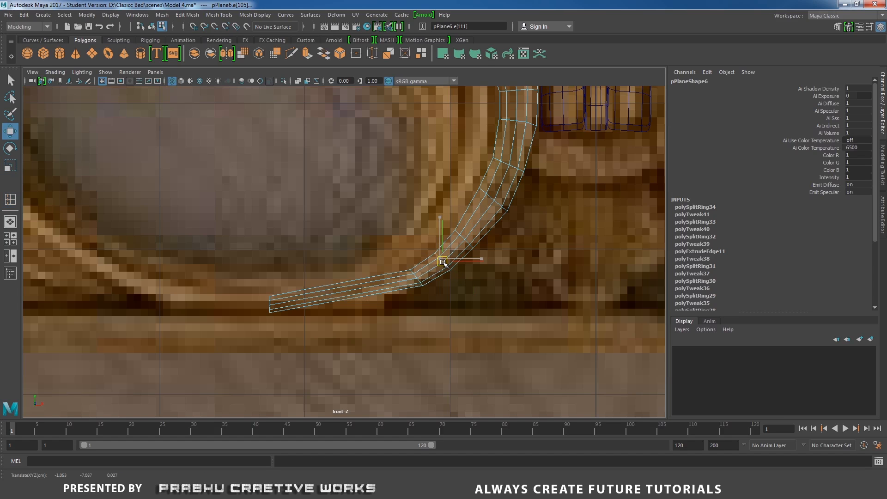
key(r)
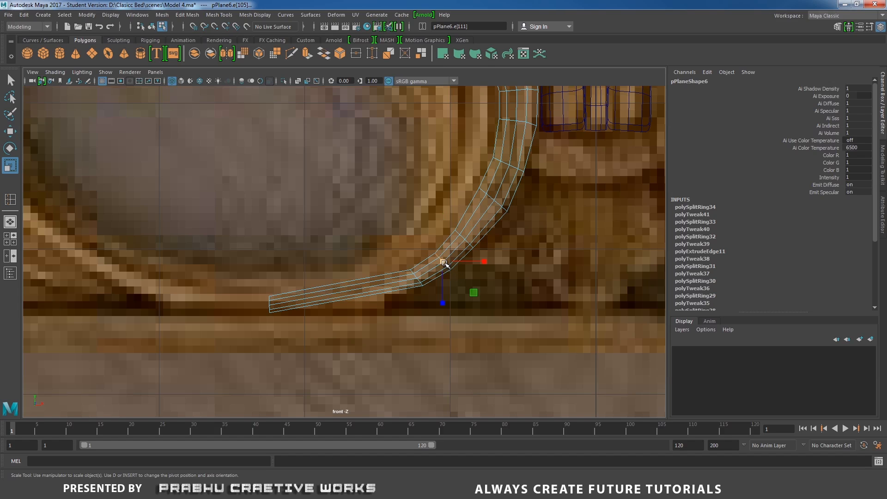
drag(443, 263, 444, 263)
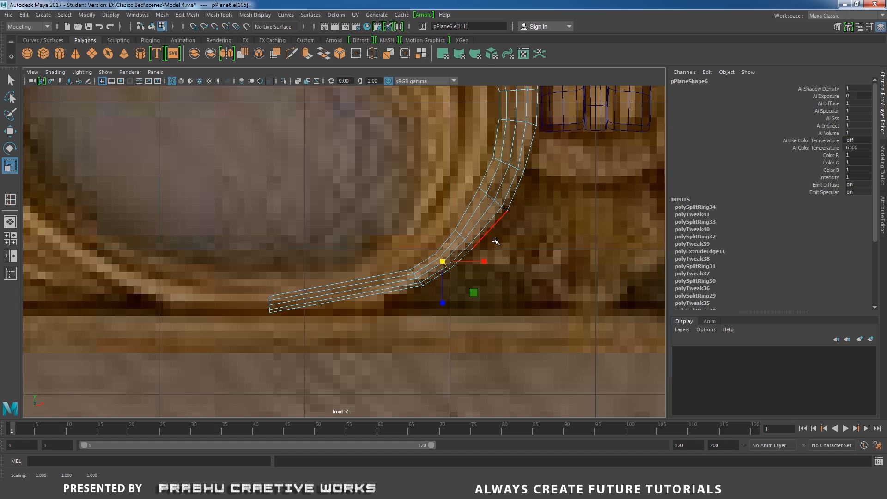
Insert an edge loop in the segment just below the strip's bend and scale it down slightly to narrow the band.
key(y)
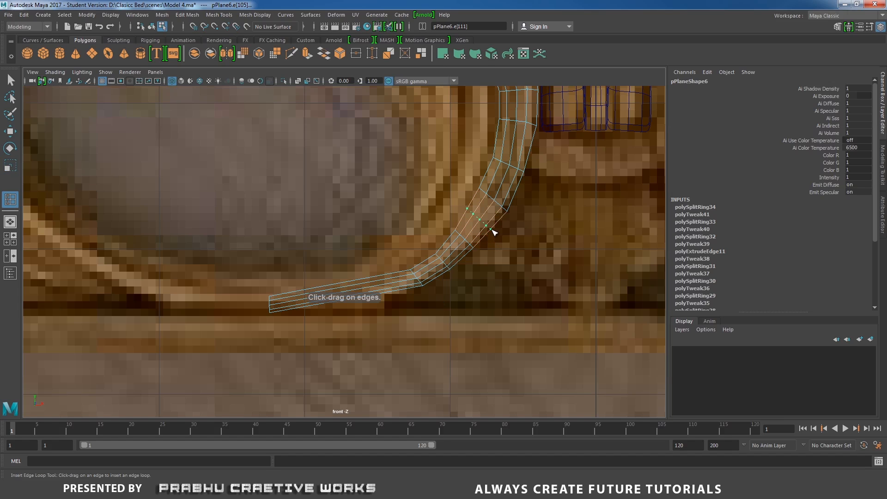
click(493, 232)
key(r)
click(479, 218)
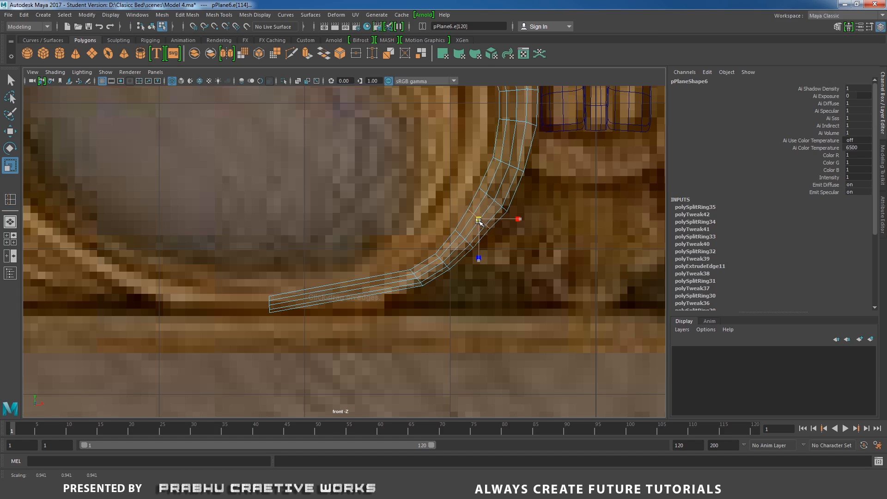
Scale down the existing crosswise edge loop at the bend where the lower extrusion begins.
double_click(486, 194)
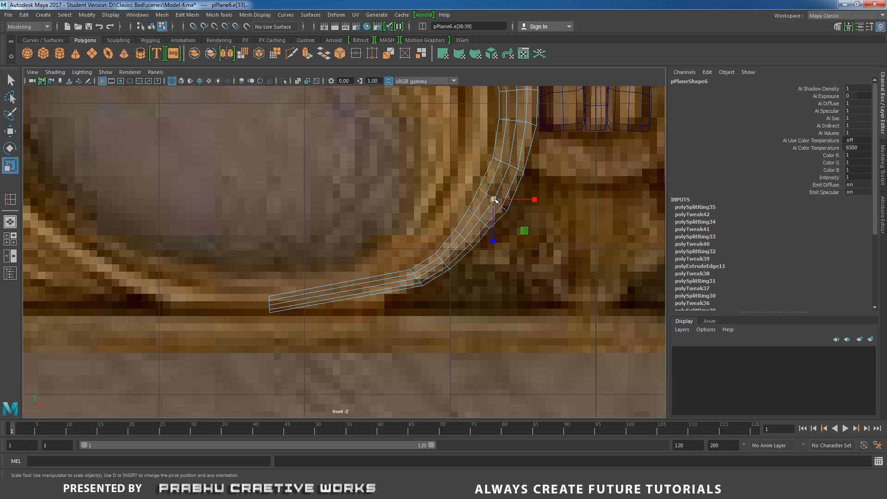
drag(494, 201, 492, 202)
scroll(471, 249, down, 7)
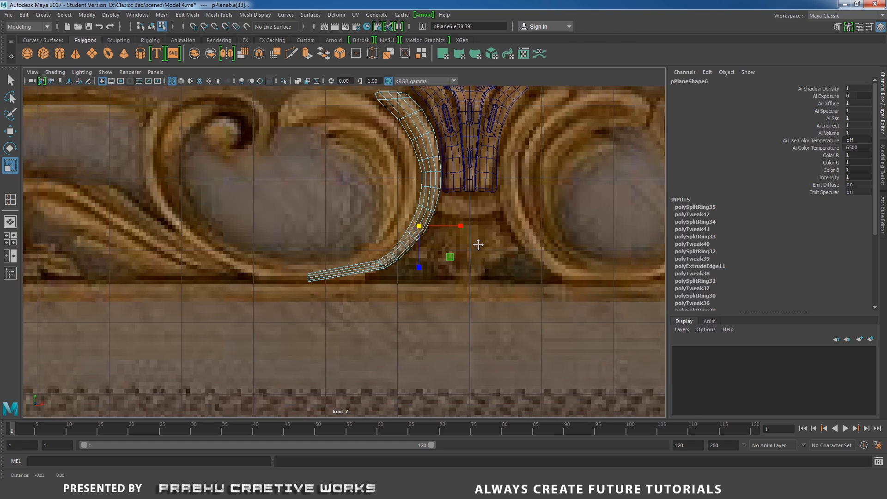
Insert an edge loop midway along the strip's lower extruded segment and move it down to round the curve.
alt+middle_drag(477, 245, 509, 242)
scroll(584, 293, up, 3)
scroll(475, 338, up, 2)
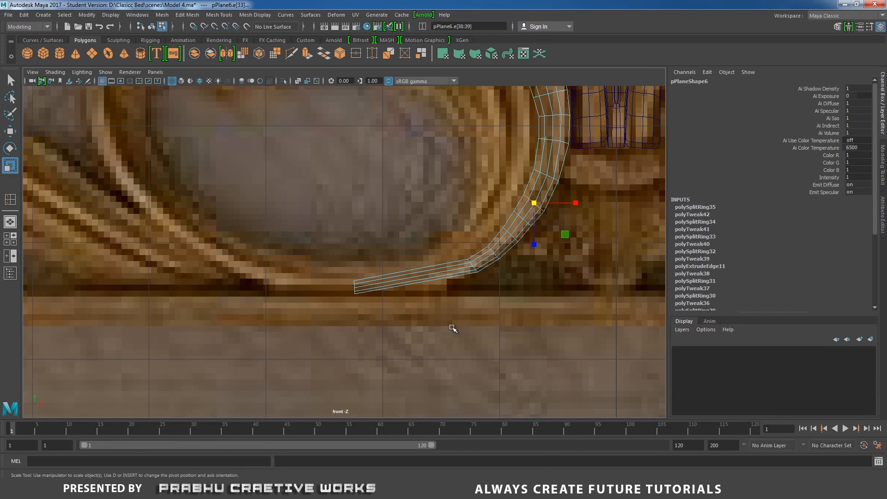
key(g)
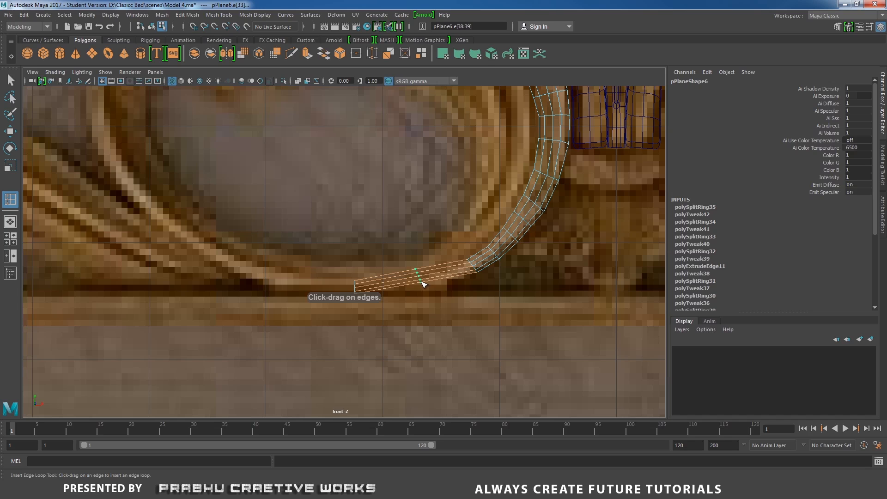
click(423, 284)
key(w)
drag(418, 277, 418, 283)
Insert an edge loop between the previous loop and the strip's lower end, and move it slightly down onto the curve.
key(y)
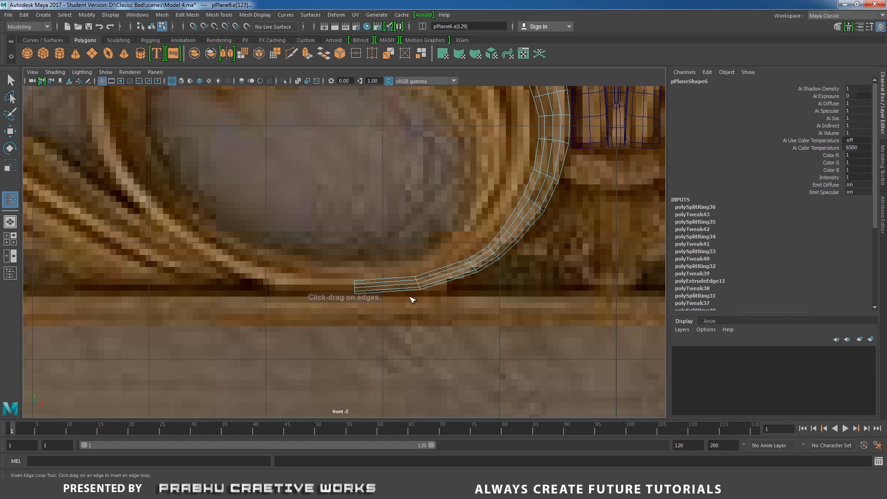
click(387, 293)
key(w)
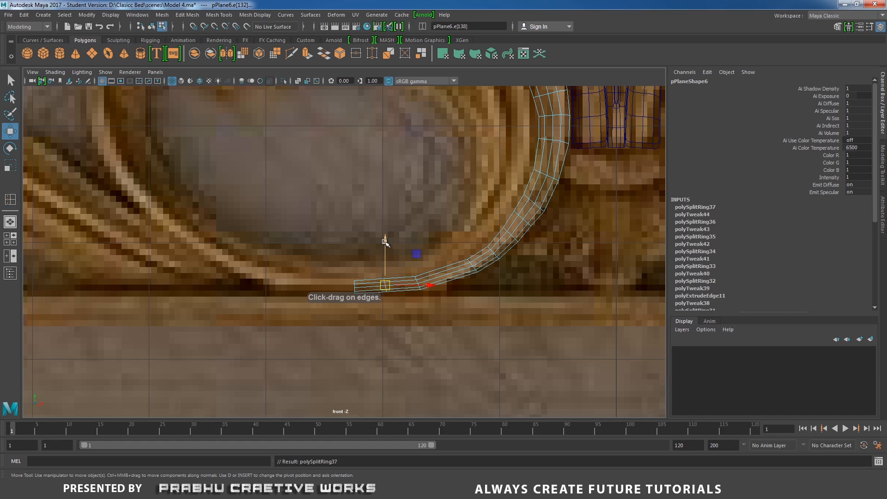
Insert an edge loop between the first new loop and the bend, and move it slightly outward to smooth the curve.
key(y)
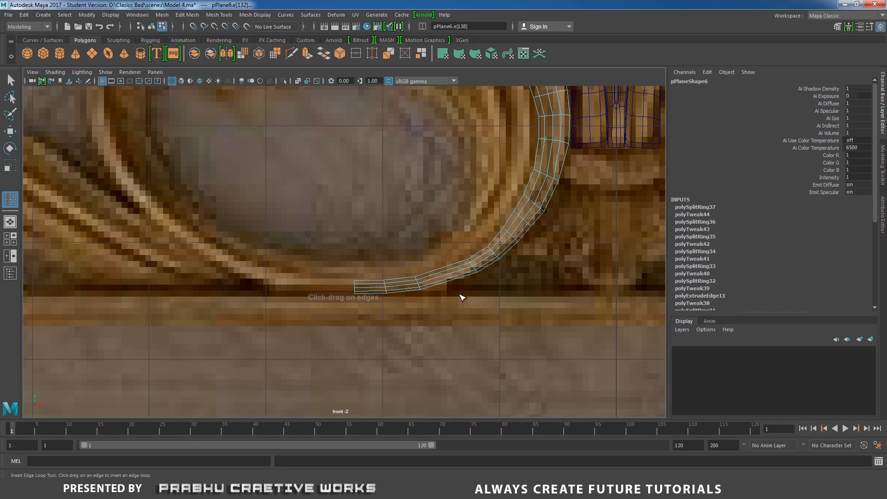
click(448, 283)
key(w)
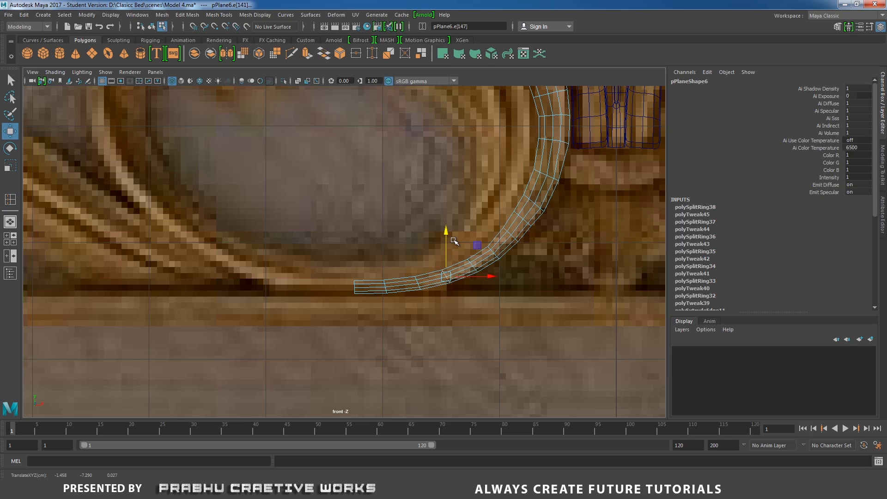
Extrude the edges at the strip's lower end and move them up to the outer rim on the far side of the oval.
scroll(494, 264, down, 2)
scroll(494, 263, down, 1)
alt+middle_drag(495, 272, 534, 327)
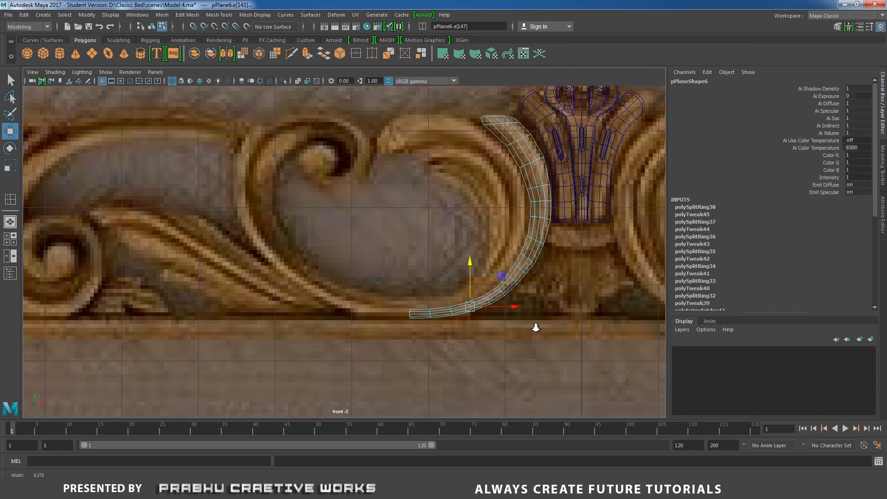
scroll(502, 335, up, 2)
scroll(441, 299, up, 3)
right_drag(484, 223, 476, 203)
click(492, 303)
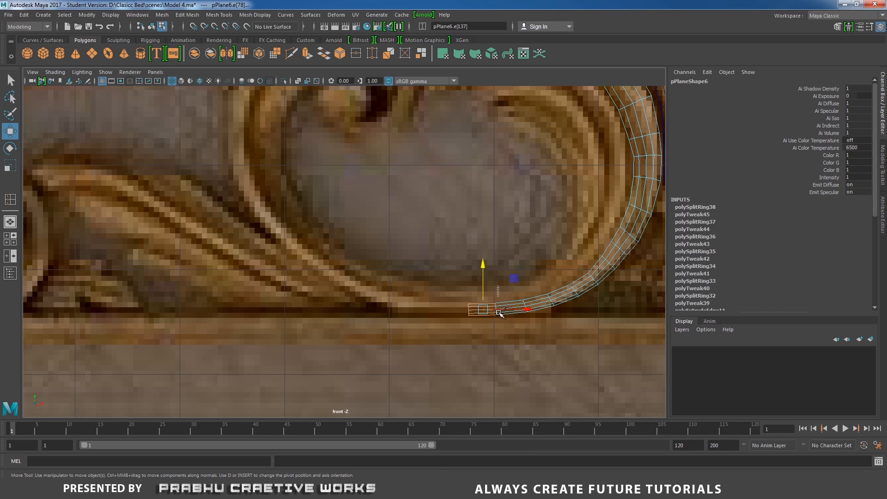
ctrl+drag(498, 313, 491, 347)
mouse_move(491, 345)
alt+right_down()
mouse_move(525, 362)
mouse_move(486, 344)
mouse_move(489, 353)
alt+right_up()
alt+middle_drag(507, 309, 513, 374)
key(w)
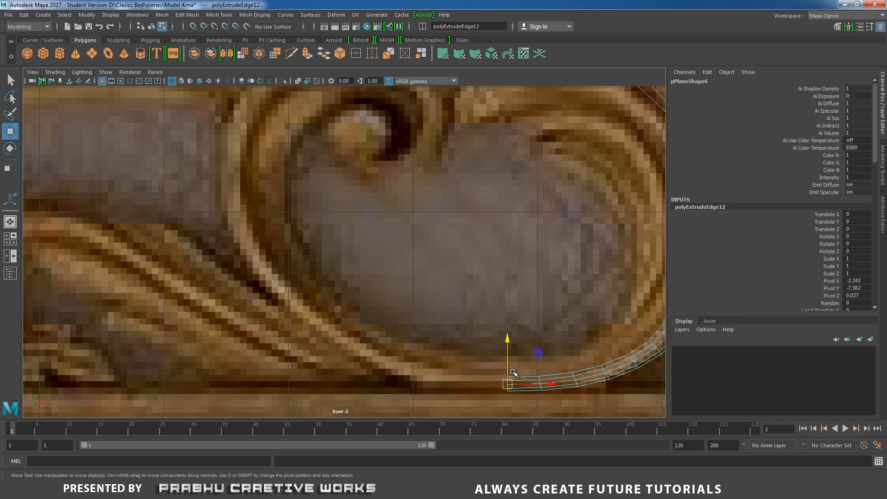
drag(508, 384, 231, 181)
Rotate the extruded end edges to lie nearly across the raised band and scale them up to its width.
alt+middle_drag(311, 202, 327, 222)
alt+right_drag(332, 226, 373, 247)
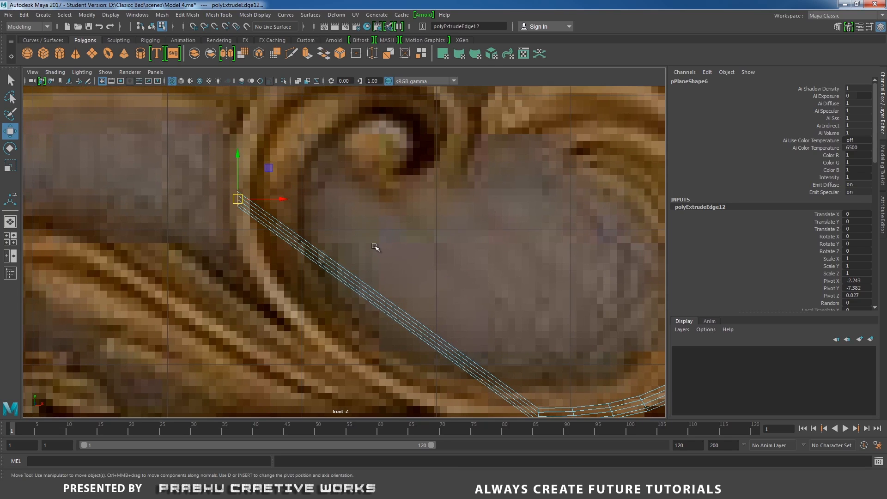
key(e)
drag(269, 172, 281, 242)
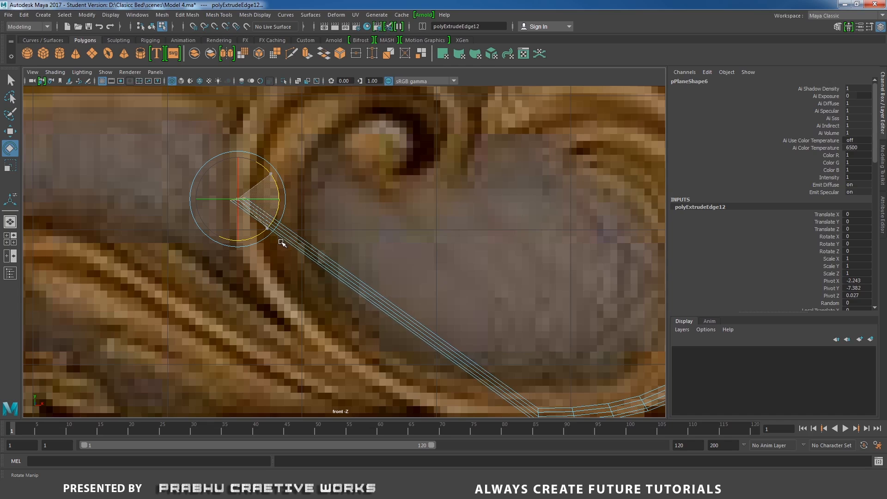
alt+middle_drag(316, 223, 371, 271)
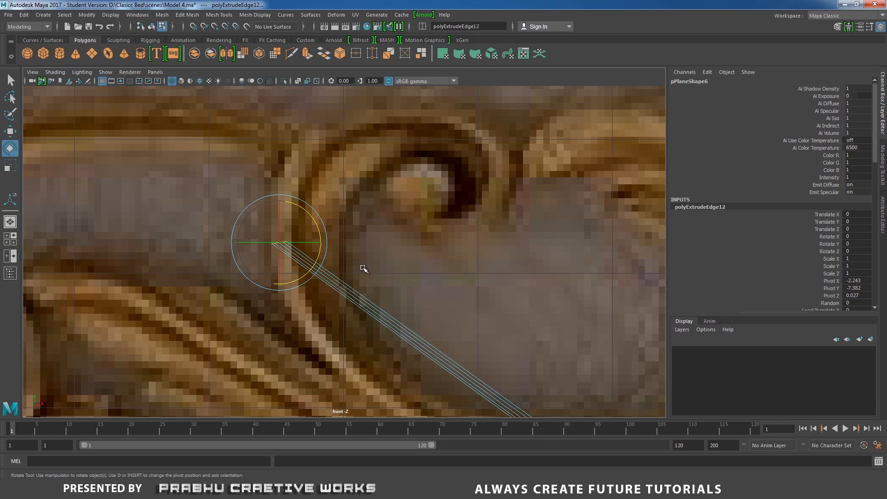
key(r)
drag(282, 242, 283, 243)
alt+middle_drag(385, 281, 338, 195)
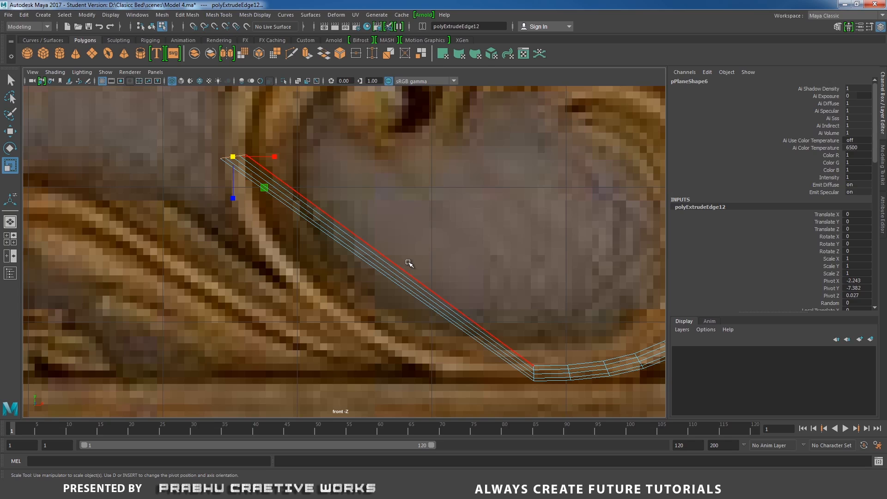
key(ctrl+e)
alt+middle_drag(418, 225, 423, 235)
key(ctrl+z)
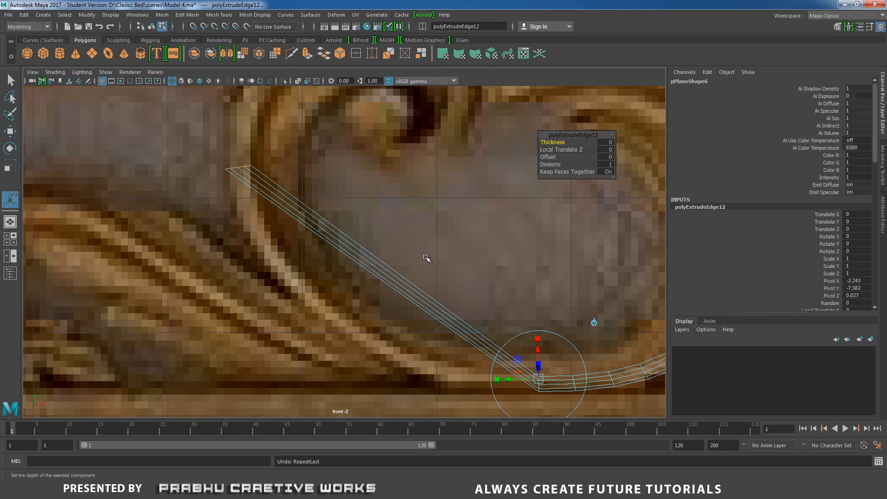
Insert an edge loop midway along the new long segment and move it outward onto the oval's raised rim.
right_drag(388, 257, 382, 199)
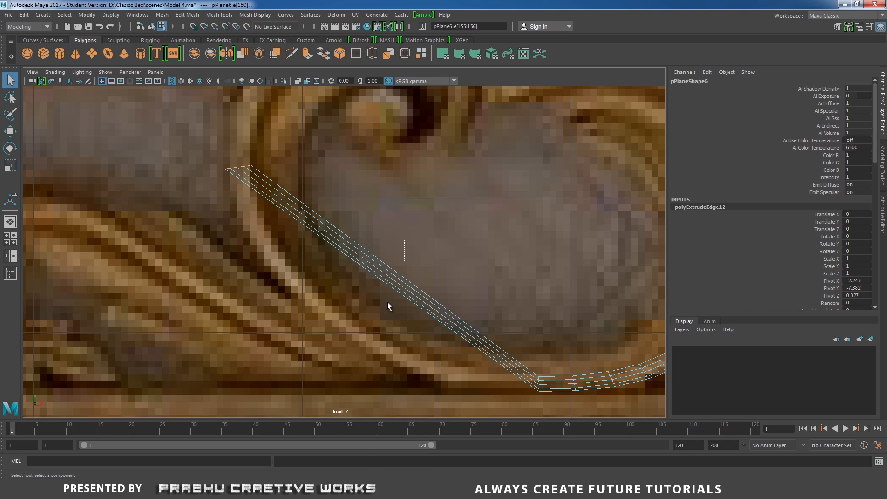
shift+right_drag(402, 315, 394, 384)
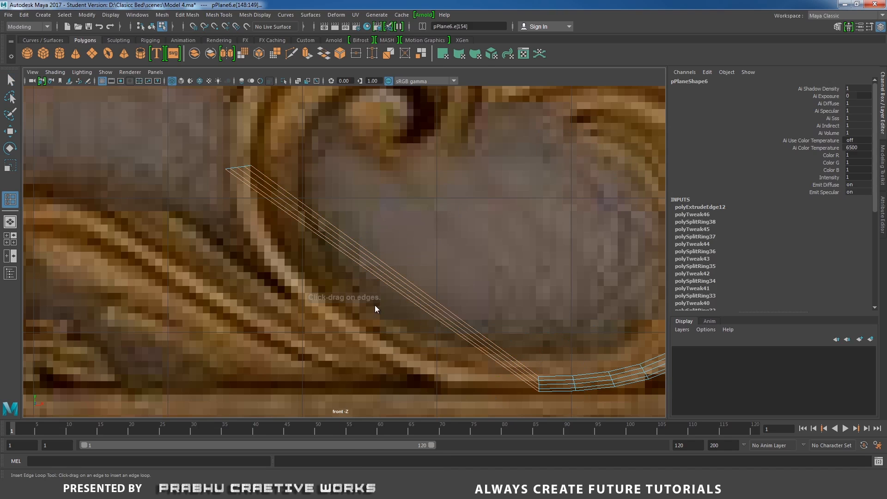
click(402, 288)
key(w)
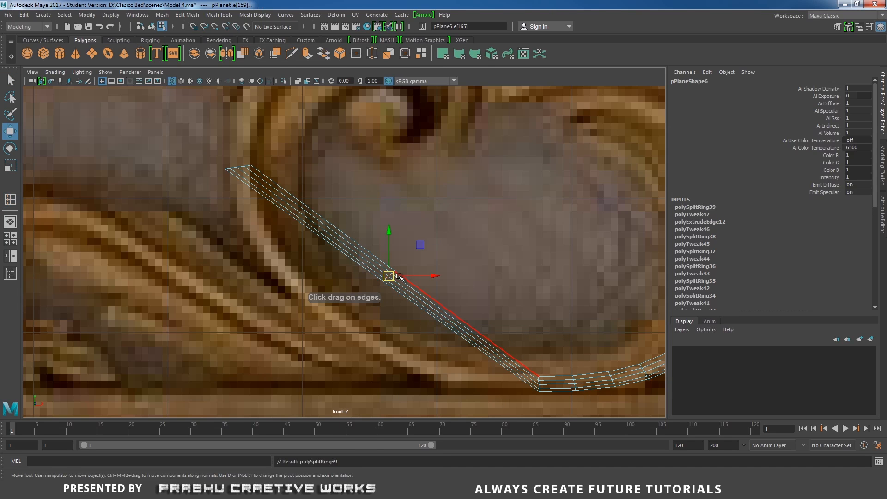
drag(392, 277, 328, 321)
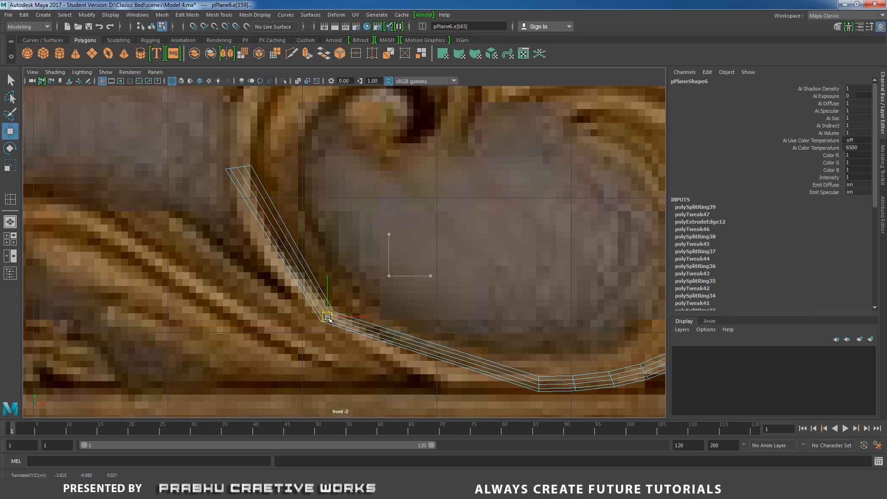
Insert an edge loop midway along the segment below the new bend and move it down onto the rim.
alt+middle_drag(427, 315, 409, 236)
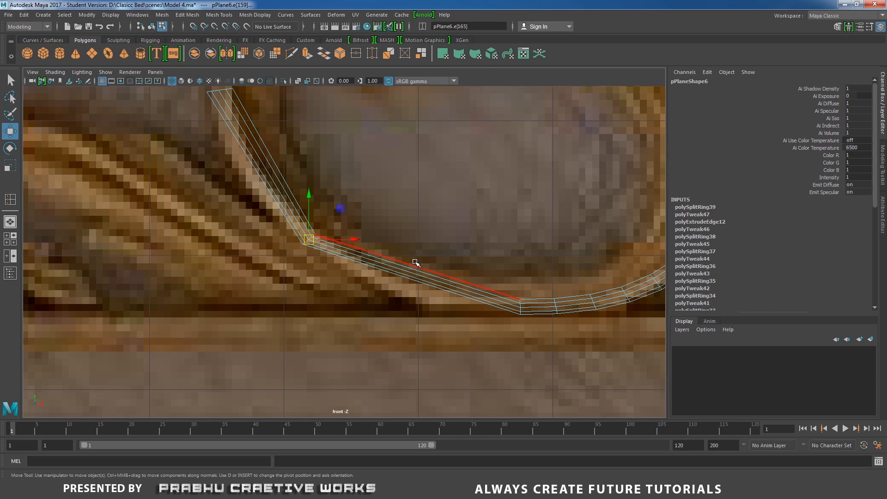
key(y)
drag(433, 273, 416, 299)
key(w)
Adjust the new loop's scale and scale up the neighbouring loop at the bend to match the band's width.
key(r)
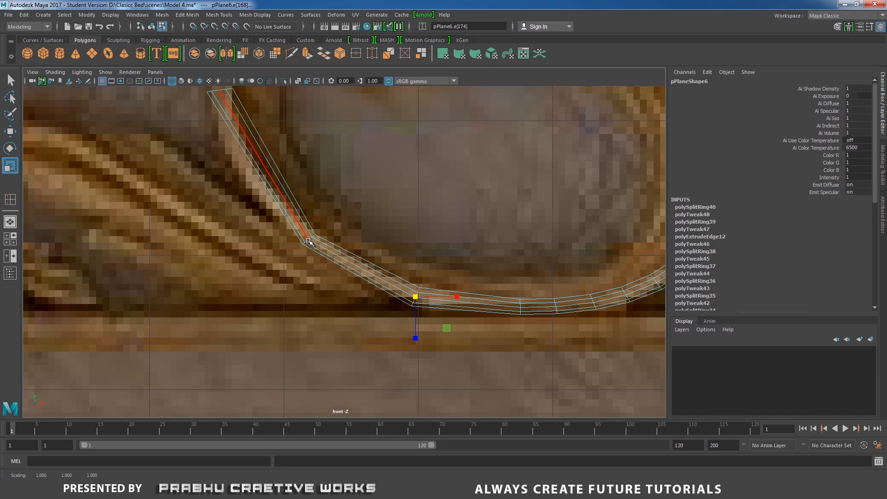
click(313, 245)
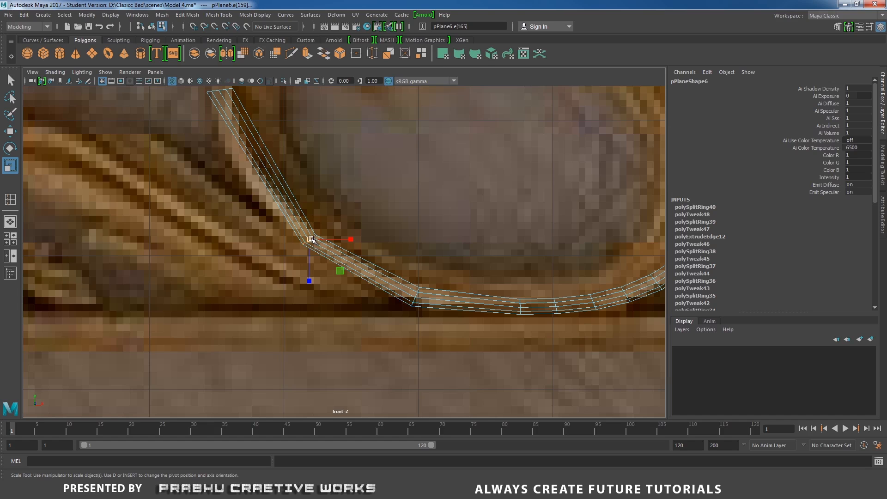
drag(310, 239, 314, 237)
Insert an edge loop midway along the segment between the bend and the strip's upper end, and move it outward onto the rim.
alt+middle_drag(314, 238, 370, 284)
key(y)
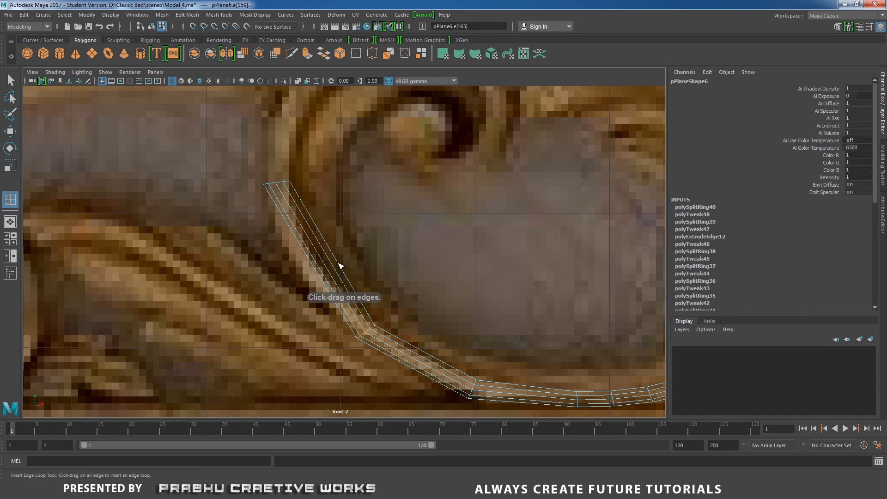
drag(341, 266, 310, 273)
key(w)
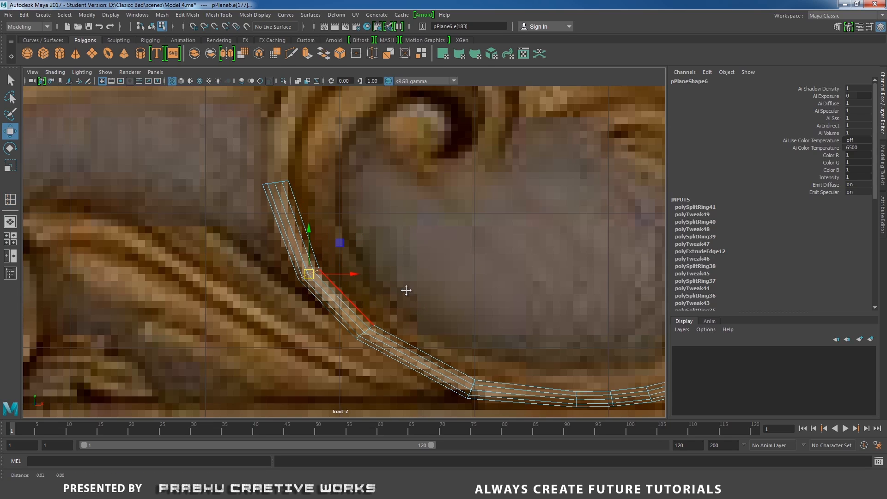
Insert an edge loop midway along the segment just below the bend and move it slightly outward onto the curve.
alt+middle_drag(406, 291, 381, 267)
key(y)
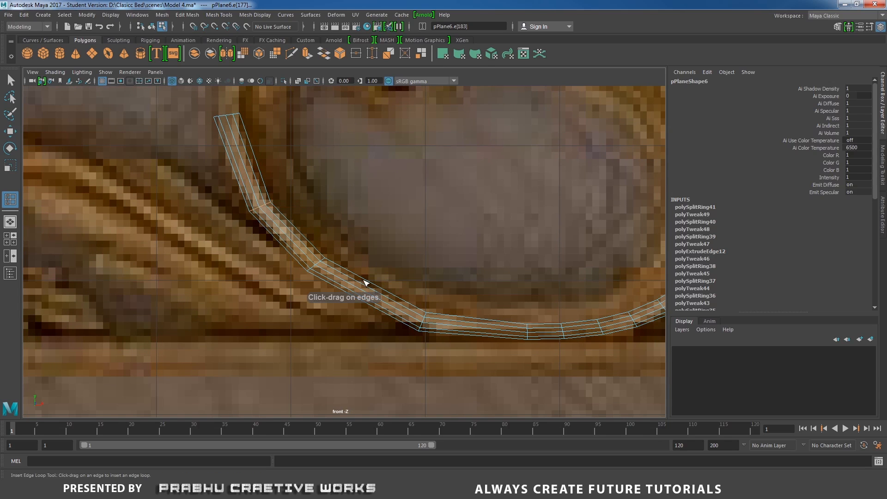
click(373, 284)
key(w)
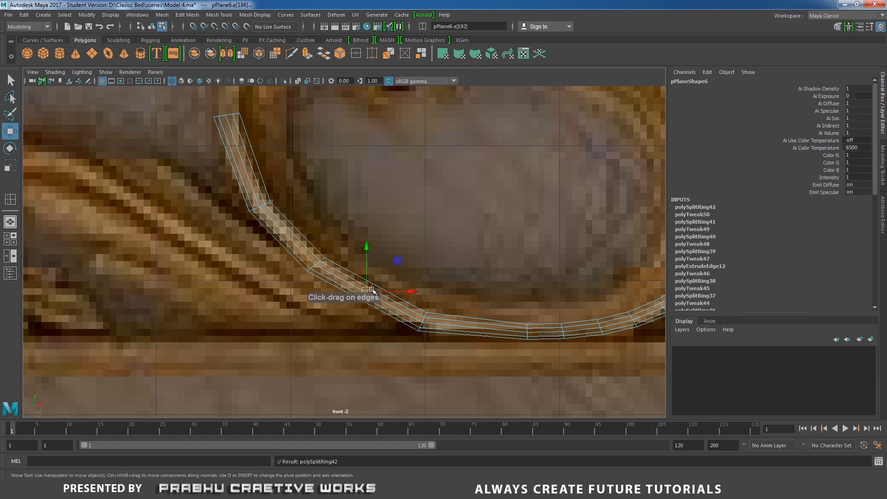
drag(367, 289, 365, 291)
Insert an edge loop in the long segment along the oval's underside and move it slightly down to smooth the curve.
alt+middle_drag(457, 296, 364, 255)
alt+right_drag(363, 256, 403, 294)
key(y)
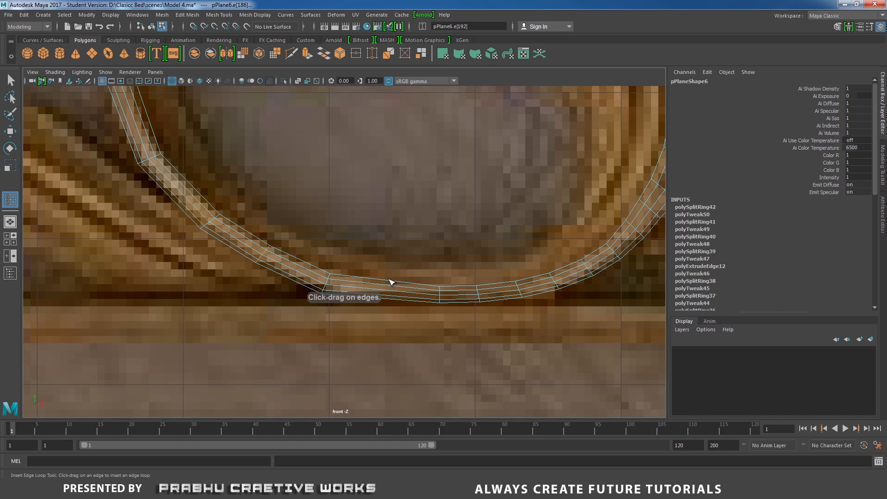
click(389, 282)
key(w)
drag(387, 291, 388, 292)
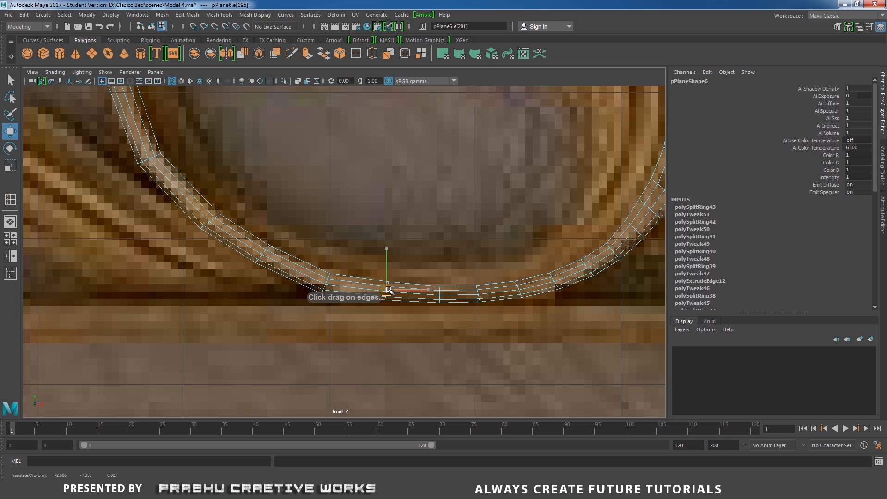
Insert an edge loop midway along the strip's uppermost segment and move it outward onto the rim.
mouse_move(425, 288)
alt+middle_down()
mouse_move(396, 280)
mouse_move(486, 348)
alt+middle_up()
alt+middle_drag(343, 248, 445, 281)
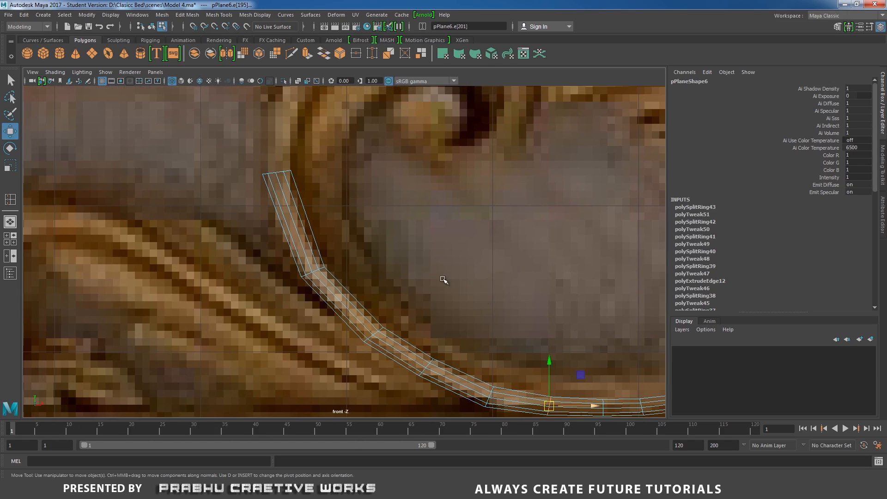
alt+middle_drag(410, 258, 466, 321)
key(y)
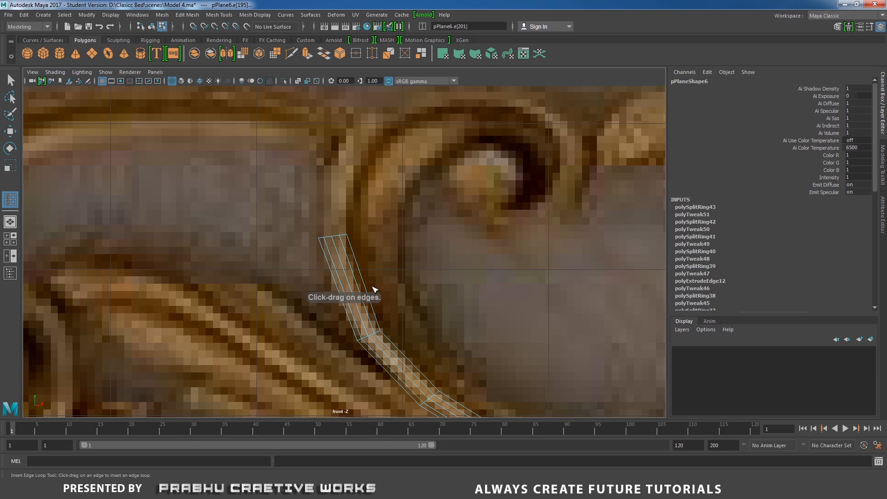
drag(365, 284, 346, 291)
key(w)
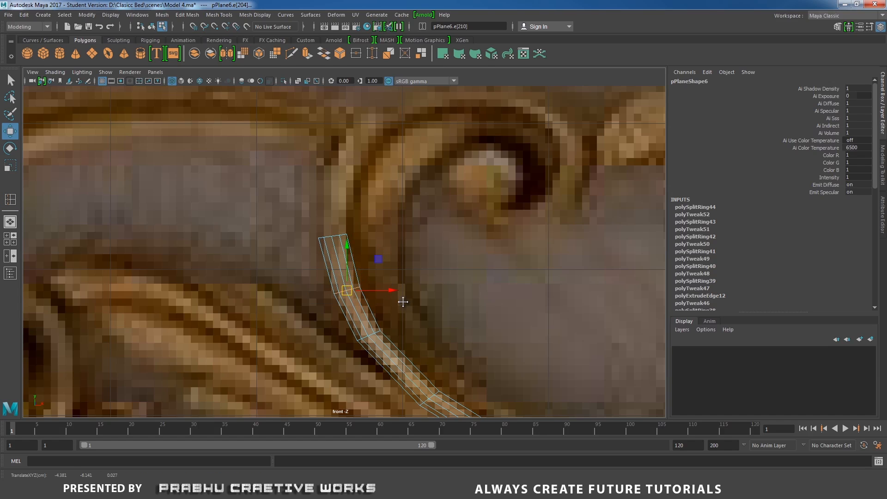
Insert an edge loop in the diagonal segment two below the strip's upper end and move it slightly outward onto the curve.
alt+middle_drag(403, 302, 394, 243)
key(y)
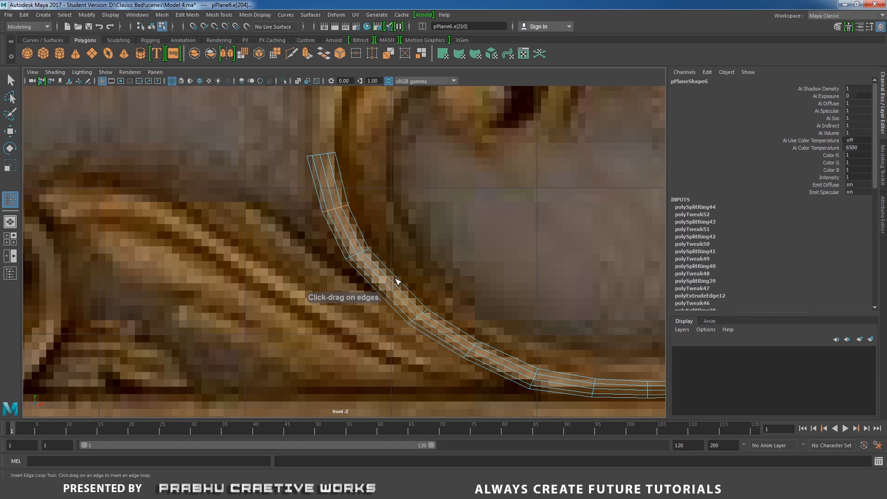
click(396, 281)
key(w)
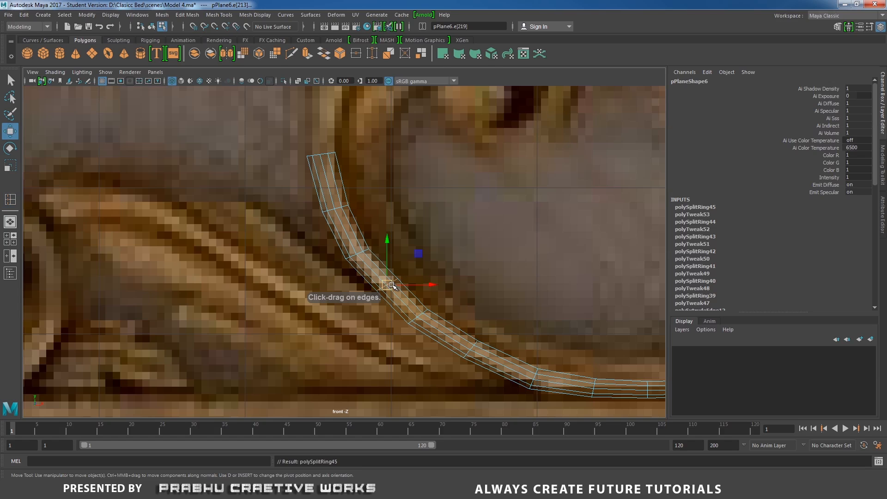
drag(384, 286, 383, 289)
Extrude the edges at the strip's upper end and move them diagonally up to the top rim of the small scroll.
alt+right_drag(446, 265, 422, 234)
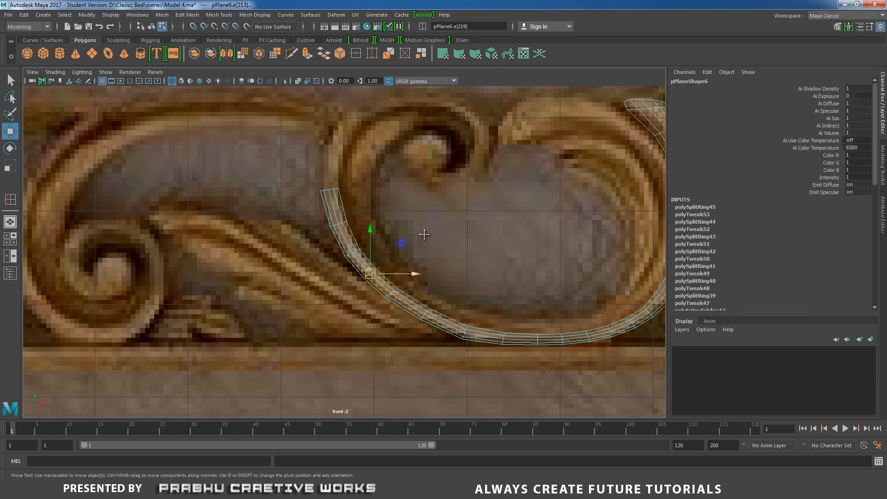
alt+middle_drag(462, 256, 476, 325)
scroll(346, 262, up, 1)
click(334, 260)
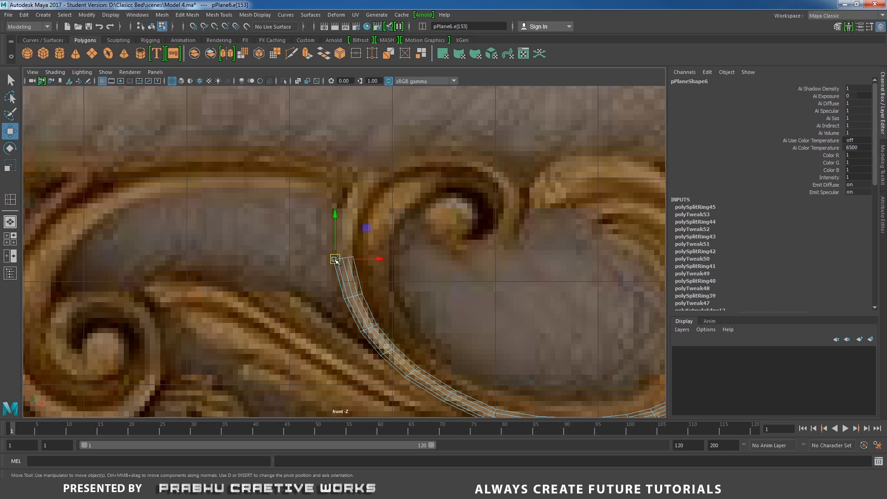
alt+right_drag(337, 261, 465, 290)
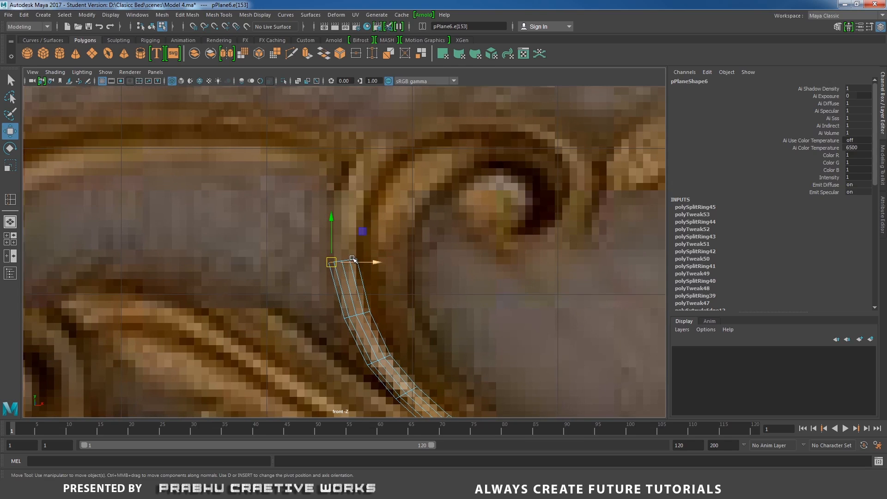
alt+right_drag(353, 259, 629, 319)
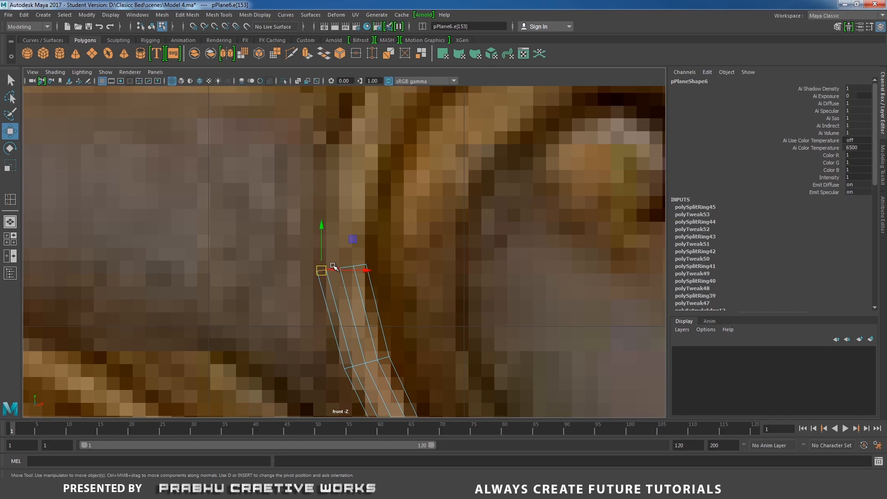
key(q)
shift+click(344, 267)
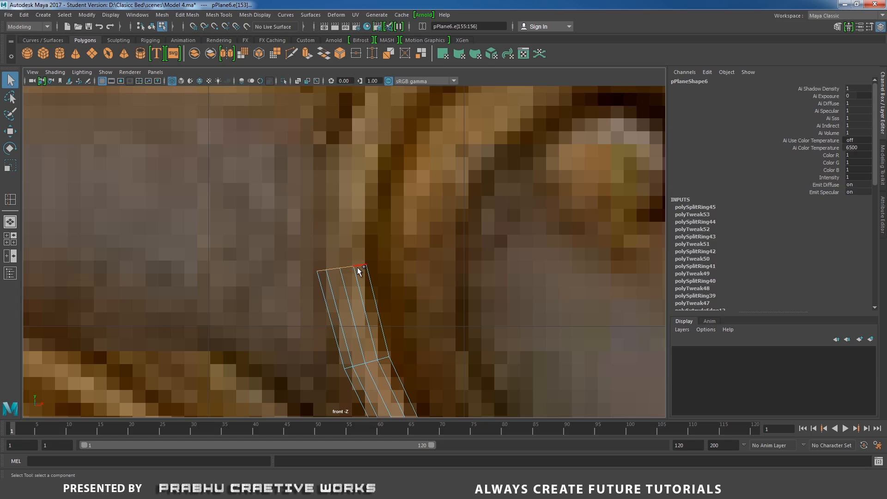
shift+click(360, 267)
alt+right_drag(448, 271, 408, 258)
alt+middle_drag(408, 258, 418, 286)
alt+right_drag(417, 286, 441, 291)
key(w)
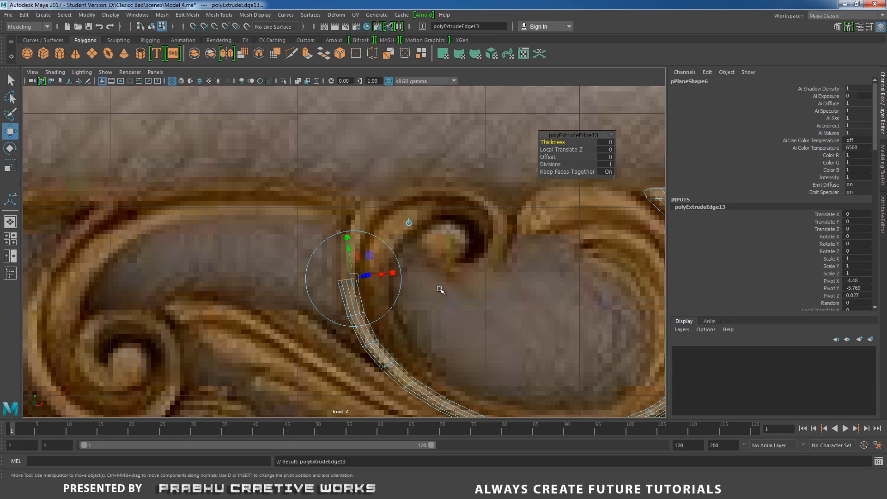
drag(350, 275, 404, 200)
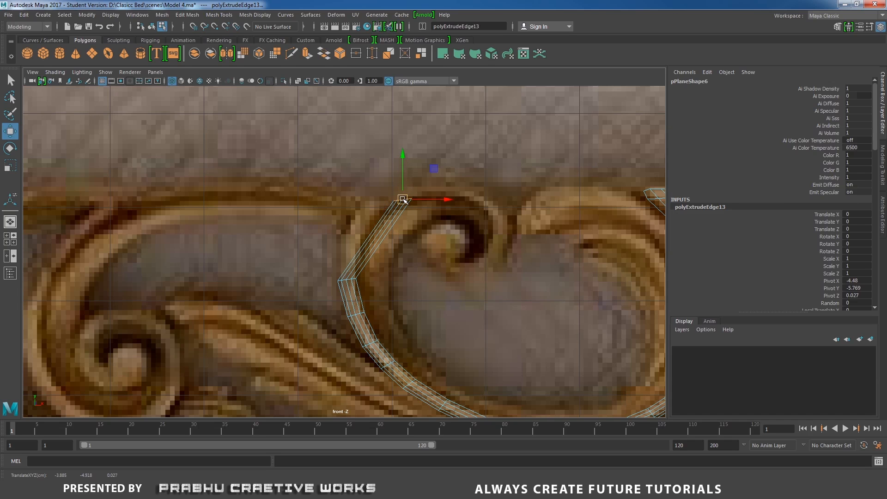
Rotate the extruded end edges until upright, facing along the rim, and nudge them slightly back onto the curve.
alt+middle_drag(431, 235, 435, 266)
alt+right_drag(435, 266, 461, 271)
key(e)
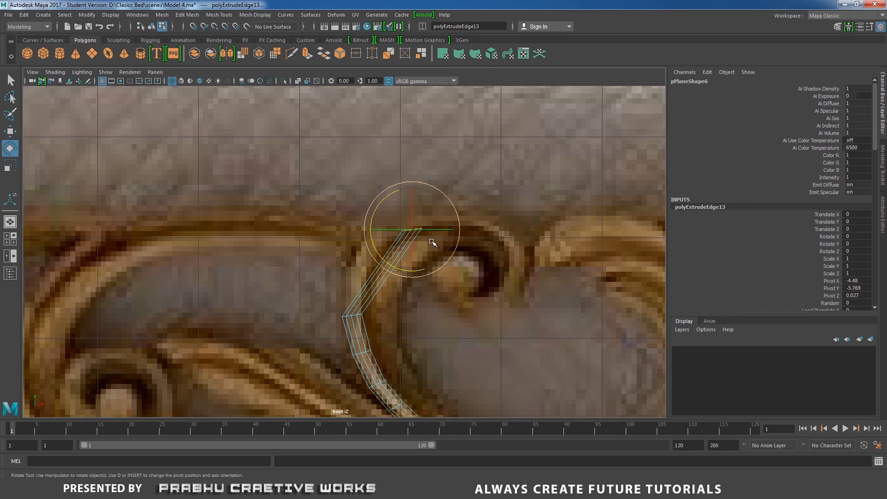
drag(447, 184, 484, 197)
key(w)
drag(414, 224, 411, 225)
key(ctrl+e)
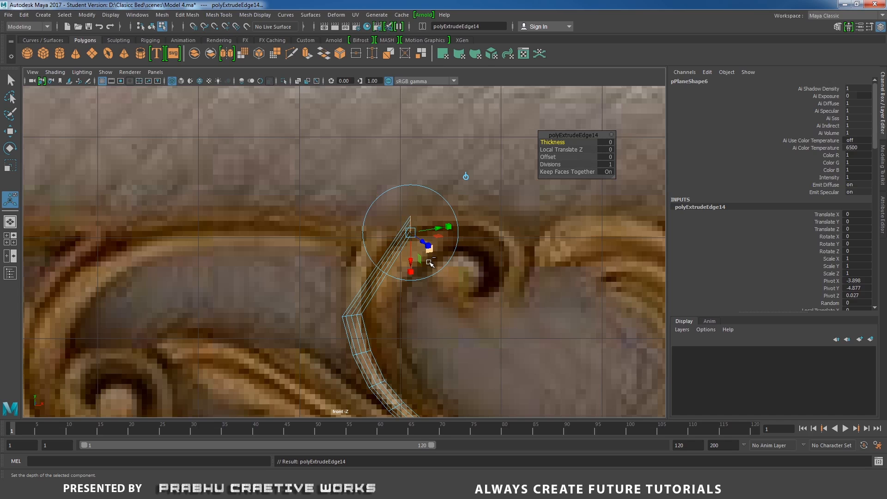
key(ctrl+z)
key(ctrl+z)
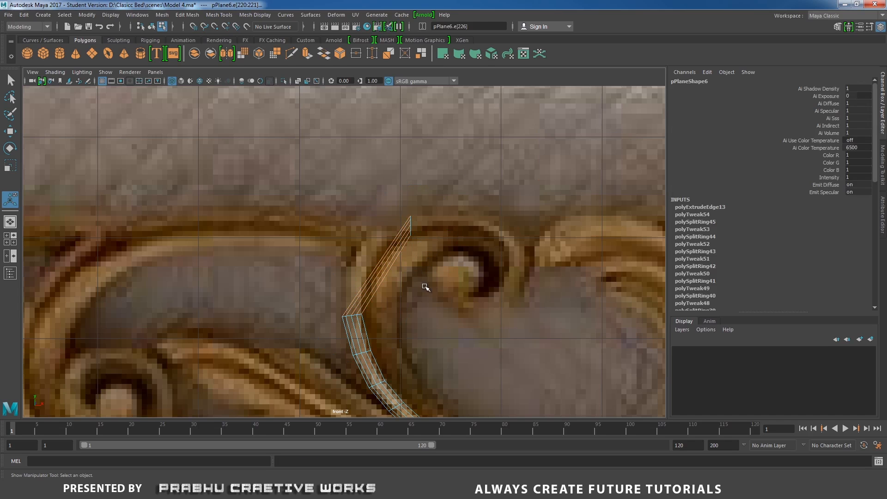
Insert an edge loop midway along the new diagonal segment, move it outward onto the rim and widen it to match the strip.
shift+right_drag(426, 287, 425, 344)
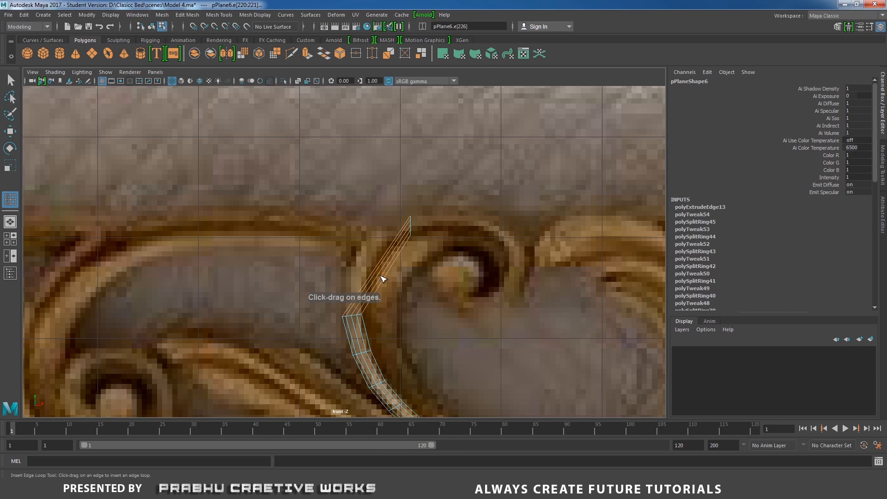
click(384, 277)
key(w)
drag(388, 272, 368, 264)
key(r)
alt+middle_drag(393, 255, 390, 269)
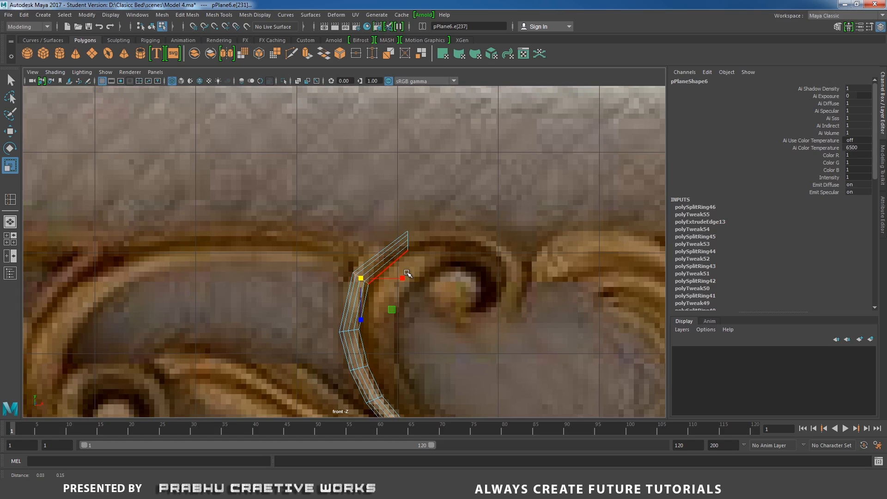
Insert an edge loop in the near-vertical segment just below the new bend and adjust it to follow the rim.
alt+right_drag(391, 270, 448, 311)
alt+middle_drag(390, 295, 394, 247)
alt+right_drag(394, 247, 434, 308)
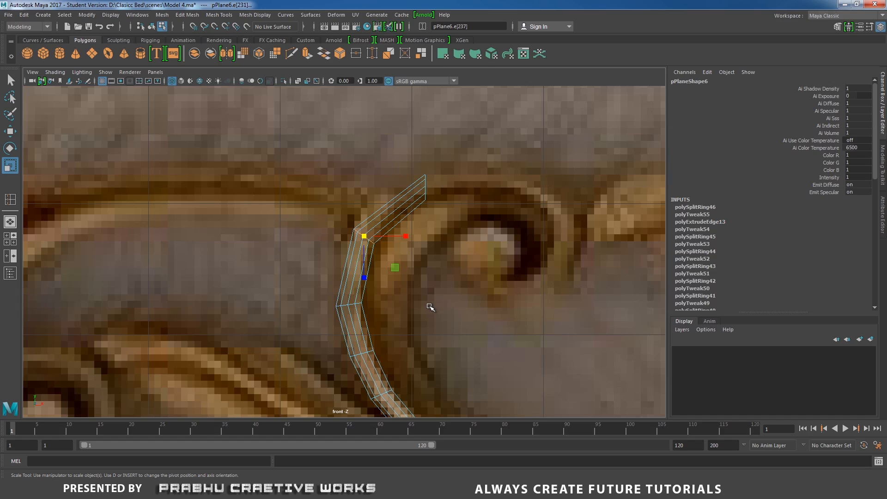
key(g)
drag(369, 278, 400, 275)
key(w)
alt+middle_drag(413, 261, 419, 283)
Insert an edge loop midway along the strip's uppermost diagonal segment and move it slightly outward onto the rim.
key(g)
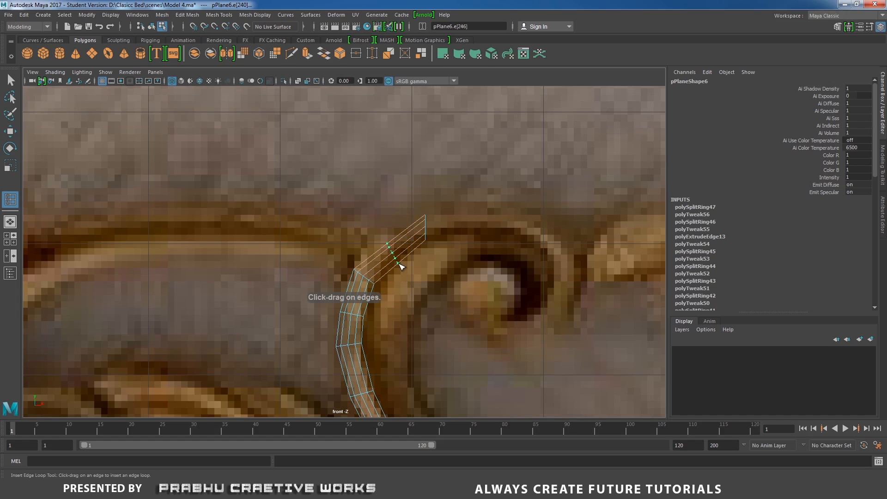
drag(400, 264, 390, 251)
key(w)
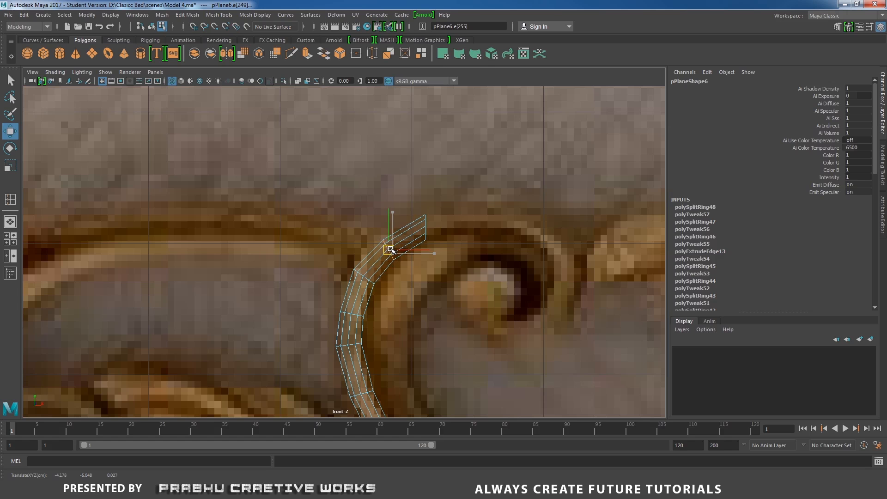
Extrude the strip's upright end edges and move them across the top of the small scroll to its far side.
scroll(391, 250, down, 6)
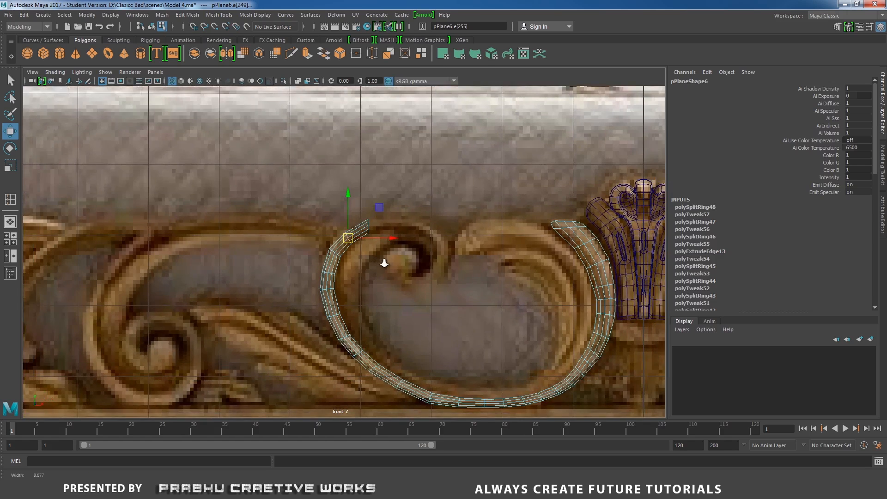
scroll(416, 261, up, 6)
alt+middle_drag(414, 238, 400, 267)
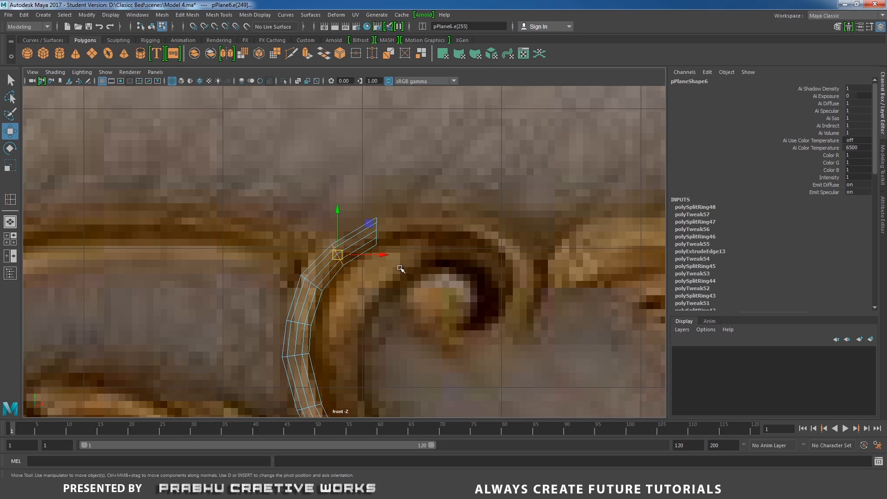
click(377, 220)
scroll(467, 279, down, 4)
scroll(416, 241, up, 5)
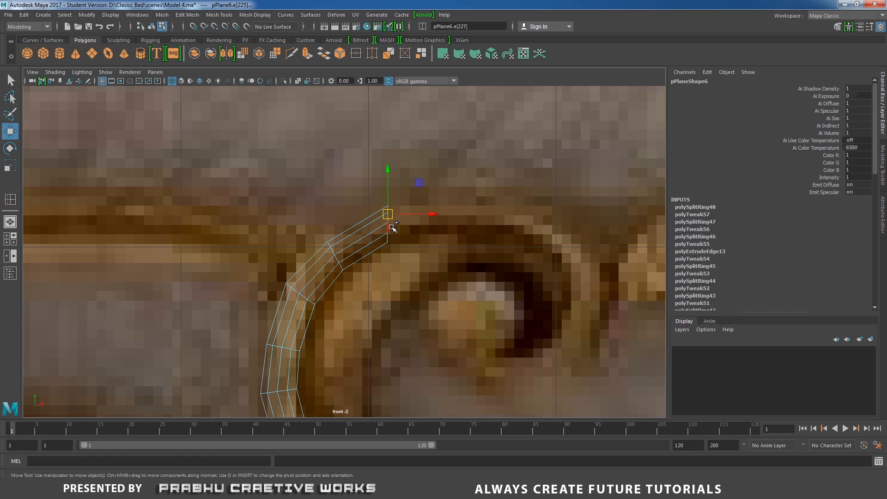
click(391, 233)
shift+click(389, 236)
scroll(441, 253, down, 4)
alt+middle_drag(439, 254, 409, 240)
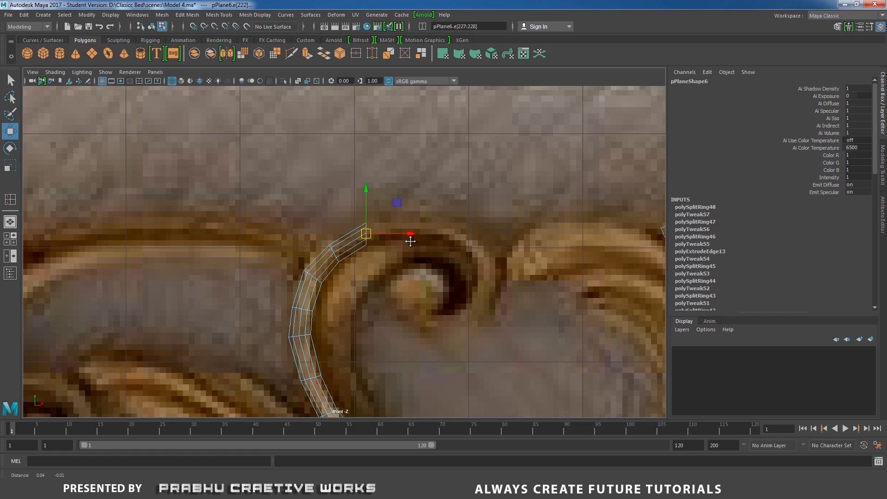
shift+right_drag(434, 253, 435, 276)
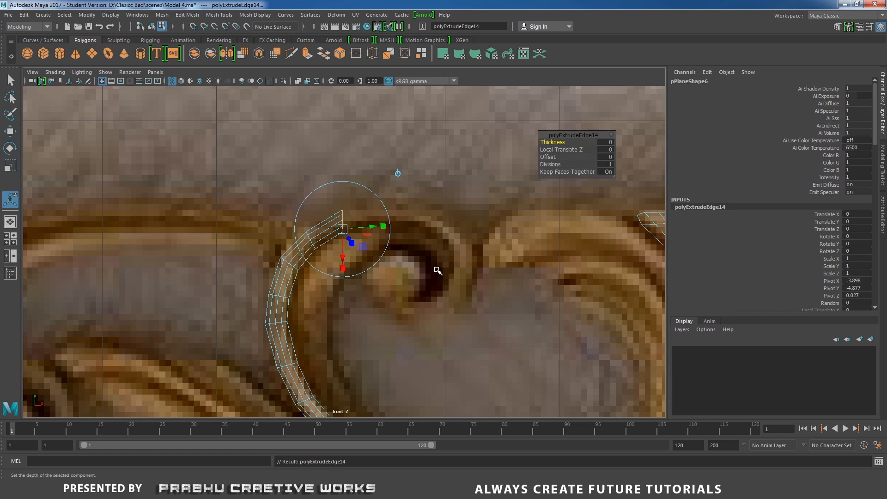
key(w)
drag(345, 222, 455, 236)
Rotate the extruded end edges clockwise to a diagonal at the scroll's corner and scale them down slightly.
key(e)
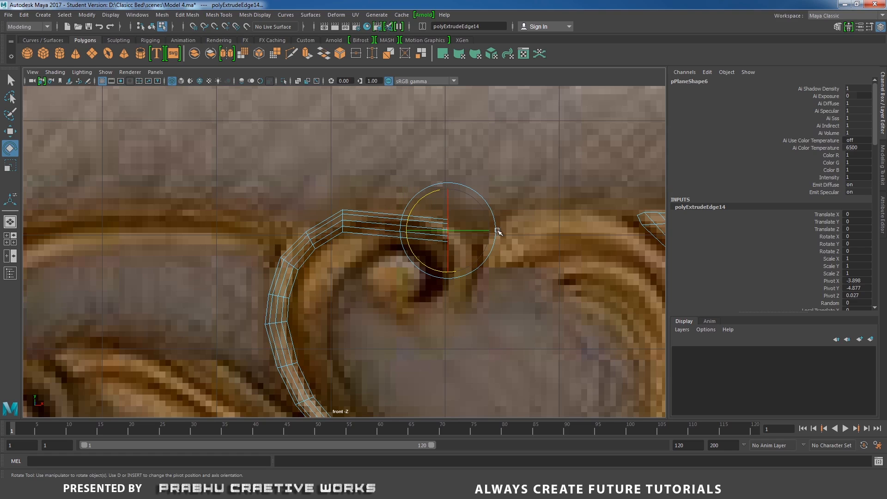
drag(440, 195, 463, 200)
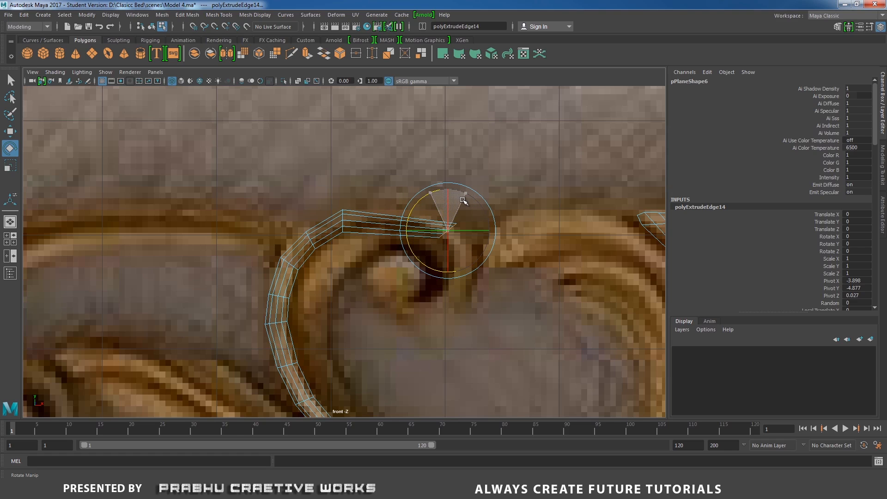
key(r)
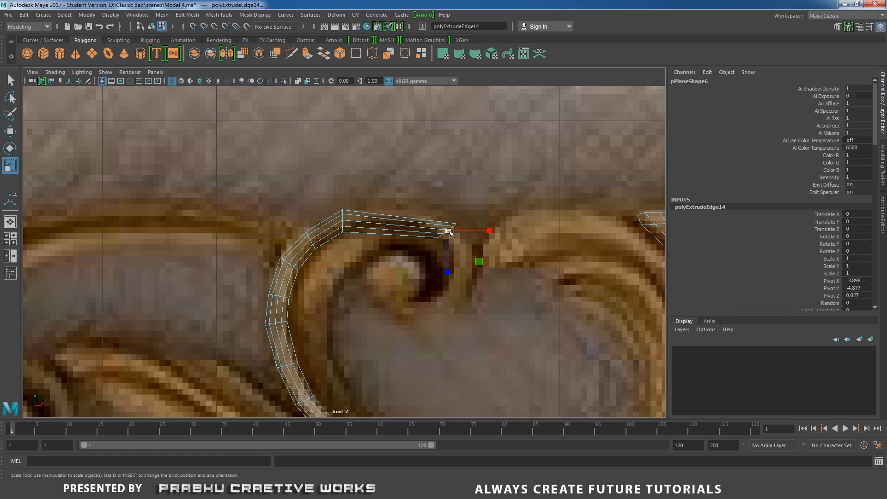
drag(448, 231, 447, 232)
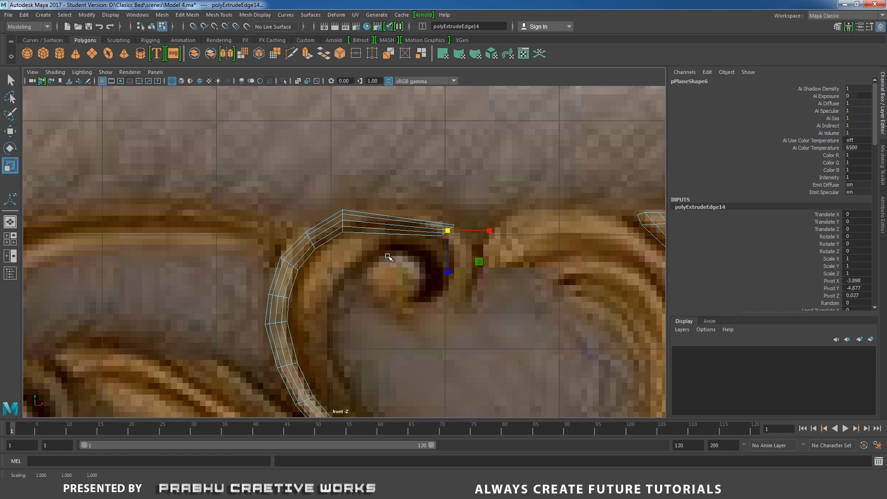
Extrude the end edges again down the scroll's outer side, then rotate and nudge them to follow the carved rim.
key(ctrl+e)
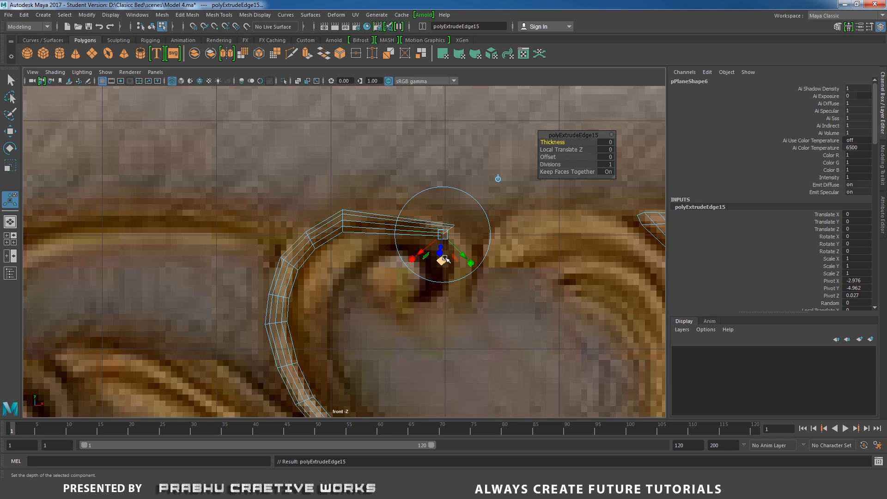
key(w)
drag(447, 230, 458, 286)
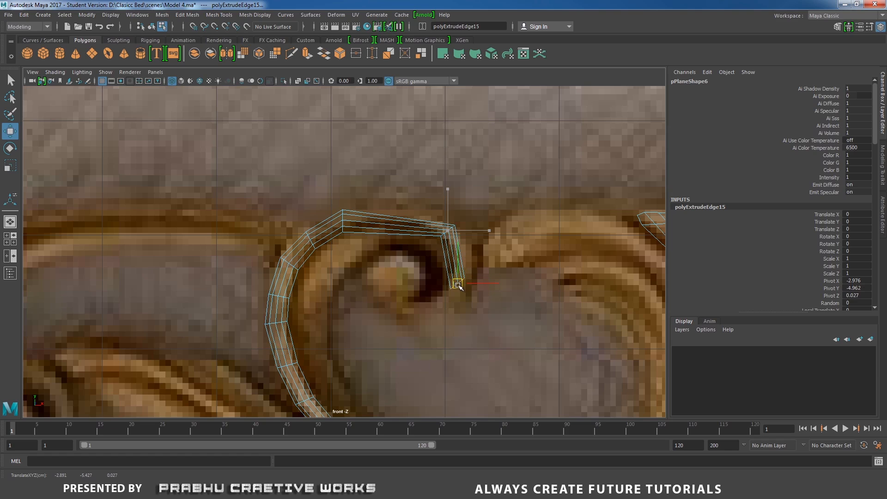
scroll(499, 312, up, 2)
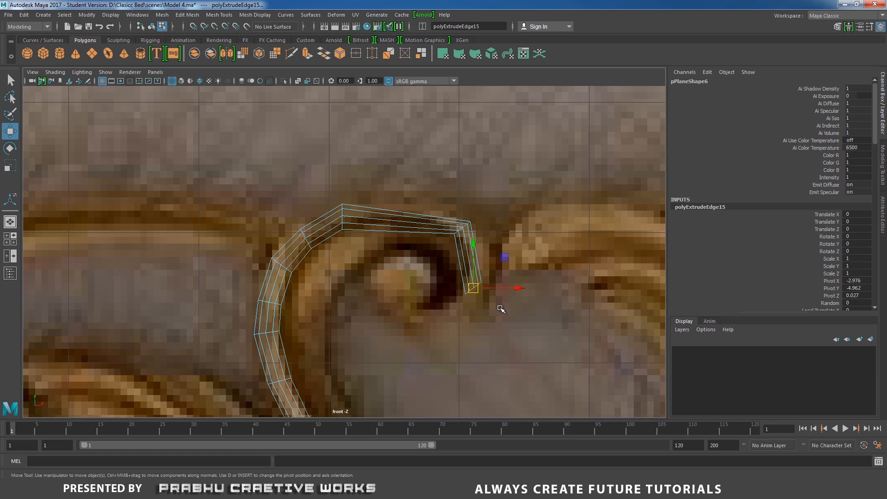
key(e)
drag(494, 260, 478, 294)
key(w)
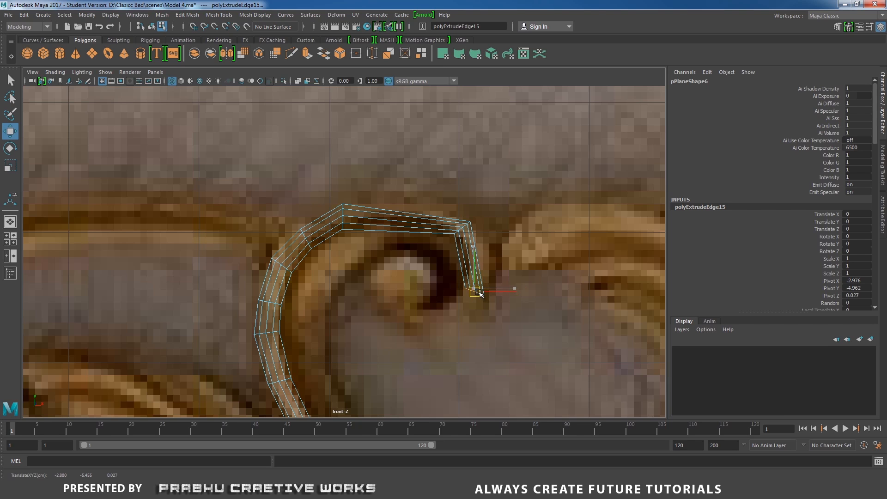
Insert an edge loop midway along the long segment over the scroll and move it up and outward to arch the strip.
scroll(501, 300, up, 2)
alt+middle_drag(527, 308, 479, 329)
scroll(479, 325, up, 2)
right_click(409, 231)
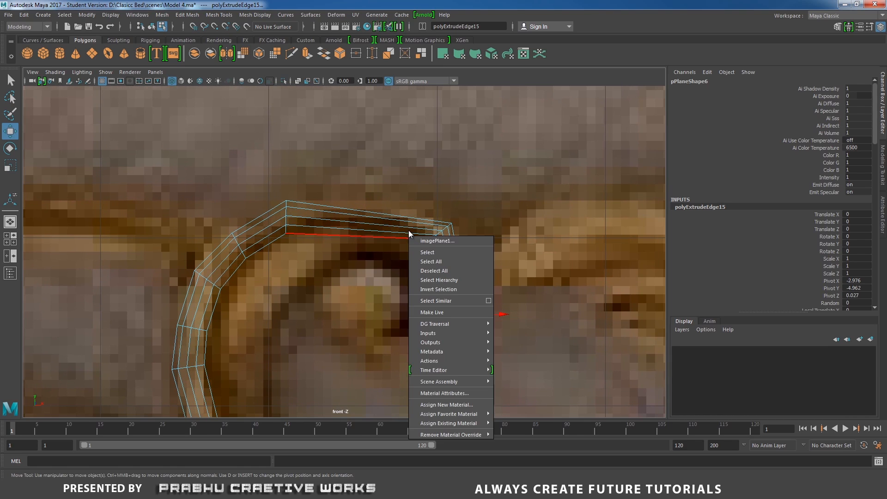
right_drag(388, 216, 386, 185)
click(391, 221)
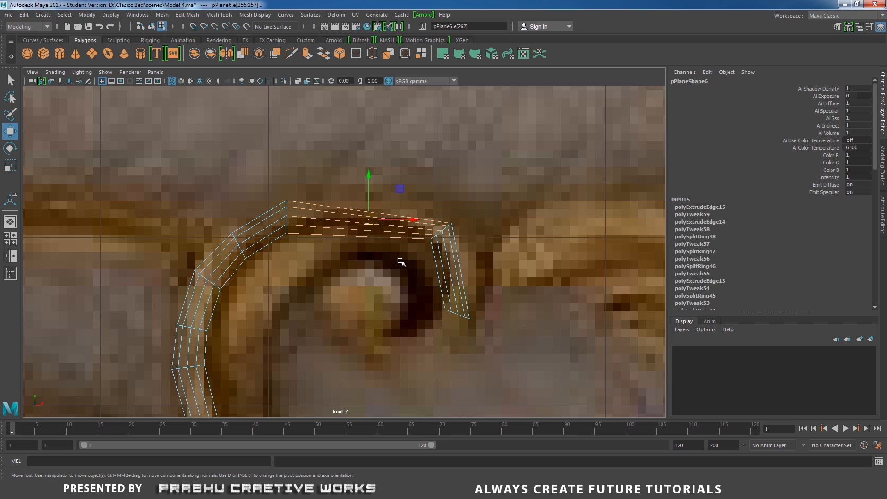
shift+right_drag(400, 261, 400, 275)
shift+right_drag(403, 324, 403, 325)
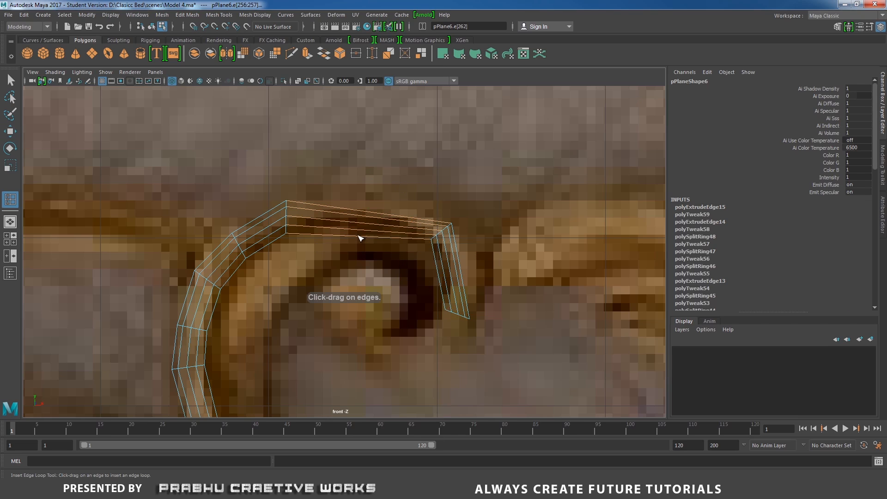
click(362, 239)
key(w)
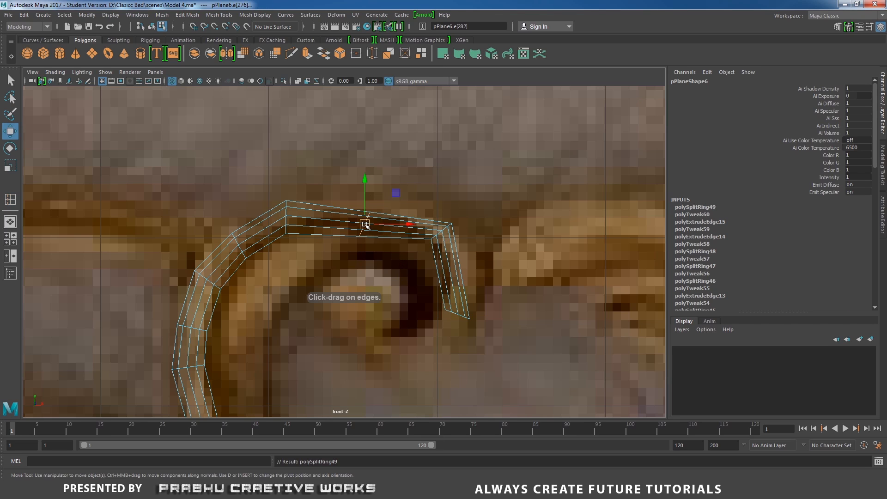
drag(367, 226, 373, 220)
alt+middle_drag(385, 240, 406, 294)
drag(390, 261, 391, 259)
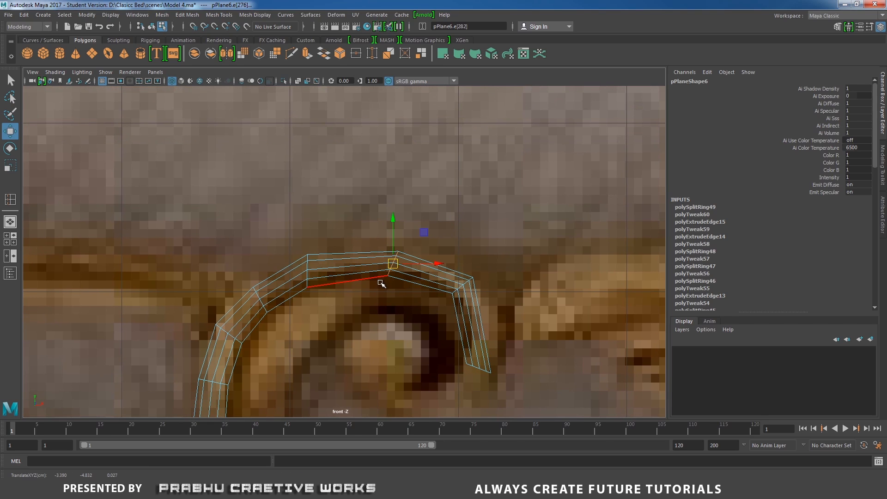
Insert an edge loop midway along the segment left of the arch's middle loop and move it slightly up onto the curve.
key(y)
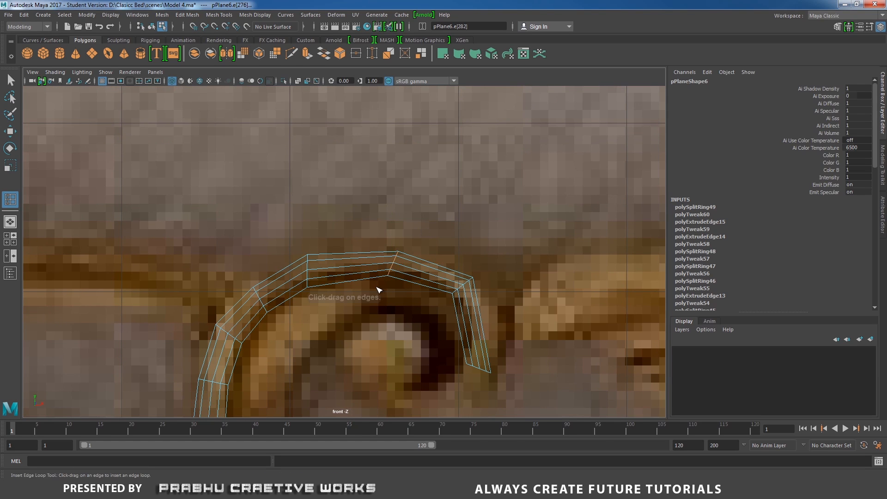
click(348, 282)
key(w)
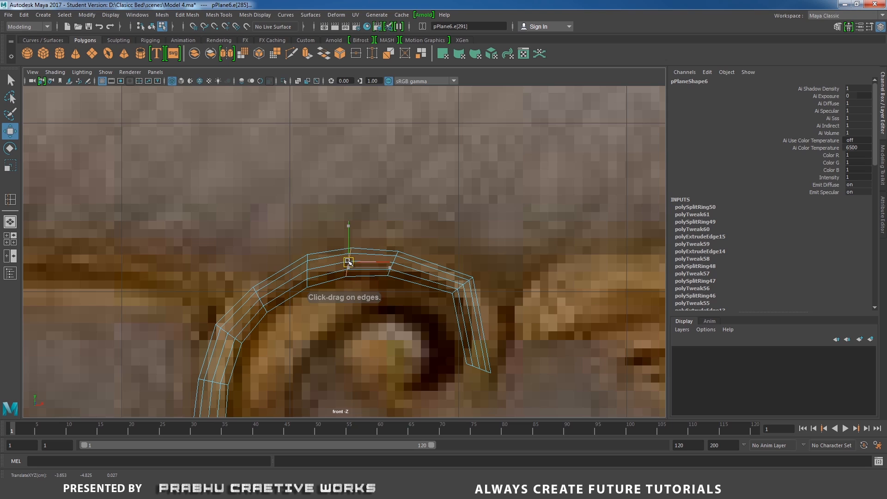
Insert an edge loop in the sloping segment right of the arch's middle loop.
key(y)
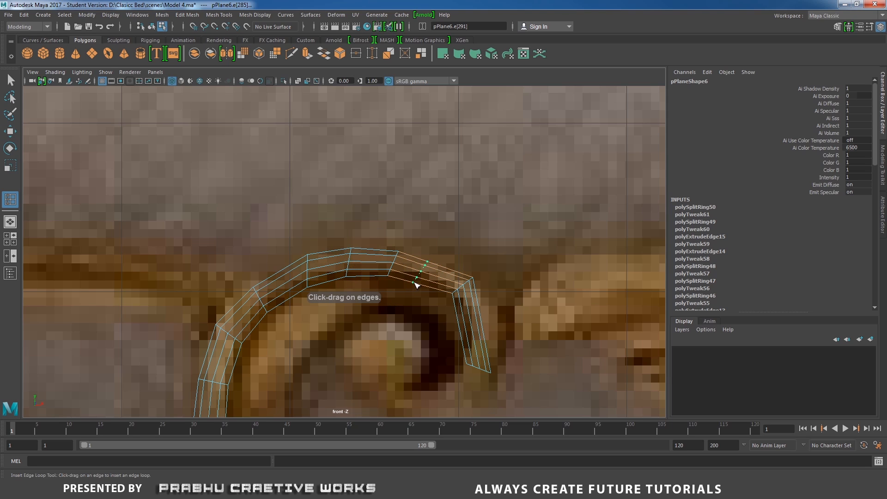
Insert an edge loop across the strip's upper-right segment and shift it outward to follow the reference scroll.
click(421, 285)
key(w)
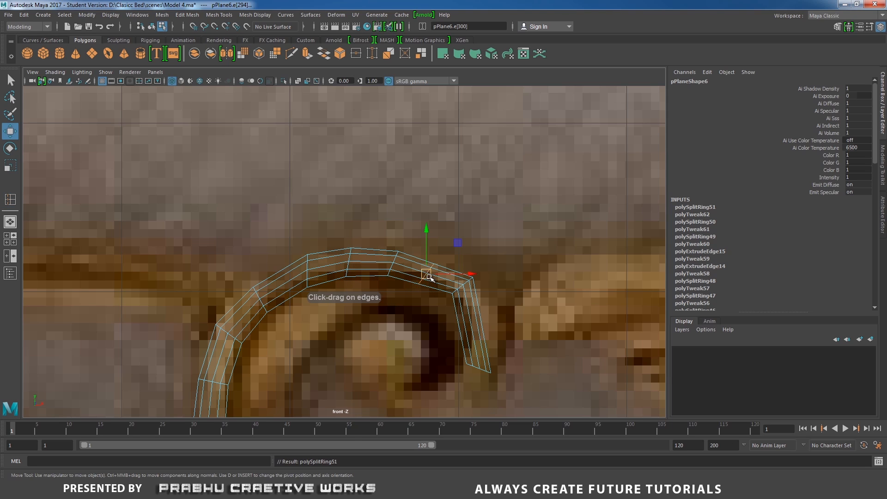
drag(428, 275, 433, 273)
Insert an edge loop midway along the strip's downward end segment and move it outward to round the curl.
alt+middle_drag(481, 267, 467, 213)
mouse_move(480, 282)
alt+right_down()
mouse_move(498, 298)
mouse_move(493, 293)
alt+right_up()
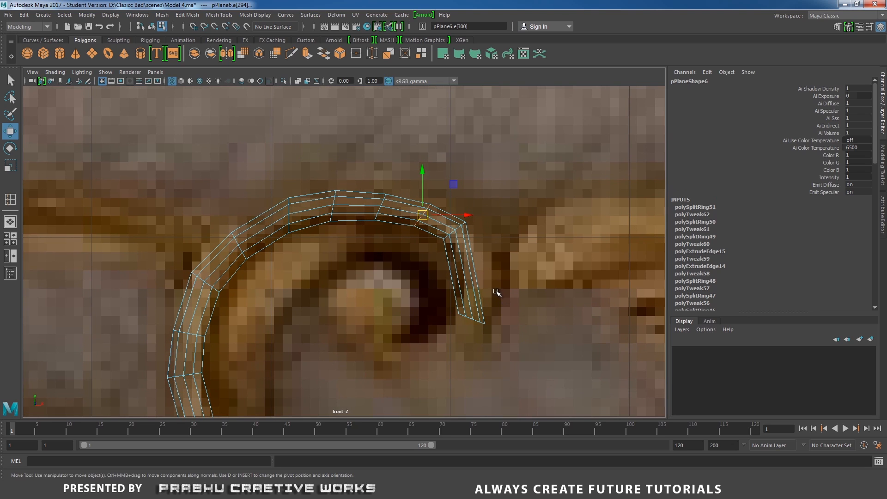
key(y)
click(477, 277)
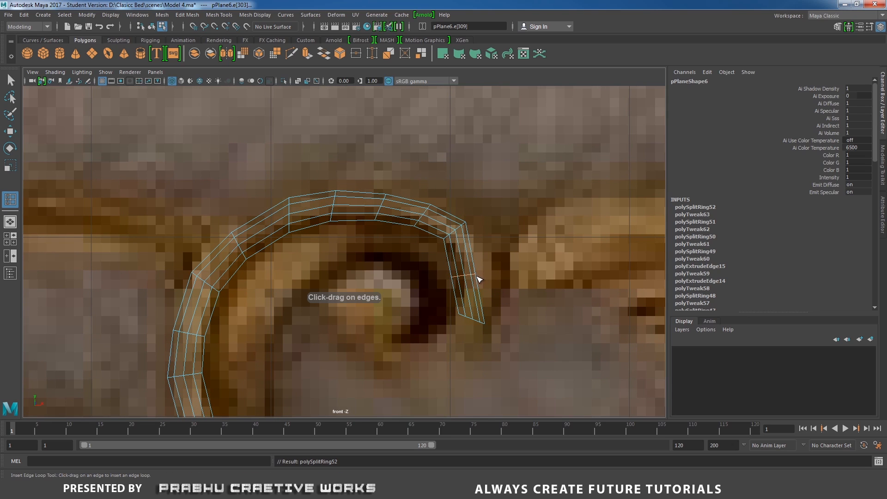
key(w)
drag(462, 275, 475, 273)
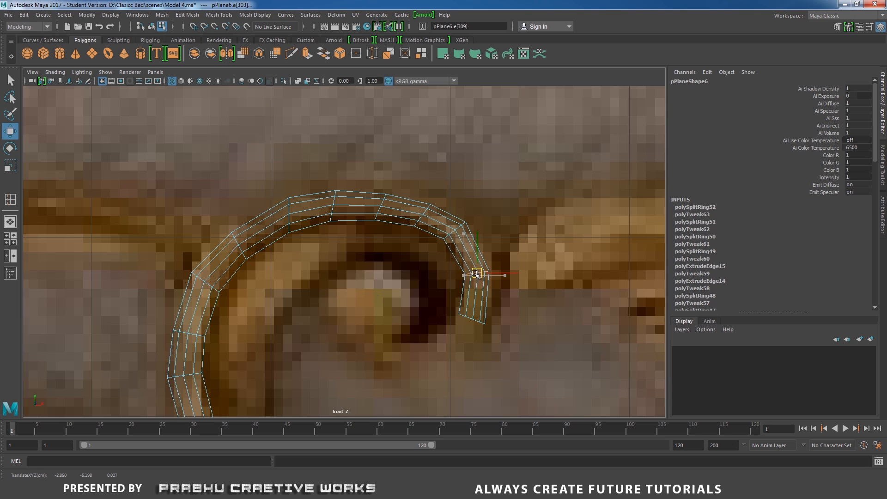
Insert an edge loop between the curl's upper bend and the previous loop, and nudge it outward onto the curve.
alt+right_drag(520, 292, 470, 276)
alt+middle_drag(469, 275, 472, 263)
alt+right_drag(472, 263, 598, 340)
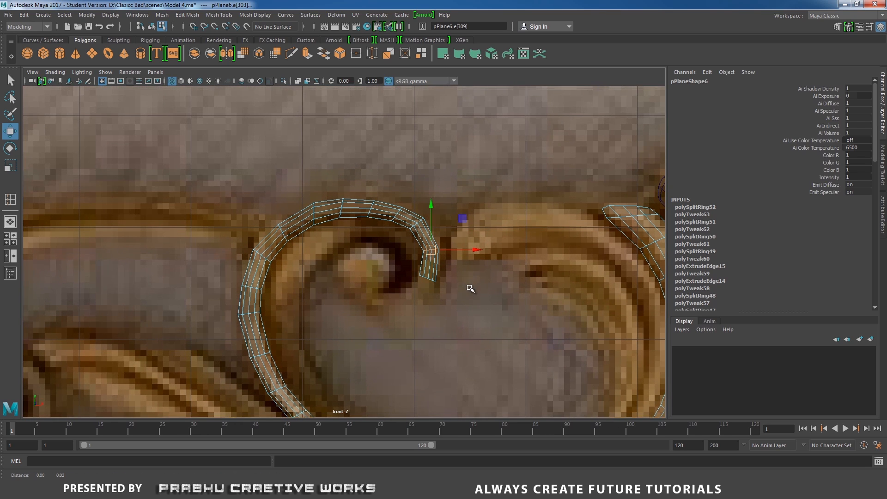
alt+middle_drag(456, 288, 456, 288)
alt+right_drag(456, 288, 489, 296)
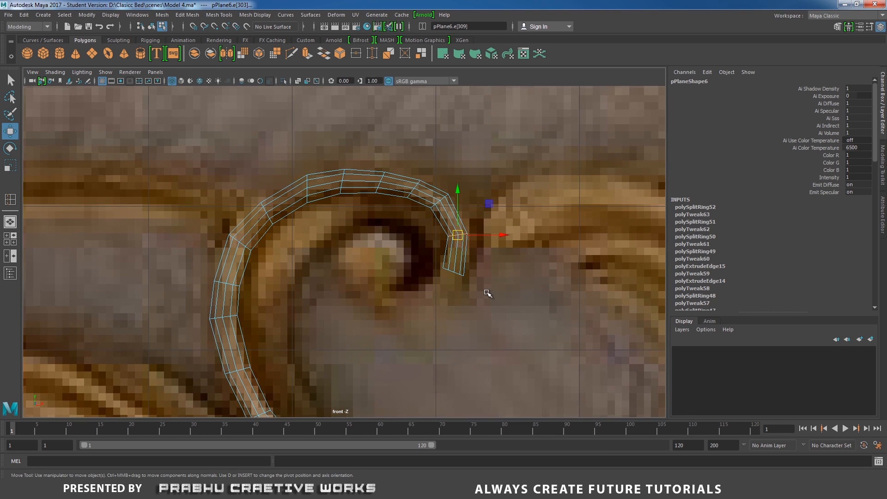
key(y)
drag(443, 225, 445, 224)
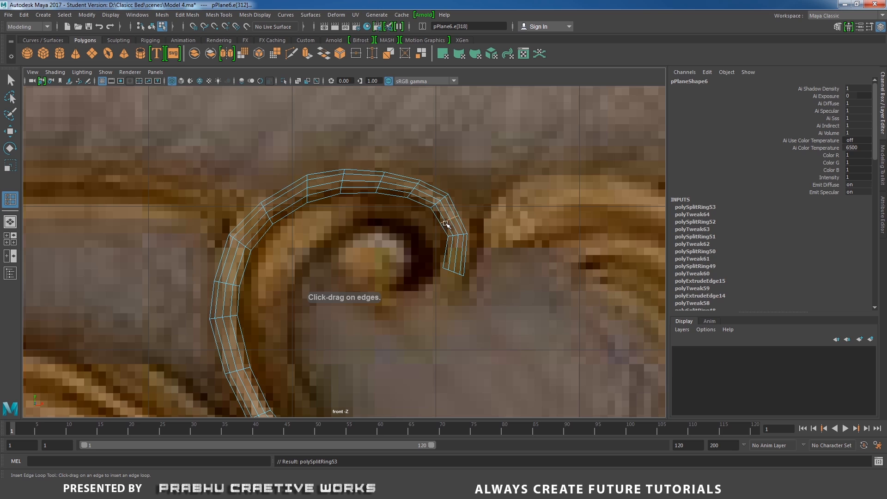
key(w)
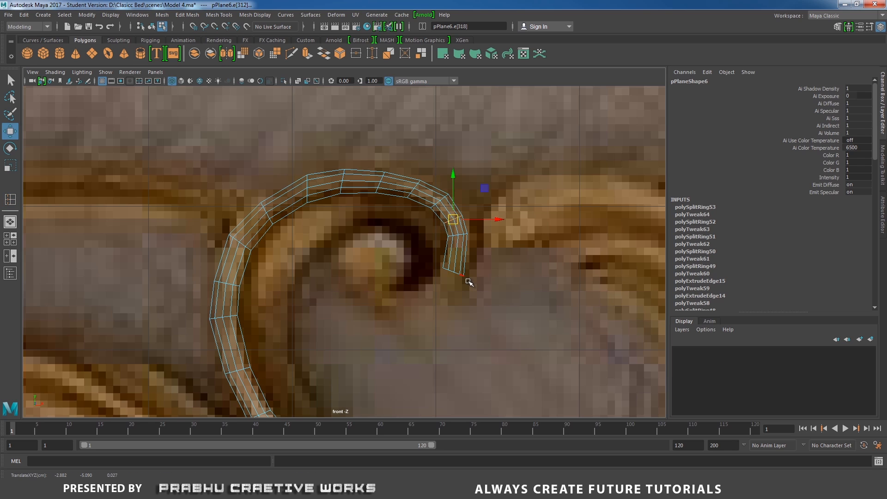
Insert an edge loop near the strip's open end and adjust its position along the curl.
alt+right_drag(490, 301, 515, 292)
key(y)
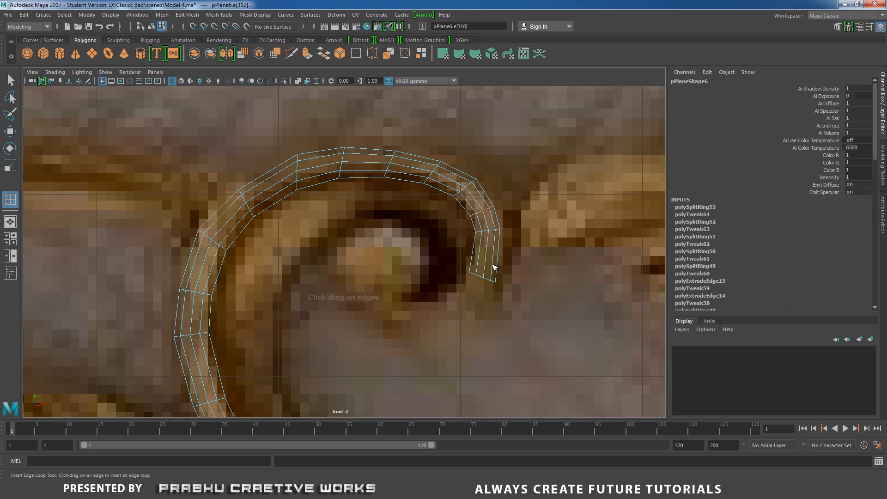
drag(476, 252, 488, 252)
key(w)
Select only the edges at the strip's open end and extrude them.
alt+middle_drag(501, 264, 502, 264)
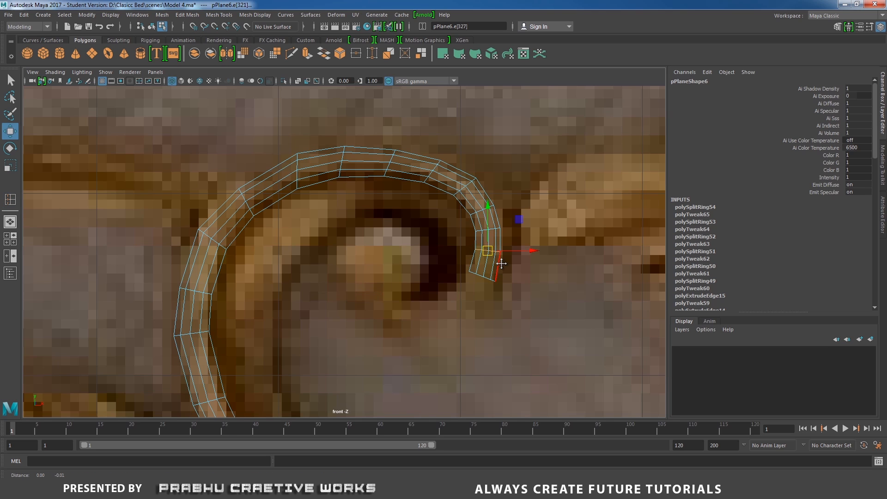
alt+right_drag(501, 263, 508, 308)
drag(481, 257, 547, 294)
ctrl+drag(481, 232, 538, 255)
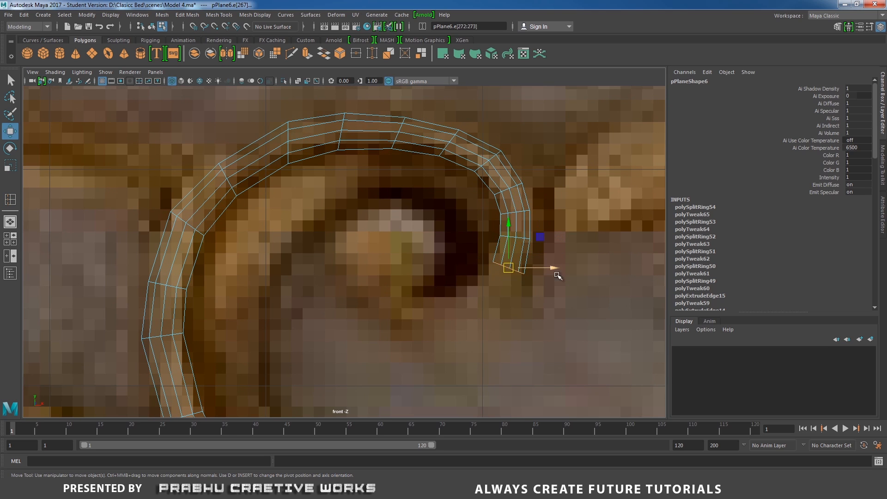
shift+right_drag(530, 296, 525, 319)
scroll(583, 337, down, 5)
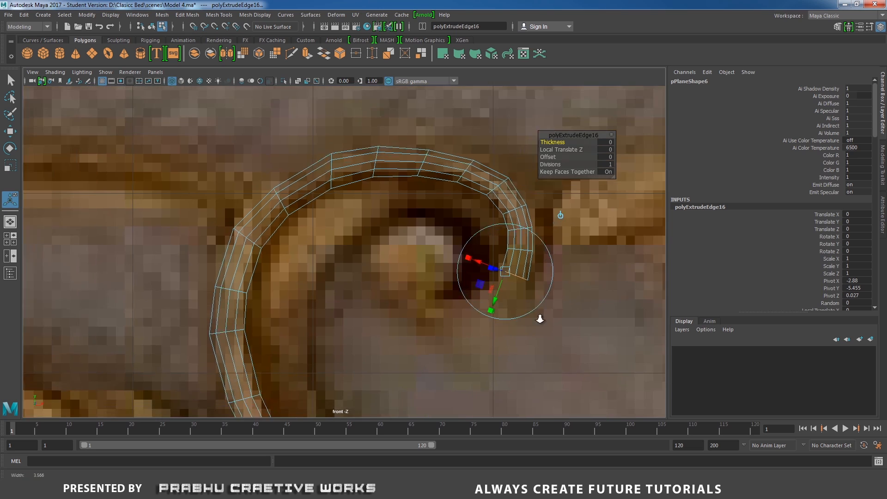
scroll(584, 338, up, 3)
Move, rotate and scale the extruded end edges so the strip continues inward beneath the scroll's centre.
key(w)
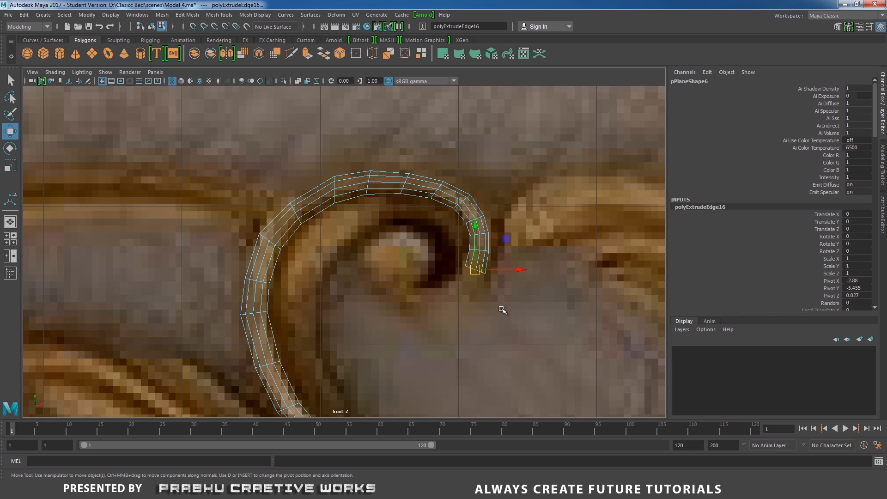
drag(470, 267, 492, 268)
key(e)
key(r)
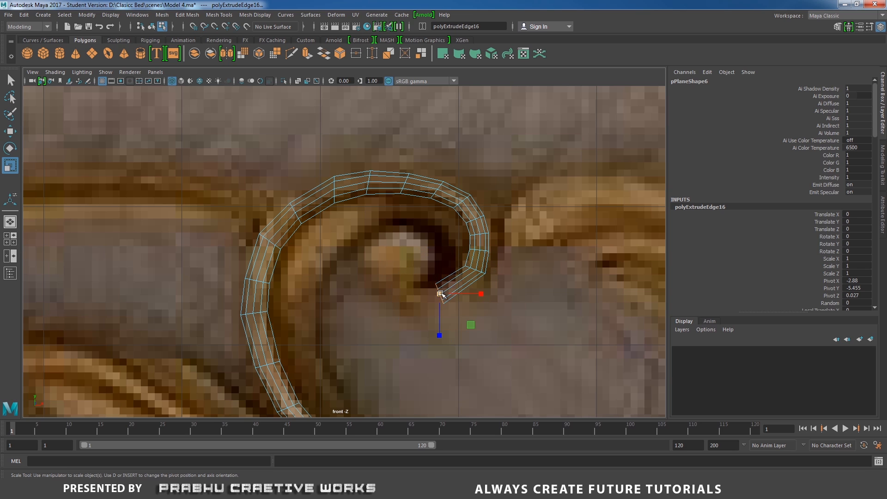
drag(441, 295, 443, 300)
key(w)
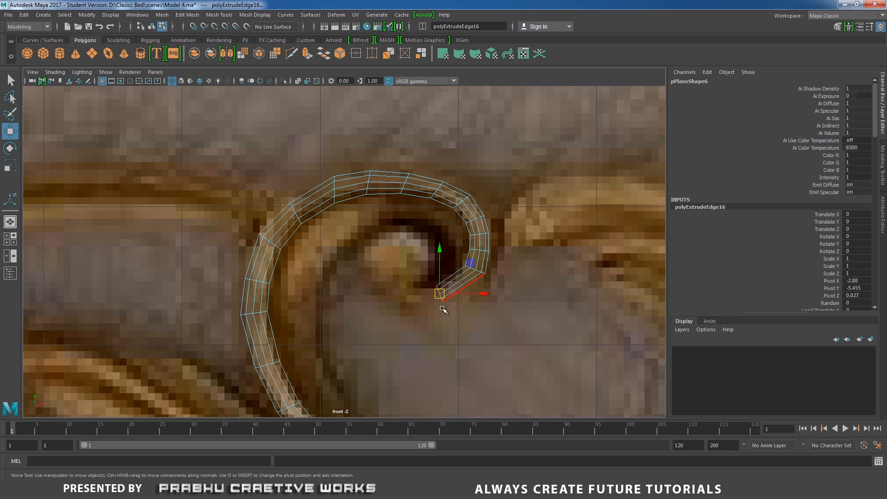
drag(439, 254, 440, 264)
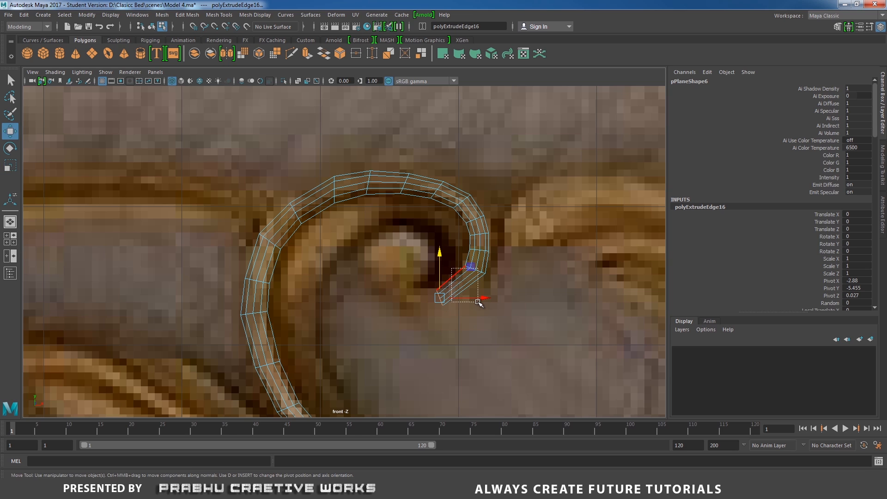
Insert an edge loop across the newly extruded end segment and move it outward to smooth the curl.
click(488, 274)
ctrl+click(471, 253)
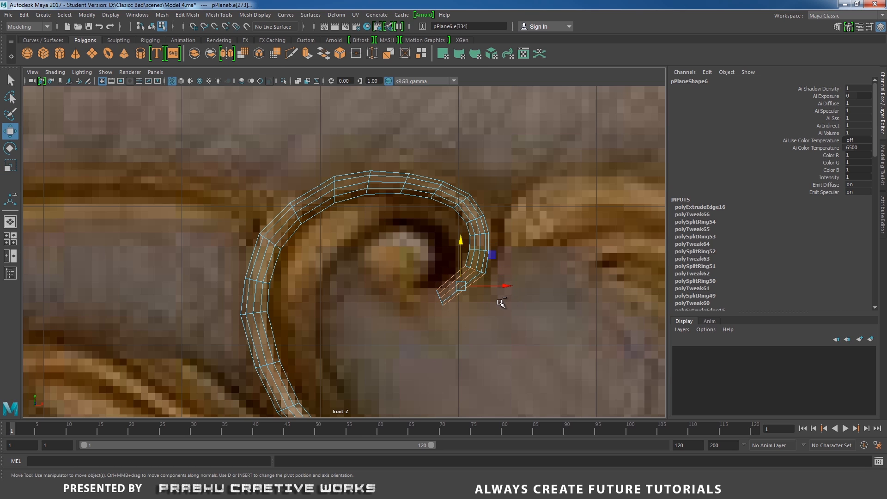
shift+right_drag(491, 310, 489, 285)
click(462, 293)
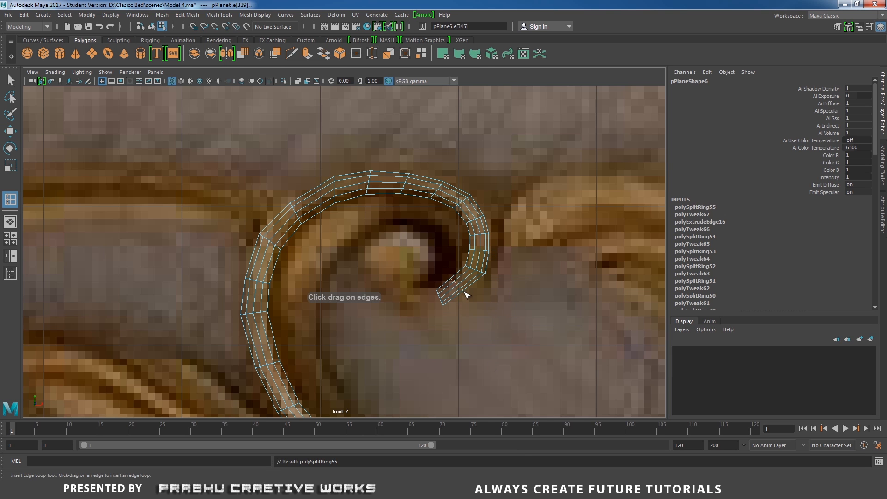
key(w)
drag(458, 286, 465, 289)
Leave edge editing and return the scroll strip to object mode.
alt+middle_drag(480, 318, 493, 253)
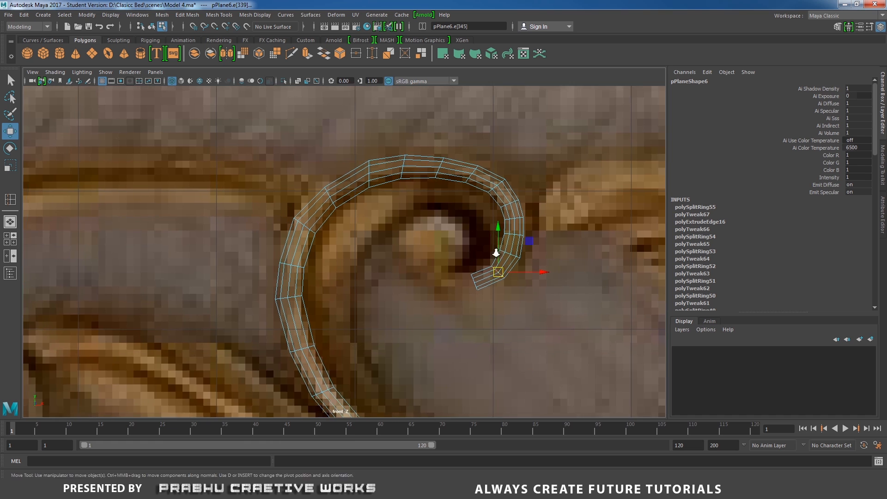
scroll(492, 253, up, 3)
alt+middle_drag(481, 183, 447, 207)
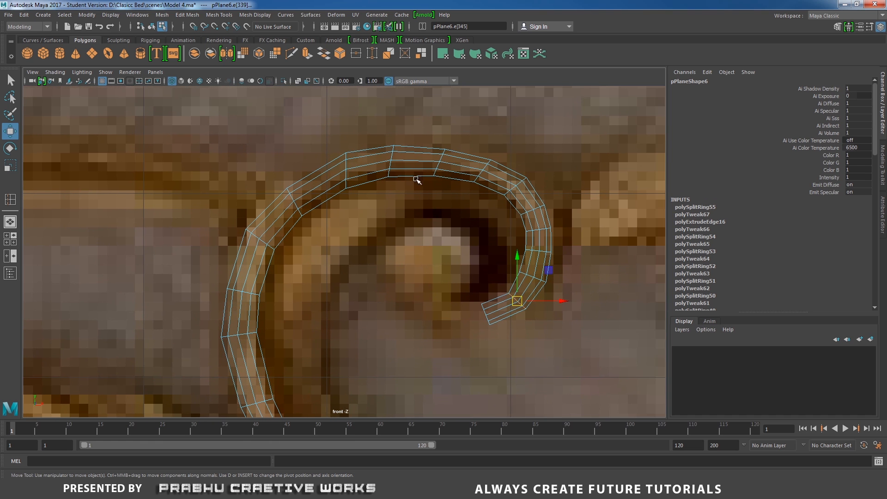
right_drag(413, 165, 479, 137)
right_drag(390, 161, 452, 135)
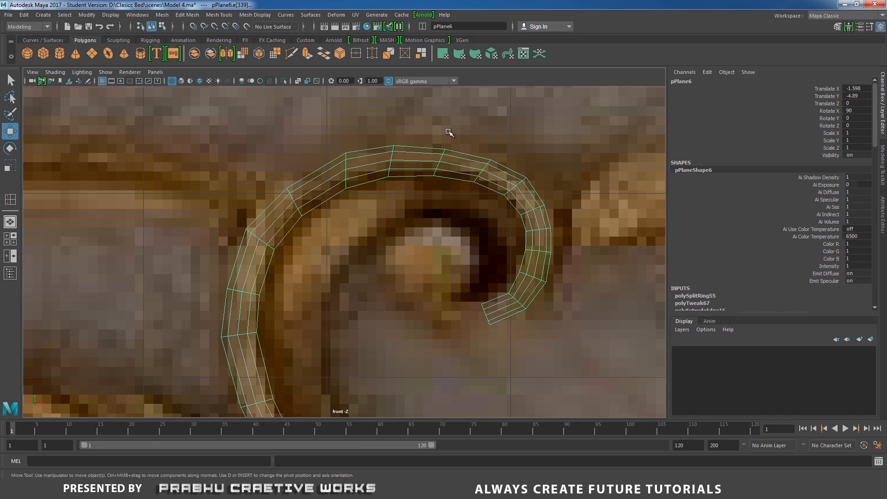
scroll(459, 178, down, 3)
scroll(489, 213, up, 1)
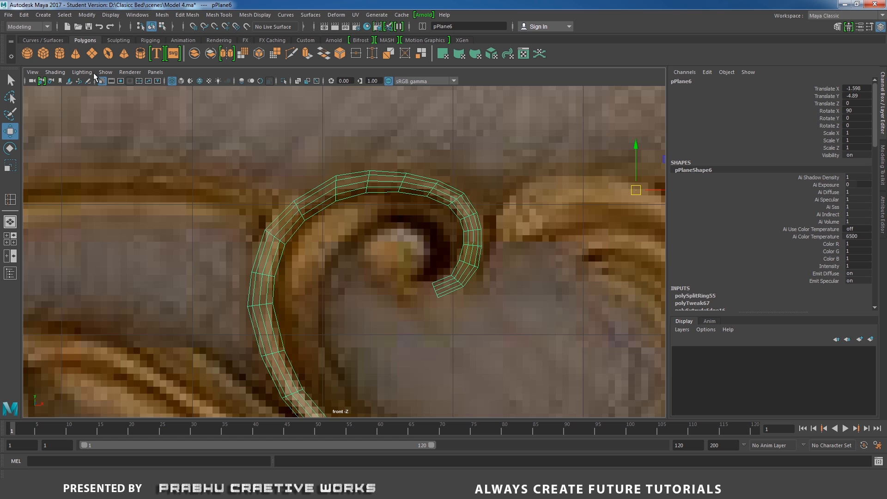
Create a polygon cylinder and move it above the scroll, at about X -3.366, Y -3.495.
click(64, 53)
scroll(447, 257, down, 5)
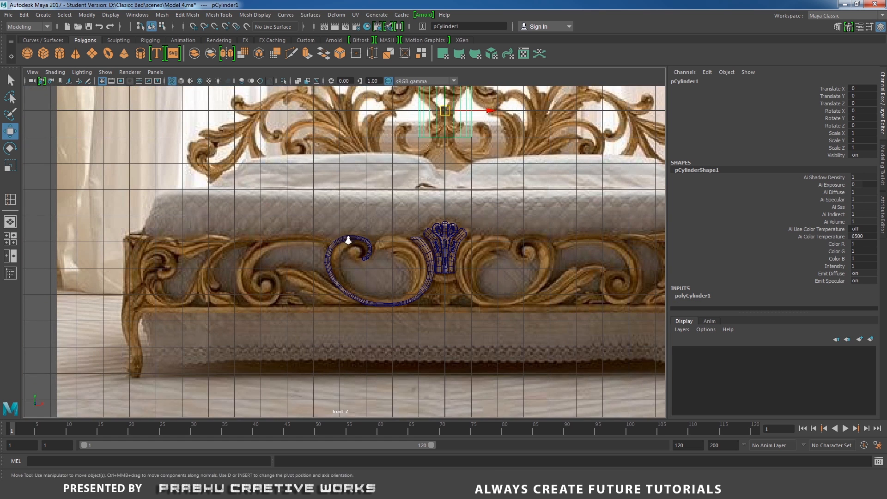
alt+middle_drag(411, 234, 408, 280)
drag(455, 160, 358, 260)
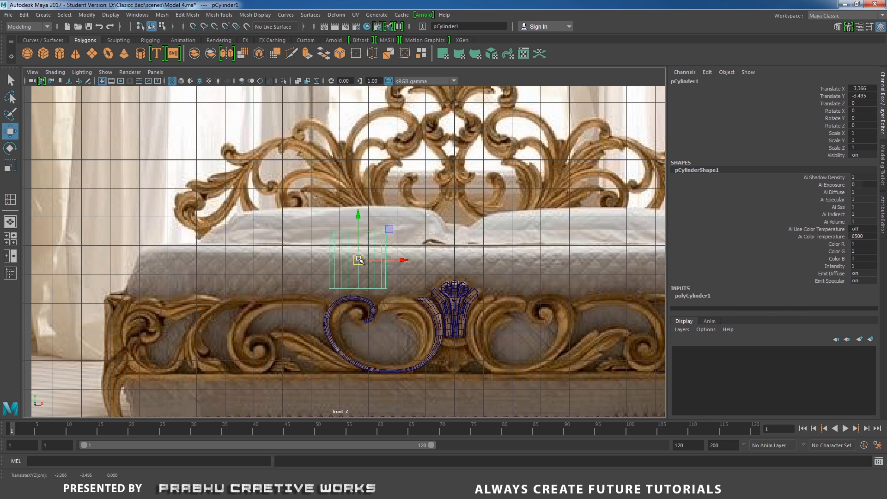
alt+right_drag(358, 260, 434, 271)
alt+middle_drag(433, 271, 432, 257)
alt+right_drag(432, 257, 457, 287)
Rotate the cylinder to 90 degrees around X so its cap faces the front view.
key(e)
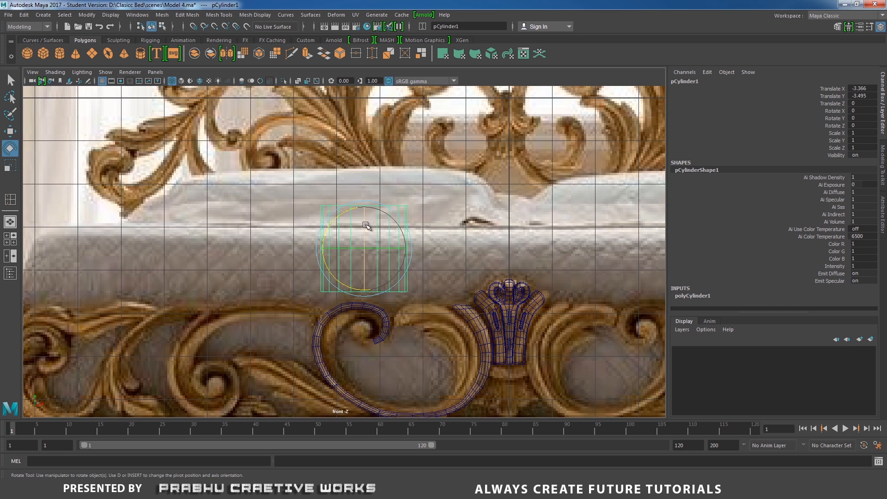
drag(364, 224, 364, 241)
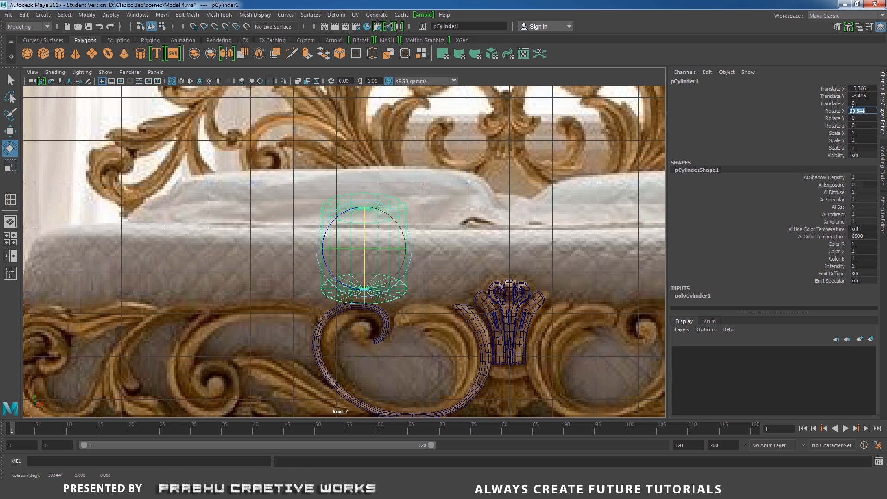
text(90)
key(Return)
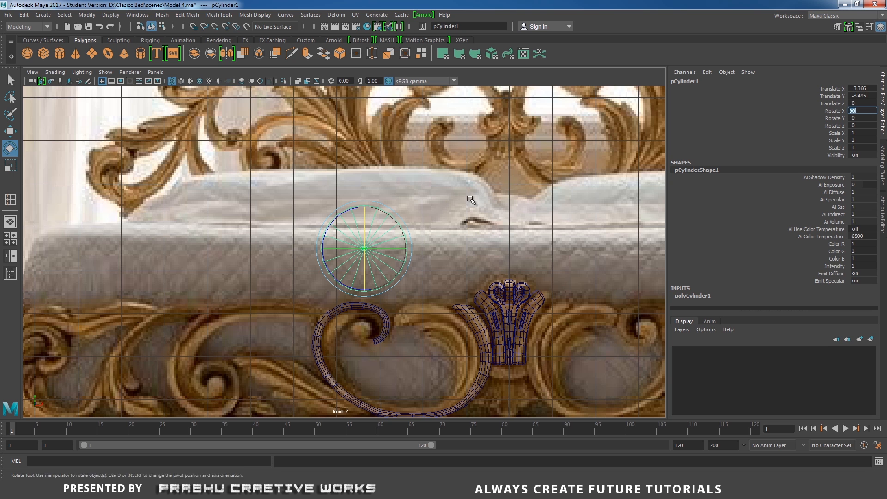
Move the cylinder onto the centre of the scroll and scale it uniformly to about 0.234.
alt+right_drag(493, 260, 521, 274)
alt+middle_drag(467, 229, 475, 210)
key(w)
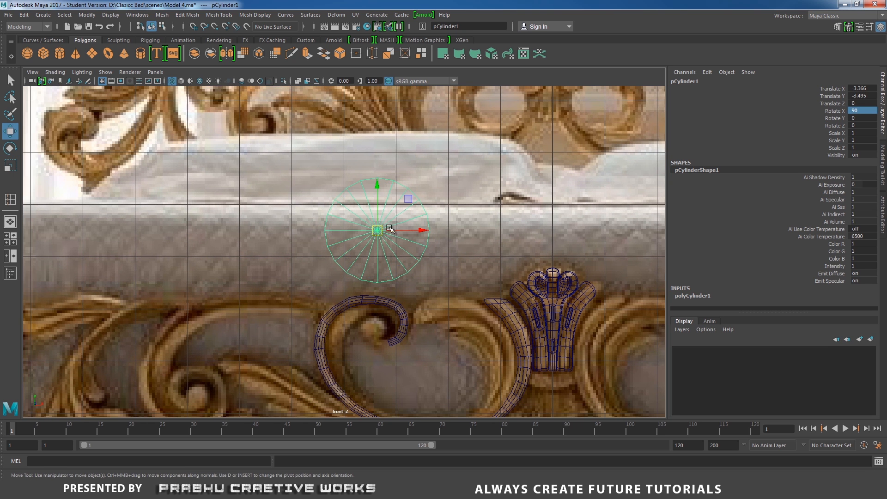
drag(379, 230, 301, 350)
key(r)
scroll(468, 351, up, 10)
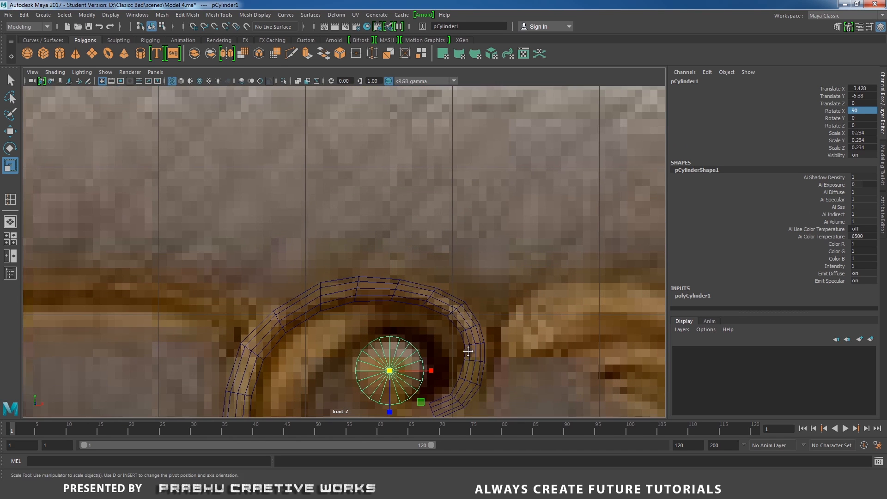
Fine-tune the cylinder over the scroll's knob, with scale about 0.254 and position about X -3.418, Y -5.382.
alt+middle_drag(468, 351, 442, 274)
scroll(513, 333, up, 2)
alt+middle_drag(473, 317, 472, 305)
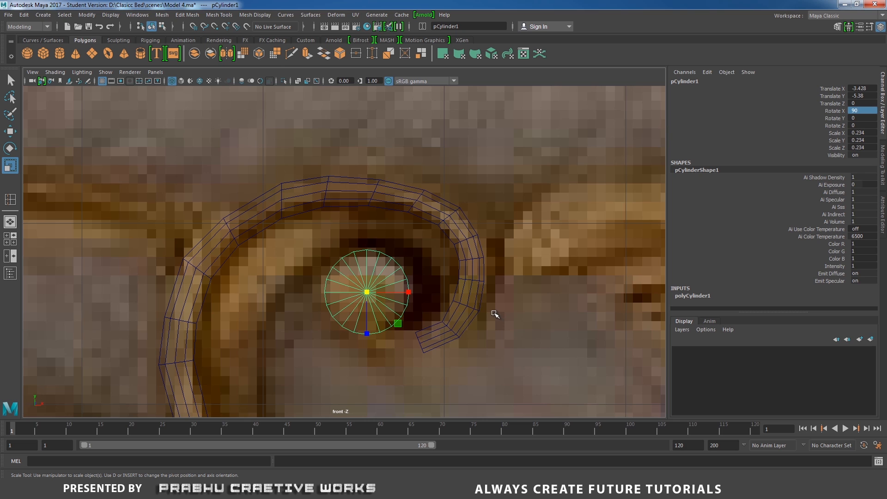
key(space)
drag(489, 309, 373, 294)
key(w)
Switch to the perspective view and turn on smooth shading to show the cylinder from the side.
key(space)
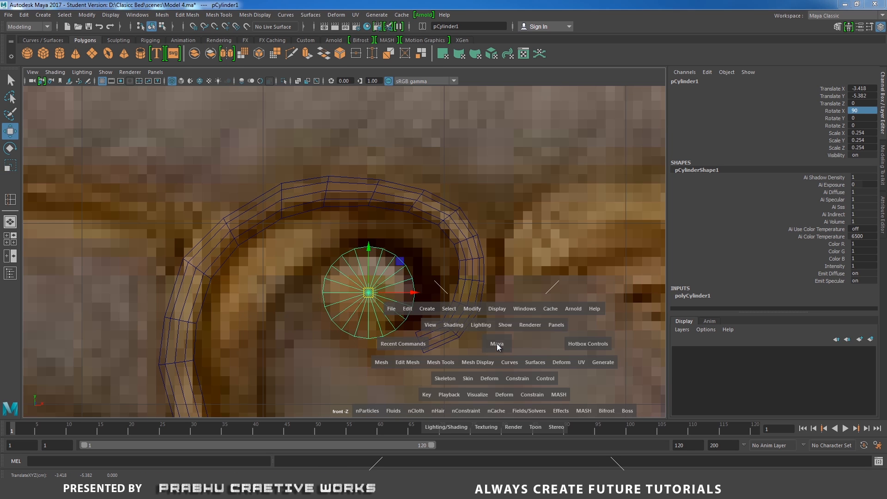
drag(498, 342, 499, 317)
alt+right_drag(535, 324, 293, 265)
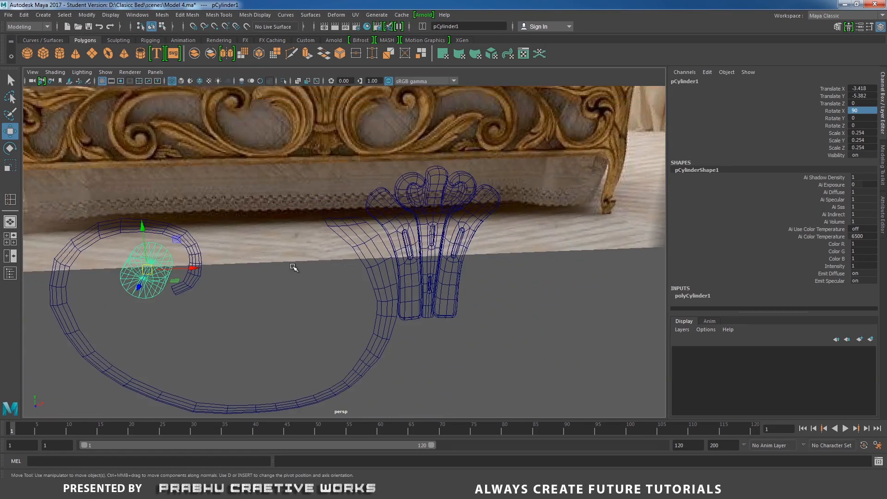
alt+drag(293, 266, 245, 277)
alt+middle_drag(246, 277, 469, 303)
alt+drag(435, 294, 419, 293)
alt+right_drag(420, 292, 505, 323)
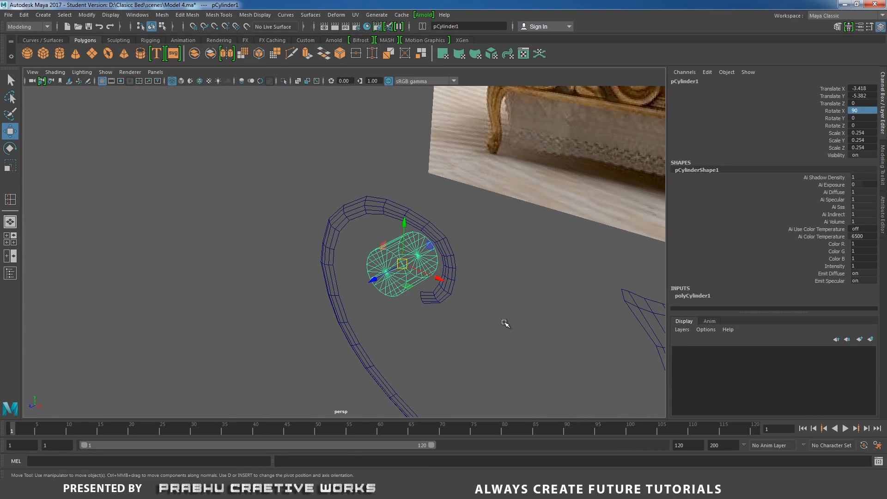
key(5)
mouse_move(493, 312)
alt+mouse_down()
mouse_move(462, 307)
mouse_move(518, 280)
alt+mouse_up()
Delete the cylinder's side and back faces, keeping only its front cap as a flat disc.
right_drag(518, 280, 514, 251)
drag(478, 260, 564, 377)
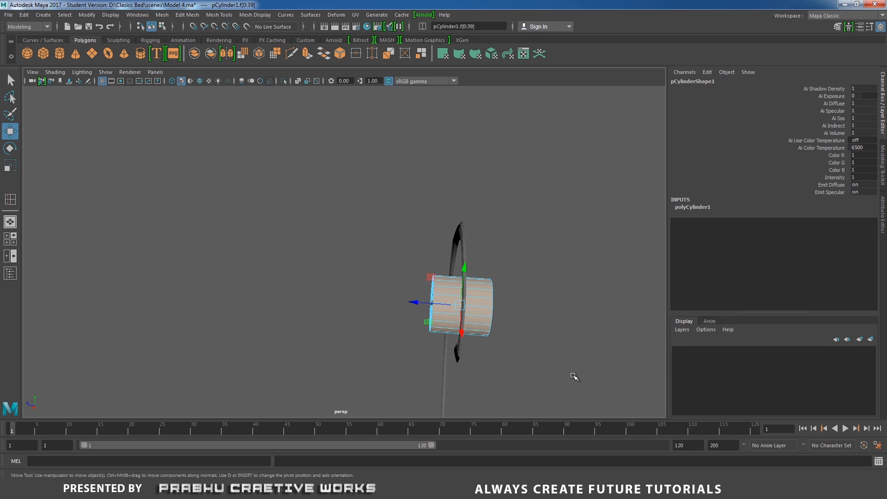
key(Delete)
alt+drag(481, 330, 539, 323)
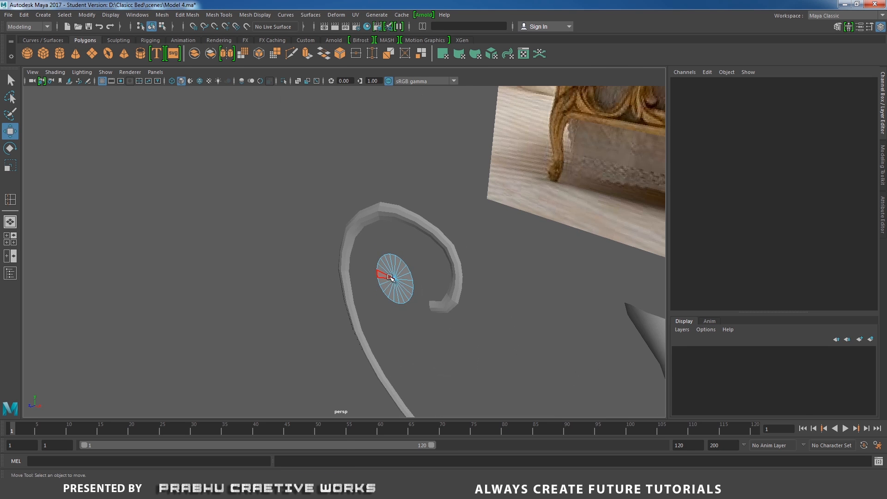
Return the disc to object mode and centre its pivot on the remaining geometry.
right_drag(389, 279, 451, 214)
alt+drag(457, 272, 486, 263)
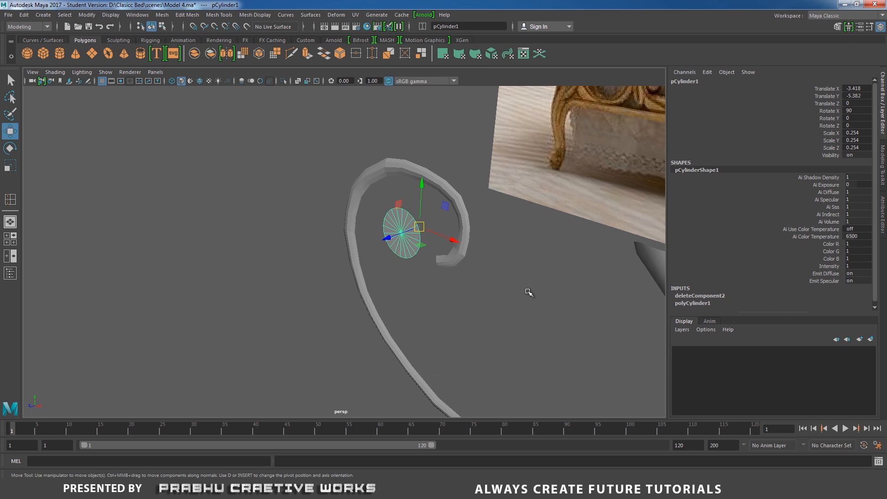
click(87, 15)
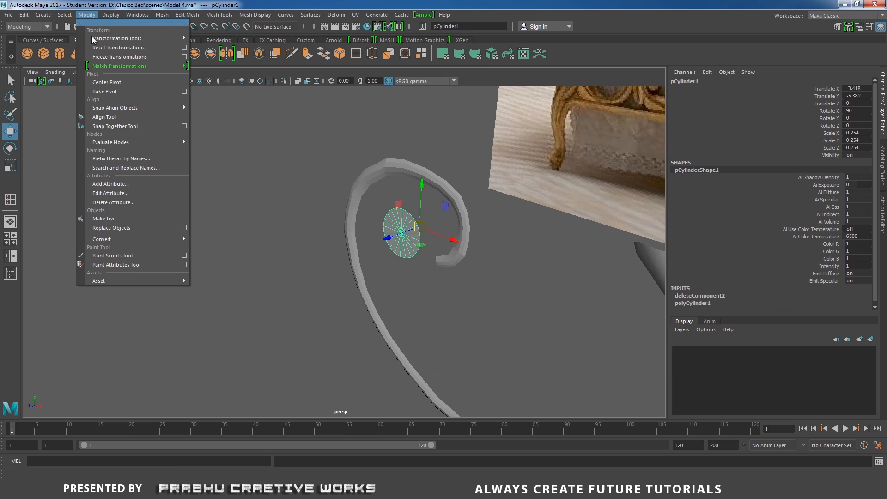
click(107, 82)
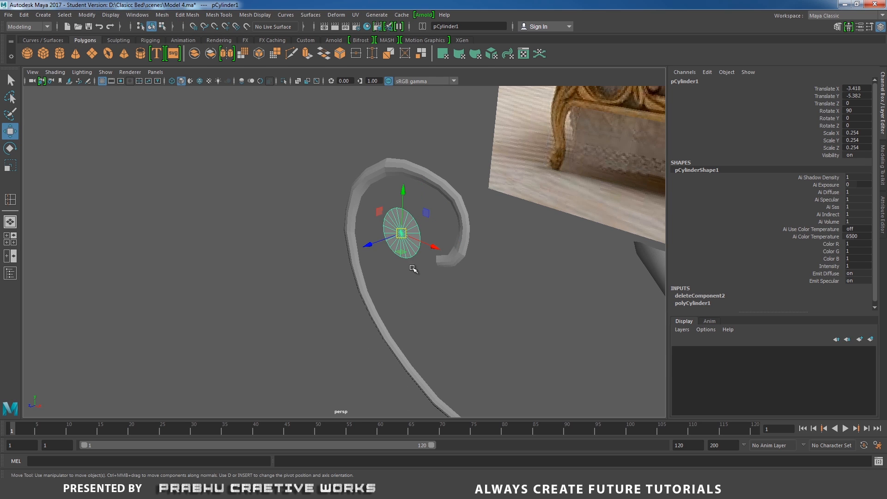
In the side view, move the disc back along Z to about -0.205, in line with the curled strip.
key(space)
drag(413, 270, 468, 273)
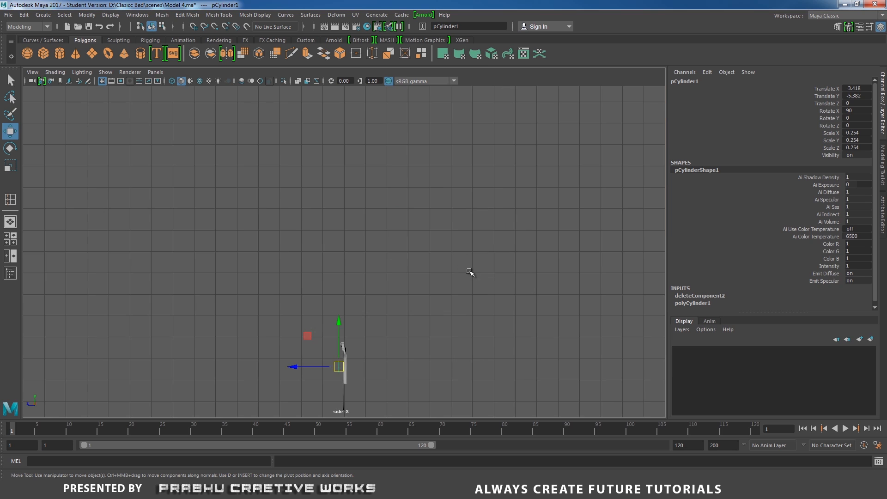
alt+middle_drag(467, 263, 484, 230)
alt+right_drag(406, 256, 495, 301)
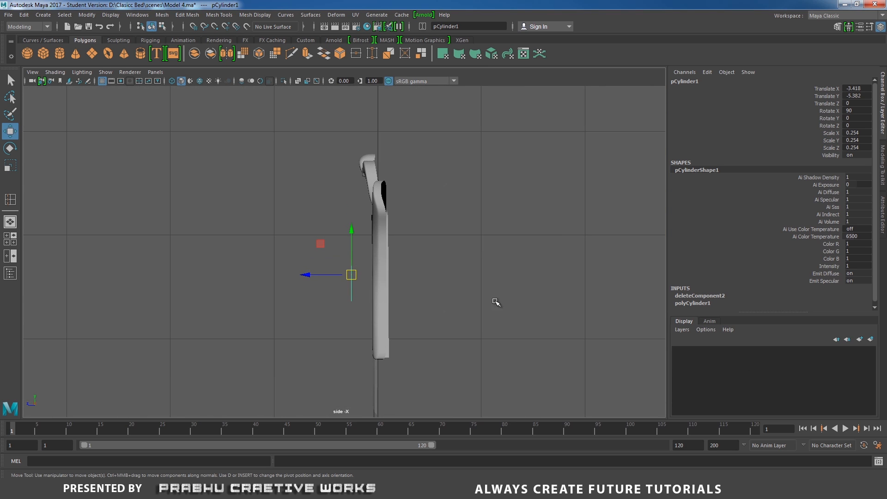
drag(308, 274, 329, 277)
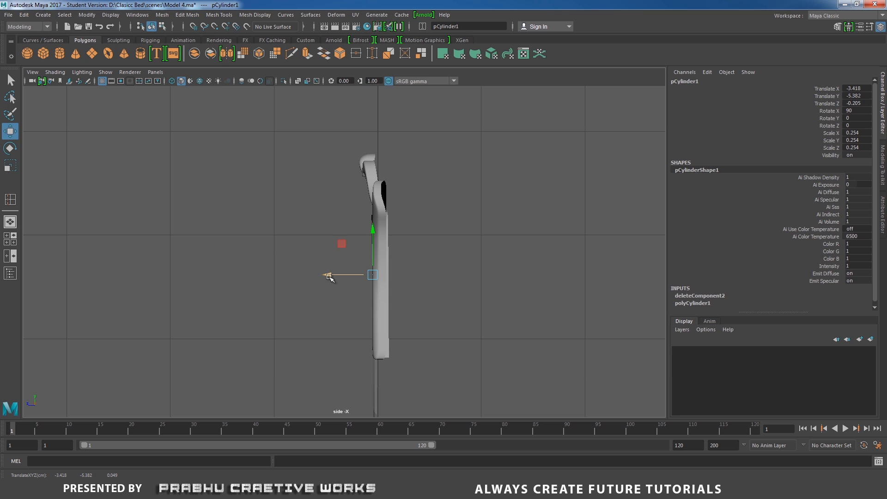
key(4)
alt+right_drag(328, 275, 500, 323)
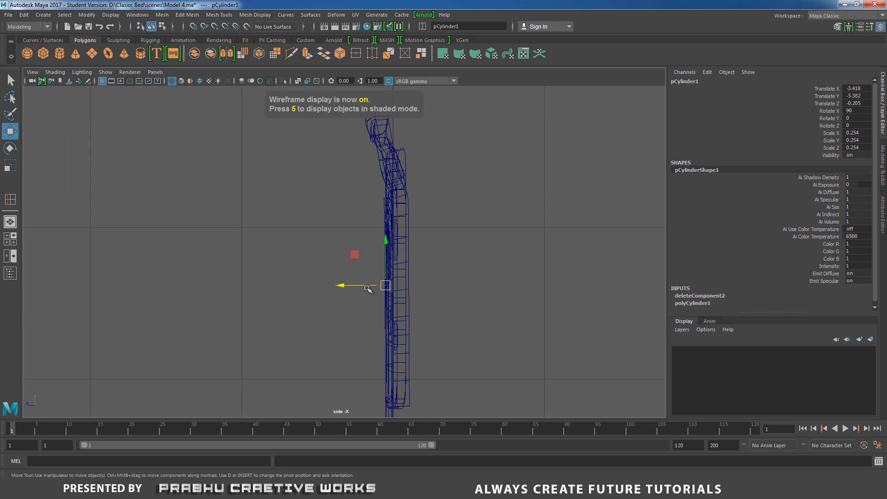
click(347, 286)
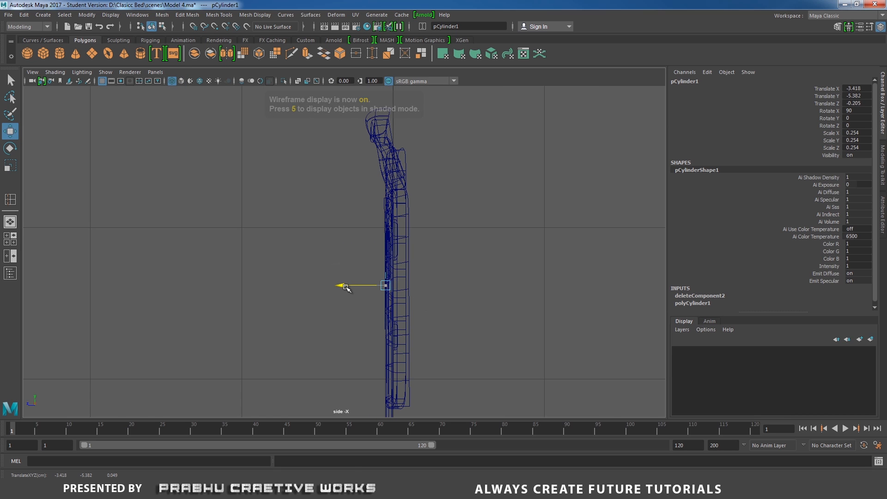
Nudge the disc back to Translate Z about -0.213 in the shaded perspective view.
key(space)
drag(395, 301, 396, 280)
alt+drag(397, 287, 434, 303)
key(4)
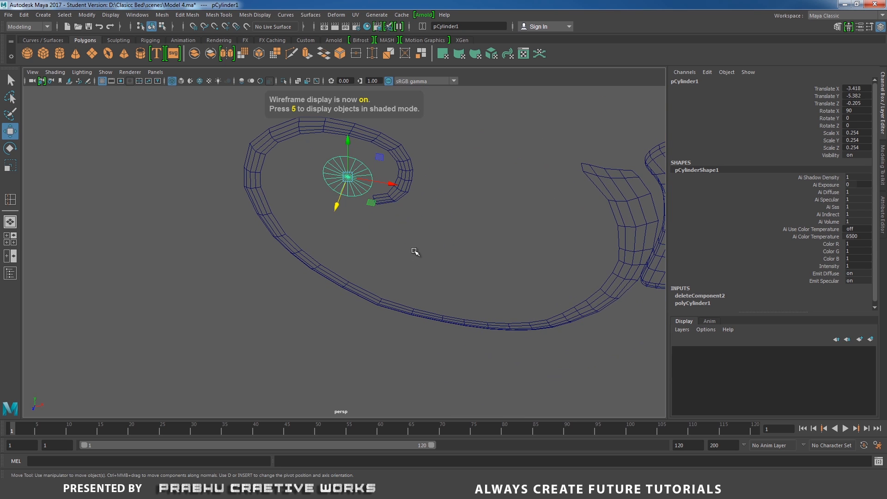
key(5)
mouse_move(419, 249)
alt+mouse_down()
mouse_move(376, 232)
mouse_move(333, 244)
mouse_move(327, 264)
alt+mouse_up()
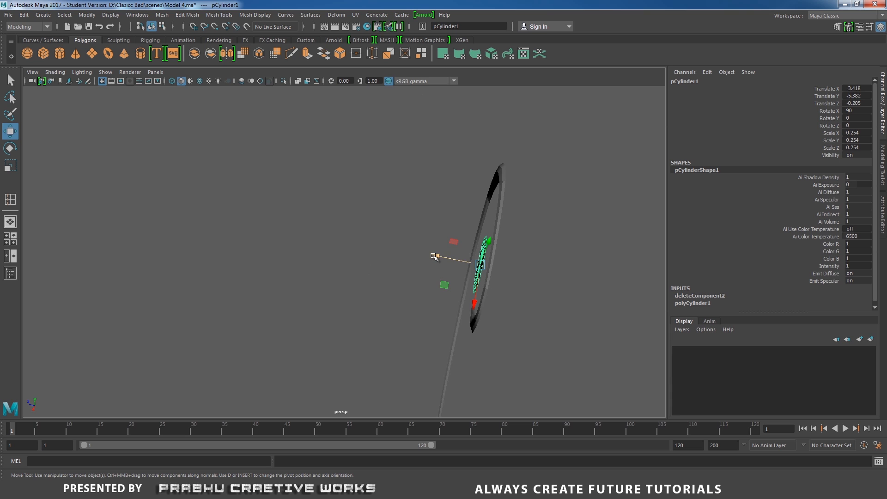
drag(434, 256, 445, 291)
Extrude all of the disc's faces and scale them uniformly inward to form a narrow outer ring.
key(space)
alt+middle_drag(465, 283, 435, 241)
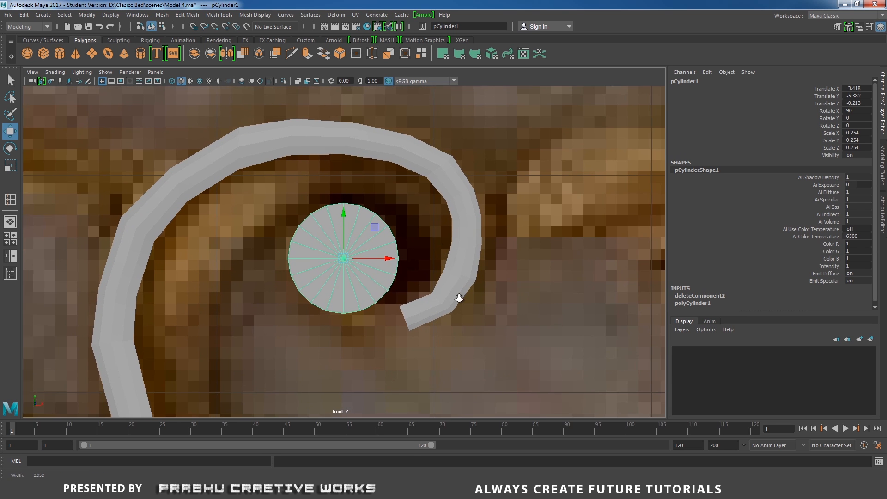
scroll(458, 299, up, 1)
right_drag(371, 223, 304, 225)
drag(331, 257, 371, 273)
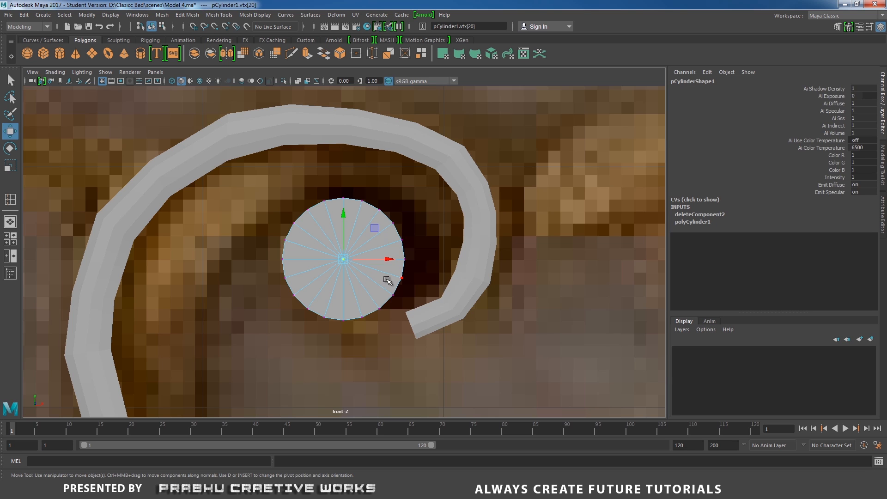
key(4)
alt+middle_drag(400, 264, 426, 276)
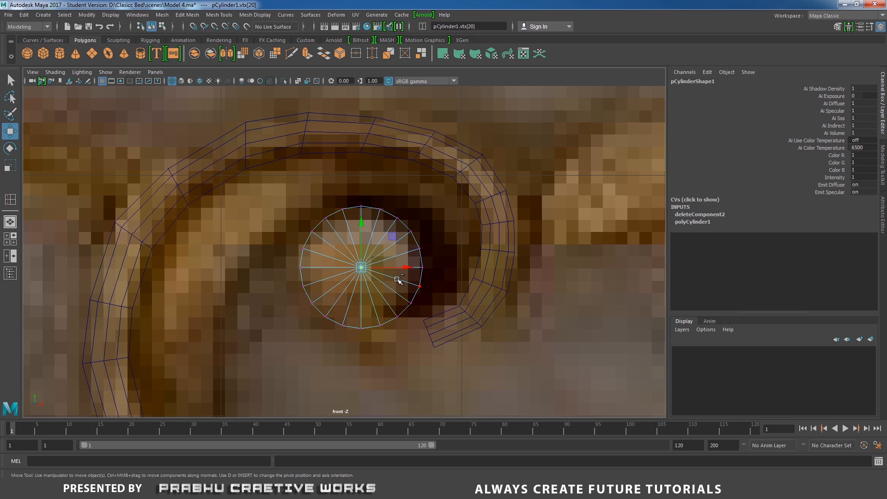
key(ctrl+F11)
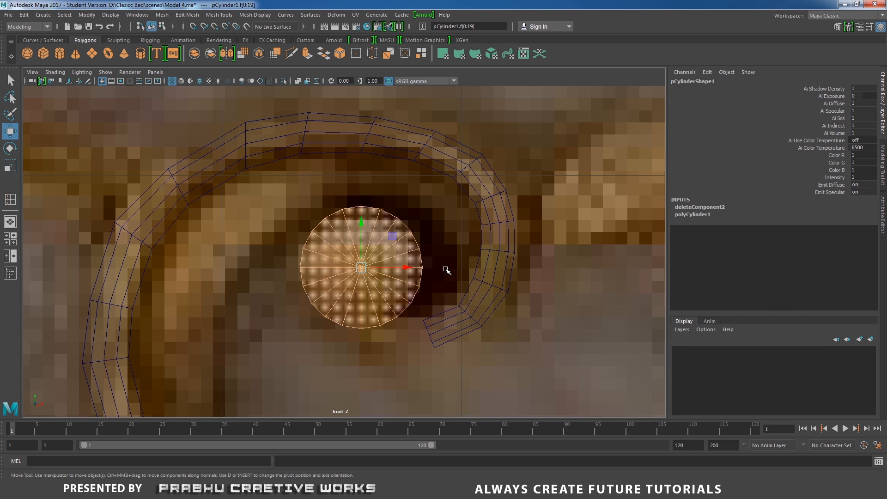
shift+right_drag(446, 268, 447, 283)
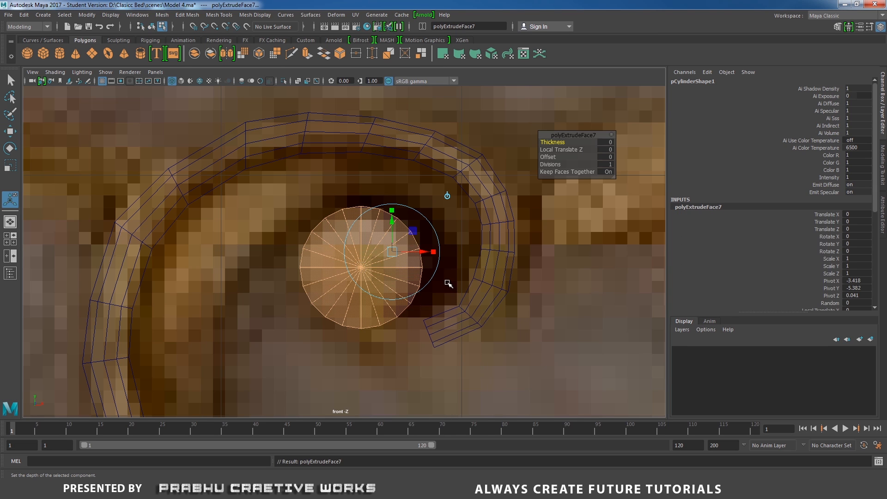
key(r)
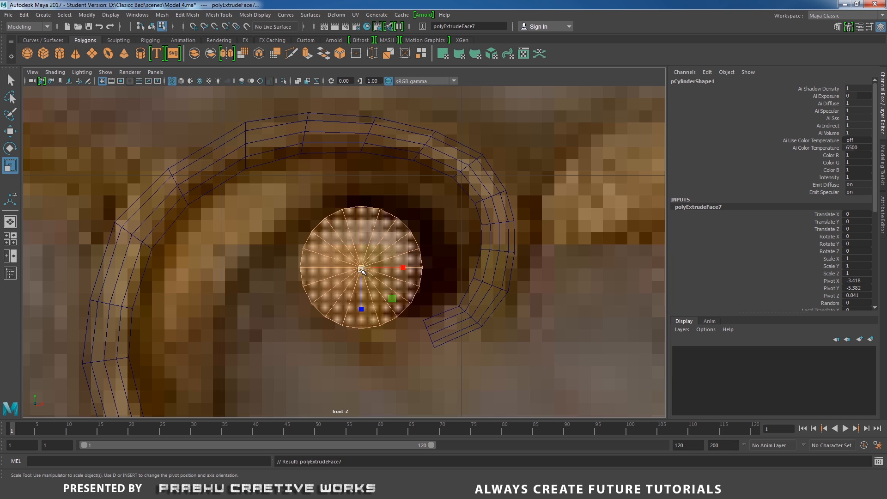
drag(361, 271, 411, 285)
Move the extruded inner faces forward along Z to about 0.079 to raise the knob's front.
key(space)
alt+right_drag(412, 285, 476, 264)
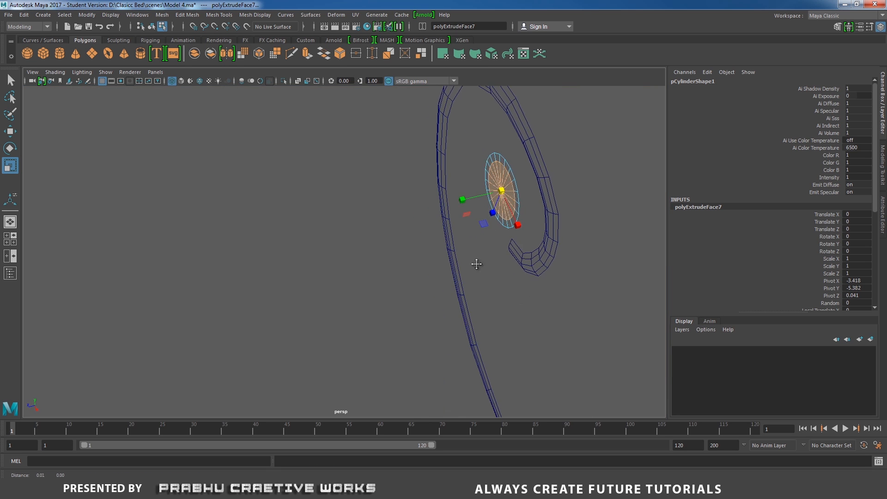
alt+middle_drag(477, 263, 408, 299)
key(5)
mouse_move(407, 292)
alt+mouse_down()
mouse_move(414, 251)
mouse_move(436, 256)
alt+mouse_up()
alt+right_drag(437, 257, 487, 290)
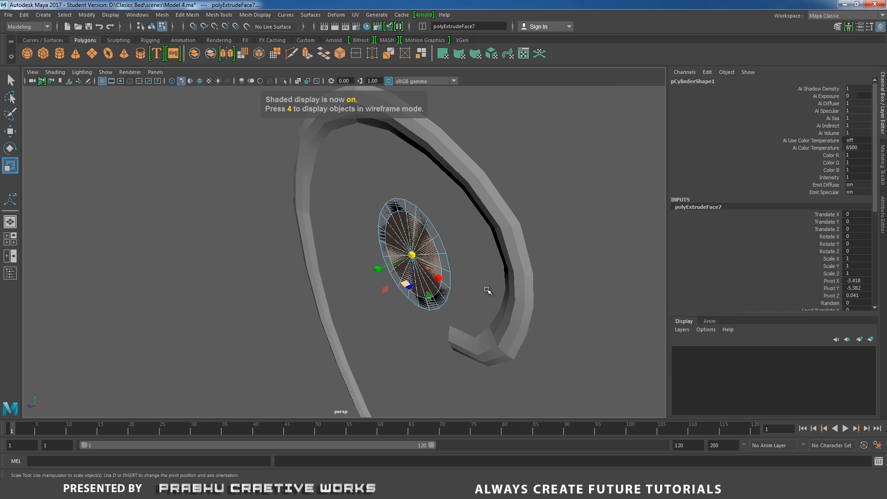
alt+middle_drag(488, 291, 454, 302)
key(w)
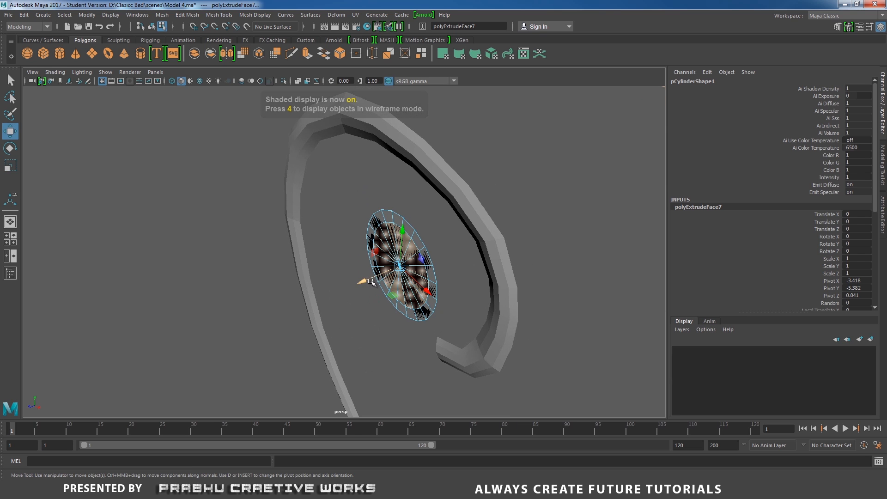
drag(364, 280, 362, 286)
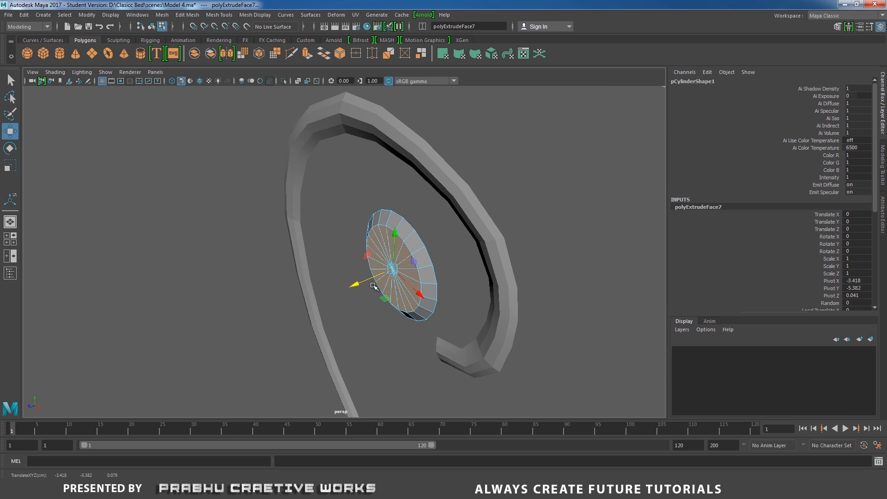
Scale the raised inner faces down uniformly to give the knob a wider slope.
alt+right_drag(376, 289, 427, 269)
alt+middle_drag(427, 270, 412, 275)
alt+drag(413, 275, 436, 265)
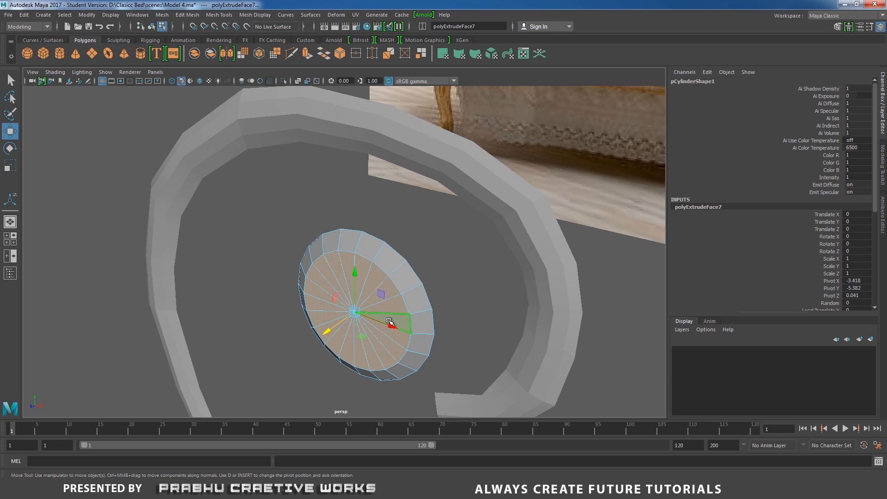
key(r)
drag(355, 312, 352, 313)
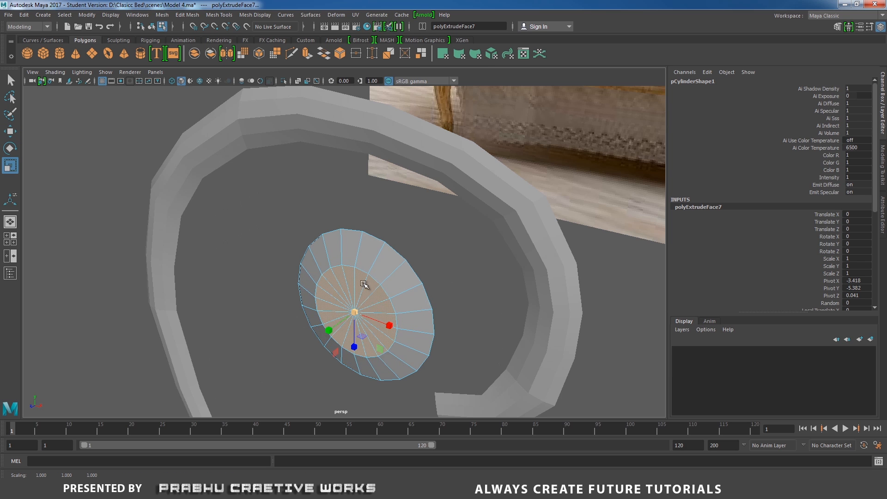
Bevel the edge loop around the knob's raised inner cap with a fraction of 0.5 and 1 segment.
right_click(362, 262)
right_drag(359, 202, 359, 202)
double_click(347, 270)
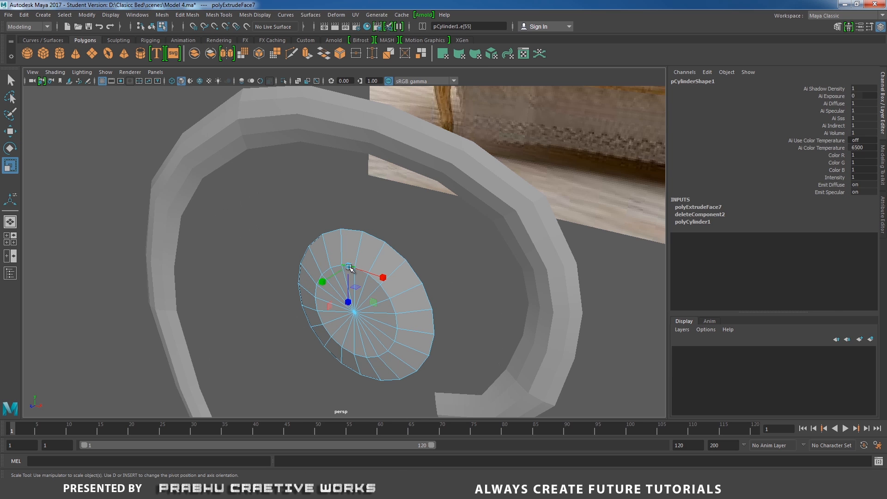
shift+right_drag(385, 313, 407, 313)
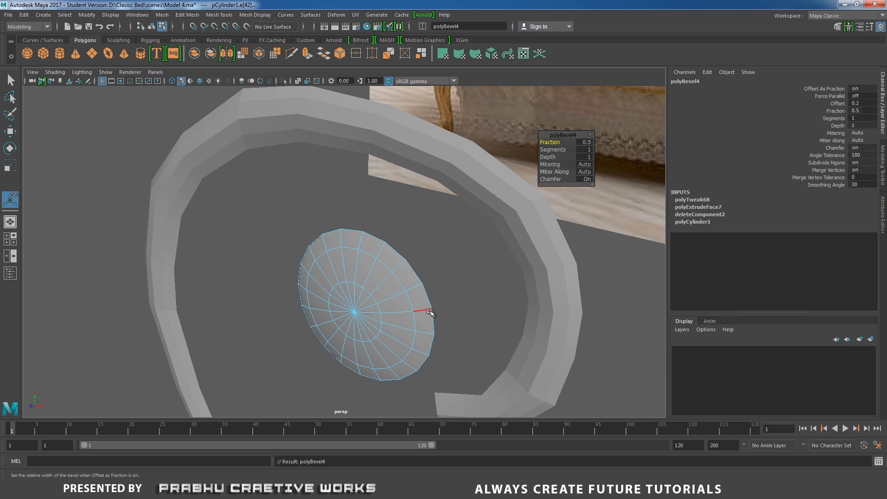
Delete the flat triangular faces on the back of the knob, selecting them through their centre vertex.
alt+drag(451, 305, 415, 295)
right_drag(432, 242, 481, 219)
alt+drag(439, 269, 412, 261)
right_drag(411, 261, 389, 249)
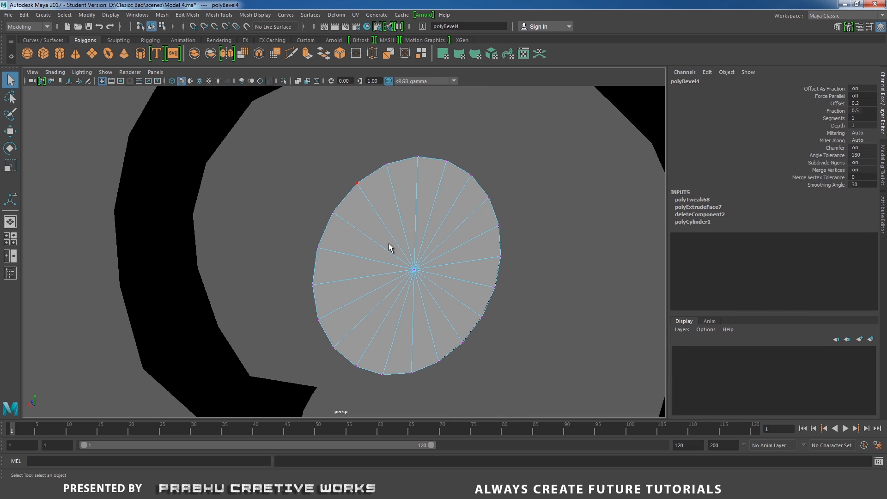
click(415, 271)
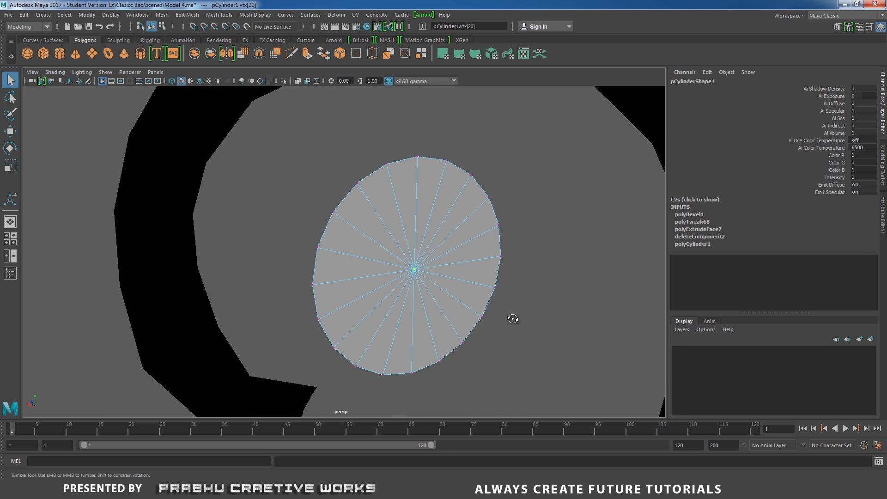
mouse_move(508, 317)
alt+mouse_down()
mouse_move(598, 323)
mouse_move(461, 317)
mouse_move(561, 323)
mouse_move(513, 326)
alt+mouse_up()
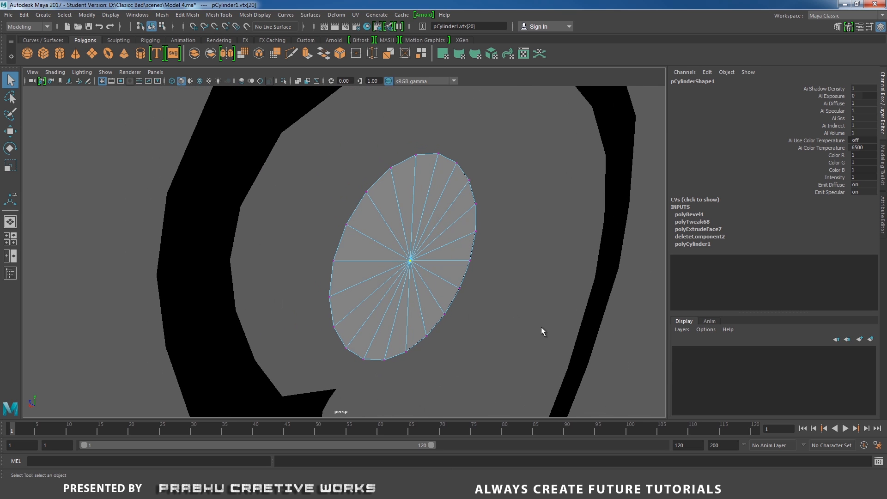
key(ctrl+F11)
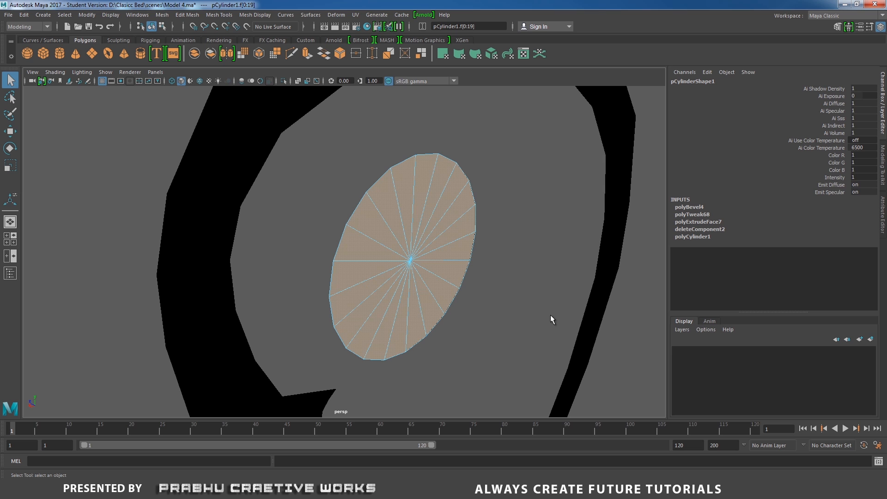
click(553, 319)
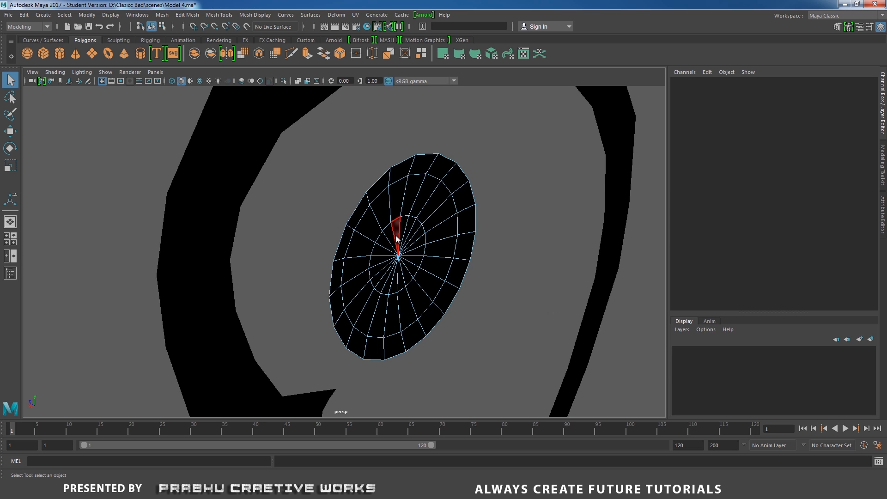
Combine the knob and the curled strip into one mesh.
right_drag(396, 224, 437, 211)
alt+drag(403, 245, 544, 239)
alt+right_drag(544, 238, 327, 253)
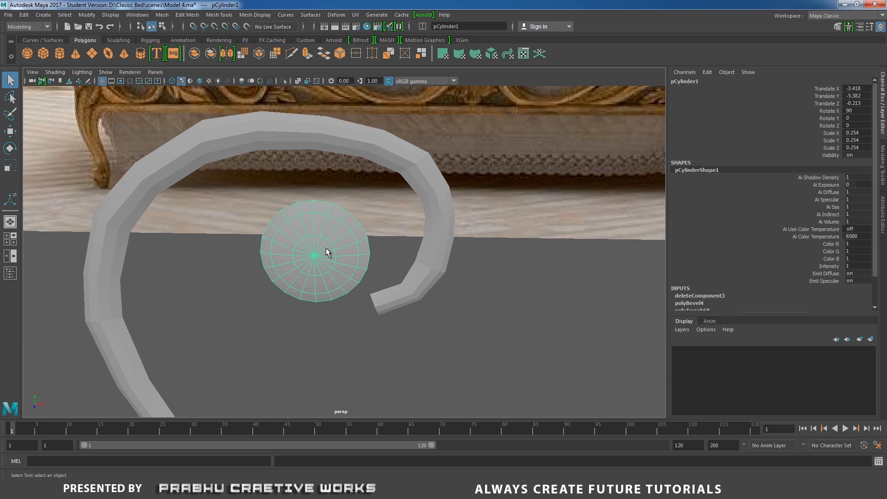
click(418, 282)
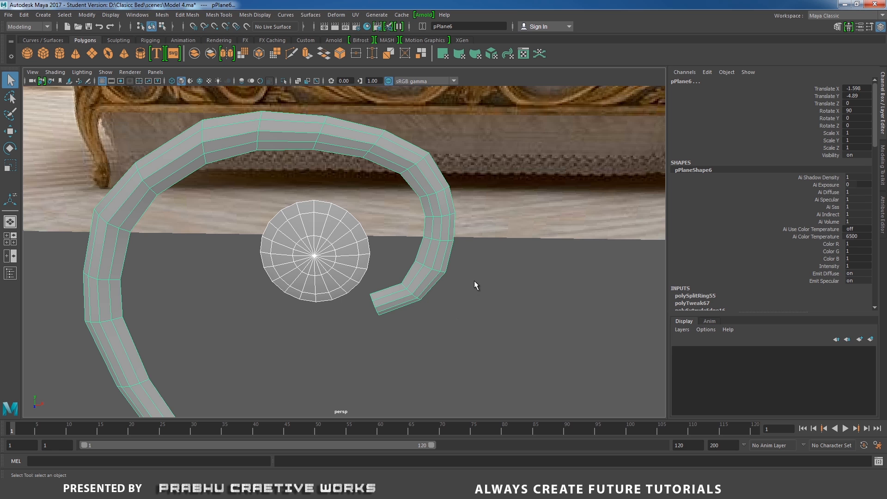
shift+right_drag(475, 280, 458, 429)
Bridge the knob's lower border edges to the open end edges of the curled strip with 1 division.
alt+drag(435, 307, 465, 262)
right_drag(334, 257, 343, 218)
click(348, 253)
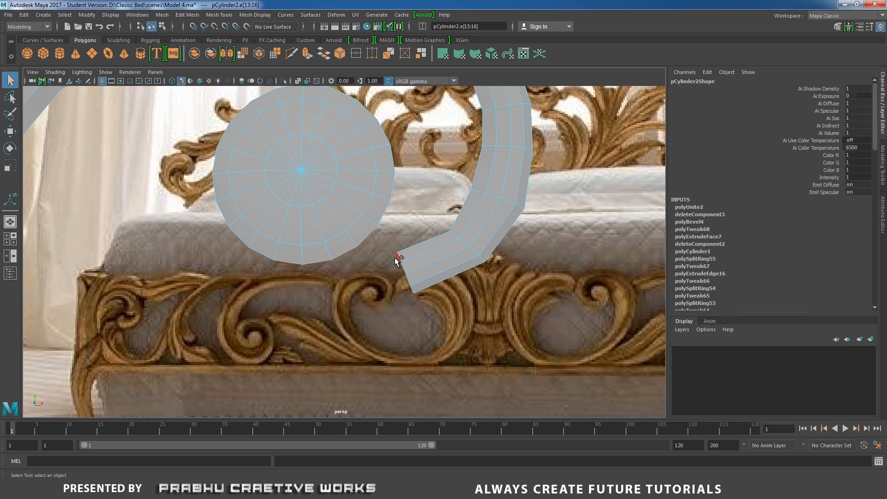
click(414, 286)
shift+right_drag(470, 298, 457, 401)
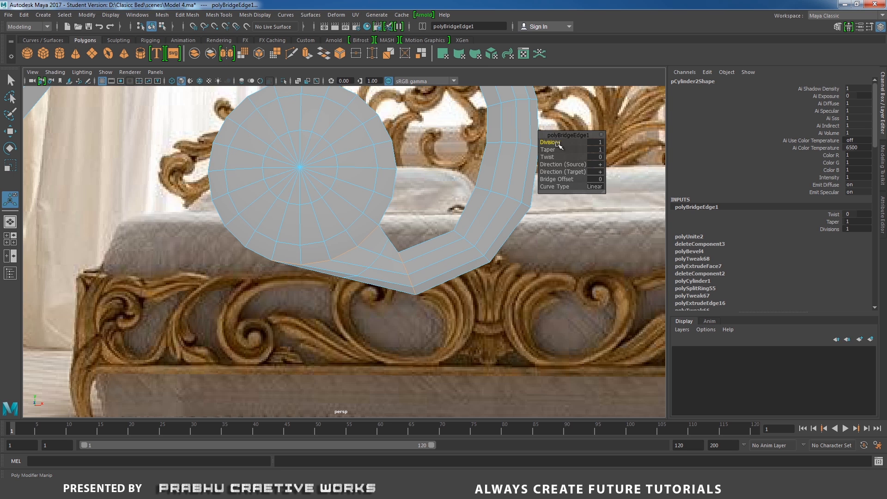
Return the joined scroll to object mode and show it in the front view over the reference image.
right_drag(366, 225, 398, 233)
key(space)
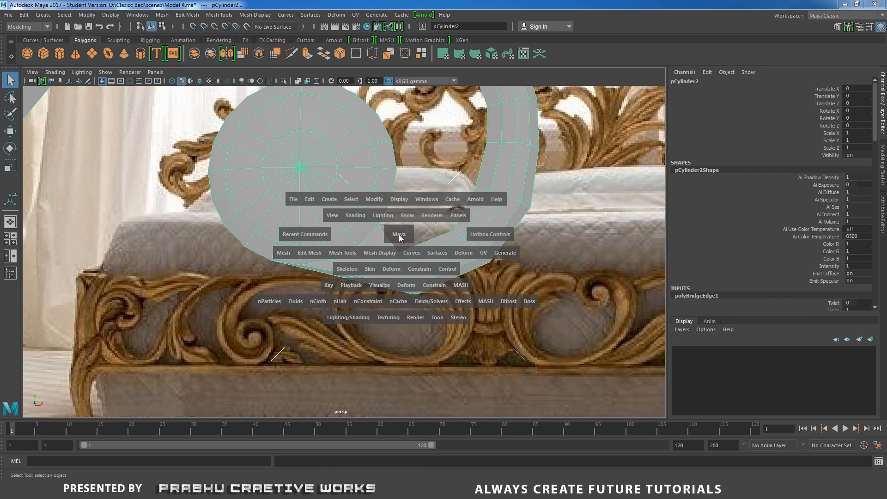
drag(398, 234, 397, 259)
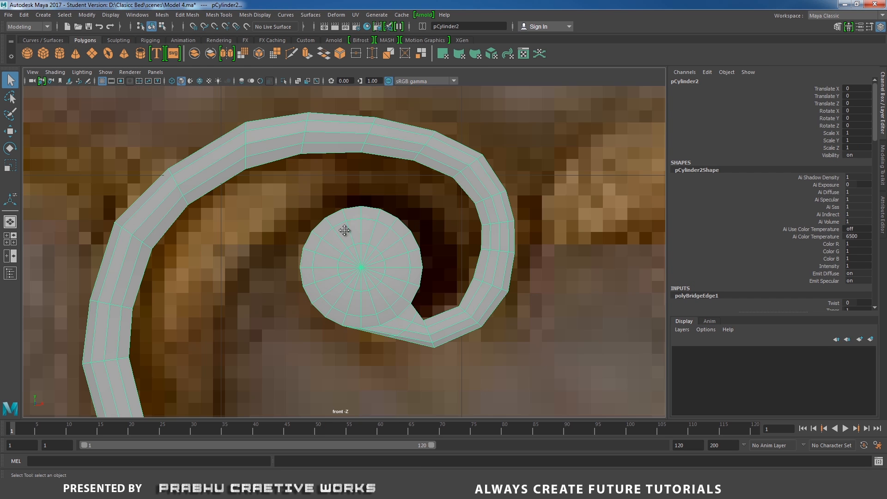
Move the vertex at the inner corner between the knob and the bridge slightly downward in the wireframe front view.
alt+middle_drag(344, 230, 318, 214)
scroll(356, 279, up, 1)
key(4)
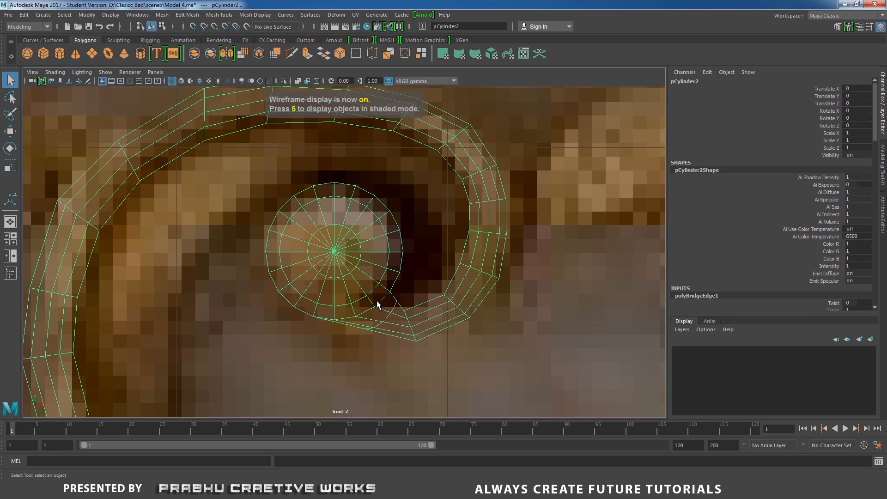
alt+middle_drag(392, 324, 385, 280)
right_drag(379, 281, 307, 233)
scroll(456, 322, up, 2)
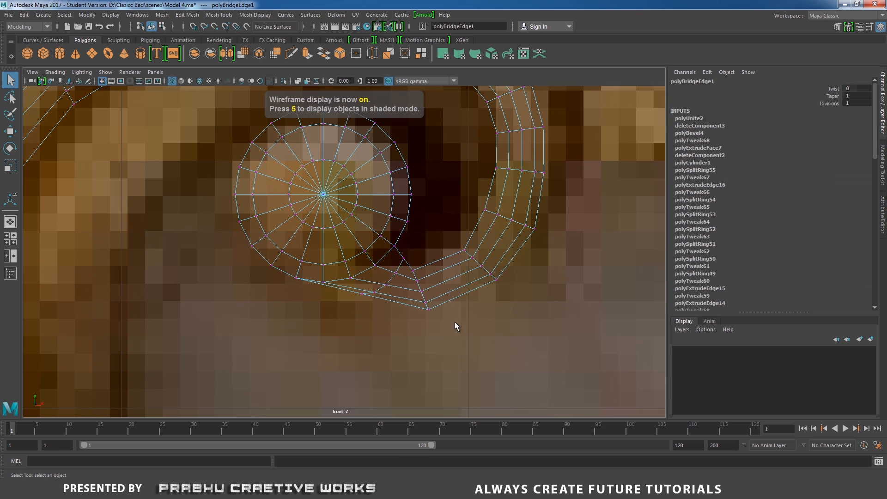
click(410, 266)
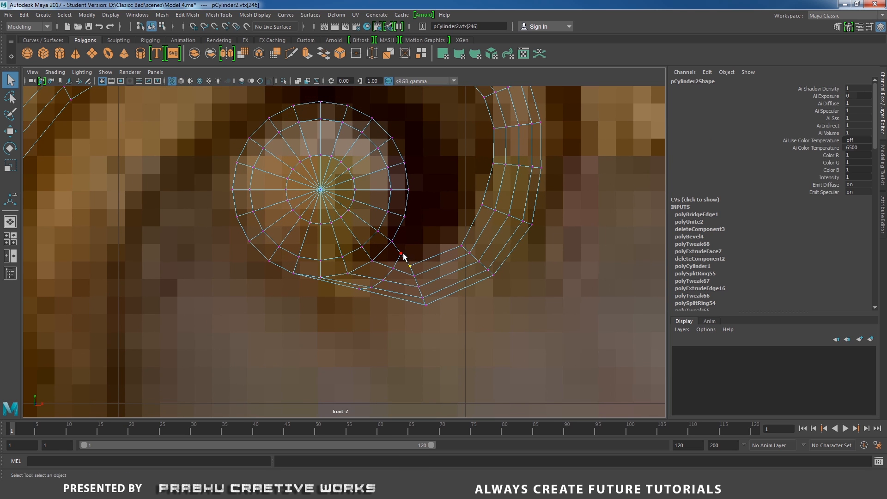
key(w)
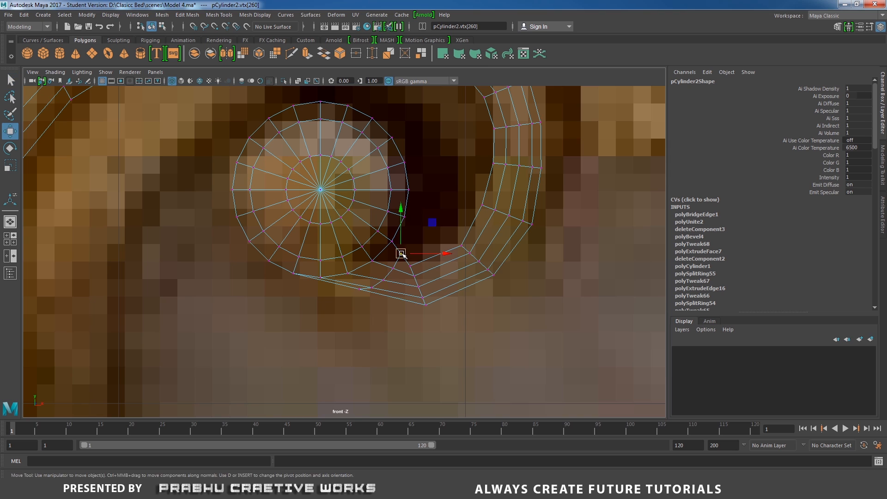
click(416, 287)
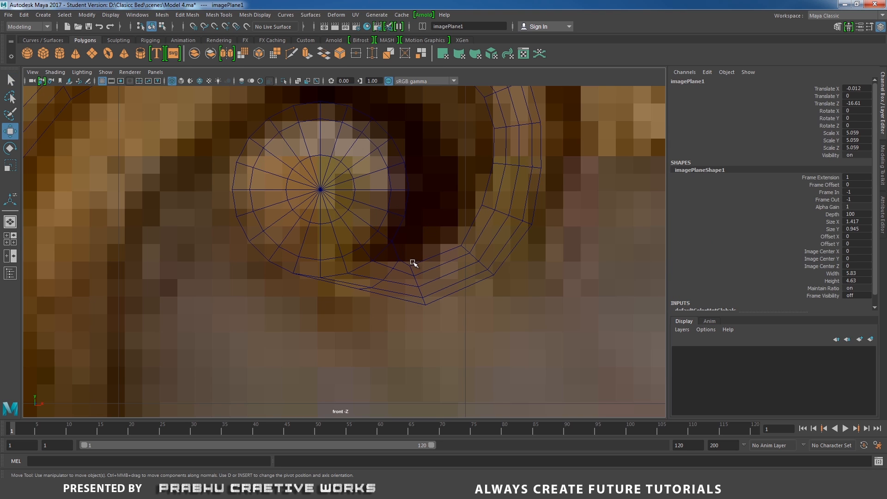
click(412, 264)
right_drag(419, 223, 377, 225)
click(399, 260)
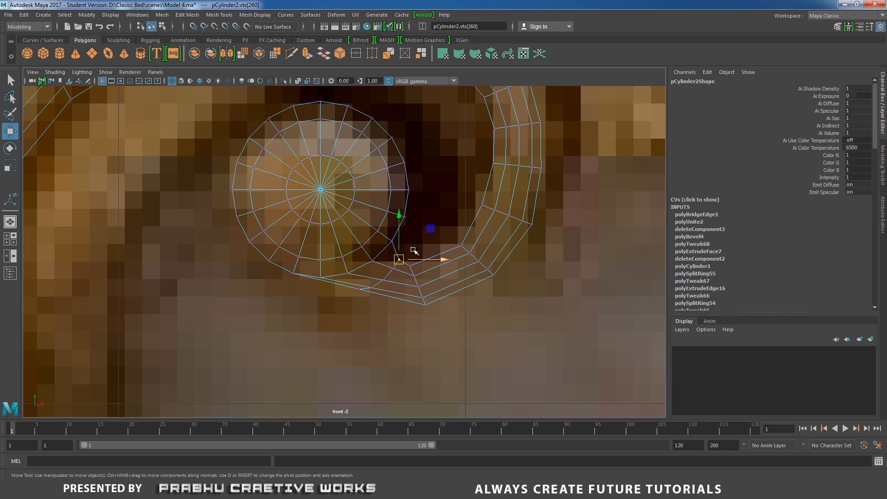
Shift the row of vertices where the curled strip meets the bridge away from the knob to smooth the inner curl.
drag(411, 293, 435, 280)
shift+click(412, 265)
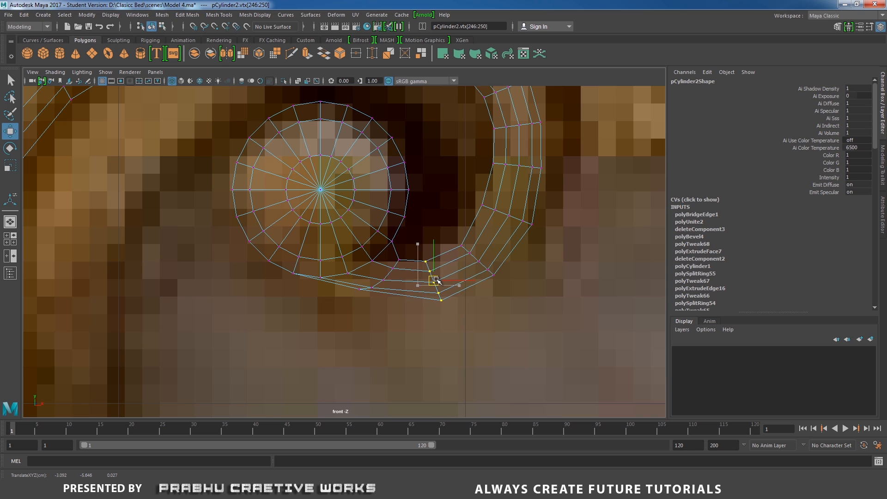
click(418, 311)
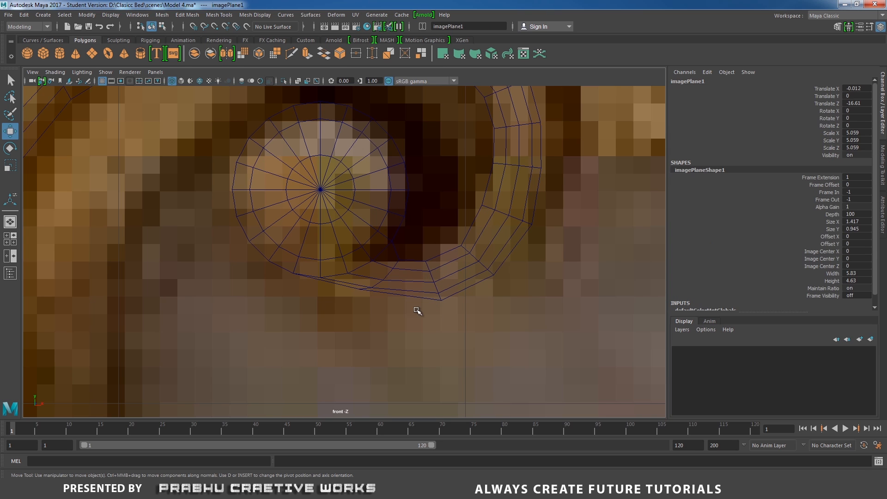
Move the two vertices on the bridge's lower outline outward, adjusting each one so the knob joint curves smoothly.
click(377, 285)
right_drag(370, 287, 344, 288)
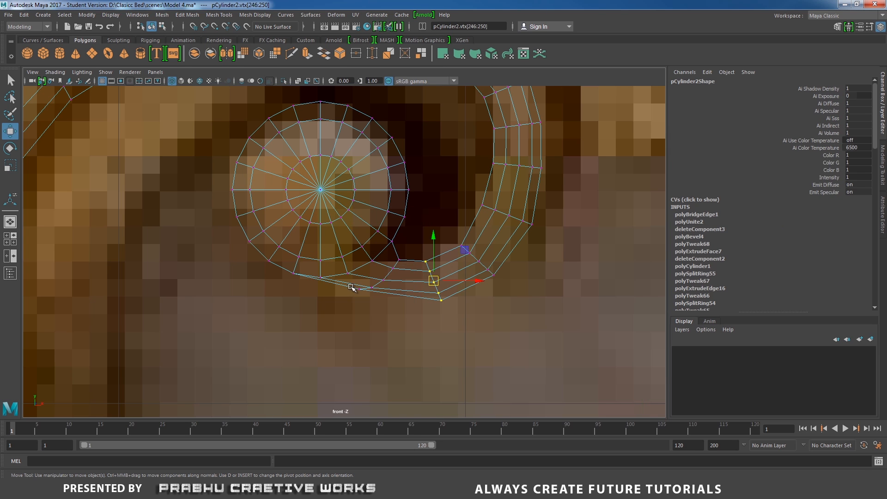
drag(351, 288, 368, 296)
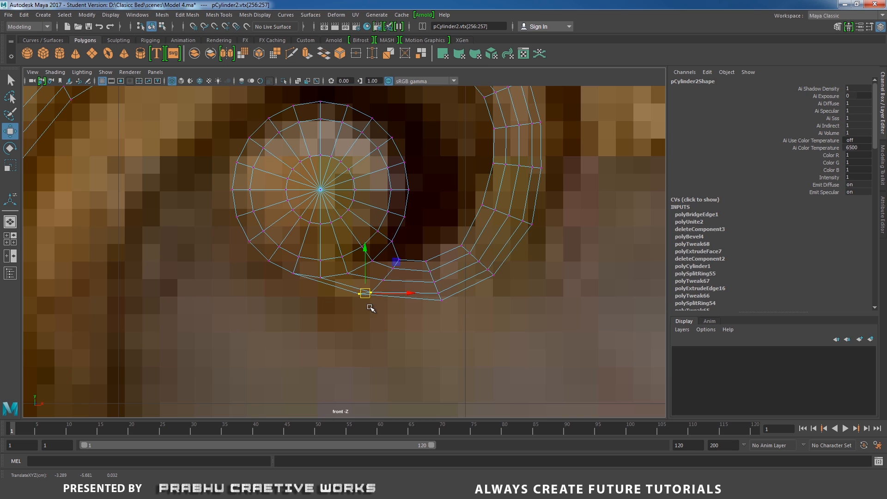
click(370, 308)
click(365, 288)
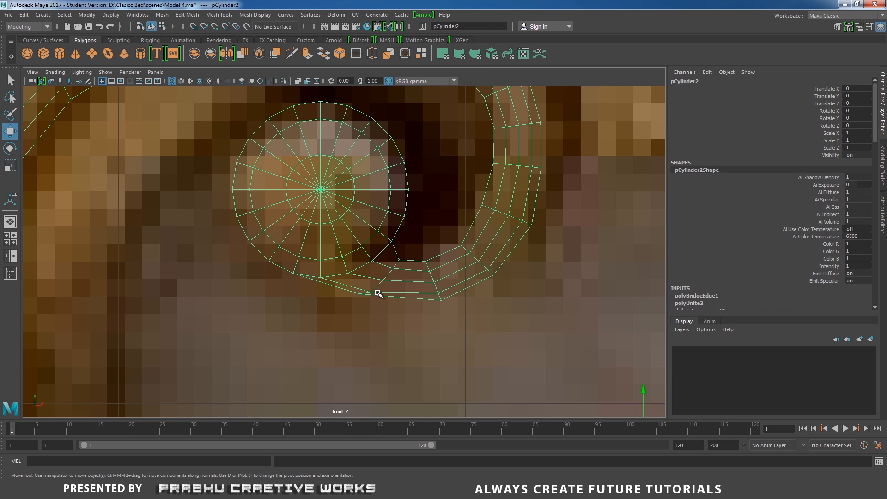
right_drag(376, 290, 355, 284)
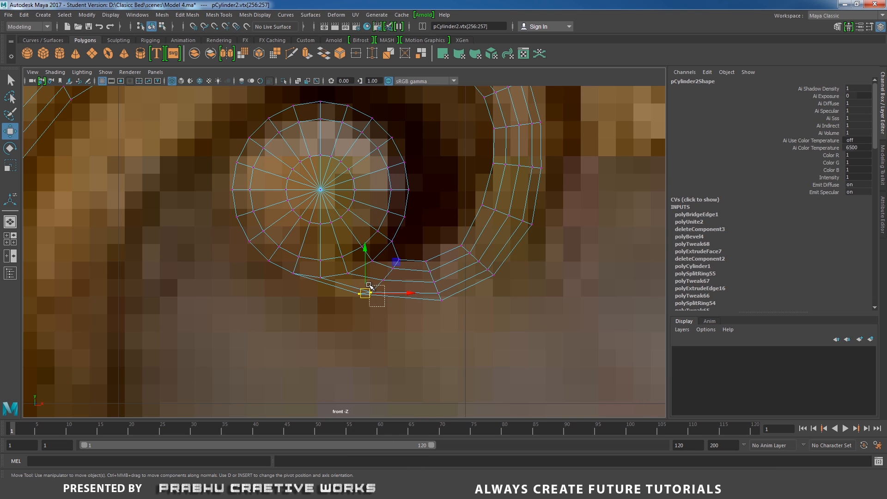
drag(369, 285, 372, 289)
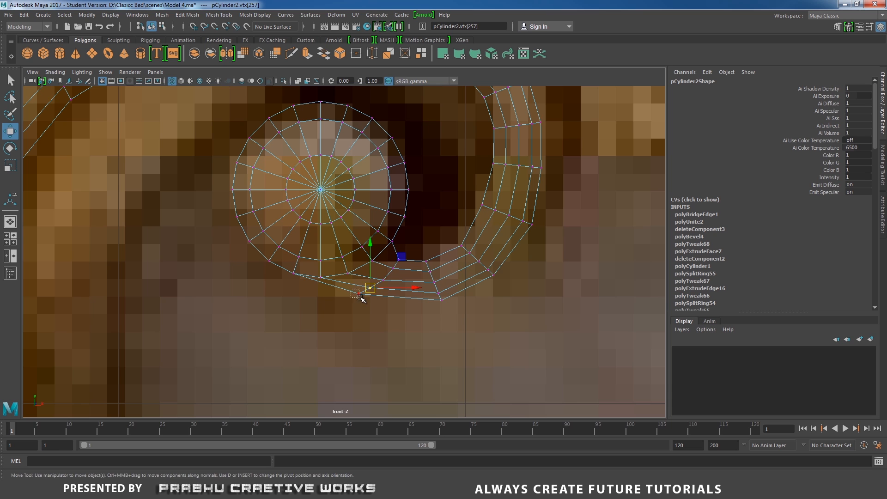
click(361, 297)
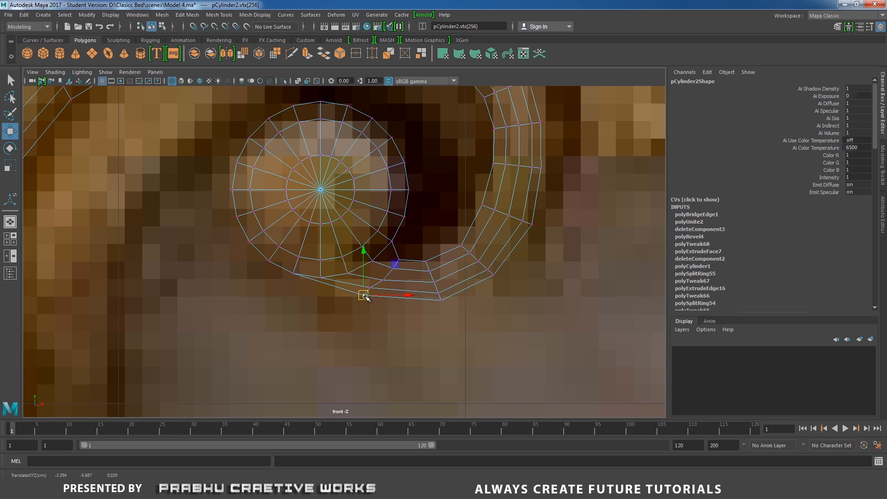
click(430, 320)
Examine the joined scroll against the reference image and in the shaded perspective view.
scroll(382, 283, down, 10)
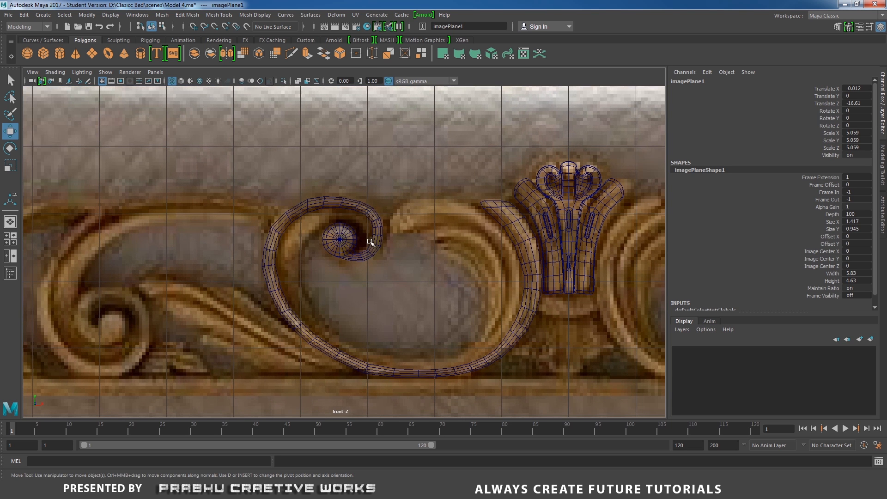
click(371, 241)
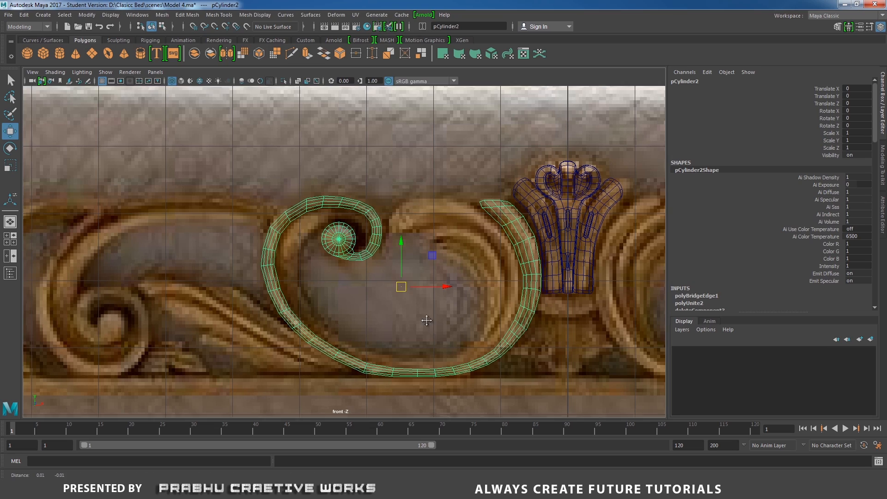
alt+middle_drag(426, 321, 417, 311)
key(space)
drag(435, 314, 435, 290)
mouse_move(444, 304)
alt+mouse_down()
mouse_move(481, 301)
mouse_move(402, 297)
alt+mouse_up()
key(5)
mouse_move(453, 281)
alt+mouse_down()
mouse_move(310, 273)
mouse_move(283, 323)
mouse_move(296, 308)
mouse_move(349, 311)
mouse_move(300, 305)
mouse_move(317, 317)
alt+mouse_up()
key(space)
alt+right_drag(323, 281, 340, 268)
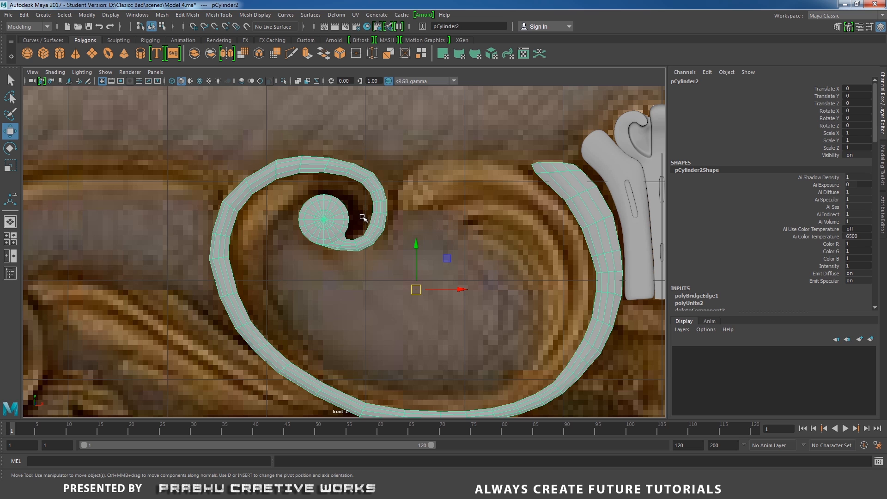
alt+middle_drag(366, 213, 428, 244)
alt+right_drag(347, 290, 361, 284)
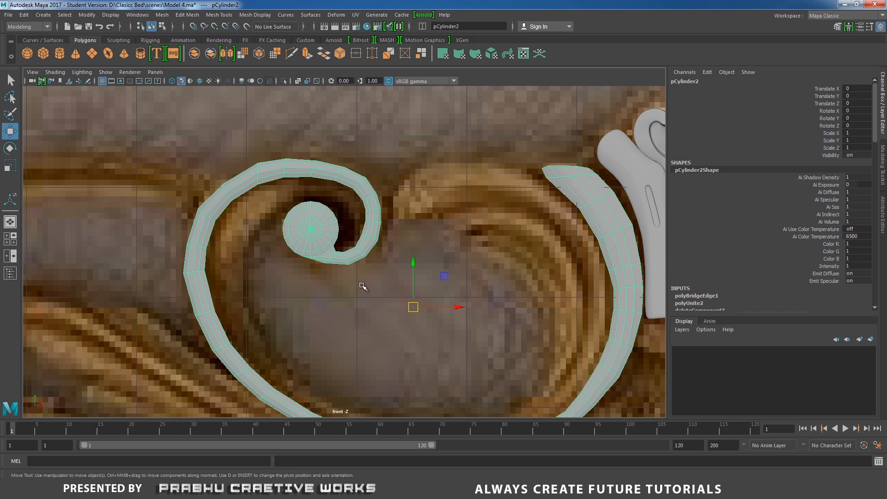
alt+middle_drag(361, 284, 361, 277)
Extrude the border edge loop on the inner side of the curled strip with a Local Translate Z of -0.08.
key(4)
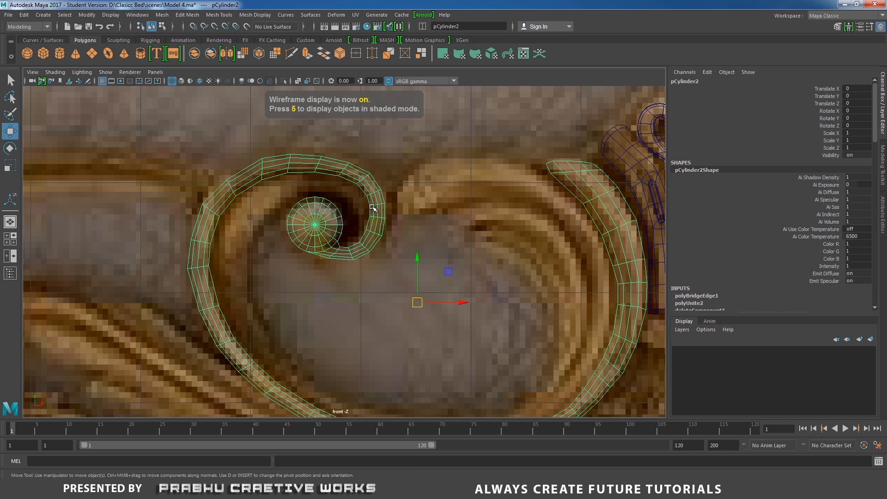
right_drag(372, 208, 373, 184)
alt+right_drag(394, 292, 437, 282)
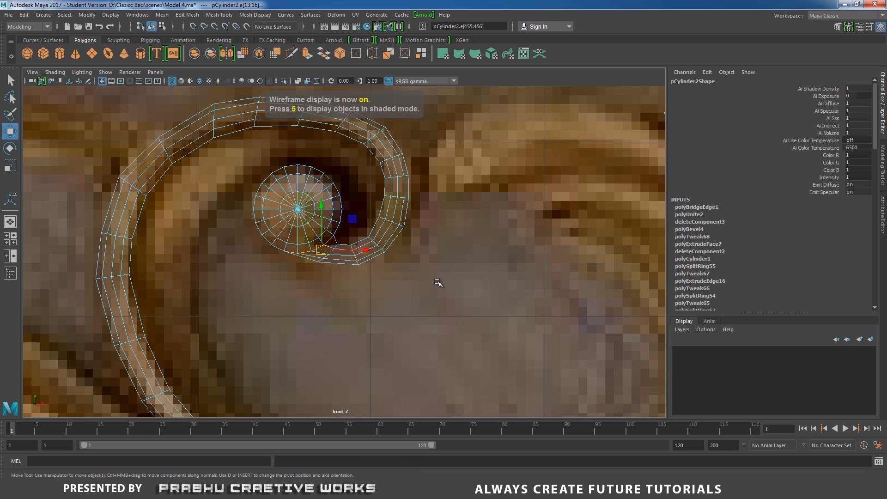
click(360, 240)
alt+middle_drag(466, 313, 504, 292)
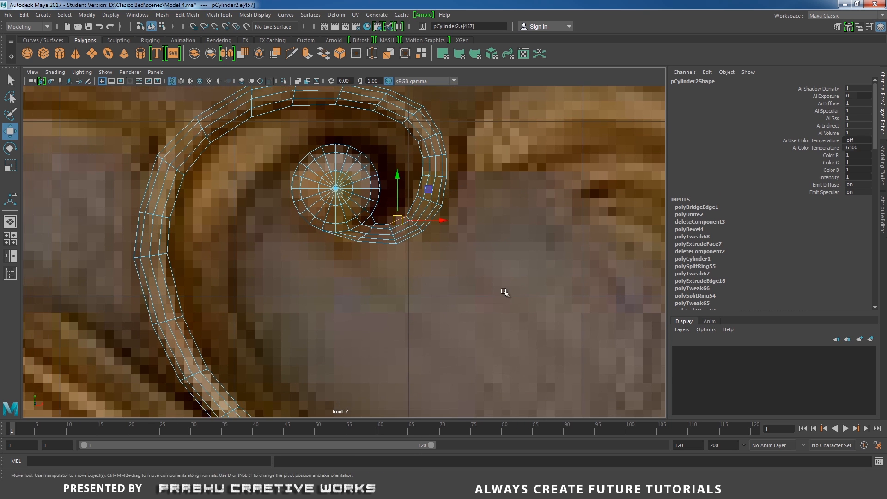
alt+right_drag(504, 292, 438, 296)
alt+middle_drag(432, 286, 418, 240)
alt+right_drag(426, 300, 449, 311)
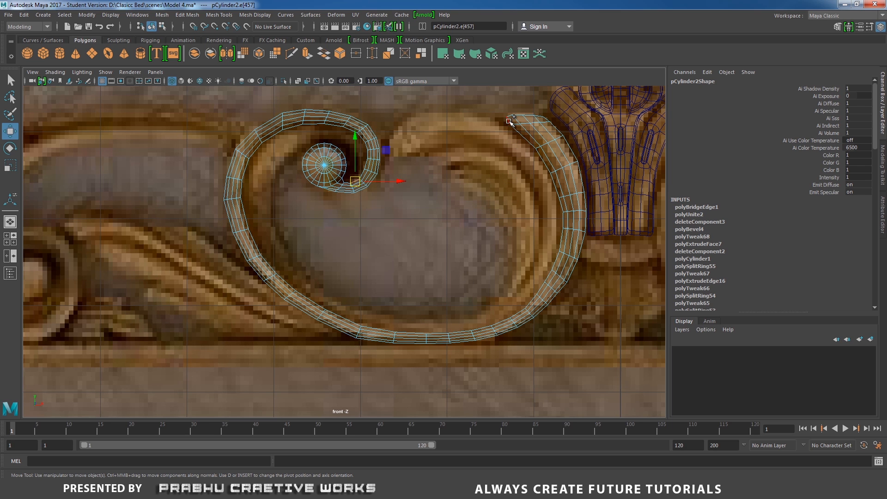
double_click(510, 122)
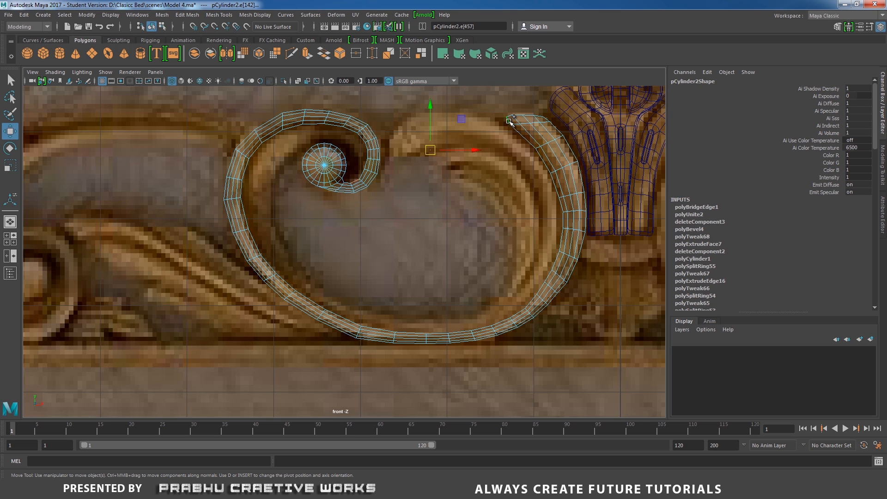
shift+right_click(468, 207)
shift+right_drag(468, 207, 467, 230)
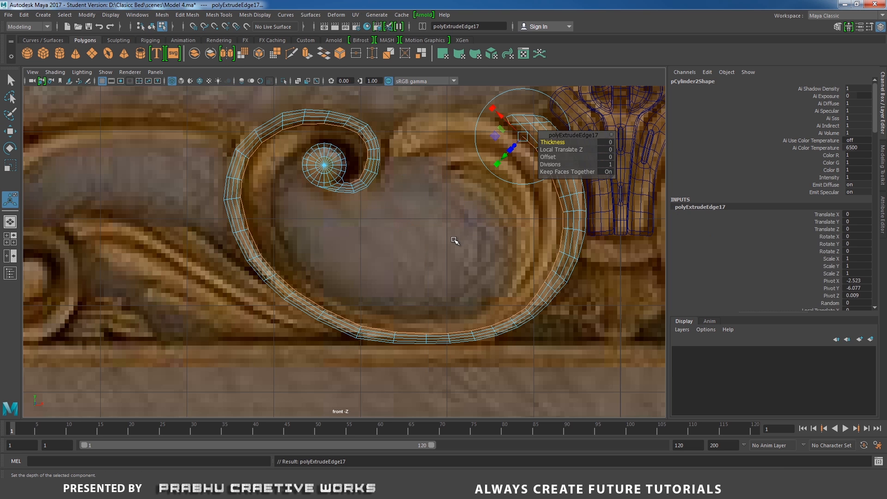
key(space)
drag(454, 240, 426, 260)
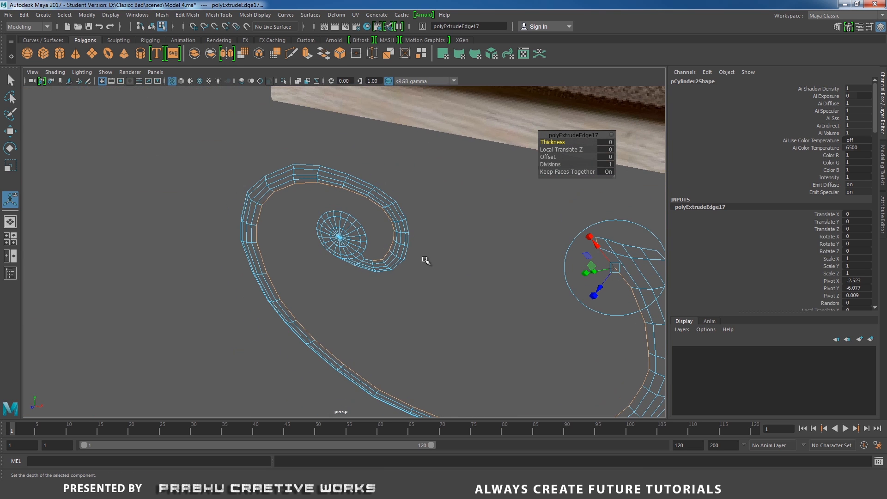
key(5)
mouse_move(477, 289)
alt+mouse_down()
mouse_move(382, 259)
mouse_move(378, 267)
alt+mouse_up()
mouse_move(491, 259)
mouse_down()
mouse_move(486, 255)
mouse_move(498, 252)
mouse_up()
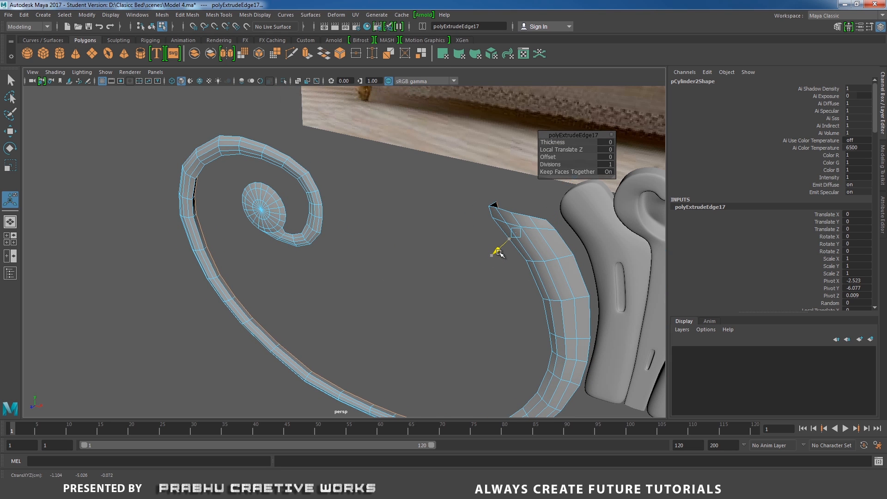
alt+drag(414, 279, 416, 233)
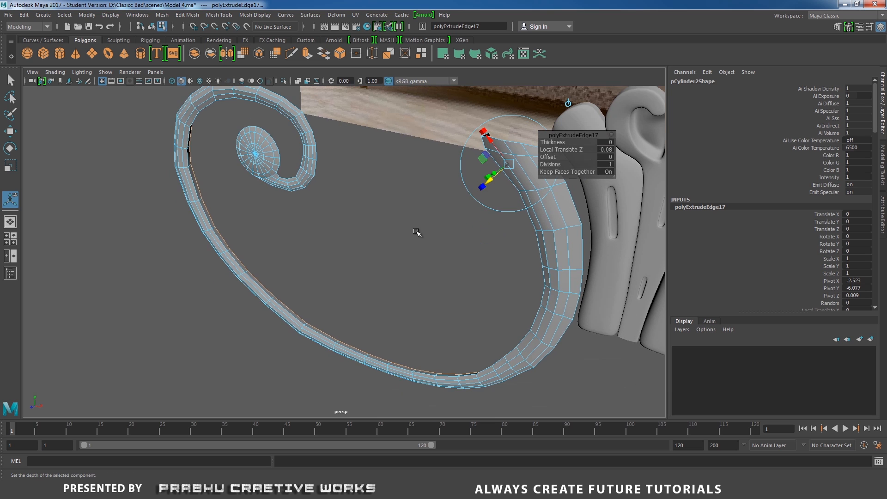
Extrude the same inner border edges again with a Local Translate Z of 0.136 to widen the strip inward.
shift+right_drag(421, 230, 414, 251)
alt+drag(422, 246, 452, 184)
drag(454, 184, 447, 189)
alt+drag(401, 218, 359, 233)
Pull two vertices of the extruded inner edge, above and beside the knob, inward to match the carved band in the reference.
key(space)
alt+middle_drag(317, 205, 319, 268)
alt+right_drag(323, 271, 511, 315)
alt+middle_drag(359, 210, 362, 250)
alt+right_drag(364, 251, 422, 269)
key(4)
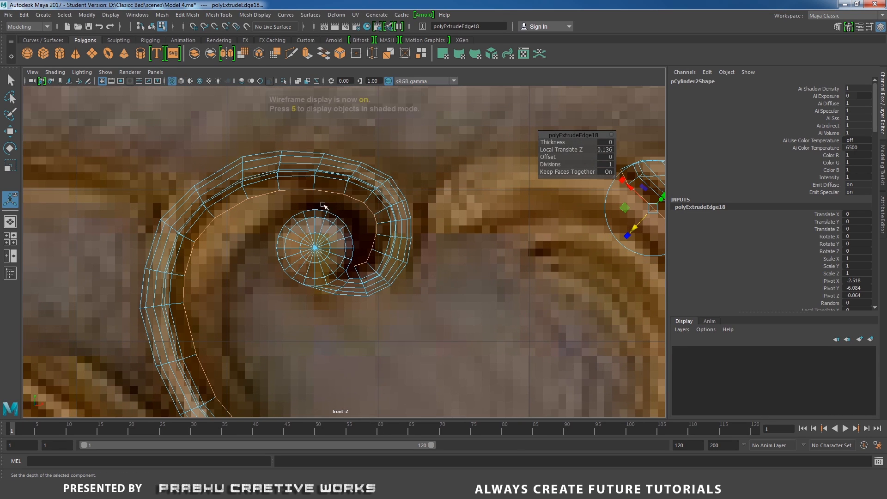
shift+right_drag(307, 184, 249, 191)
alt+right_drag(291, 212, 338, 226)
click(272, 182)
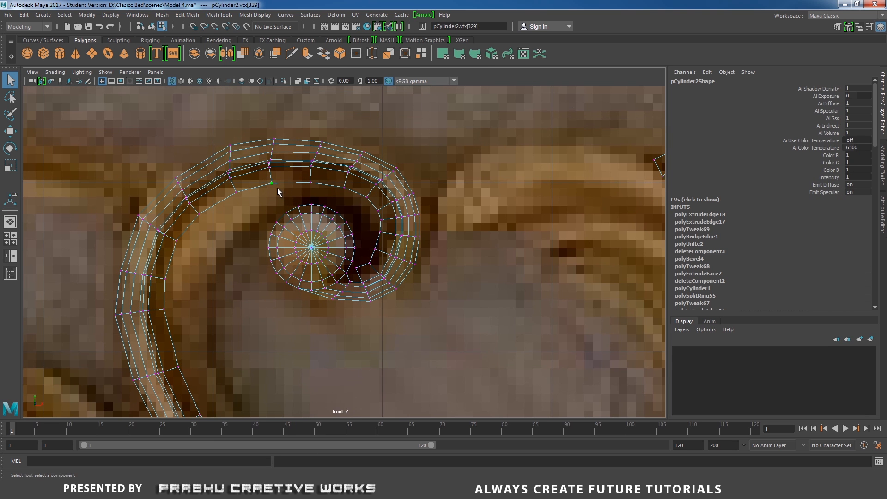
key(w)
drag(272, 184, 281, 214)
click(231, 188)
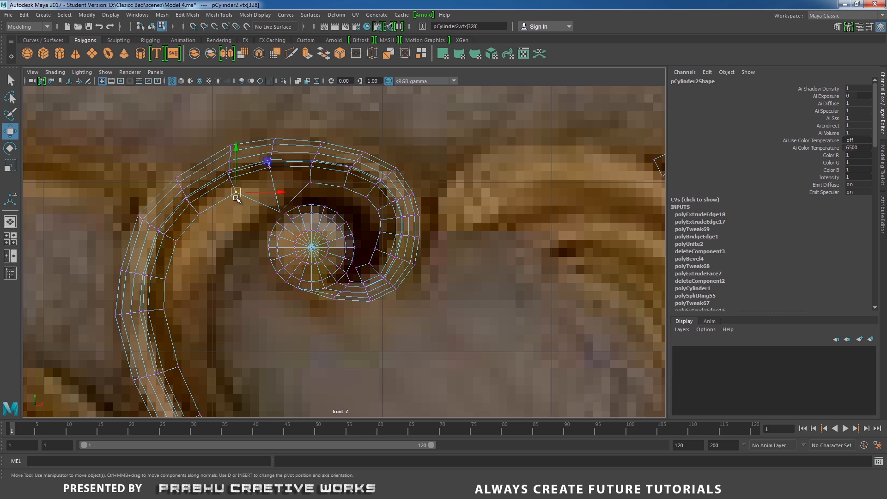
drag(231, 188, 249, 223)
Move the inner edge vertices along the scroll's outer bend inward so the band widens along the reference carving.
drag(195, 210, 232, 249)
drag(172, 238, 183, 249)
drag(177, 241, 215, 275)
alt+middle_drag(240, 253, 274, 151)
alt+right_drag(290, 228, 287, 206)
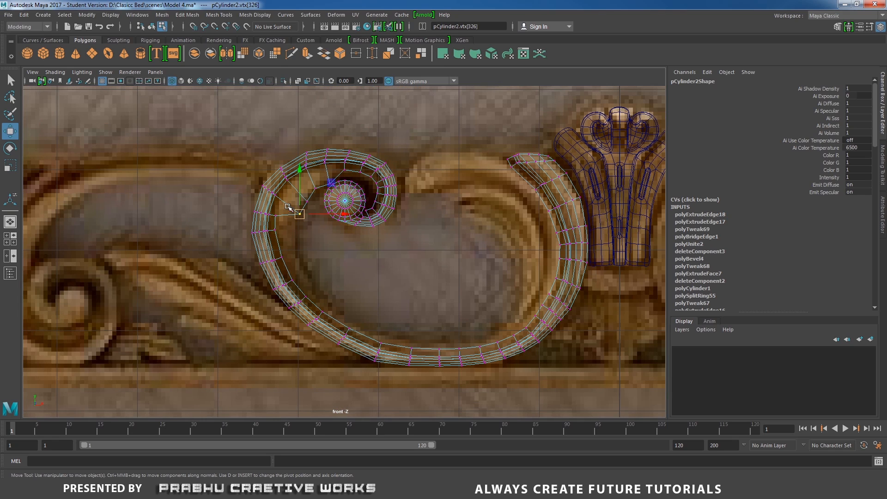
drag(271, 211, 299, 267)
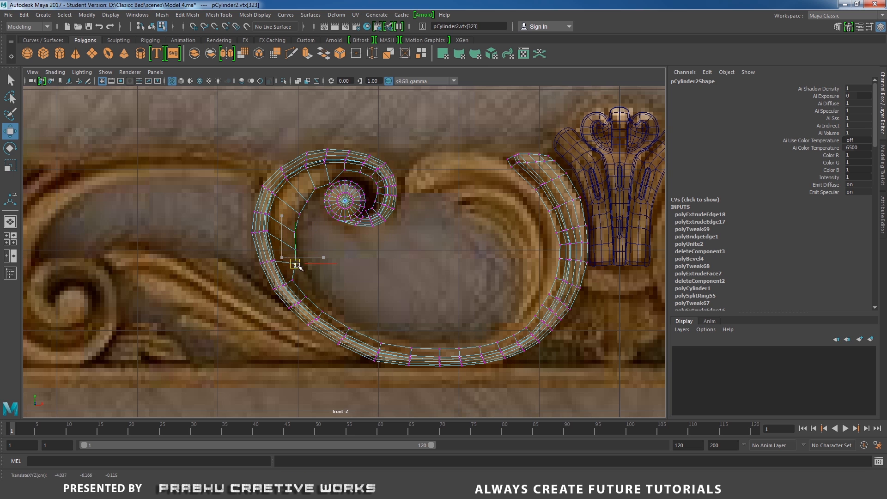
Lower the two extruded inner edge vertices above the knob until they sit close to the knob's upper rim.
alt+middle_drag(349, 269, 340, 241)
alt+middle_drag(356, 185, 333, 277)
alt+right_drag(332, 277, 368, 279)
scroll(367, 279, up, 4)
click(261, 203)
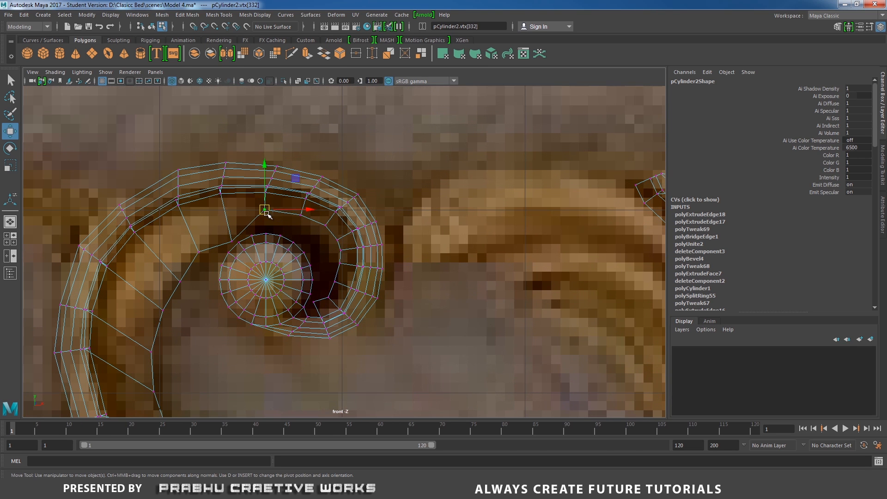
drag(266, 209, 269, 228)
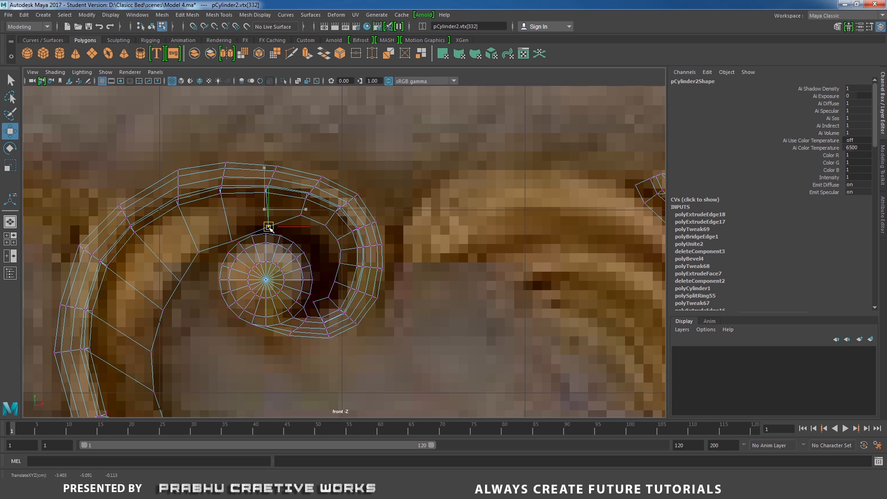
click(231, 239)
click(301, 215)
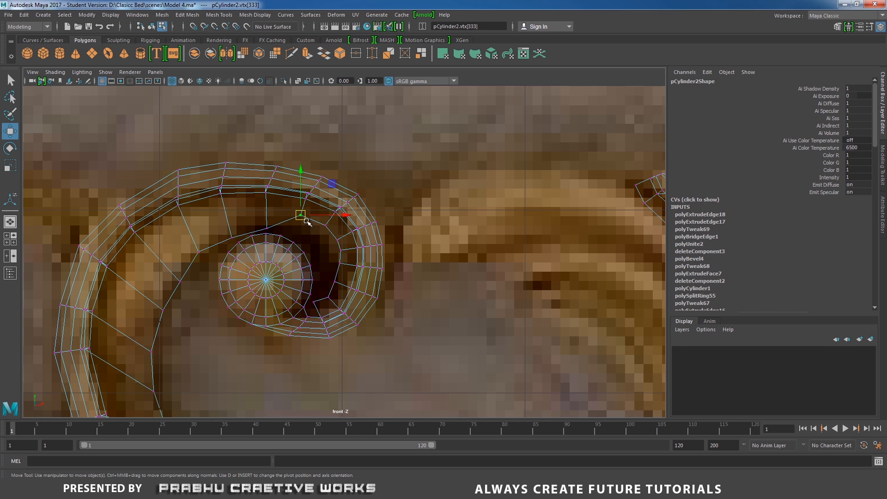
drag(301, 215, 293, 235)
click(325, 225)
click(293, 237)
click(294, 232)
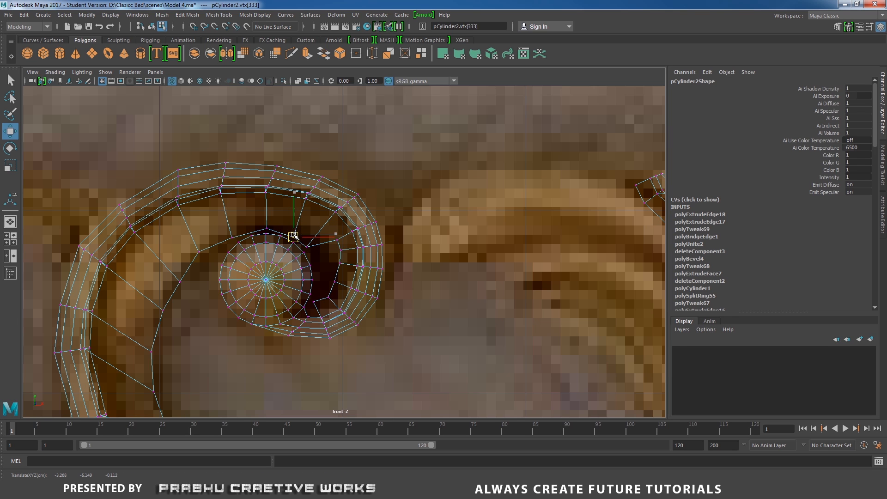
Move the inner edge vertex on the upper right of the curl inward and down toward the gap beside the knob.
click(197, 249)
scroll(351, 231, up, 2)
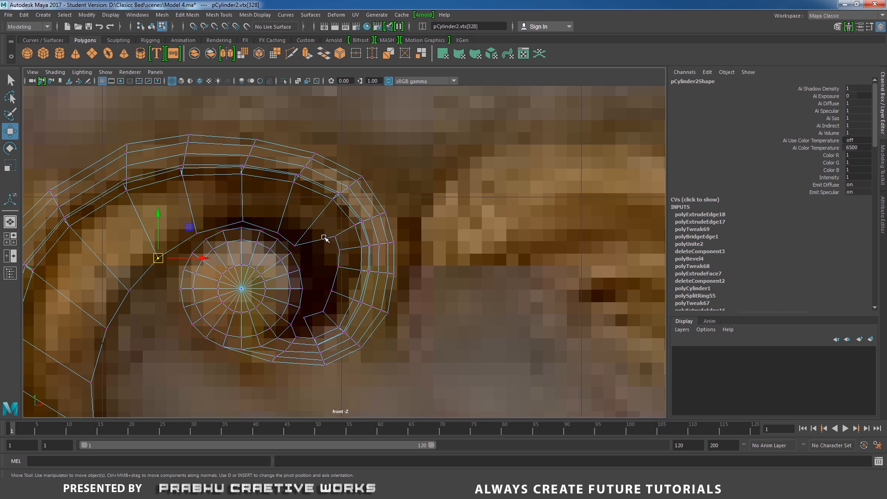
click(336, 239)
drag(336, 238, 324, 268)
scroll(322, 277, up, 1)
click(338, 250)
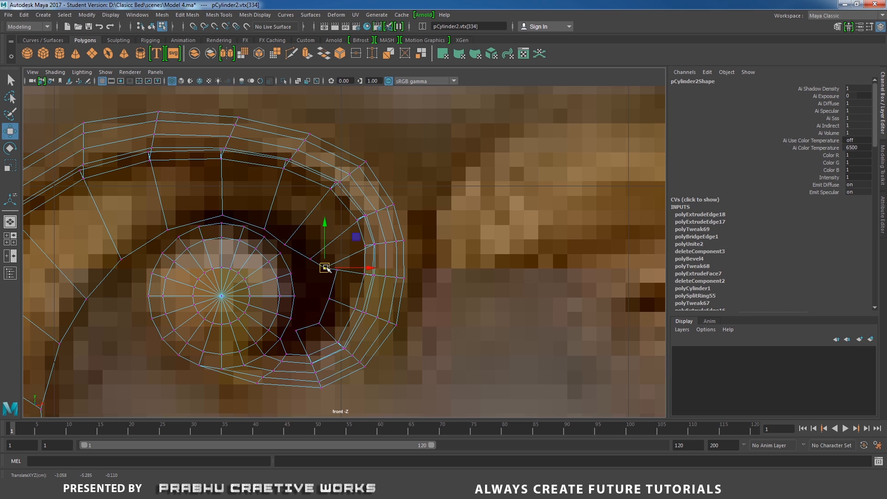
Shift three inner edge vertices near the curl's lower end outward so the gap beside the knob follows the reference.
click(317, 288)
click(294, 329)
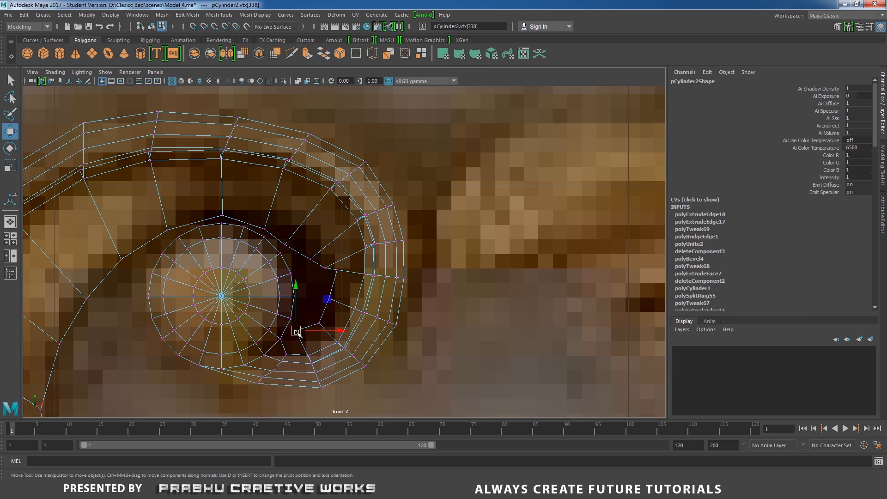
drag(293, 333, 325, 331)
drag(320, 324, 333, 324)
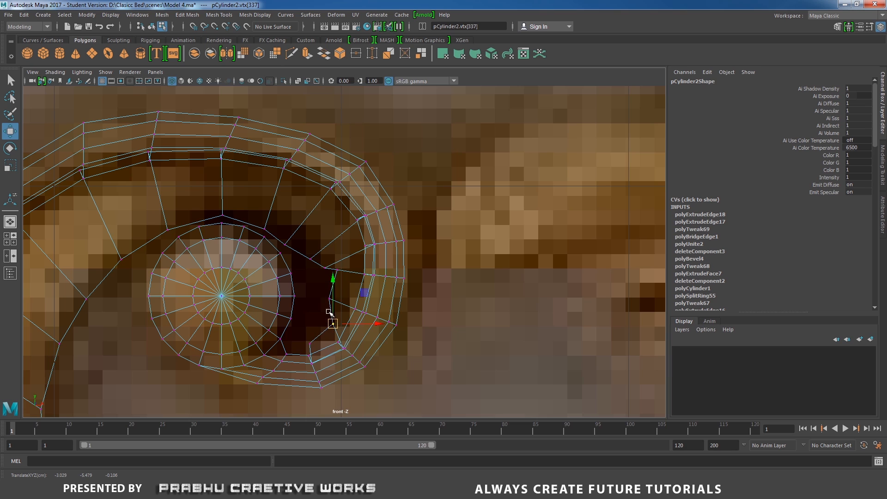
drag(324, 291, 339, 302)
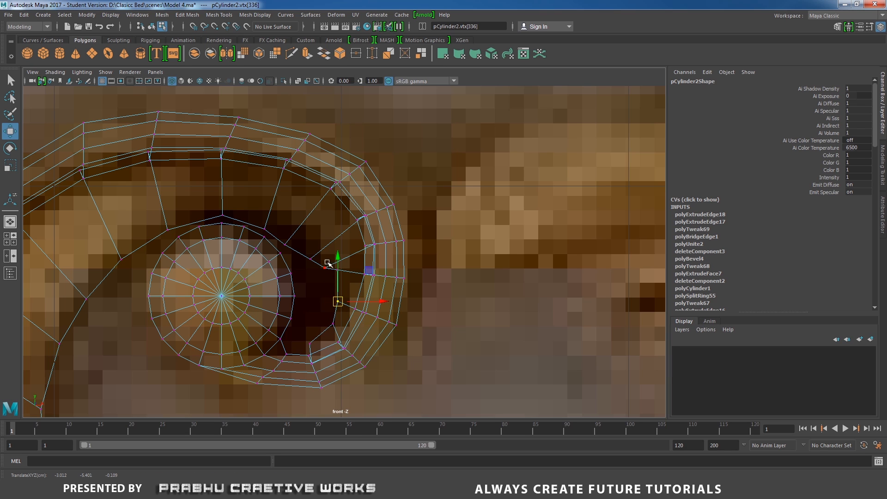
Rearrange the inner edge vertices above and right of the knob so the band's edge forms an even arc around it.
click(327, 265)
drag(327, 265, 271, 222)
click(314, 260)
click(285, 243)
click(265, 228)
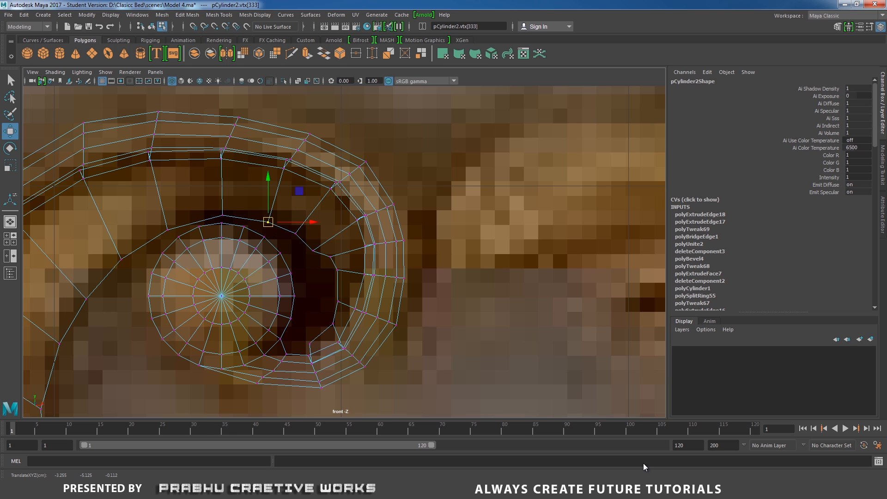
click(758, 490)
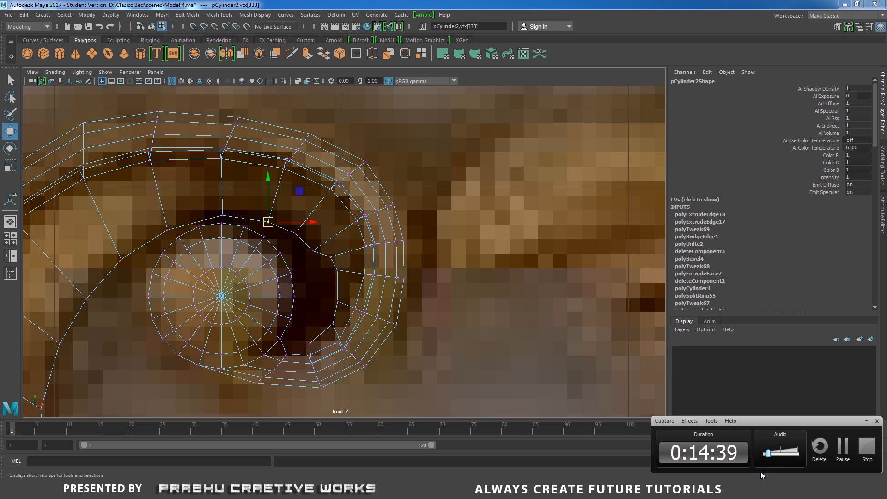
click(842, 449)
Nudge the inner edge vertex at the right of the knob slightly up and outward to smooth the arc.
mouse_move(320, 268)
mouse_down()
mouse_move(298, 232)
mouse_move(336, 262)
mouse_move(328, 261)
mouse_up()
scroll(318, 290, down, 8)
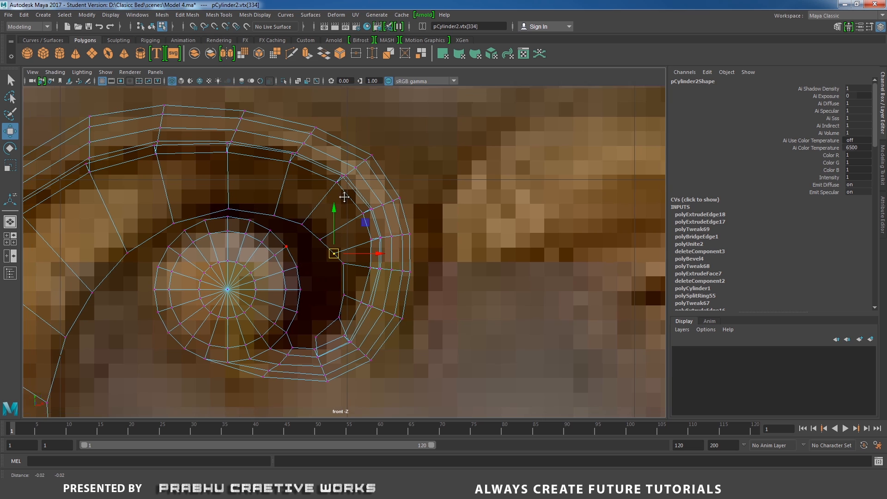
Pull the inner edge vertices along the scroll's lower-left bend inward so the band tapers along the reference carving.
scroll(398, 327, up, 4)
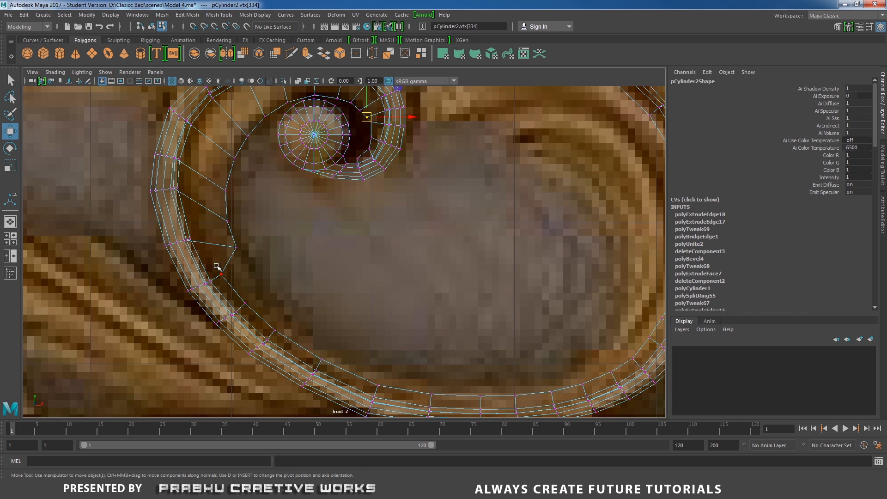
drag(217, 267, 243, 270)
drag(244, 295, 300, 323)
scroll(342, 317, down, 2)
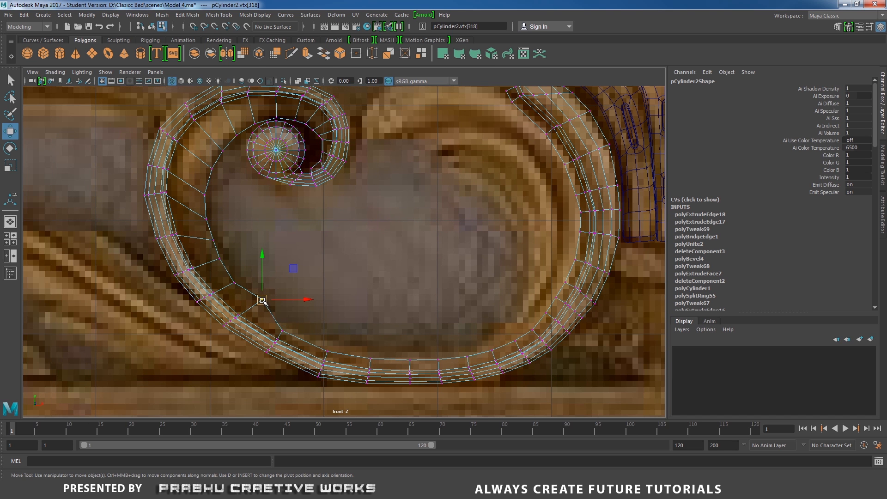
drag(272, 324, 294, 329)
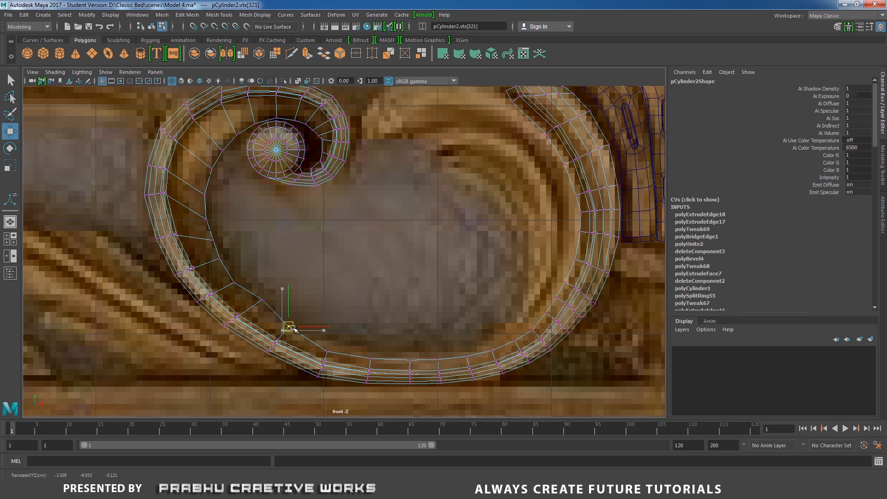
click(259, 297)
drag(259, 299, 293, 332)
click(326, 351)
drag(333, 355, 335, 351)
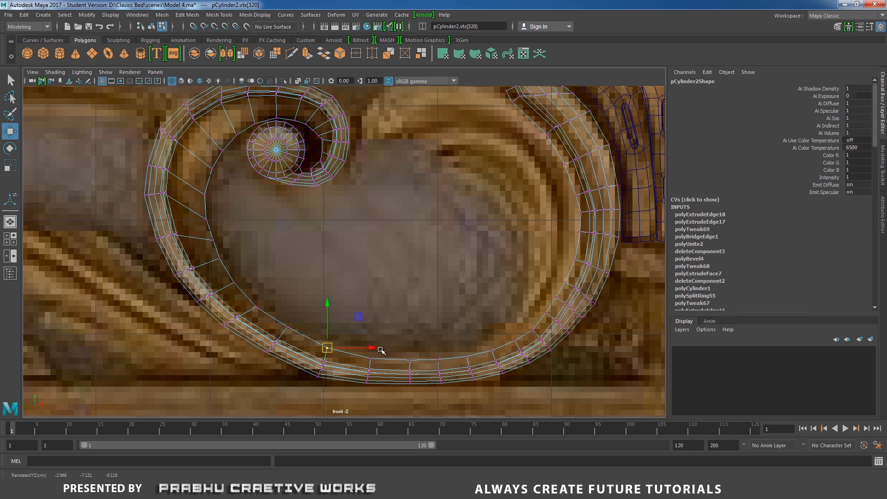
Move the inner edge vertices where the scroll's bottom starts rising to the right, and undo the last stray vertex move.
alt+middle_drag(510, 211, 394, 312)
alt+middle_drag(418, 274, 427, 223)
alt+middle_drag(419, 345, 416, 293)
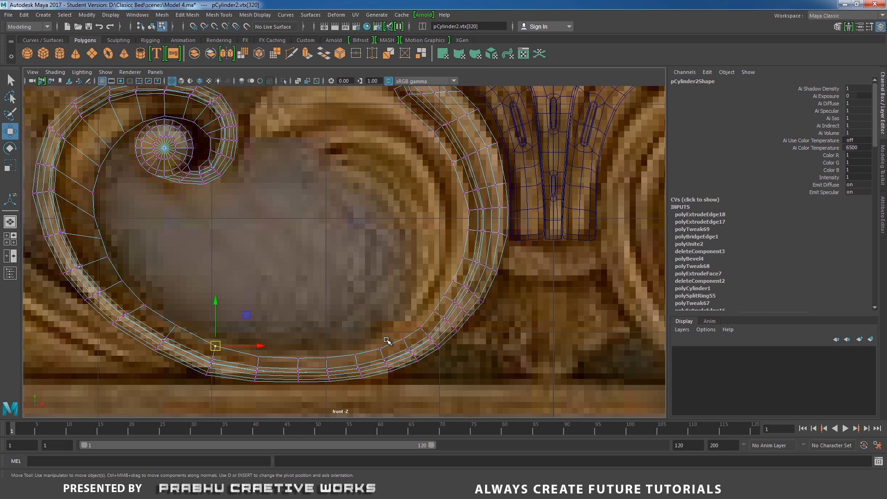
drag(405, 343, 407, 344)
drag(403, 339, 379, 347)
click(384, 352)
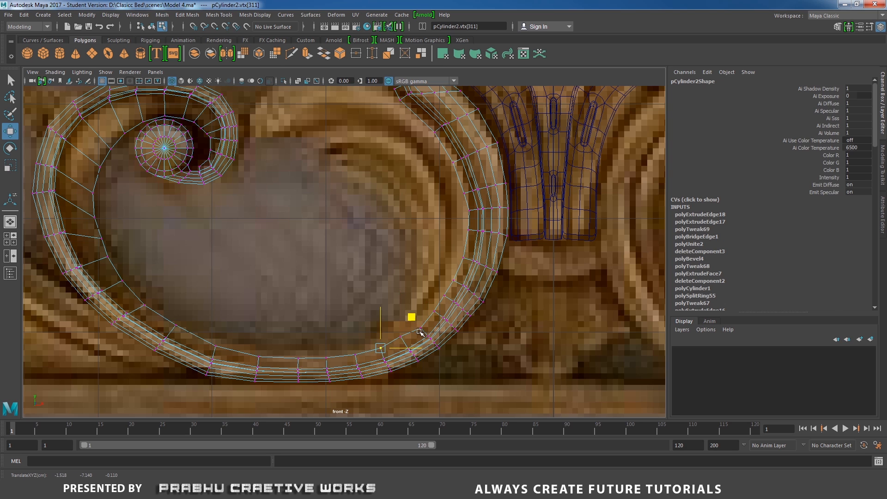
middle_drag(410, 317, 421, 330)
key(ctrl+z)
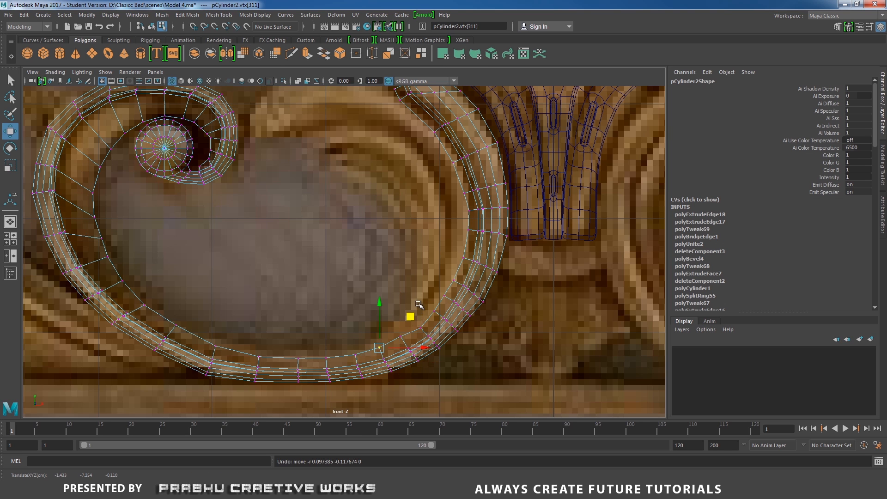
Pull the inner edge vertices up the scroll's lower-right side inward to widen the band along the carving.
click(419, 323)
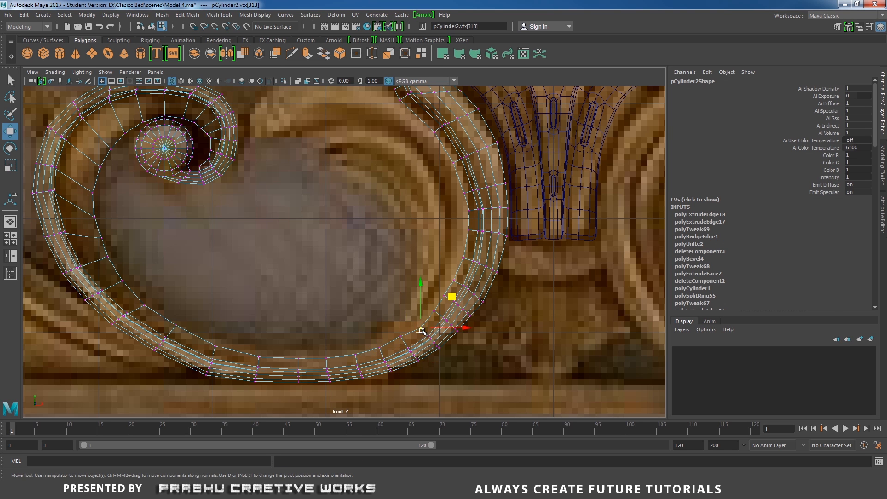
click(429, 308)
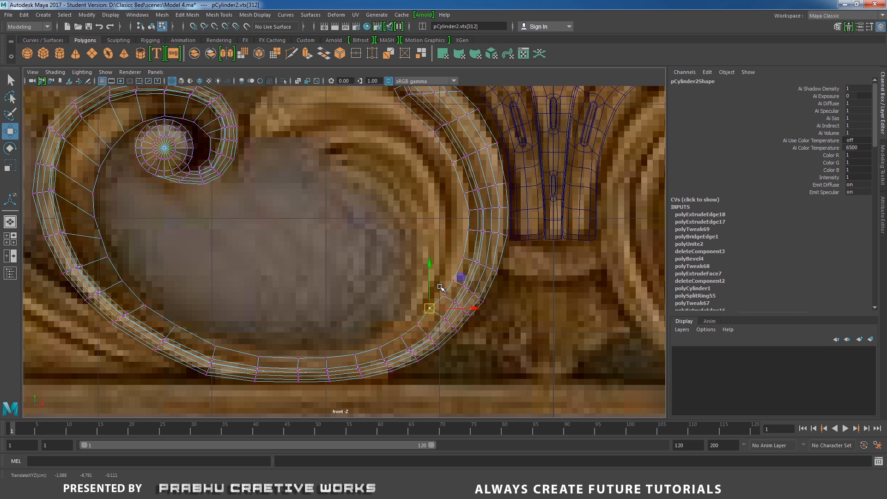
click(451, 277)
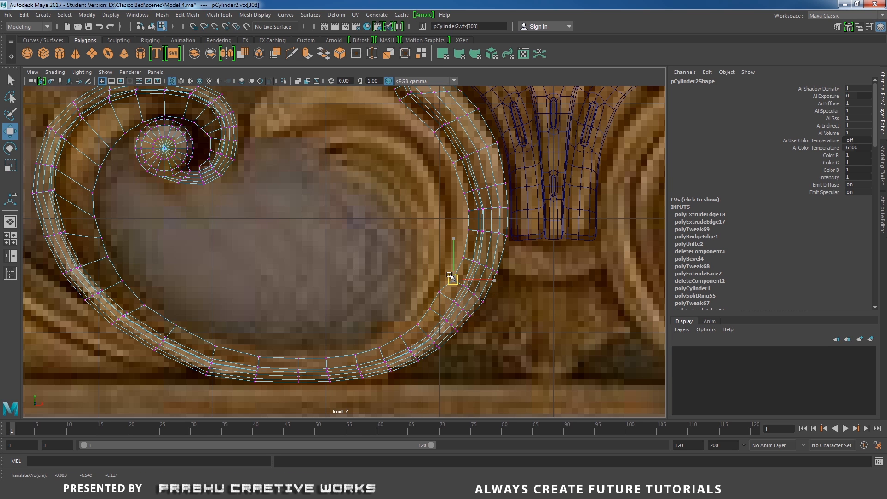
click(450, 254)
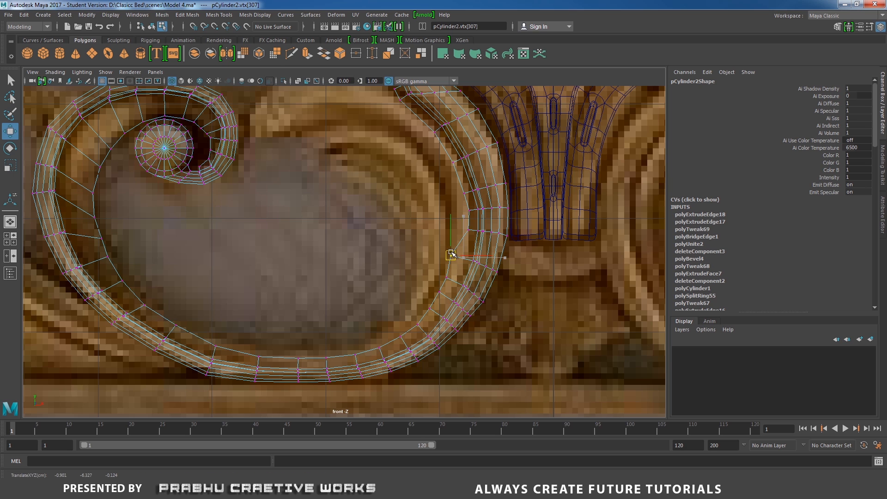
click(453, 233)
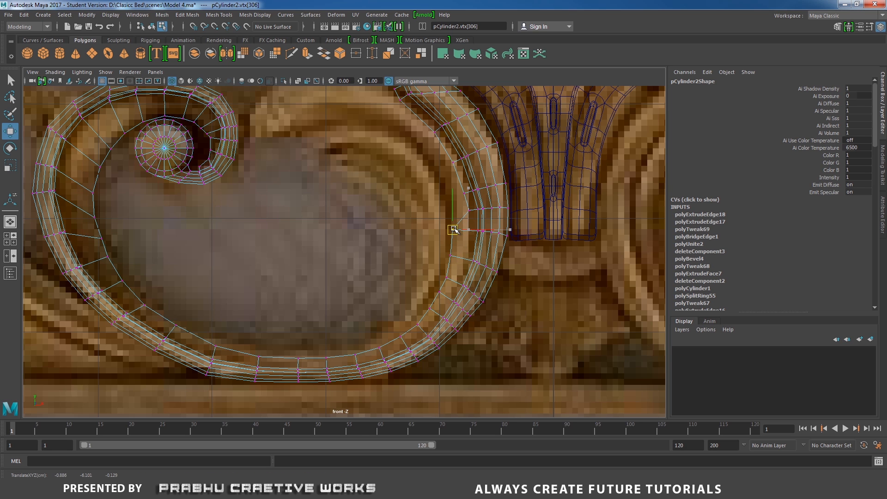
Move the inner edge vertices along the scroll's upper-right arm inward so the widened band continues toward its tip.
alt+middle_drag(462, 267, 465, 306)
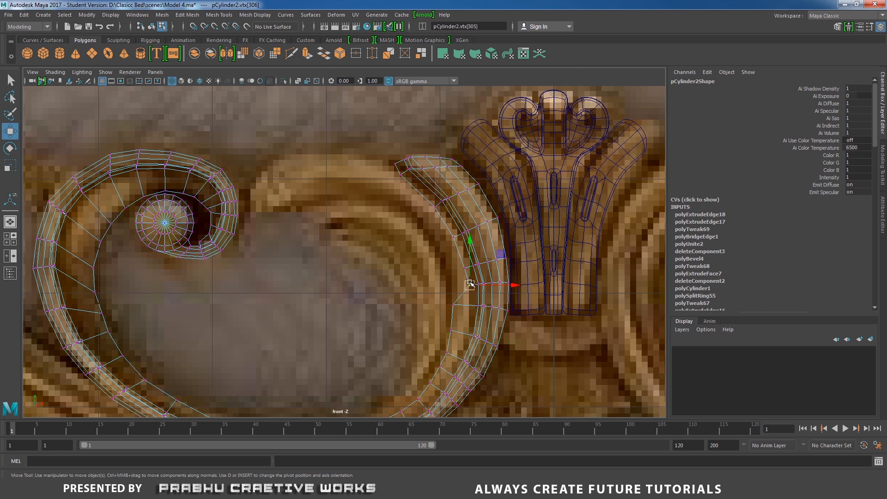
click(454, 286)
click(454, 268)
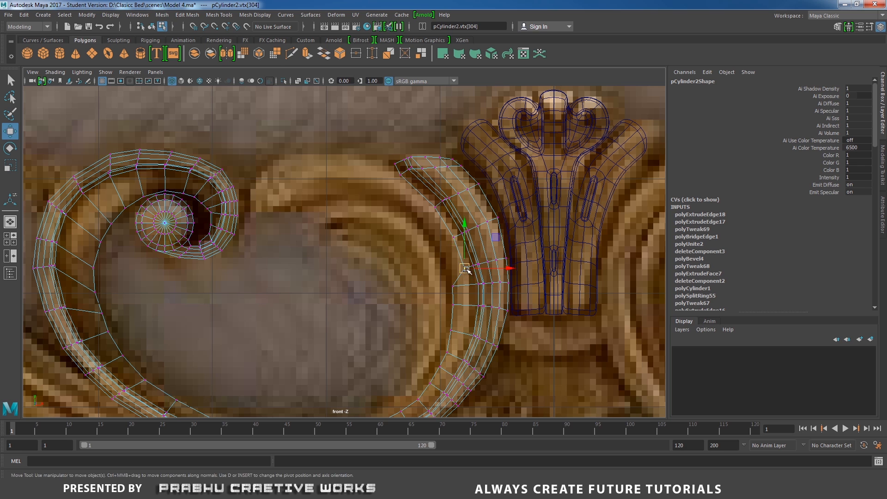
alt+middle_drag(452, 249, 456, 291)
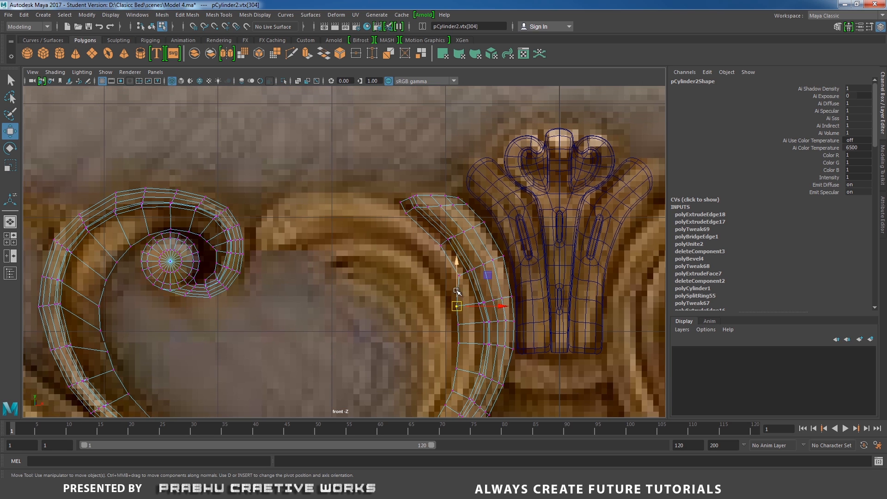
click(449, 276)
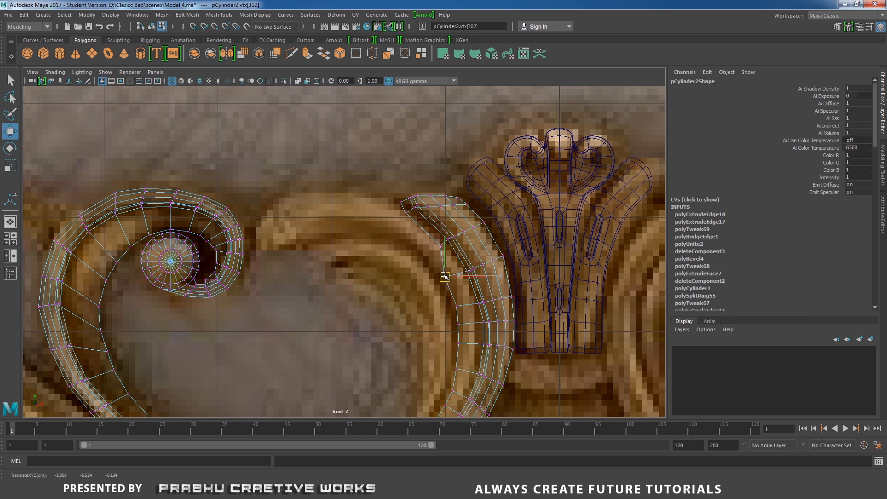
click(429, 248)
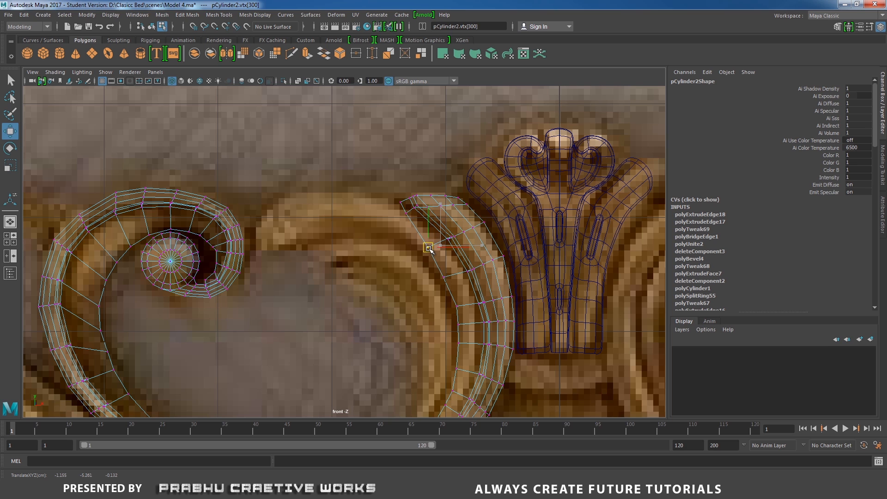
Pull the inner edge vertices at the tip of the right arm out and down to extend the band's pointed end.
click(406, 215)
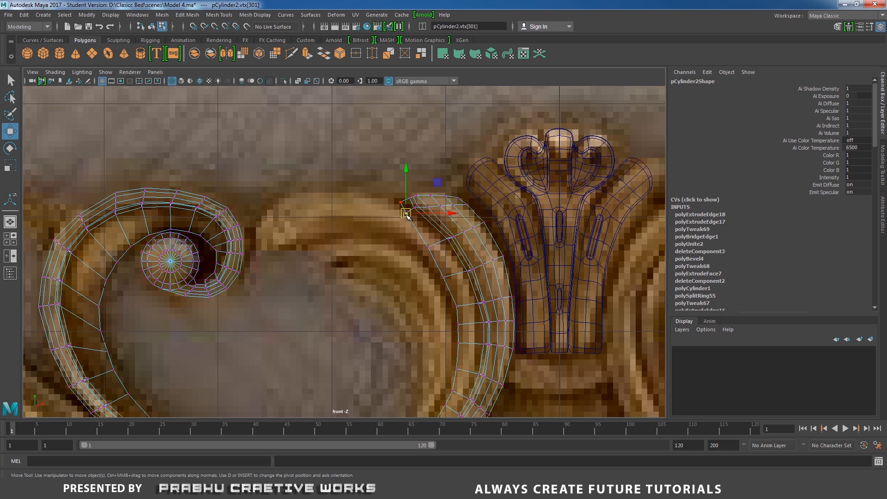
drag(406, 214, 376, 238)
click(400, 202)
click(384, 226)
click(360, 230)
Examine the widened scroll band from several angles in the shaded perspective view.
key(space)
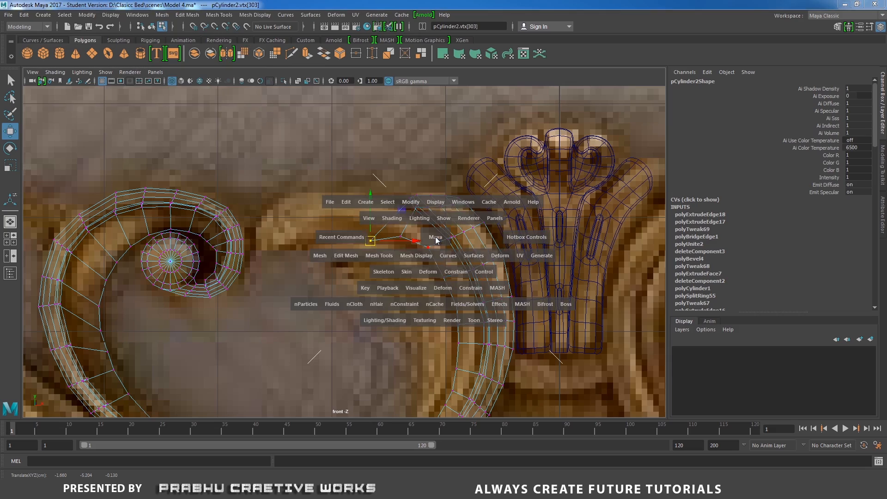
drag(435, 236, 447, 268)
alt+middle_drag(447, 267, 416, 317)
alt+right_drag(416, 316, 549, 325)
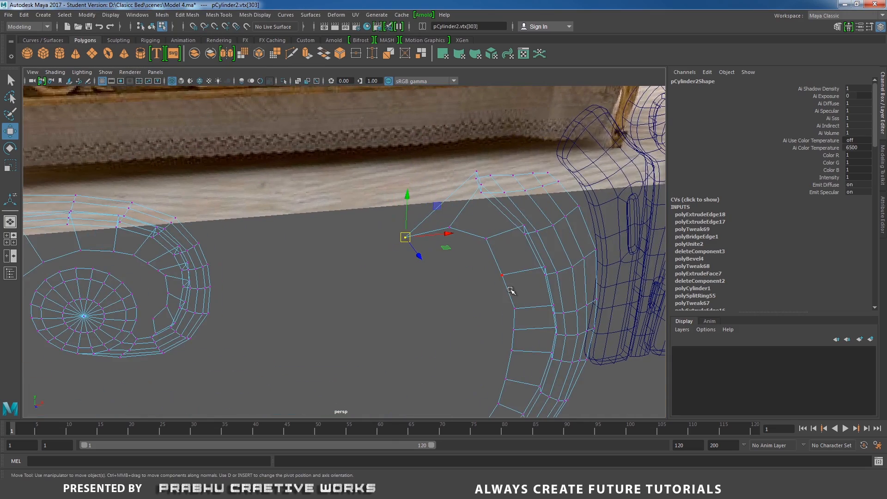
key(5)
mouse_move(497, 291)
alt+mouse_down()
mouse_move(497, 245)
mouse_move(473, 224)
mouse_move(487, 271)
alt+mouse_up()
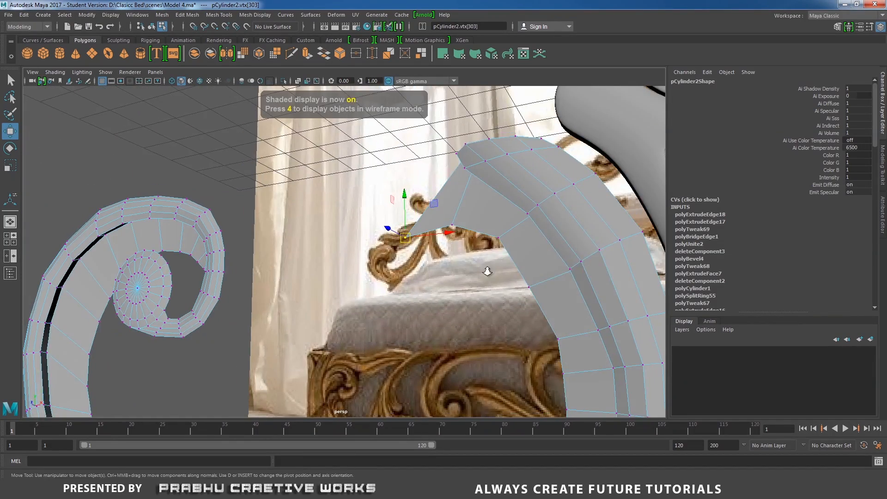
alt+right_drag(487, 272, 430, 233)
alt+drag(430, 234, 424, 271)
alt+middle_drag(424, 271, 410, 215)
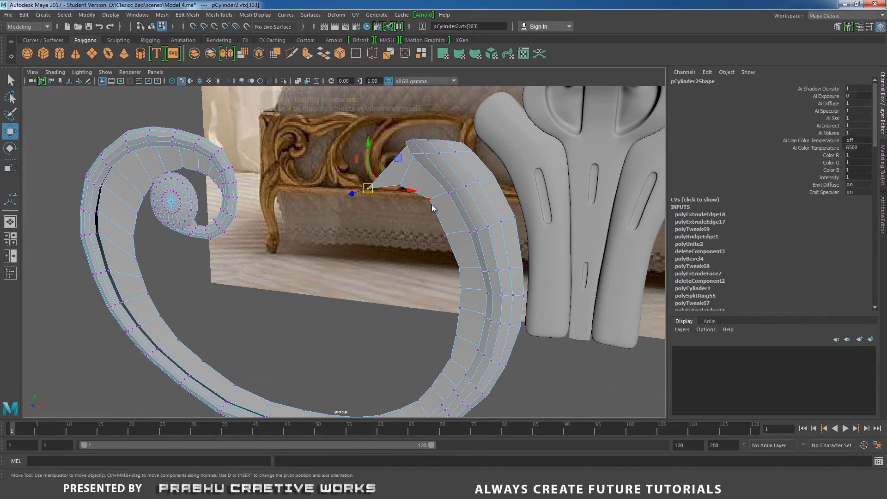
Insert an edge loop lengthwise through the middle of the scroll's widened inner band, running up to the pointed tip.
key(F8)
shift+right_click(424, 191)
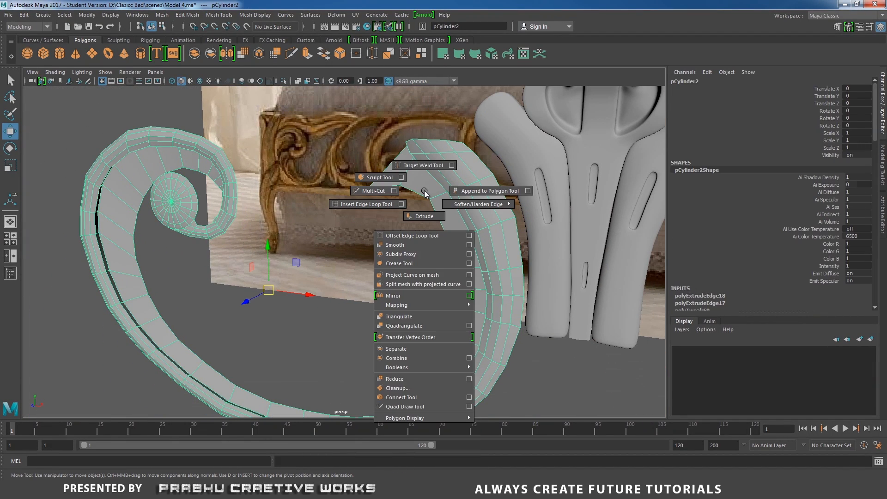
click(367, 204)
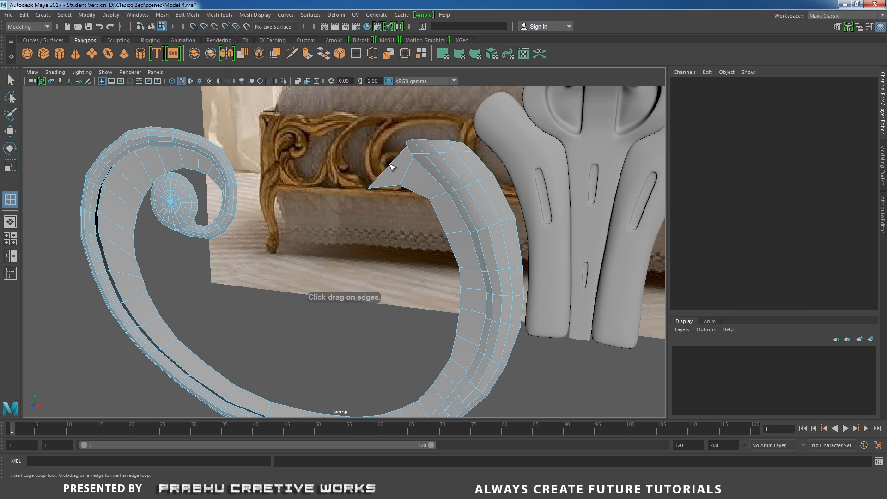
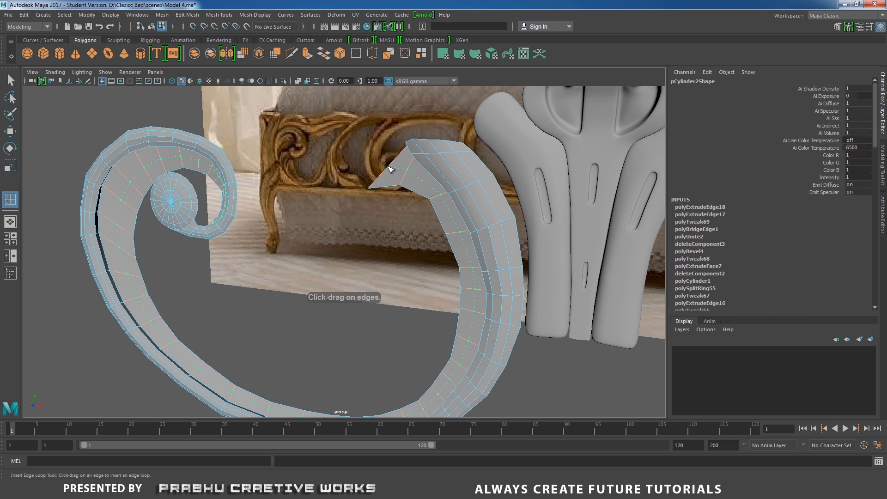
click(390, 169)
mouse_move(382, 201)
alt+mouse_down()
mouse_move(364, 207)
mouse_move(397, 195)
alt+mouse_up()
key(w)
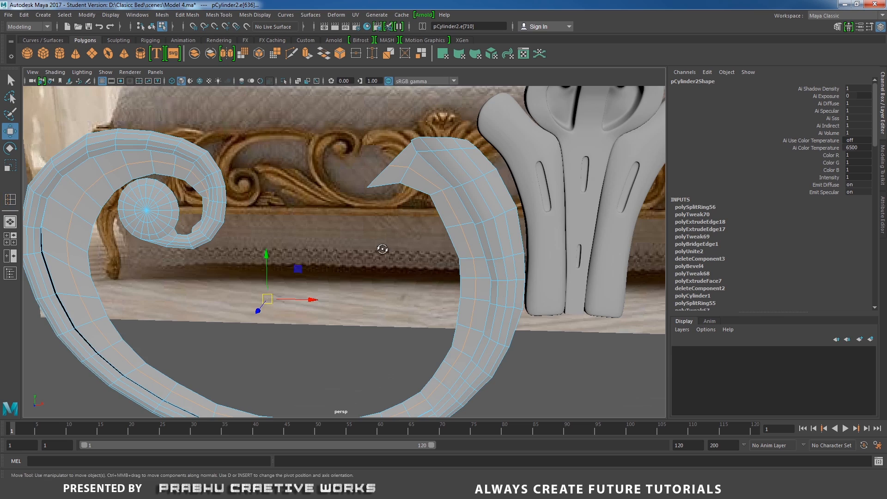
Bevel the edge loop along the inner band with a fraction of 1 and one segment.
alt+drag(382, 249, 364, 260)
shift+right_drag(364, 260, 402, 248)
alt+drag(402, 248, 440, 251)
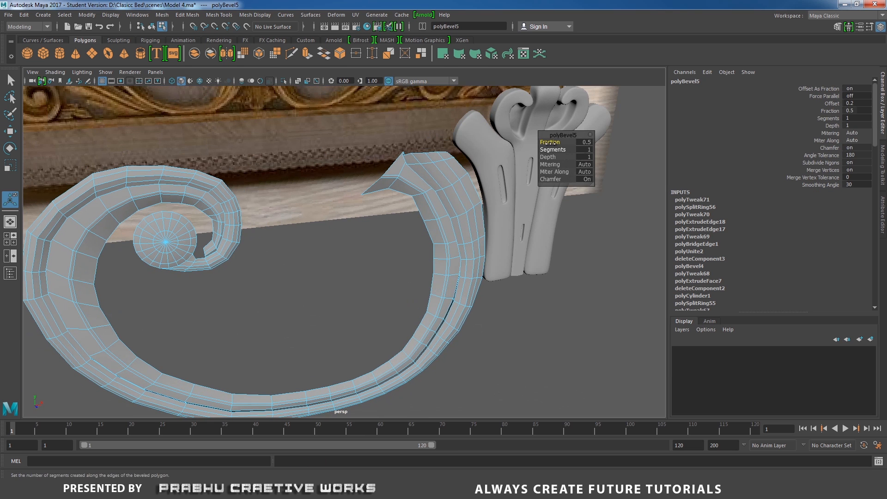
drag(551, 142, 557, 142)
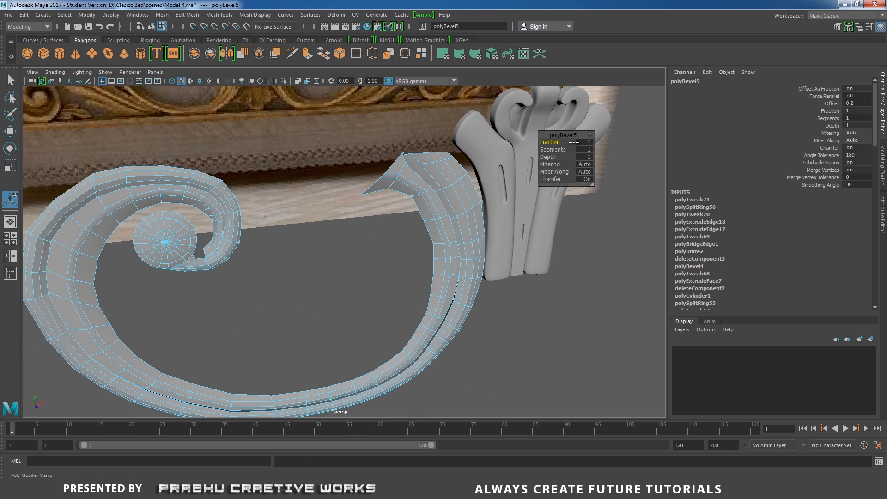
key(ctrl+z)
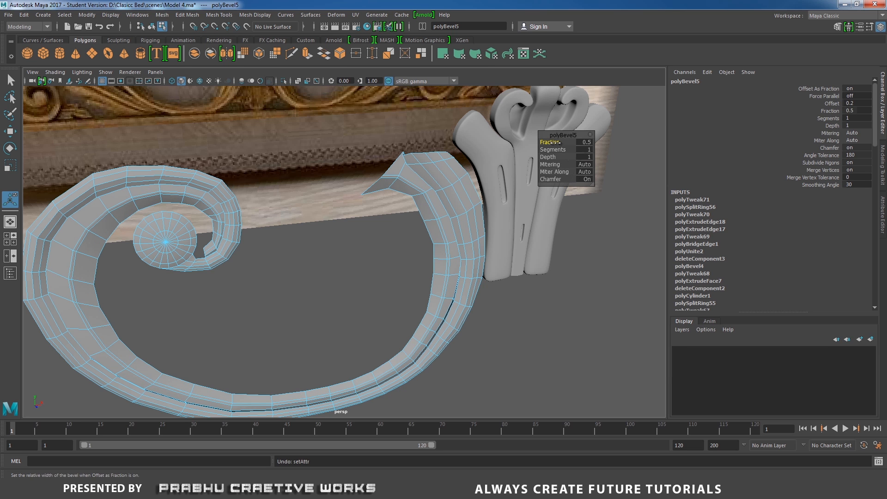
drag(559, 141, 569, 142)
Show the scroll's vertices as a wireframe in the front view and reposition a bevel vertex behind the pointed tip.
scroll(325, 257, up, 3)
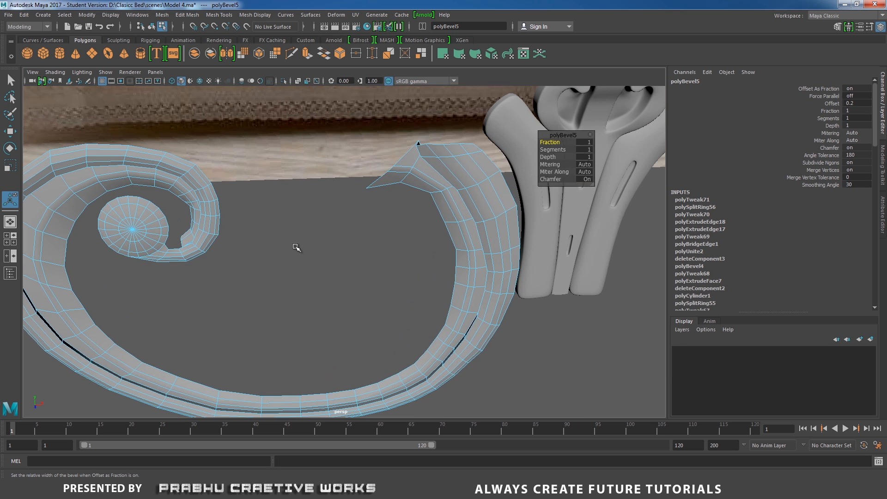
mouse_move(400, 174)
right_down()
mouse_move(401, 162)
mouse_move(407, 185)
mouse_move(390, 188)
right_up()
click(399, 172)
scroll(403, 189, down, 3)
key(space)
drag(392, 196, 392, 215)
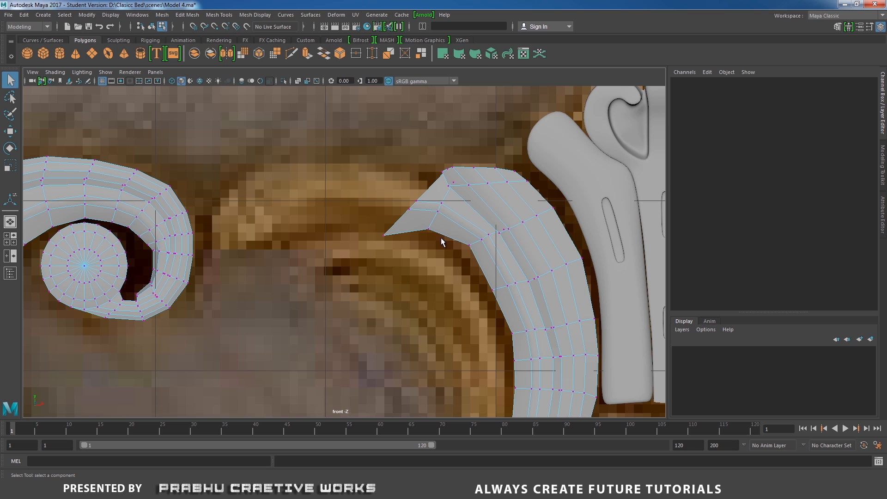
key(4)
drag(398, 199, 433, 220)
key(w)
click(438, 213)
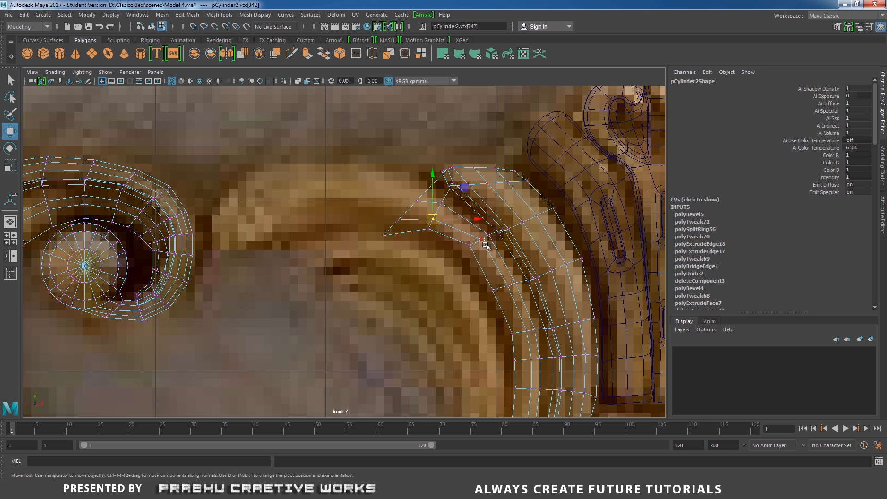
Reposition the beveled band's vertices at the tip and just below it on the right arm to even their spacing.
click(482, 241)
drag(481, 241, 478, 245)
click(492, 290)
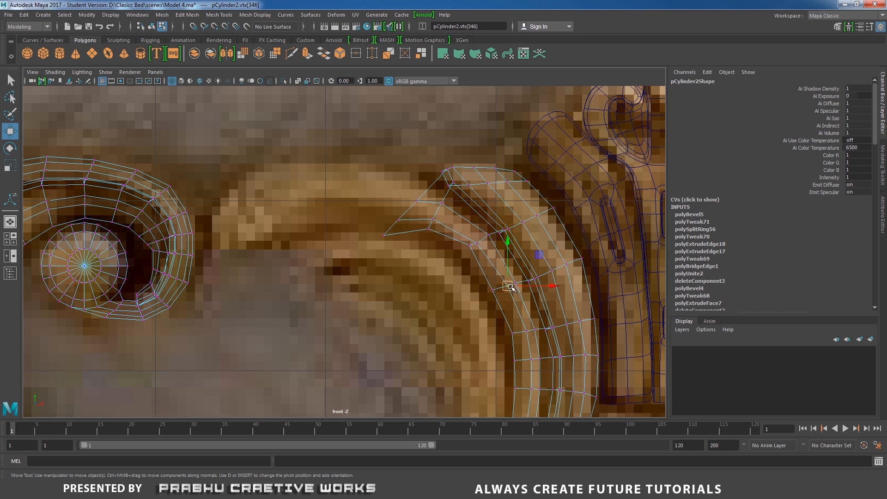
drag(493, 290, 502, 287)
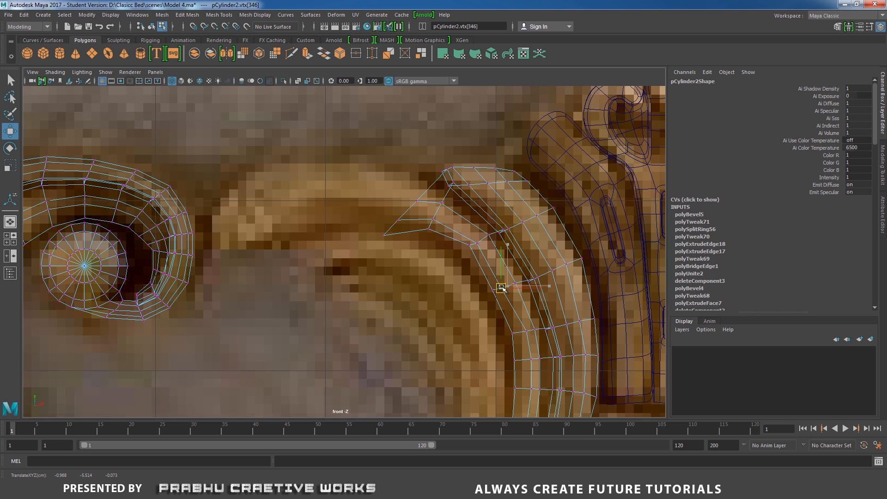
click(417, 200)
drag(417, 200, 423, 191)
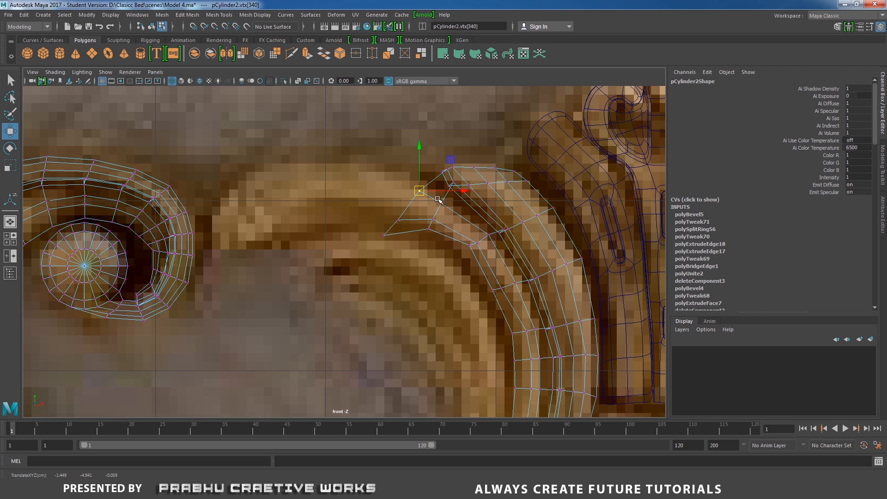
click(439, 200)
Adjust the inner bevel vertices down the scroll's right side to its lower-right curve so the row runs evenly along the carving.
alt+middle_drag(522, 265, 463, 188)
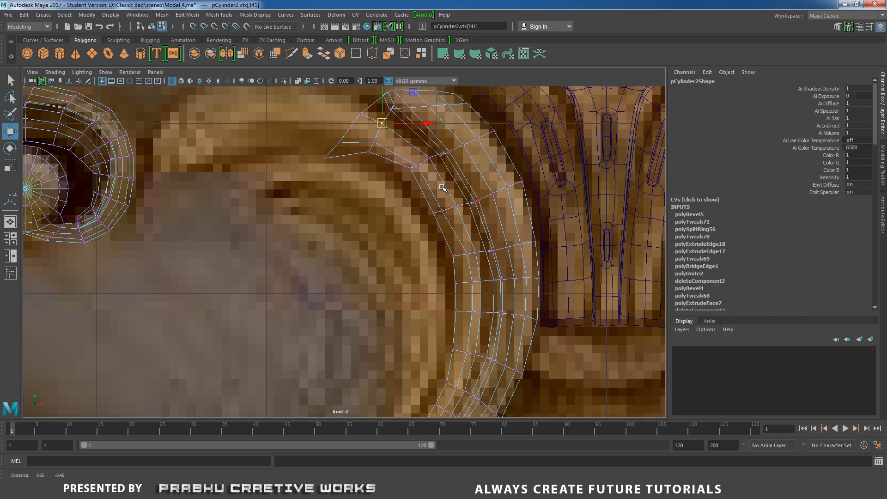
drag(468, 263, 469, 262)
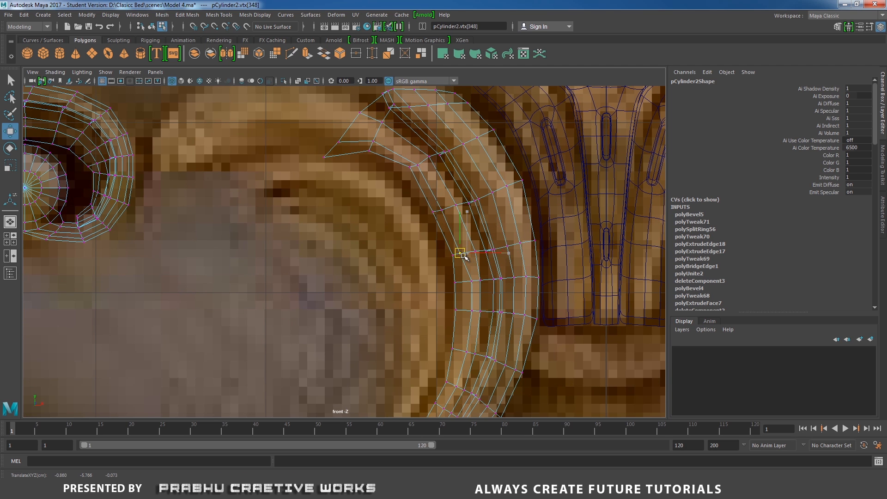
click(466, 281)
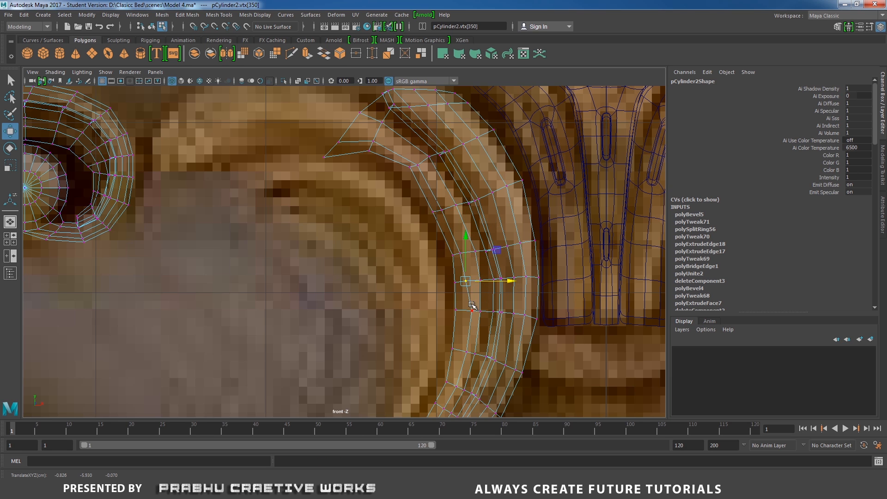
drag(471, 305, 476, 319)
alt+middle_drag(476, 342, 473, 307)
drag(461, 307, 467, 326)
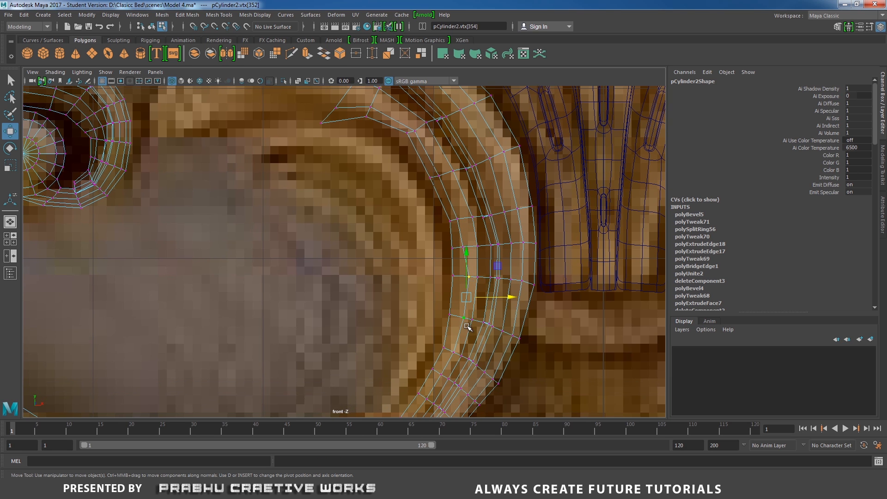
drag(507, 300, 504, 300)
alt+middle_drag(495, 223, 513, 146)
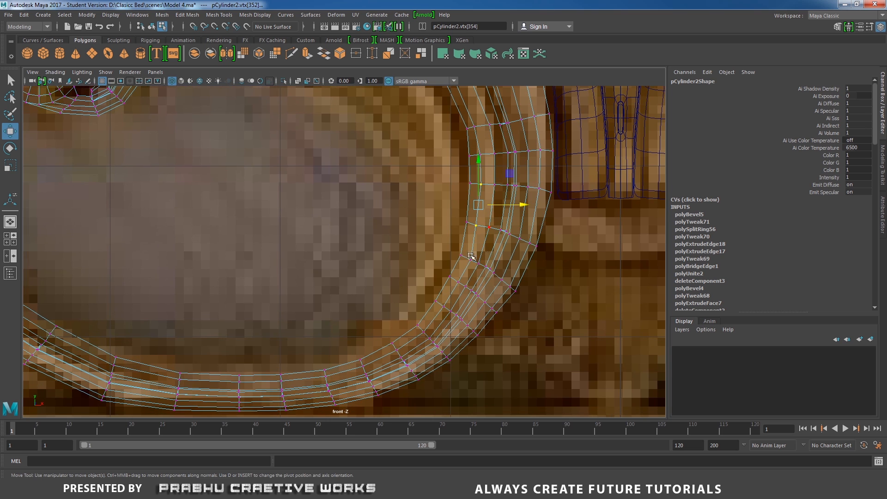
click(469, 259)
shift+click(459, 282)
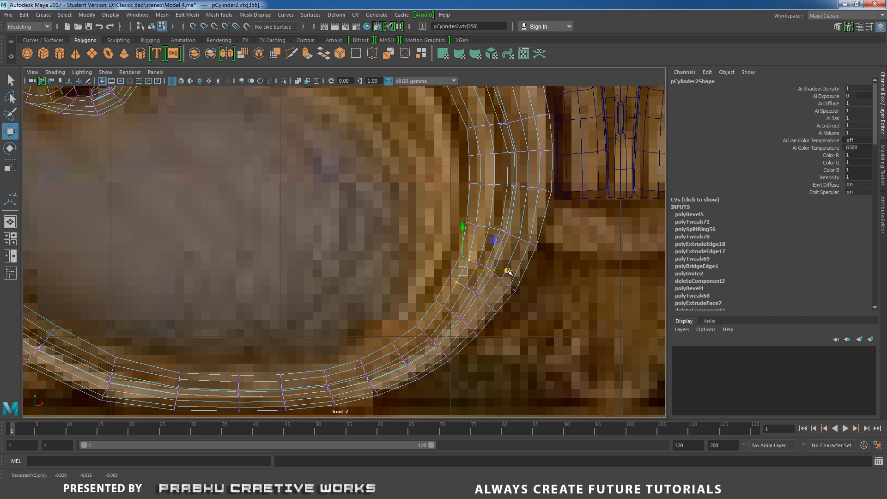
Shift the band's cross edges on the scroll's upper-left side in edge mode to smooth the beveled strip.
alt+middle_drag(217, 144, 482, 274)
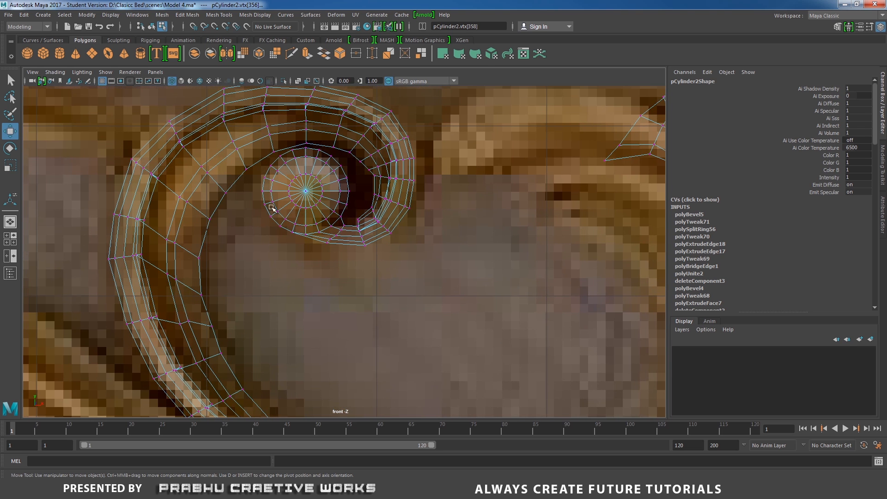
right_drag(192, 183, 192, 160)
click(191, 182)
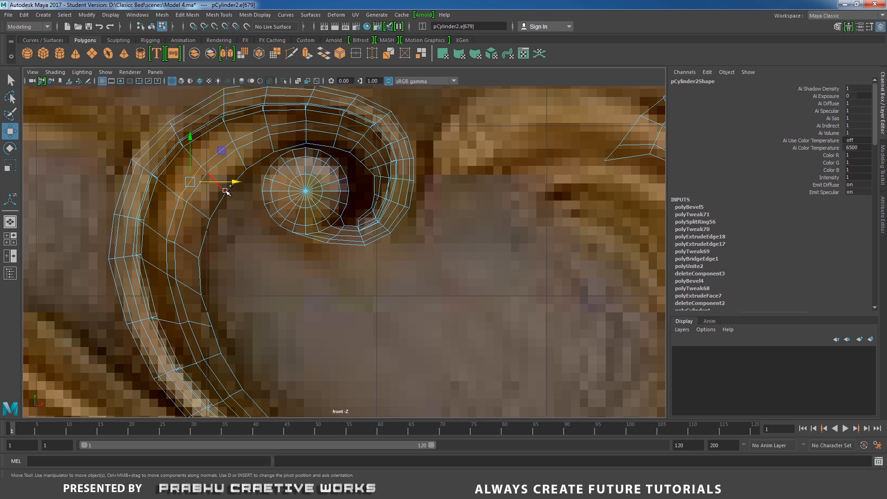
drag(226, 182, 251, 187)
click(199, 187)
click(169, 250)
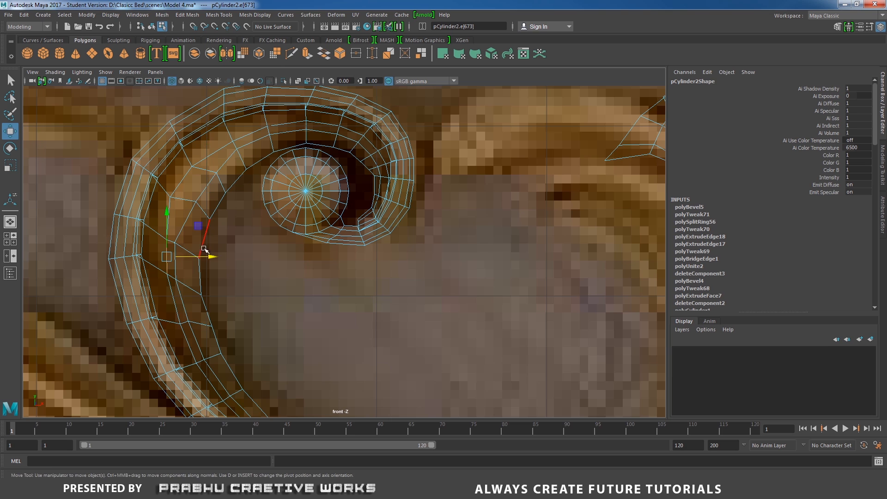
drag(206, 257, 203, 257)
Move the band's bevel edges farther down the scroll's left side sideways to follow the carved curve.
alt+middle_drag(194, 289, 197, 221)
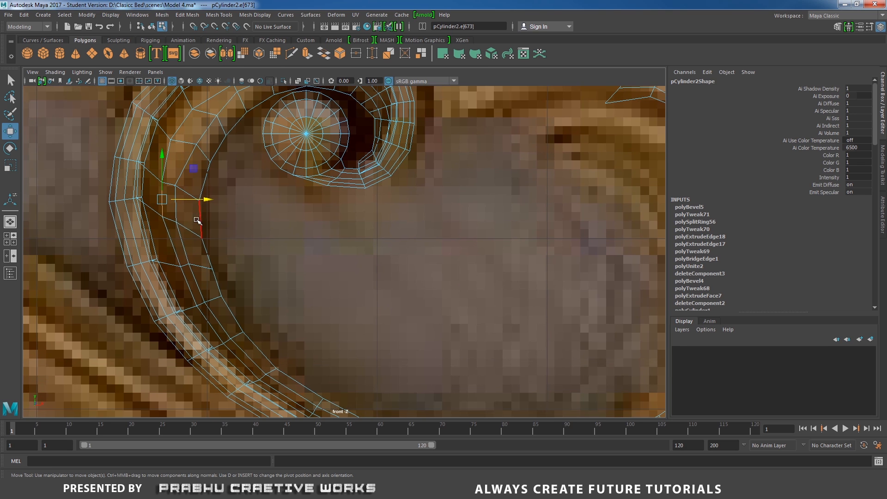
click(175, 251)
drag(215, 243, 214, 244)
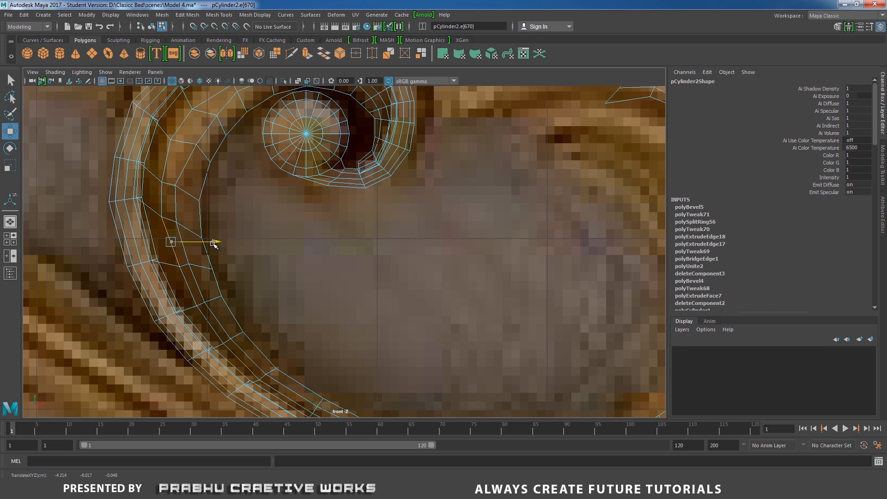
click(189, 276)
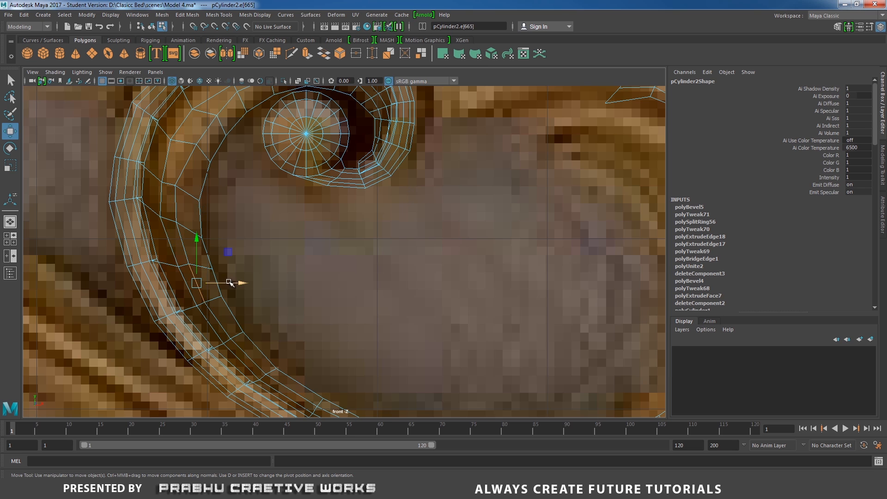
drag(224, 284, 236, 284)
click(193, 292)
Reposition the bevel edges above the round knob and into the curl to its right for an even strip.
alt+middle_drag(255, 261, 267, 341)
alt+middle_drag(277, 211, 236, 227)
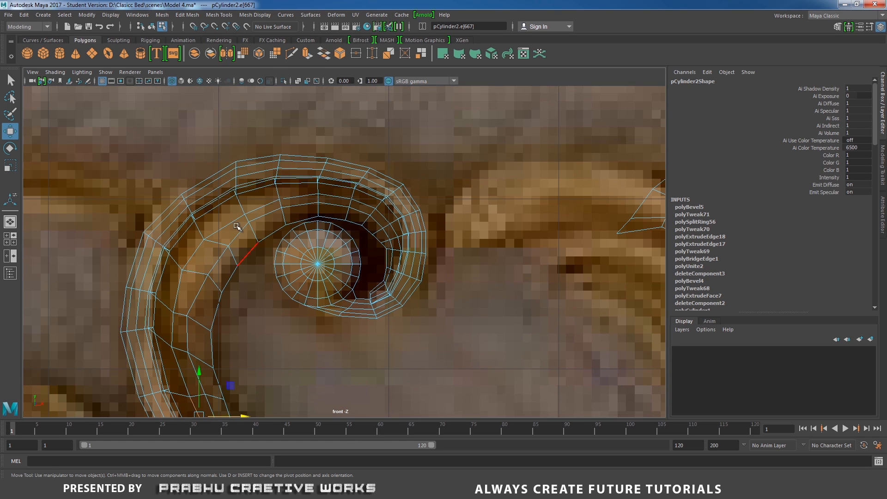
click(274, 203)
drag(267, 203, 266, 224)
click(264, 214)
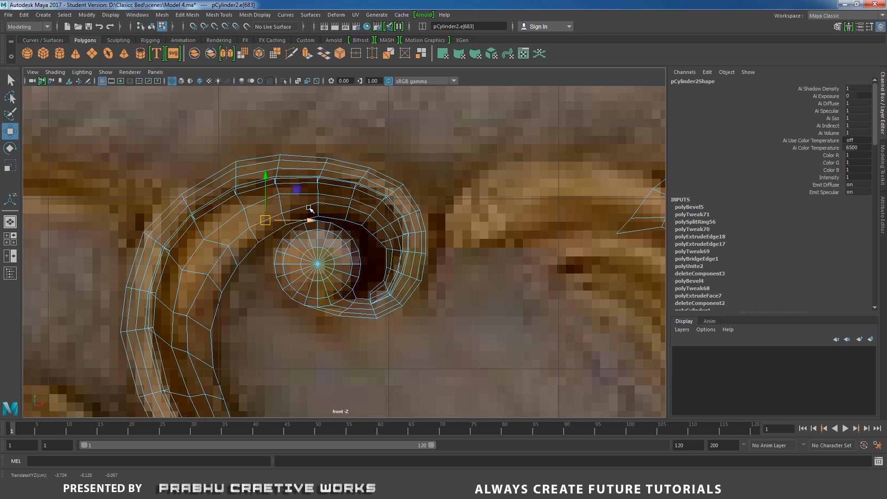
click(326, 199)
drag(336, 197, 335, 194)
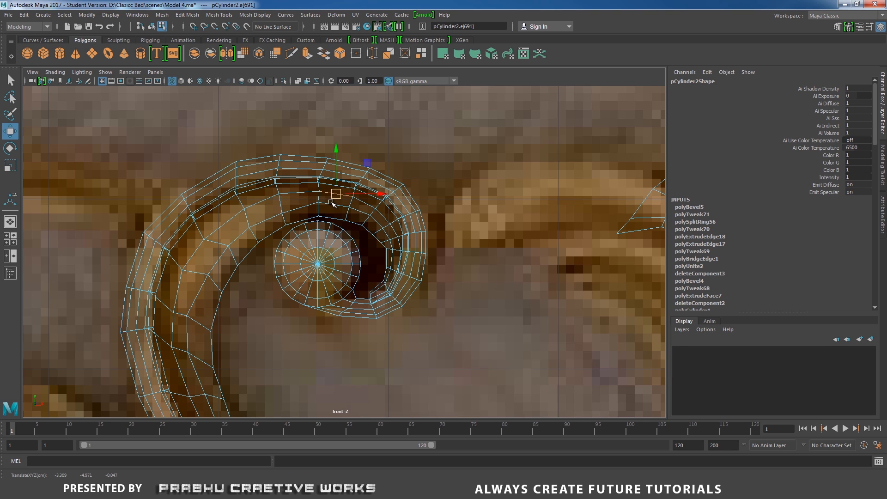
click(333, 208)
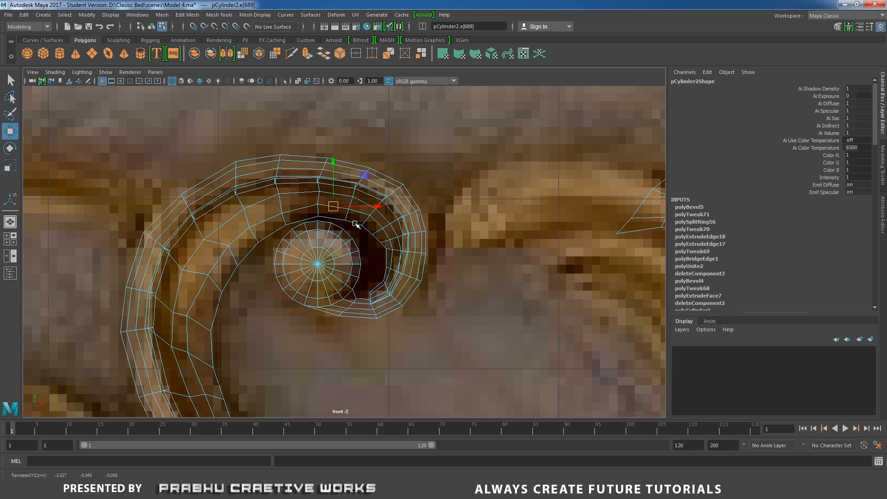
click(377, 224)
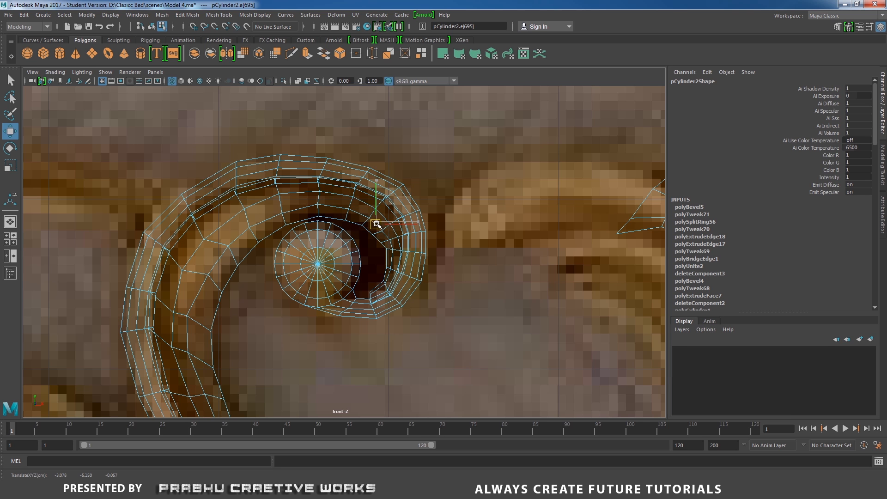
Return to vertex mode and nudge two inner band vertices on the scroll's left side to smooth the curve.
alt+middle_drag(383, 228, 410, 213)
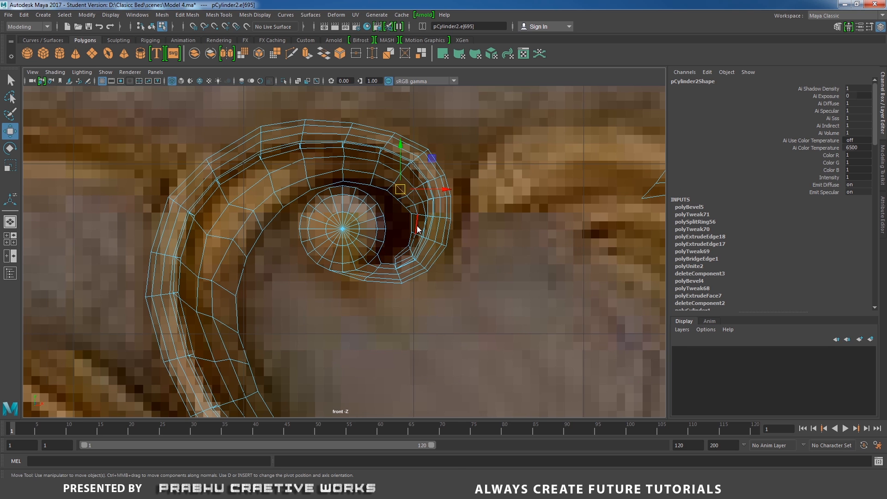
right_drag(417, 226, 397, 195)
alt+middle_drag(397, 196, 367, 172)
alt+right_drag(367, 173, 414, 237)
scroll(259, 246, up, 3)
right_click(231, 241)
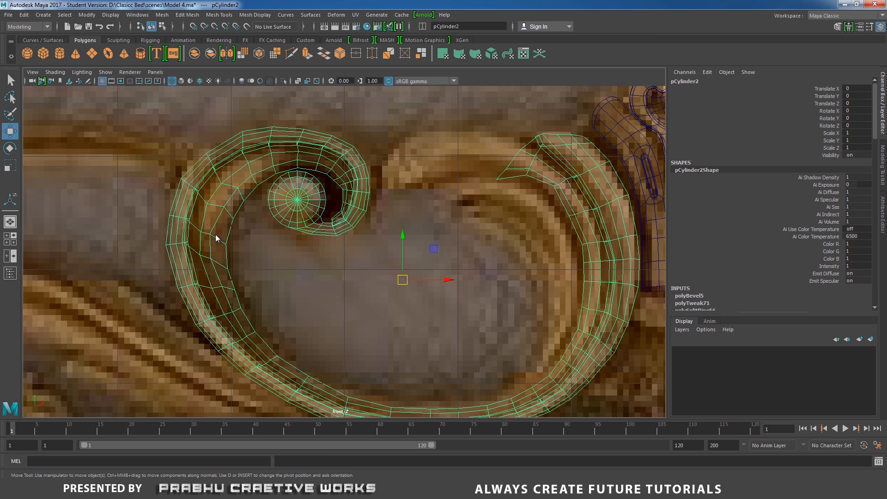
right_drag(215, 234, 189, 233)
drag(216, 239, 218, 240)
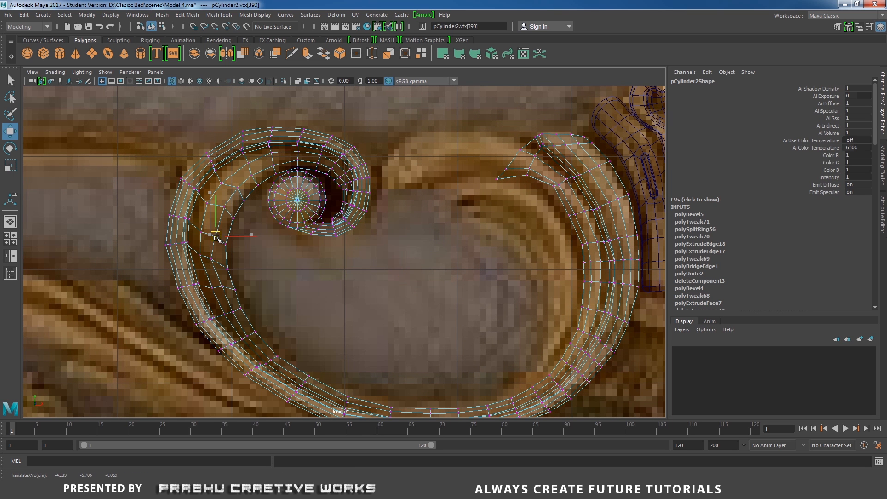
click(212, 257)
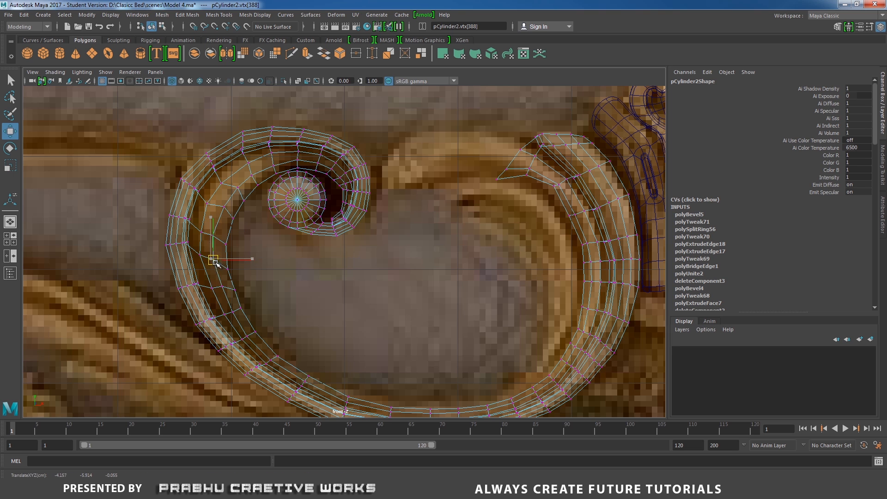
alt+middle_drag(393, 235, 406, 195)
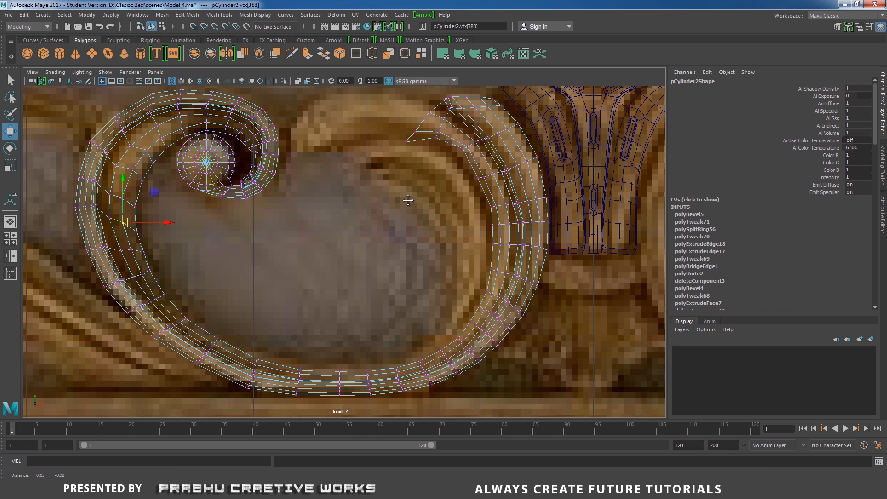
Extrude the open end edges of the scroll's upper-right band and pull the new segment toward the round-knob curl.
alt+middle_drag(433, 151, 434, 257)
alt+right_drag(434, 257, 494, 248)
right_drag(472, 209, 470, 164)
click(482, 196)
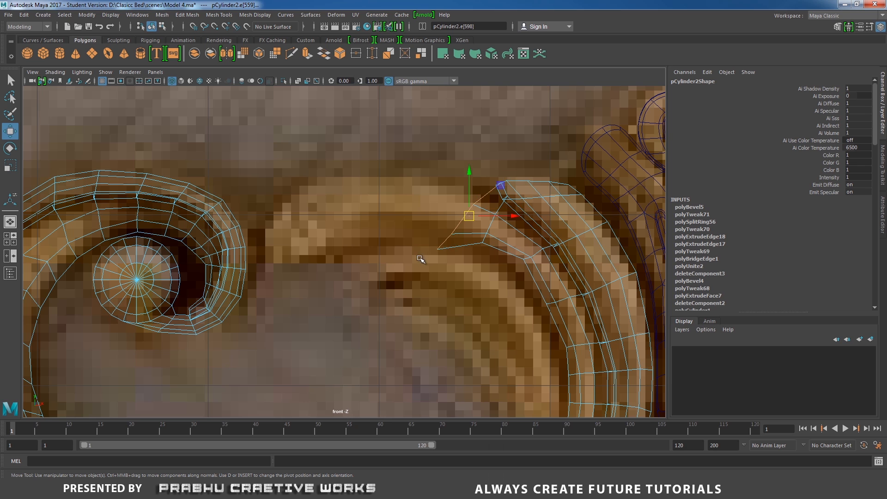
shift+right_drag(413, 248, 457, 242)
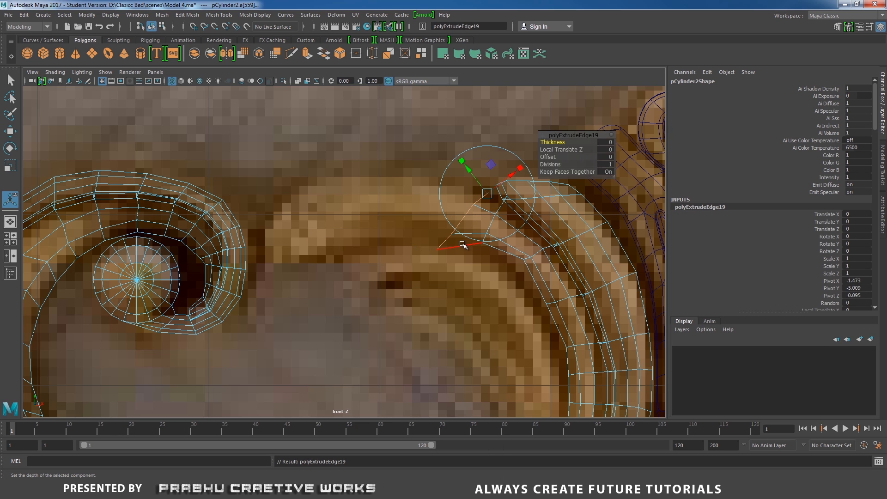
key(w)
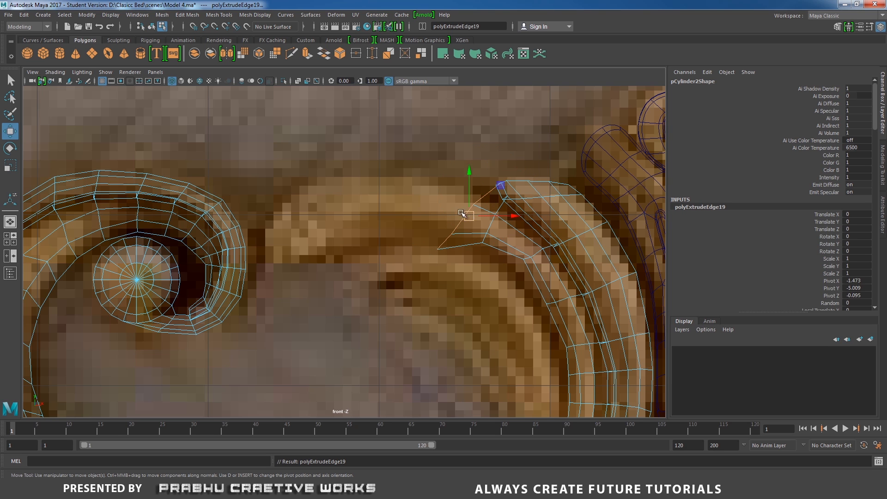
drag(462, 214, 406, 218)
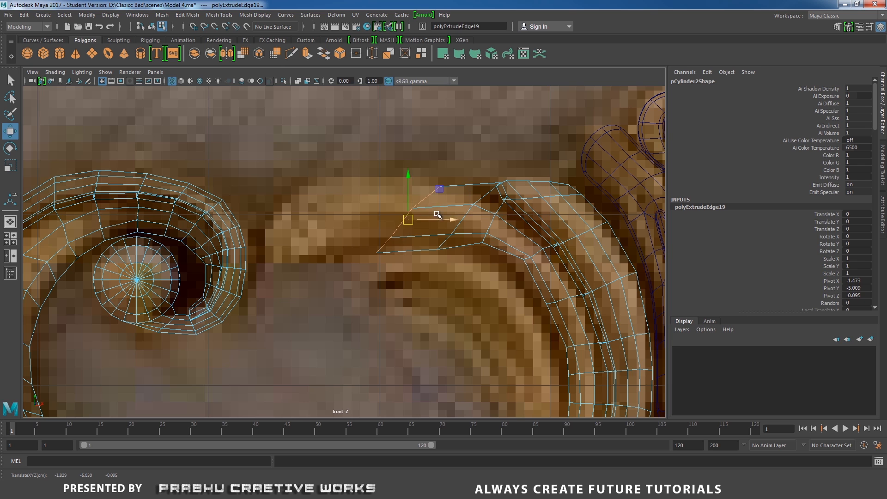
Rotate and scale the extruded end edges until they stand nearly vertical, aligning them with the reference band.
key(e)
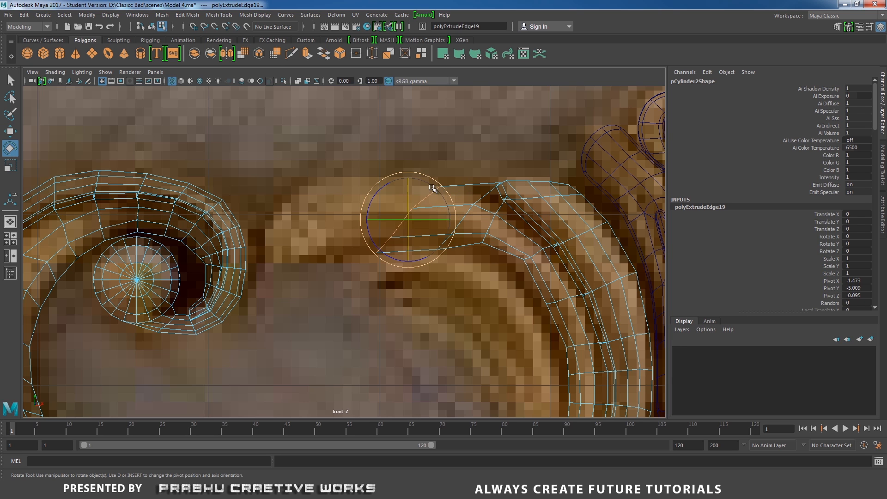
drag(381, 186, 403, 229)
key(r)
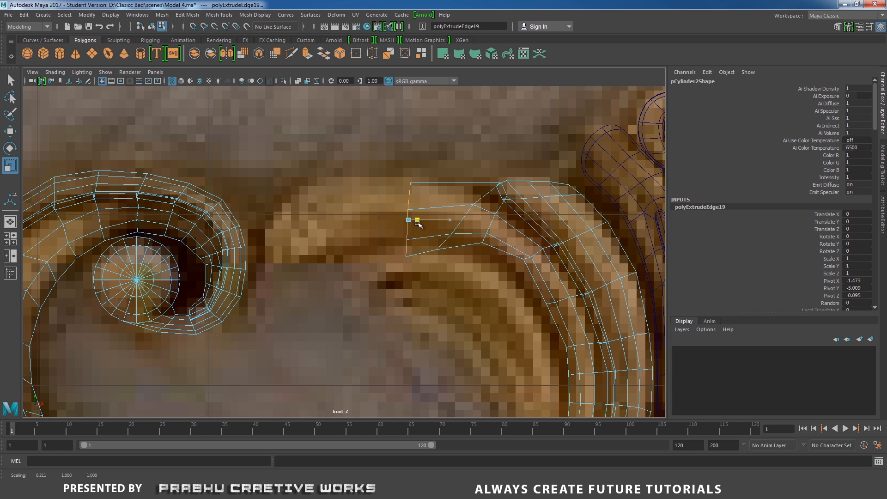
alt+middle_drag(457, 227, 491, 232)
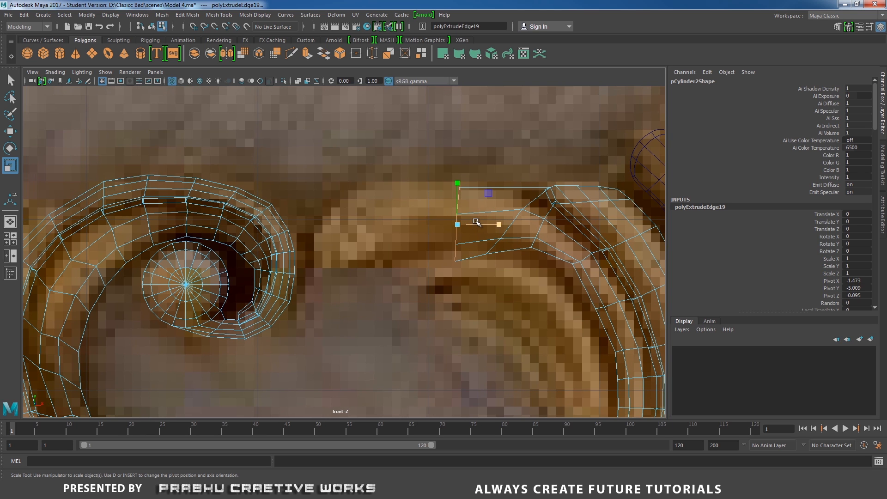
key(w)
drag(459, 223, 458, 221)
Extrude the band's end edges three more times toward the curl, following the carved band in the reference.
mouse_move(432, 244)
shift+right_down()
mouse_move(431, 260)
mouse_move(439, 259)
shift+right_up()
key(w)
drag(458, 223, 402, 223)
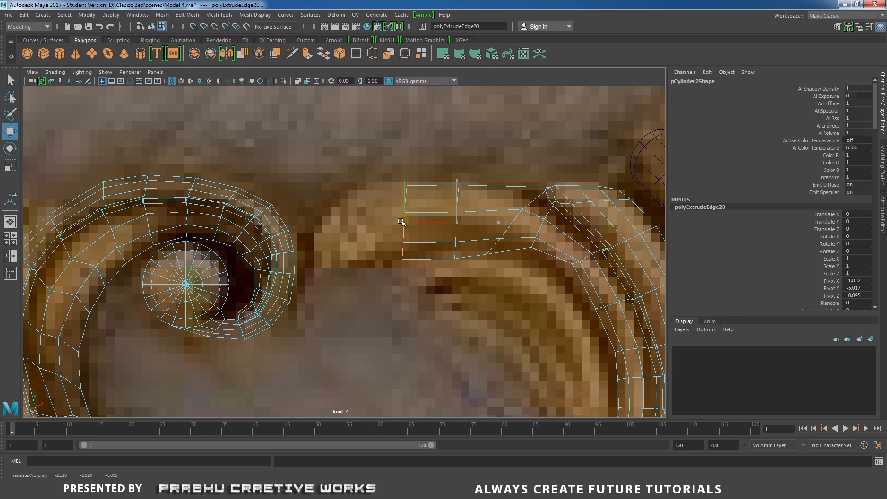
shift+right_drag(393, 259, 405, 259)
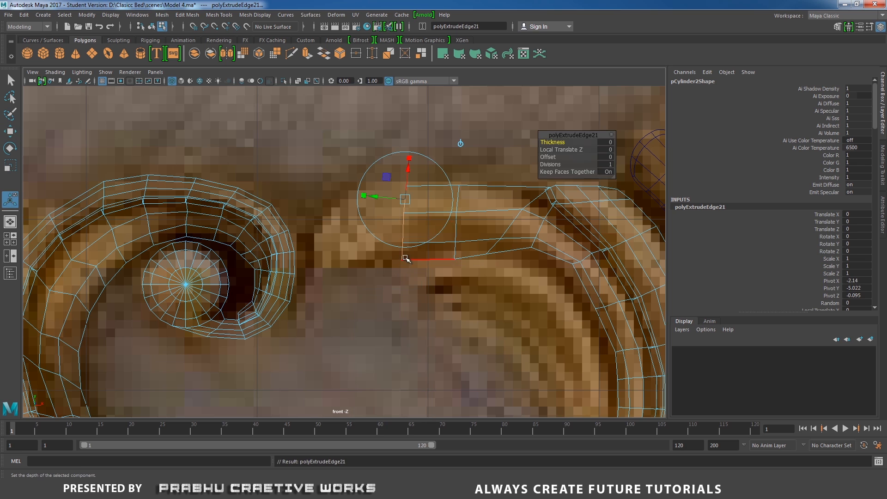
key(w)
drag(405, 223, 358, 227)
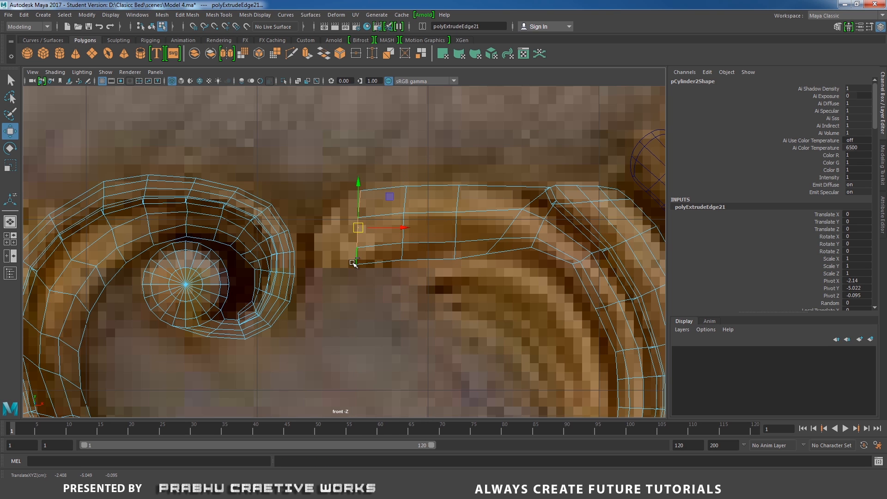
shift+right_drag(353, 264, 355, 287)
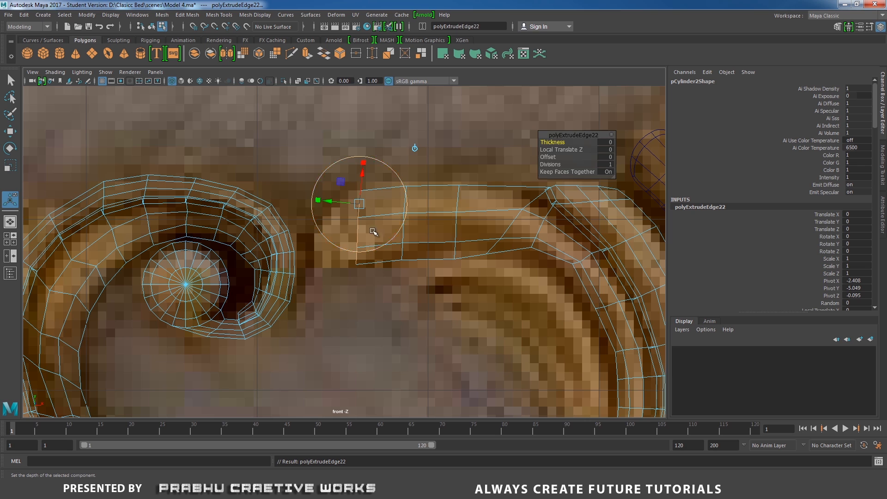
key(w)
drag(373, 231, 335, 229)
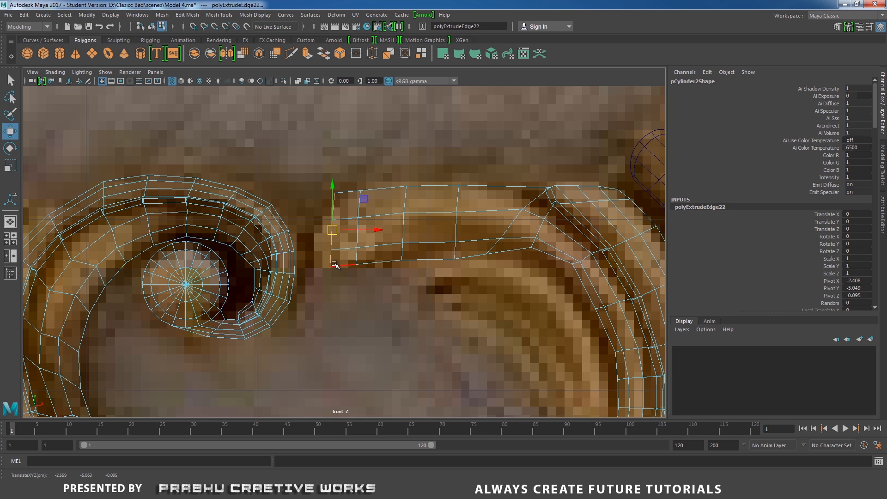
Reposition the end vertices of the extruded band in vertex mode so its tip slants like the carving.
right_drag(334, 265, 310, 250)
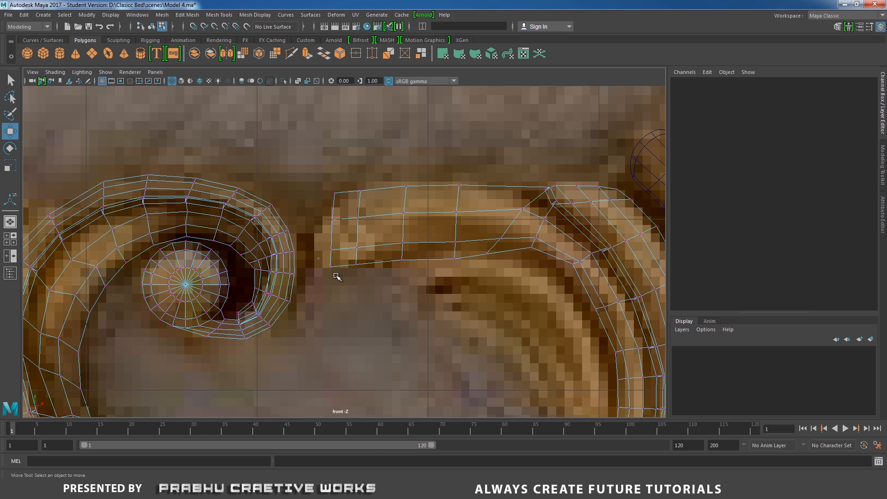
drag(336, 276, 340, 257)
scroll(370, 264, down, 4)
mouse_move(333, 250)
mouse_down()
mouse_move(336, 228)
mouse_move(341, 233)
mouse_move(332, 227)
mouse_move(350, 211)
mouse_up()
drag(375, 205, 383, 206)
click(339, 273)
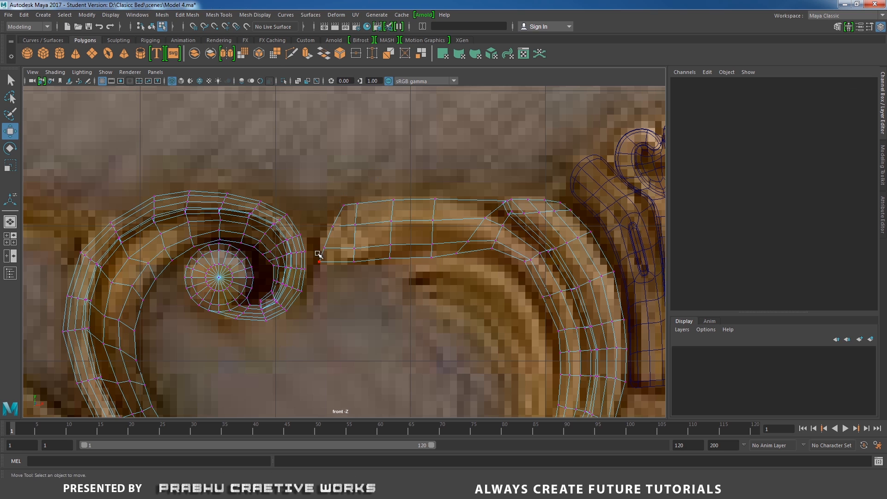
Nudge the lower vertices of the extruded band vertically, out to its tip, to smooth the underside.
right_drag(355, 225, 436, 185)
scroll(446, 285, down, 7)
alt+middle_drag(416, 251, 449, 251)
scroll(619, 333, up, 5)
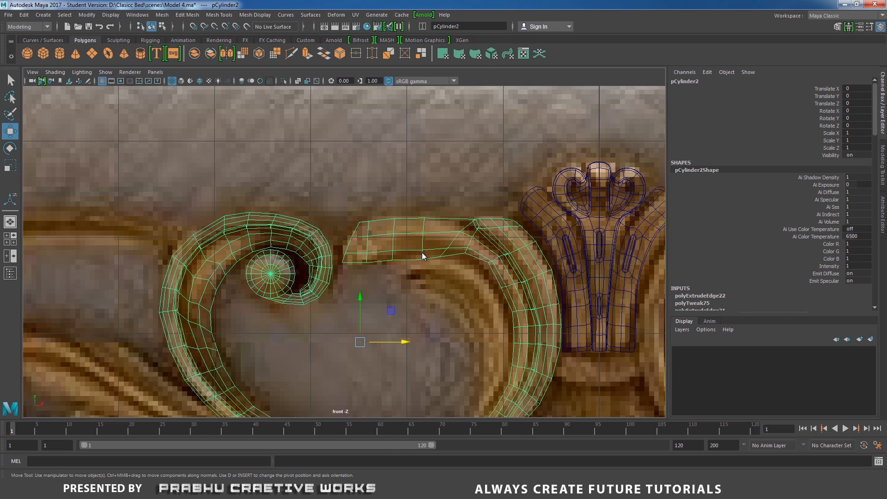
right_drag(421, 225, 375, 226)
scroll(419, 277, up, 2)
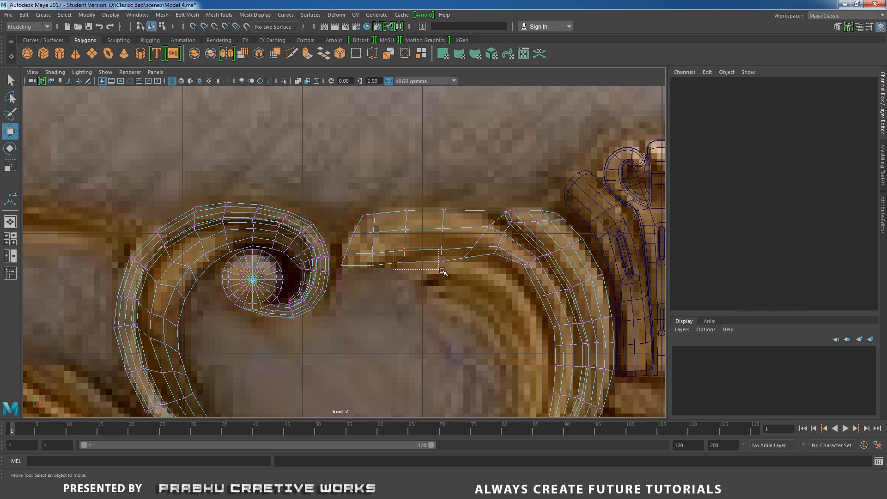
drag(442, 271, 443, 270)
drag(423, 213, 425, 212)
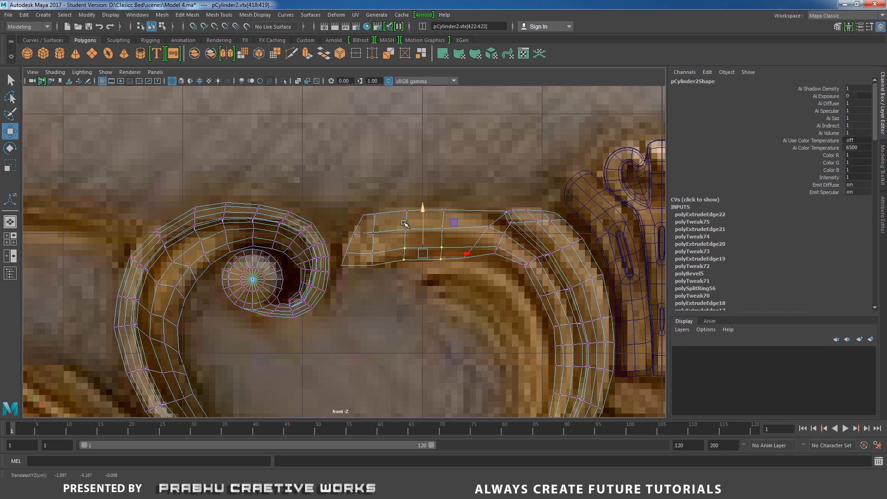
drag(369, 248, 379, 272)
drag(374, 224, 374, 222)
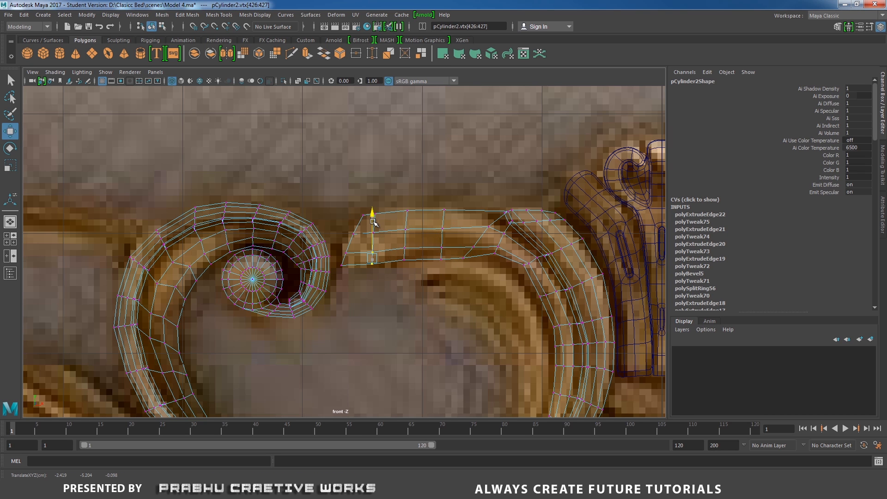
drag(336, 245, 352, 249)
click(345, 223)
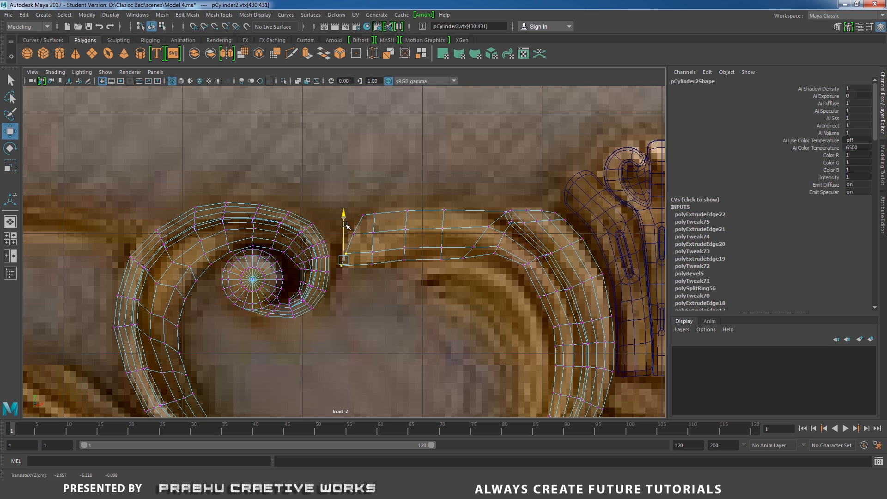
Insert an edge loop across the upper band in the wide segment just before it bends downward.
scroll(416, 278, down, 5)
scroll(462, 282, up, 5)
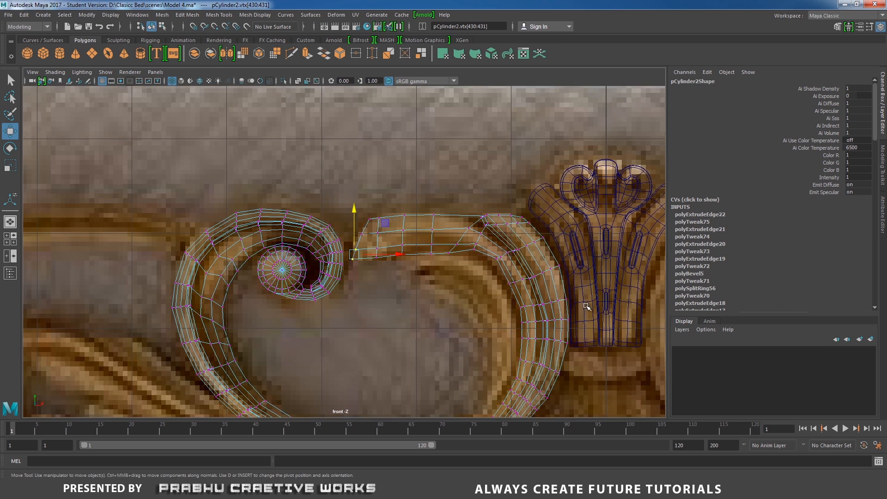
scroll(494, 272, down, 5)
scroll(434, 245, up, 6)
right_click(432, 245)
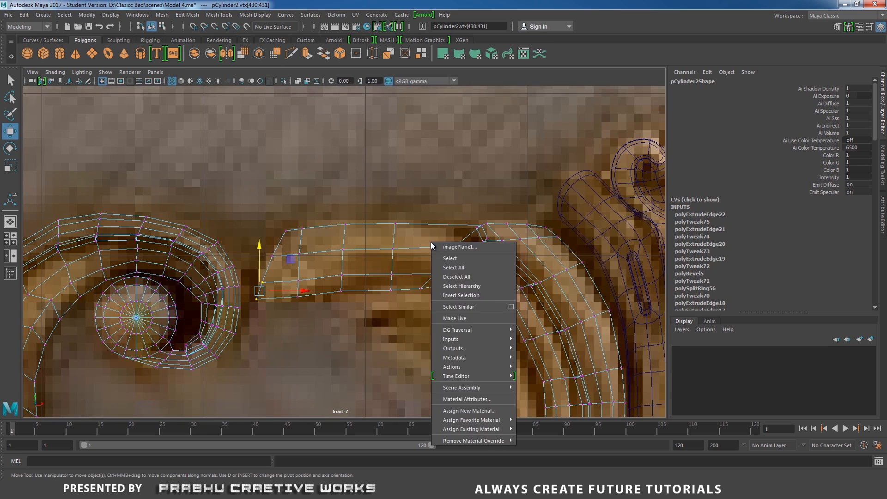
right_drag(448, 224, 408, 242)
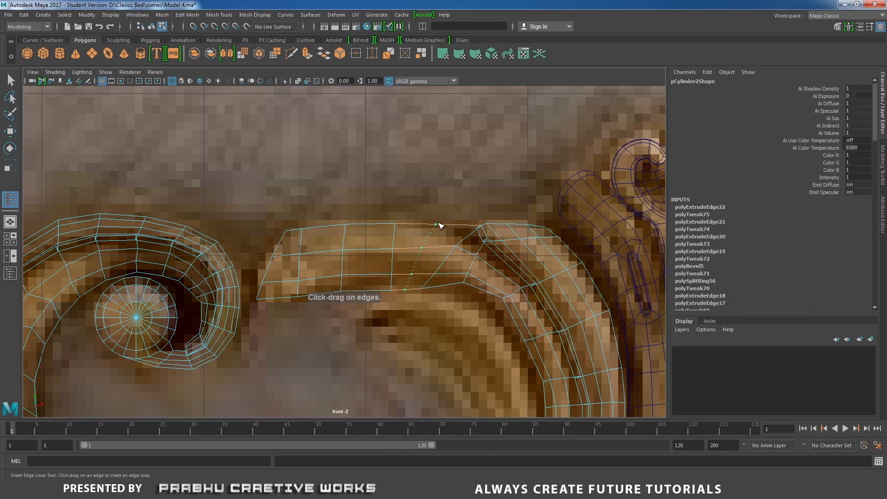
click(435, 225)
scroll(499, 258, down, 5)
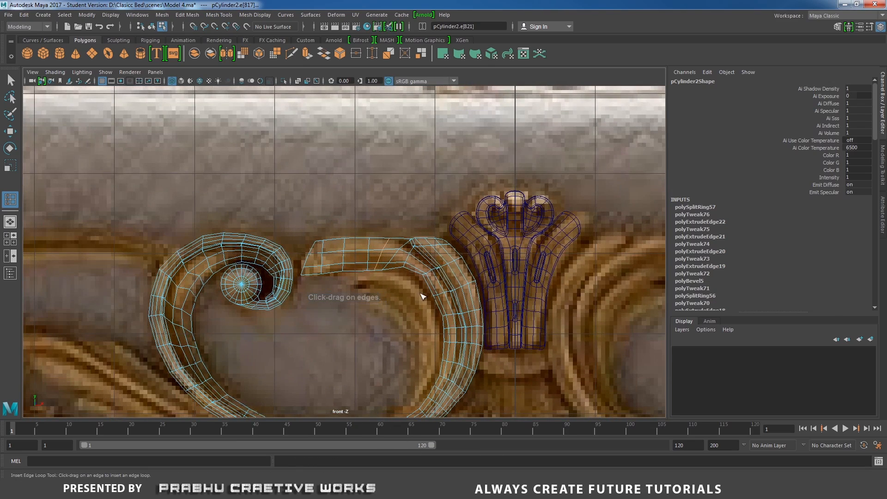
Switch to the perspective view with shaded display and examine the extruded upper band up close.
key(space)
drag(421, 293, 420, 267)
alt+right_drag(437, 278, 328, 273)
mouse_move(328, 273)
alt+mouse_down()
mouse_move(375, 279)
mouse_move(313, 252)
alt+mouse_up()
key(5)
mouse_move(312, 251)
alt+right_down()
mouse_move(417, 243)
mouse_move(425, 320)
alt+right_up()
alt+drag(412, 283, 455, 266)
alt+right_drag(454, 266, 430, 281)
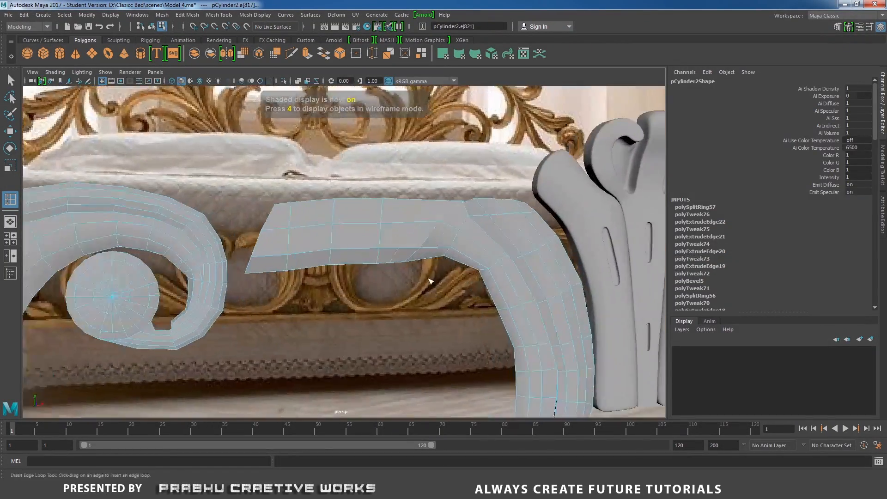
alt+drag(430, 282, 428, 284)
Raise the cross edges and the slanted end edges of the upper band slightly to even out its curve.
key(w)
drag(406, 200, 384, 198)
click(389, 226)
click(340, 224)
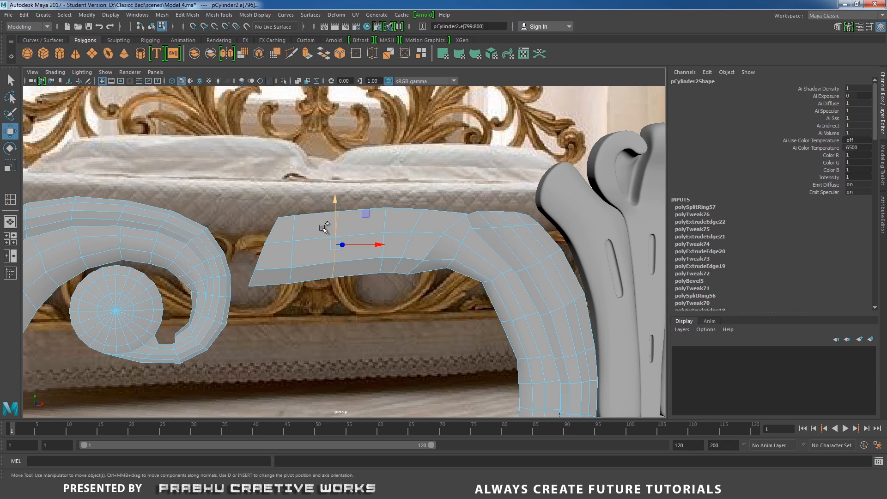
click(294, 228)
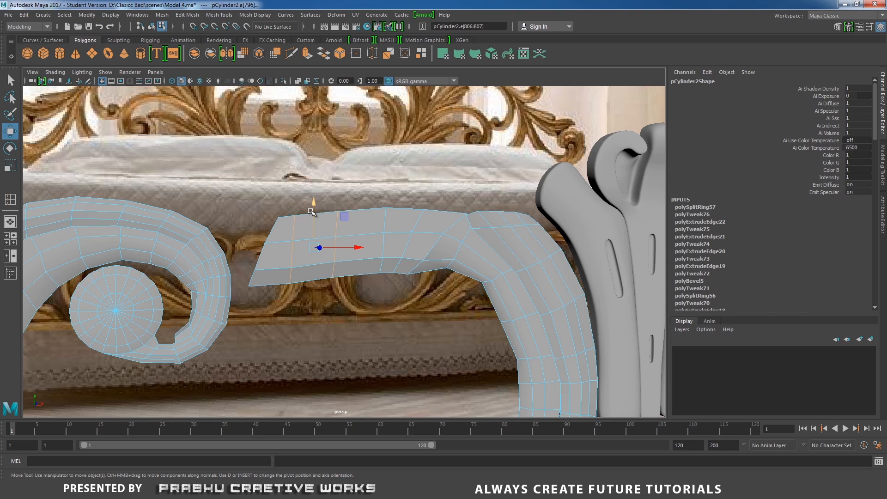
drag(311, 212, 313, 209)
click(272, 228)
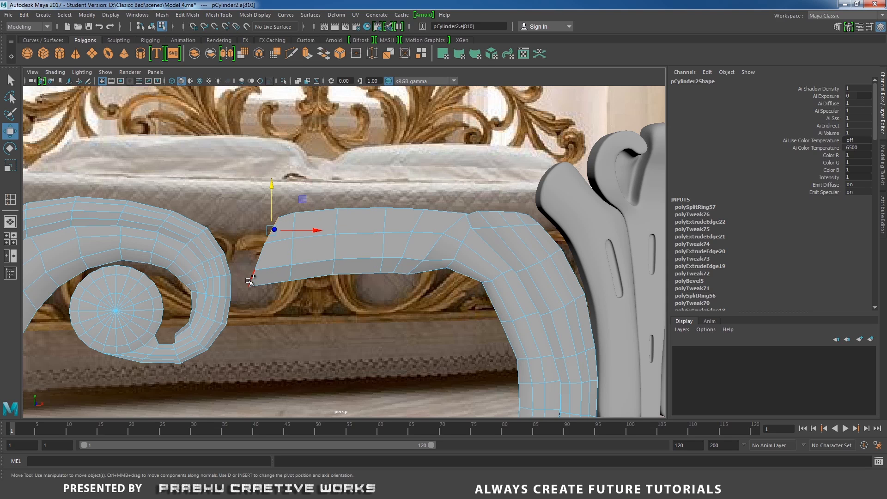
click(270, 232)
drag(265, 213, 264, 210)
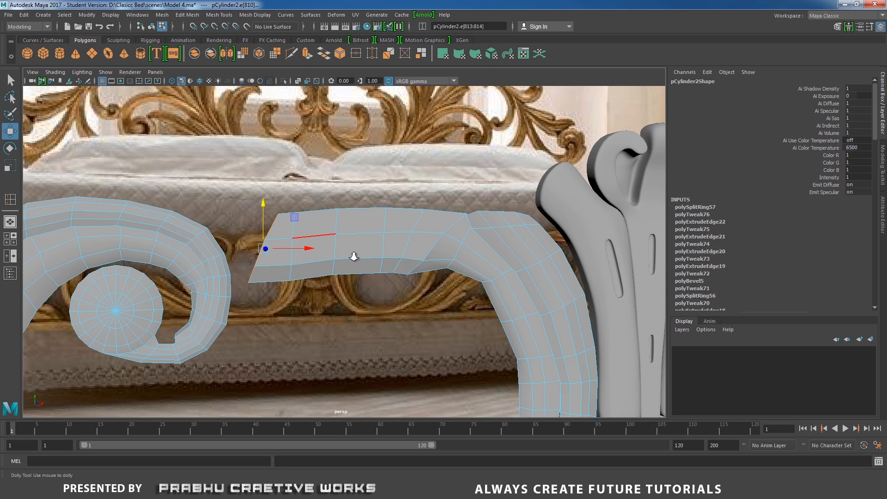
Move the two lower vertices at the skewed junction before the bend in vertex mode to straighten that cross row.
alt+right_drag(352, 256, 319, 245)
alt+drag(416, 233, 463, 224)
right_drag(455, 216, 409, 216)
alt+right_drag(416, 218, 468, 226)
click(486, 226)
drag(481, 216, 481, 179)
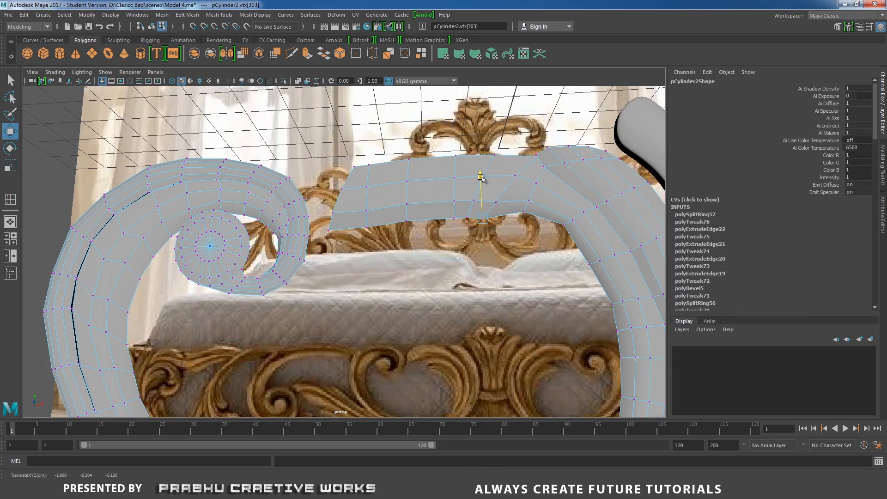
drag(522, 213, 536, 213)
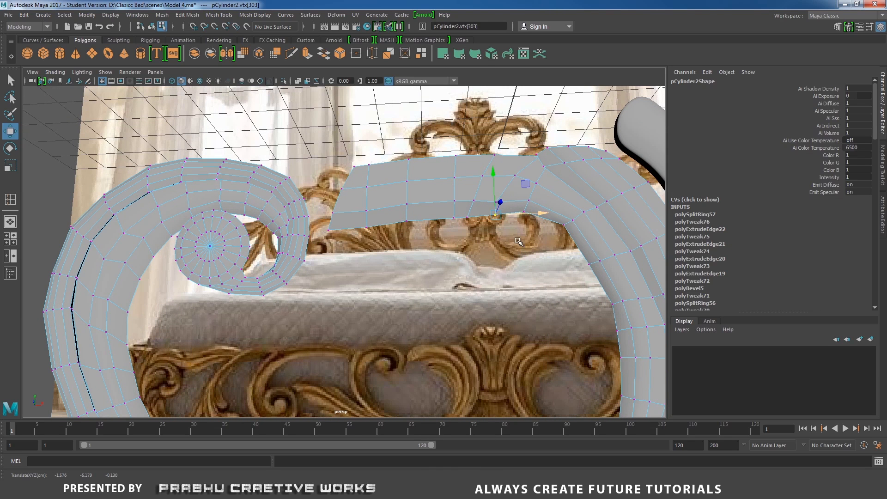
click(495, 200)
click(498, 202)
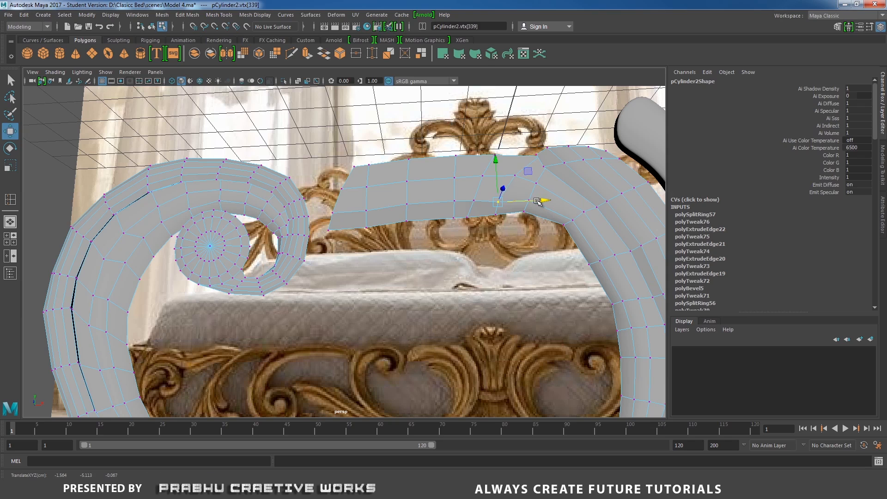
Shift the vertices of the adjacent cross row sideways, from the lower edge upward, to even the segment spacing.
click(458, 215)
drag(455, 226, 489, 220)
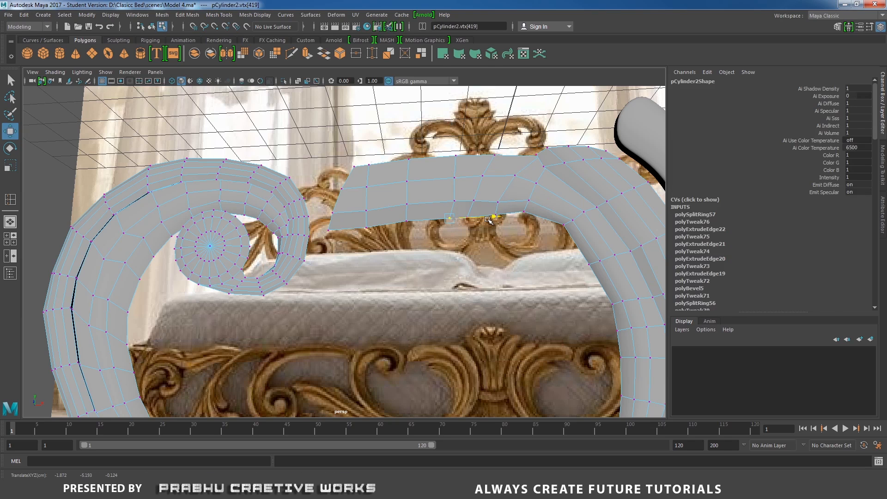
click(451, 200)
drag(449, 197, 492, 198)
click(464, 224)
drag(449, 173, 492, 178)
Return to object mode and inspect the whole scroll's shape from several angles.
alt+right_drag(558, 224, 485, 230)
alt+middle_drag(485, 230, 544, 203)
alt+right_drag(544, 203, 451, 185)
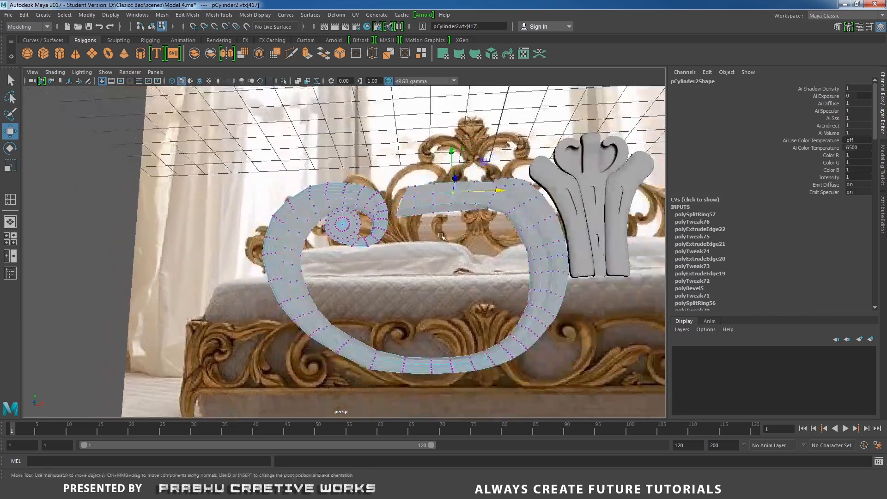
alt+drag(451, 180, 418, 207)
alt+right_drag(461, 236, 392, 259)
alt+middle_drag(392, 260, 405, 299)
right_drag(439, 292, 508, 201)
alt+middle_drag(319, 319, 366, 253)
alt+right_drag(363, 254, 393, 266)
alt+drag(394, 266, 380, 291)
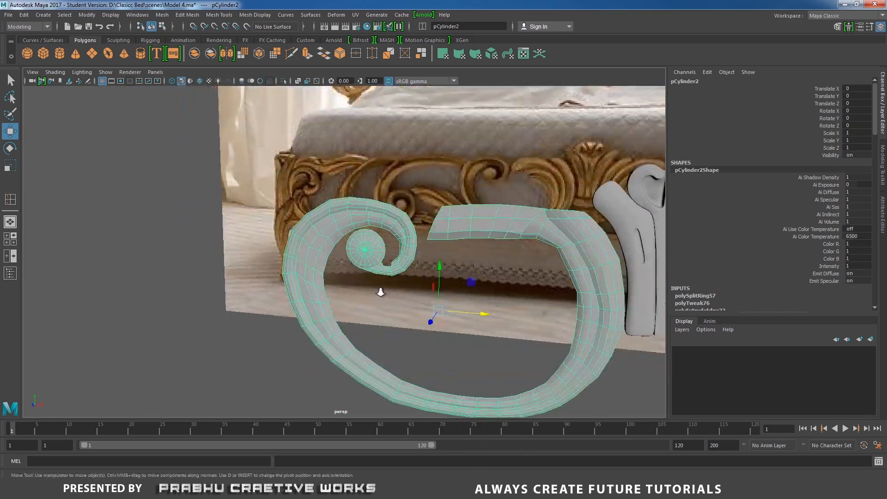
Extrude the scroll's open border edge loop and pull the new edges backward to give the ornament side walls.
alt+right_drag(380, 291, 562, 337)
alt+drag(483, 280, 509, 310)
alt+right_drag(508, 310, 556, 313)
alt+drag(535, 313, 422, 277)
right_drag(397, 224, 382, 244)
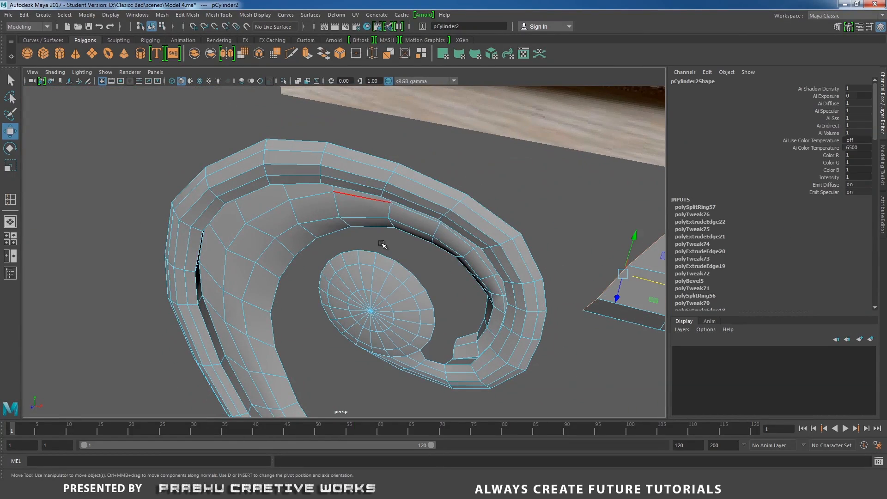
double_click(371, 250)
alt+right_drag(424, 272, 337, 324)
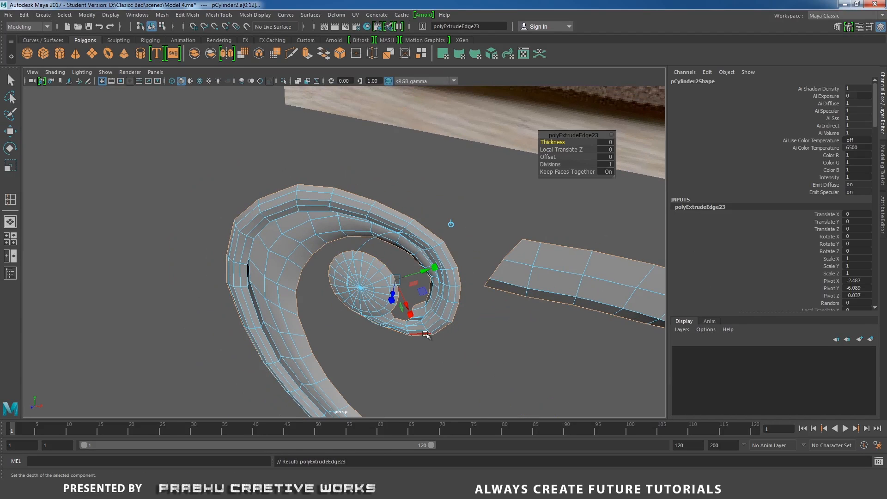
alt+drag(424, 331, 419, 282)
key(w)
mouse_move(389, 328)
mouse_down()
mouse_move(434, 306)
mouse_move(446, 311)
mouse_move(435, 323)
mouse_move(398, 326)
mouse_up()
Extrude the short wall edge at the curl's inner corner from behind and pull it across the gap toward the central disc.
alt+right_drag(532, 349, 640, 365)
alt+drag(399, 227, 298, 178)
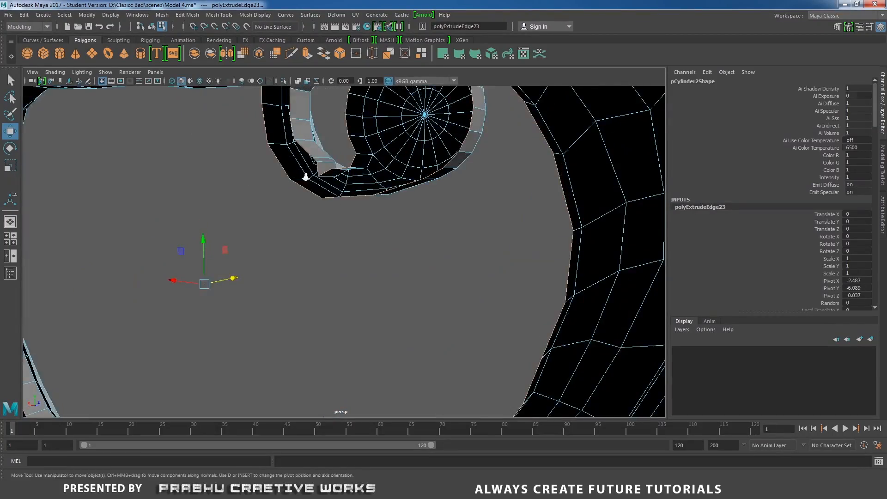
scroll(379, 194, up, 3)
alt+middle_drag(407, 201, 406, 264)
alt+drag(406, 263, 432, 351)
click(502, 324)
alt+middle_drag(432, 352, 461, 229)
alt+drag(460, 230, 499, 286)
alt+drag(487, 252, 548, 194)
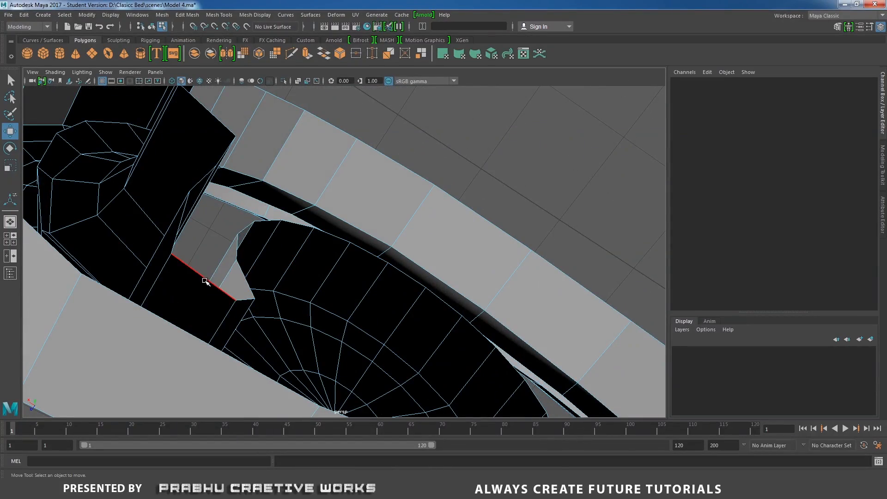
right_drag(206, 282, 195, 232)
click(176, 232)
alt+drag(176, 232, 186, 280)
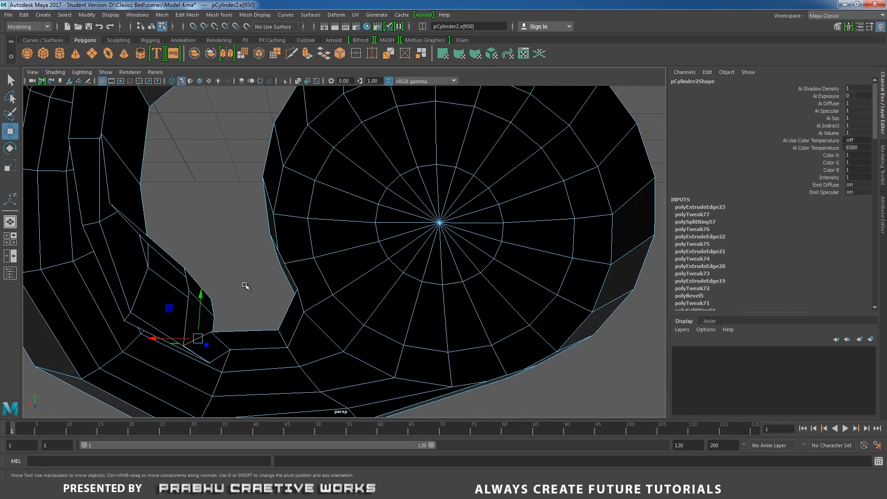
shift+right_drag(245, 287, 249, 299)
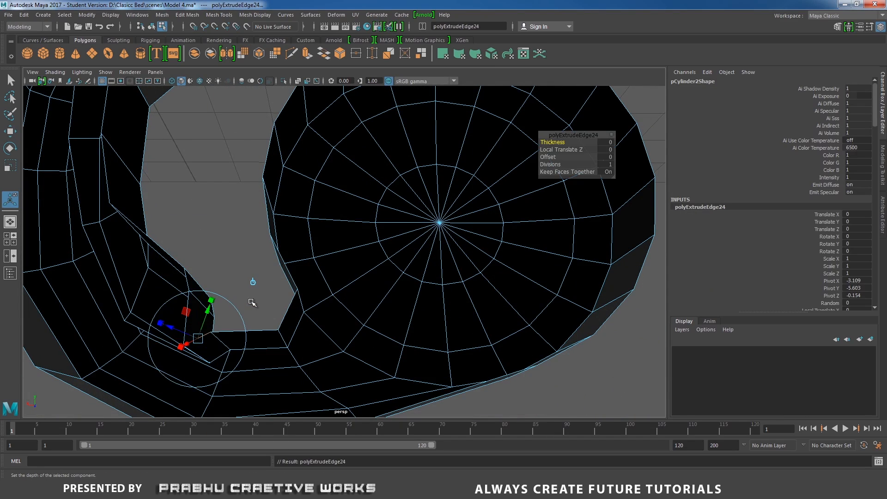
key(w)
alt+drag(191, 353, 199, 372)
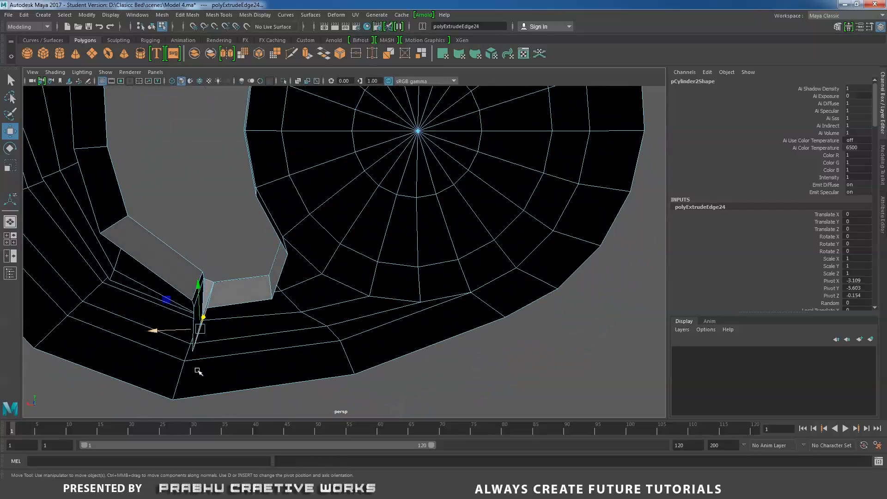
drag(161, 335, 311, 367)
Merge the extruded face's upper corner vertex with the adjacent wall vertex at the curl's inner corner.
alt+right_drag(365, 383, 351, 346)
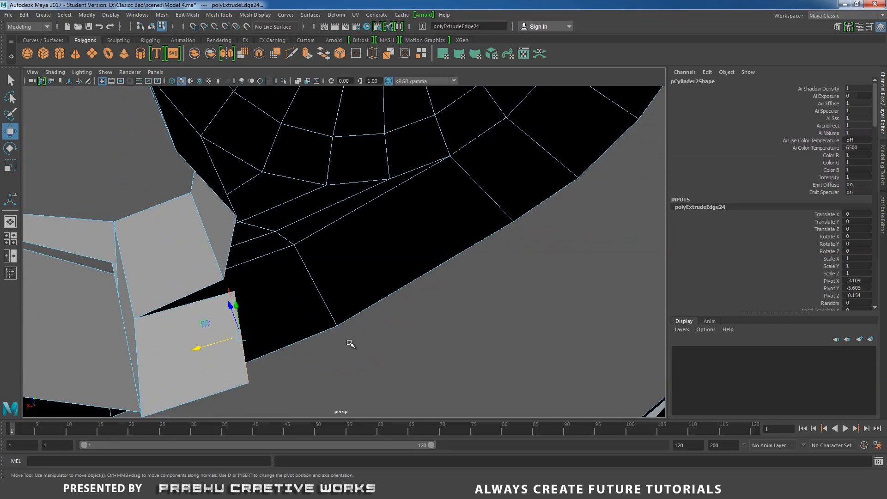
alt+middle_drag(351, 347, 430, 317)
right_drag(286, 284, 289, 267)
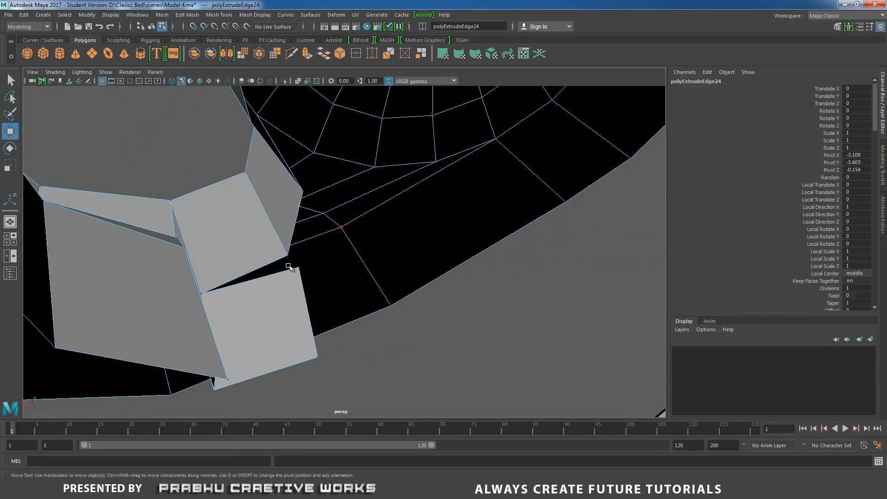
drag(280, 249, 317, 276)
shift+right_drag(317, 282, 307, 225)
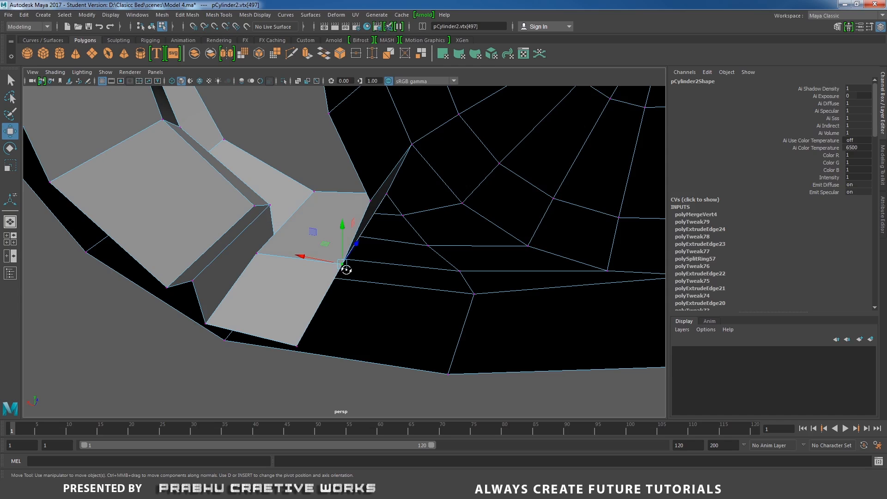
alt+drag(347, 268, 256, 337)
click(234, 350)
Extrude the free edge of the new corner face and raise it to form a vertical face.
right_drag(350, 317, 349, 199)
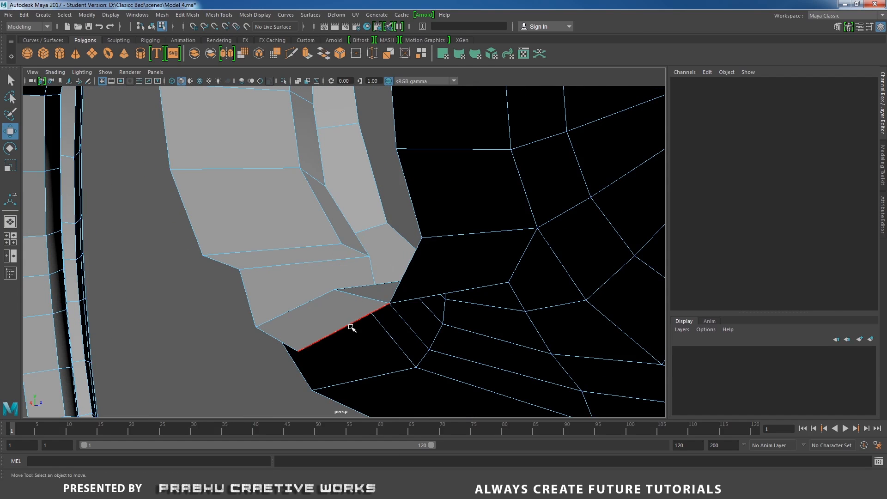
click(353, 326)
shift+right_drag(368, 340, 392, 360)
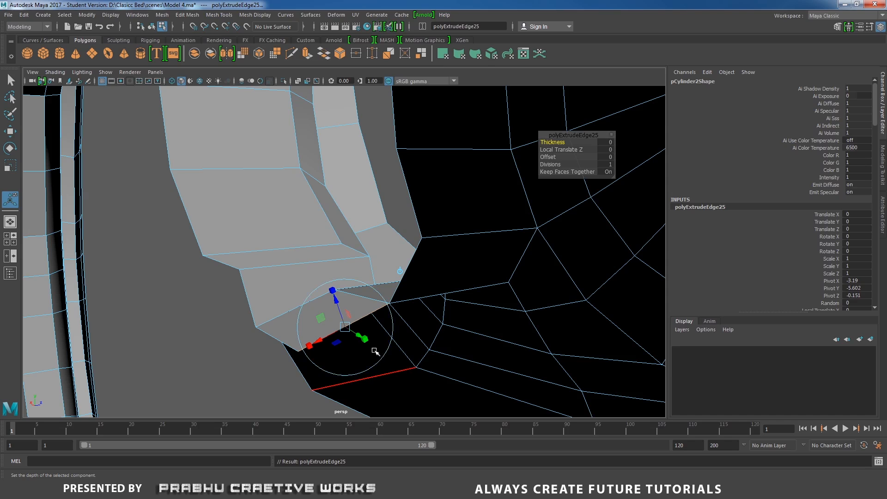
key(w)
drag(345, 298, 360, 213)
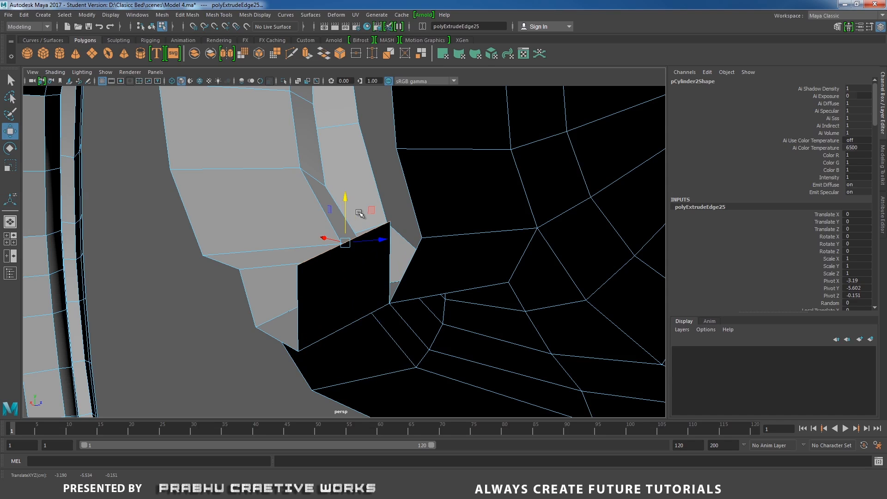
Weld the vertical face's upper corner vertices to the neighbouring wall vertices at the curl's inner corner with the Target Weld tool.
right_drag(384, 226, 385, 219)
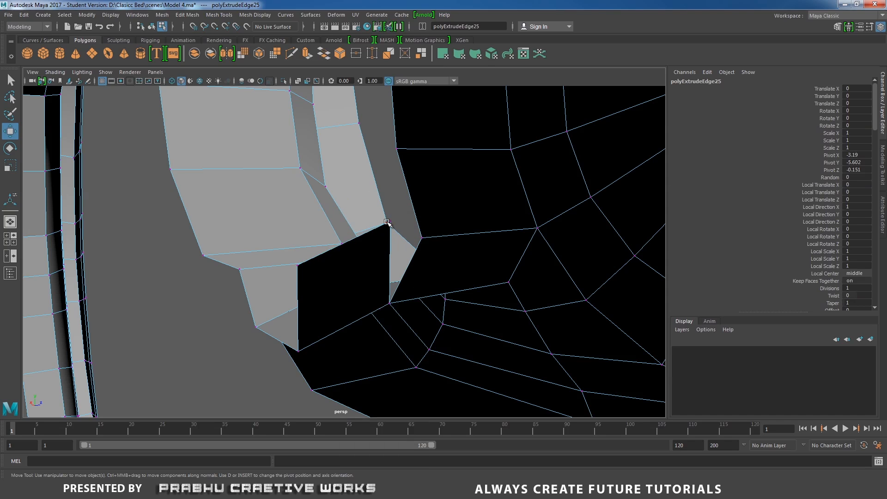
click(387, 223)
shift+right_drag(437, 249, 437, 249)
alt+drag(390, 234, 401, 236)
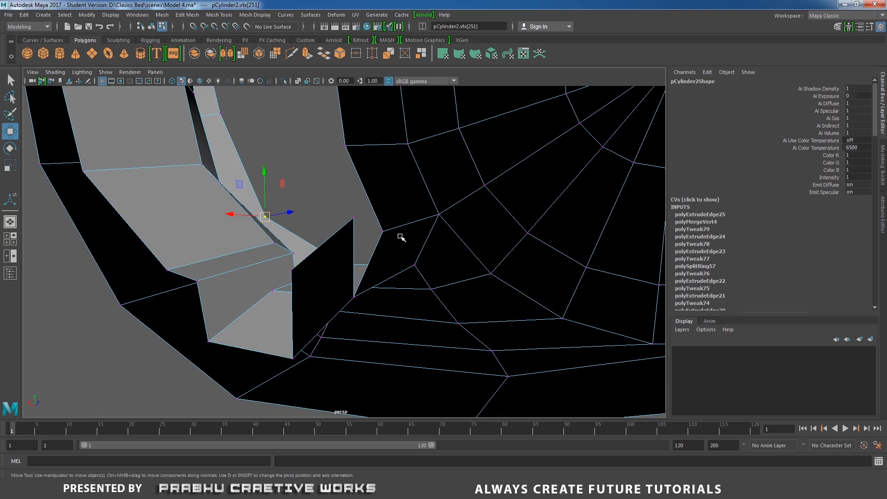
click(354, 218)
shift+right_drag(365, 201, 364, 225)
alt+drag(364, 225, 395, 288)
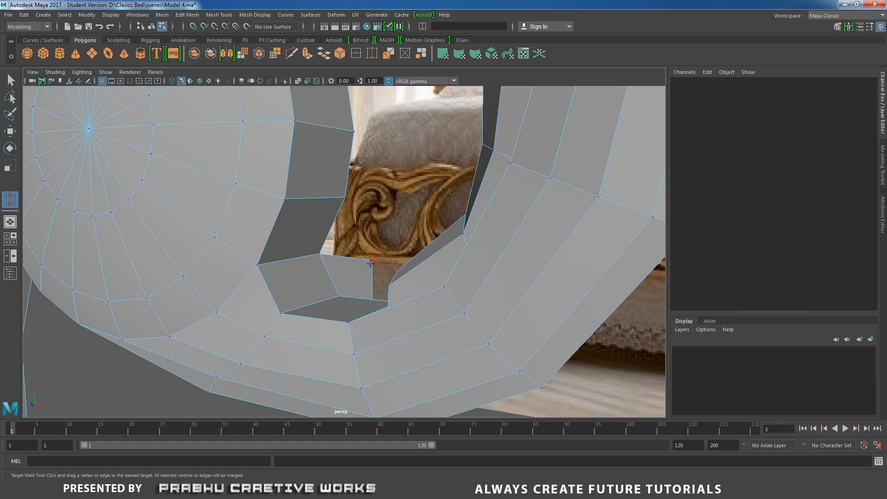
drag(340, 208, 320, 252)
alt+drag(365, 273, 392, 287)
alt+right_drag(392, 287, 259, 264)
alt+drag(260, 264, 319, 246)
alt+right_drag(319, 246, 439, 288)
alt+drag(439, 289, 433, 321)
key(w)
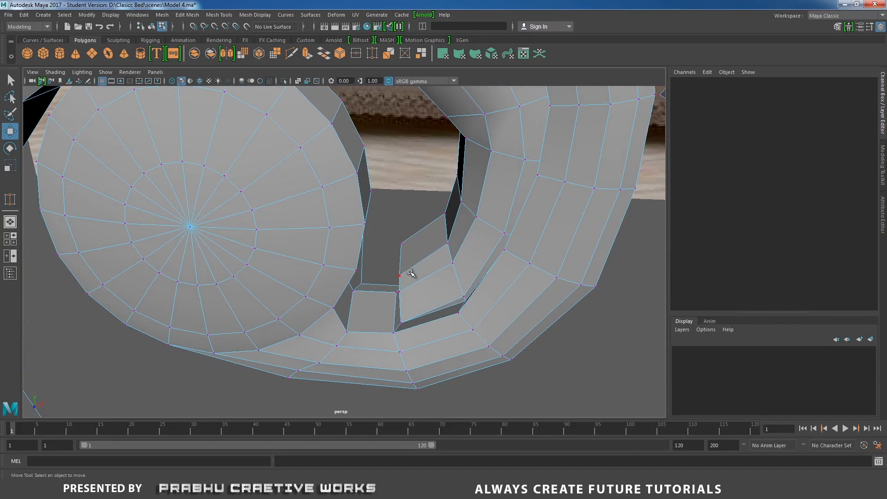
Move the rear vertex at the curl's inner corner upward and toward the central disc in vertex mode.
right_drag(409, 223, 400, 204)
click(387, 284)
alt+drag(386, 283, 384, 211)
alt+drag(411, 245, 436, 289)
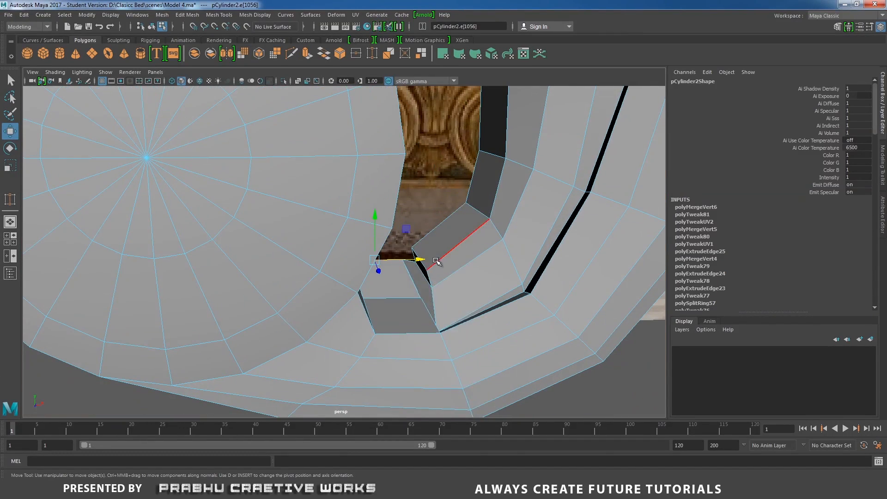
right_drag(435, 224, 388, 224)
click(416, 262)
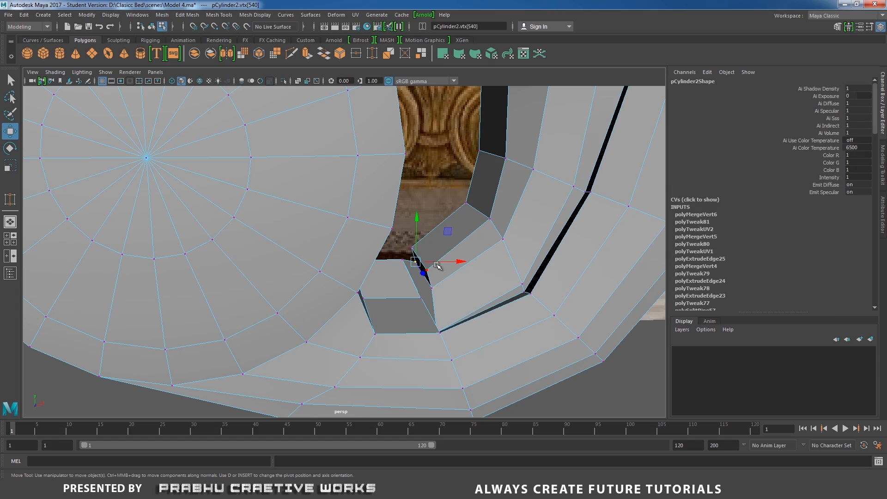
drag(417, 218, 417, 203)
drag(462, 247, 449, 247)
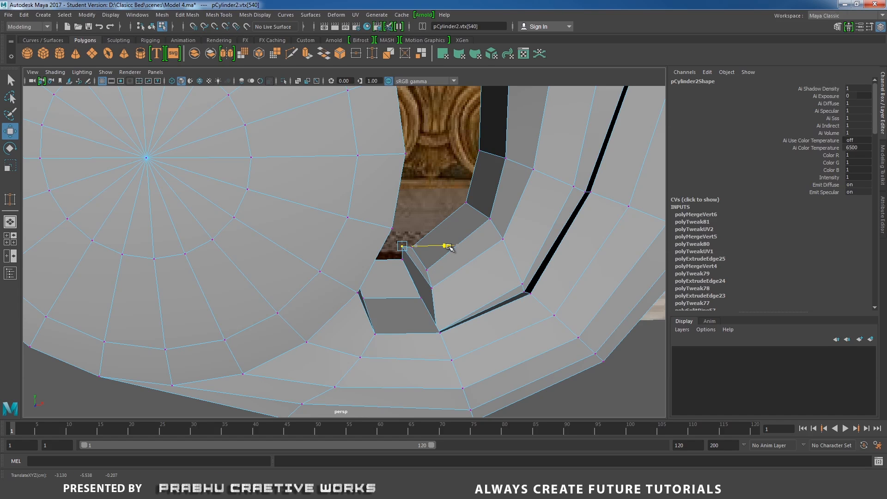
Reposition the neighbouring inner-corner vertices outward and slightly upward to smooth the rim between the disc and the curl.
click(419, 237)
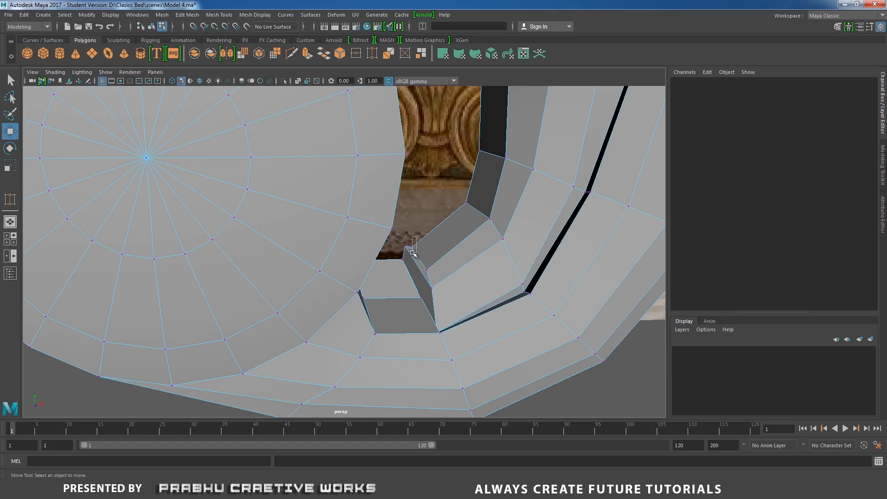
click(411, 249)
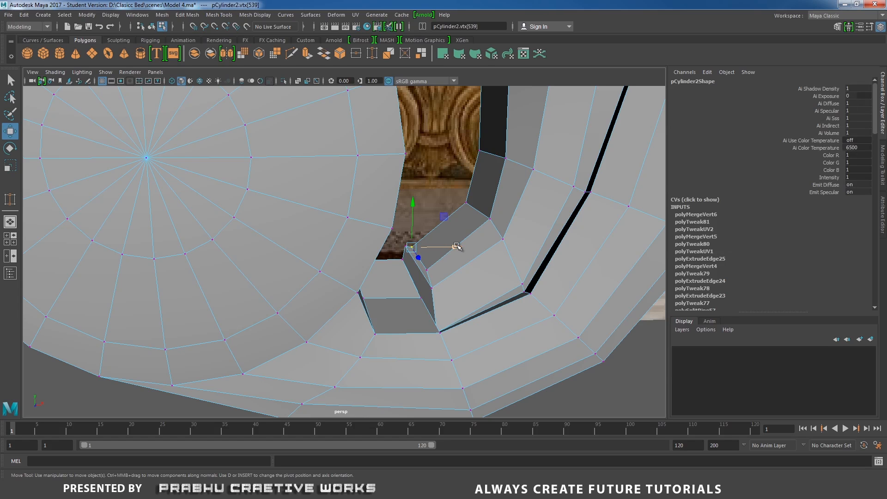
drag(457, 246, 442, 193)
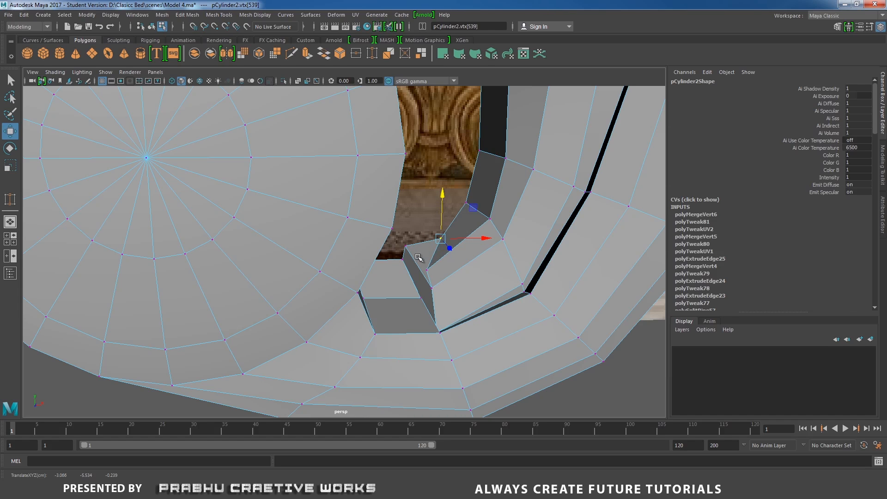
click(425, 268)
drag(474, 268, 495, 263)
alt+right_drag(517, 271, 431, 247)
drag(414, 223, 414, 218)
Return to object mode, frame the whole scroll and turn on its smooth mesh preview.
alt+right_drag(499, 267, 252, 259)
alt+drag(272, 270, 286, 235)
key(F8)
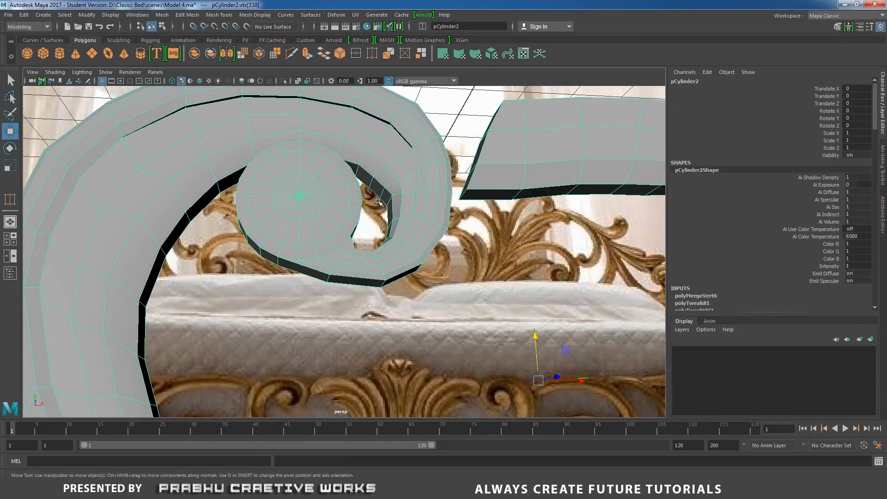
key(f)
alt+right_drag(370, 326, 301, 298)
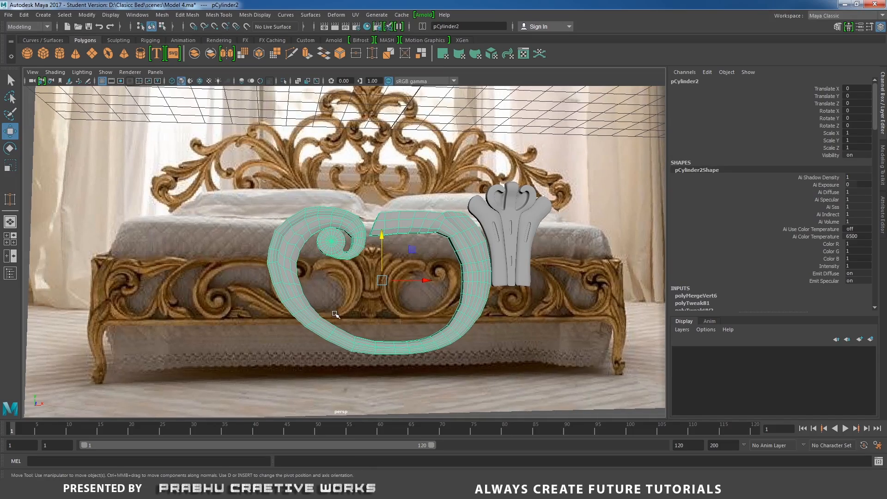
key(3)
Compare the smoothed scroll's shape with the matching ornament on the reference footboard.
click(416, 317)
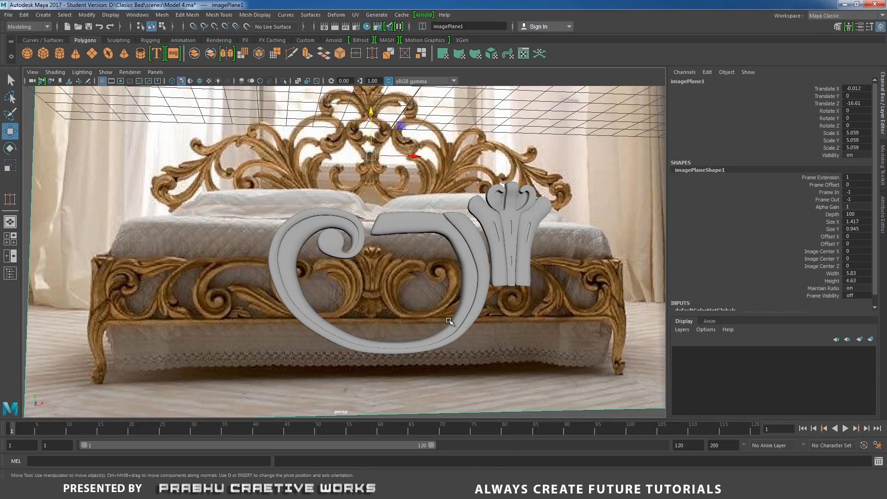
alt+right_drag(449, 320, 174, 339)
alt+drag(329, 260, 300, 312)
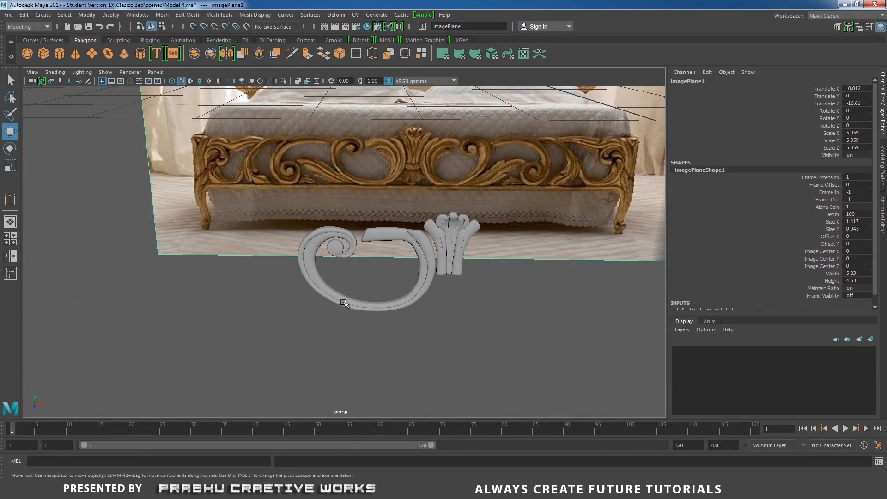
alt+middle_drag(343, 303, 328, 302)
alt+right_drag(327, 301, 449, 334)
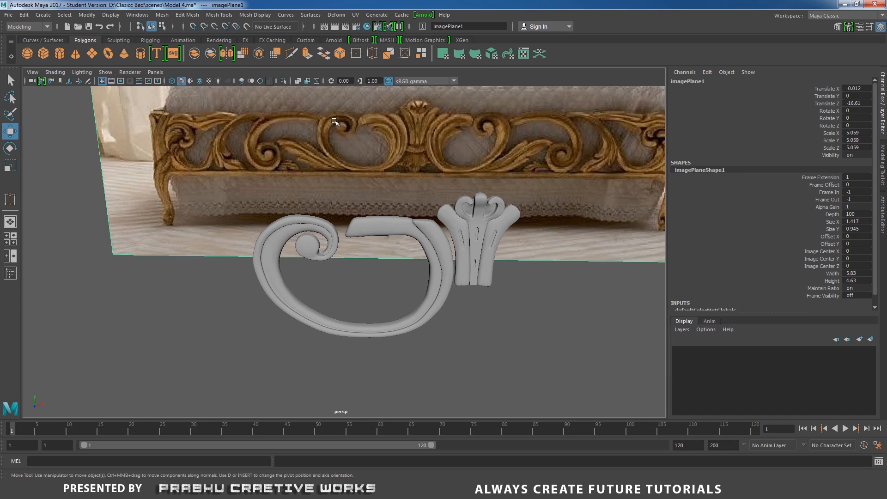
alt+right_drag(356, 172, 482, 223)
alt+middle_drag(482, 223, 450, 252)
Raise the vertices in the middle of the scroll's upper band slightly, undoing the free move tried first.
click(432, 220)
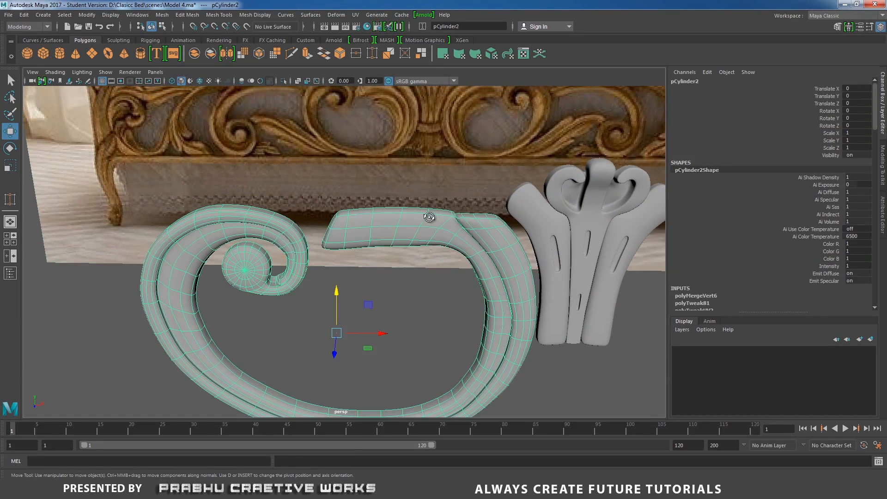
alt+drag(432, 219, 418, 281)
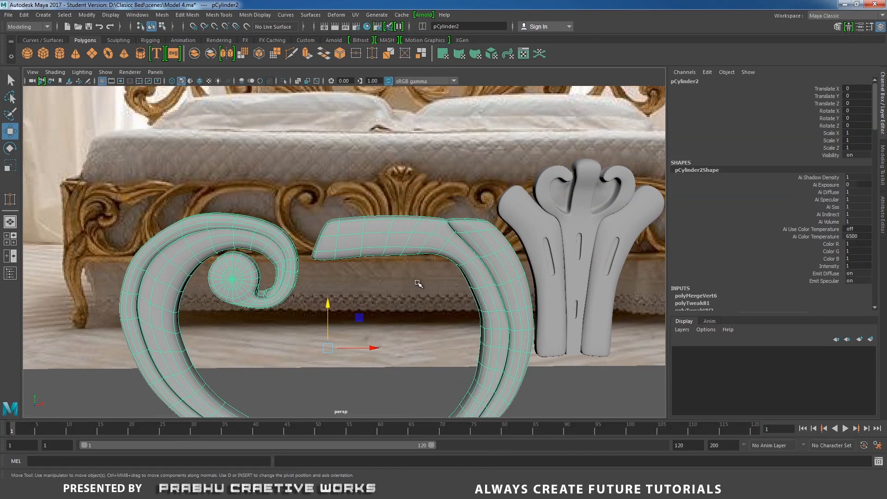
right_click(418, 281)
right_drag(370, 249, 380, 217)
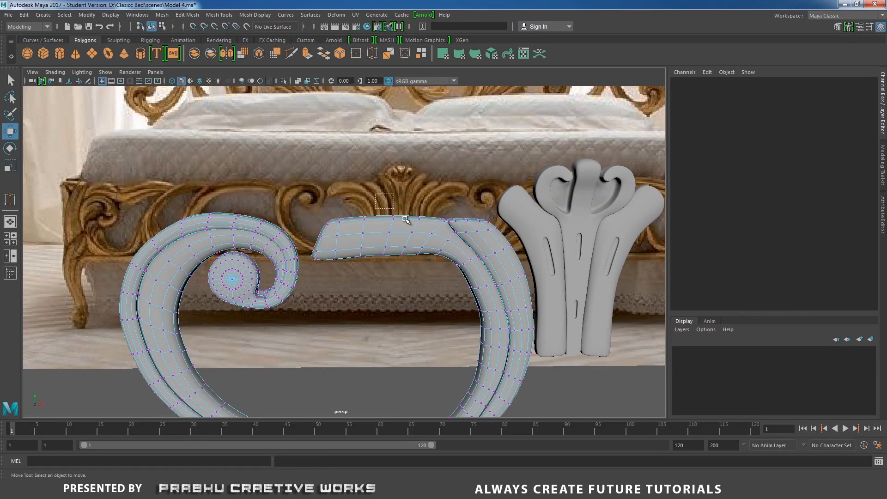
drag(405, 219, 418, 246)
middle_drag(421, 229, 434, 264)
key(ctrl+z)
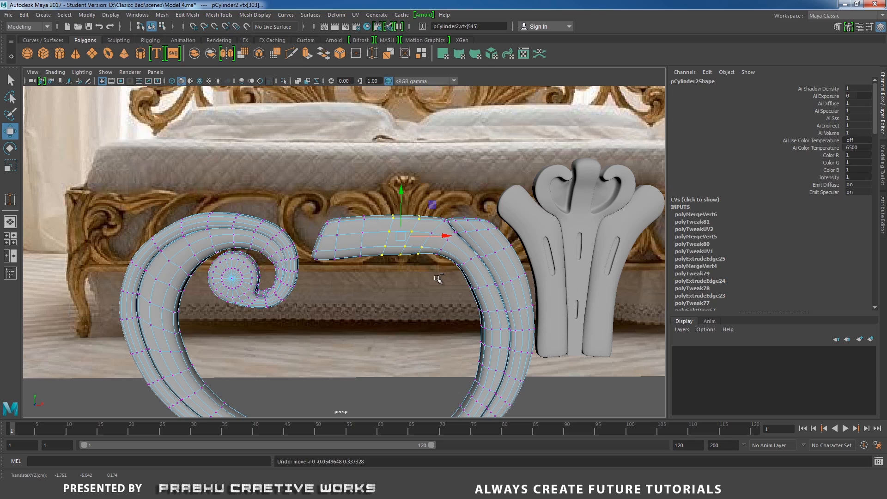
drag(401, 192, 403, 188)
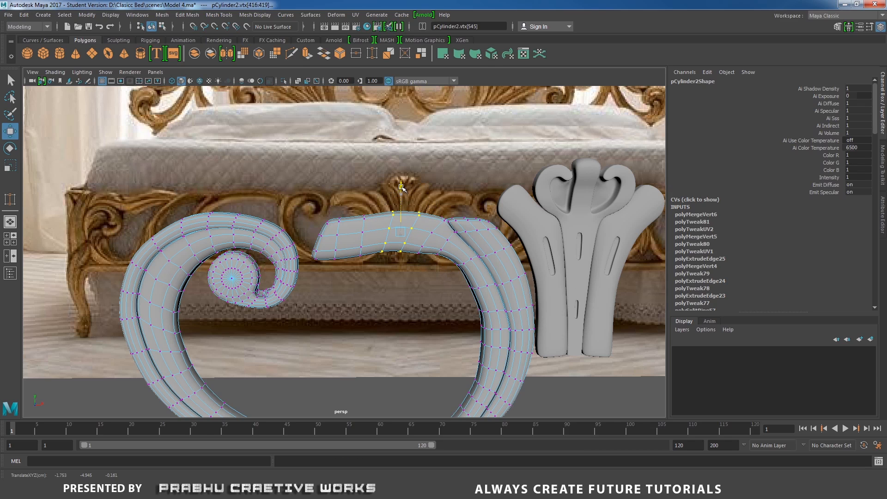
Raise the vertices at the free end of the upper band slightly and return to object mode.
drag(315, 188, 376, 273)
drag(337, 195, 339, 187)
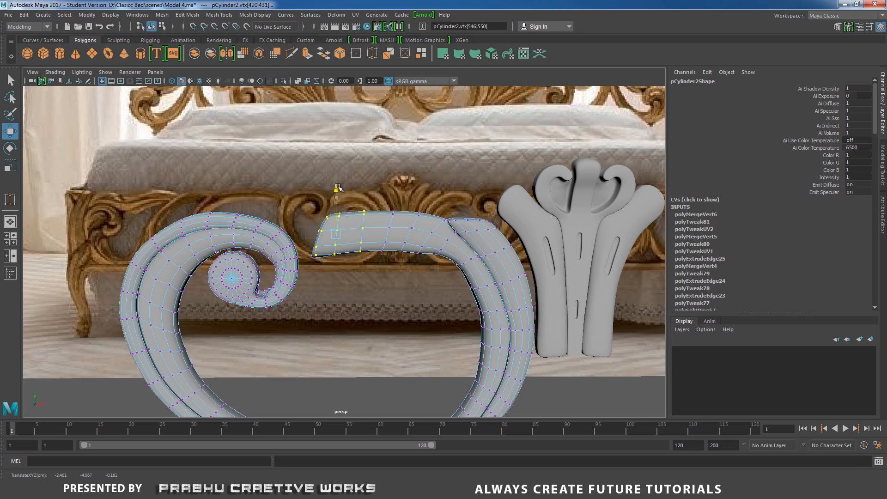
right_drag(408, 238, 455, 211)
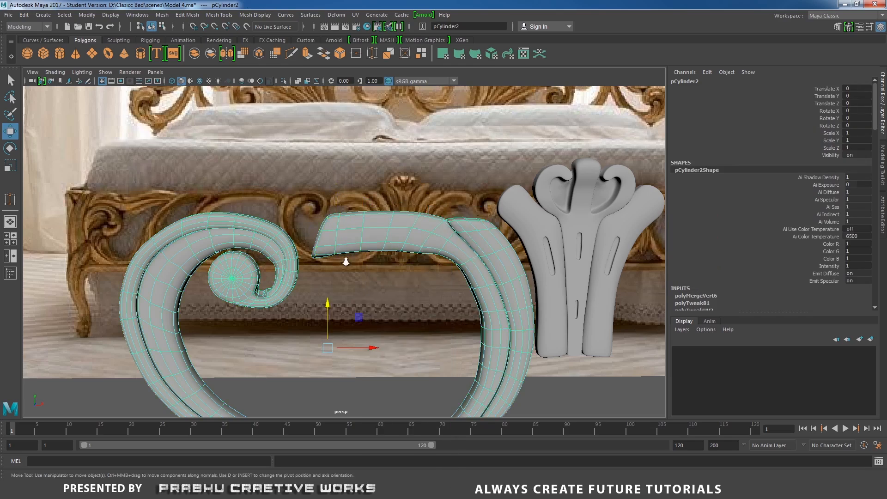
Compare the scroll's overall shape with the matching ornament beside the palmette on the reference footboard.
scroll(316, 302, down, 5)
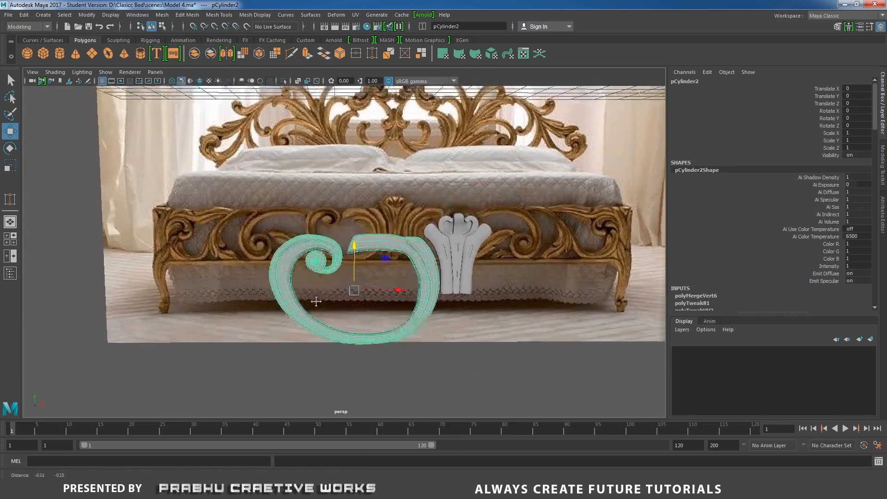
alt+middle_drag(316, 302, 266, 283)
alt+right_drag(266, 282, 376, 346)
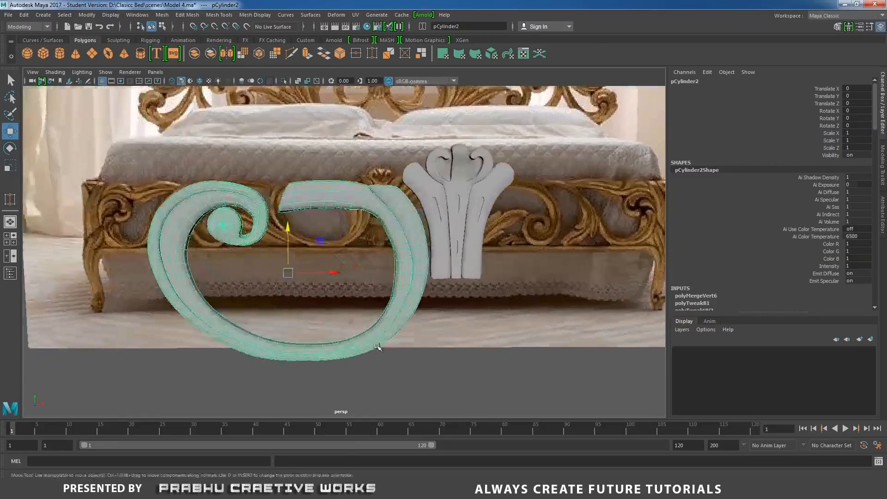
alt+middle_drag(354, 286, 339, 279)
alt+right_drag(339, 279, 444, 342)
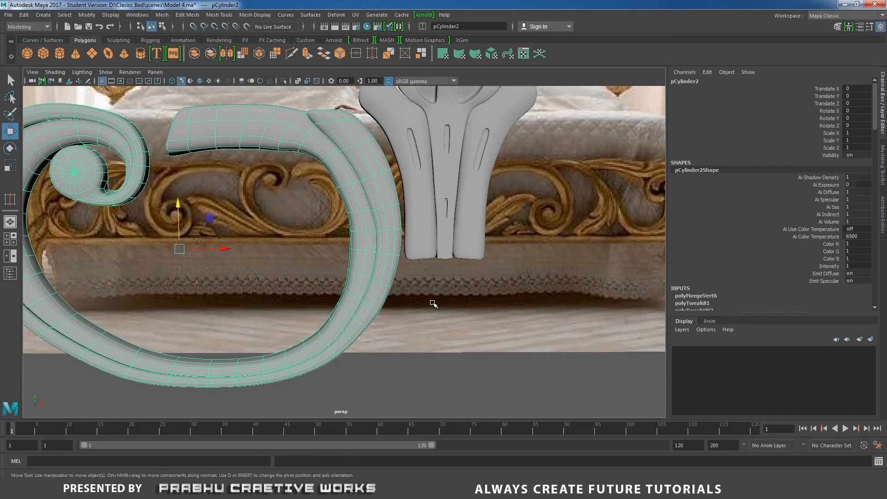
alt+middle_drag(433, 304, 459, 280)
right_click(459, 281)
alt+middle_drag(409, 255, 463, 258)
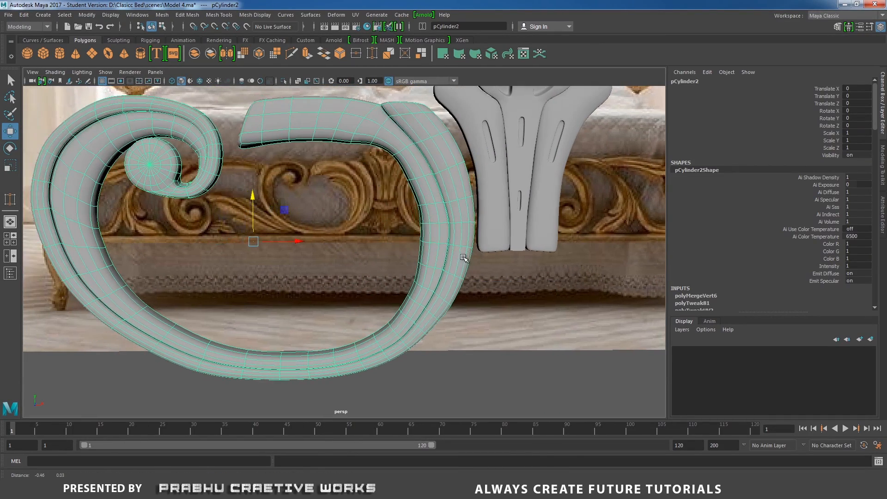
Extrude two adjacent faces on the outer band along the scroll's right-hand curve and turn off its smooth mesh preview.
right_drag(464, 258, 464, 240)
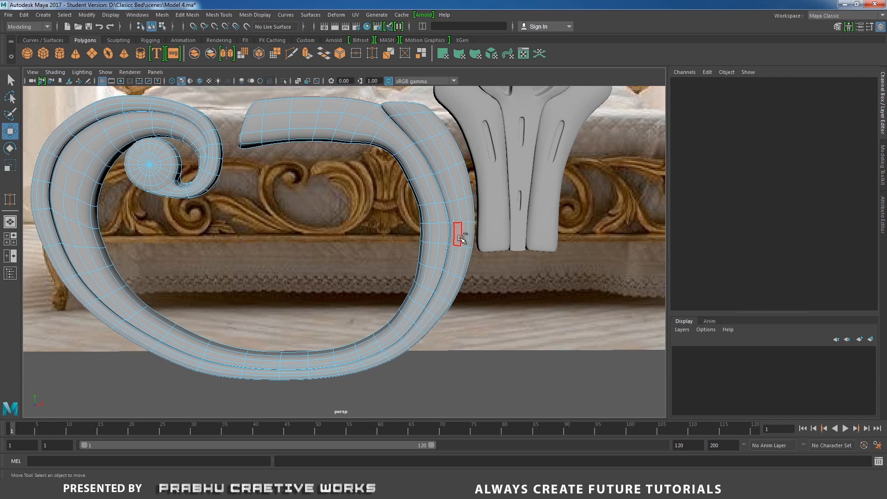
click(462, 240)
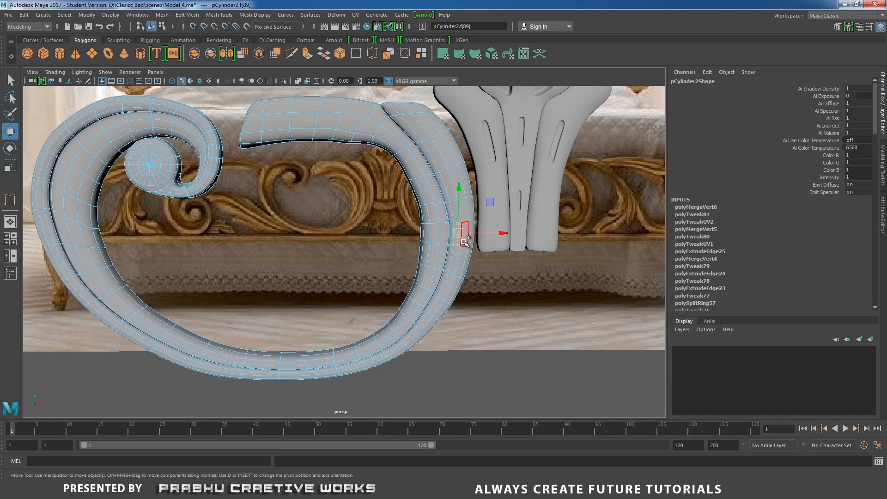
shift+click(456, 261)
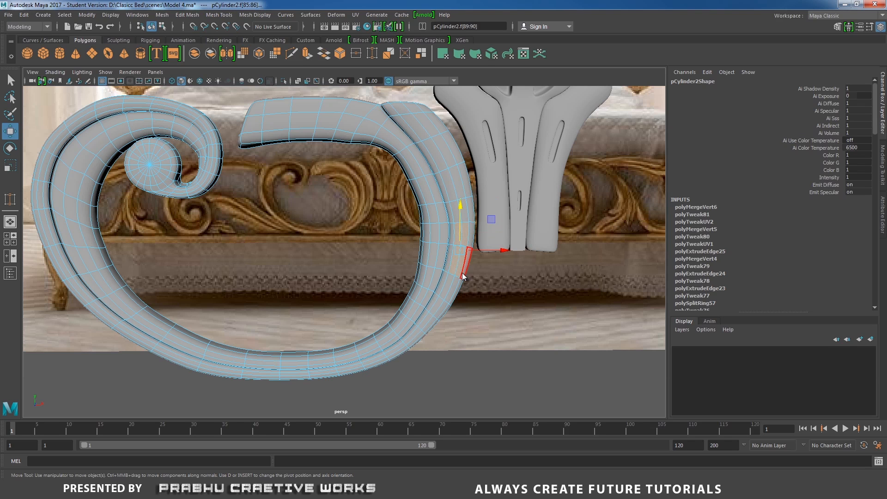
shift+right_drag(462, 273, 462, 299)
alt+drag(475, 302, 479, 354)
alt+right_drag(479, 355, 515, 327)
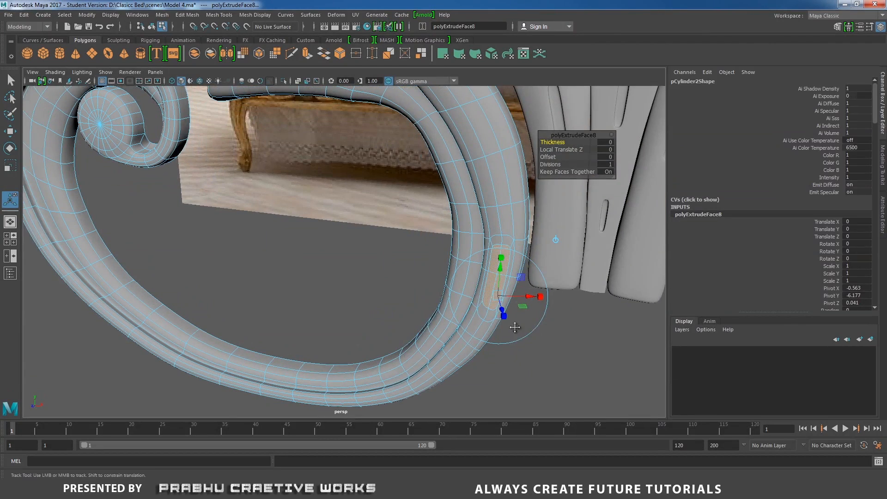
alt+middle_drag(515, 327, 501, 330)
key(1)
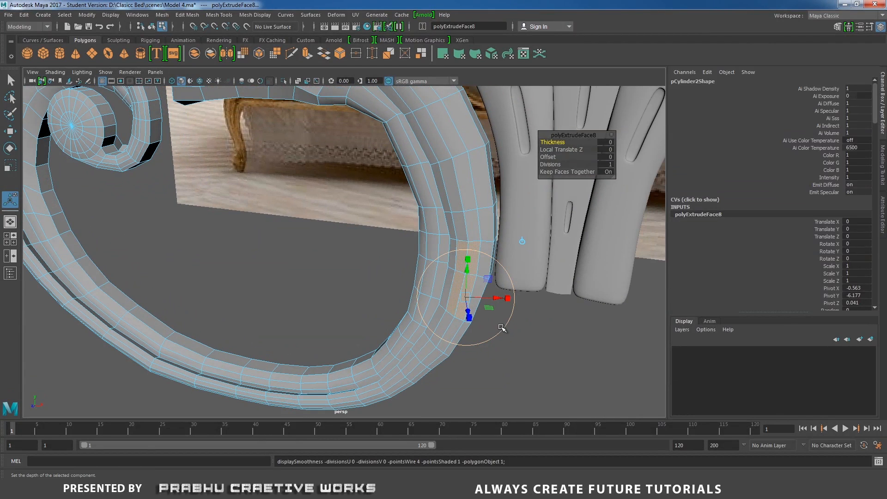
Scale the extruded faces down to inset them within the band and rotate them slightly to follow the curve.
click(507, 300)
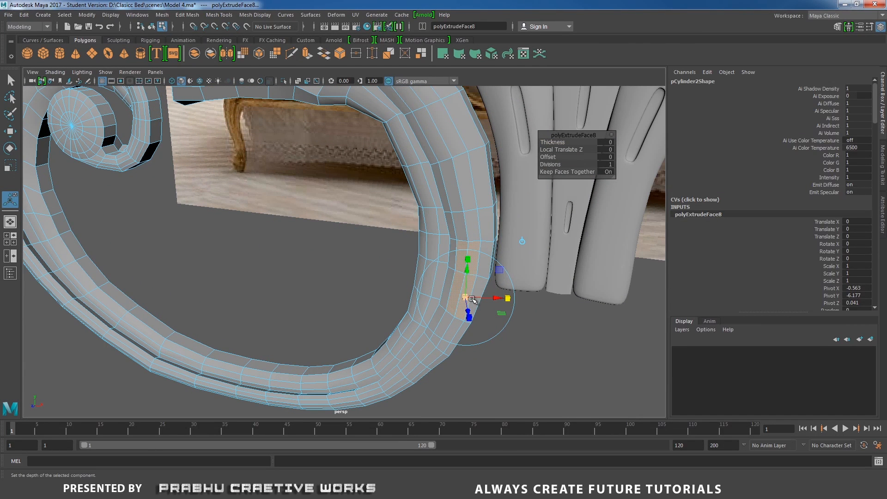
mouse_move(466, 297)
mouse_down()
mouse_move(501, 301)
mouse_move(470, 295)
mouse_up()
drag(464, 255, 468, 262)
drag(507, 299, 500, 297)
drag(493, 259, 497, 264)
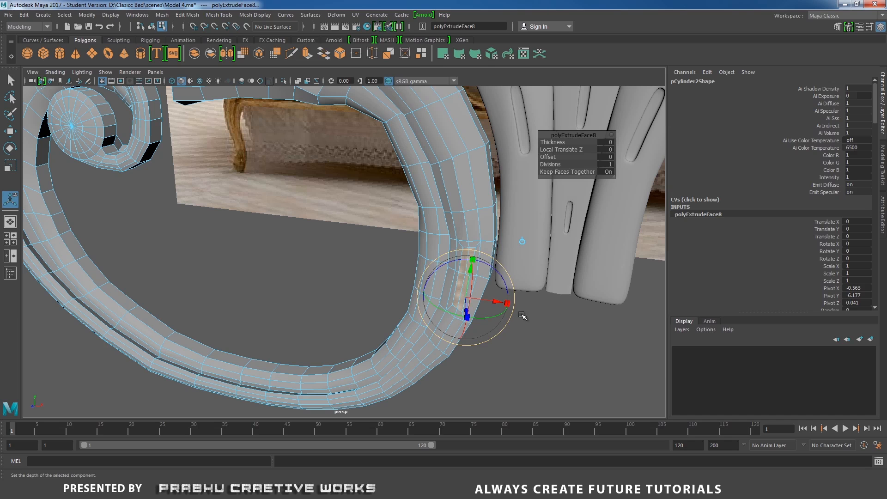
Extrude the inset faces again and push them into the band with a local Z translation of -0.010.
shift+right_drag(524, 316, 525, 320)
alt+drag(525, 320, 493, 359)
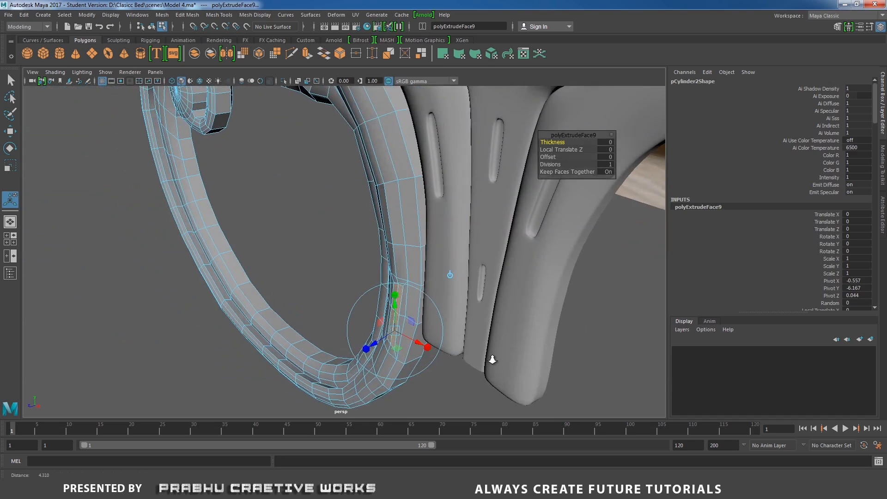
scroll(495, 353, up, 4)
alt+drag(501, 329, 497, 320)
scroll(501, 333, up, 3)
alt+middle_drag(512, 367, 493, 329)
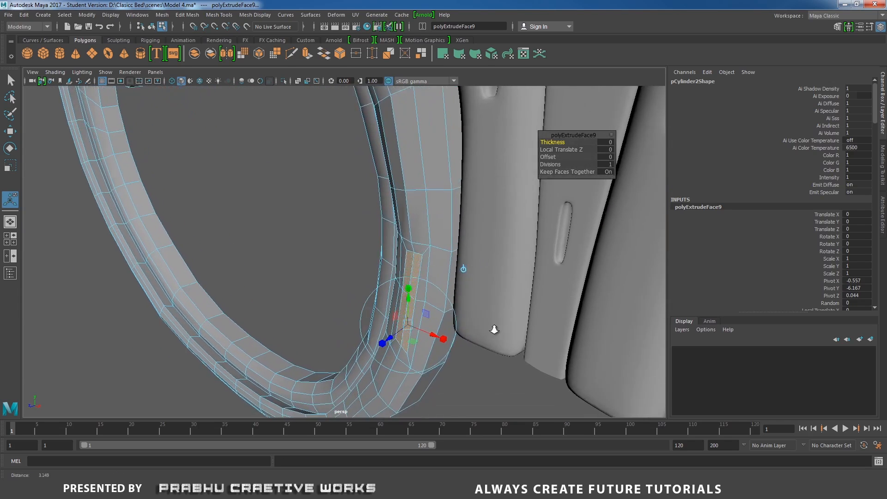
scroll(490, 329, up, 3)
drag(401, 352, 404, 349)
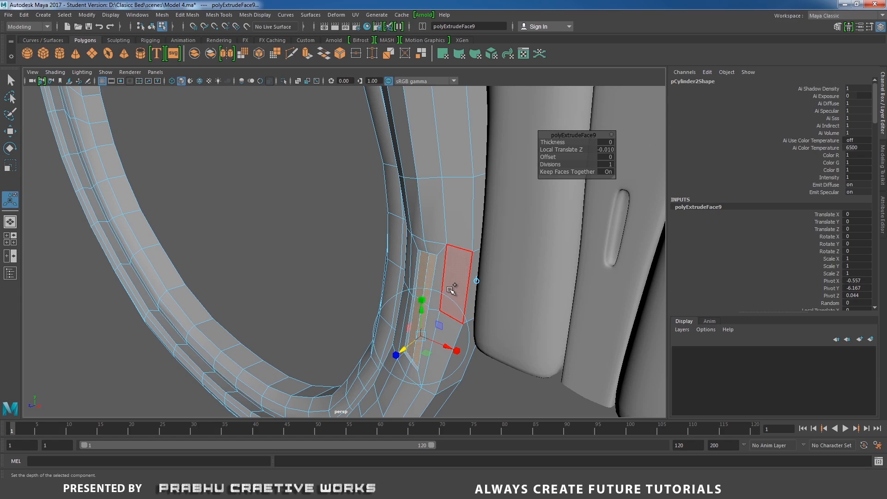
Extrude the recessed faces once more and deepen the groove with a local Z translation of about -0.03.
shift+right_drag(450, 288, 449, 314)
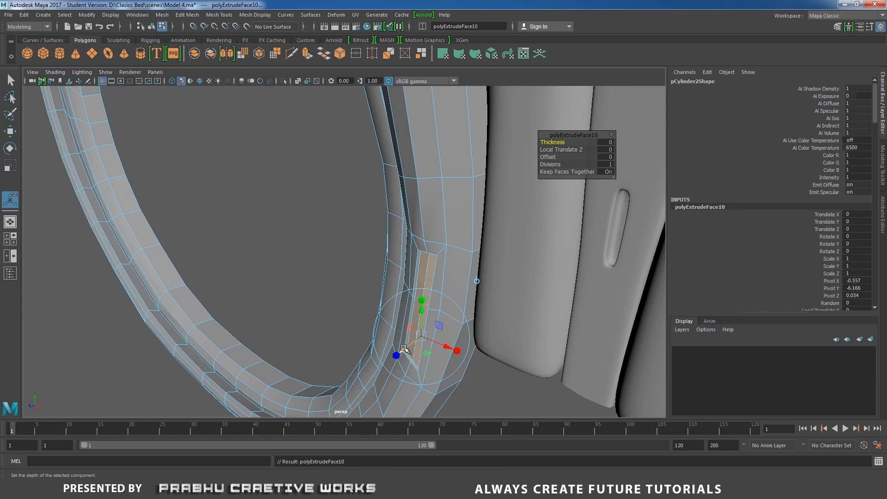
drag(409, 345, 415, 342)
scroll(388, 296, down, 3)
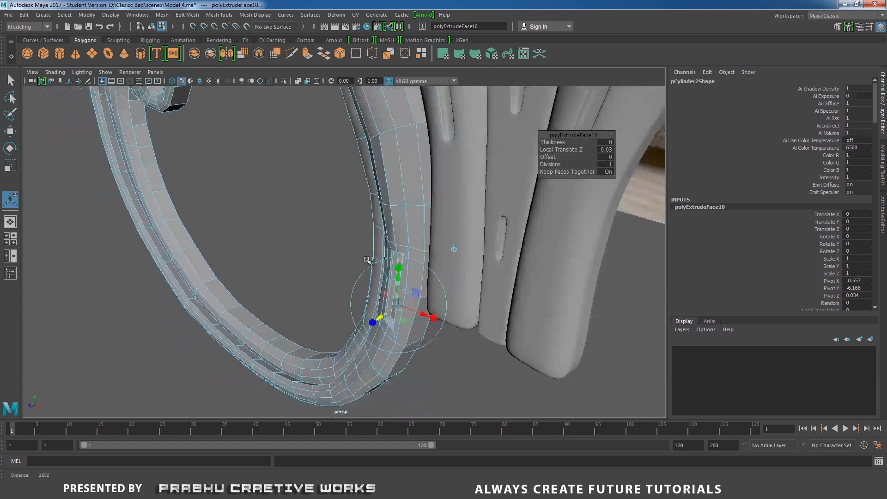
Return the scroll to object mode and turn on its smooth mesh preview.
alt+drag(368, 259, 393, 240)
right_drag(430, 191, 479, 175)
scroll(331, 240, down, 3)
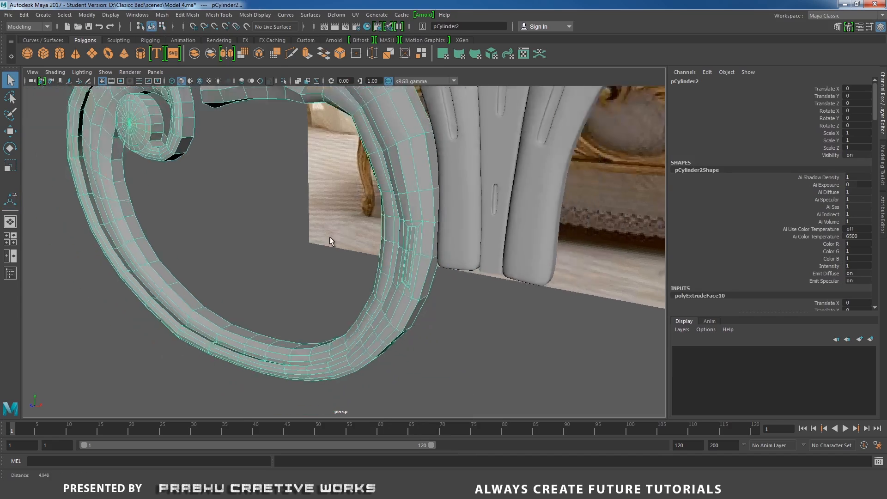
alt+drag(331, 240, 384, 271)
key(3)
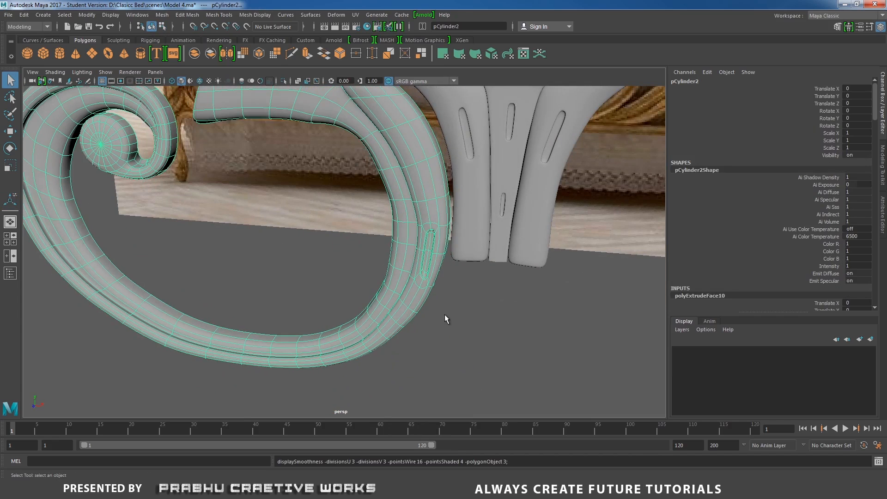
Examine the grooved scroll next to the palmette and compare both with the reference footboard in perspective.
click(457, 320)
alt+drag(467, 322, 373, 262)
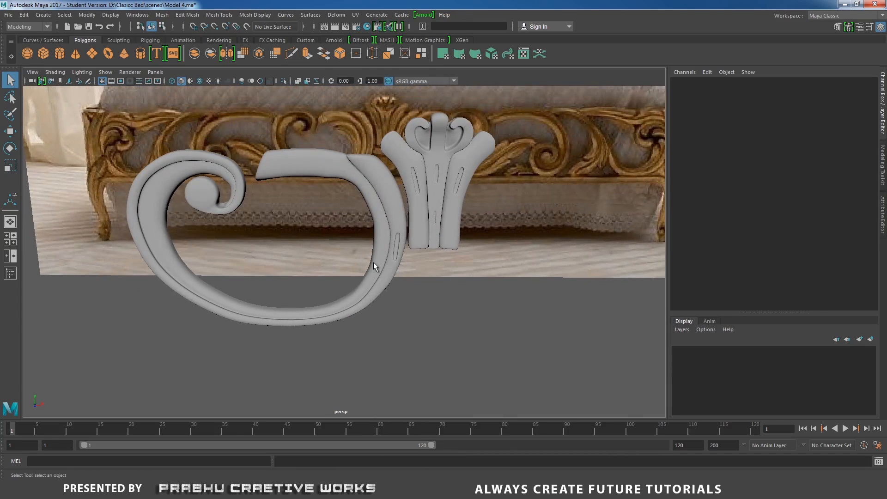
alt+middle_drag(389, 254, 448, 305)
click(425, 277)
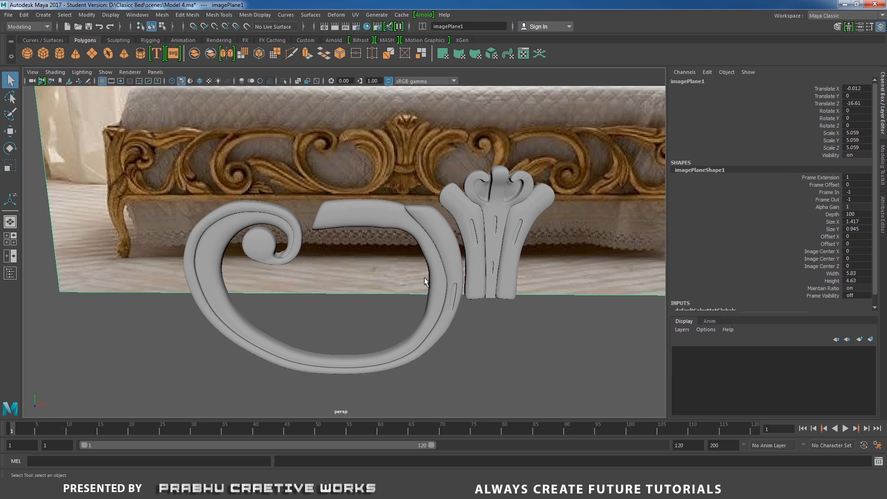
click(437, 322)
alt+right_drag(388, 327, 330, 327)
scroll(331, 327, up, 1)
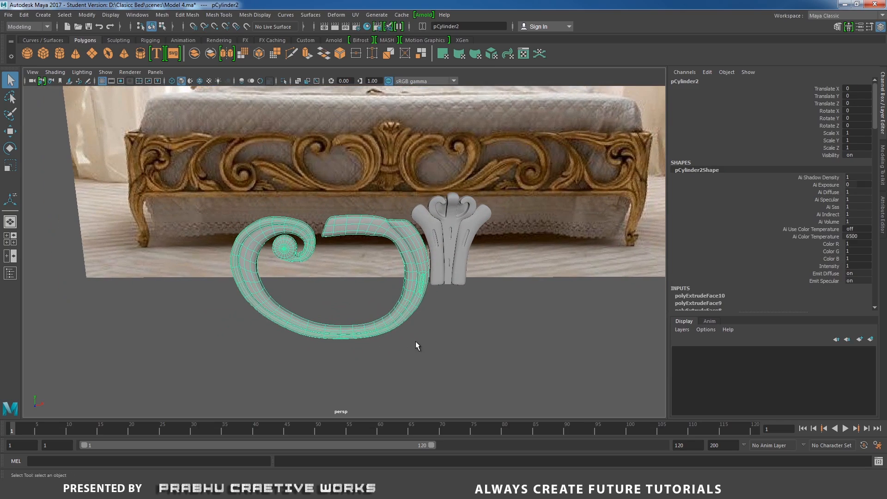
click(419, 341)
alt+middle_drag(417, 340, 340, 353)
click(449, 323)
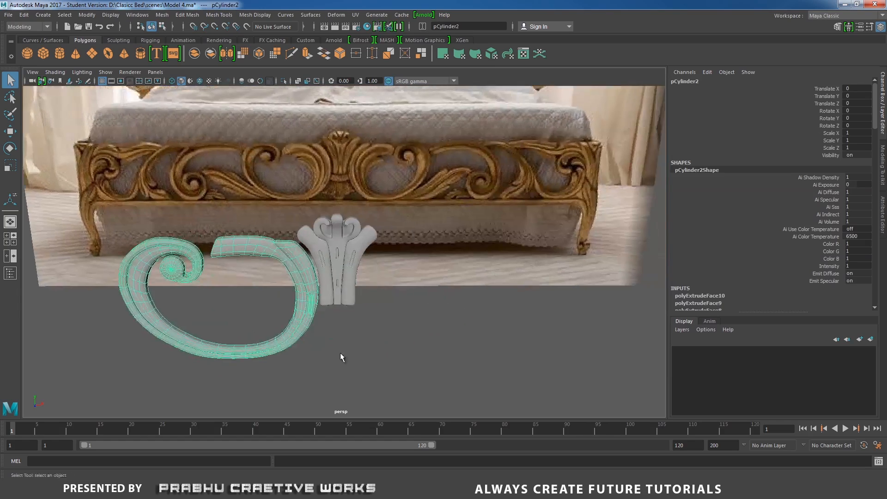
Switch to the front view and compare the scroll with the mirrored ornament across the palmette, leaving the scroll selected.
scroll(347, 332, down, 2)
key(space)
drag(406, 312, 425, 335)
scroll(425, 335, down, 3)
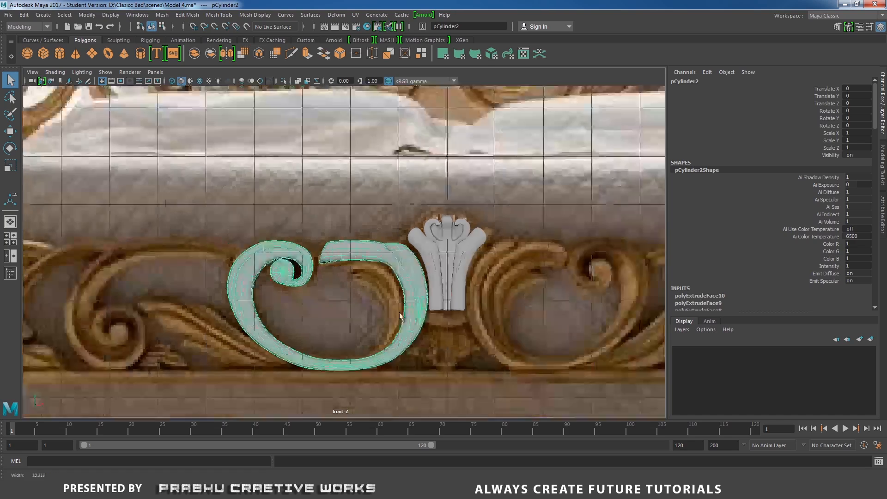
alt+middle_drag(433, 320, 389, 311)
alt+right_drag(462, 340, 573, 379)
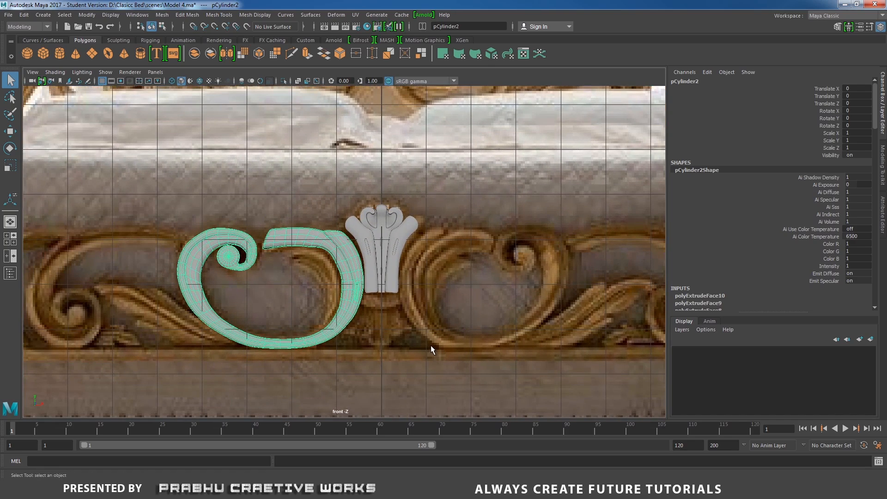
click(431, 345)
alt+middle_drag(400, 344, 314, 331)
click(272, 302)
alt+right_drag(351, 341, 319, 323)
alt+middle_drag(346, 320, 405, 323)
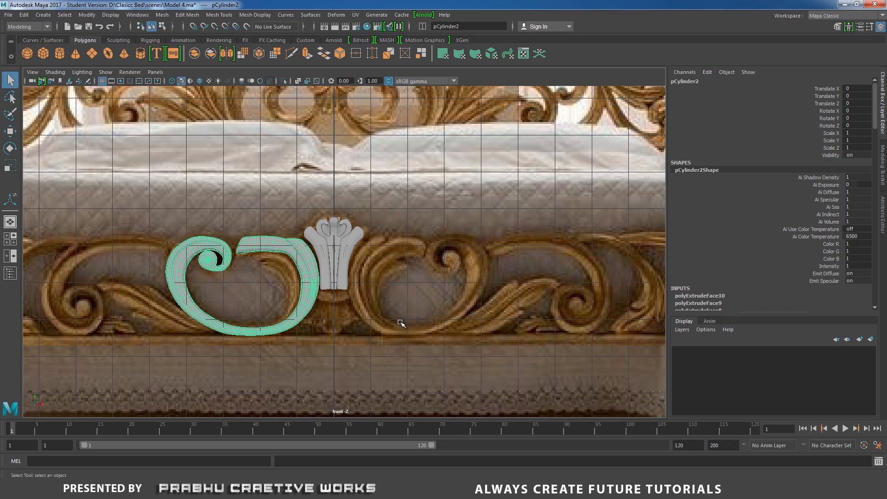
Duplicate the scroll and snap the copy's pivot to the grid's vertical centre line at the palmette.
key(w)
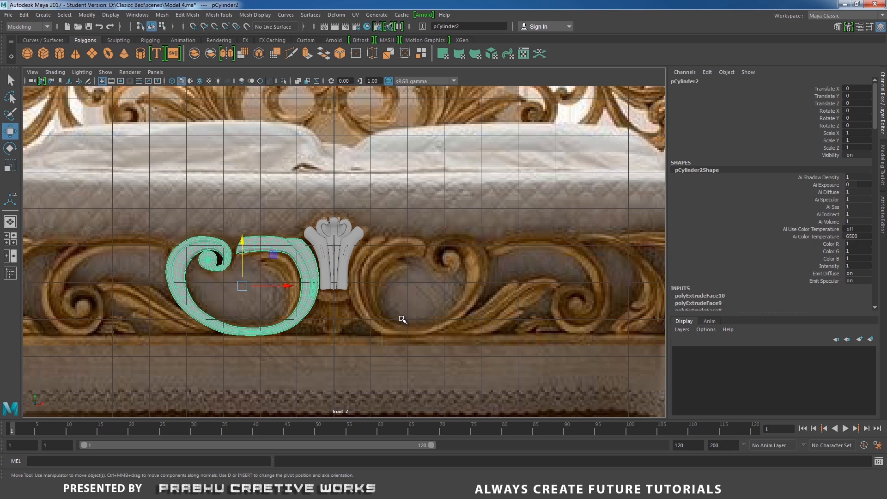
key(ctrl+d)
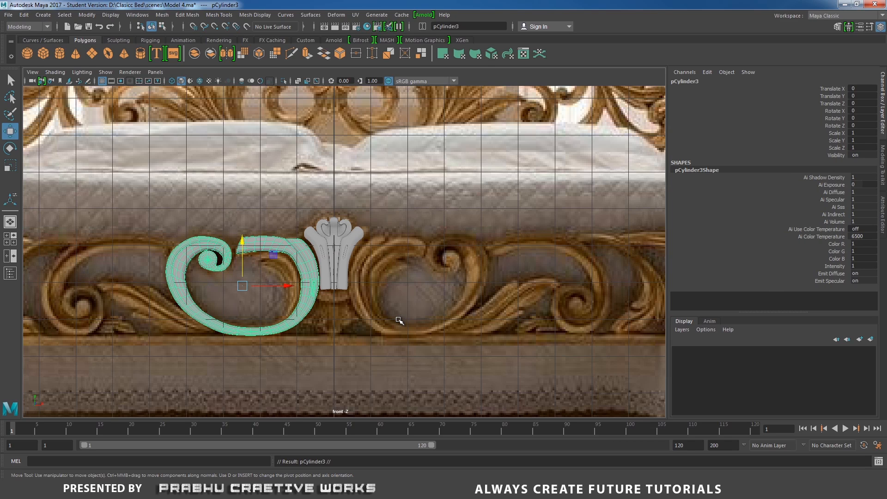
key(d)
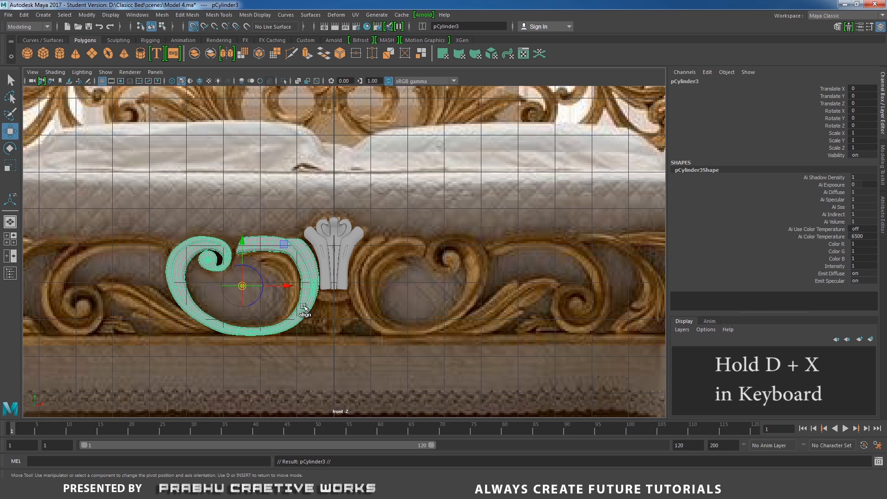
drag(243, 286, 334, 284)
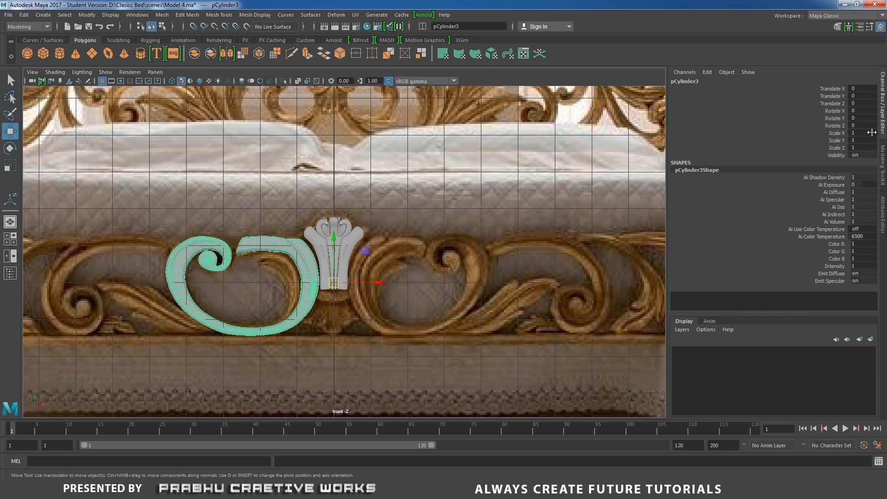
Mirror the duplicated scroll across the palmette with Scale X -1, deselect it and return to the perspective view.
key(Return)
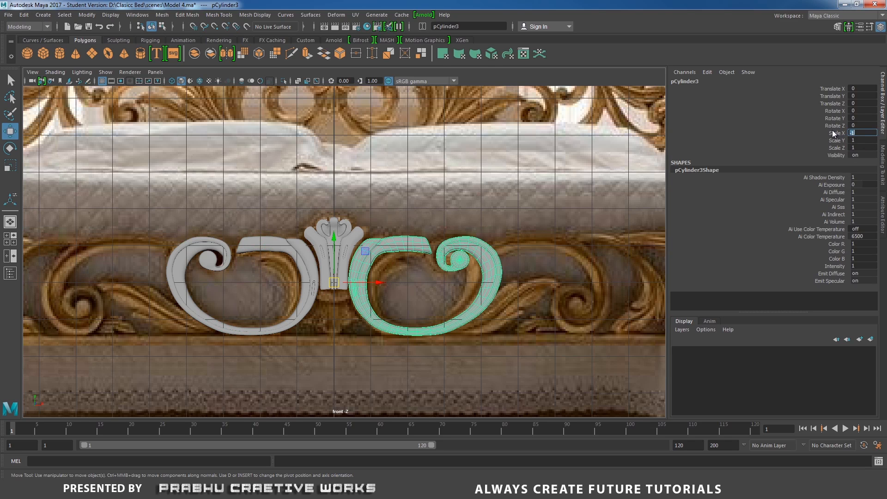
click(386, 356)
key(space)
drag(438, 350, 370, 249)
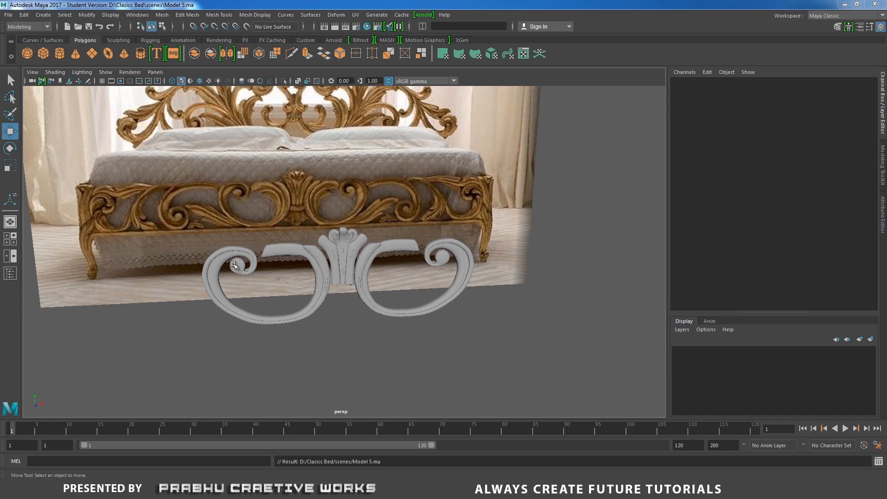
click(267, 265)
click(330, 252)
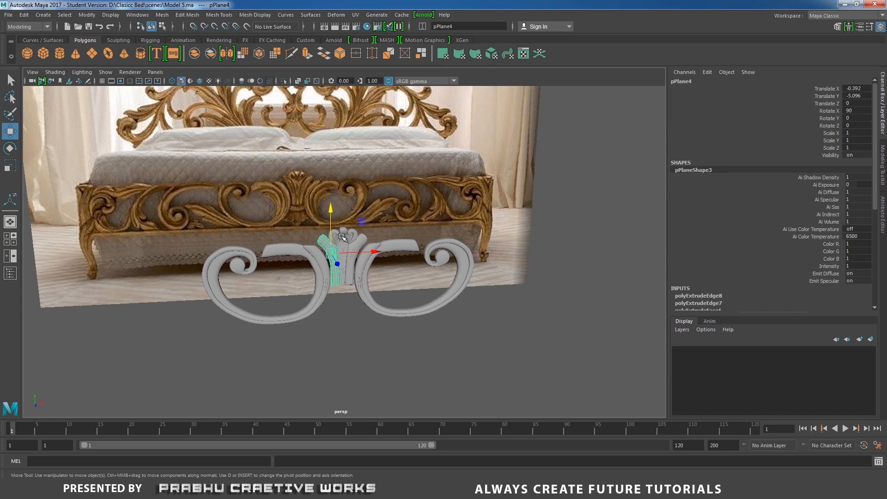
click(342, 237)
click(364, 285)
click(475, 321)
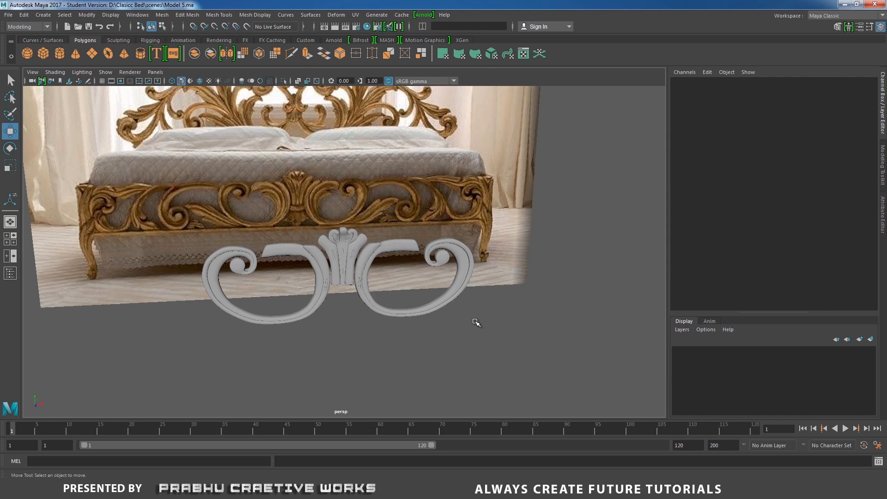